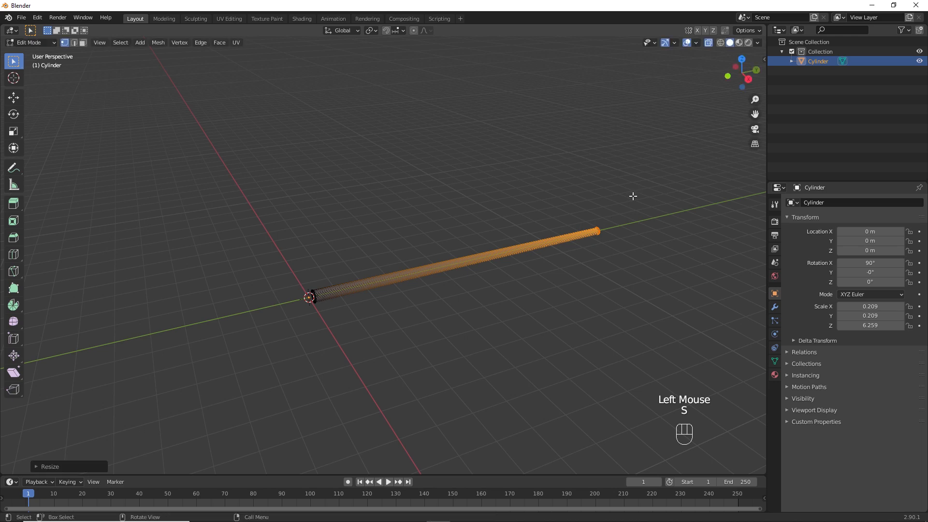
# - Return to Object Mode with X-ray off, then duplicate the long cylinder and rotate the copy 90° about X
pyautogui.press('Tab')
pyautogui.hotkey('alt', 'z')
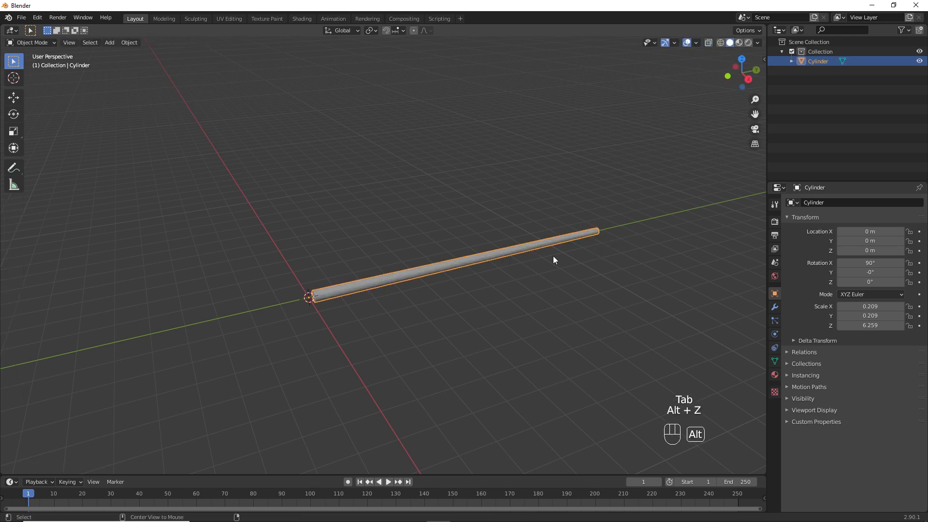
pyautogui.click(517, 254)
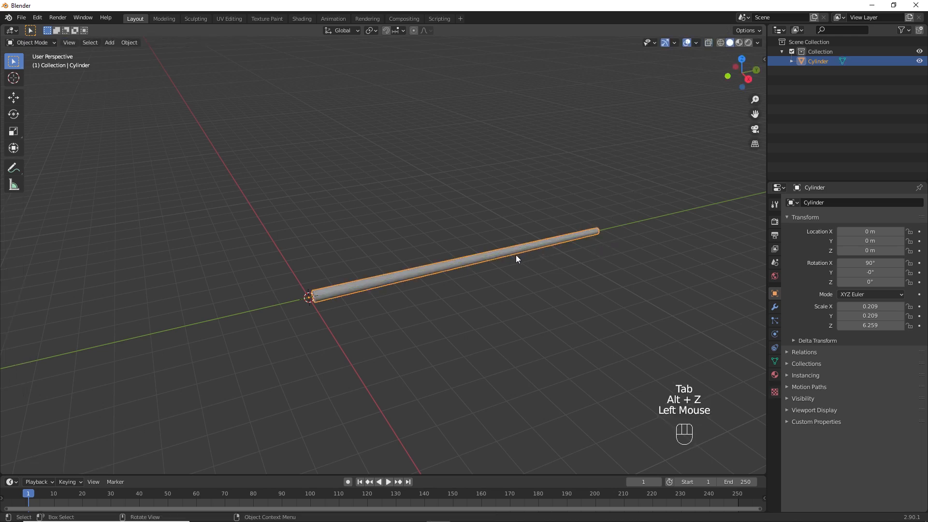
pyautogui.hotkey('shift', 'd')
pyautogui.write('rx')
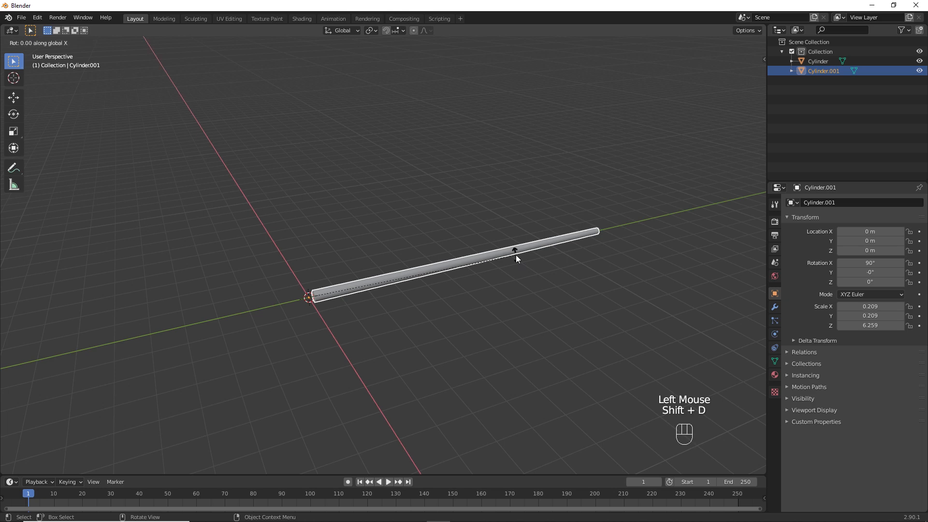
pyautogui.write('90')
pyautogui.press('Return')
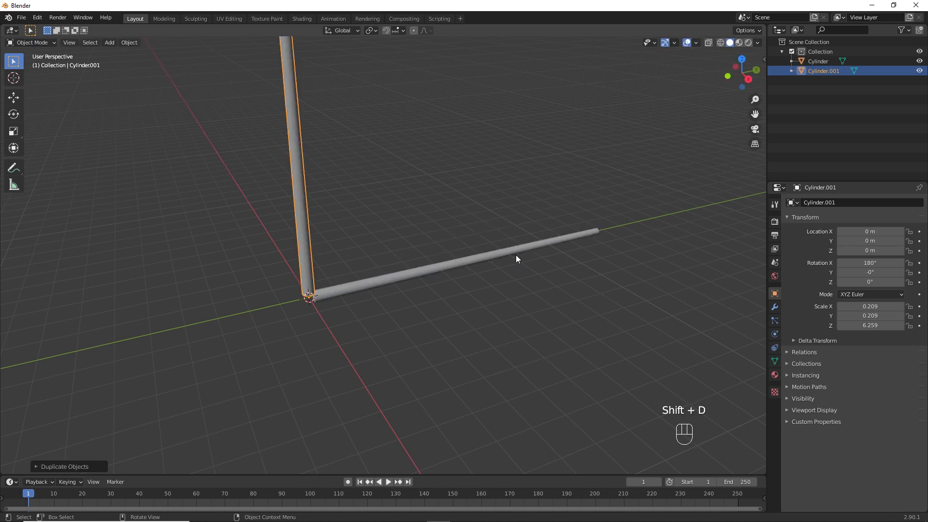
# - Shrink the upright copy to about 0.125 scale in X and Y, and shorten it along Z to about 0.82
pyautogui.press('s')
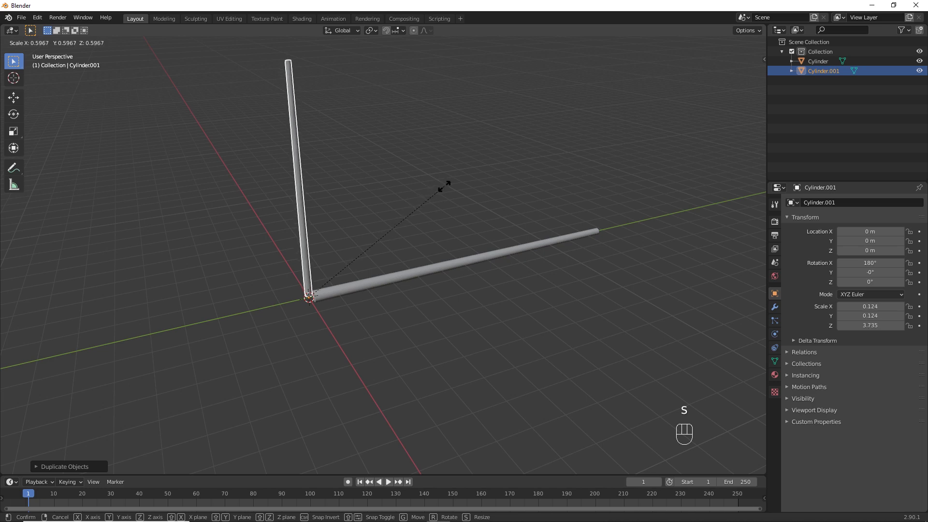
pyautogui.click(445, 187)
pyautogui.press('s')
pyautogui.press('z')
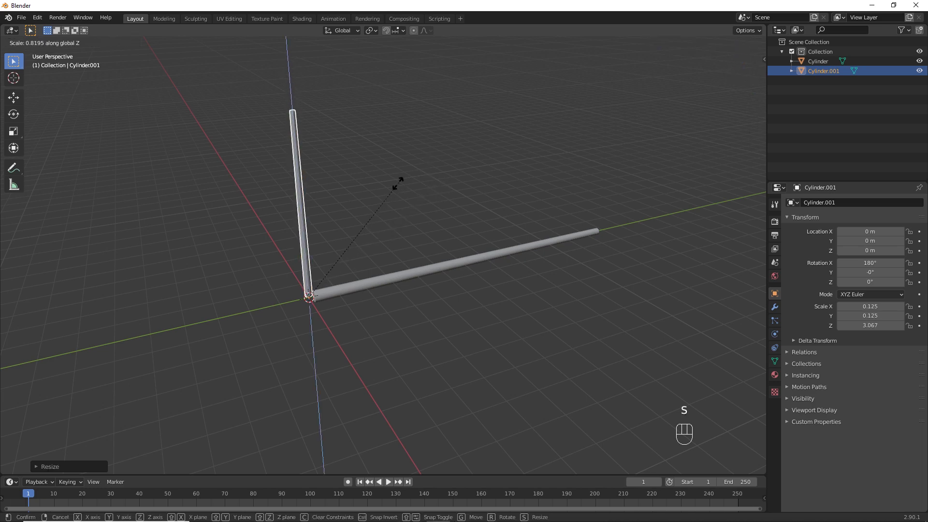
pyautogui.click(334, 265)
# - Add six evenly spaced loop cuts along the short upright cylinder without sliding them
pyautogui.press('KP_1')
pyautogui.press('KP_Decimal')
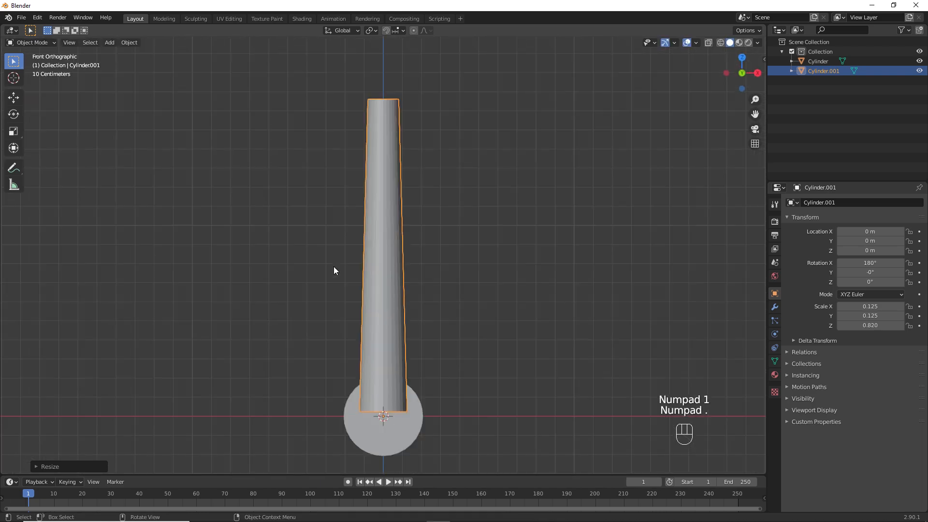
pyautogui.press('Tab')
pyautogui.hotkey('ctrl', 'r')
pyautogui.scroll(4, 372, 217)
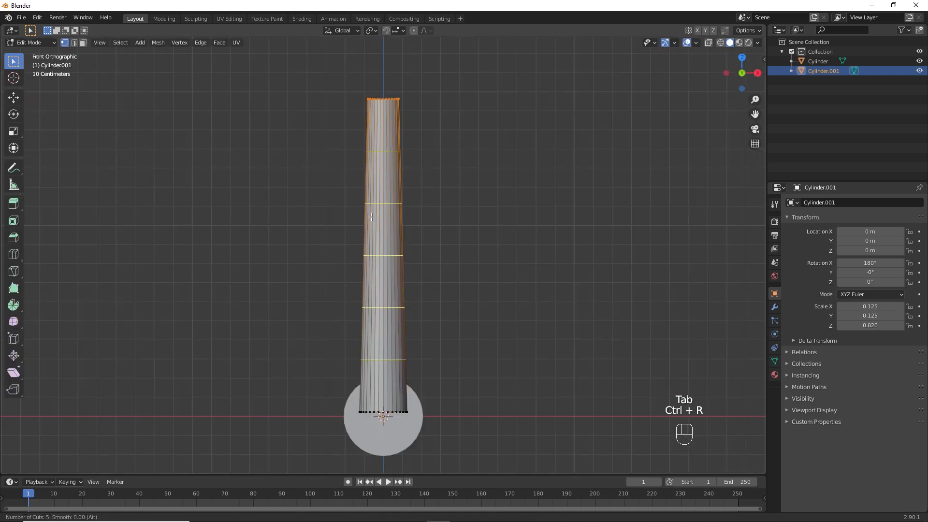
pyautogui.scroll(1, 372, 217)
pyautogui.click(372, 216)
pyautogui.rightClick(371, 216)
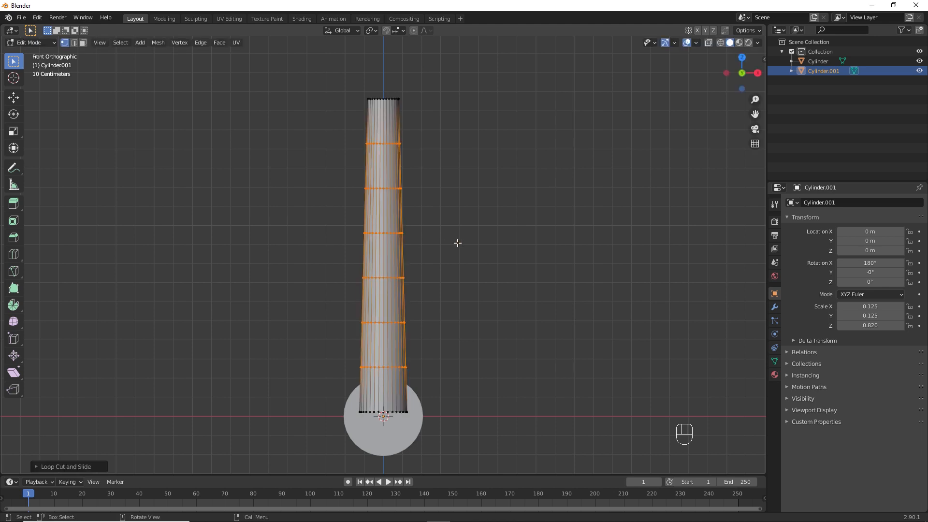
# - Set the pivot point to the 3D Cursor and rotate the whole short cylinder mesh clockwise in front view so it leans diagonally
pyautogui.press('a')
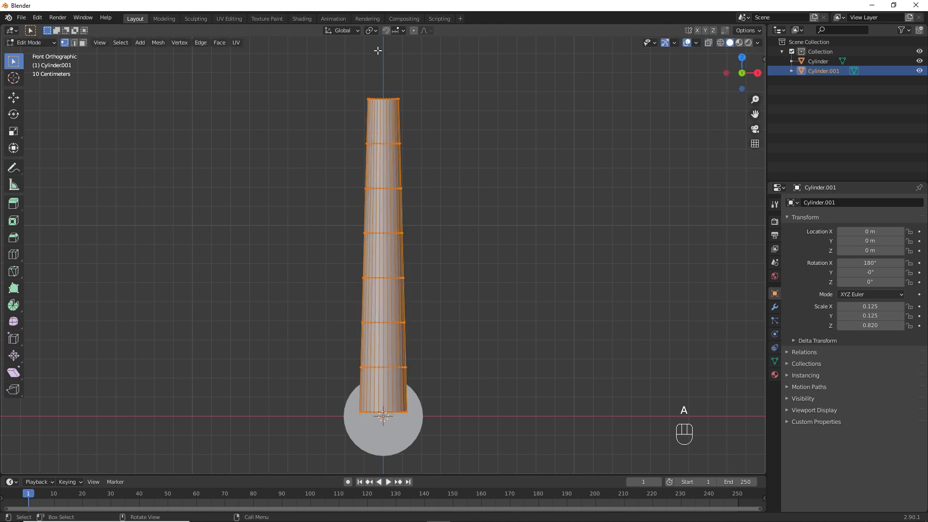
pyautogui.click(371, 31)
pyautogui.click(383, 51)
pyautogui.press('r')
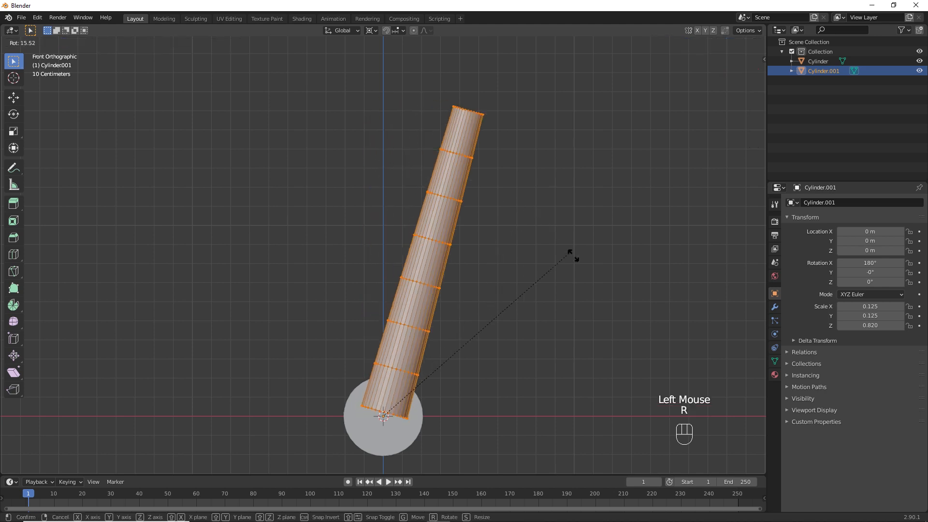
pyautogui.click(636, 400)
# - Duplicate the tilted twig in place and rotate the copy about 105° counterclockwise to form a V, then leave Edit Mode
pyautogui.hotkey('shift', 'd')
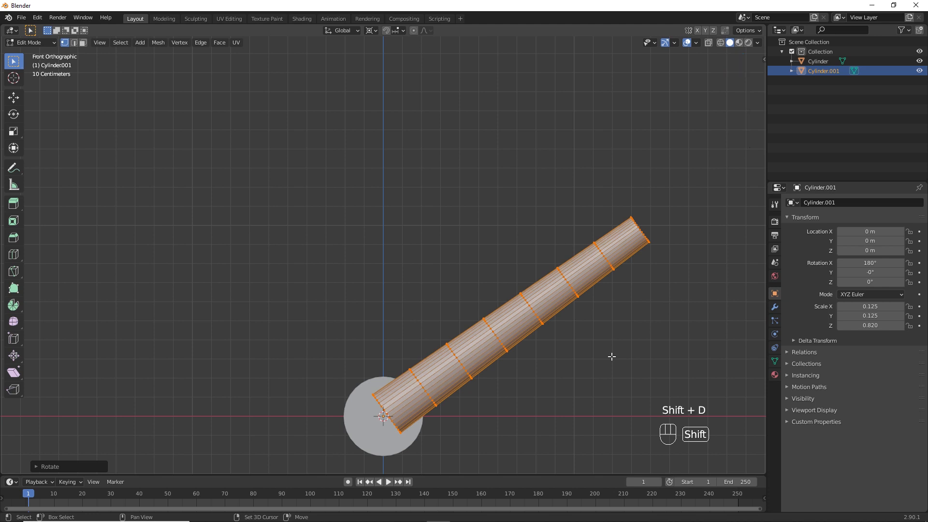
pyautogui.rightClick(610, 354)
pyautogui.press('r')
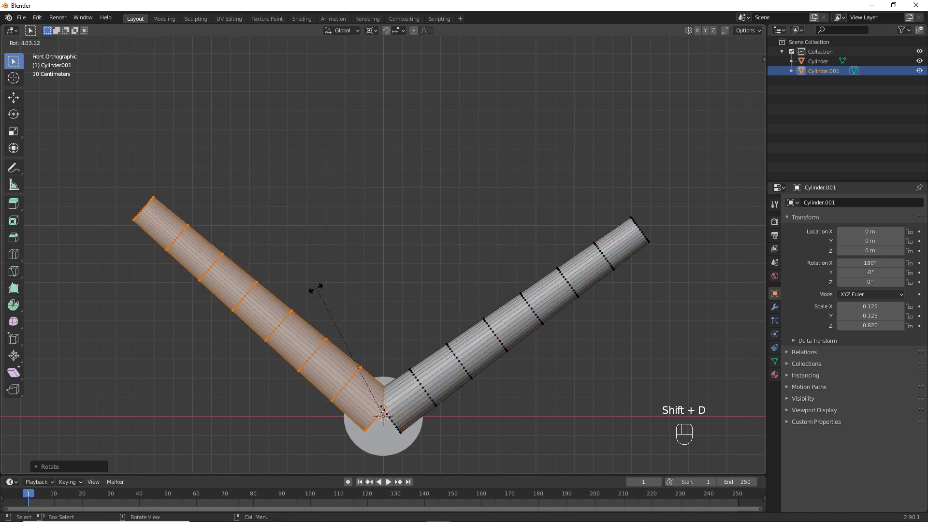
pyautogui.click(310, 291)
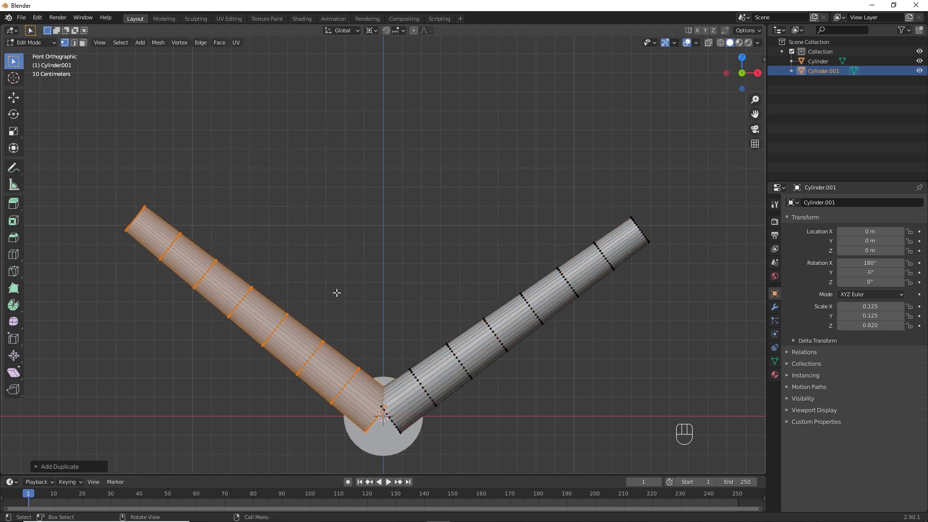
pyautogui.press('Tab')
# - Add a series of evenly spaced loop cuts along the full length of the long cylinder
pyautogui.moveTo(507, 274); pyautogui.dragTo(503, 324, button='middle')
pyautogui.scroll(-2, 518, 300)
pyautogui.keyDown('ctrl'); pyautogui.moveTo(502, 323); pyautogui.dragTo(383, 317, button='middle'); pyautogui.keyUp('ctrl')
pyautogui.click(404, 317)
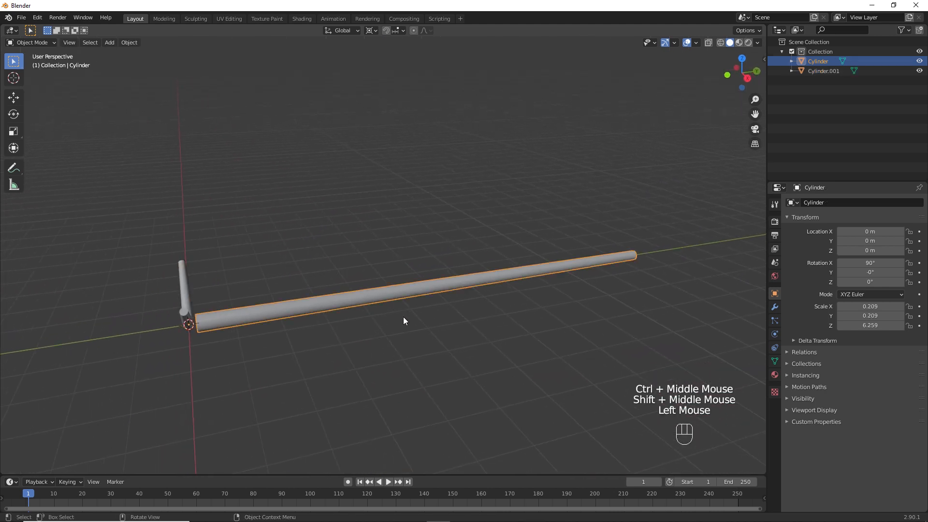
pyautogui.press('Tab')
pyautogui.hotkey('ctrl', 'r')
pyautogui.scroll(14, 411, 290)
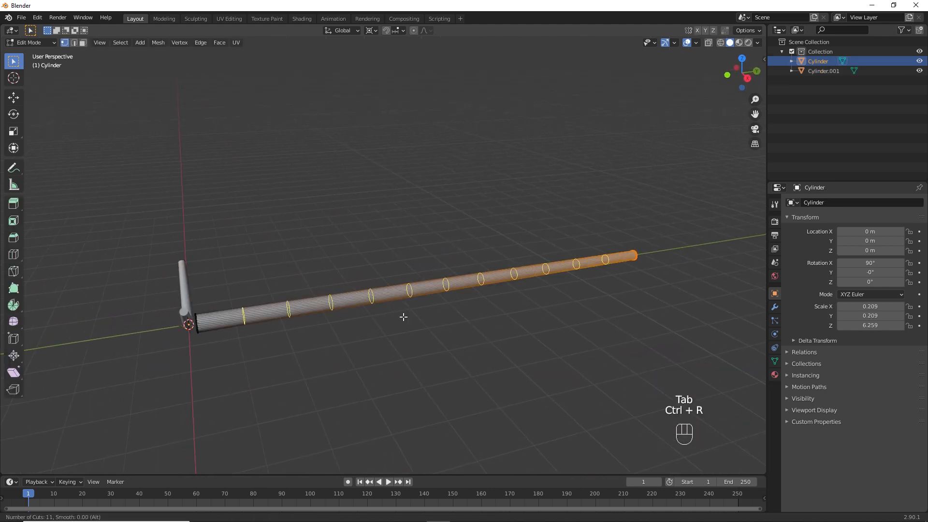
pyautogui.click(404, 314)
pyautogui.press('Tab')
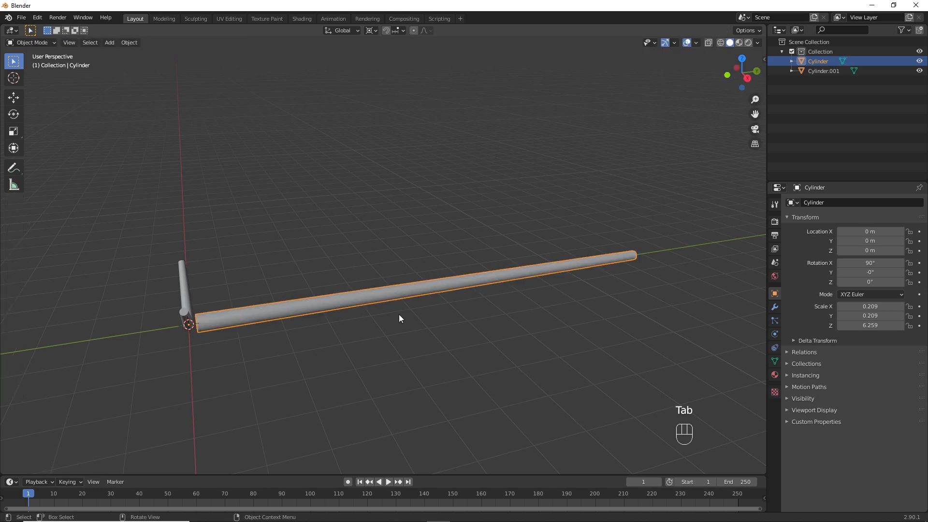
# - Move the V-shaped twig pair about 1.9 m along the Y axis onto the long cylinder
pyautogui.click(188, 283)
pyautogui.press('g')
pyautogui.press('y')
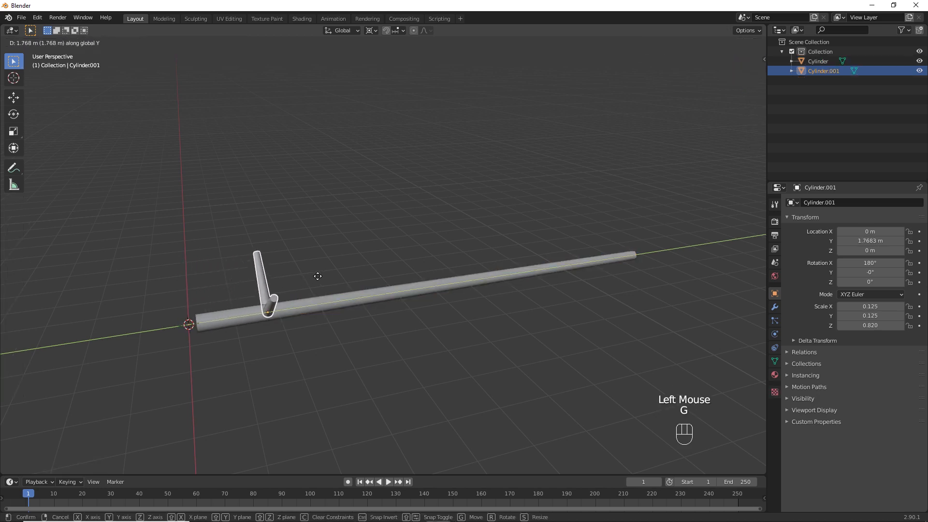
pyautogui.click(322, 275)
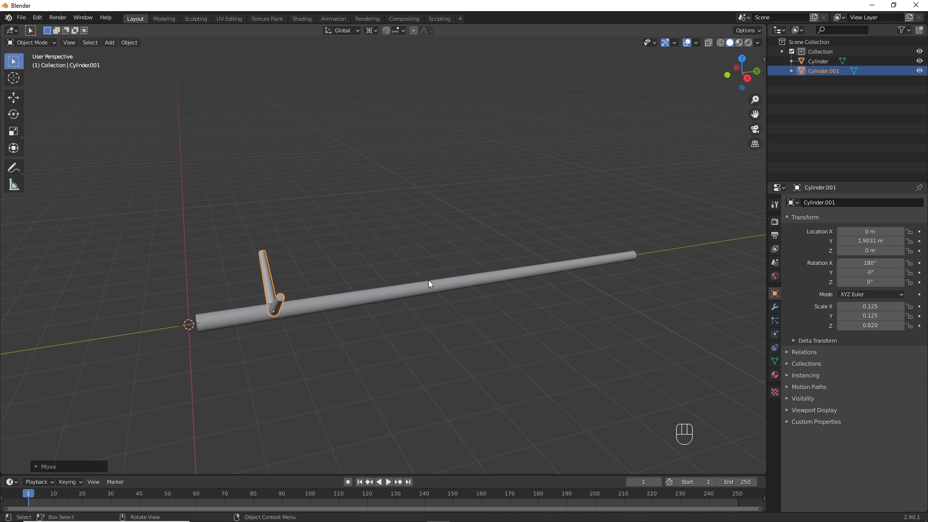
# - Add an Array modifier to the V-shaped twig pair with a count of 8
pyautogui.click(775, 307)
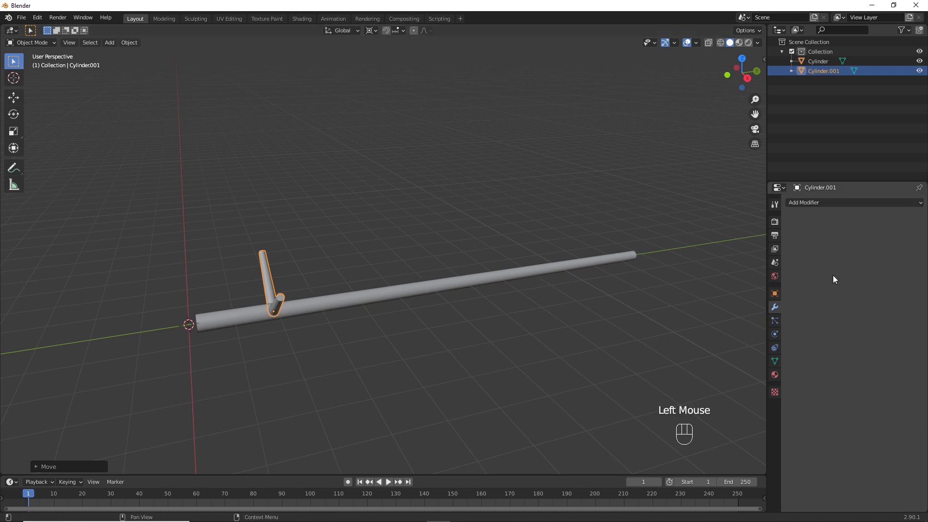
pyautogui.click(825, 208)
pyautogui.click(759, 221)
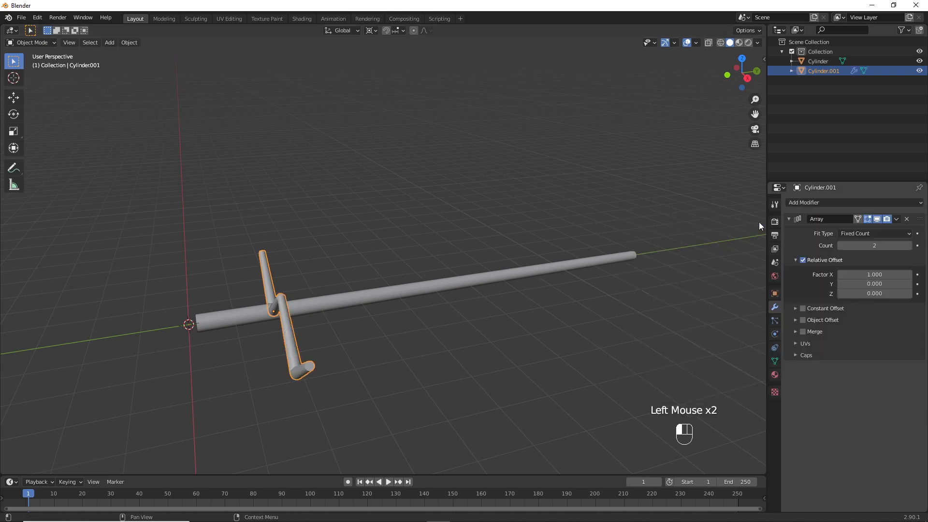
pyautogui.click(876, 246)
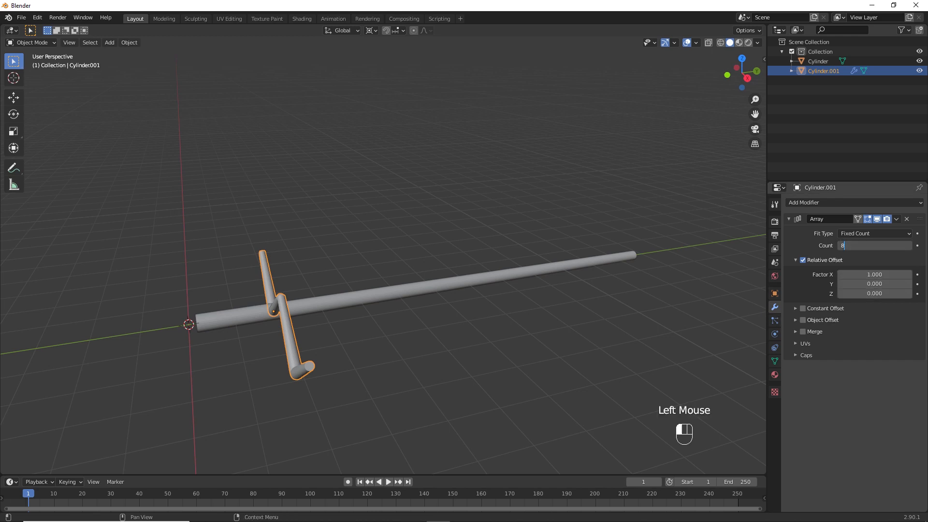
pyautogui.press('Return')
# - Set the array's relative offset to 0 in X and -5.8 in Y to space the twigs along the branch
pyautogui.doubleClick(874, 274)
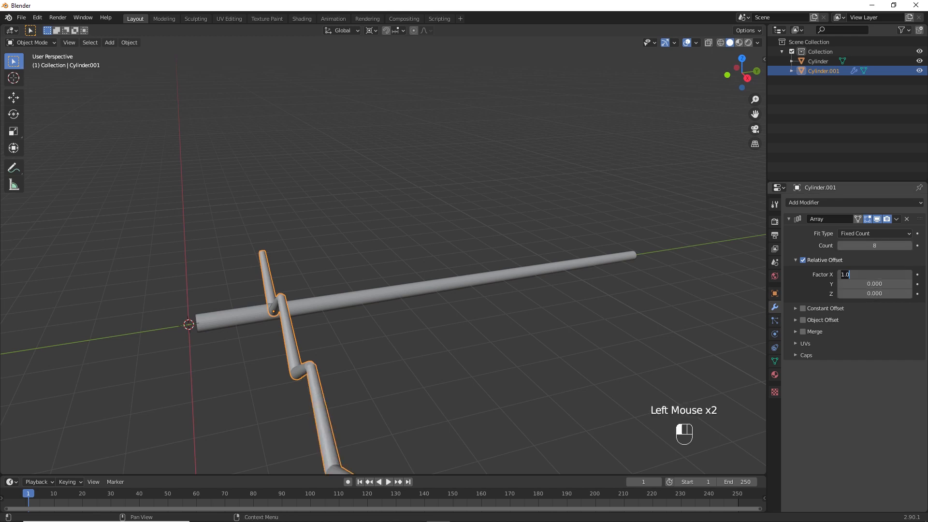
pyautogui.write('0')
pyautogui.press('Return')
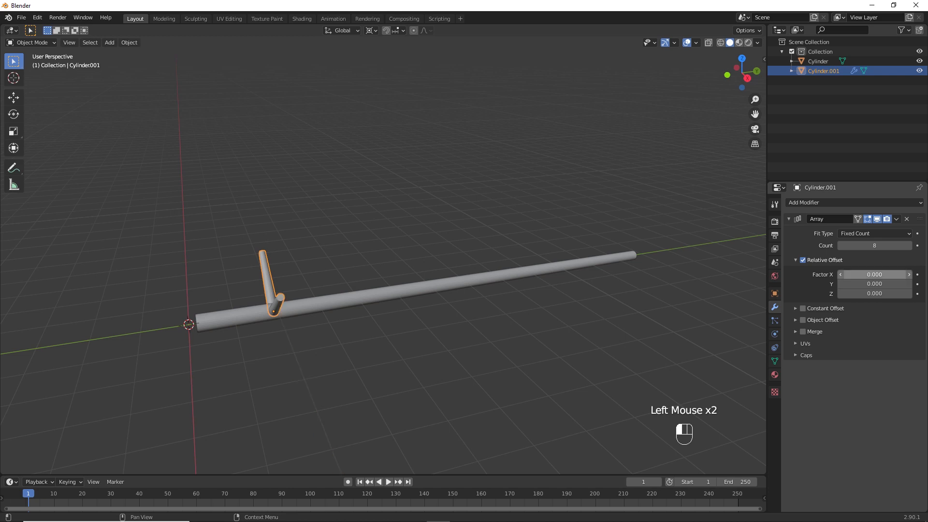
pyautogui.click(874, 283)
pyautogui.write('-1.8')
pyautogui.press('Return')
pyautogui.moveTo(875, 283); pyautogui.dragTo(824, 284)
pyautogui.moveTo(611, 274); pyautogui.dragTo(560, 283, button='middle')
pyautogui.keyDown('shift'); pyautogui.moveTo(561, 283); pyautogui.dragTo(536, 276, button='middle'); pyautogui.keyUp('shift')
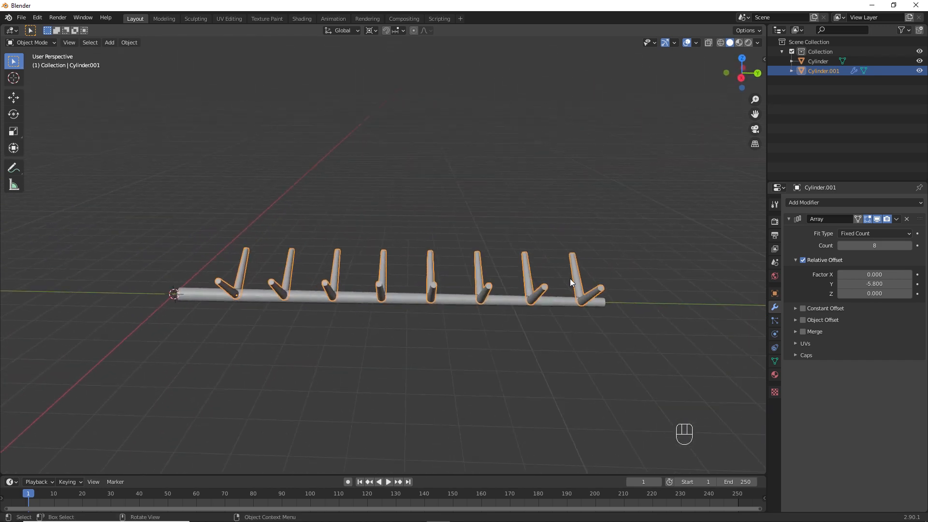
# - Apply the twigs' Array modifier and join the twigs with the long cylinder into one object
pyautogui.hotkey('ctrl', 'a')
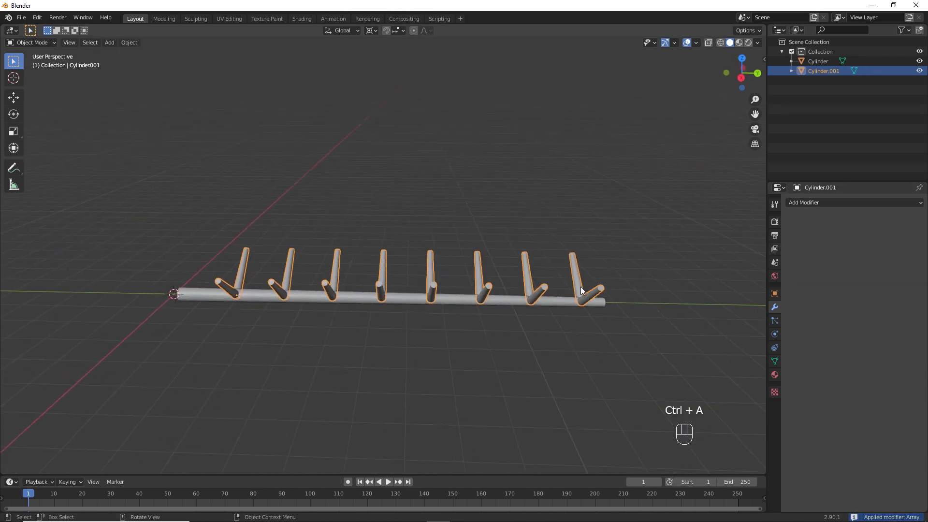
pyautogui.keyDown('shift'); pyautogui.click(561, 299); pyautogui.keyUp('shift')
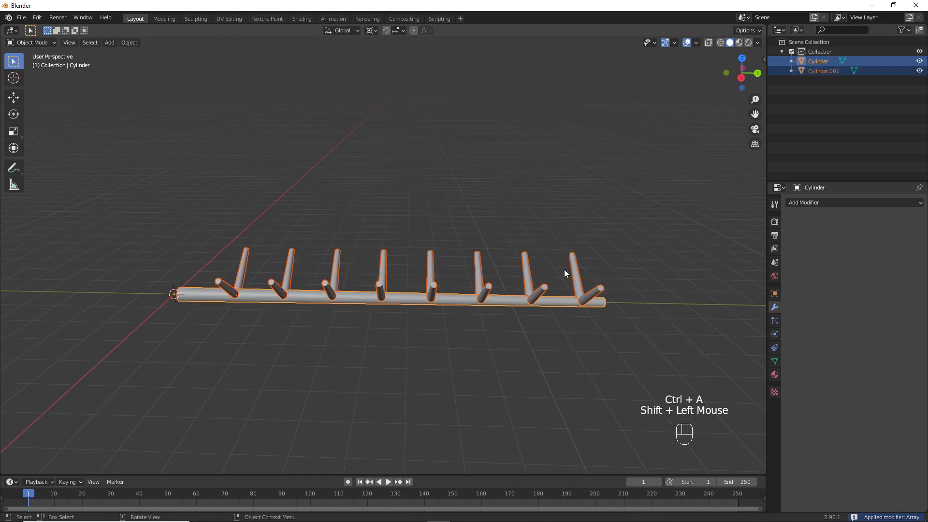
pyautogui.hotkey('ctrl', 'j')
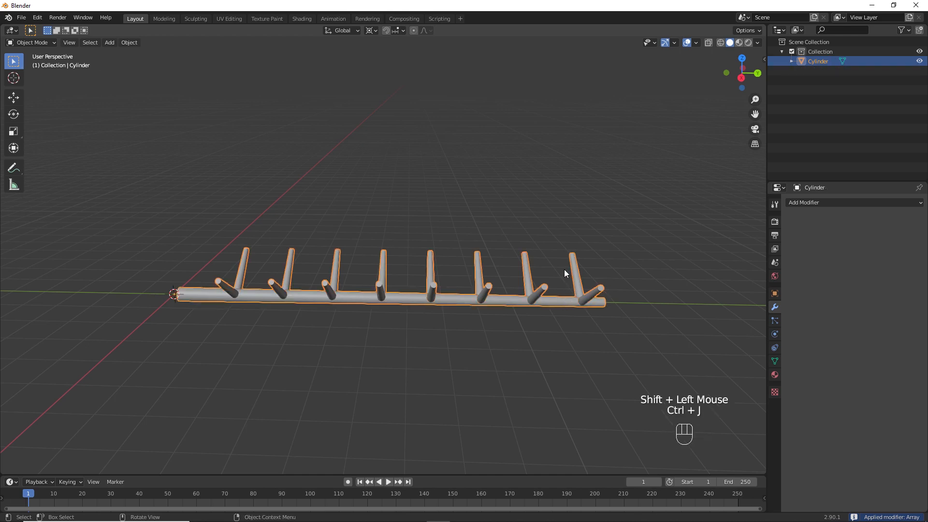
# - Rotate the joined branch about 9° in the right side view so its far end tilts upward
pyautogui.press('KP_3')
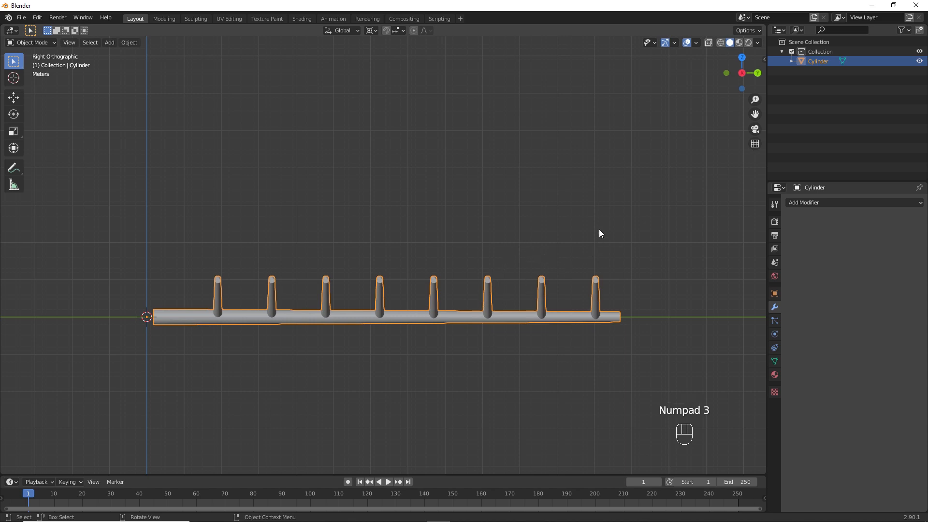
pyautogui.press('r')
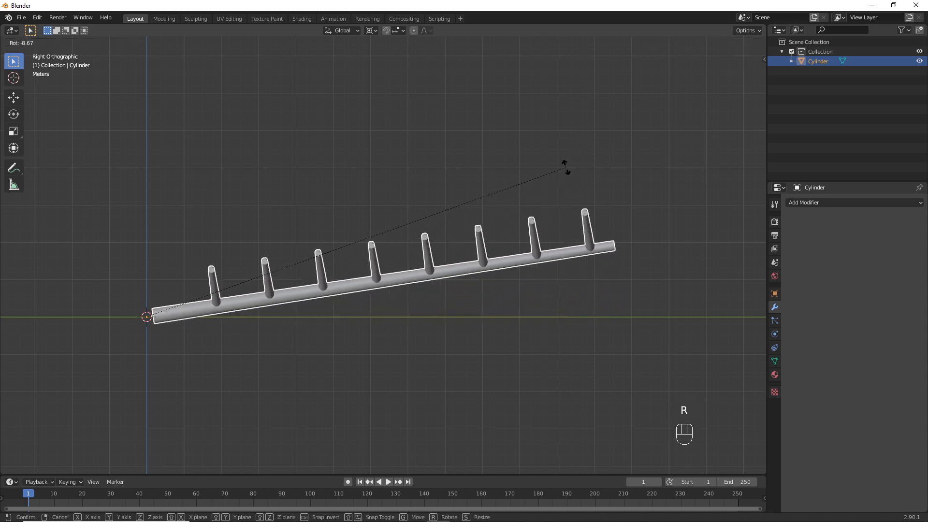
pyautogui.click(565, 167)
pyautogui.keyDown('ctrl'); pyautogui.moveTo(445, 234); pyautogui.dragTo(471, 326, button='middle'); pyautogui.keyUp('ctrl')
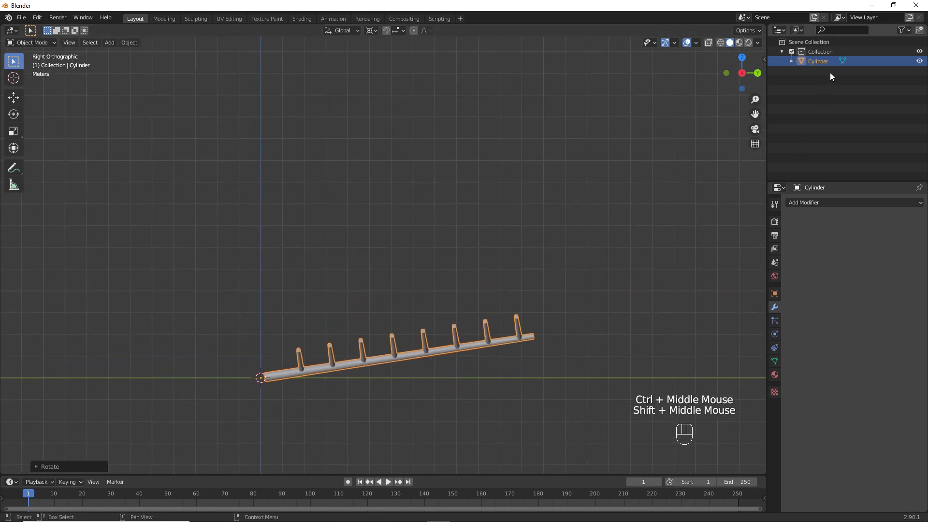
# - Rename the joined branch object "Branche"
pyautogui.doubleClick(818, 61)
pyautogui.write('Branche')
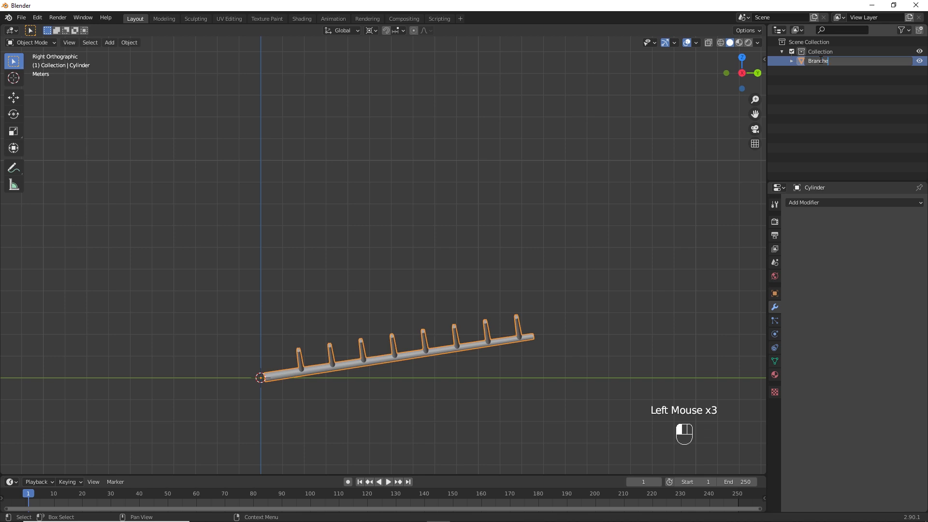
pyautogui.press('Return')
# - Move the branch object into a new collection named "Branches"
pyautogui.press('m')
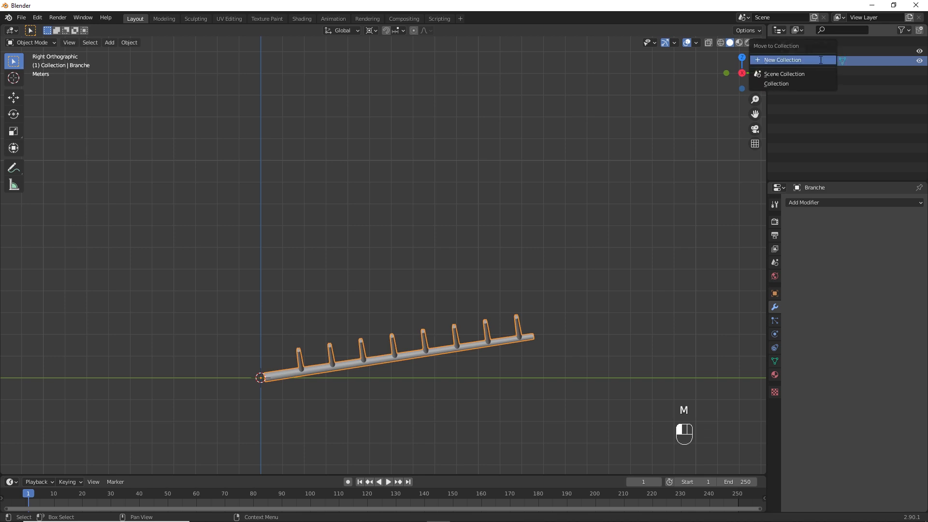
pyautogui.click(820, 60)
pyautogui.write('Bra')
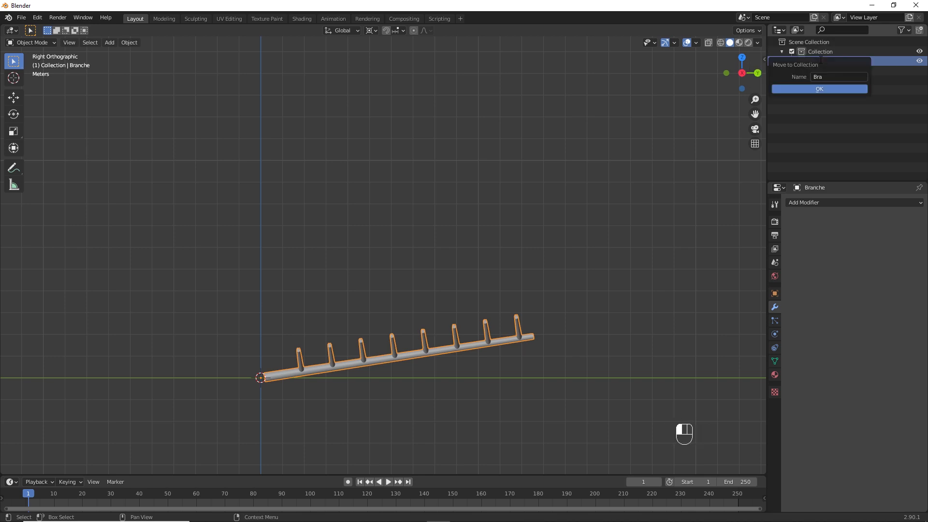
pyautogui.click(835, 77)
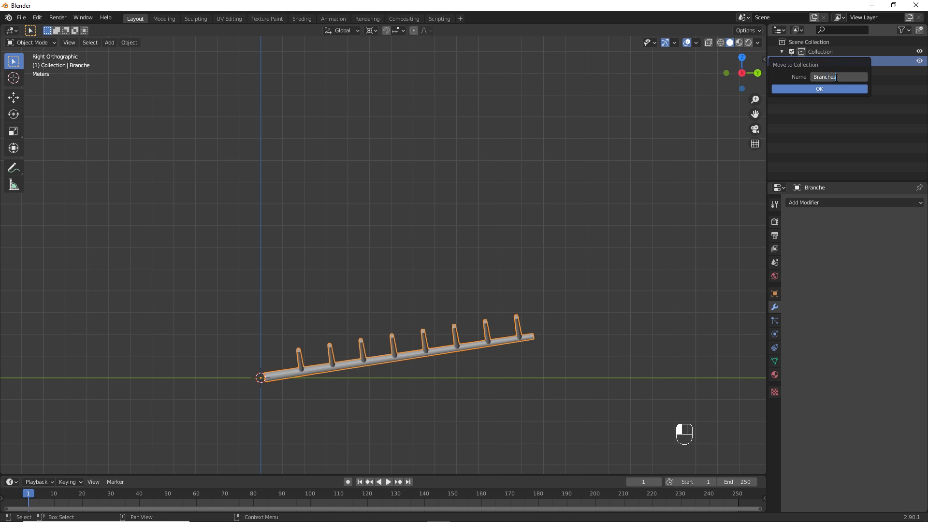
pyautogui.click(820, 89)
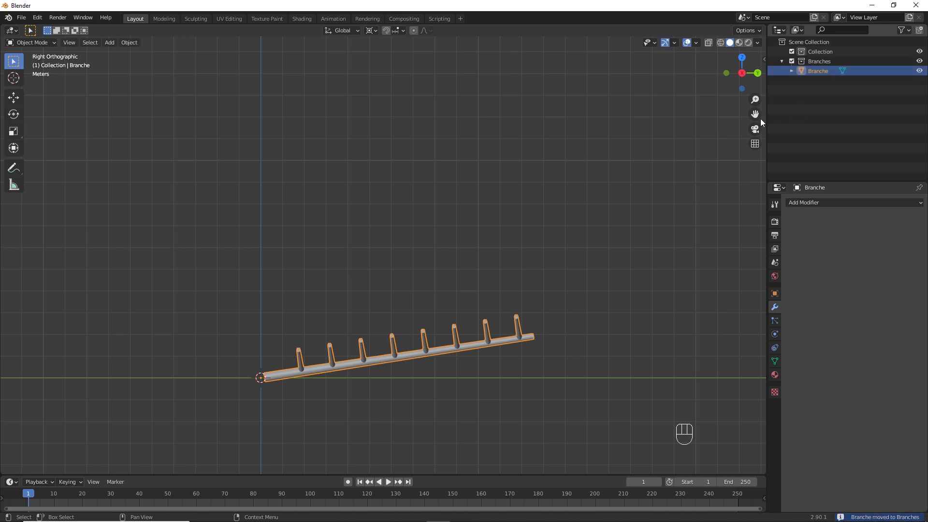
# - Apply the object transform to the tilted branch
pyautogui.click(371, 358)
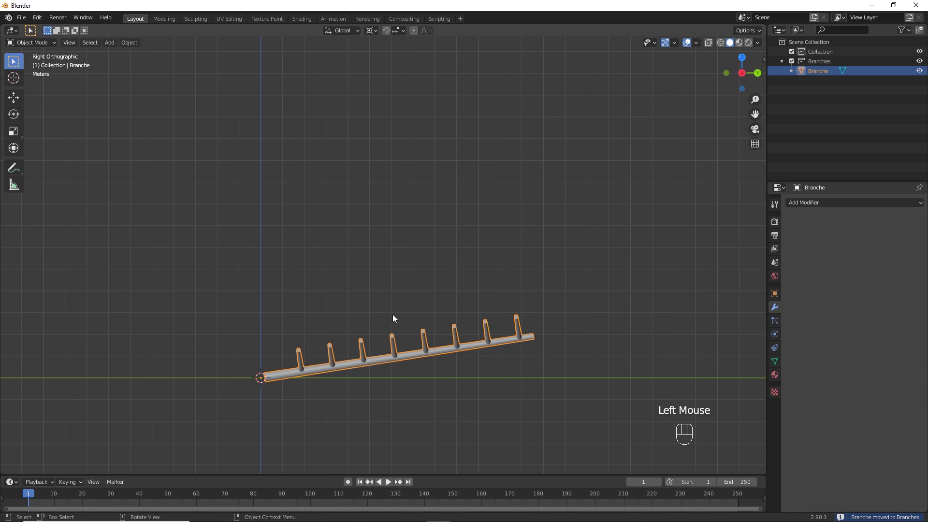
pyautogui.hotkey('ctrl', 'a')
pyautogui.click(399, 290)
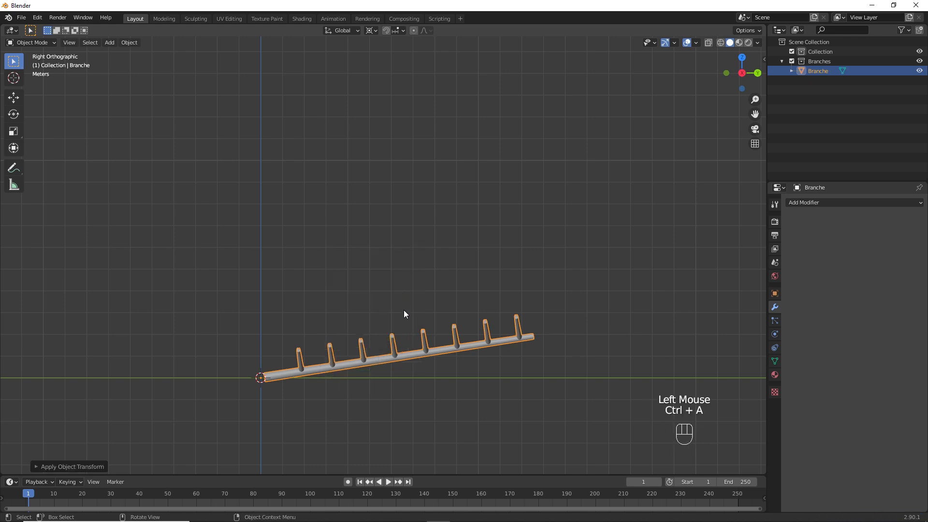
# - Duplicate the branch upward along Z and repeat the duplication until ten evenly spaced branches are stacked
pyautogui.hotkey('shift', 'd')
pyautogui.press('z')
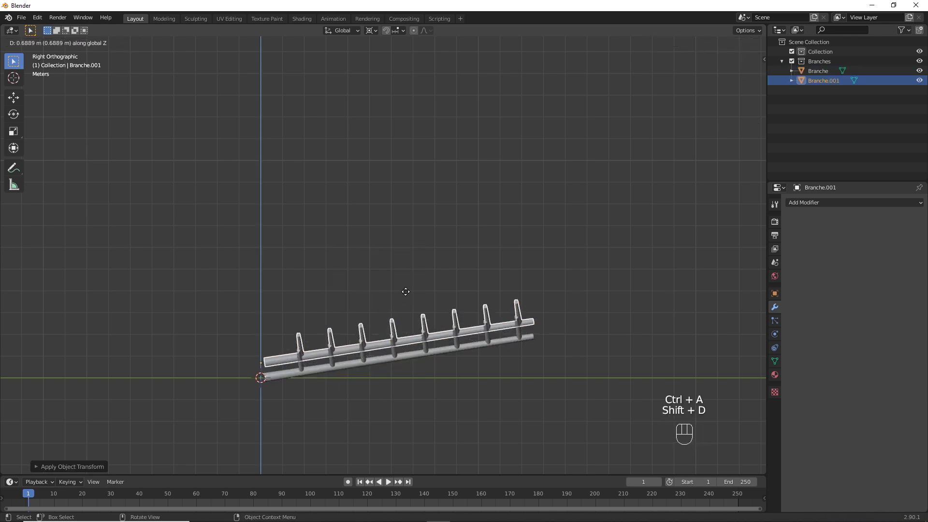
pyautogui.click(406, 267)
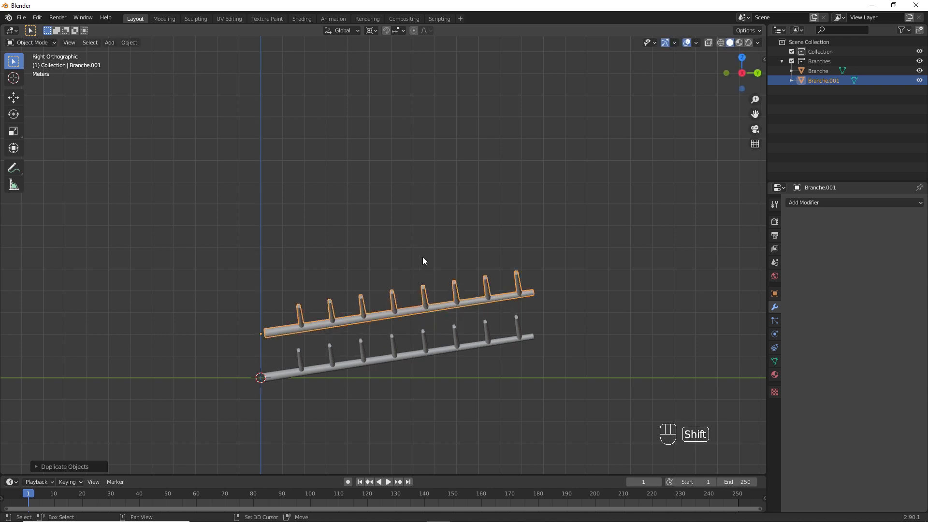
pyautogui.hotkey('shift', 'r')
pyautogui.hotkey('shift', 'r')
pyautogui.hotkey('shift', 'r')
pyautogui.hotkey('shift', 'r')
pyautogui.hotkey('shift', 'r')
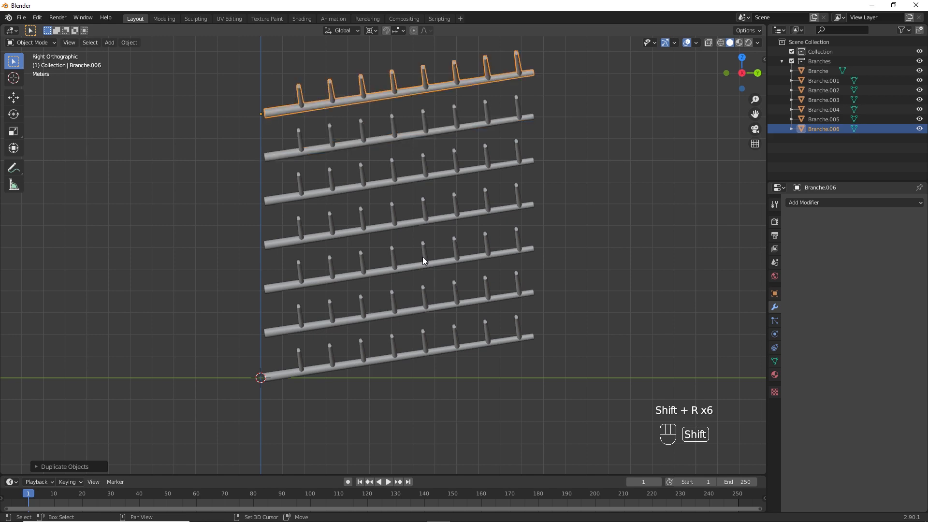
pyautogui.hotkey('shift', 'r')
pyautogui.hotkey('shift', 'r')
pyautogui.hotkey('shift', 'r')
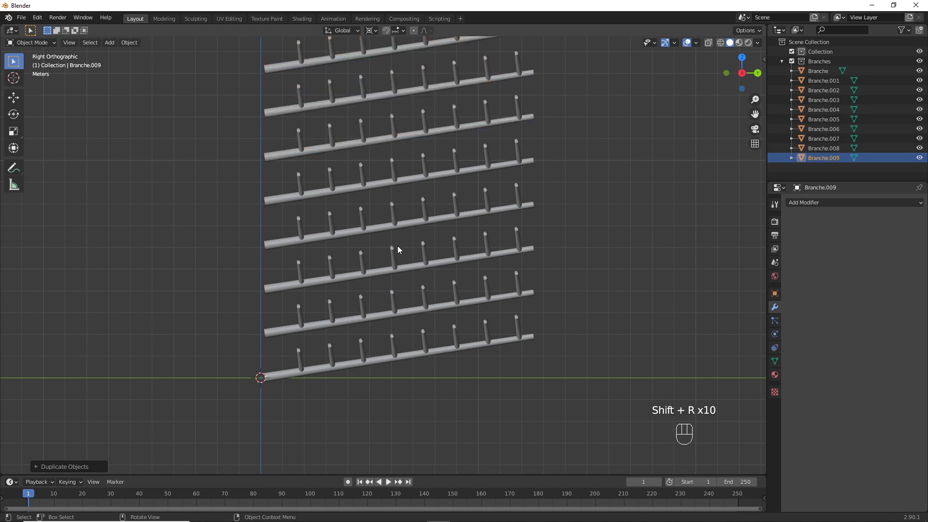
# - Draw a freehand annotation as a silhouette guide, sloping from above the top branch down past the lowest branch's tip
pyautogui.keyDown('shift'); pyautogui.moveTo(397, 246); pyautogui.dragTo(414, 305, button='middle'); pyautogui.keyUp('shift')
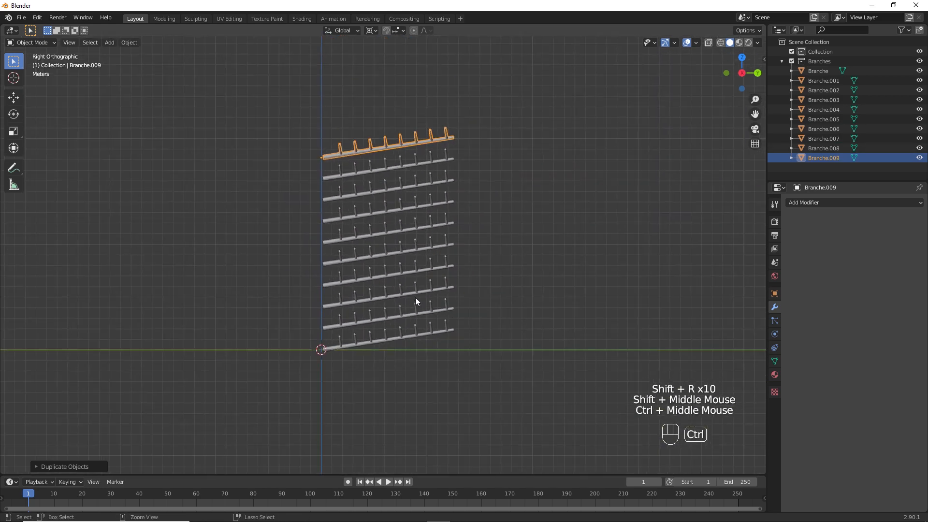
pyautogui.keyDown('shift'); pyautogui.moveTo(414, 264); pyautogui.dragTo(429, 290, button='middle'); pyautogui.keyUp('shift')
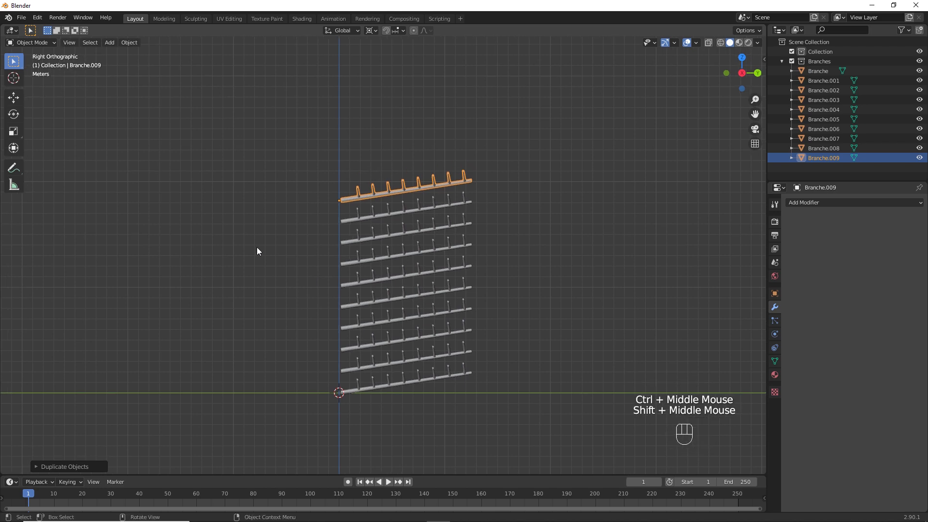
pyautogui.click(14, 167)
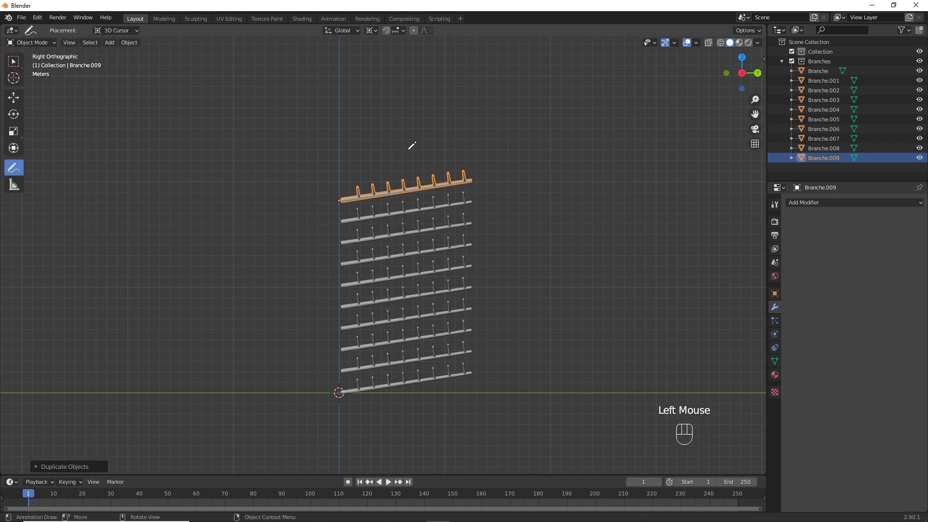
pyautogui.hotkey('ctrl', 'z')
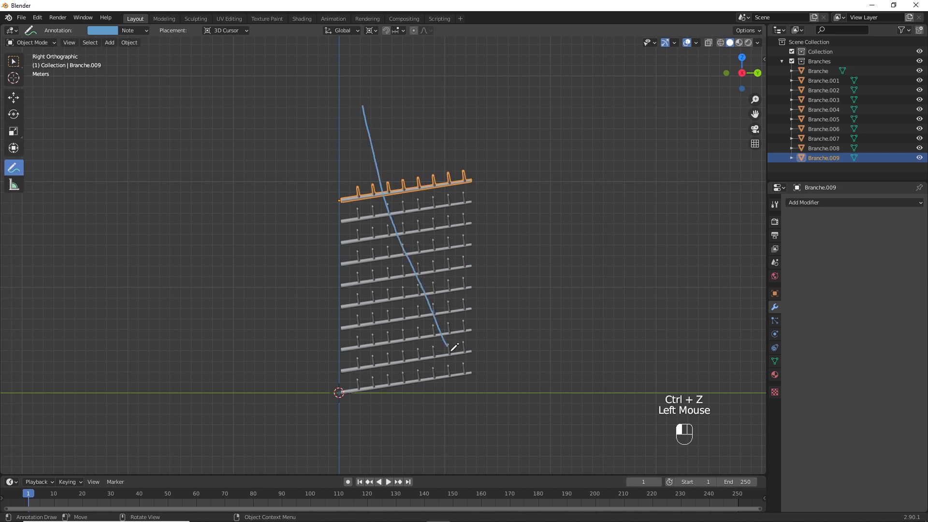
pyautogui.moveTo(451, 349); pyautogui.dragTo(466, 375)
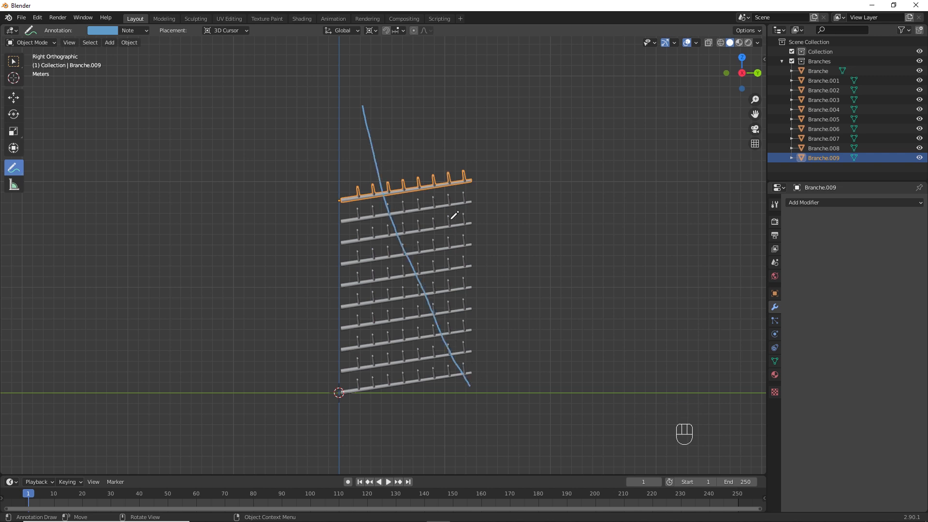
# - Raise the upper eight branches along Z by about 0.6 m, and raise the upper seven again to widen the lower gaps
pyautogui.keyDown('ctrl'); pyautogui.moveTo(414, 266); pyautogui.dragTo(411, 283, button='middle'); pyautogui.keyUp('ctrl')
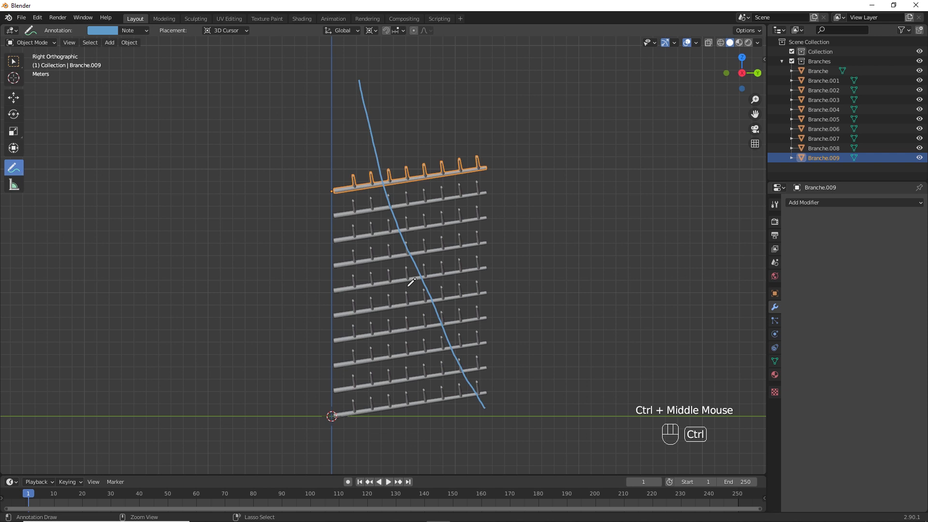
pyautogui.click(14, 62)
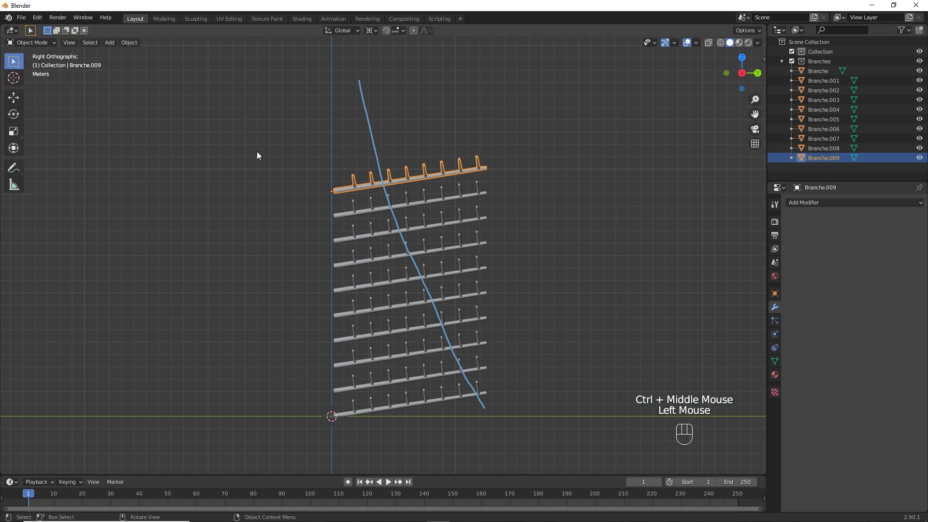
pyautogui.moveTo(240, 152); pyautogui.dragTo(405, 362)
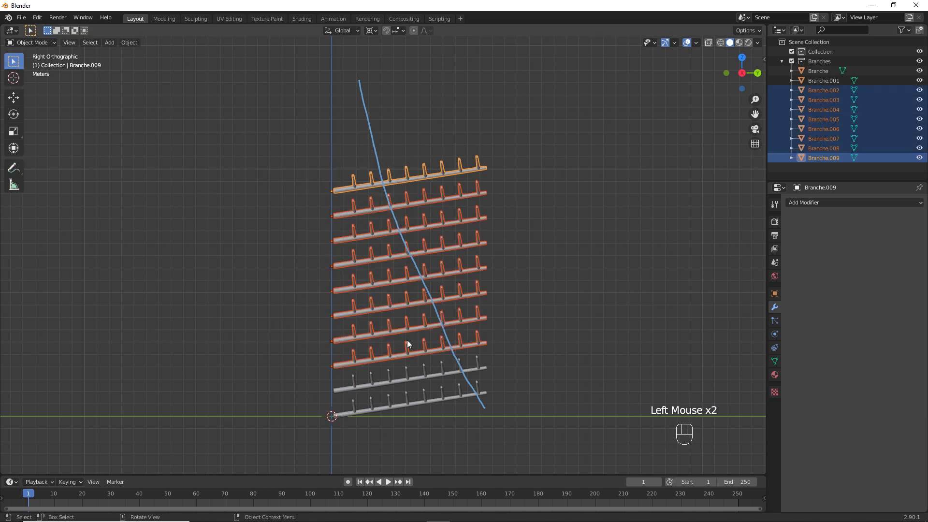
pyautogui.press('g')
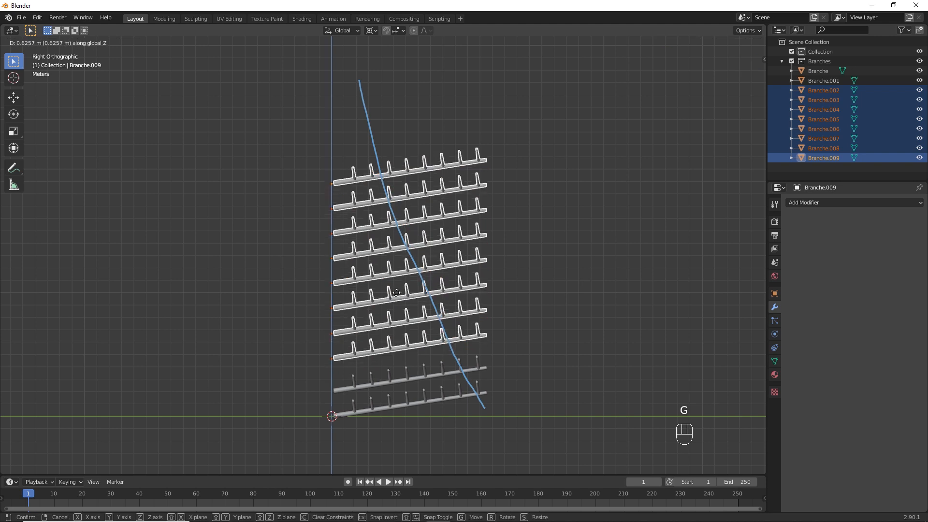
pyautogui.click(391, 298)
pyautogui.keyDown('ctrl'); pyautogui.moveTo(323, 346); pyautogui.dragTo(349, 366); pyautogui.keyUp('ctrl')
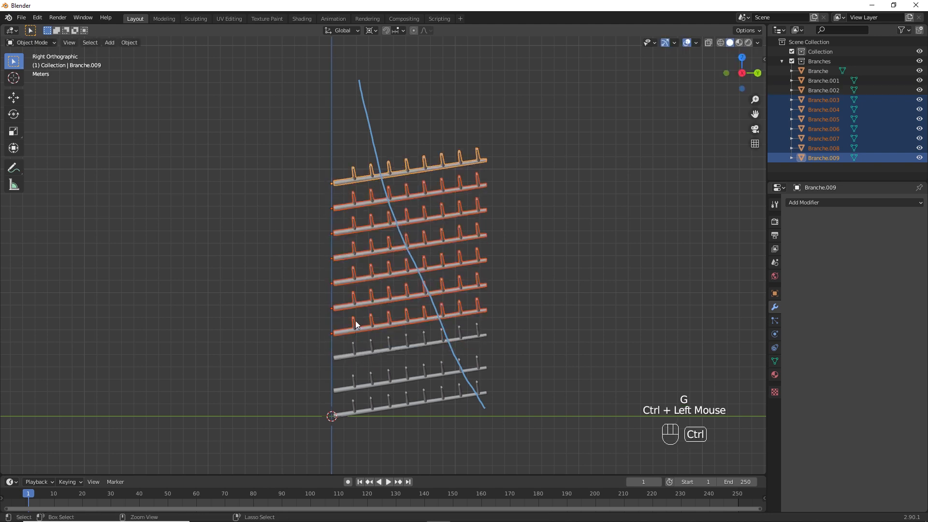
pyautogui.press('g')
pyautogui.press('z')
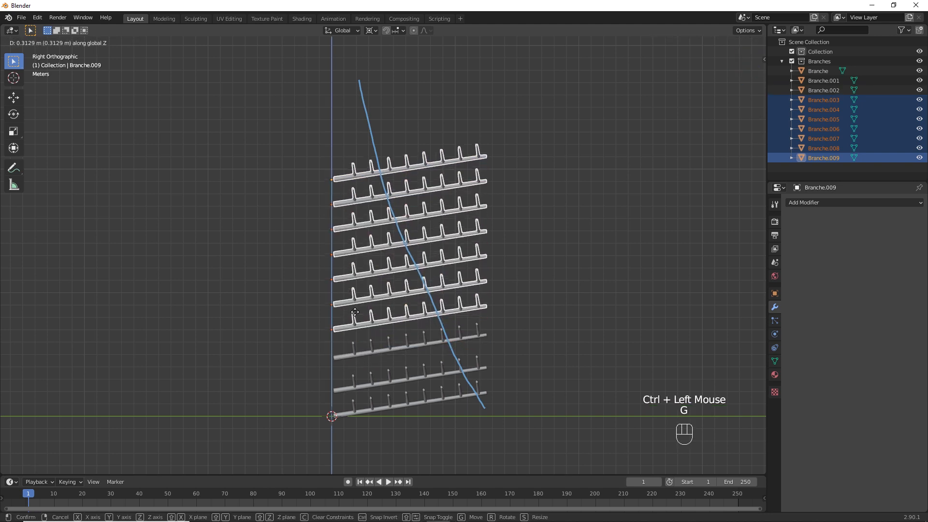
pyautogui.click(356, 306)
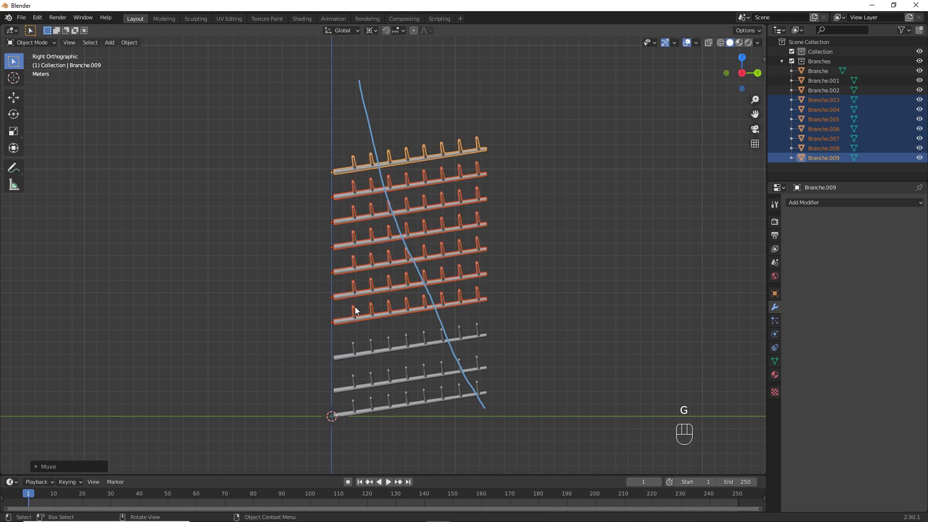
# - Raise the upper six branches along Z, and raise the upper five again to widen the gaps above the fourth and fifth
pyautogui.keyDown('ctrl'); pyautogui.click(352, 311); pyautogui.keyUp('ctrl')
pyautogui.press('g')
pyautogui.click(331, 297)
pyautogui.keyDown('ctrl'); pyautogui.click(337, 285); pyautogui.keyUp('ctrl')
pyautogui.press('g')
pyautogui.press('z')
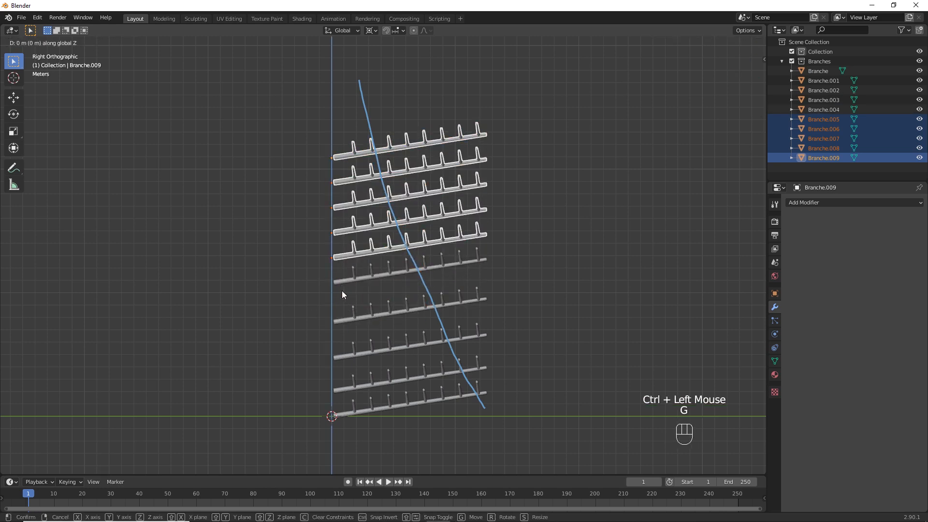
pyautogui.click(340, 277)
# - Raise the upper four branches along Z, and raise the upper three again to widen the gaps above the sixth and seventh
pyautogui.keyDown('ctrl'); pyautogui.click(337, 245); pyautogui.keyUp('ctrl')
pyautogui.press('g')
pyautogui.press('z')
pyautogui.click(337, 228)
pyautogui.keyDown('ctrl'); pyautogui.moveTo(318, 185); pyautogui.dragTo(361, 207); pyautogui.keyUp('ctrl')
pyautogui.press('g')
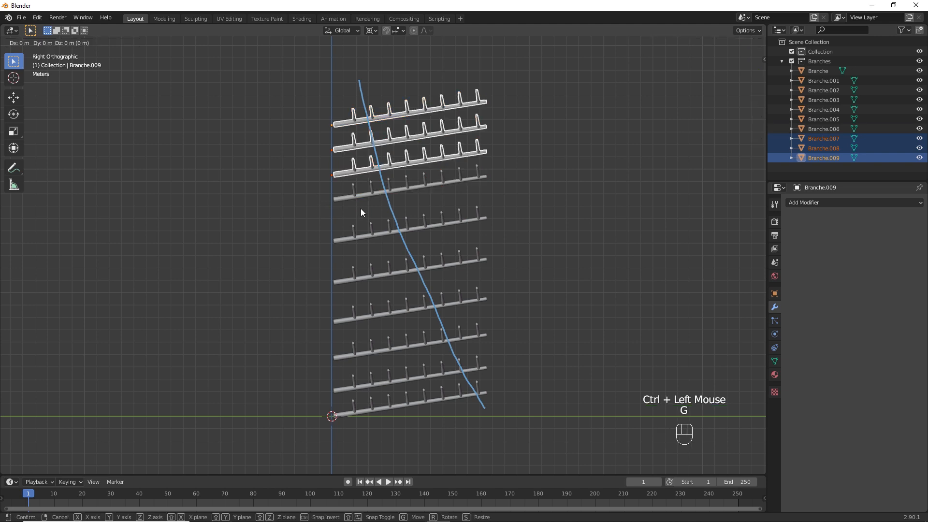
pyautogui.press('z')
pyautogui.click(356, 190)
# - Raise the two topmost branches along Z, and raise the highest one again to complete the widened spacing
pyautogui.keyDown('ctrl'); pyautogui.moveTo(317, 144); pyautogui.dragTo(350, 170); pyautogui.keyUp('ctrl')
pyautogui.press('g')
pyautogui.press('z')
pyautogui.click(345, 147)
pyautogui.keyDown('shift'); pyautogui.moveTo(315, 63); pyautogui.dragTo(315, 98, button='middle'); pyautogui.keyUp('shift')
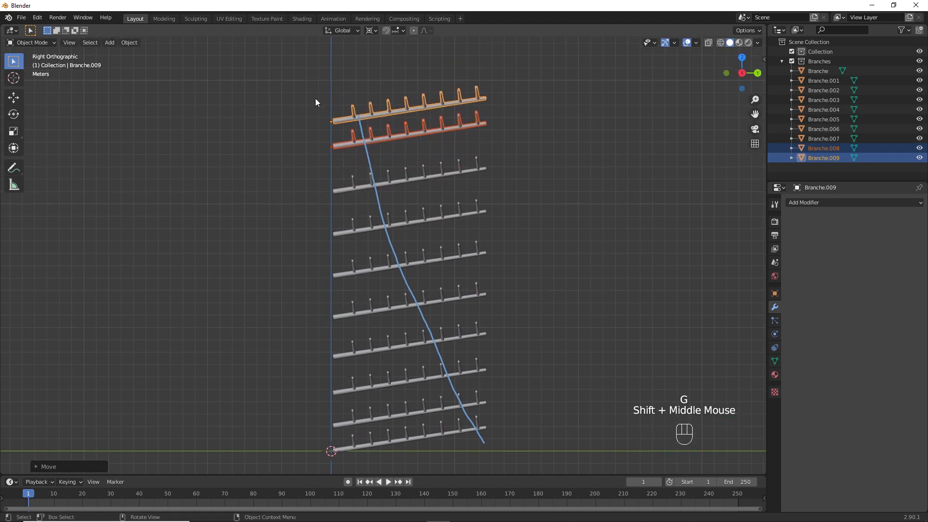
pyautogui.moveTo(315, 99); pyautogui.dragTo(349, 127)
pyautogui.press('g')
pyautogui.press('z')
pyautogui.click(352, 110)
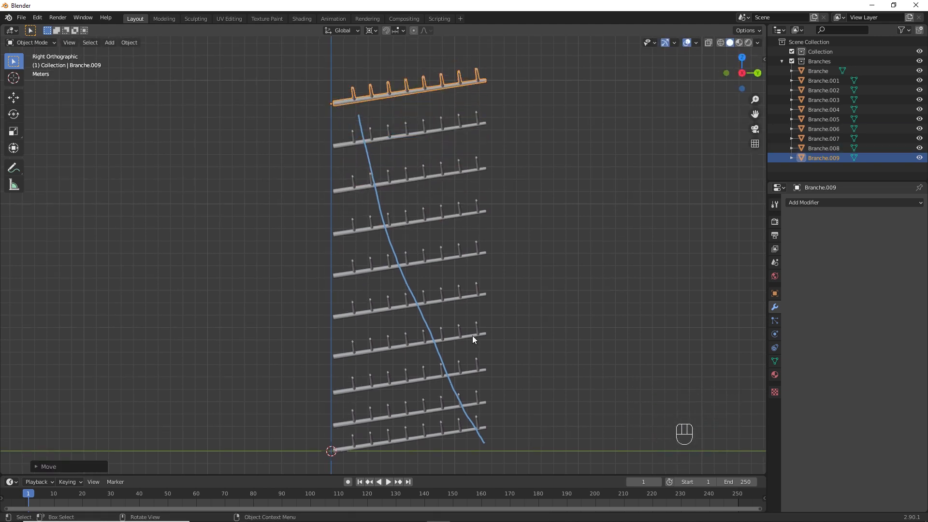
# - Change the pivot point from the 3D cursor to the object's own origin and scale the second-lowest branch down to the guide curve
pyautogui.click(467, 410)
pyautogui.press('s')
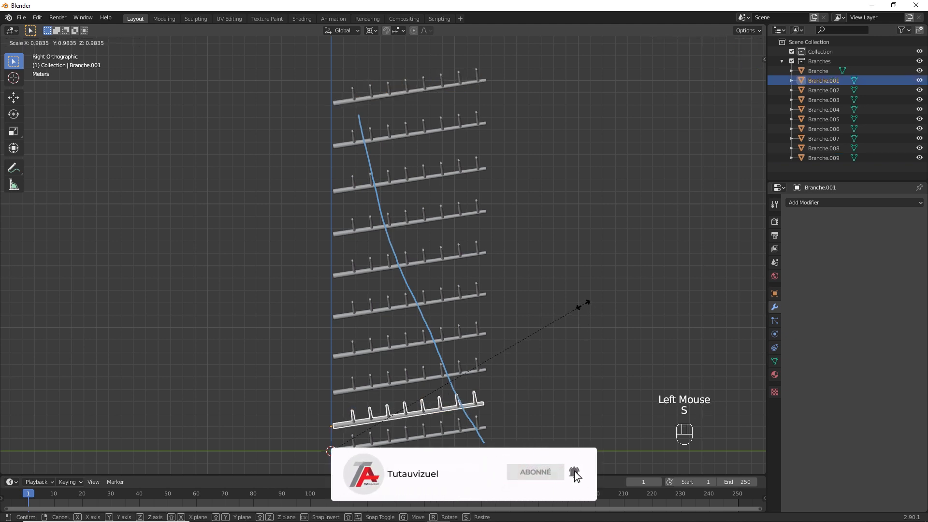
pyautogui.rightClick(570, 312)
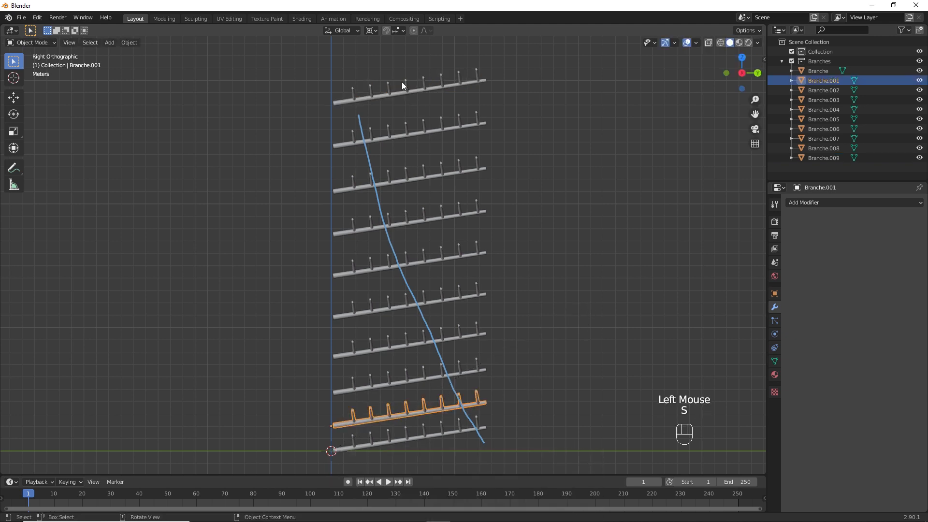
pyautogui.click(370, 31)
pyautogui.click(375, 41)
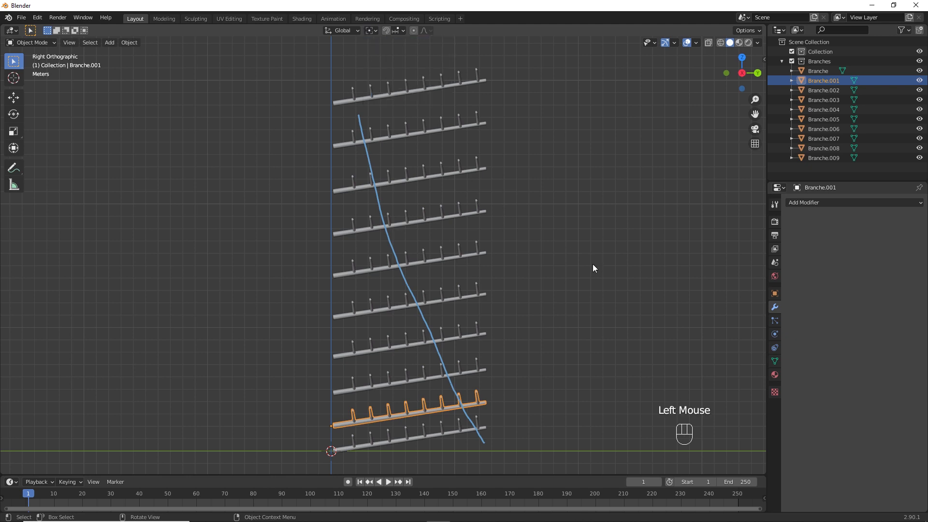
pyautogui.press('s')
pyautogui.click(560, 283)
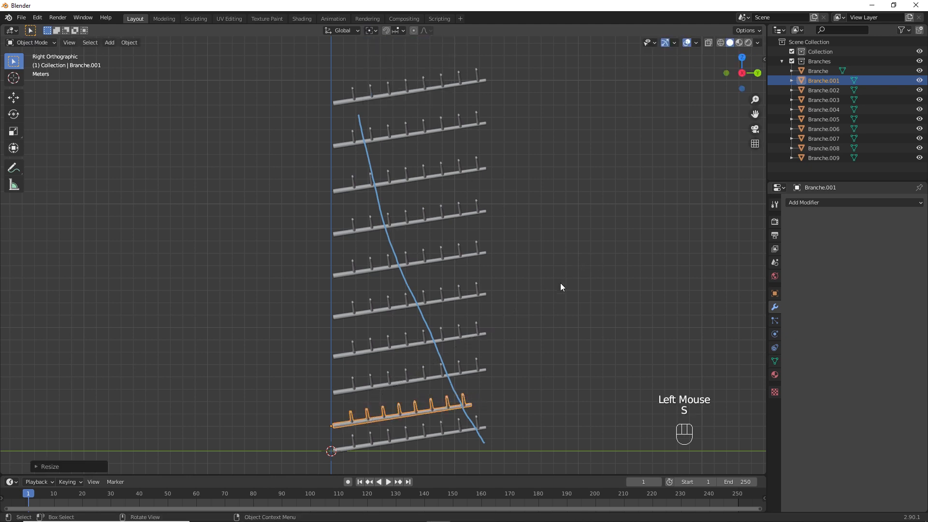
# - Scale the third and fourth branches from the bottom down to the guide curve, the fourth to about 0.75
pyautogui.click(479, 369)
pyautogui.press('s')
pyautogui.click(501, 346)
pyautogui.click(481, 333)
pyautogui.press('s')
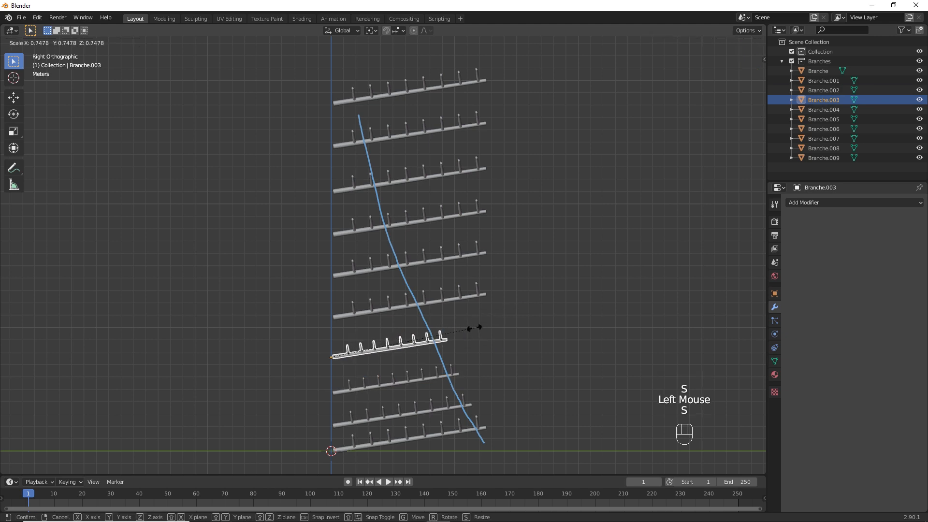
pyautogui.click(474, 328)
# - Scale the fifth and sixth branches from the bottom down so their tips reach the guide curve
pyautogui.click(475, 296)
pyautogui.press('s')
pyautogui.click(455, 283)
pyautogui.click(474, 255)
pyautogui.press('s')
pyautogui.click(433, 249)
# - Scale the four highest branches down to follow the guide curve, the topmost to about 0.15
pyautogui.click(473, 213)
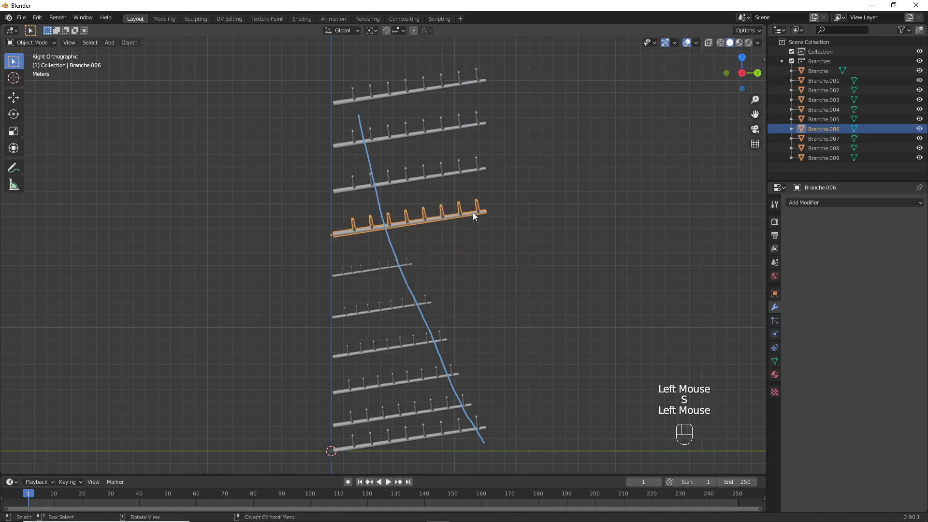
pyautogui.click(458, 167)
pyautogui.press('s')
pyautogui.click(406, 174)
pyautogui.click(476, 124)
pyautogui.press('s')
pyautogui.click(406, 137)
pyautogui.click(484, 79)
pyautogui.press('s')
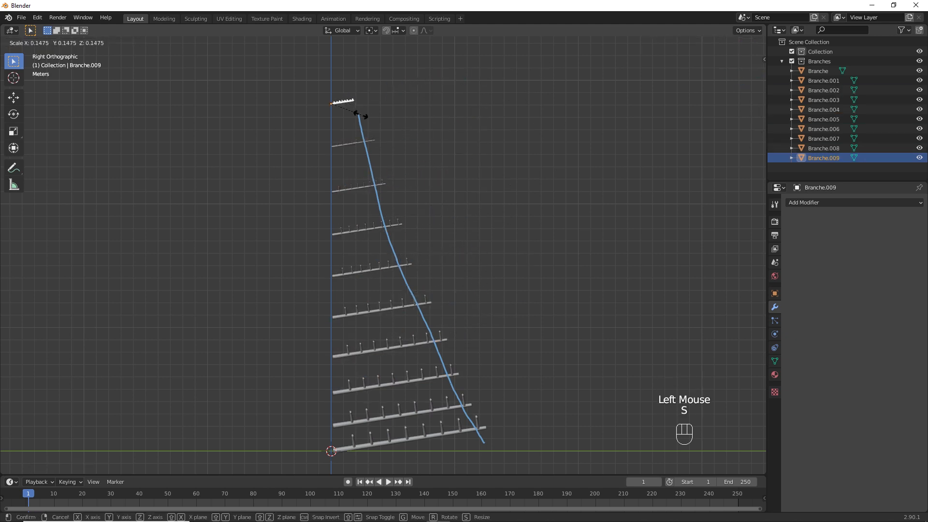
pyautogui.click(361, 115)
# - Fine-tune the scale of the ninth, eighth and seventh branches against the guide curve, scaling the seventh by about 0.92
pyautogui.click(373, 141)
pyautogui.press('s')
pyautogui.click(450, 115)
pyautogui.click(385, 184)
pyautogui.press('s')
pyautogui.click(421, 176)
pyautogui.click(400, 224)
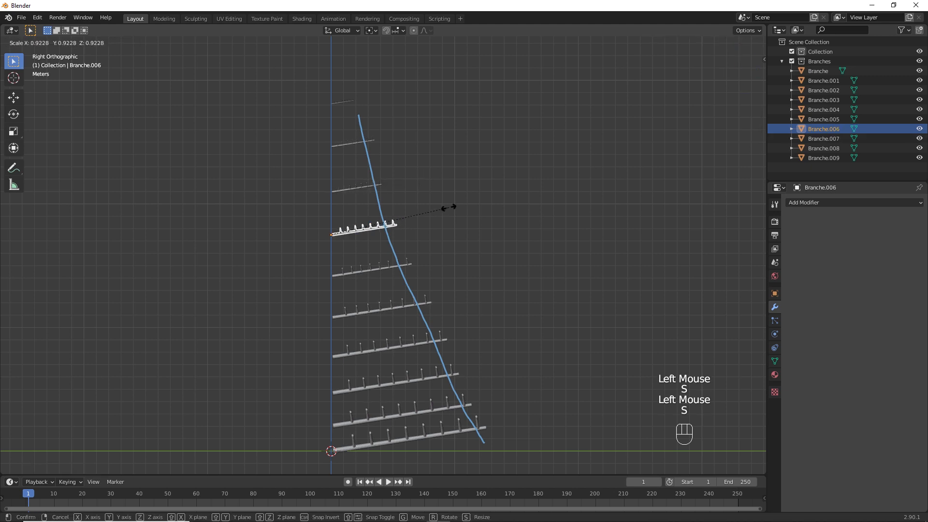
# - Fine-tune the scale of the third, fourth and fifth branches from the bottom against the guide curve, scaling the fifth by about 0.98
pyautogui.click(513, 383)
pyautogui.click(458, 373)
pyautogui.press('s')
pyautogui.click(482, 361)
pyautogui.click(445, 339)
pyautogui.press('s')
pyautogui.click(478, 318)
pyautogui.click(429, 303)
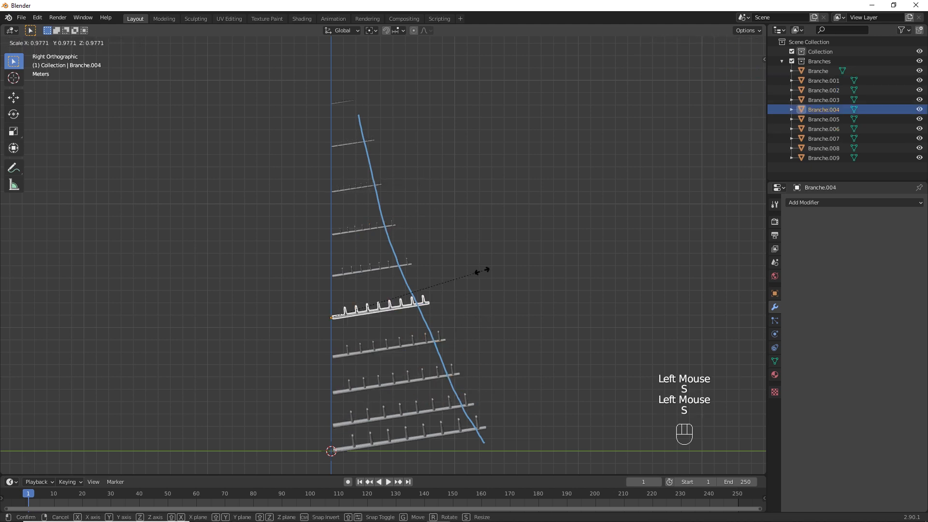
pyautogui.click(453, 248)
# - Scale the seventh and ninth branches from the bottom down slightly to bring their tips closer to the guide curve
pyautogui.click(395, 225)
pyautogui.press('s')
pyautogui.click(438, 210)
pyautogui.click(373, 140)
pyautogui.press('s')
pyautogui.click(418, 119)
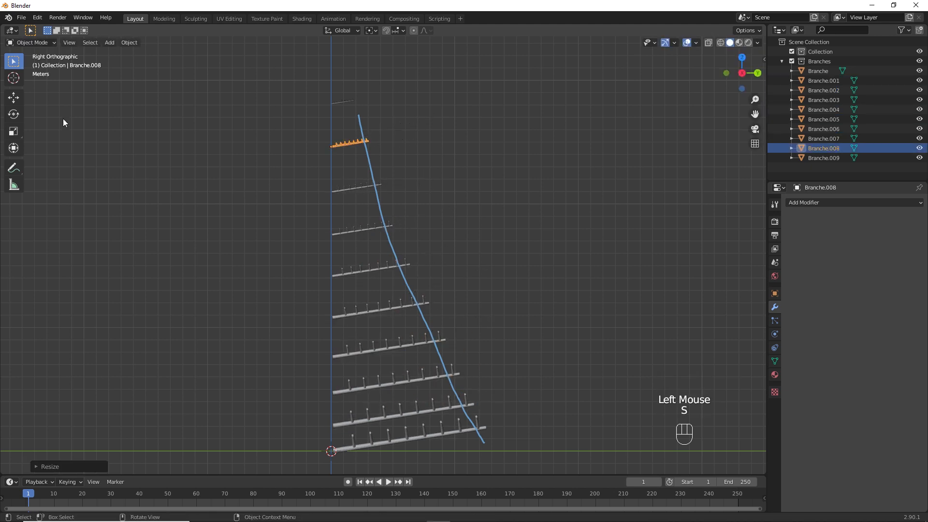
# - Erase the whole annotated guide curve beside the branches with the Annotate Eraser and return to the selection tool
pyautogui.moveTo(15, 168); pyautogui.dragTo(70, 229)
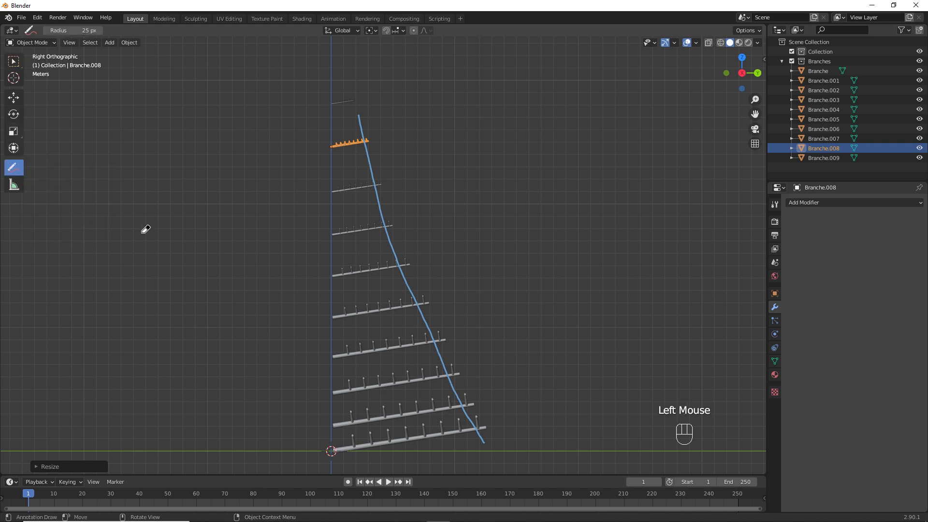
pyautogui.moveTo(358, 121); pyautogui.dragTo(381, 204)
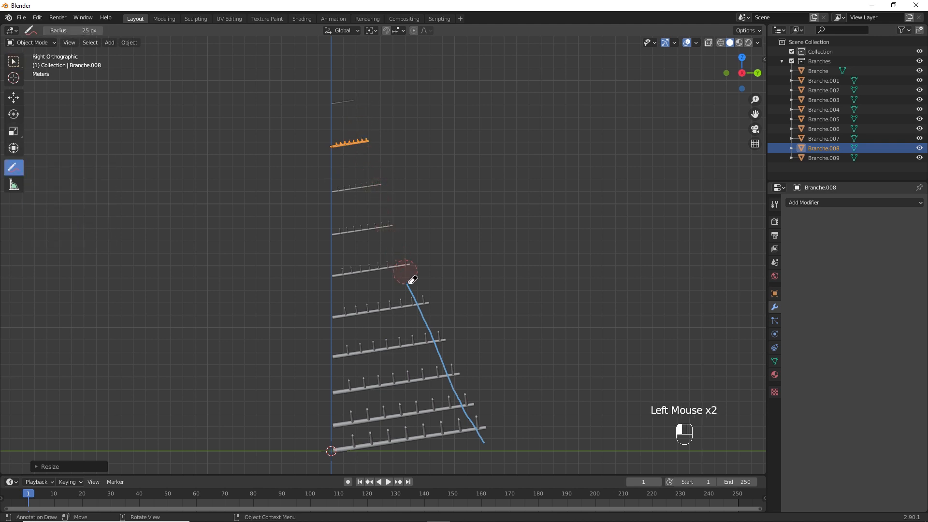
pyautogui.moveTo(445, 357); pyautogui.dragTo(489, 433)
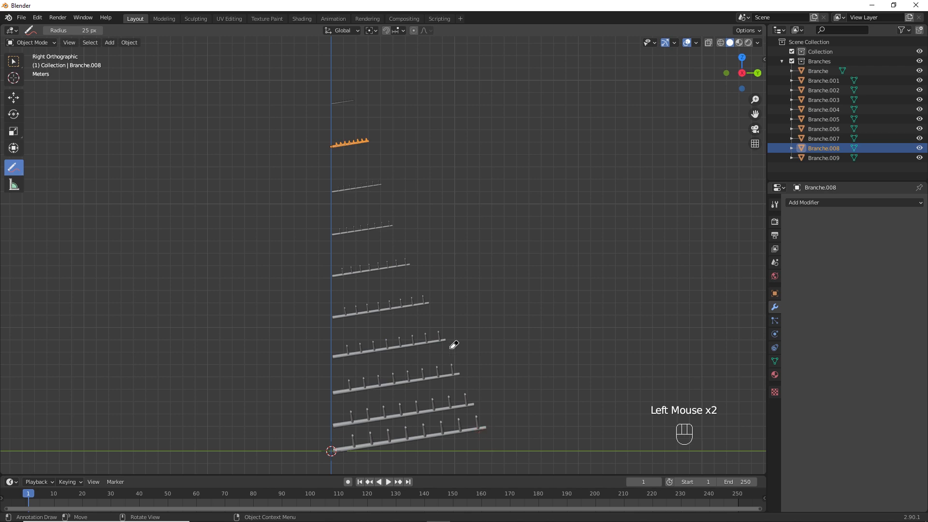
pyautogui.click(13, 61)
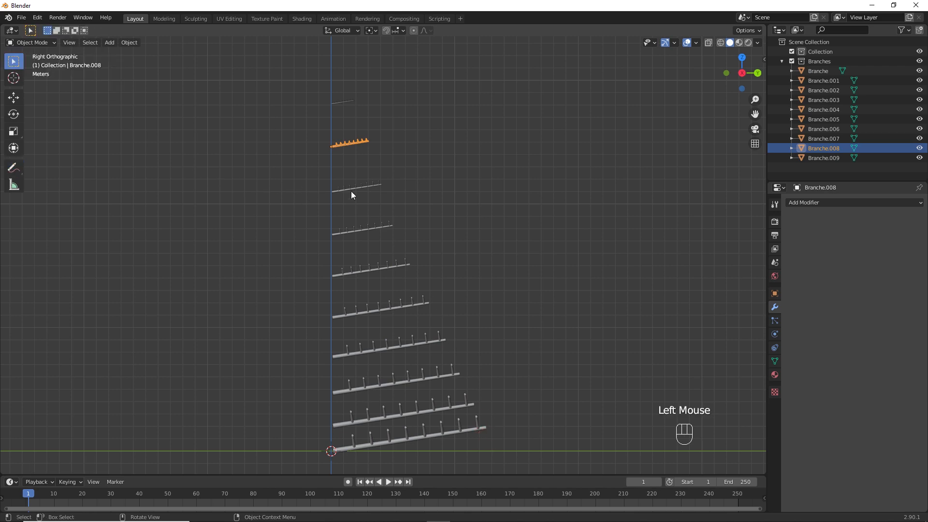
# - Add an Array modifier to the lowest branch with a count of 5 and a relative offset X factor of 0
pyautogui.keyDown('ctrl'); pyautogui.moveTo(458, 214); pyautogui.dragTo(451, 232, button='middle'); pyautogui.keyUp('ctrl')
pyautogui.keyDown('shift'); pyautogui.moveTo(437, 265); pyautogui.dragTo(445, 247, button='middle'); pyautogui.keyUp('shift')
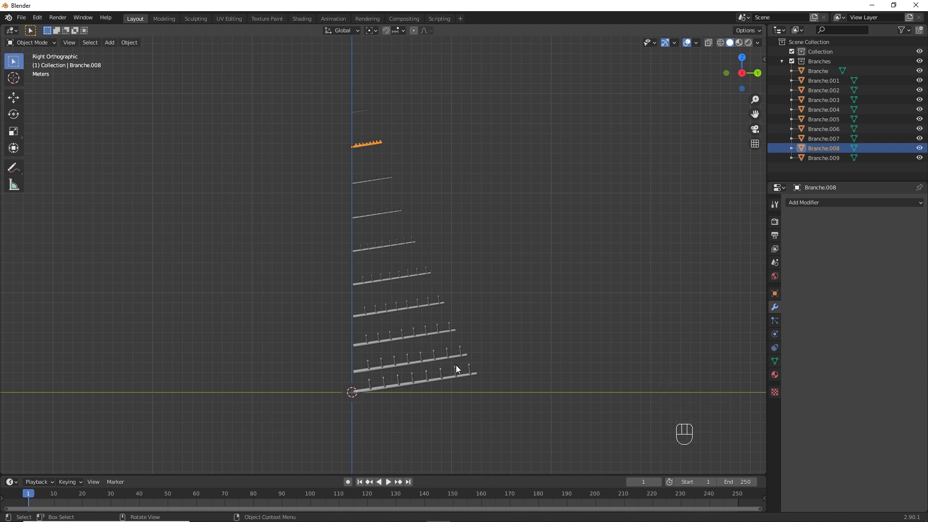
pyautogui.click(473, 373)
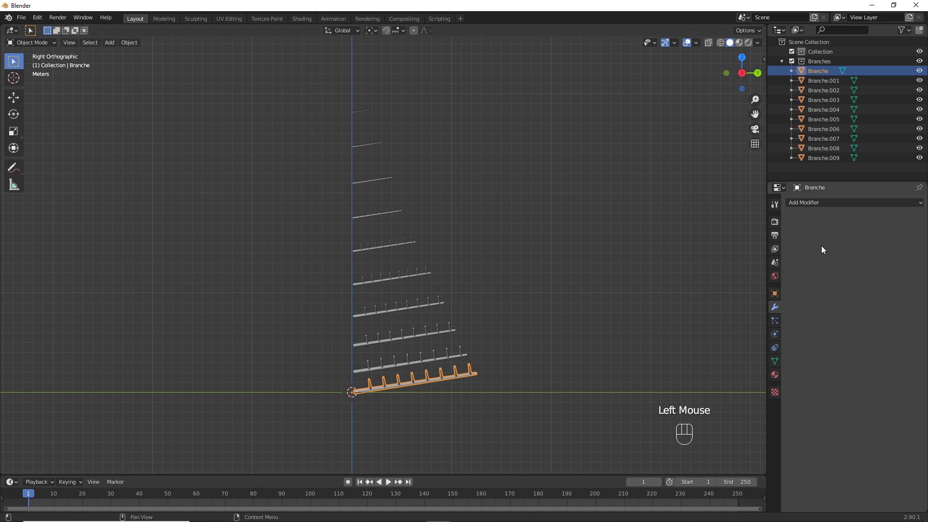
pyautogui.click(819, 203)
pyautogui.click(750, 224)
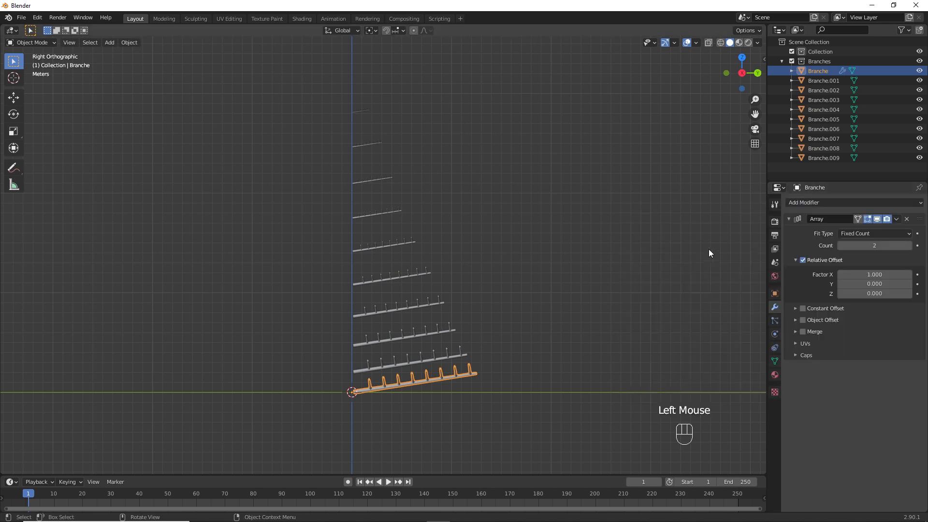
pyautogui.moveTo(559, 284); pyautogui.dragTo(512, 321, button='middle')
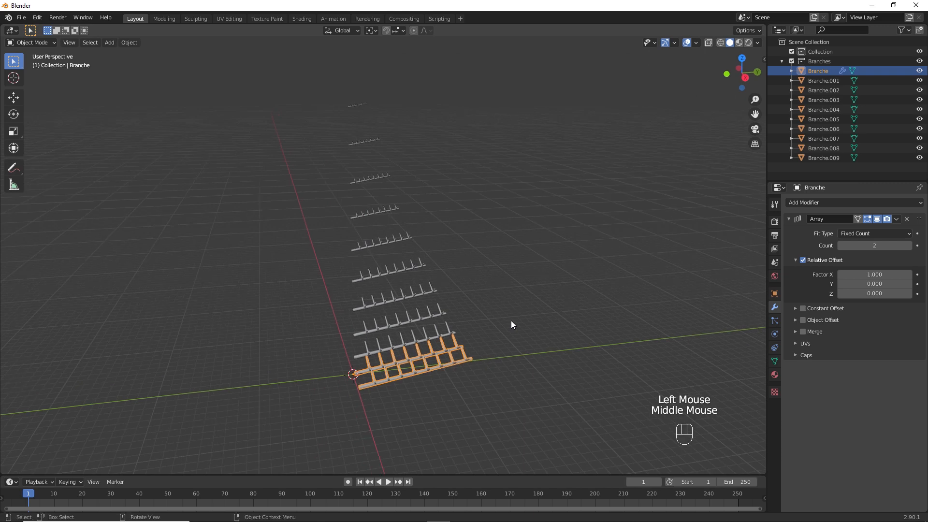
pyautogui.click(863, 250)
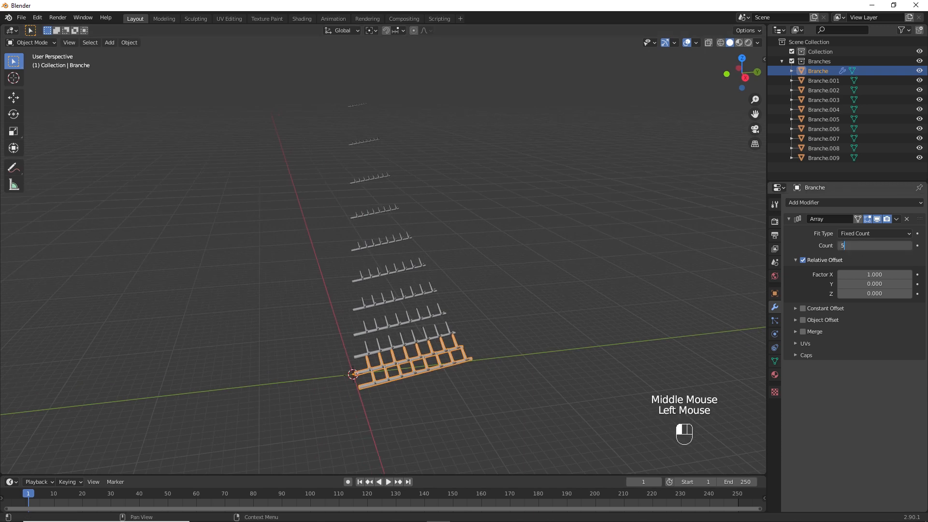
pyautogui.write('5')
pyautogui.press('Return')
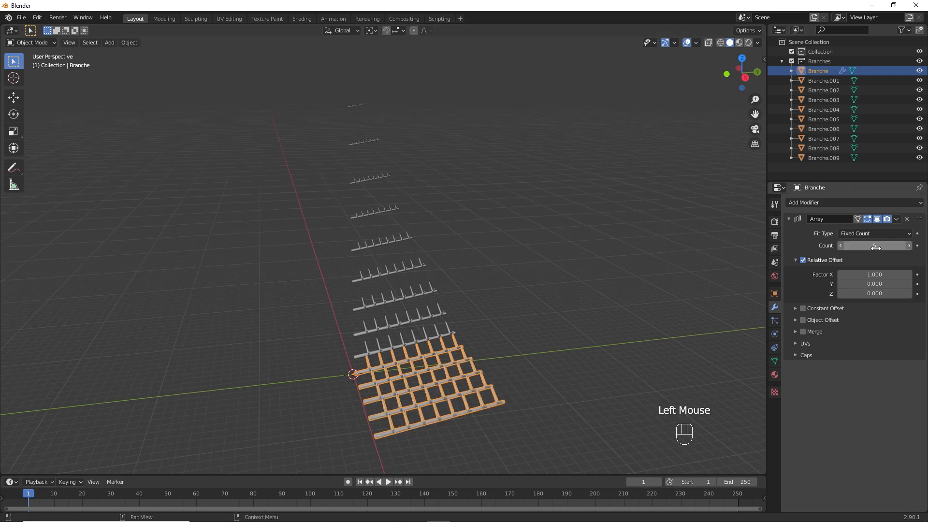
pyautogui.click(872, 276)
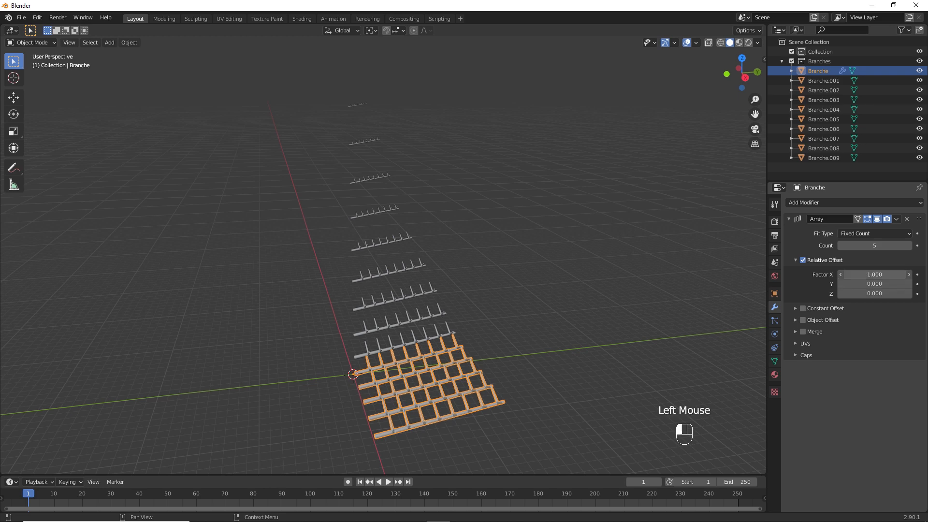
pyautogui.moveTo(872, 276); pyautogui.dragTo(851, 276)
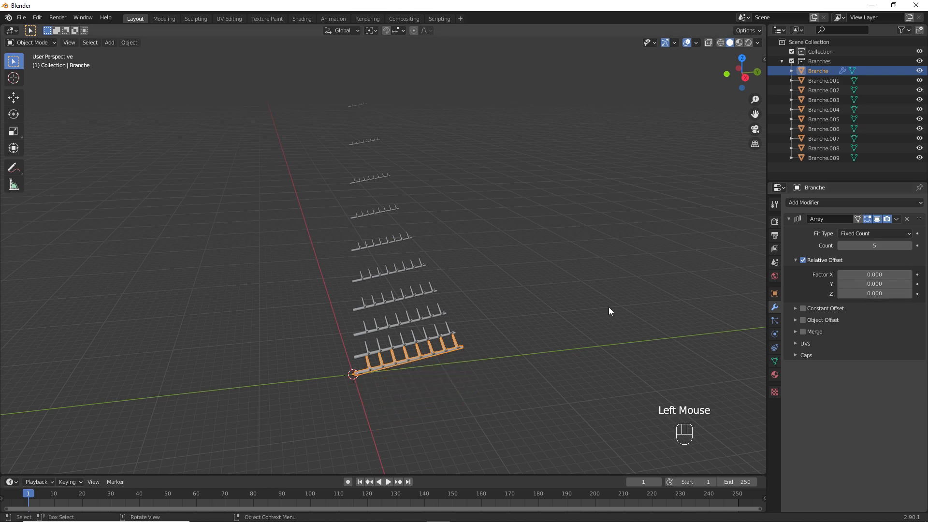
# - Add an empty at the world origin
pyautogui.hotkey('shift', 'a')
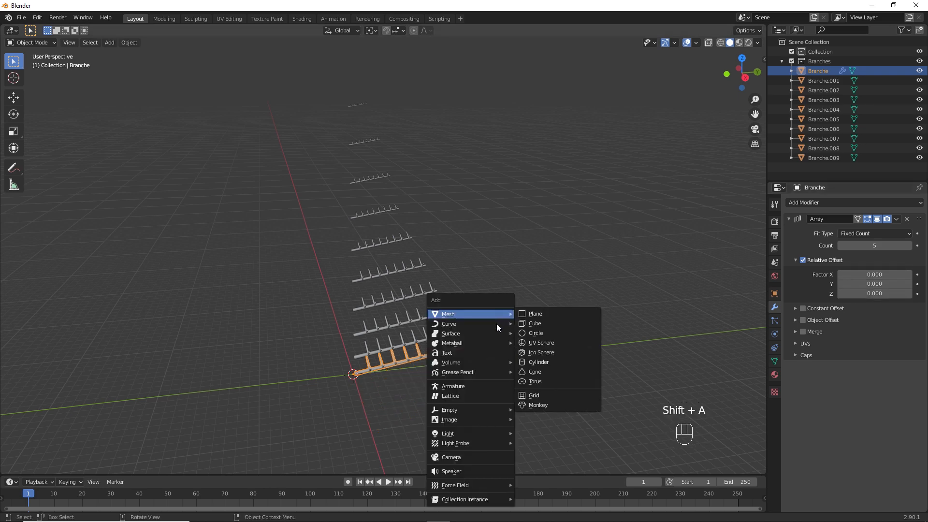
pyautogui.moveTo(477, 409)
pyautogui.click(529, 409)
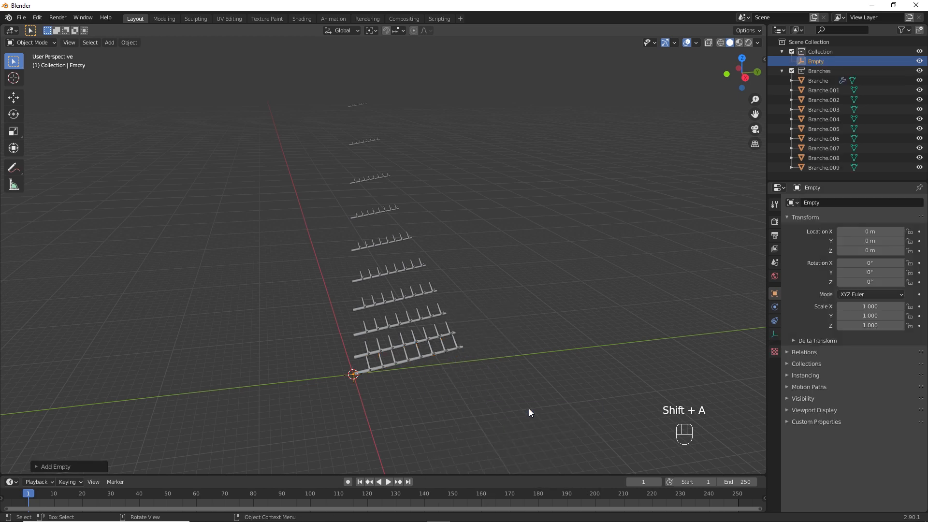
# - Enable Object Offset in the lowest branch's Array modifier and set Empty as the offset object
pyautogui.click(458, 346)
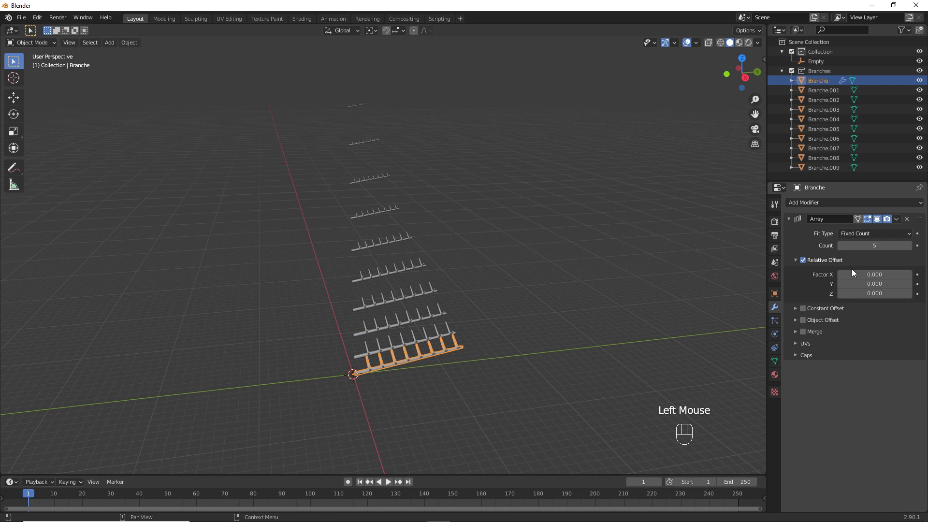
pyautogui.click(815, 319)
pyautogui.click(797, 321)
pyautogui.click(877, 334)
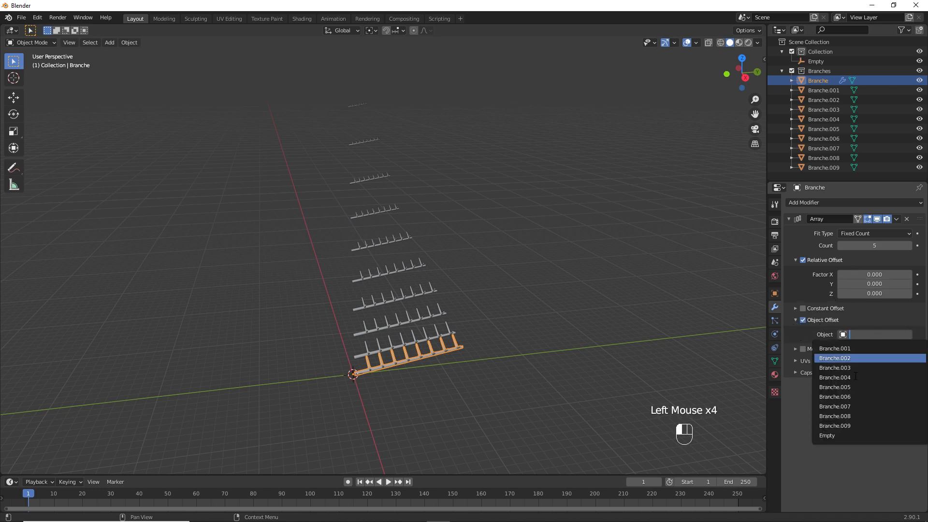
pyautogui.click(827, 435)
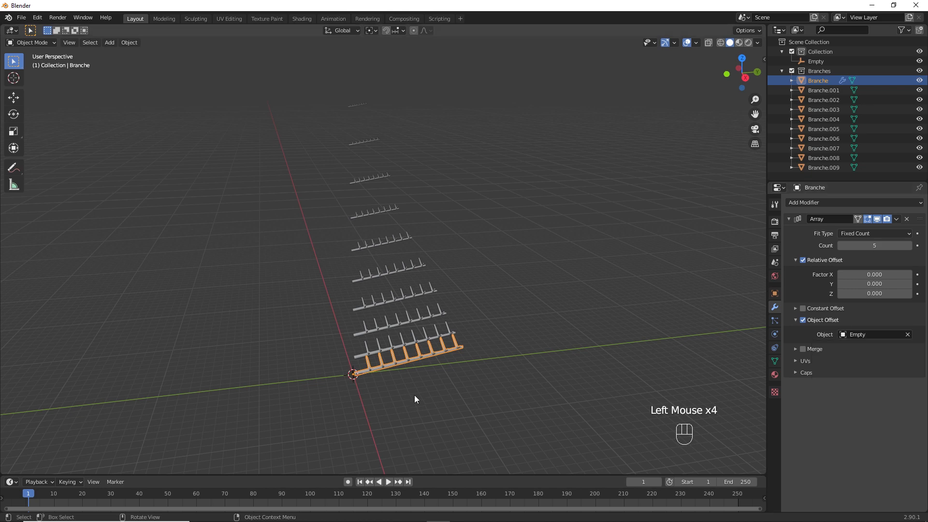
# - Rotate the empty 72.5° about the global Z axis to fan the arrayed branches around the origin
pyautogui.click(352, 378)
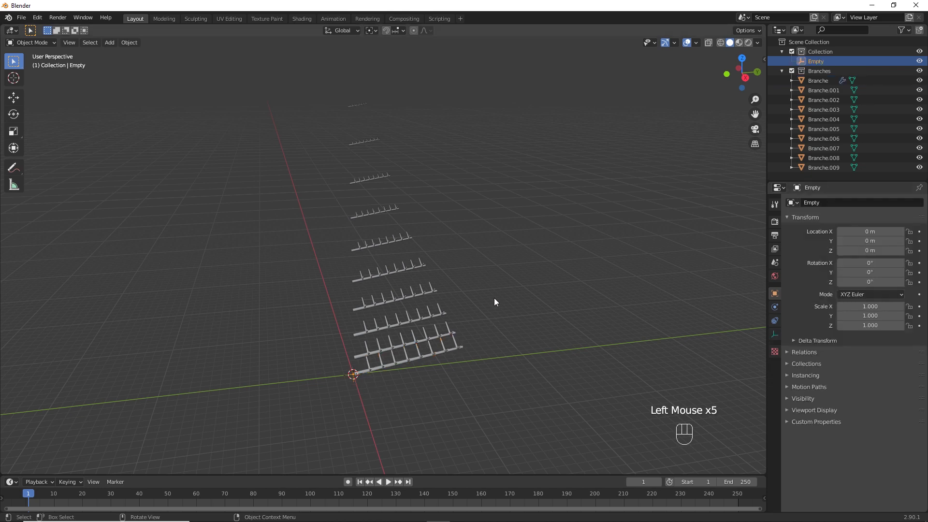
pyautogui.press('r')
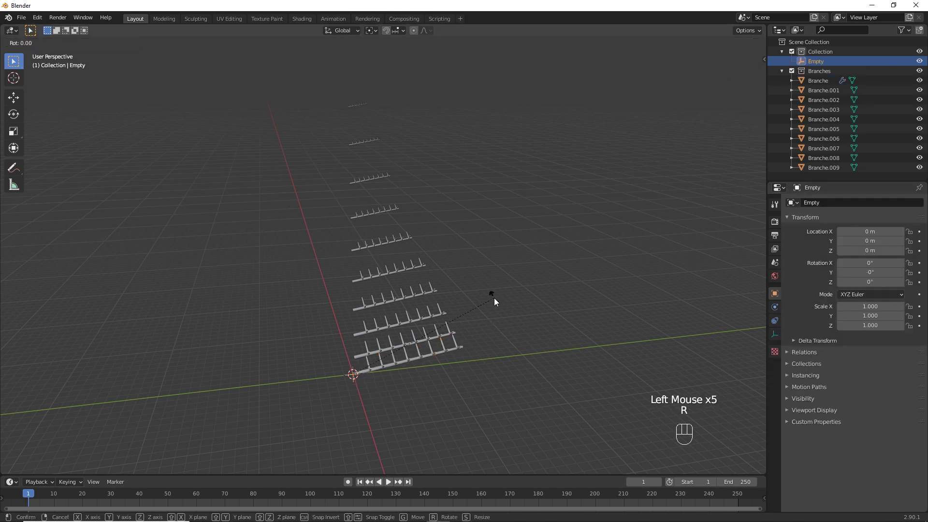
pyautogui.press('z')
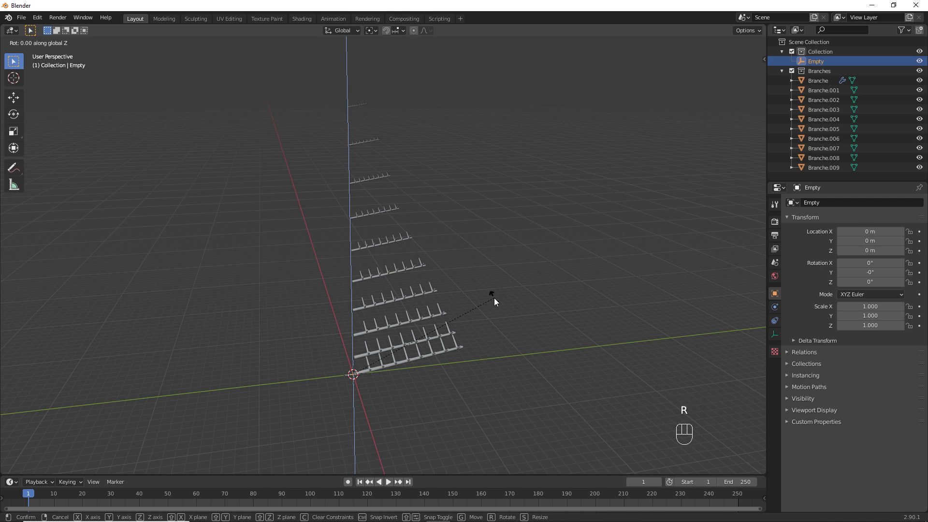
pyautogui.write('7')
pyautogui.write('2.5')
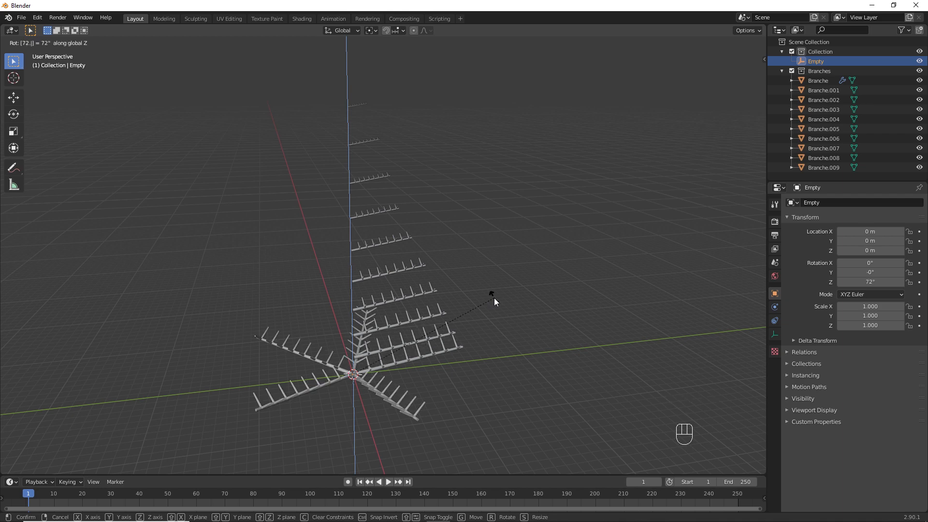
pyautogui.press('Return')
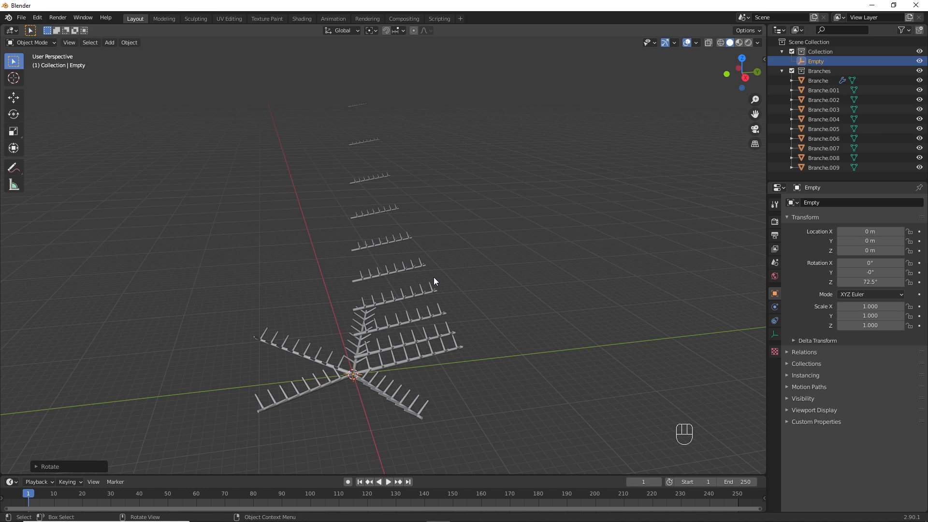
# - Apply all transforms to each of the second to fifth branches from the bottom, Branche.001 through Branche.004
pyautogui.keyDown('shift'); pyautogui.moveTo(433, 277); pyautogui.dragTo(404, 272, button='middle'); pyautogui.keyUp('shift')
pyautogui.moveTo(381, 313)
pyautogui.mouseDown(button='middle')
pyautogui.moveTo(337, 320)
pyautogui.moveTo(342, 308)
pyautogui.moveTo(370, 300)
pyautogui.mouseUp(button='middle')
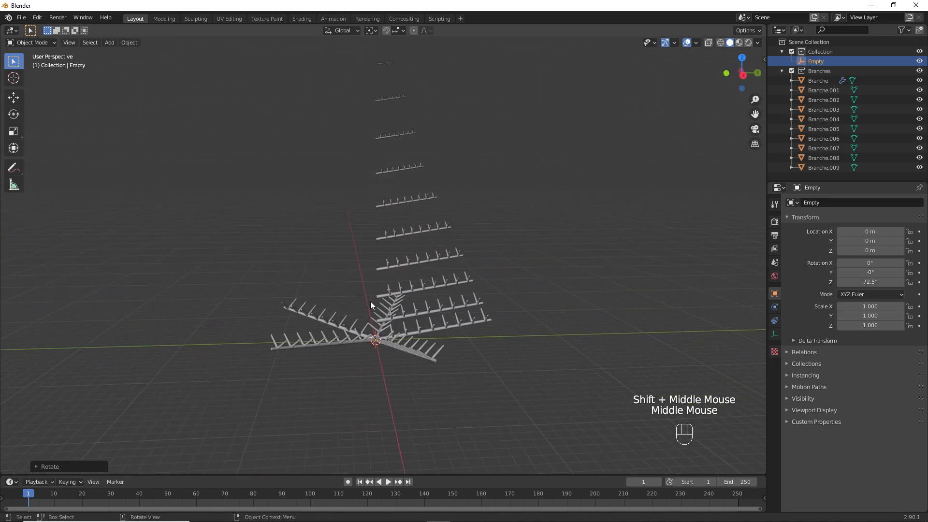
pyautogui.click(439, 306)
pyautogui.moveTo(493, 272); pyautogui.dragTo(513, 271, button='middle')
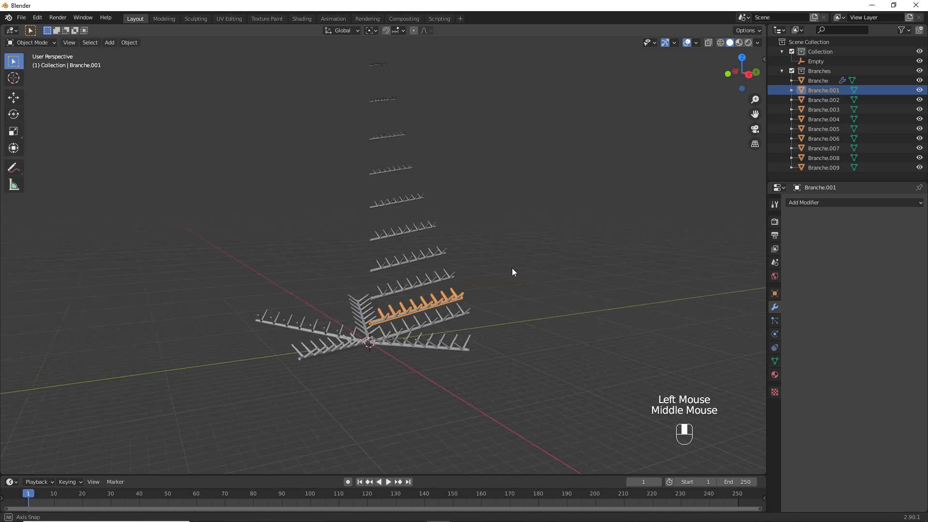
pyautogui.hotkey('ctrl', 'a')
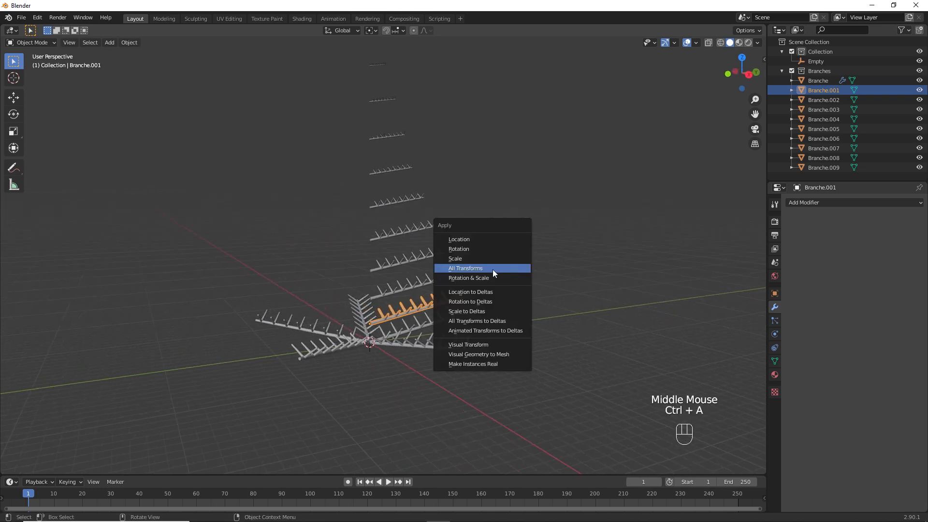
pyautogui.click(493, 270)
pyautogui.click(432, 280)
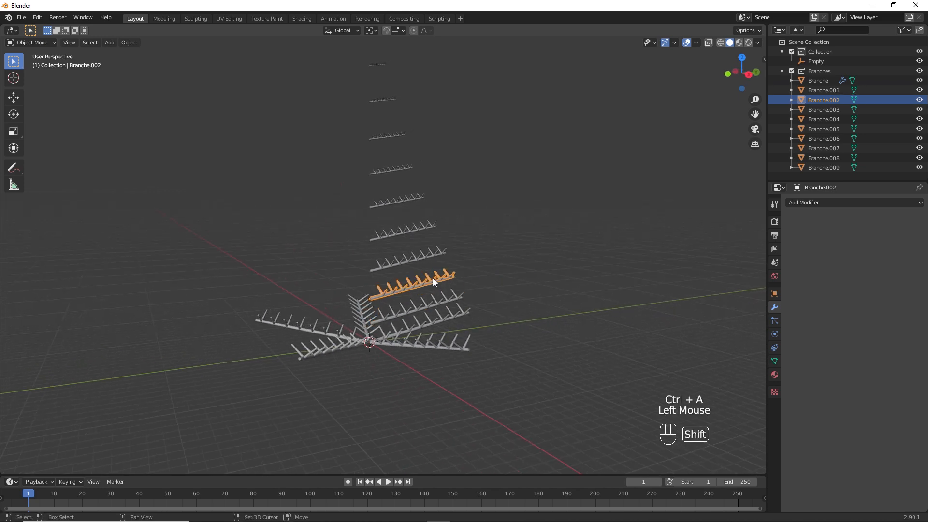
pyautogui.hotkey('shift', 'r')
pyautogui.click(418, 254)
pyautogui.hotkey('shift', 'r')
pyautogui.click(408, 235)
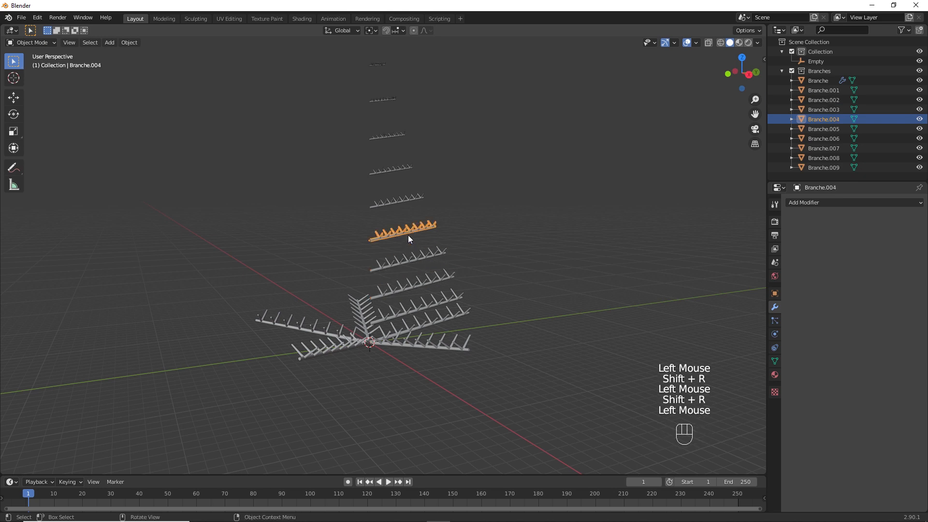
pyautogui.hotkey('shift', 'r')
# - Apply all transforms to each of the five highest branches, Branche.005 through Branche.009
pyautogui.click(411, 194)
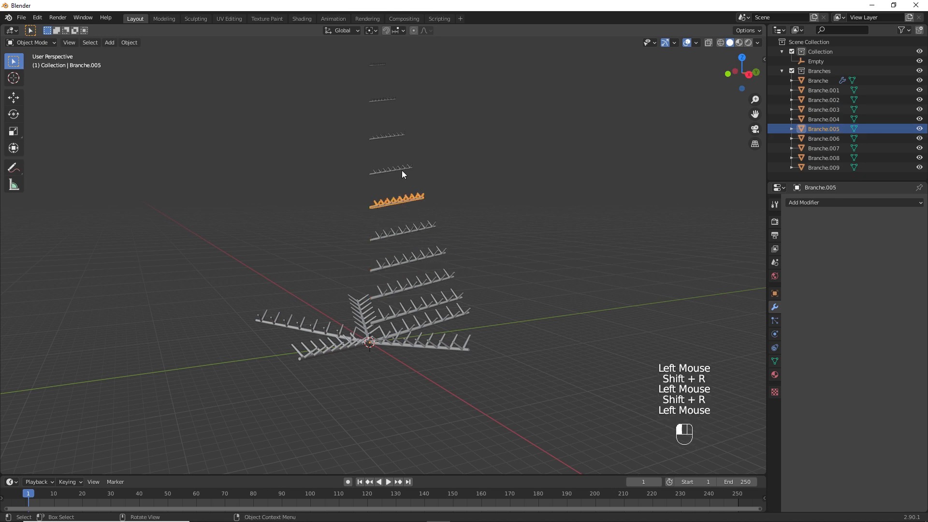
pyautogui.click(402, 170)
pyautogui.hotkey('shift', 'r')
pyautogui.click(390, 135)
pyautogui.hotkey('shift', 'r')
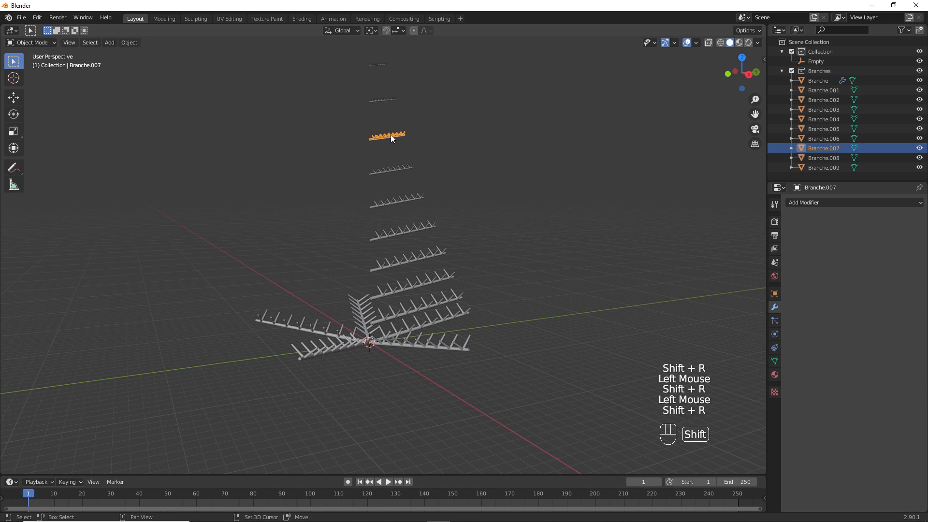
pyautogui.click(387, 99)
pyautogui.hotkey('shift', 'r')
pyautogui.click(379, 66)
pyautogui.hotkey('shift', 'r')
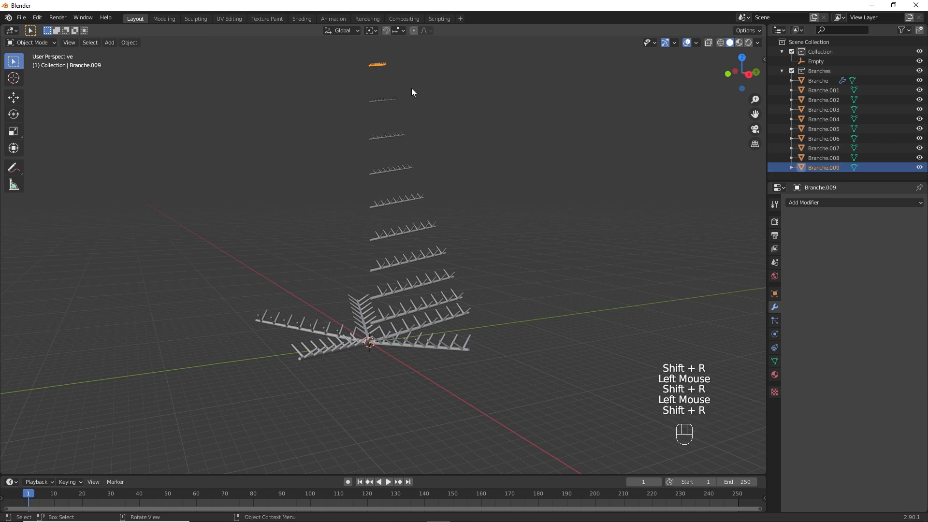
# - Link the lowest branch's Array modifier to the nine other branches, Branche.001 through Branche.009, keeping Branche as the active object
pyautogui.keyDown('shift'); pyautogui.moveTo(451, 120); pyautogui.dragTo(451, 140, button='middle'); pyautogui.keyUp('shift')
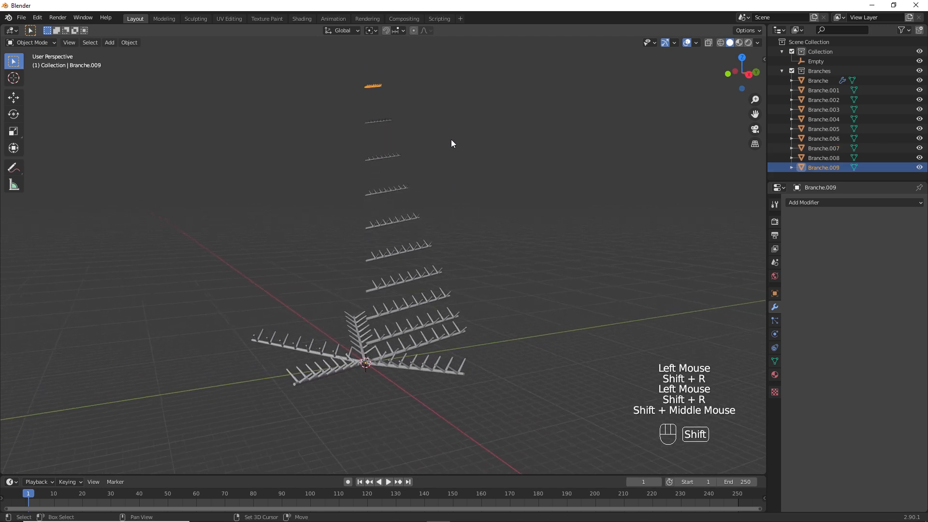
pyautogui.keyDown('shift'); pyautogui.moveTo(327, 72); pyautogui.dragTo(486, 297); pyautogui.keyUp('shift')
pyautogui.keyDown('shift'); pyautogui.click(457, 309); pyautogui.keyUp('shift')
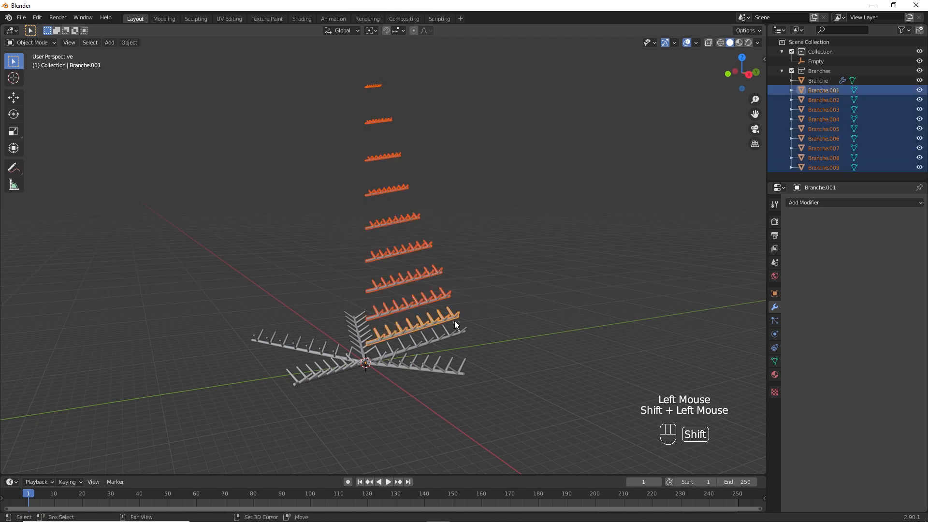
pyautogui.keyDown('shift'); pyautogui.click(460, 333); pyautogui.keyUp('shift')
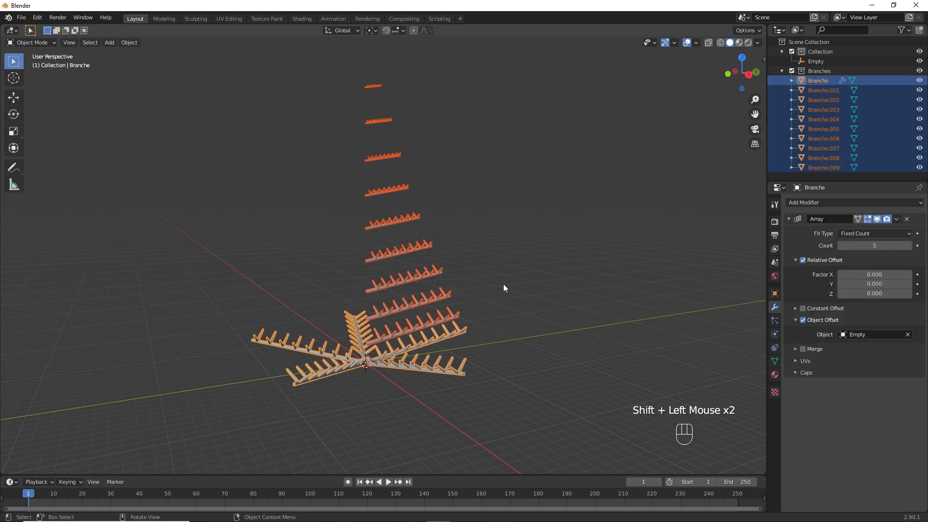
pyautogui.hotkey('ctrl', 'l')
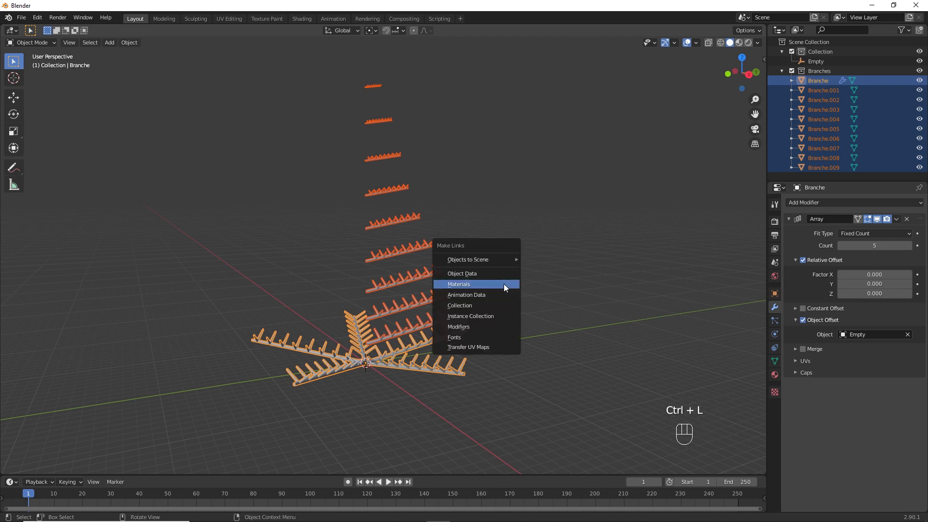
pyautogui.click(482, 326)
pyautogui.moveTo(499, 276); pyautogui.dragTo(491, 243, button='middle')
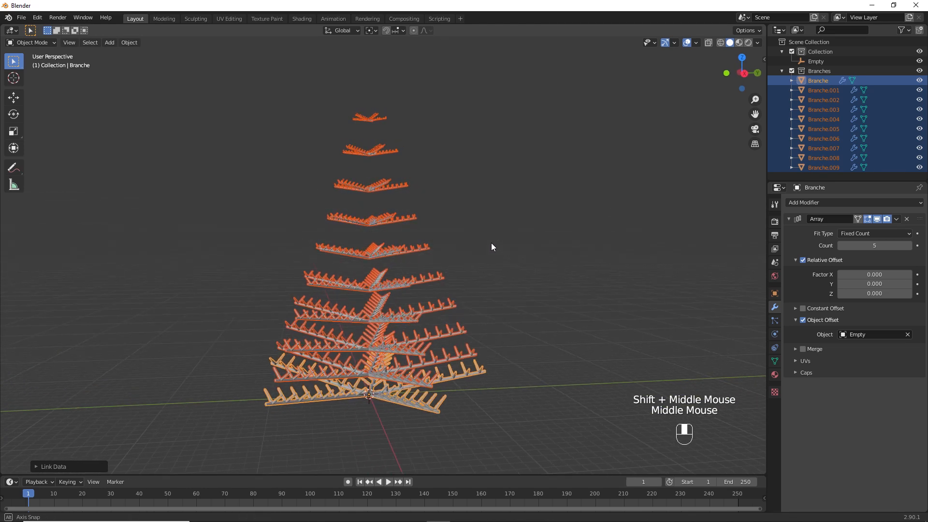
# - Apply the Array modifier on each of the five lowest branch levels, Branche through Branche.004
pyautogui.click(512, 282)
pyautogui.click(463, 379)
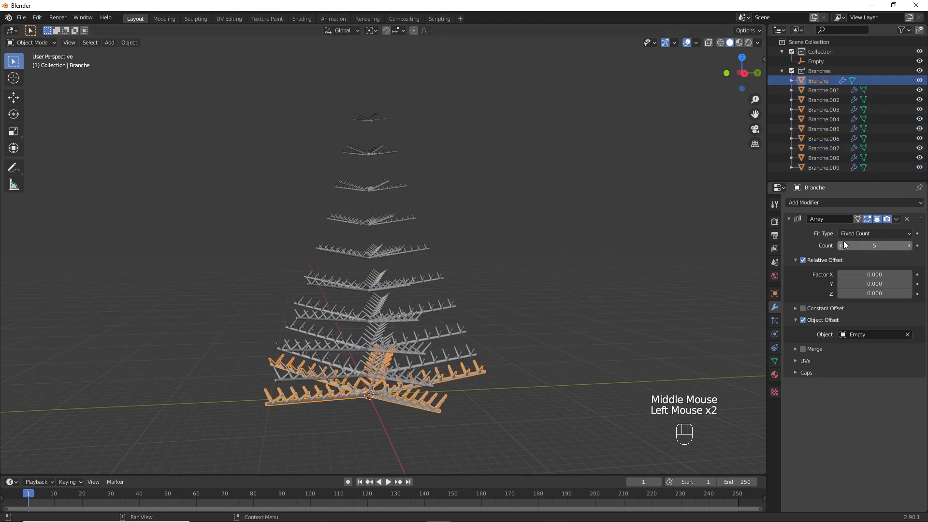
pyautogui.hotkey('ctrl', 'a')
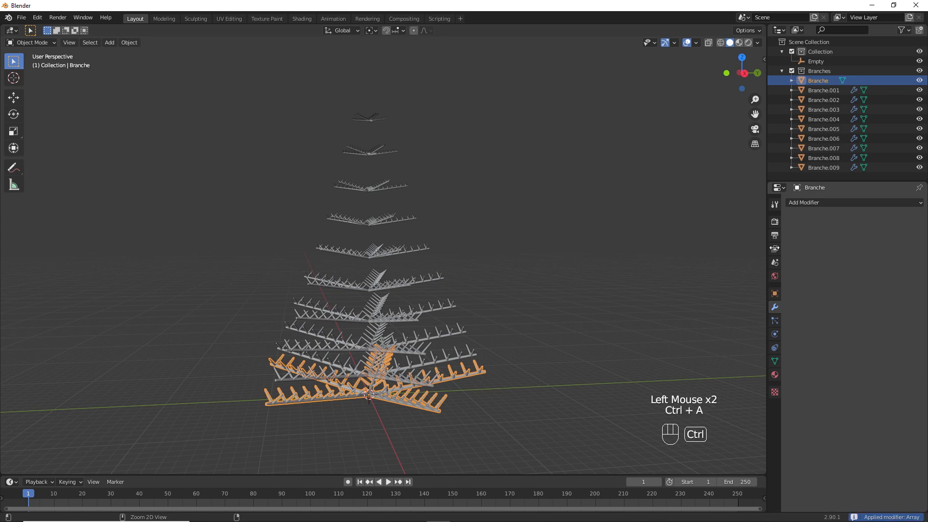
pyautogui.click(462, 356)
pyautogui.hotkey('shift', 'r')
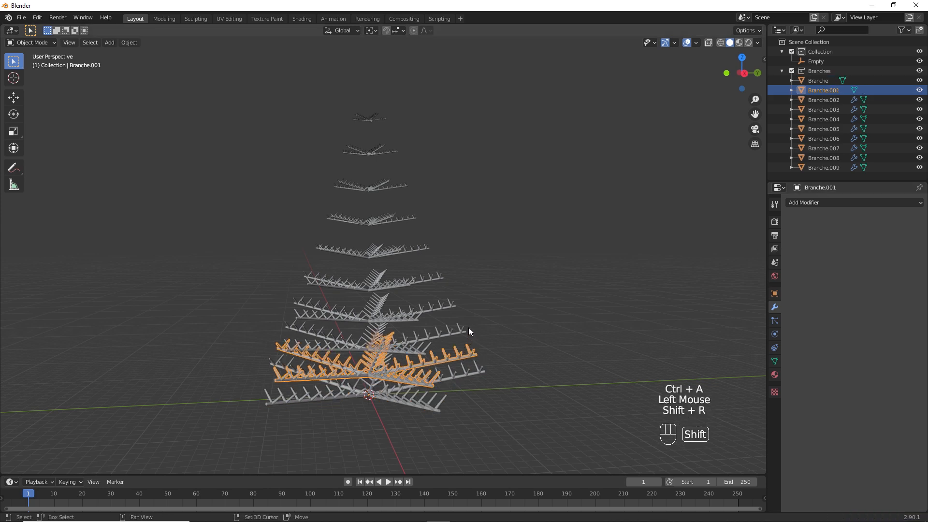
pyautogui.click(454, 324)
pyautogui.hotkey('shift', 'r')
pyautogui.click(442, 300)
pyautogui.hotkey('shift', 'r')
pyautogui.click(436, 274)
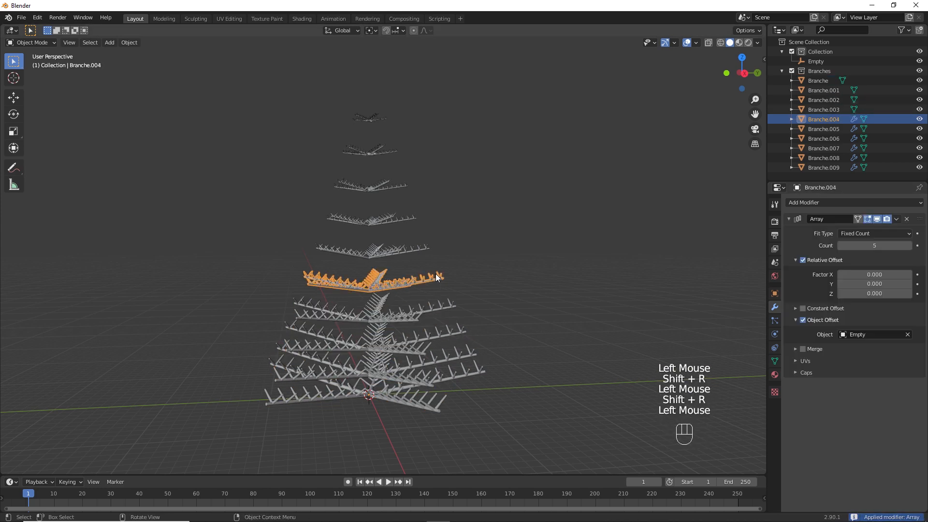
pyautogui.hotkey('shift', 'r')
# - Apply the Array modifier on each of the five highest branch levels, Branche.005 through Branche.009
pyautogui.click(422, 249)
pyautogui.hotkey('shift', 'r')
pyautogui.click(410, 220)
pyautogui.hotkey('shift', 'r')
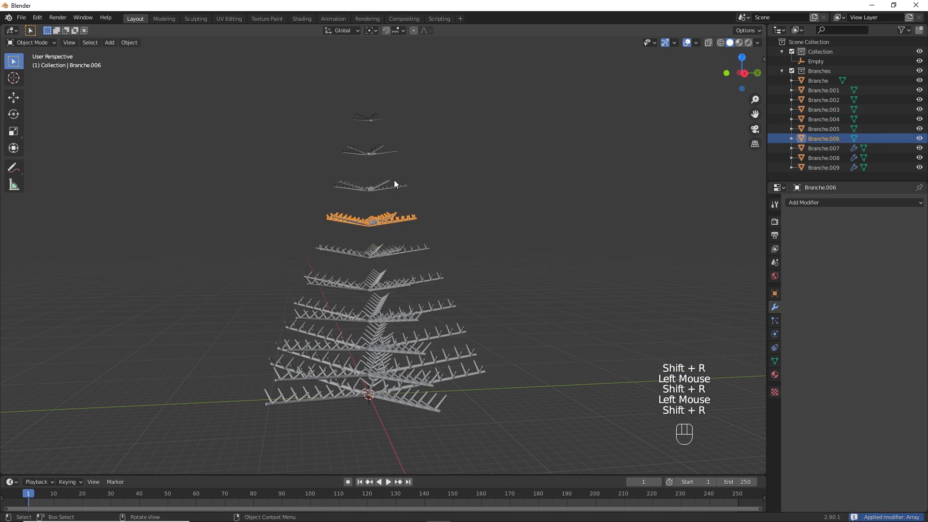
pyautogui.click(394, 182)
pyautogui.hotkey('shift', 'r')
pyautogui.click(388, 150)
pyautogui.hotkey('shift', 'r')
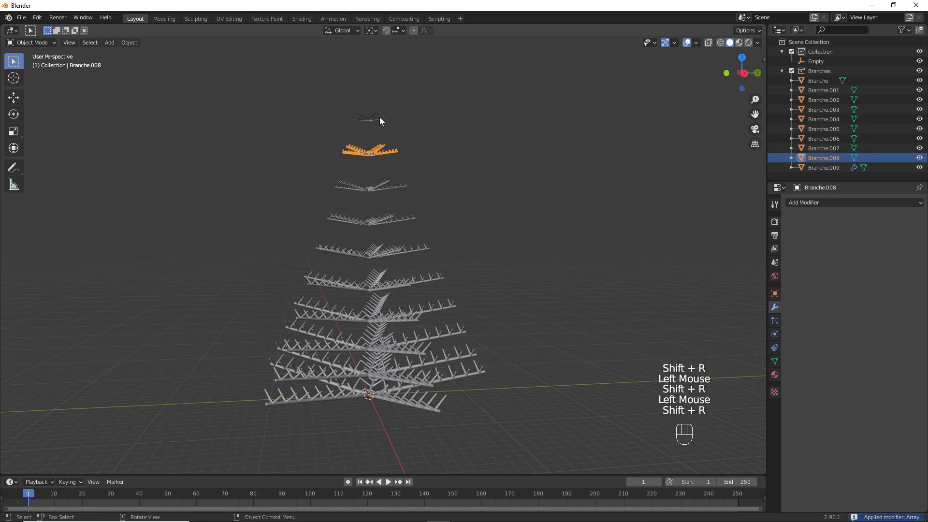
pyautogui.click(379, 117)
pyautogui.hotkey('shift', 'r')
# - Switch to the top orthographic view and hide the six upper levels, Branche.004 through Branche.009
pyautogui.keyDown('shift'); pyautogui.moveTo(431, 246); pyautogui.dragTo(444, 246, button='middle'); pyautogui.keyUp('shift')
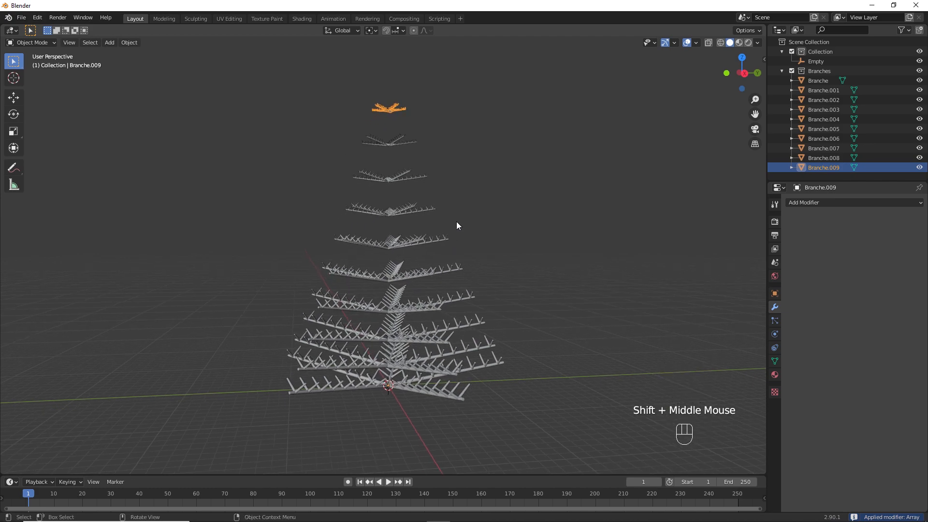
pyautogui.press('KP_7')
pyautogui.keyDown('ctrl'); pyautogui.moveTo(457, 225); pyautogui.dragTo(488, 258, button='middle'); pyautogui.keyUp('ctrl')
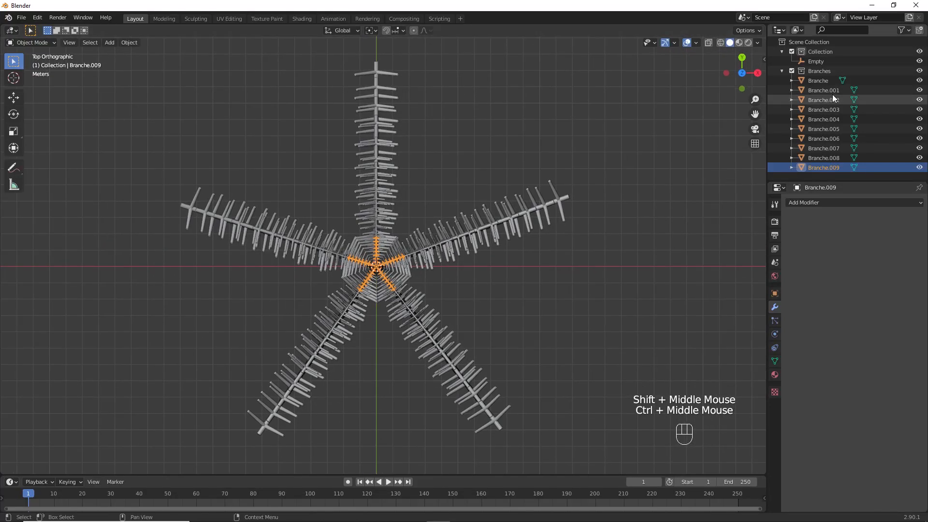
pyautogui.moveTo(919, 119); pyautogui.dragTo(920, 167)
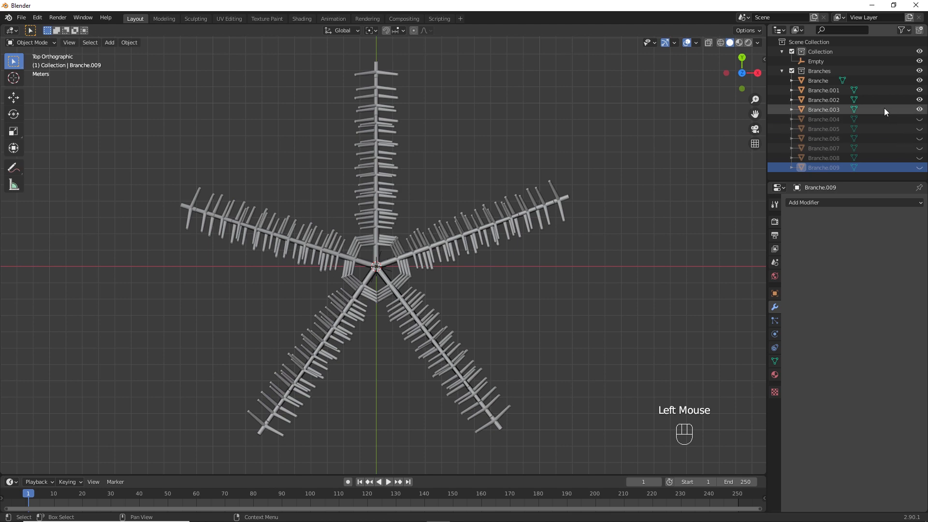
# - Rotate Branche.001 about 31° counterclockwise around Z, and turn Branche.002 and Branche.003 by different angles to fill the gaps between branches
pyautogui.click(847, 90)
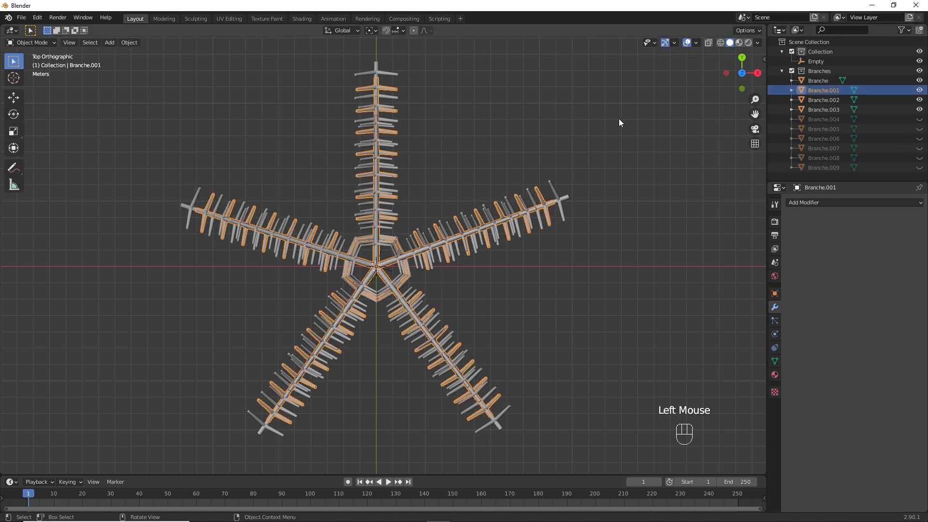
pyautogui.press('r')
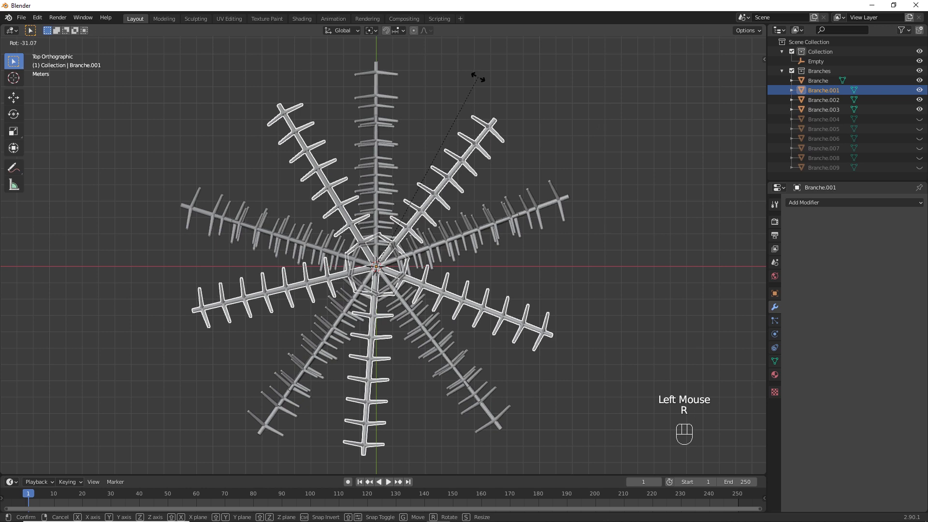
pyautogui.click(478, 77)
pyautogui.click(823, 100)
pyautogui.press('r')
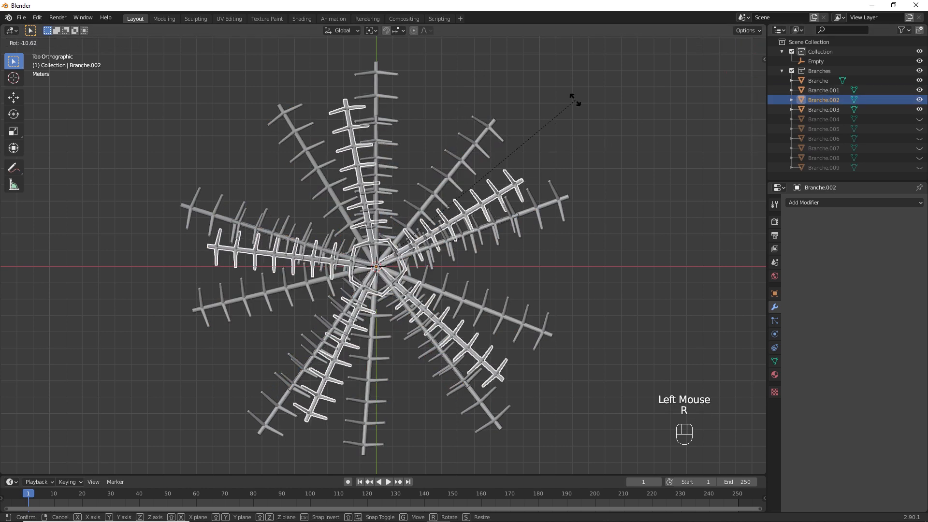
pyautogui.click(562, 78)
pyautogui.click(823, 110)
pyautogui.press('r')
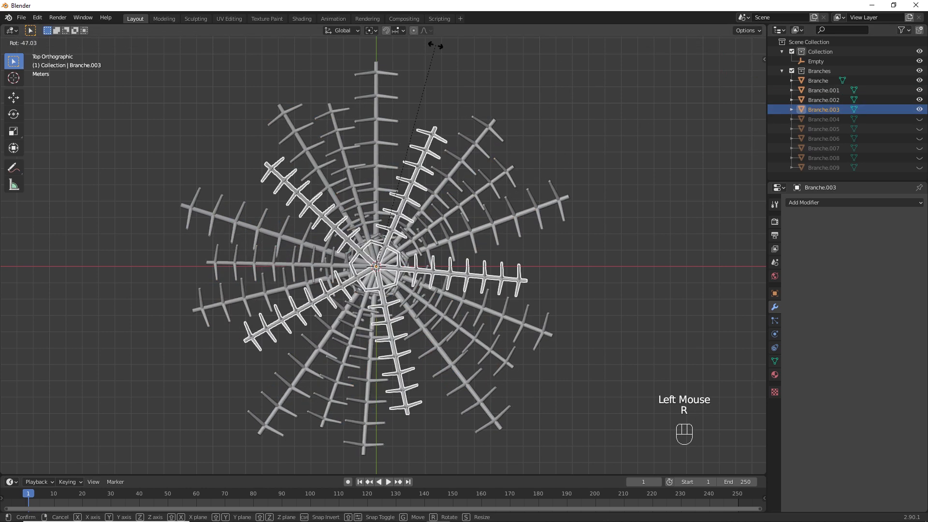
pyautogui.click(425, 48)
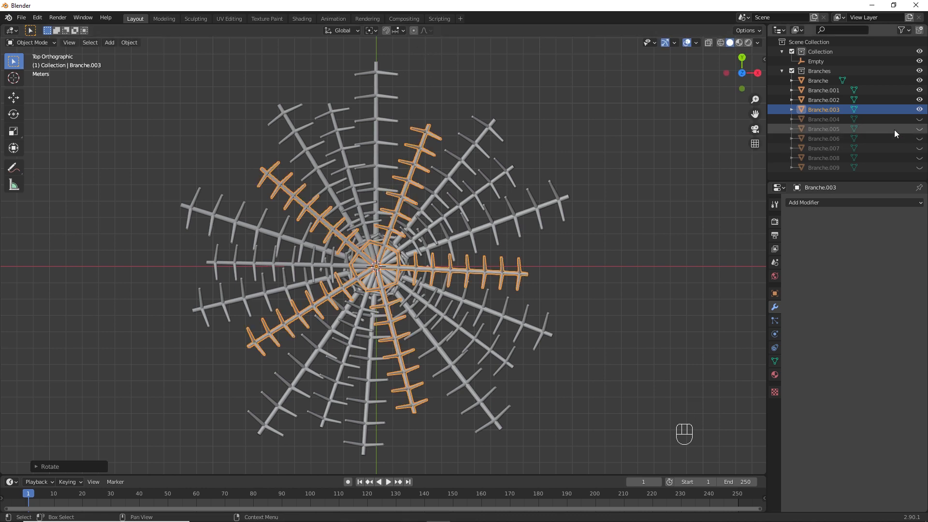
# - With only Branche.004 through Branche.007 visible, rotate Branche.005 about 34° counterclockwise and Branche.006 and Branche.007 by different angles
pyautogui.moveTo(919, 119); pyautogui.dragTo(919, 149)
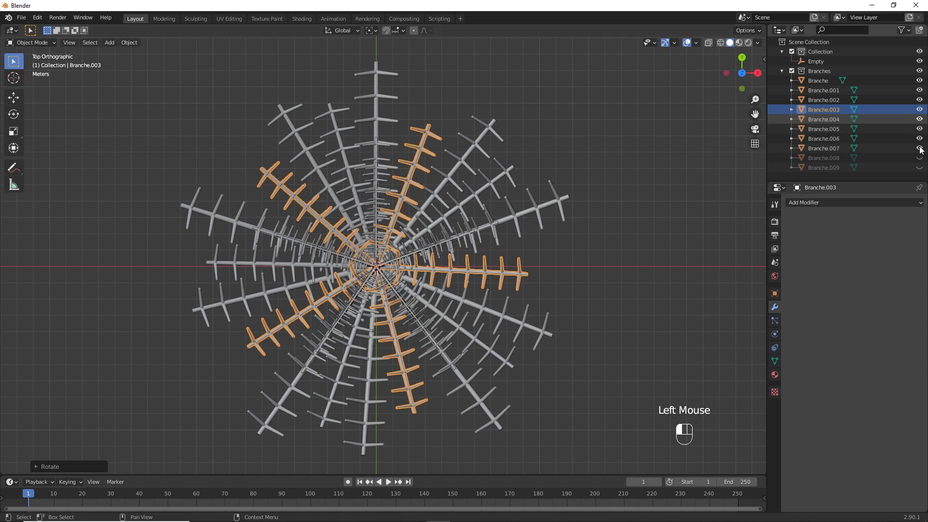
pyautogui.moveTo(920, 110); pyautogui.dragTo(921, 84)
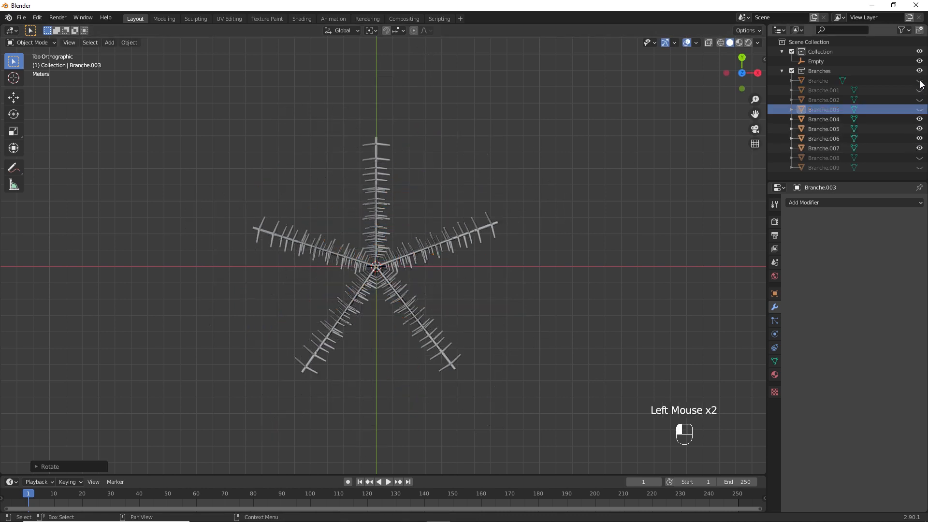
pyautogui.click(824, 129)
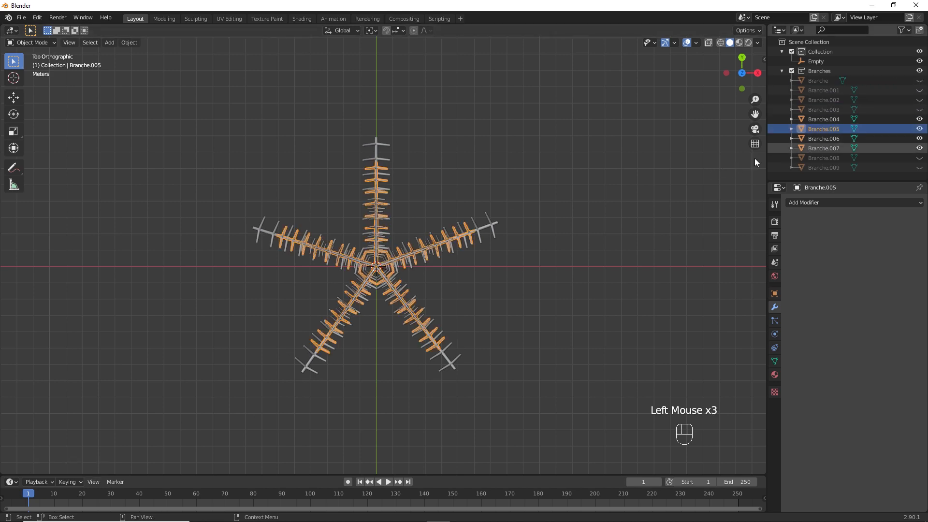
pyautogui.keyDown('ctrl'); pyautogui.moveTo(528, 182); pyautogui.dragTo(439, 214, button='middle'); pyautogui.keyUp('ctrl')
pyautogui.press('r')
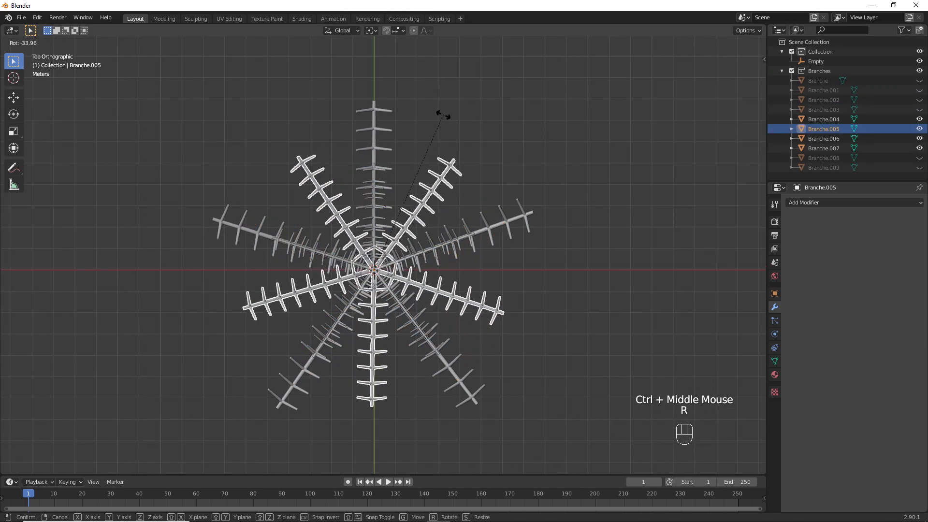
pyautogui.click(439, 114)
pyautogui.click(820, 137)
pyautogui.press('r')
pyautogui.click(559, 110)
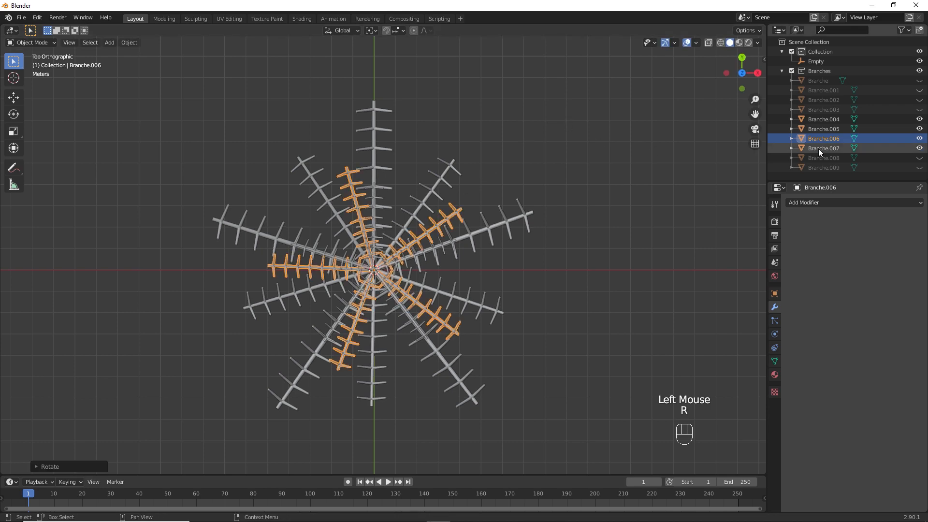
pyautogui.click(820, 149)
pyautogui.press('r')
pyautogui.click(425, 89)
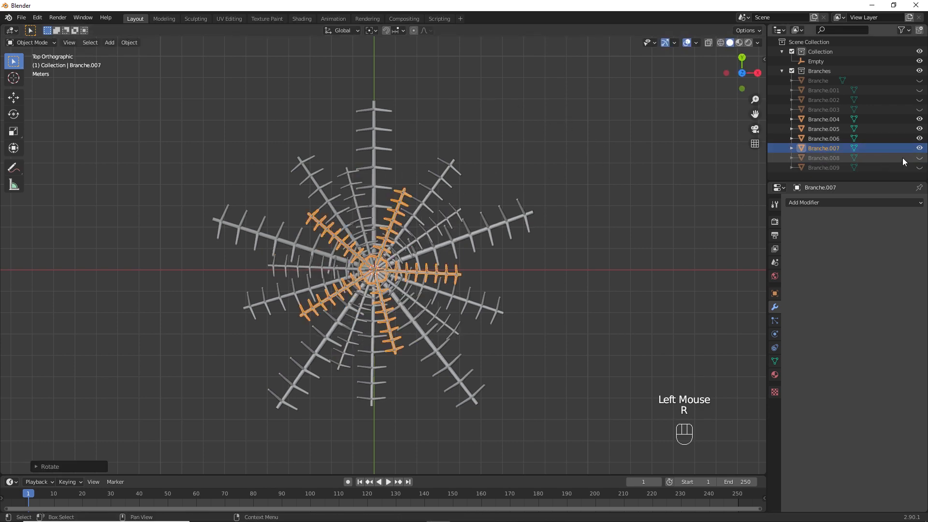
# - With only Branche.008 and Branche.009 visible, rotate Branche.009 about 36° counterclockwise so its branches fall between those of Branche.008
pyautogui.moveTo(920, 158); pyautogui.dragTo(920, 128)
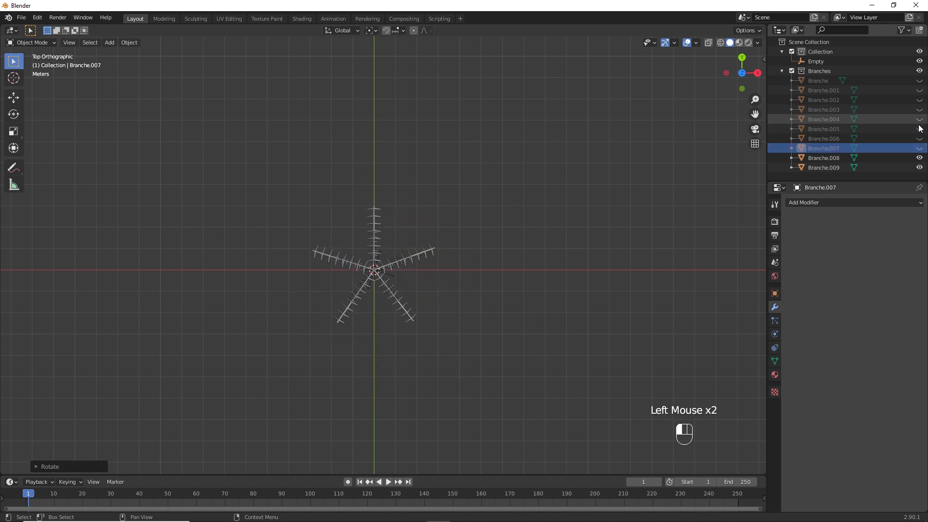
pyautogui.click(840, 166)
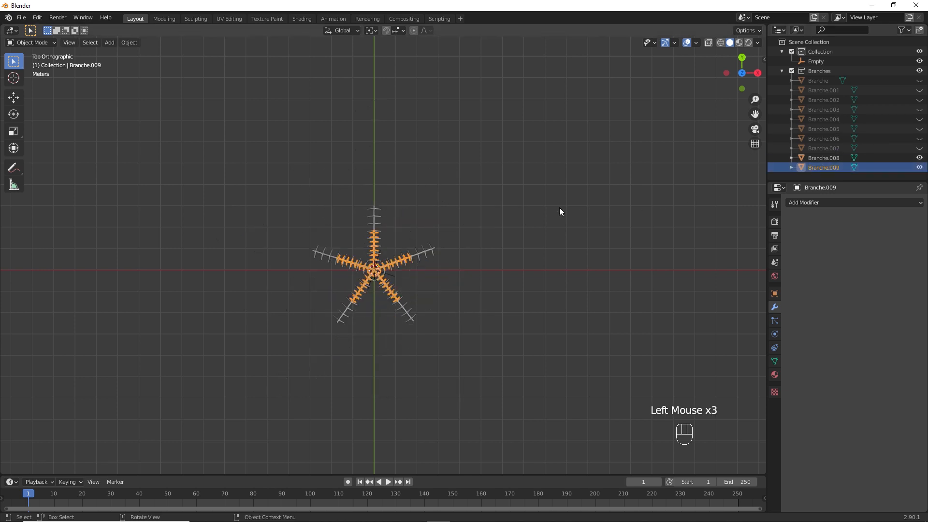
pyautogui.press('r')
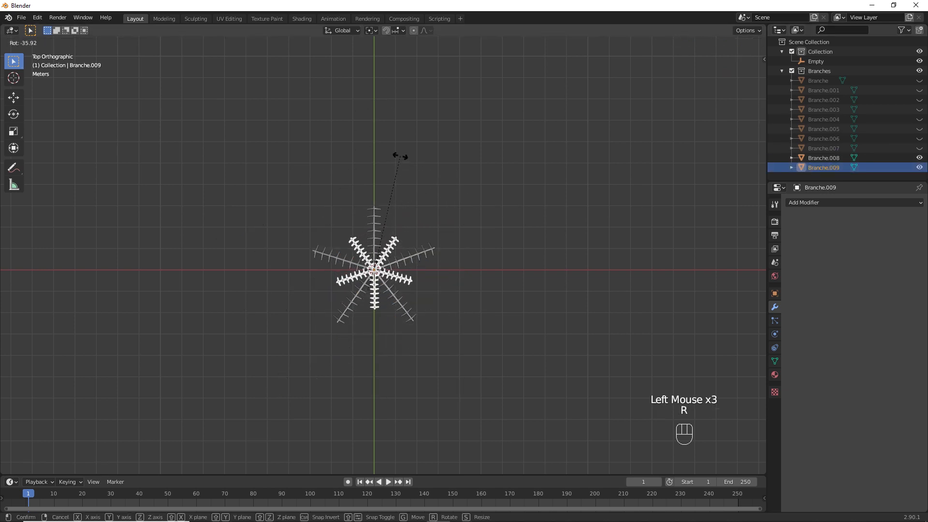
pyautogui.click(400, 157)
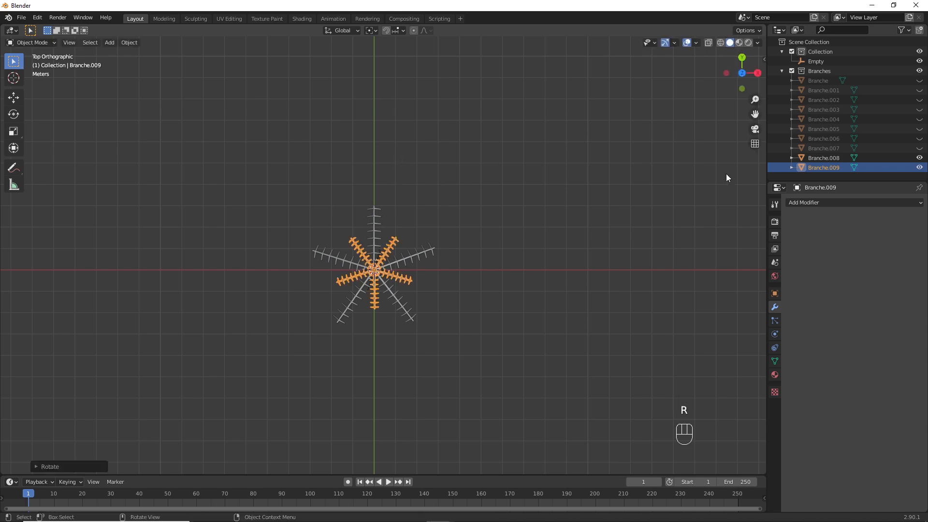
# - Unhide Branche through Branche.007 and return to a perspective side view of the whole tree
pyautogui.click(920, 80)
pyautogui.moveTo(920, 91); pyautogui.dragTo(920, 148)
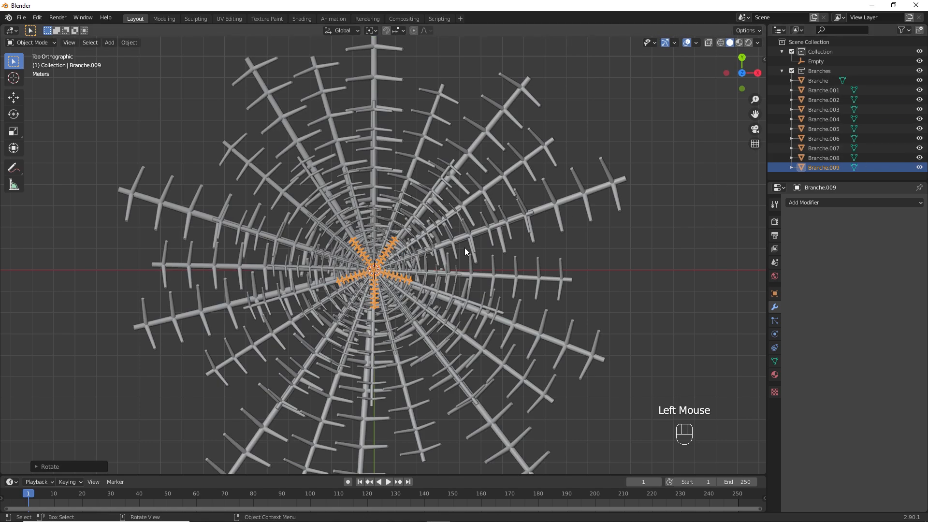
pyautogui.moveTo(465, 247); pyautogui.dragTo(437, 268, button='middle')
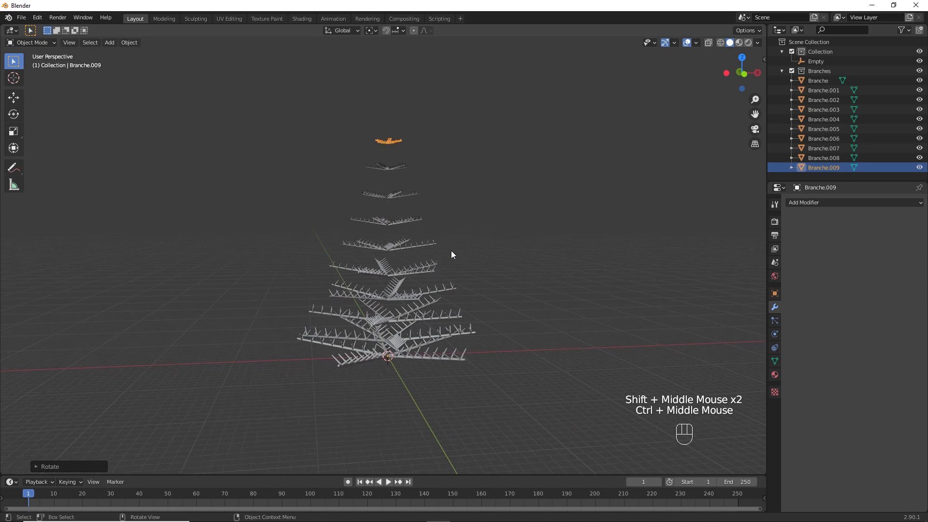
# - Add a cylinder at the origin and scale it to about 0.43 in X and Y only
pyautogui.hotkey('shift', 'a')
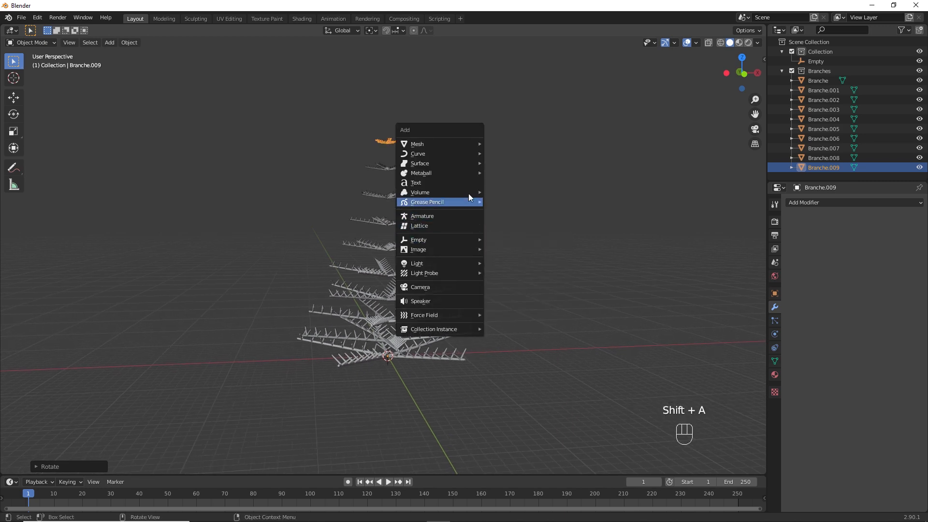
pyautogui.moveTo(470, 172)
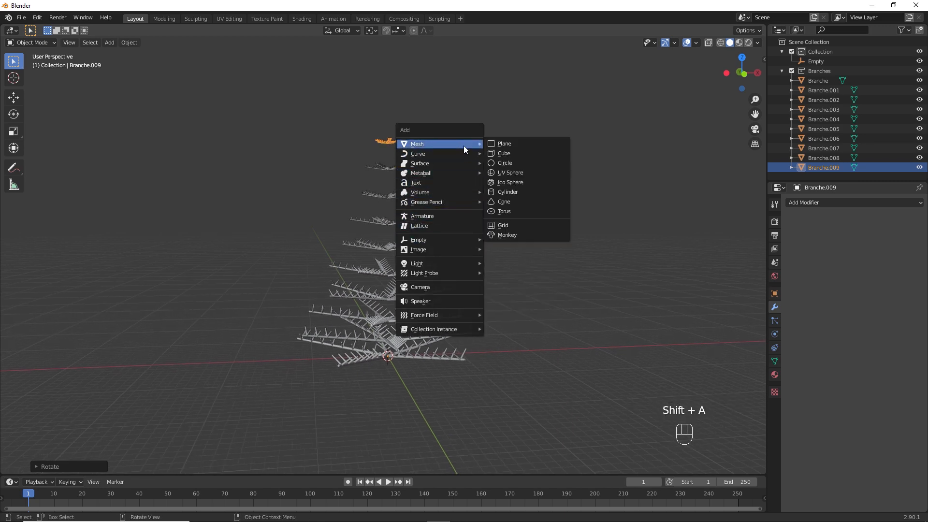
pyautogui.moveTo(463, 145)
pyautogui.click(512, 192)
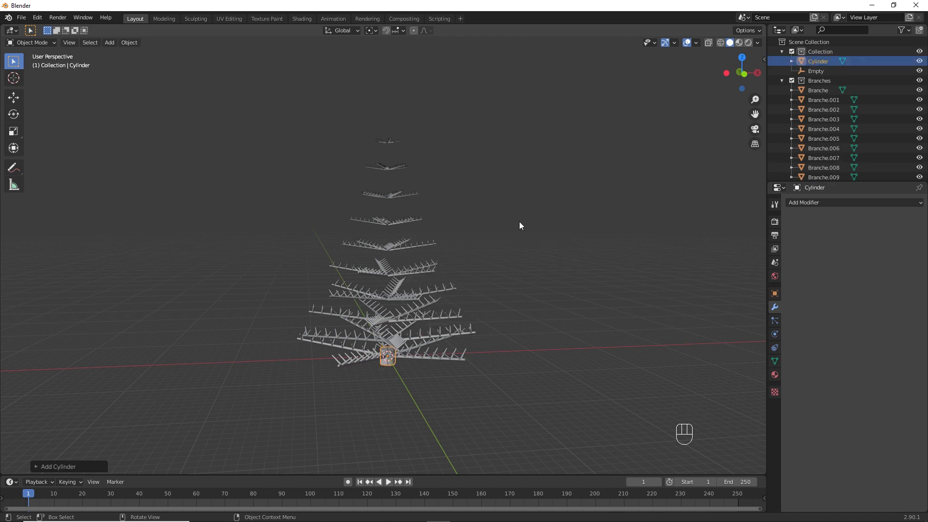
pyautogui.press('s')
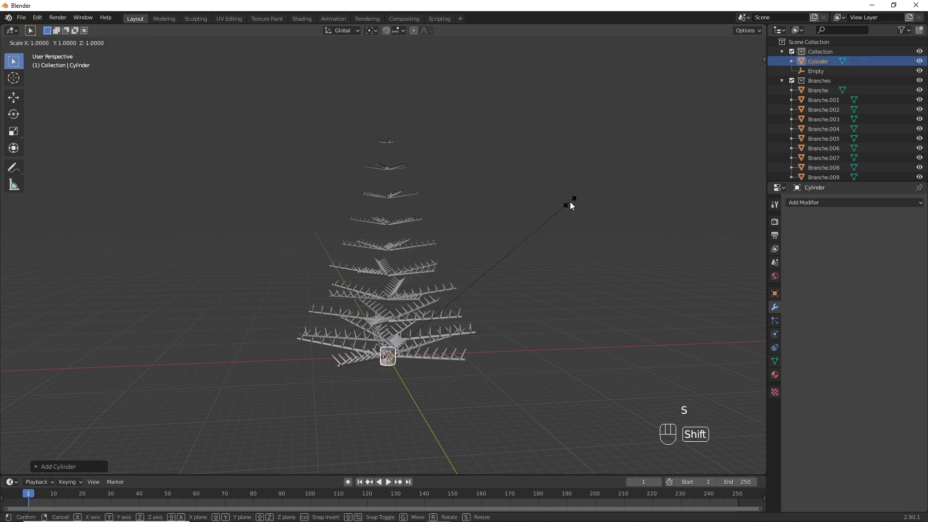
pyautogui.hotkey('shift', 'z')
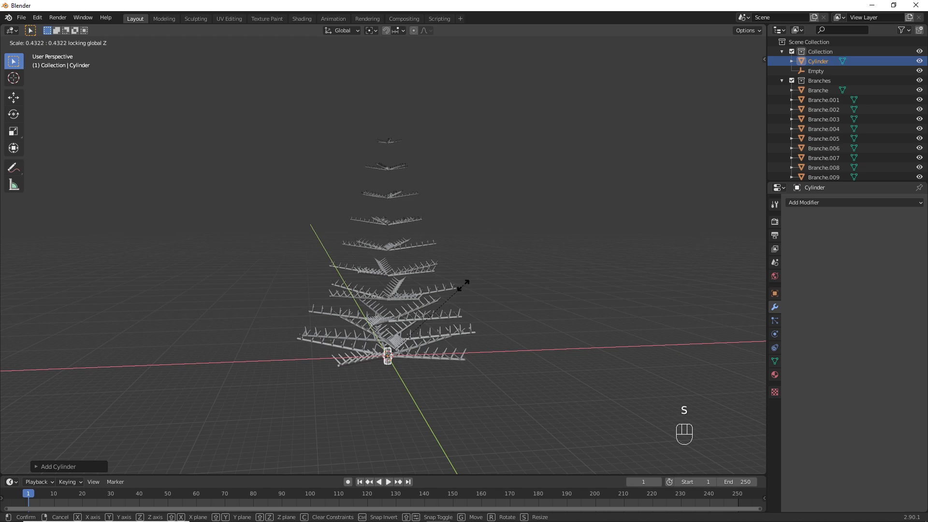
pyautogui.click(463, 285)
# - Stretch the cylinder by a factor of 30 along Z and raise it about 12 m along Z
pyautogui.write('sz')
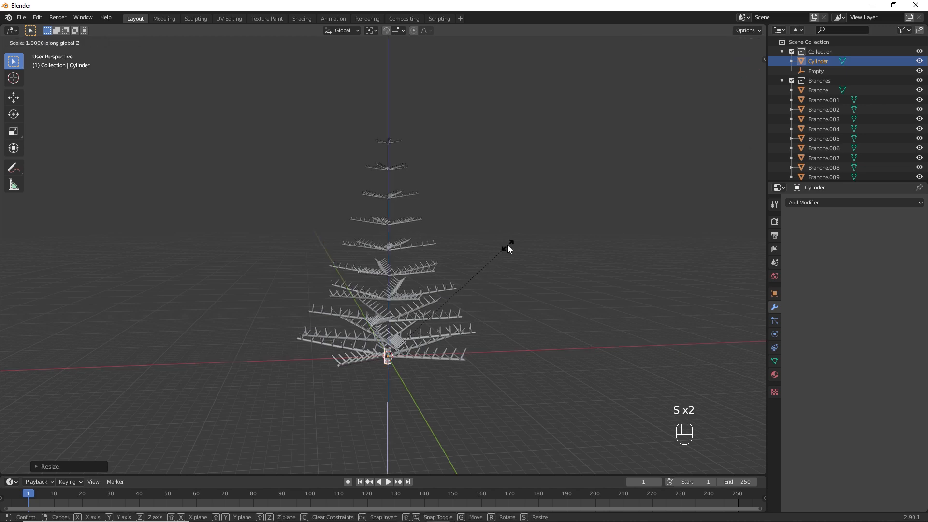
pyautogui.write('30')
pyautogui.click(508, 247)
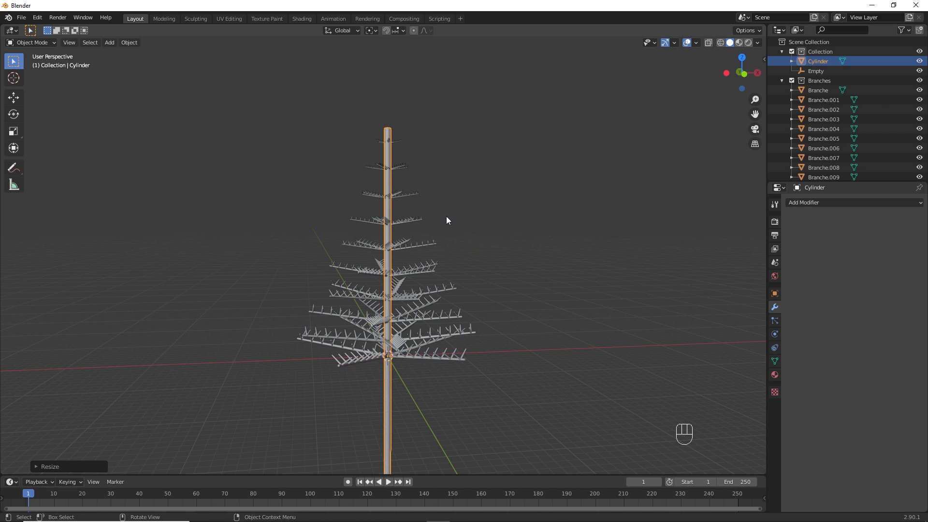
pyautogui.press('g')
pyautogui.press('z')
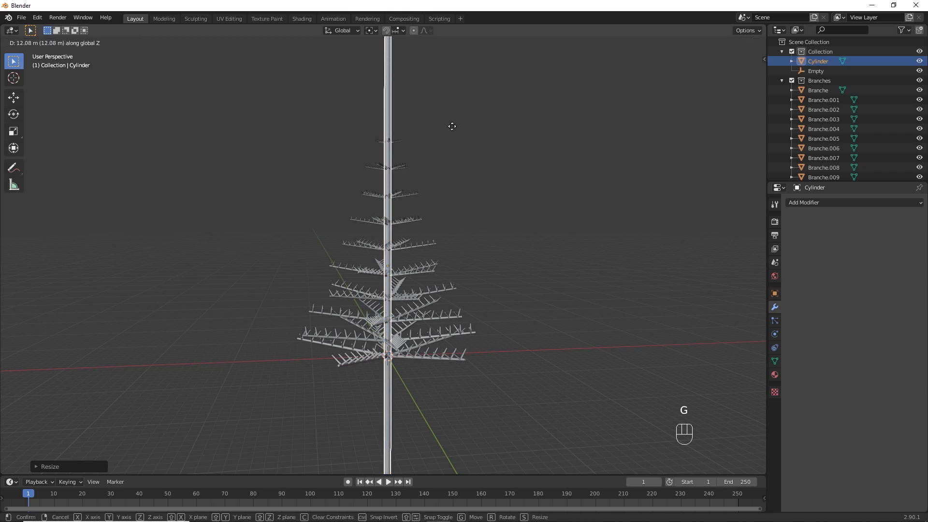
pyautogui.click(452, 126)
# - Shrink the cylinder so it reaches from below the lowest branches to just above the top level, and make it slightly thinner
pyautogui.press('s')
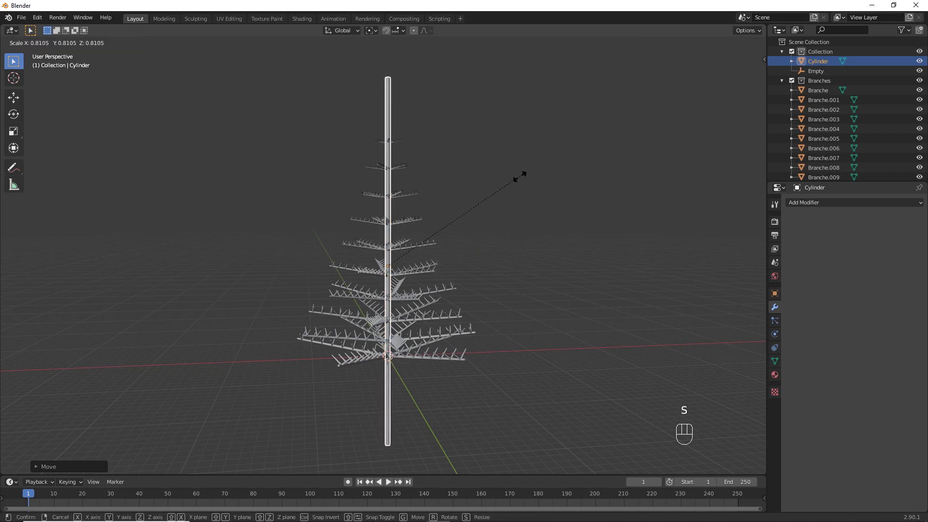
pyautogui.rightClick(489, 184)
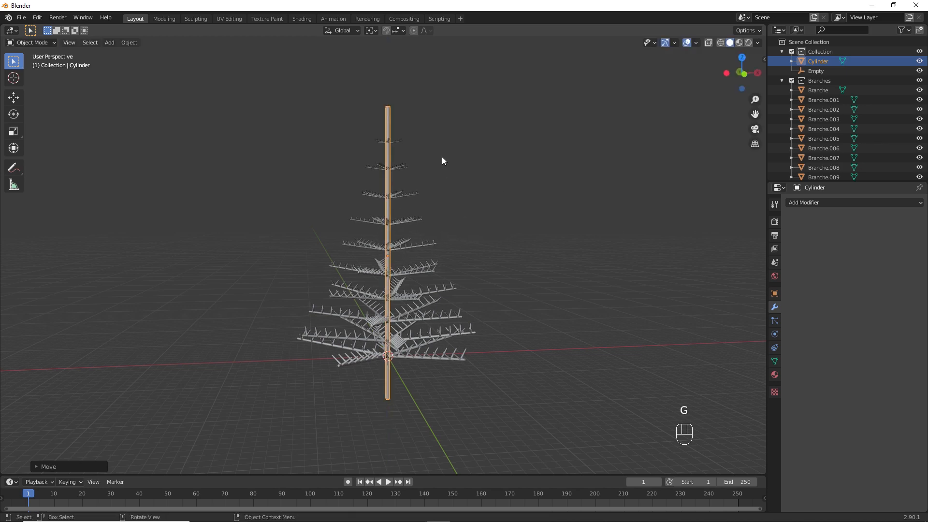
pyautogui.press('s')
pyautogui.click(516, 189)
# - Taper the cylinder trunk by scaling its top vertices to about 0.46 with X-ray on, and return to solid Object Mode
pyautogui.hotkey('alt', 'z')
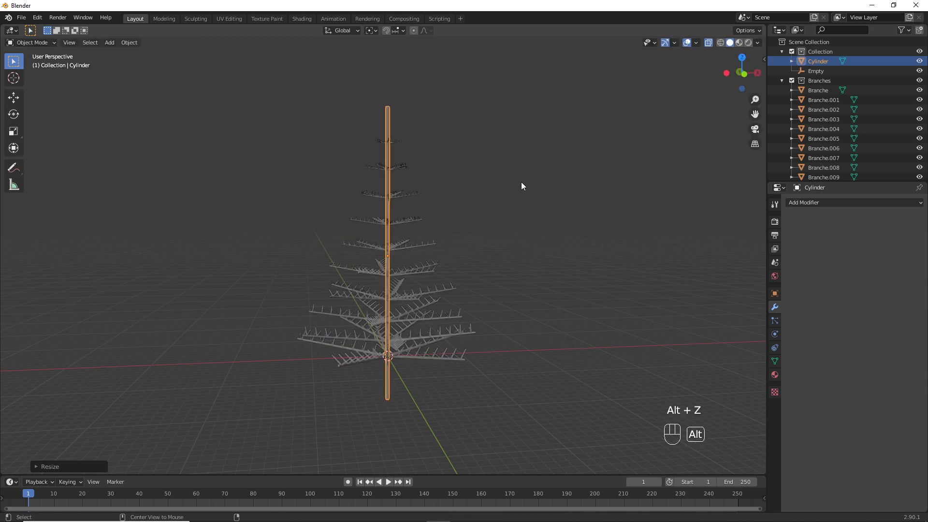
pyautogui.press('Tab')
pyautogui.moveTo(355, 90); pyautogui.dragTo(452, 126)
pyautogui.press('s')
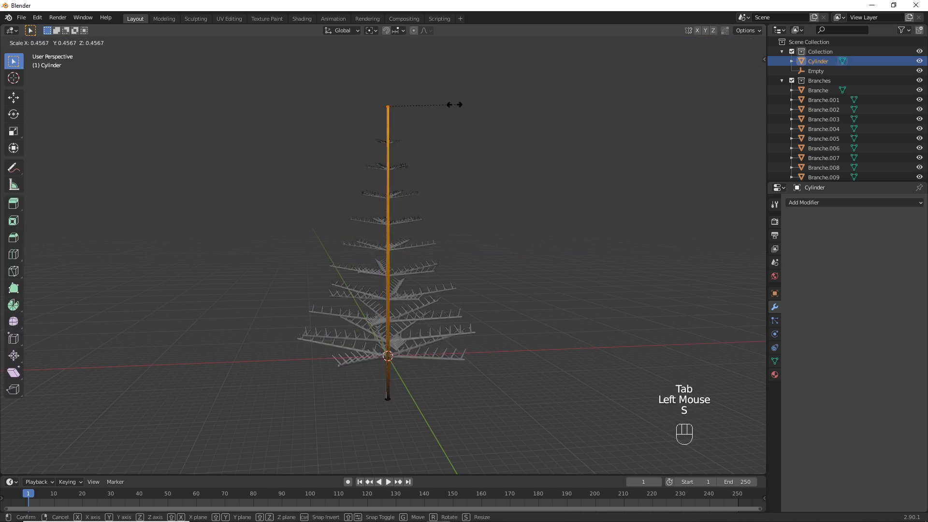
pyautogui.click(452, 104)
pyautogui.press('Tab')
pyautogui.hotkey('alt', 'z')
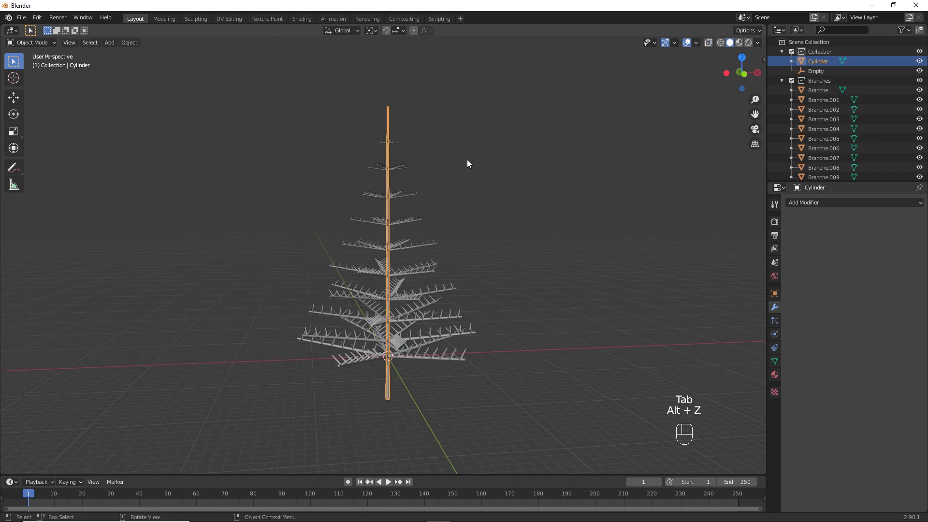
# - Switch to the front orthographic view and delete the Empty object
pyautogui.keyDown('shift'); pyautogui.moveTo(436, 249); pyautogui.dragTo(450, 270, button='middle'); pyautogui.keyUp('shift')
pyautogui.press('KP_1')
pyautogui.click(795, 71)
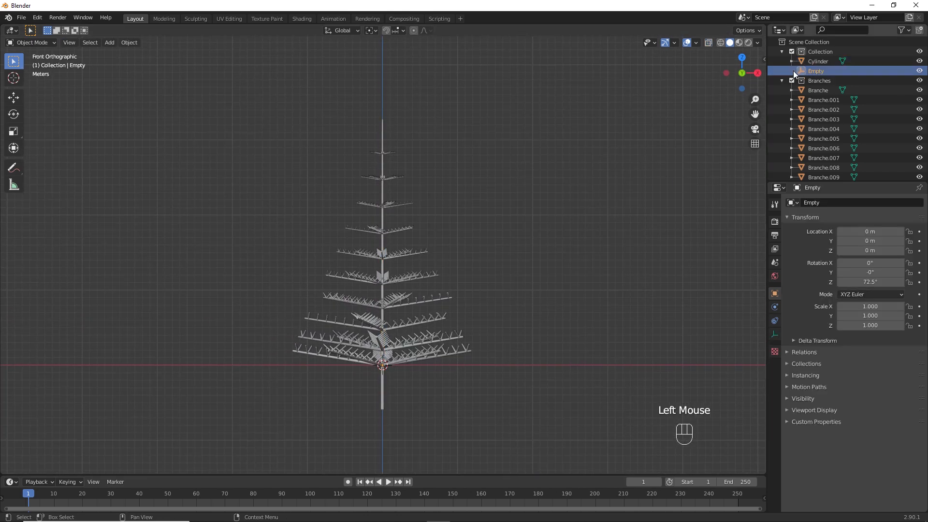
pyautogui.press('x')
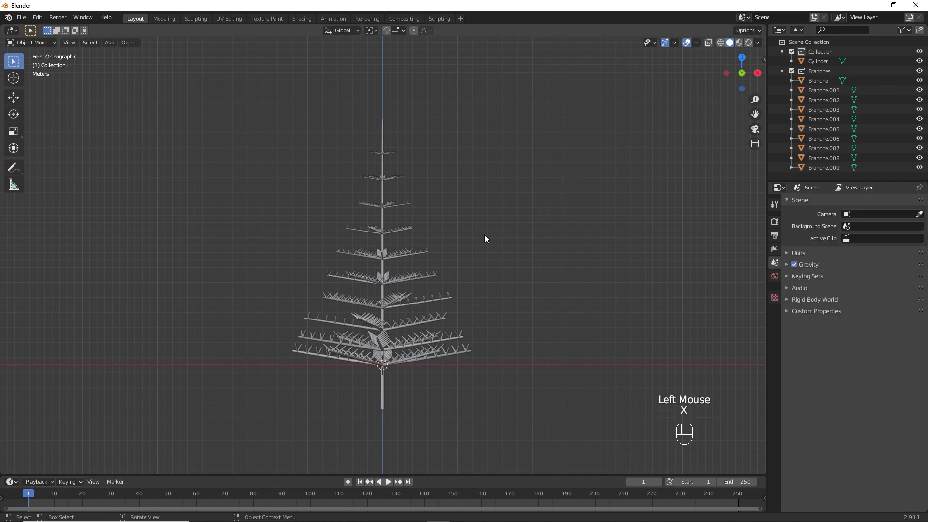
# - Move the trunk and all branch levels up along Z until the trunk's base rests on the ground line
pyautogui.press('a')
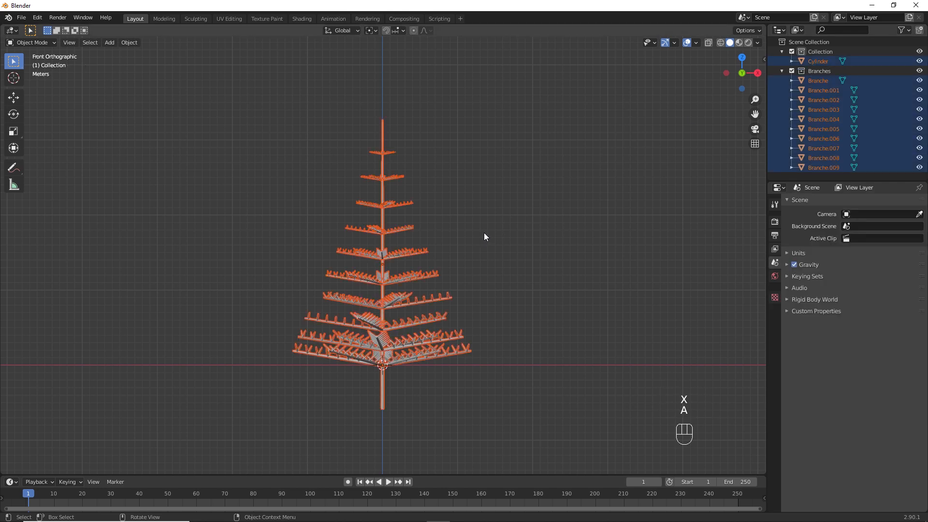
pyautogui.keyDown('ctrl'); pyautogui.moveTo(451, 263); pyautogui.dragTo(414, 112, button='middle'); pyautogui.keyUp('ctrl')
pyautogui.keyDown('ctrl'); pyautogui.moveTo(405, 249); pyautogui.dragTo(405, 219, button='middle'); pyautogui.keyUp('ctrl')
pyautogui.press('g')
pyautogui.press('z')
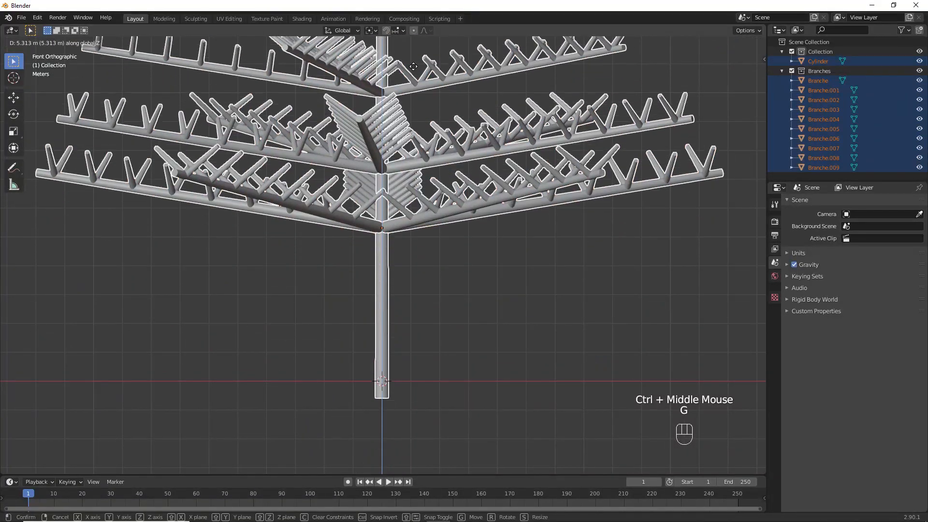
pyautogui.click(413, 83)
pyautogui.click(480, 223)
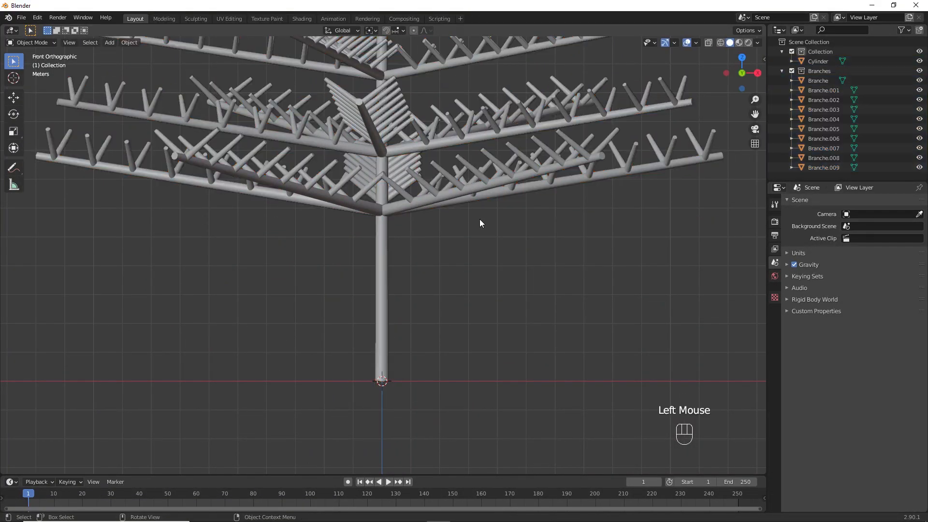
# - Set the trunk cylinder's origin to the 3D cursor at its base
pyautogui.click(382, 269)
pyautogui.rightClick(396, 272)
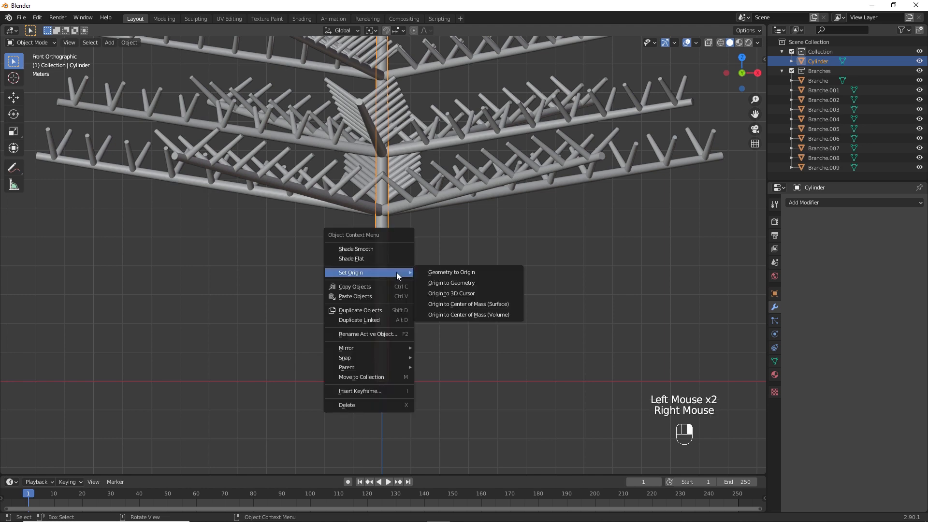
pyautogui.click(463, 292)
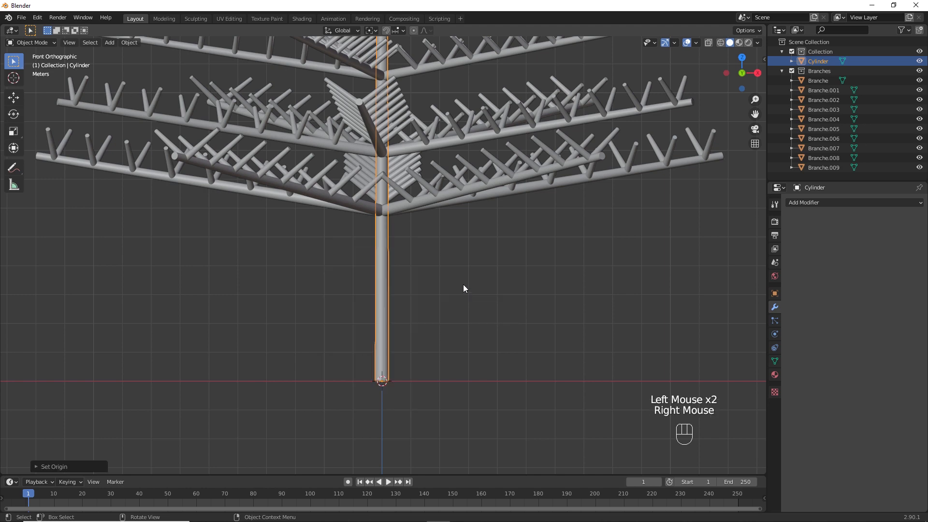
pyautogui.click(464, 285)
# - Rename the Cylinder object to Tronc
pyautogui.keyDown('ctrl'); pyautogui.moveTo(479, 261); pyautogui.dragTo(471, 336, button='middle'); pyautogui.keyUp('ctrl')
pyautogui.click(817, 61)
pyautogui.doubleClick(818, 61)
pyautogui.write('Tronc')
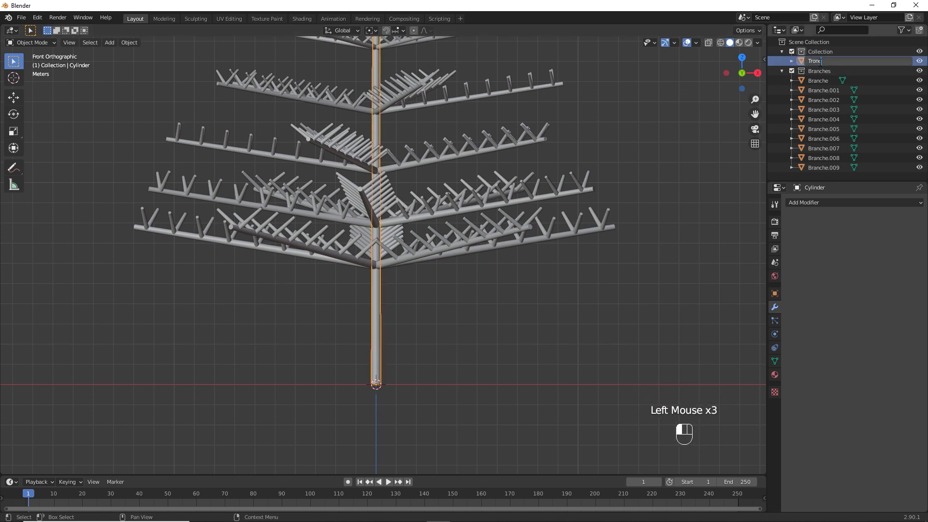
pyautogui.press('Return')
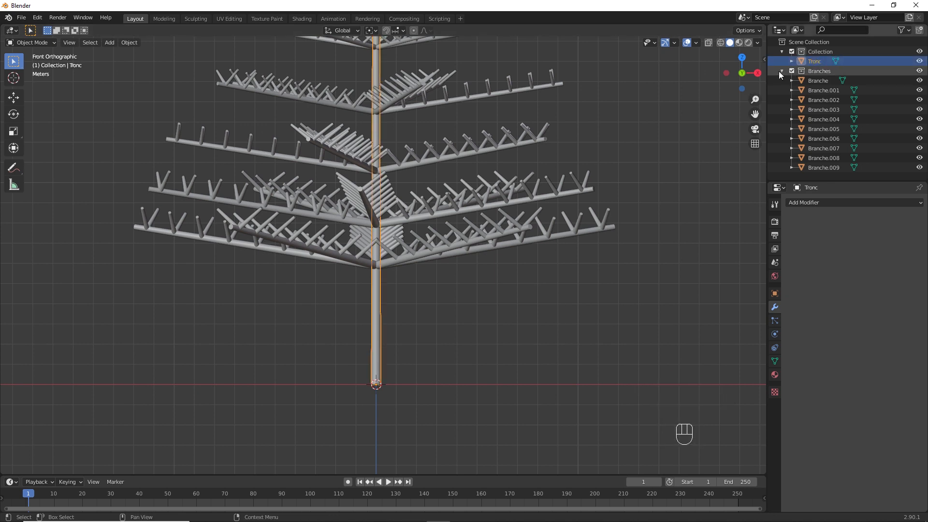
# - Move Tronc into a new collection named Arbre and nest the Branches collection inside it
pyautogui.click(782, 71)
pyautogui.press('m')
pyautogui.click(809, 62)
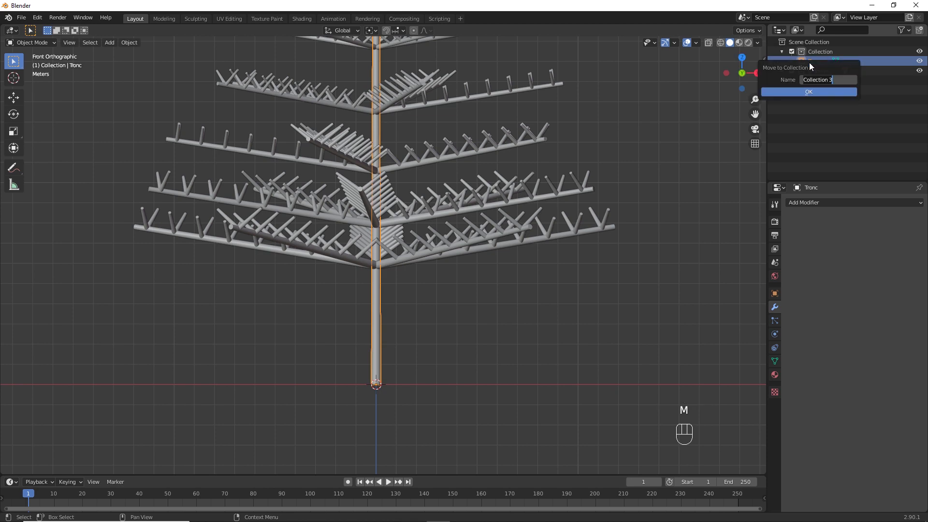
pyautogui.write('Arbre')
pyautogui.press('Return')
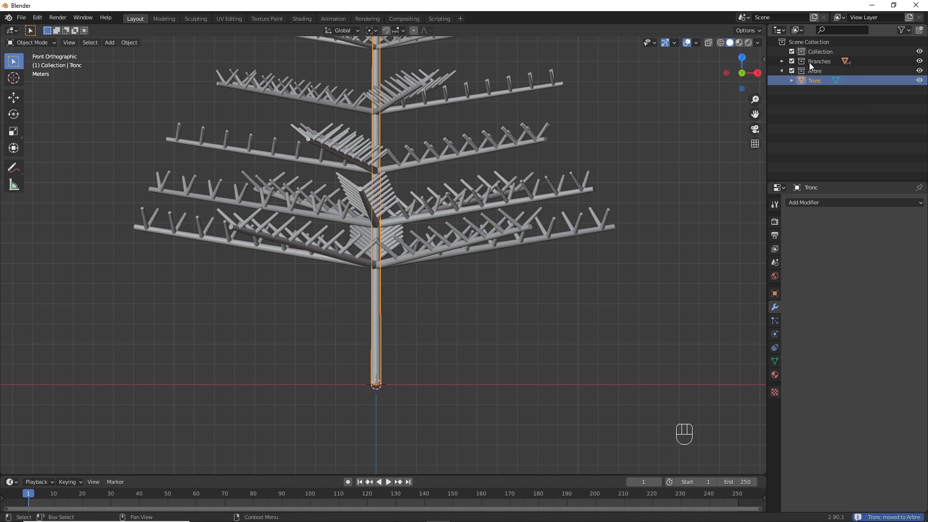
pyautogui.moveTo(825, 60); pyautogui.dragTo(822, 70)
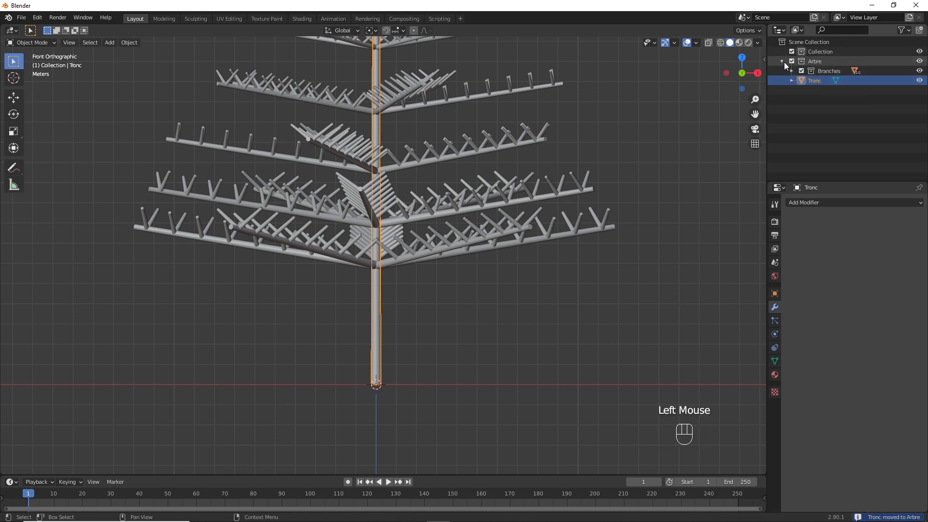
pyautogui.click(782, 62)
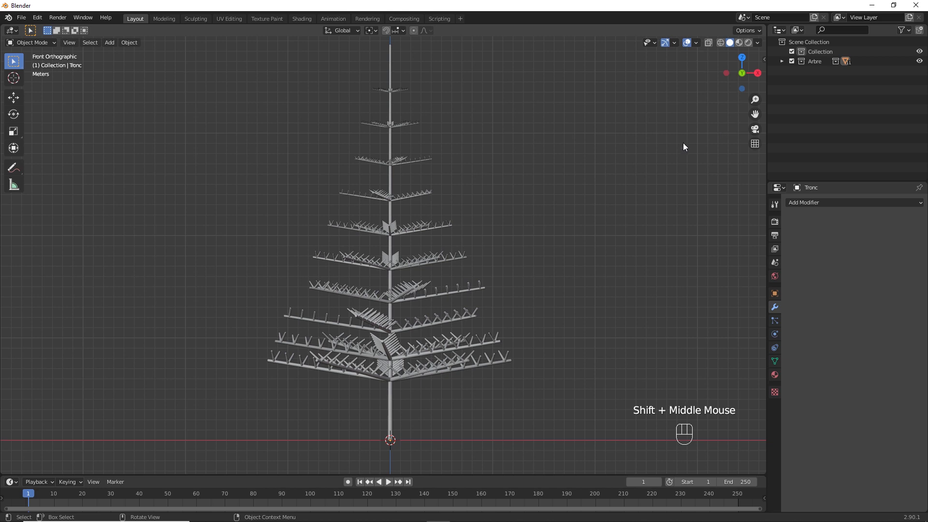
# - Hide the Arbre collection and switch to the top orthographic view of the empty scene
pyautogui.moveTo(683, 143); pyautogui.dragTo(517, 272, button='middle')
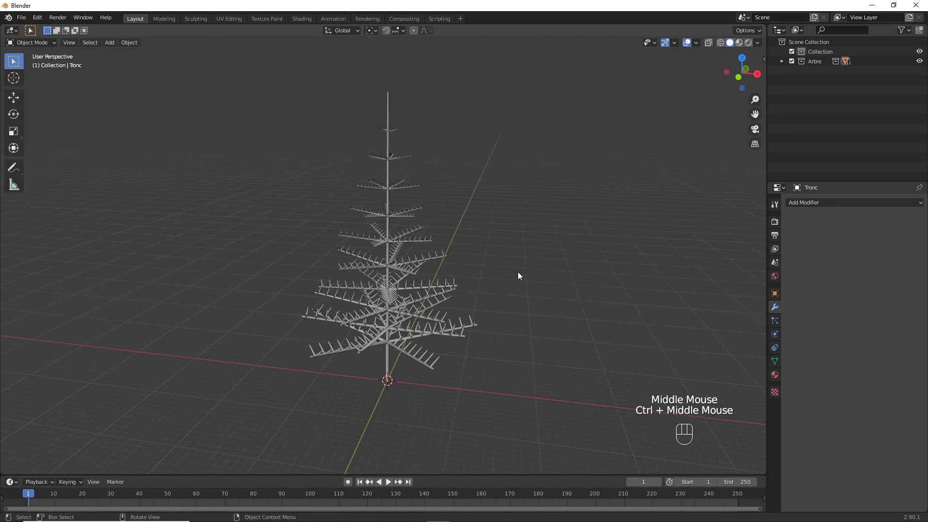
pyautogui.click(920, 61)
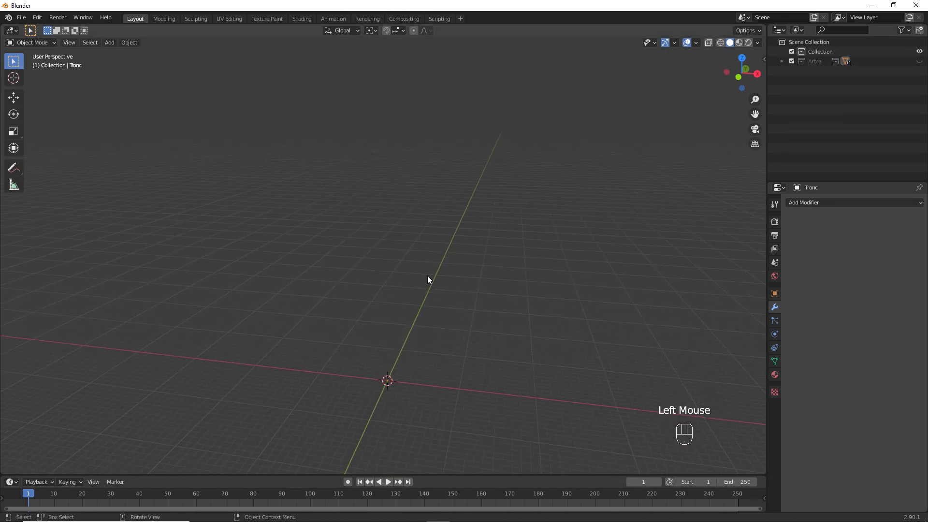
pyautogui.press('KP_7')
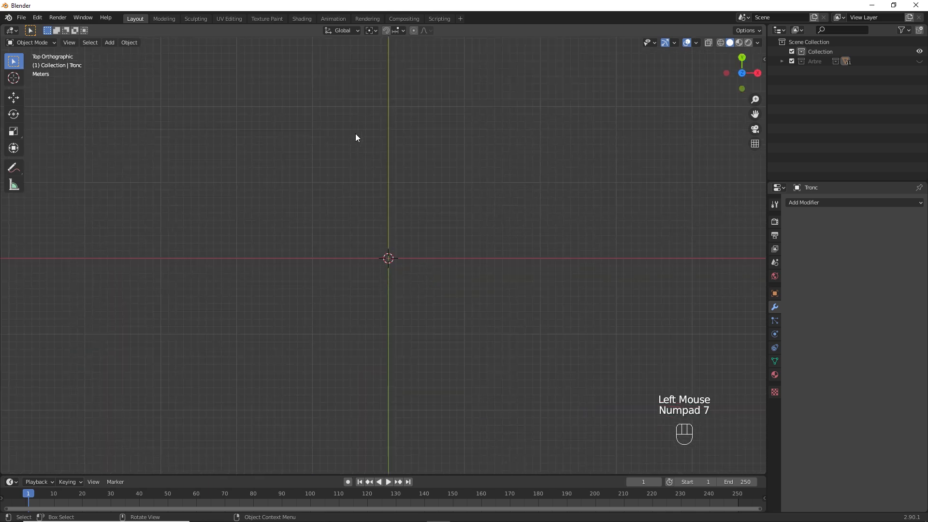
pyautogui.hotkey('shift', 'a')
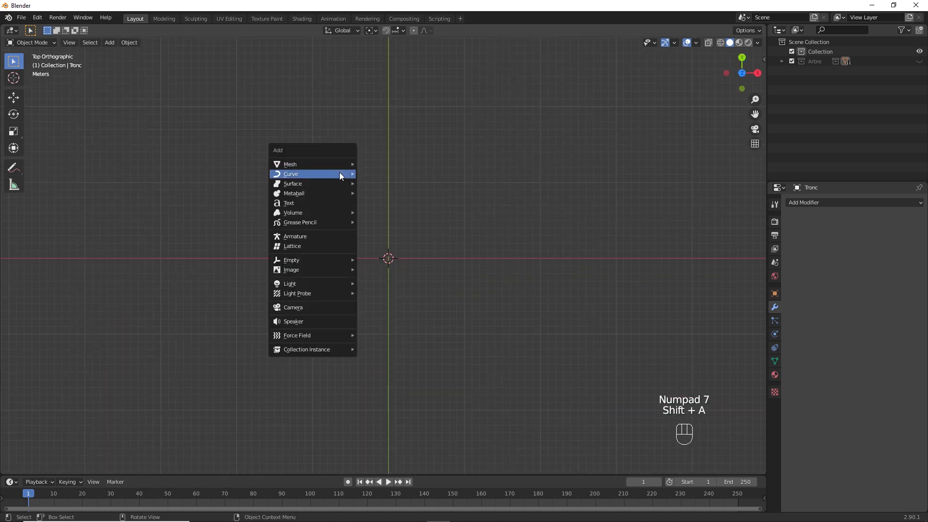
pyautogui.moveTo(339, 174)
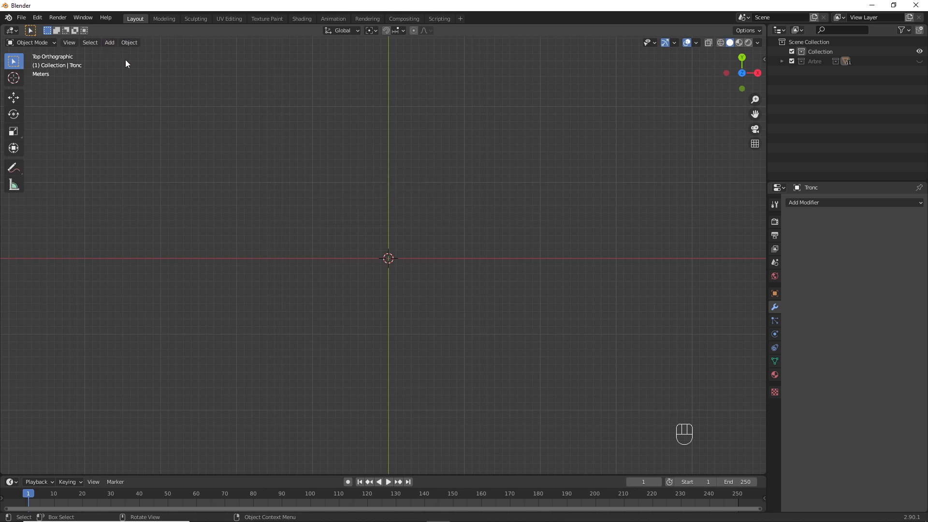
# - Find the extra add-ons in the preferences and enable Add Curve: Extra Objects
pyautogui.click(37, 17)
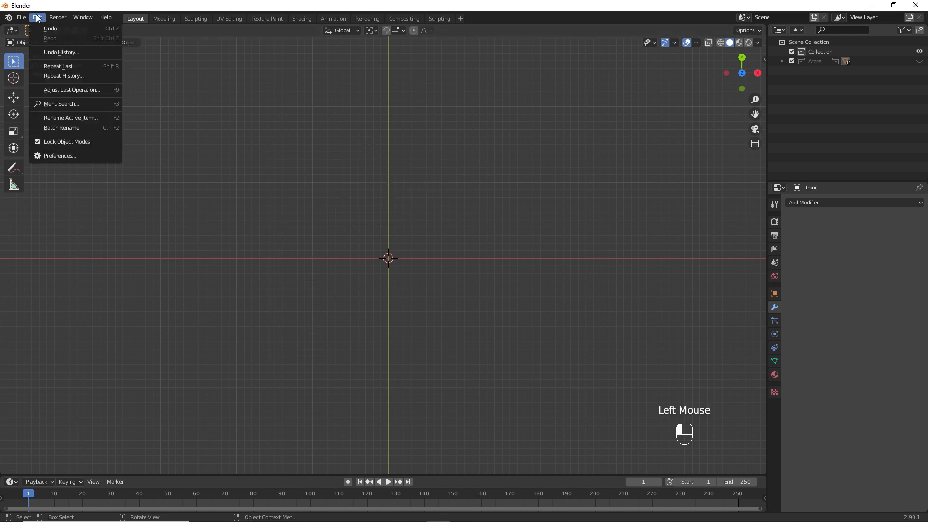
pyautogui.click(61, 155)
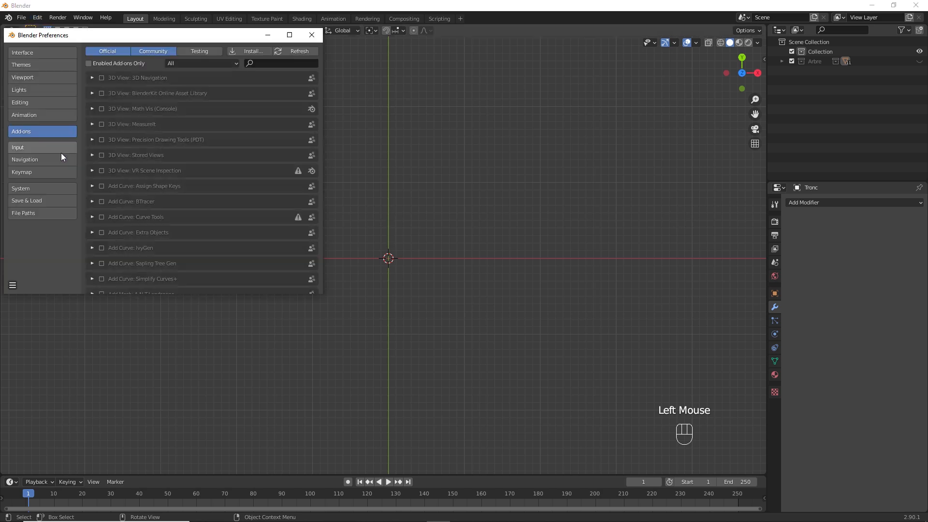
pyautogui.click(263, 65)
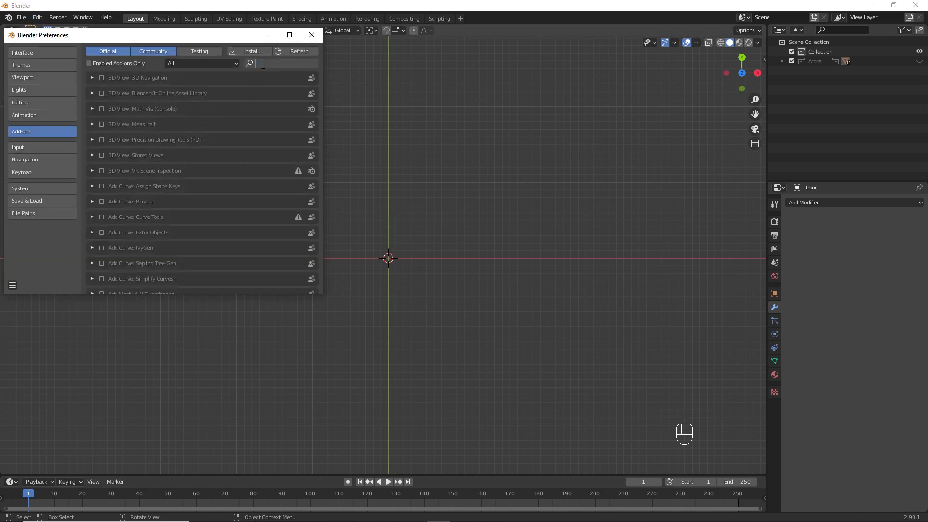
pyautogui.write('extr')
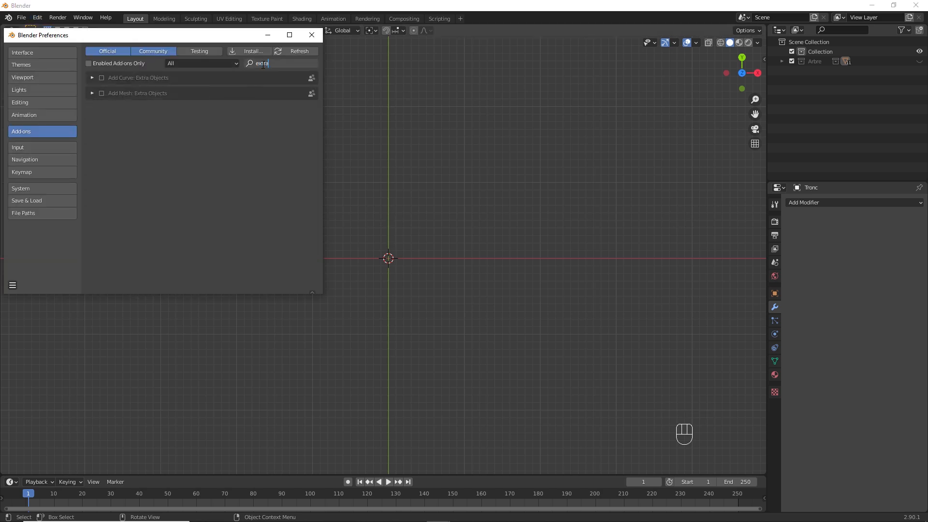
pyautogui.write('a')
pyautogui.click(101, 78)
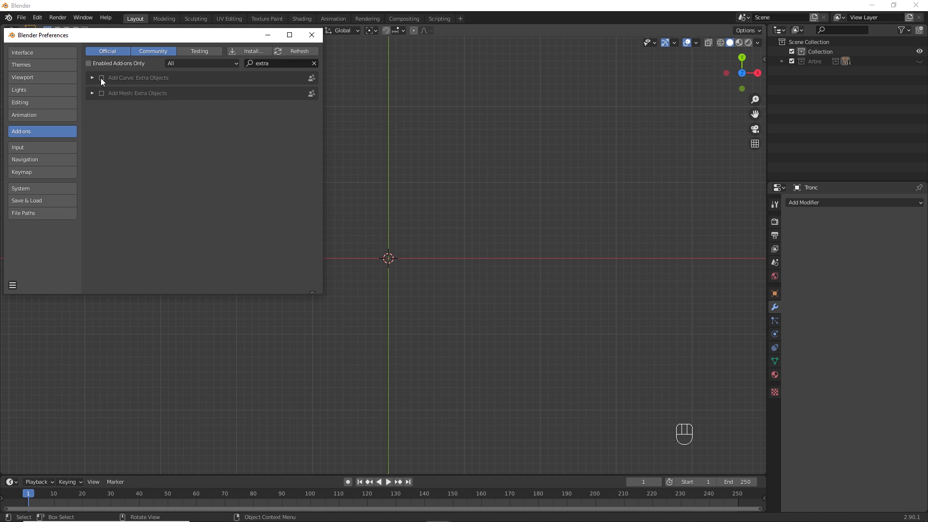
pyautogui.click(102, 78)
pyautogui.click(309, 37)
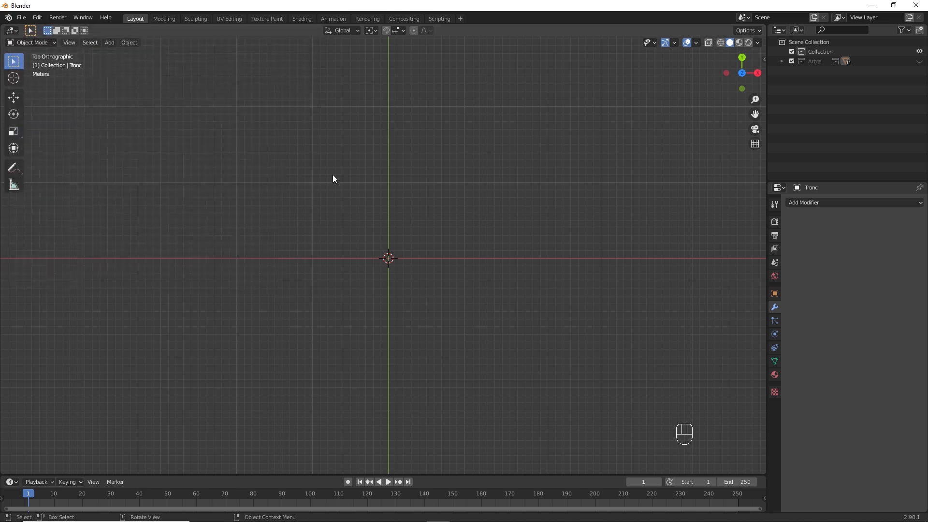
# - Add a Rectangle curve and move its points about 1.13 m along X and 1 m along Y, resting on the X axis
pyautogui.hotkey('shift', 'a')
pyautogui.moveTo(429, 195)
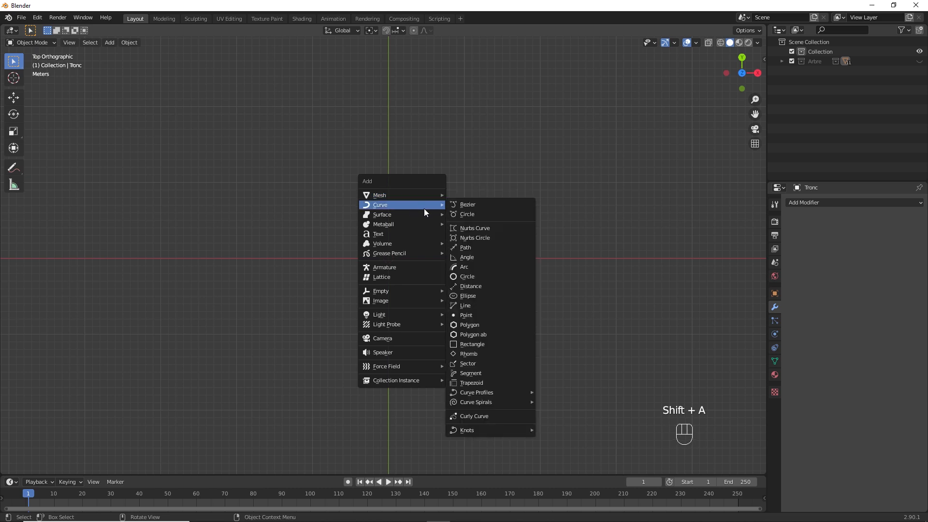
pyautogui.click(491, 346)
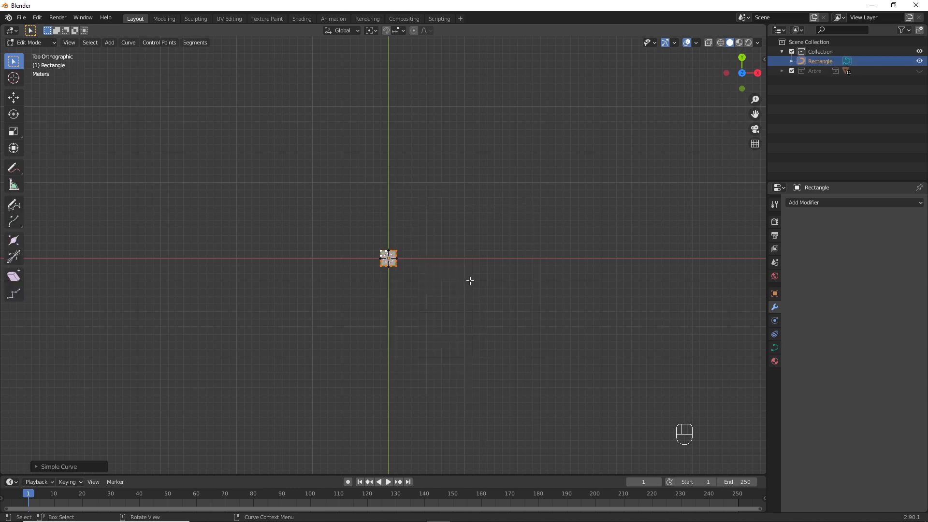
pyautogui.press('KP_Decimal')
pyautogui.keyDown('ctrl'); pyautogui.moveTo(459, 263); pyautogui.dragTo(376, 328, button='middle'); pyautogui.keyUp('ctrl')
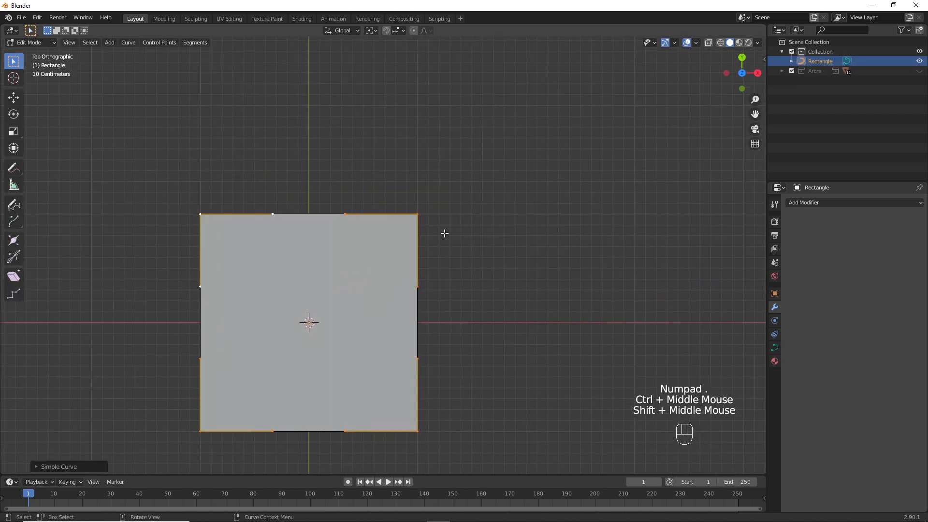
pyautogui.press('g')
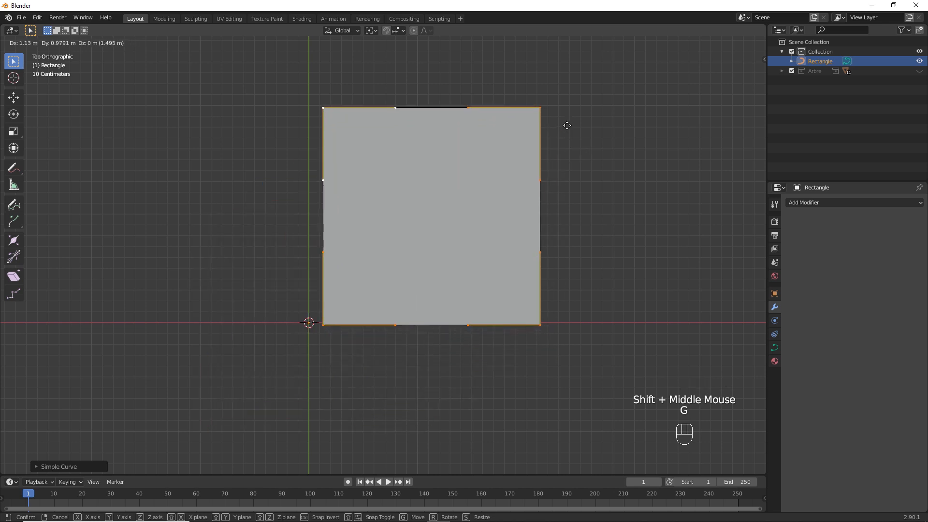
pyautogui.click(567, 123)
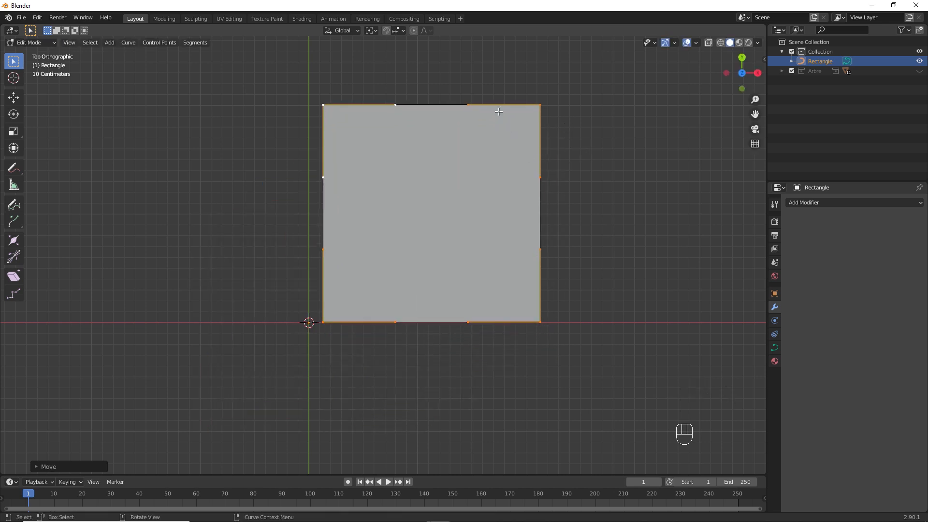
# - Set the transform pivot to Individual Origins and shrink the handles of all four rectangle points close to the corners
pyautogui.click(375, 31)
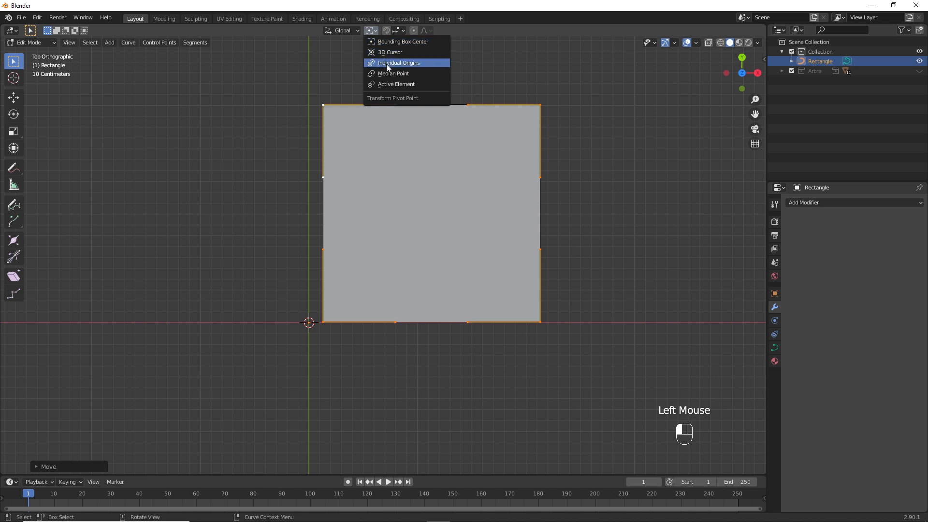
pyautogui.click(387, 64)
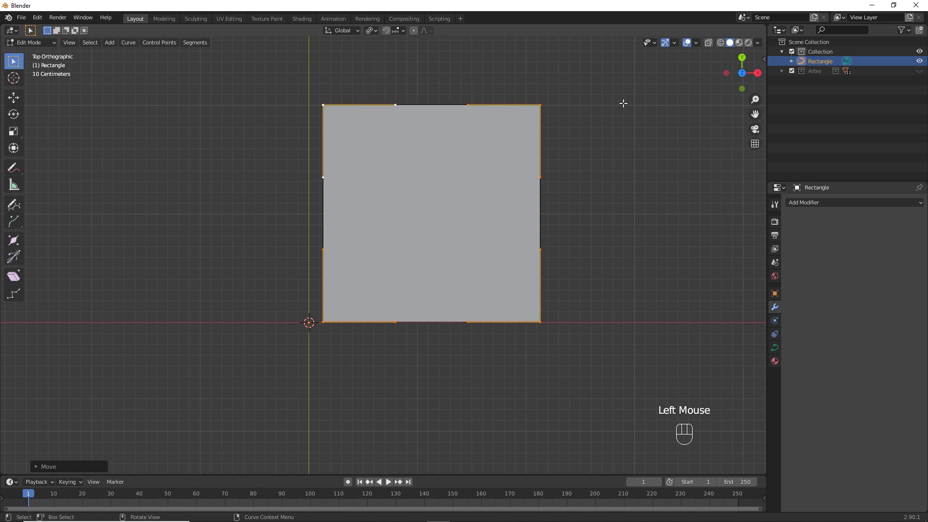
pyautogui.press('s')
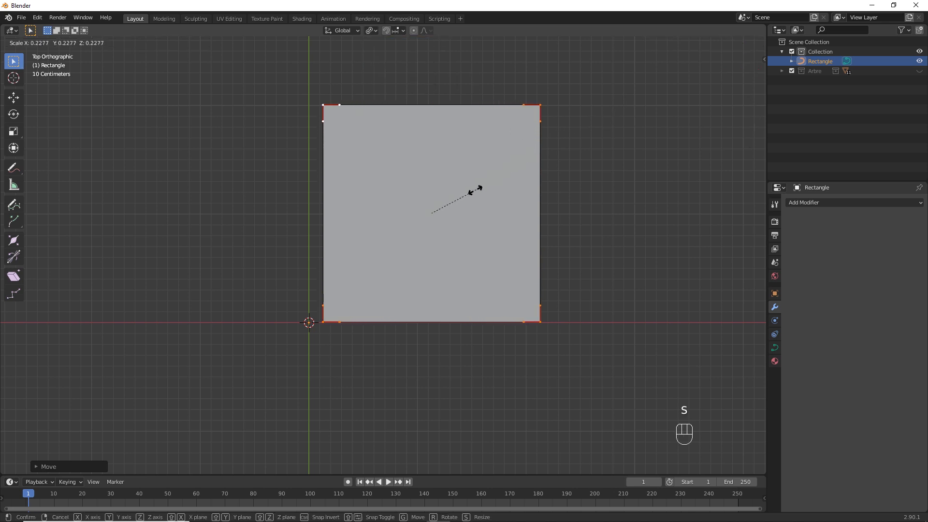
pyautogui.click(444, 212)
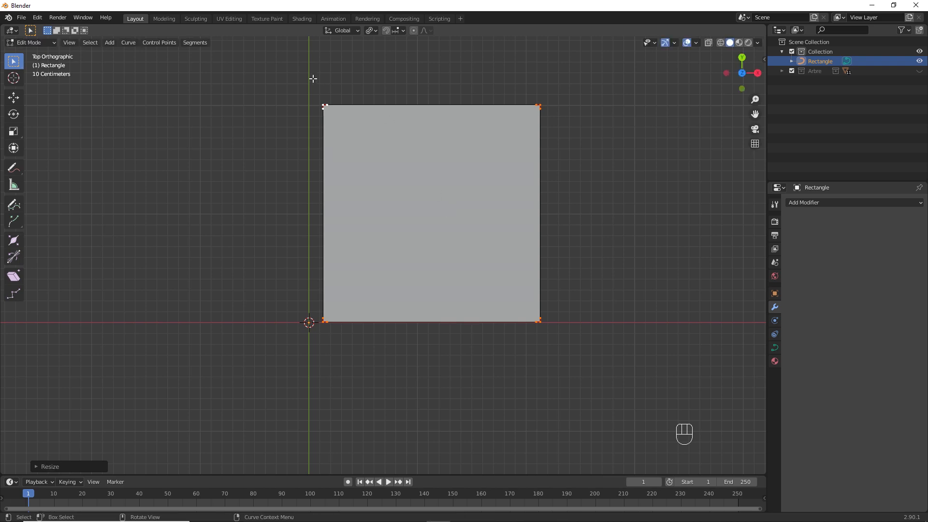
# - Lower the rectangle's two upper points along Y to leave a low, wide strip
pyautogui.moveTo(292, 82); pyautogui.dragTo(578, 143)
pyautogui.press('g')
pyautogui.press('y')
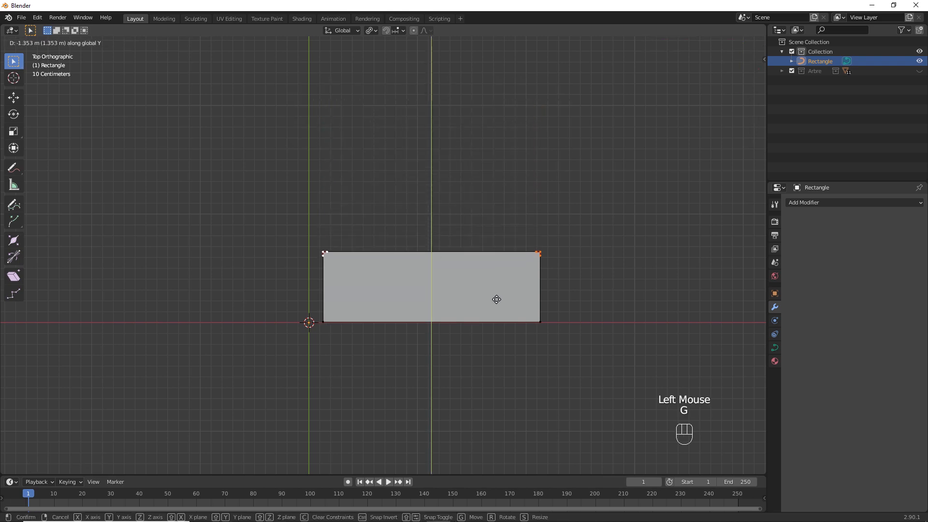
pyautogui.click(495, 317)
# - Move the strip's upper-right point down about 0.32 m and slightly inward to slope the top edge
pyautogui.keyDown('ctrl'); pyautogui.moveTo(494, 317); pyautogui.dragTo(481, 227, button='middle'); pyautogui.keyUp('ctrl')
pyautogui.keyDown('shift'); pyautogui.moveTo(481, 227); pyautogui.dragTo(407, 149, button='middle'); pyautogui.keyUp('shift')
pyautogui.click(652, 225)
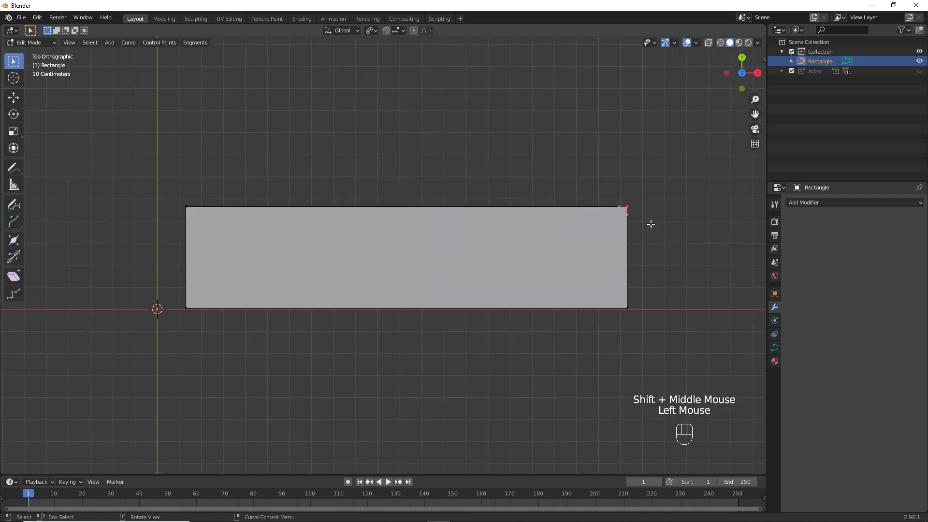
pyautogui.press('g')
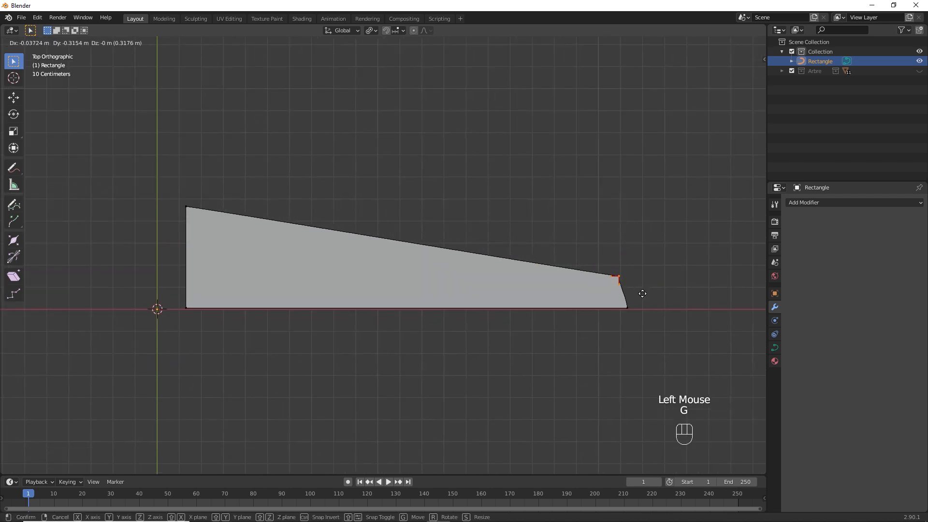
pyautogui.click(642, 293)
# - Set the lowered right point's handles to Automatic and shorten its inner handle to keep the rounding tight
pyautogui.press('v')
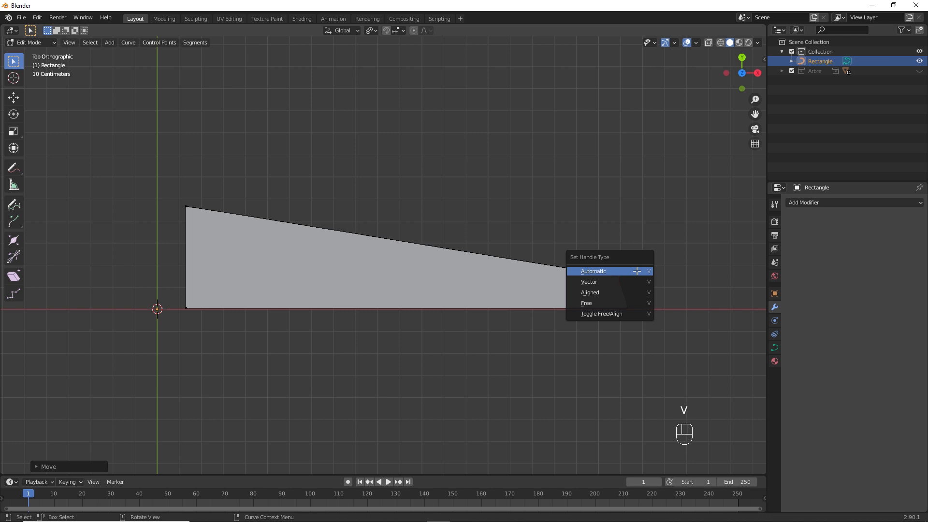
pyautogui.click(637, 271)
pyautogui.click(561, 214)
pyautogui.press('g')
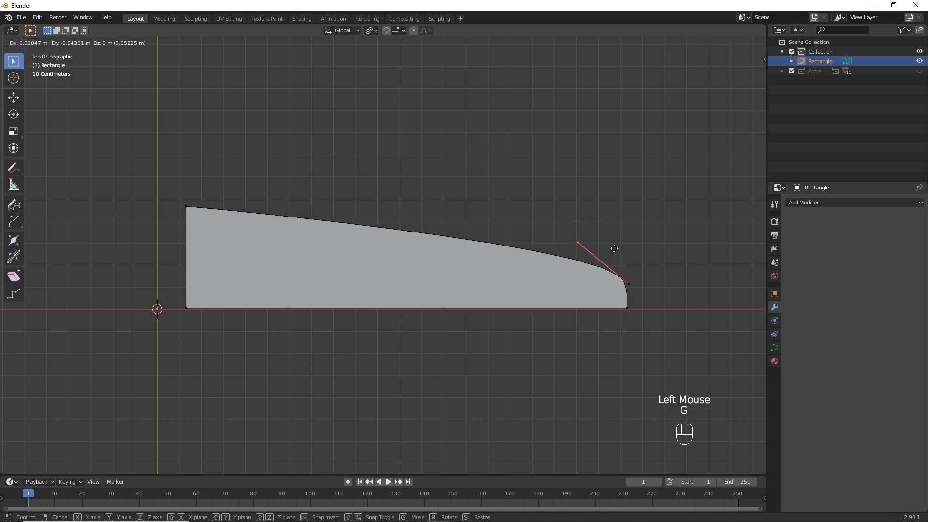
pyautogui.click(608, 275)
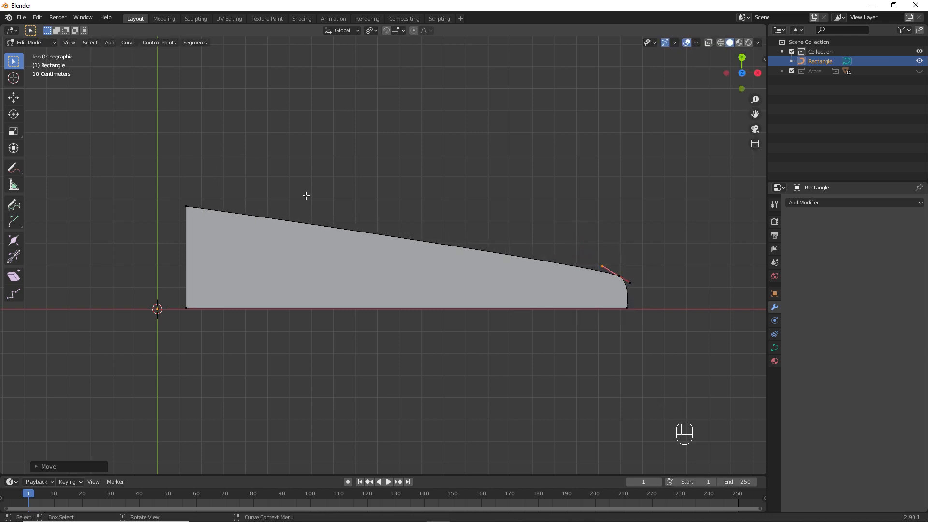
# - Subdivide the sloping top segment between the upper-left point and the rounded right point
pyautogui.moveTo(503, 219); pyautogui.dragTo(689, 296)
pyautogui.keyDown('shift'); pyautogui.click(187, 208); pyautogui.keyUp('shift')
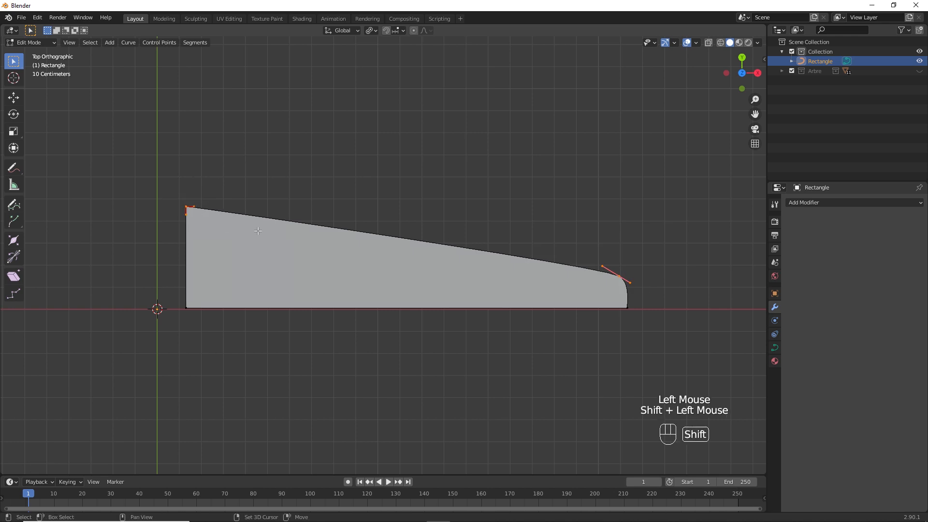
pyautogui.rightClick(326, 225)
pyautogui.click(327, 225)
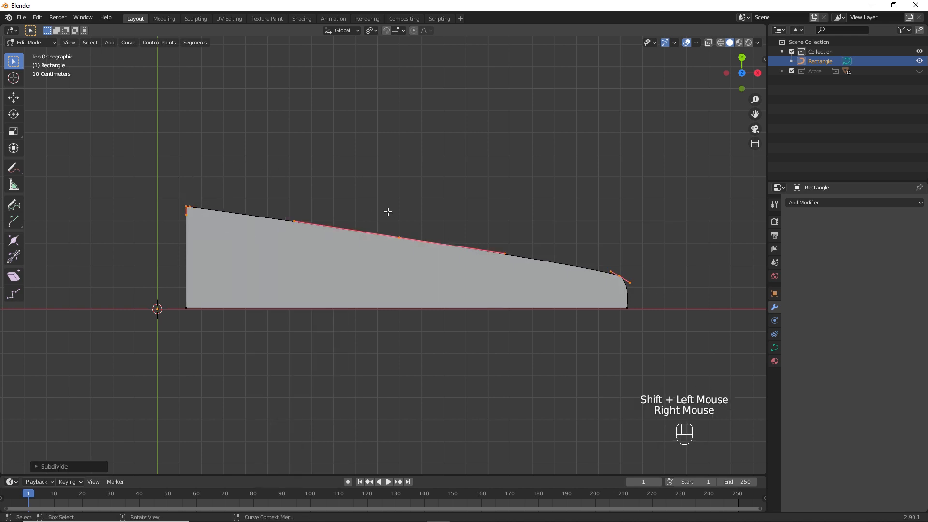
# - Shrink the new midpoint's handles and move it about 0.74 m left and 0.13 m up, near the upper-left corner
pyautogui.moveTo(276, 182); pyautogui.dragTo(532, 260)
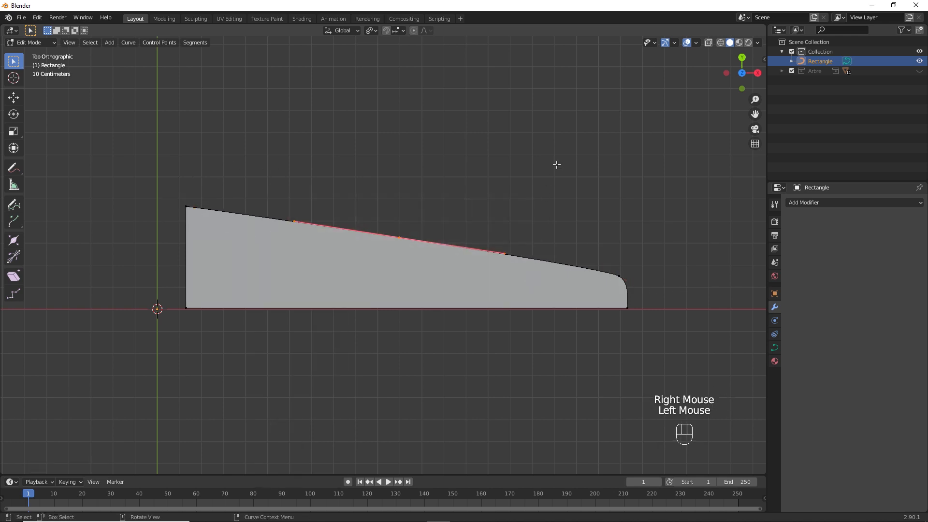
pyautogui.press('s')
pyautogui.click(419, 216)
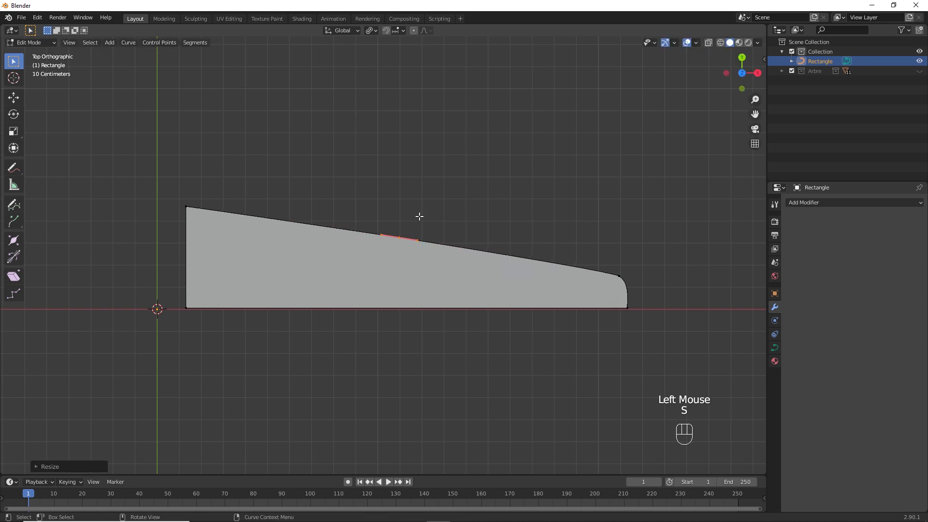
pyautogui.press('g')
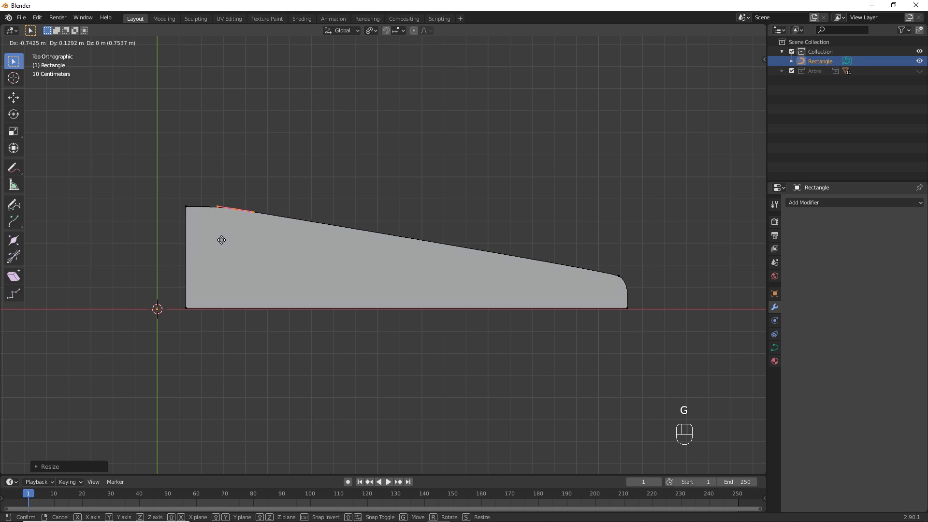
pyautogui.click(222, 240)
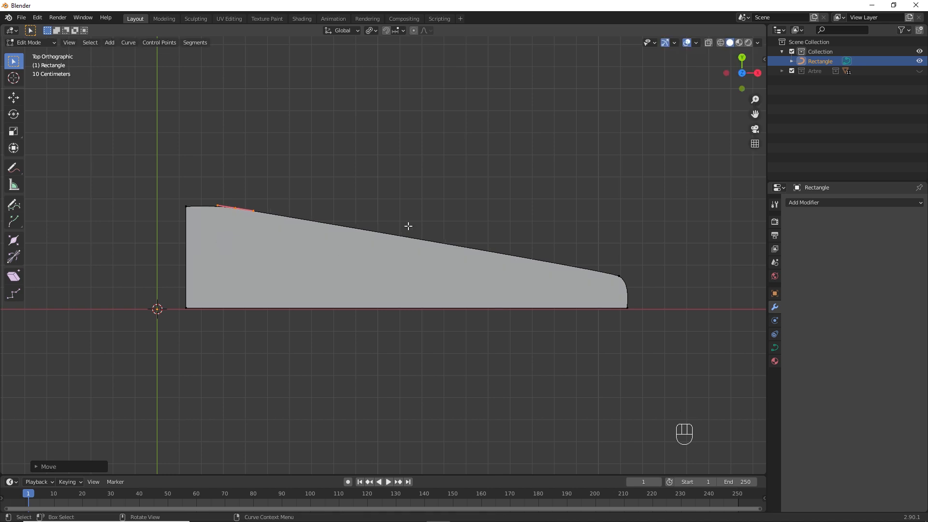
# - Subdivide the remaining slope up to the right point and pull the new middle point down into a concave curve
pyautogui.keyDown('shift'); pyautogui.click(619, 276); pyautogui.keyUp('shift')
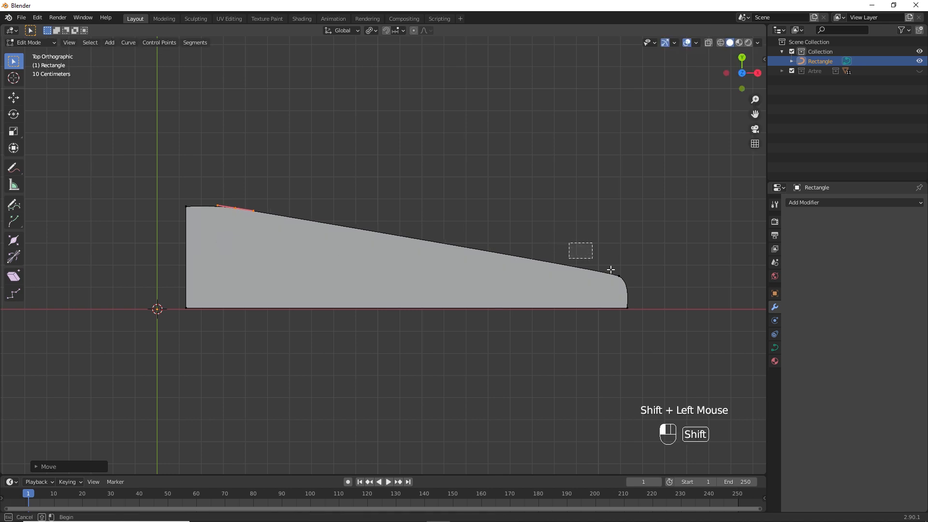
pyautogui.rightClick(459, 257)
pyautogui.click(458, 256)
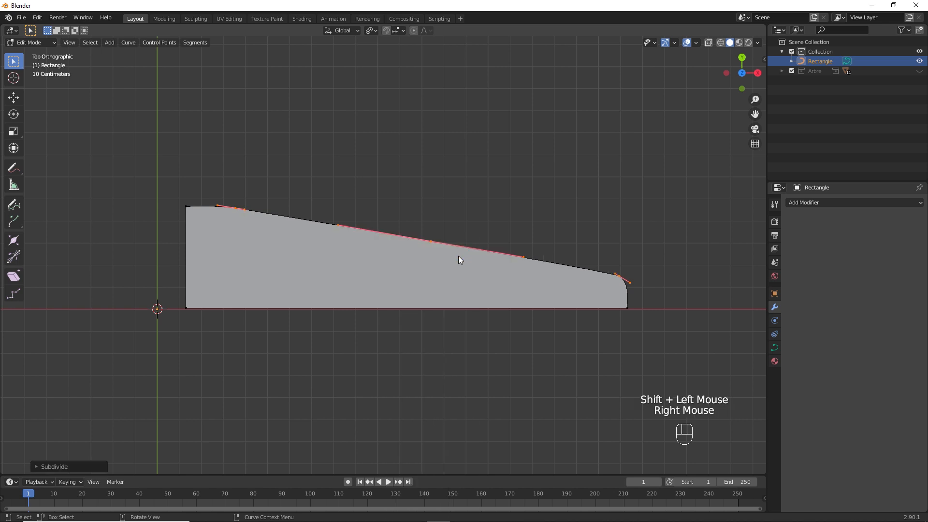
pyautogui.click(425, 227)
pyautogui.press('g')
pyautogui.click(434, 280)
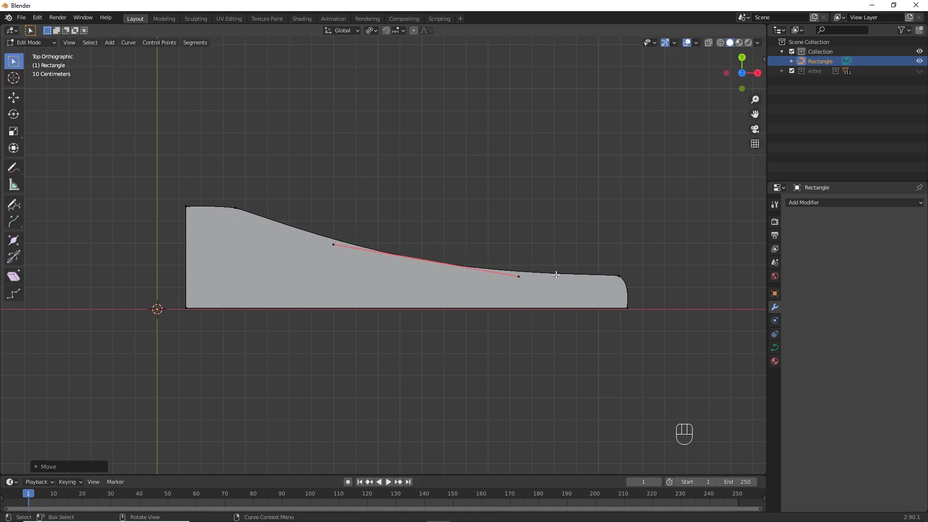
# - Lower the rounded right point slightly and shift the point near the upper-left corner about 0.07 m right
pyautogui.click(610, 267)
pyautogui.press('g')
pyautogui.click(607, 273)
pyautogui.click(256, 227)
pyautogui.press('g')
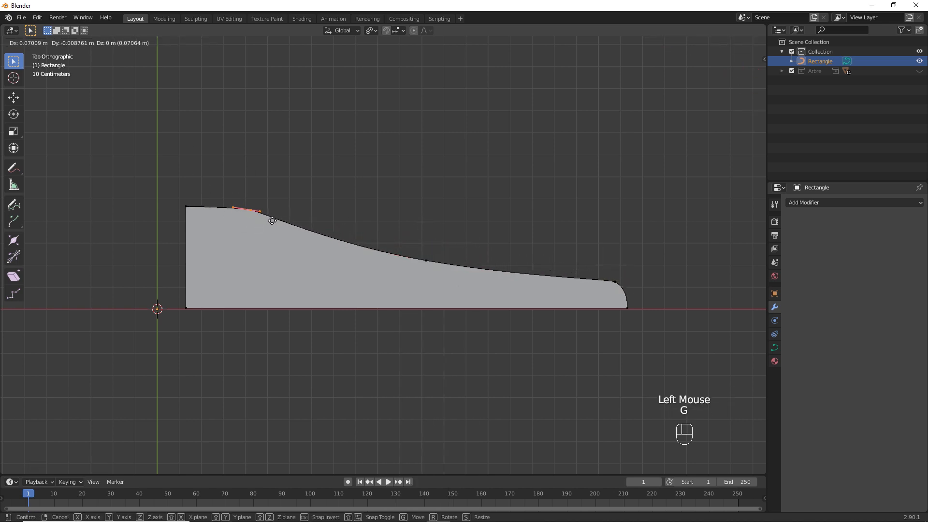
pyautogui.click(272, 219)
# - Add a Bezier circle to the profile curve at the 3D cursor and try to scale it
pyautogui.hotkey('shift', 'a')
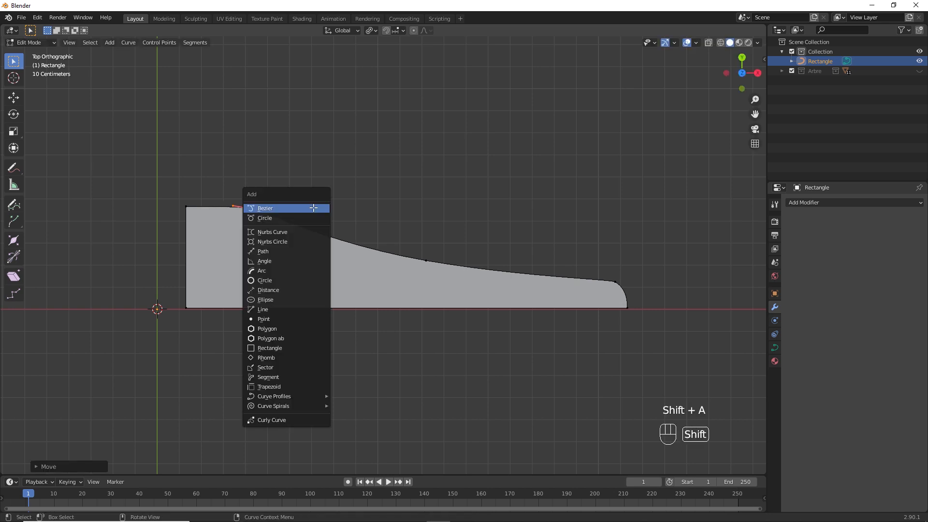
pyautogui.click(307, 217)
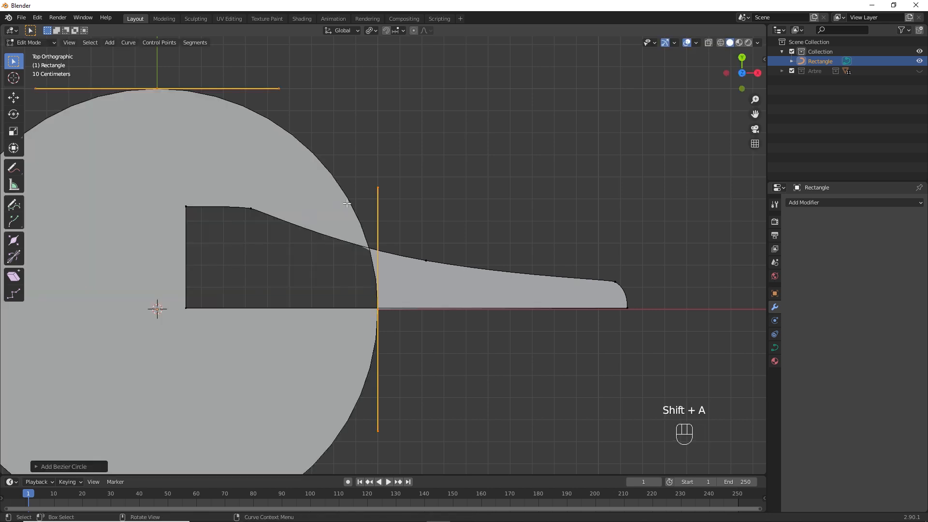
pyautogui.press('s')
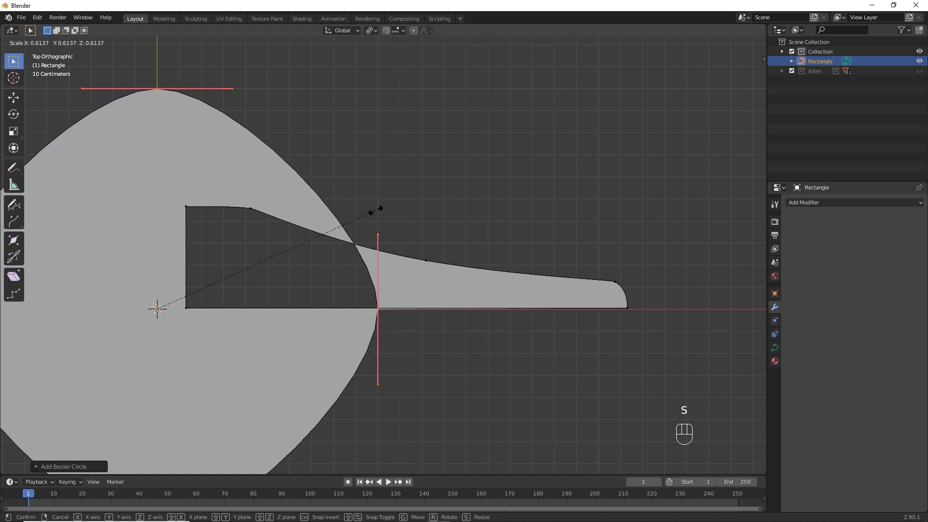
pyautogui.rightClick(375, 210)
# - Set the transform pivot to Bounding Box Center and scale the new circle down to hole size
pyautogui.click(370, 30)
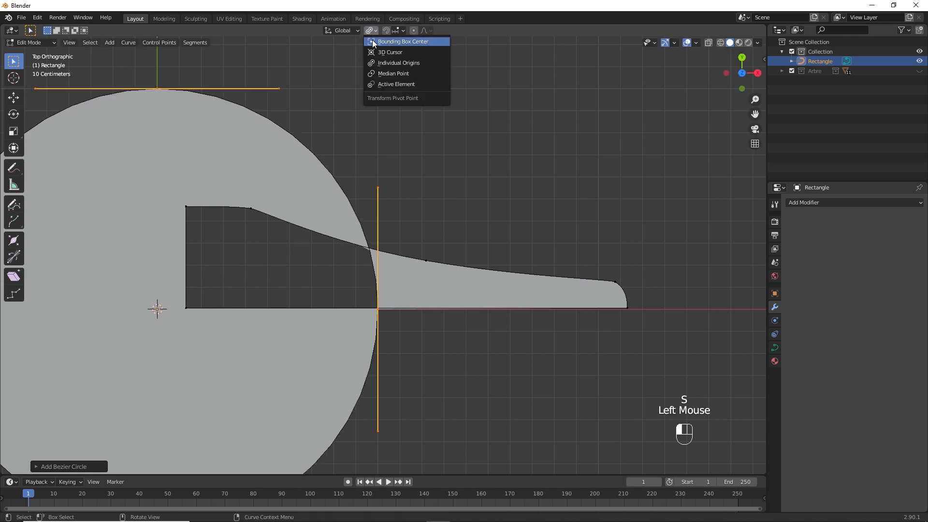
pyautogui.click(387, 44)
pyautogui.press('s')
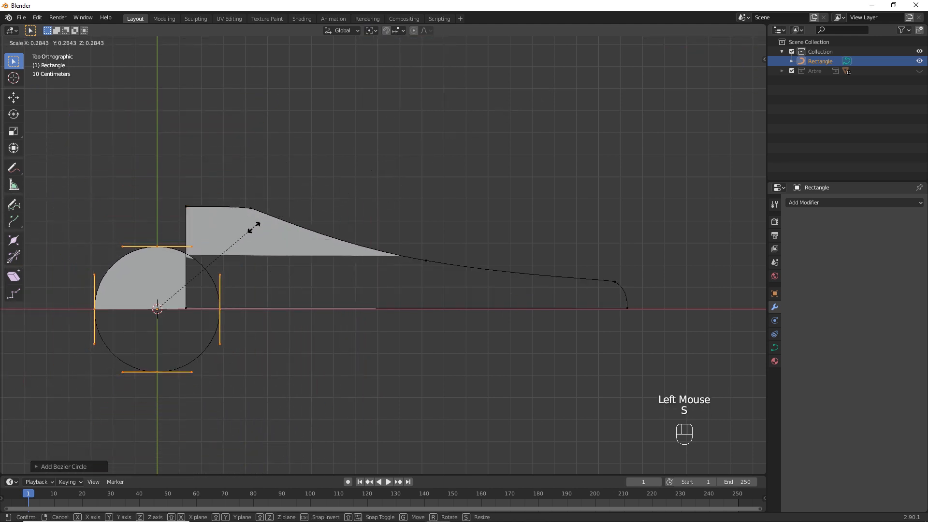
pyautogui.click(214, 255)
# - Place the circle as a hole in the tall end of the profile and shrink it slightly
pyautogui.press('g')
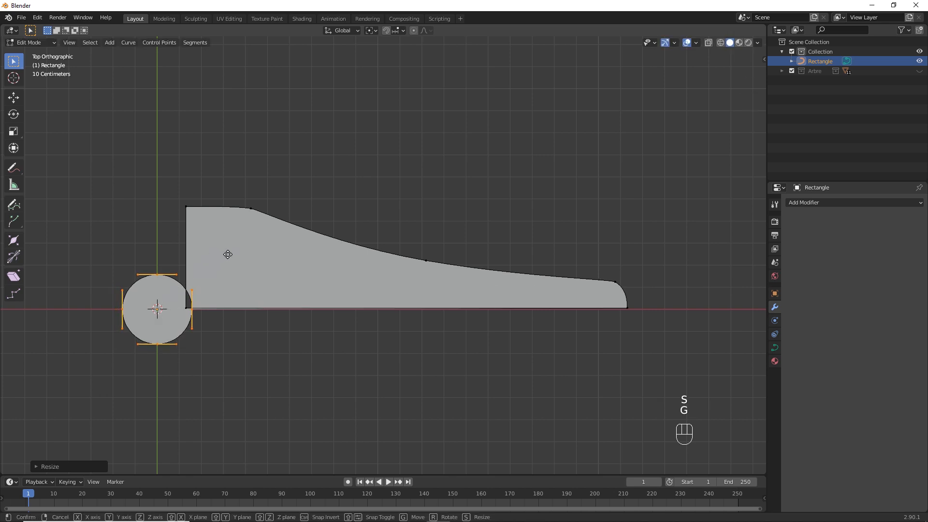
pyautogui.click(310, 211)
pyautogui.press('s')
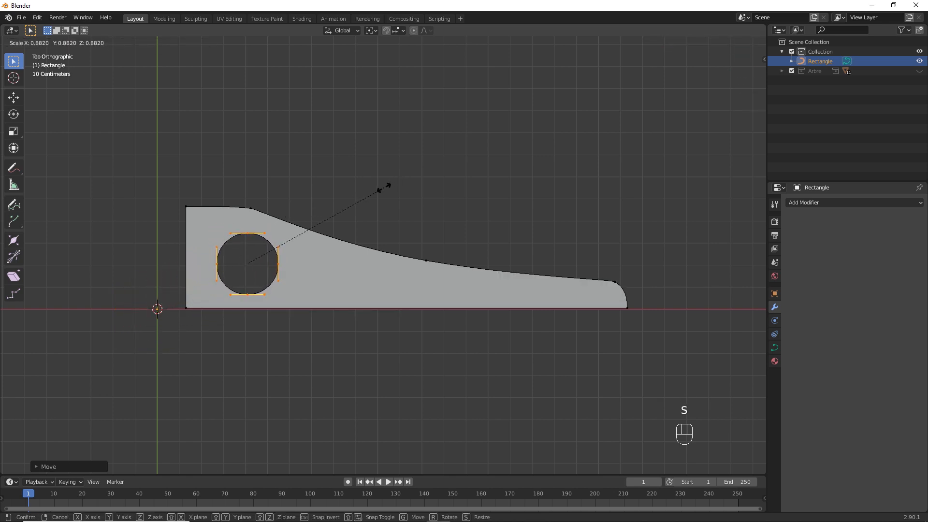
pyautogui.click(375, 194)
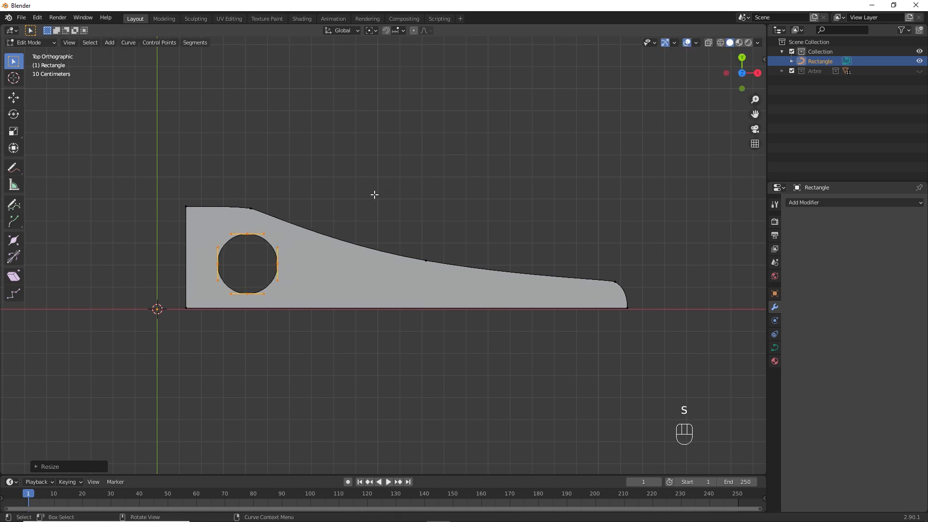
pyautogui.press('g')
pyautogui.click(373, 199)
# - Duplicate the hole circle, scale the copy down and place it beside the first, further along the profile
pyautogui.hotkey('shift', 'd')
pyautogui.press('s')
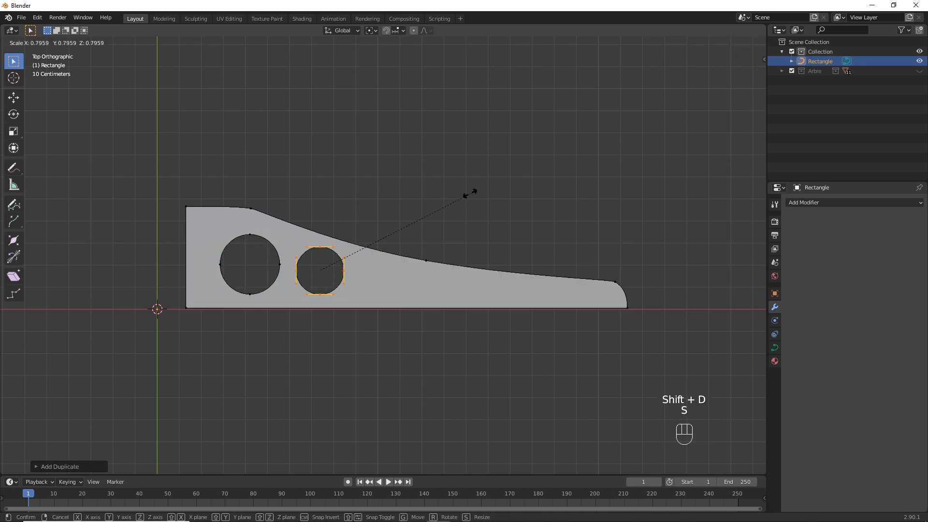
pyautogui.press('g')
pyautogui.click(407, 222)
# - Duplicate the second hole circle, make the copy smaller and place it as a third hole toward the thin end
pyautogui.hotkey('shift', 'd')
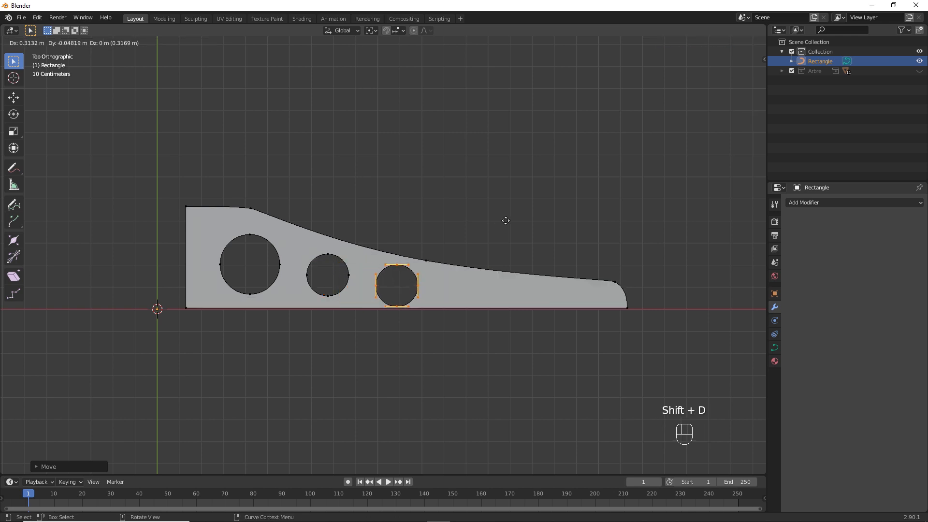
pyautogui.click(505, 218)
pyautogui.press('s')
pyautogui.click(459, 222)
pyautogui.press('g')
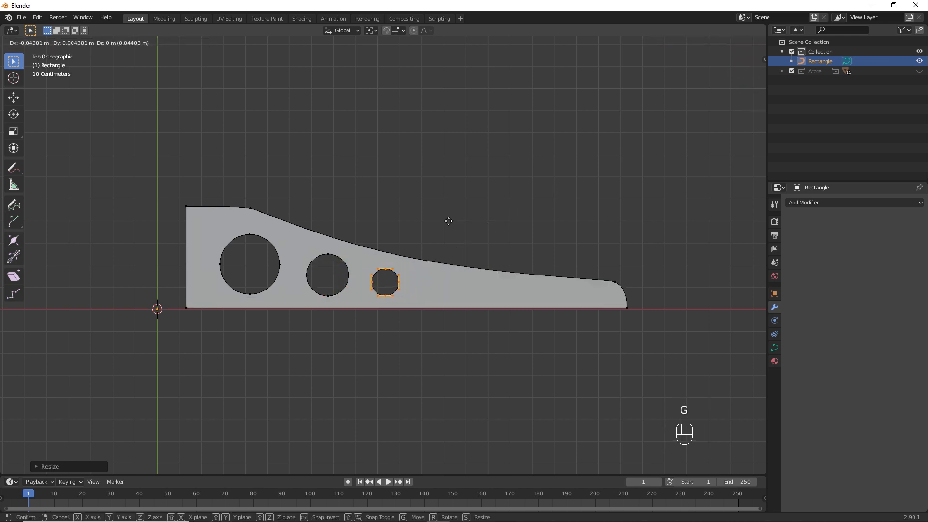
pyautogui.click(494, 200)
pyautogui.press('g')
pyautogui.click(392, 215)
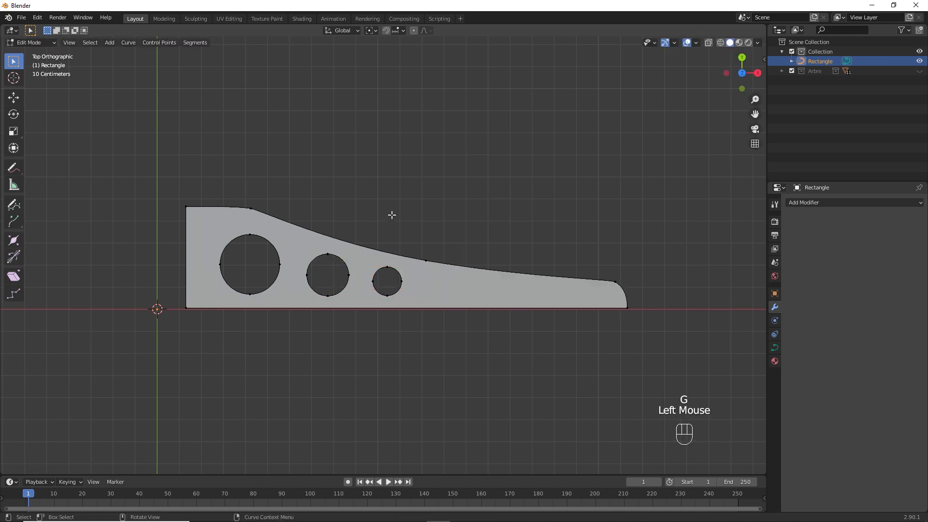
# - Return to Object Mode and extrude the curve profile by 0.09 m in its geometry settings
pyautogui.press('Tab')
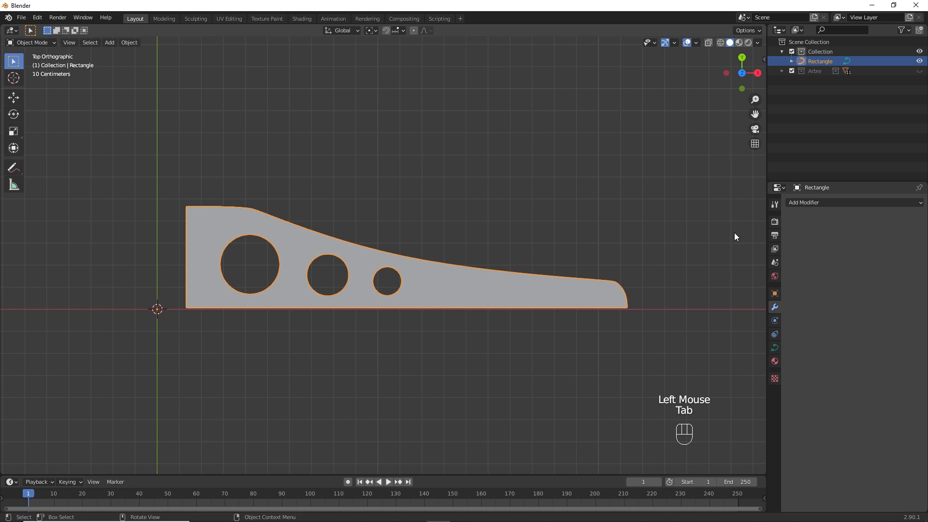
pyautogui.click(774, 348)
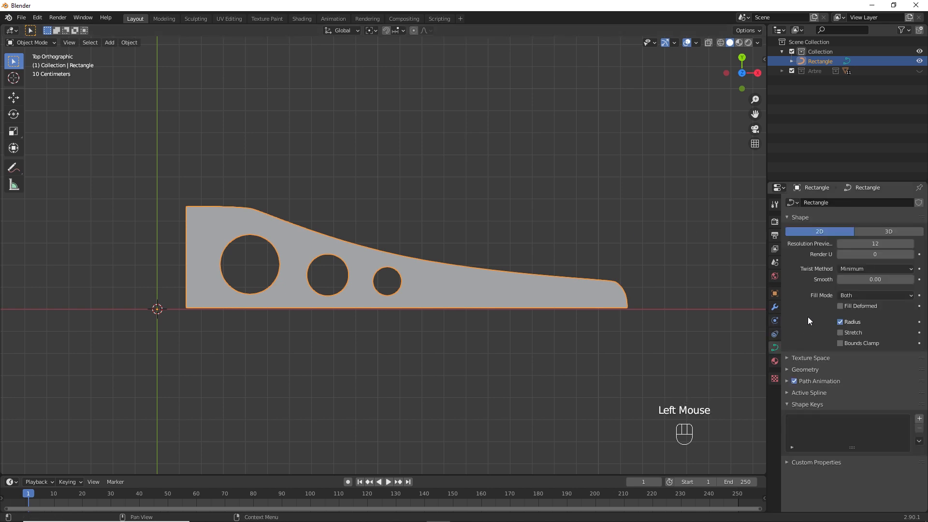
pyautogui.click(789, 369)
pyautogui.scroll(-3, 808, 334)
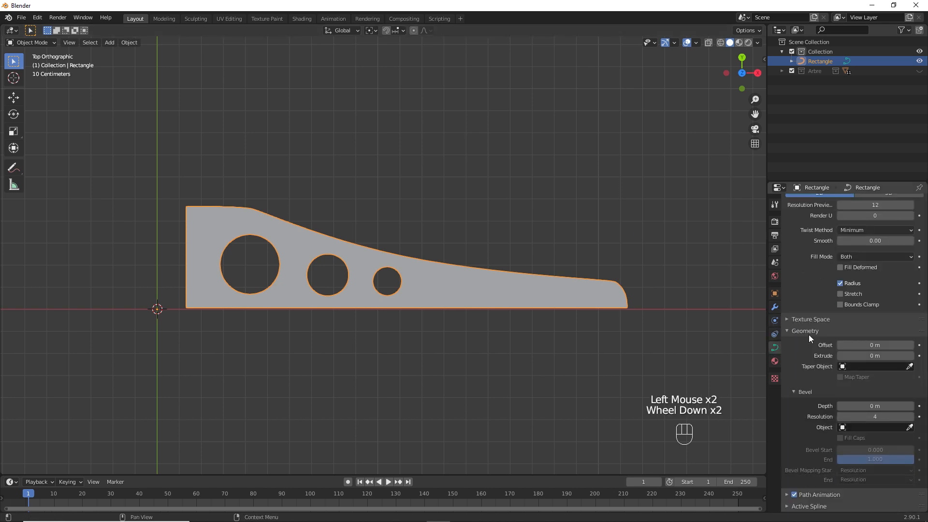
pyautogui.press('KP_1')
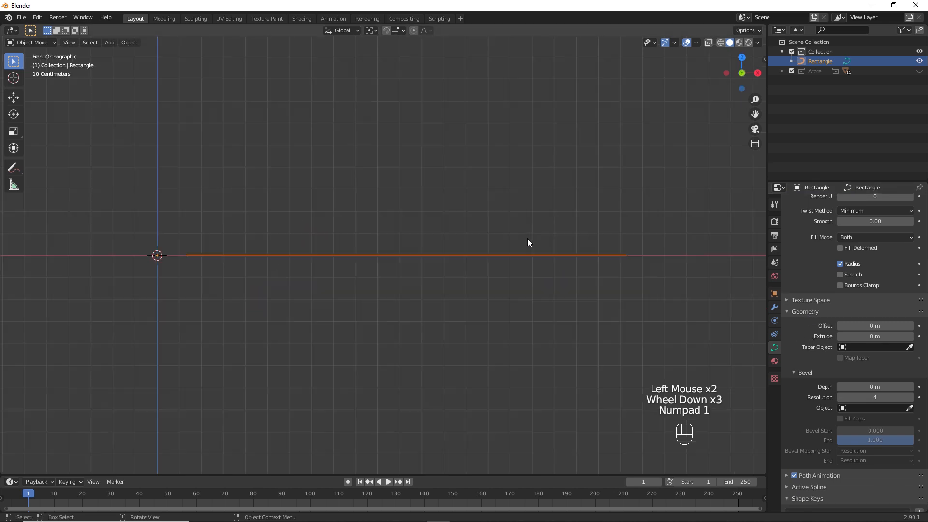
pyautogui.moveTo(527, 238); pyautogui.dragTo(518, 295, button='middle')
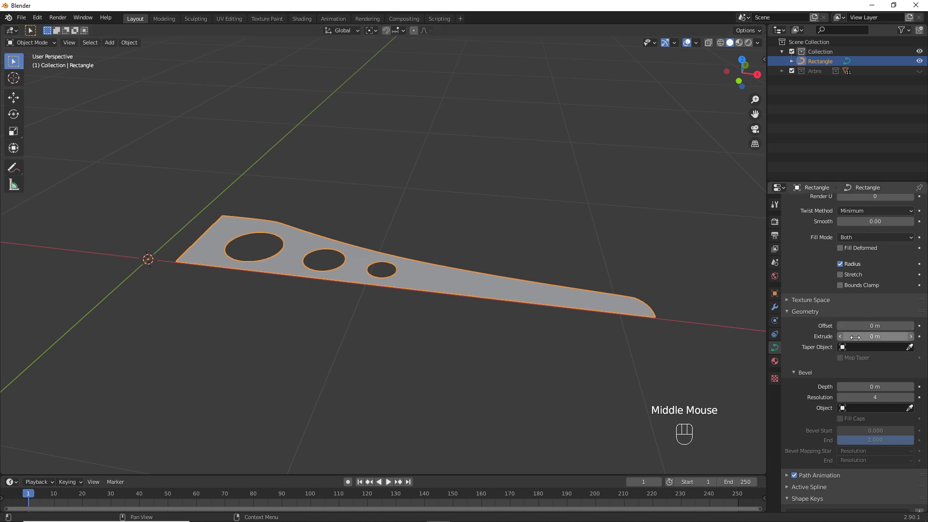
pyautogui.click(874, 335)
pyautogui.moveTo(875, 336); pyautogui.dragTo(894, 336)
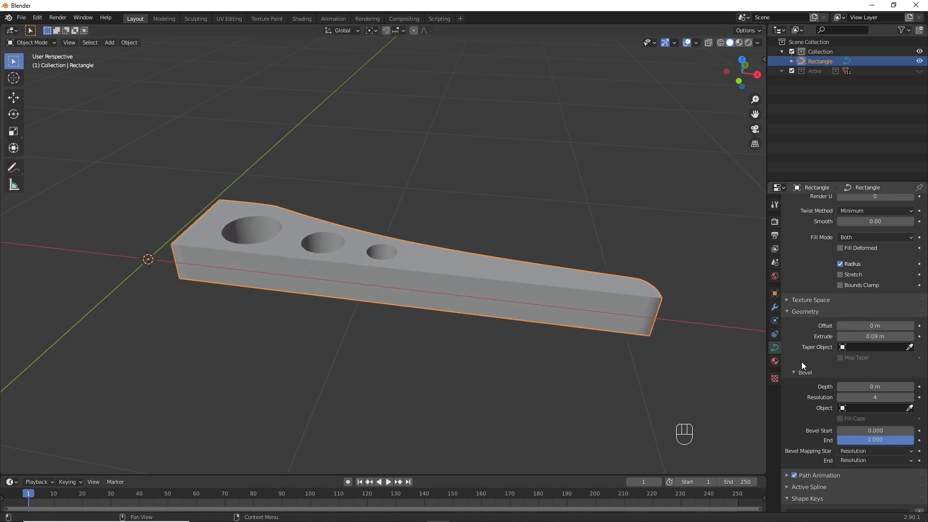
# - Set the curve's bevel depth to 0.015 m to round the edges
pyautogui.moveTo(679, 318); pyautogui.dragTo(670, 321, button='middle')
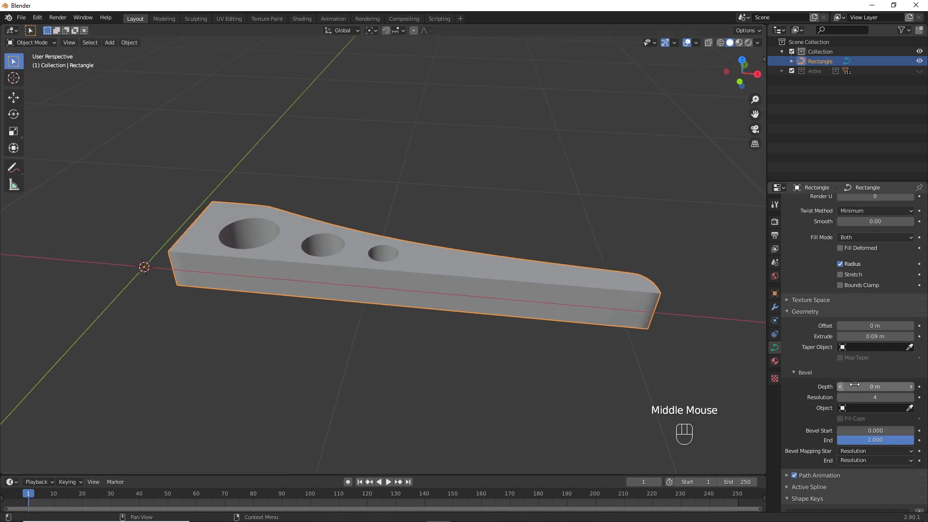
pyautogui.click(875, 386)
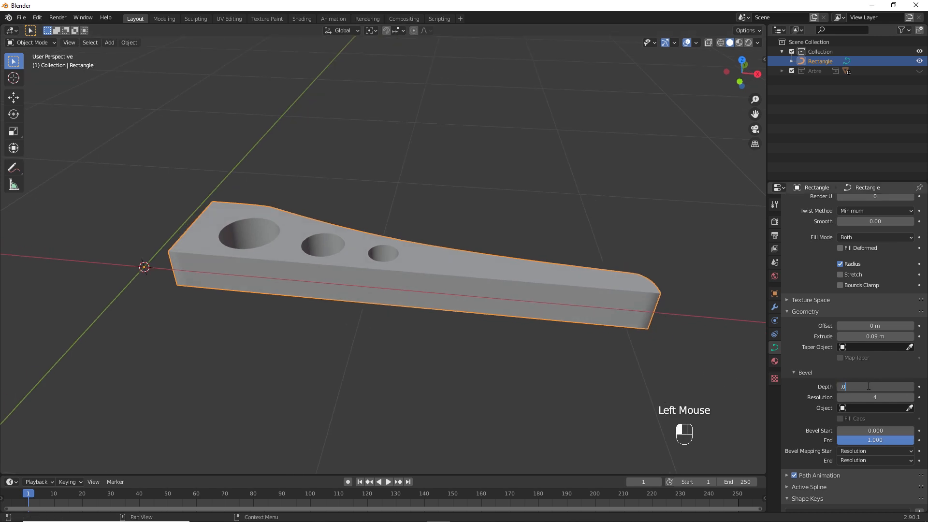
pyautogui.press('Return')
pyautogui.moveTo(358, 194)
pyautogui.mouseDown(button='middle')
pyautogui.moveTo(332, 178)
pyautogui.moveTo(343, 190)
pyautogui.mouseUp(button='middle')
# - Edit the curve from the top view and slightly enlarge the largest hole circle
pyautogui.press('KP_7')
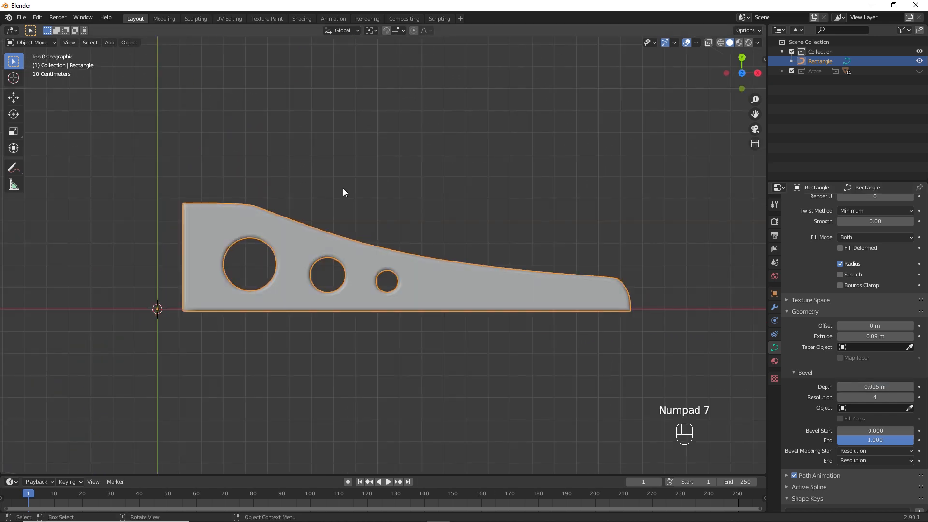
pyautogui.press('Tab')
pyautogui.moveTo(203, 227); pyautogui.dragTo(281, 296)
pyautogui.press('s')
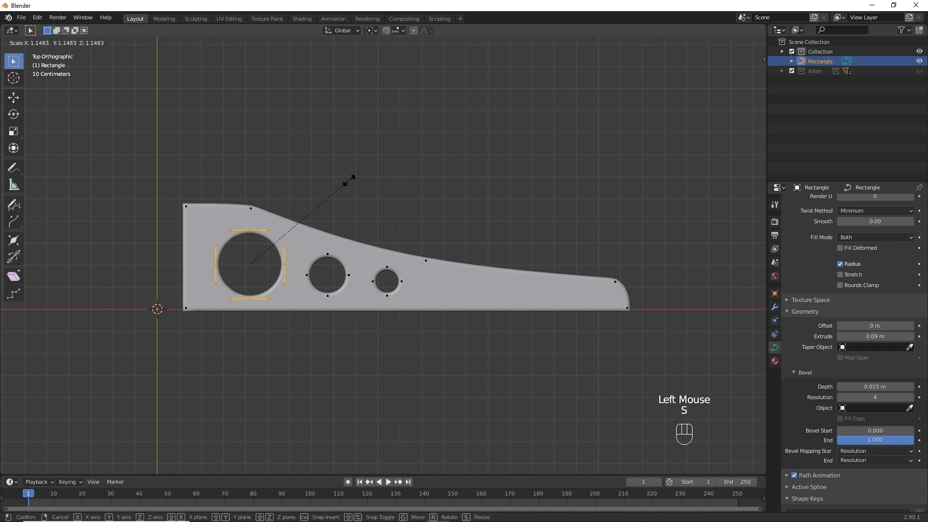
pyautogui.click(345, 195)
# - Slightly enlarge the middle and smallest hole circles, and return to Object Mode
pyautogui.moveTo(305, 246); pyautogui.dragTo(352, 298)
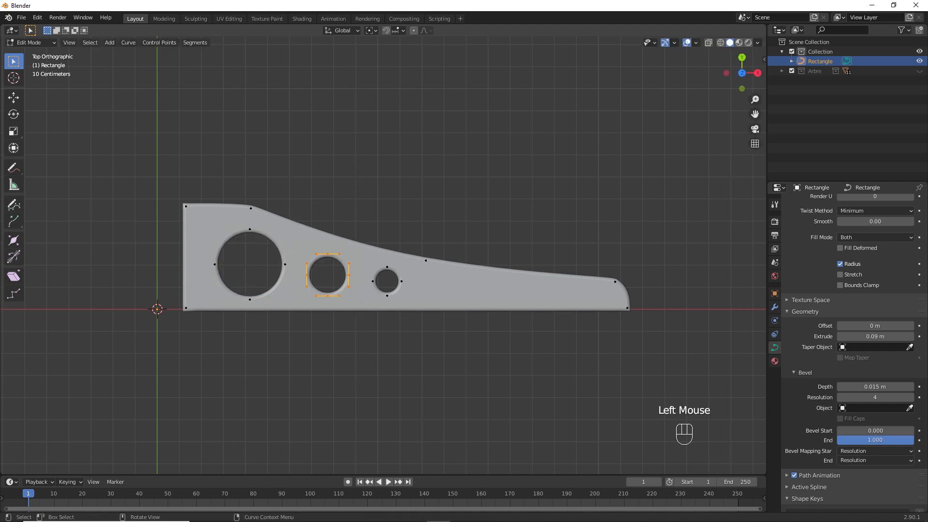
pyautogui.press('s')
pyautogui.click(382, 262)
pyautogui.moveTo(368, 262); pyautogui.dragTo(406, 300)
pyautogui.press('s')
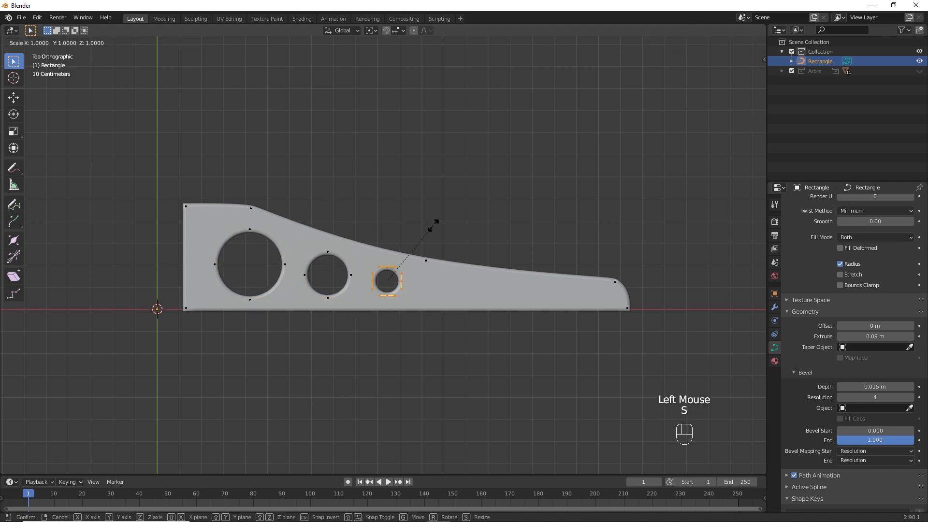
pyautogui.click(439, 223)
pyautogui.press('Tab')
# - Convert the beveled curve object to a mesh
pyautogui.moveTo(406, 219); pyautogui.dragTo(362, 273, button='middle')
pyautogui.press('KP_1')
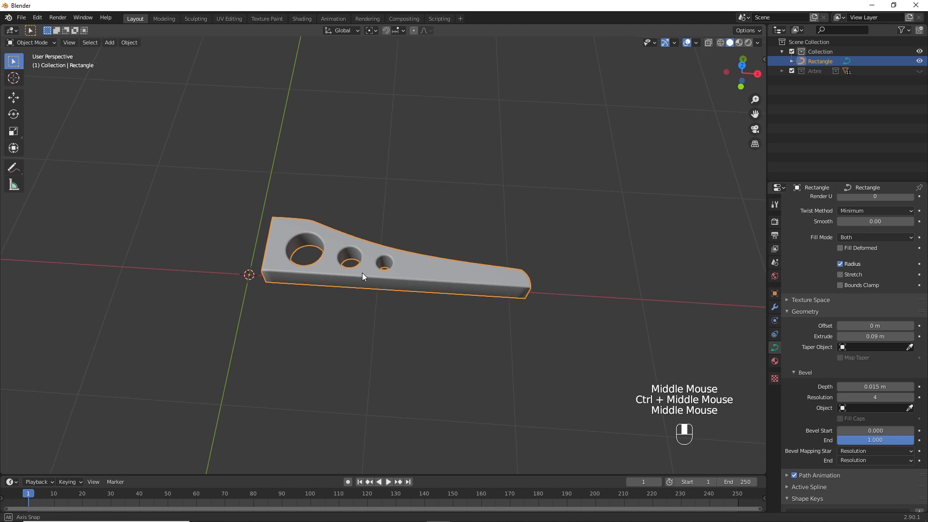
pyautogui.click(132, 42)
pyautogui.moveTo(188, 296)
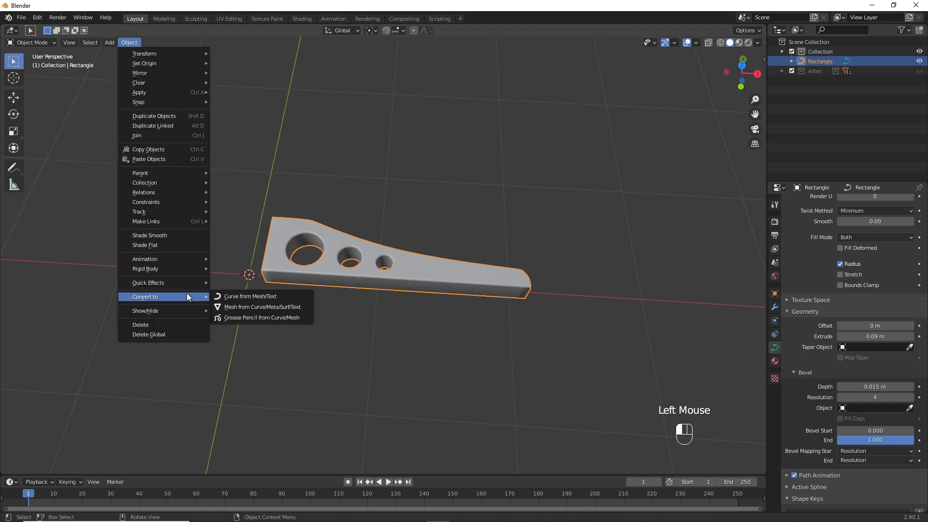
pyautogui.click(244, 306)
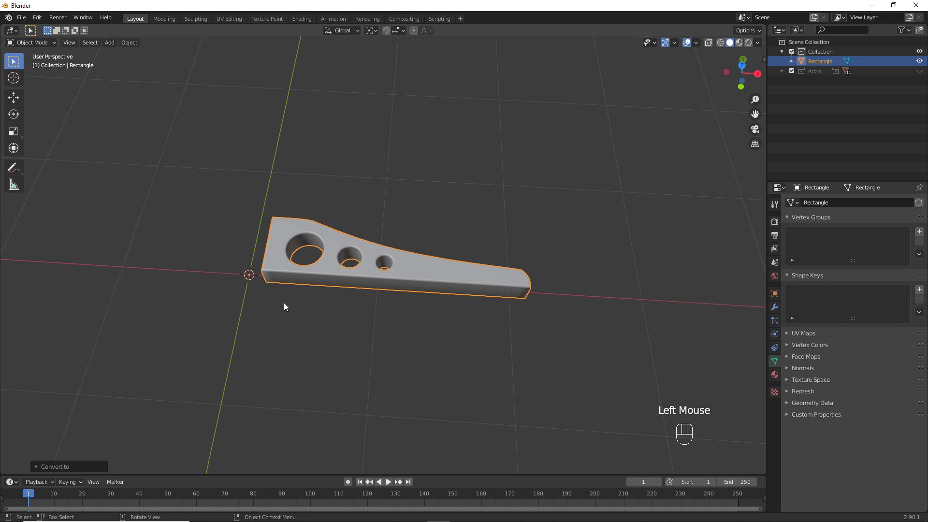
# - Rotate the perforated foot piece 90° around the global X axis so it stands upright
pyautogui.click(373, 273)
pyautogui.press('r')
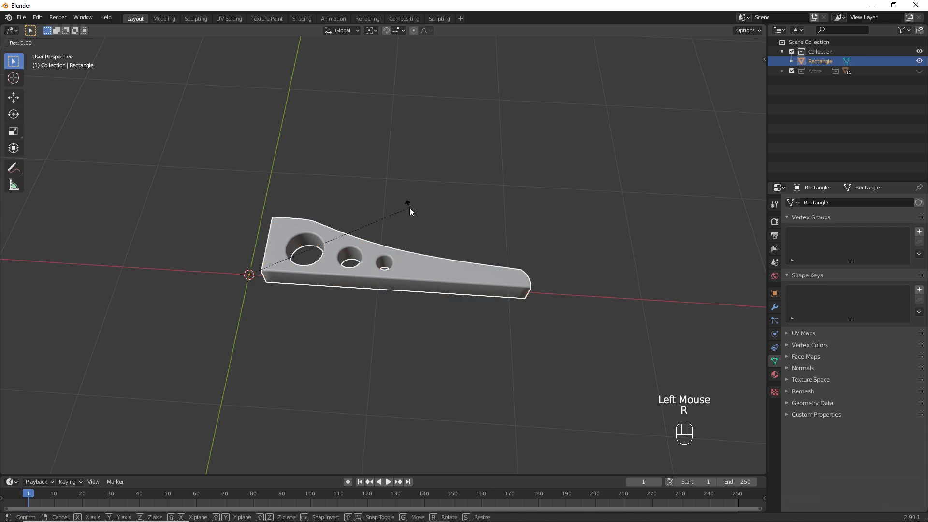
pyautogui.write('x90')
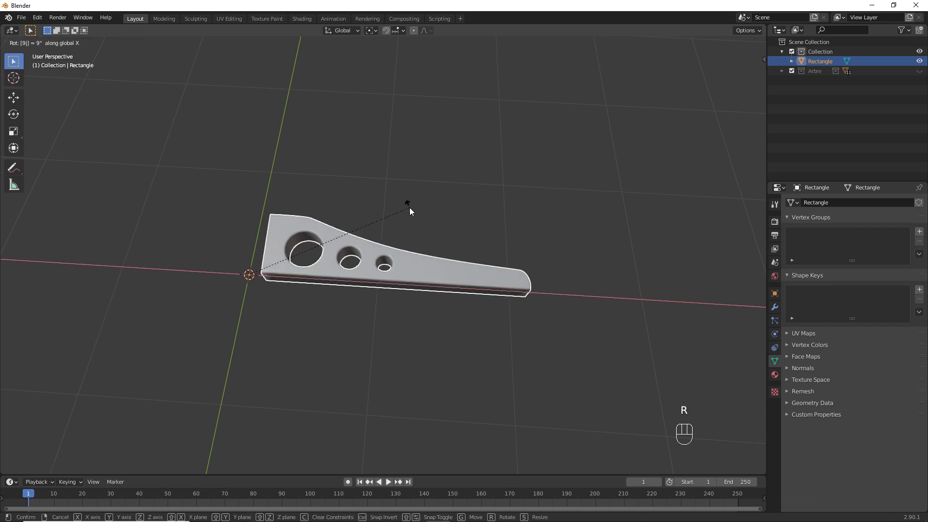
pyautogui.press('Return')
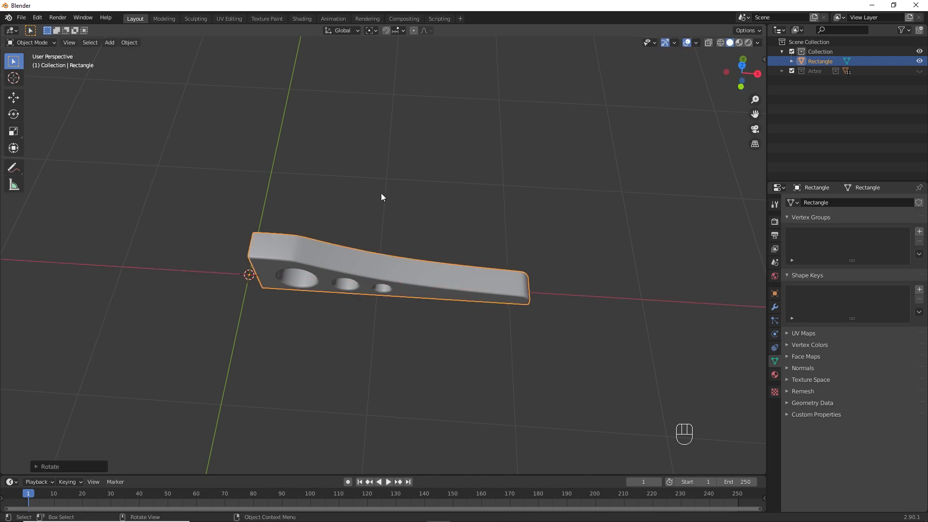
# - Unhide the Arbre collection and, in front view, scale the foot piece up to suit the tree trunk
pyautogui.moveTo(381, 197); pyautogui.dragTo(472, 273, button='middle')
pyautogui.press('KP_1')
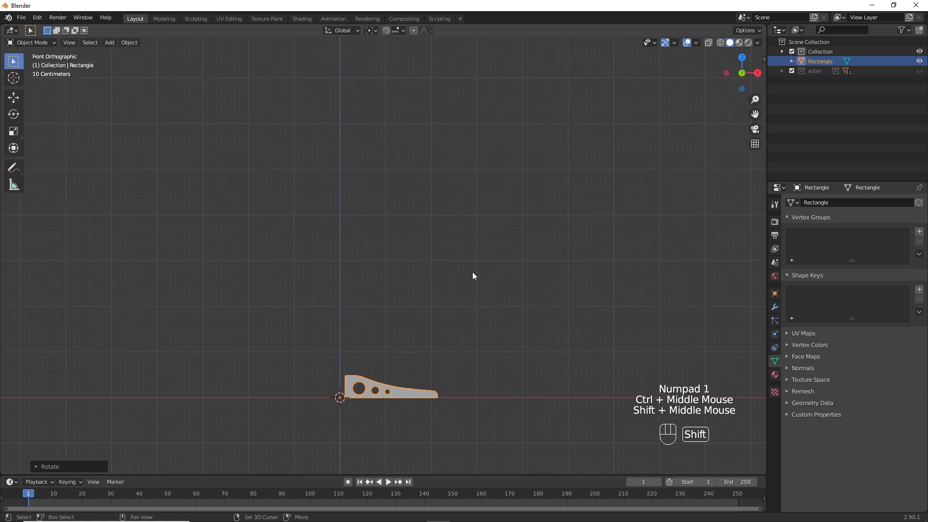
pyautogui.click(920, 70)
pyautogui.keyDown('ctrl'); pyautogui.moveTo(485, 162); pyautogui.dragTo(462, 296, button='middle'); pyautogui.keyUp('ctrl')
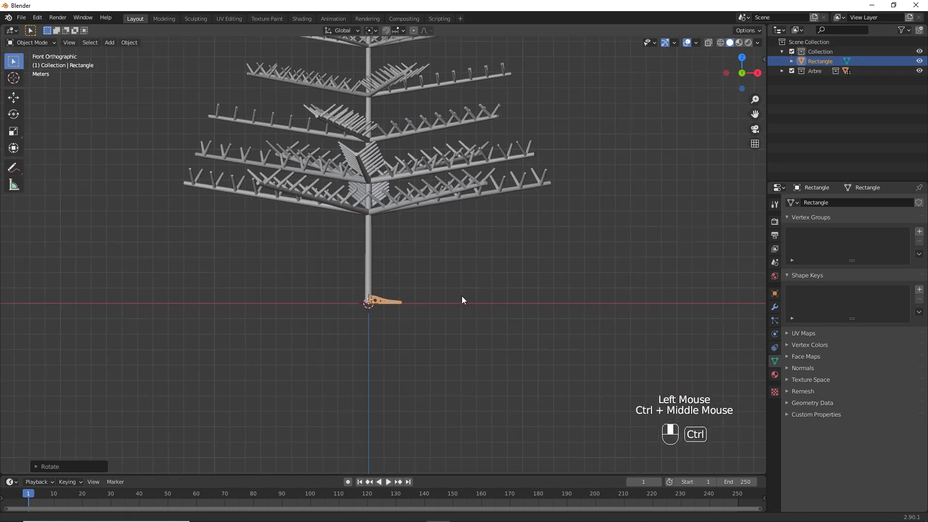
pyautogui.keyDown('shift'); pyautogui.moveTo(438, 234); pyautogui.dragTo(434, 331, button='middle'); pyautogui.keyUp('shift')
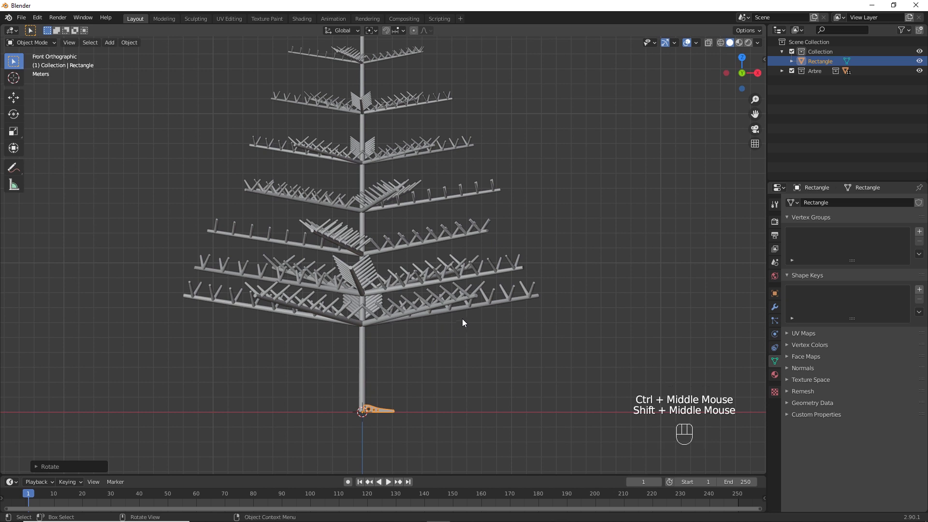
pyautogui.press('s')
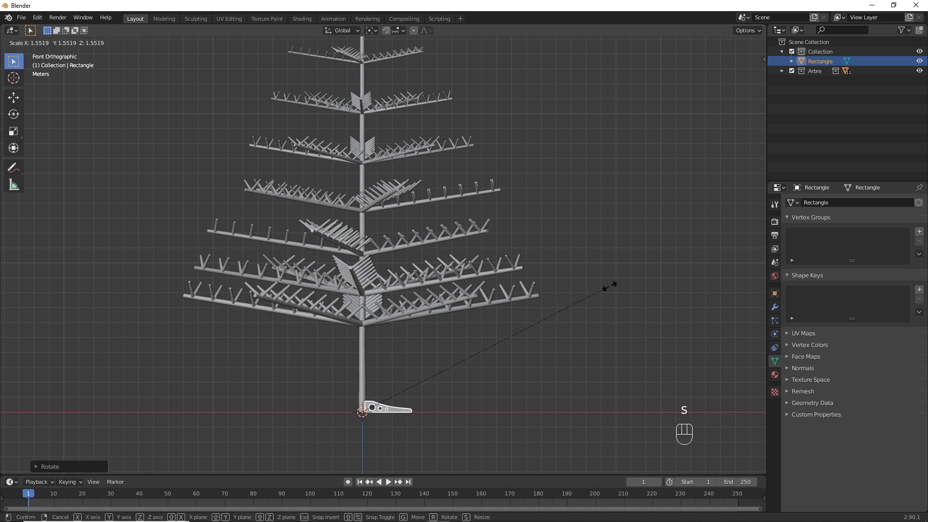
pyautogui.click(711, 238)
# - In Edit Mode, move the whole foot mesh about 0.11 m along X against the trunk and slightly up along Z onto the ground line
pyautogui.keyDown('shift'); pyautogui.moveTo(422, 382); pyautogui.dragTo(428, 299, button='middle'); pyautogui.keyUp('shift')
pyautogui.keyDown('ctrl'); pyautogui.moveTo(399, 309); pyautogui.dragTo(398, 235, button='middle'); pyautogui.keyUp('ctrl')
pyautogui.keyDown('shift'); pyautogui.moveTo(401, 307); pyautogui.dragTo(399, 215, button='middle'); pyautogui.keyUp('shift')
pyautogui.keyDown('ctrl'); pyautogui.moveTo(392, 283); pyautogui.dragTo(394, 226, button='middle'); pyautogui.keyUp('ctrl')
pyautogui.press('Tab')
pyautogui.press('a')
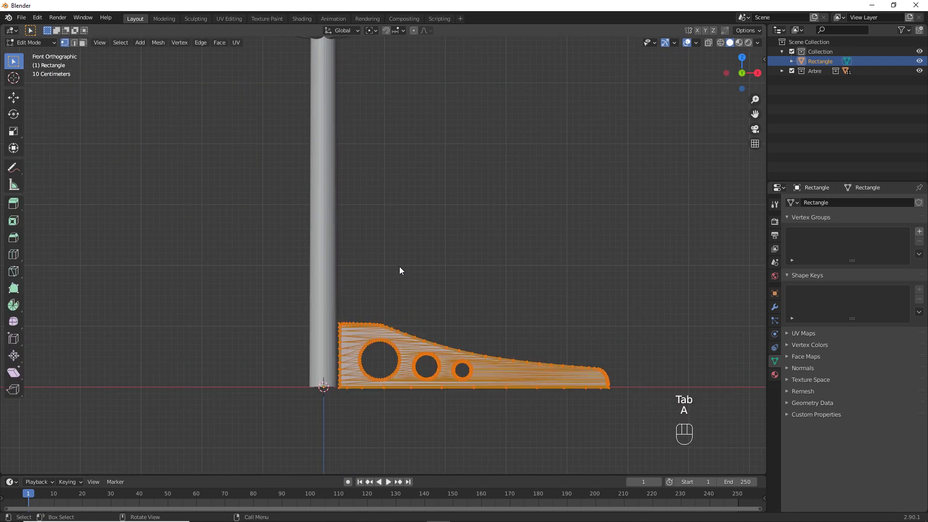
pyautogui.press('g')
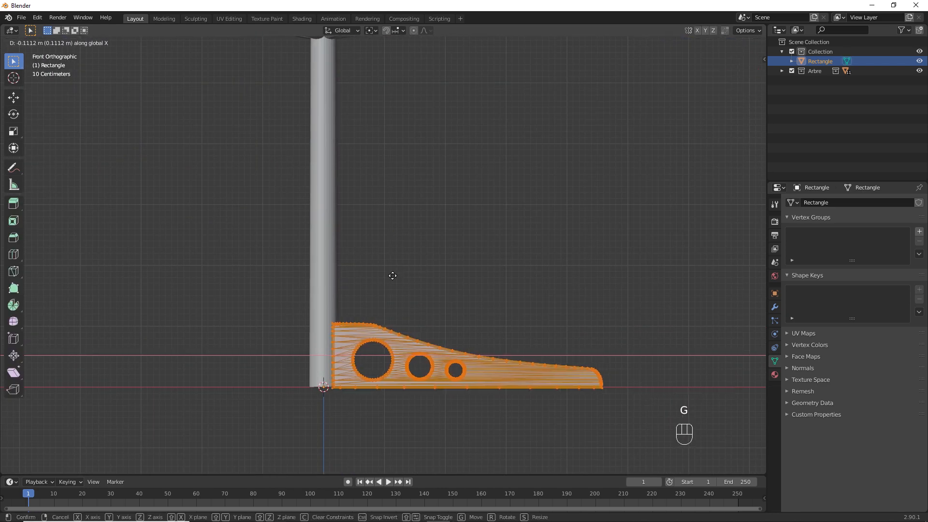
pyautogui.click(391, 271)
pyautogui.press('g')
pyautogui.press('z')
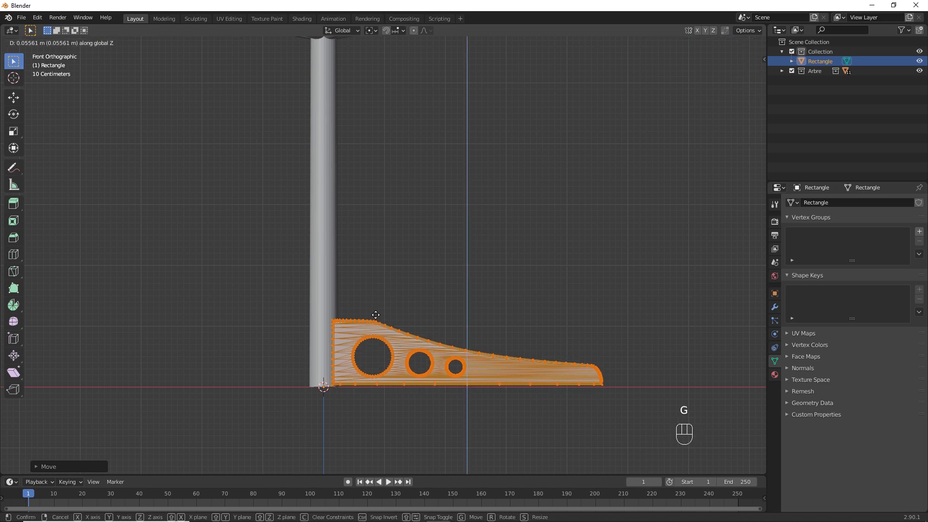
pyautogui.click(389, 312)
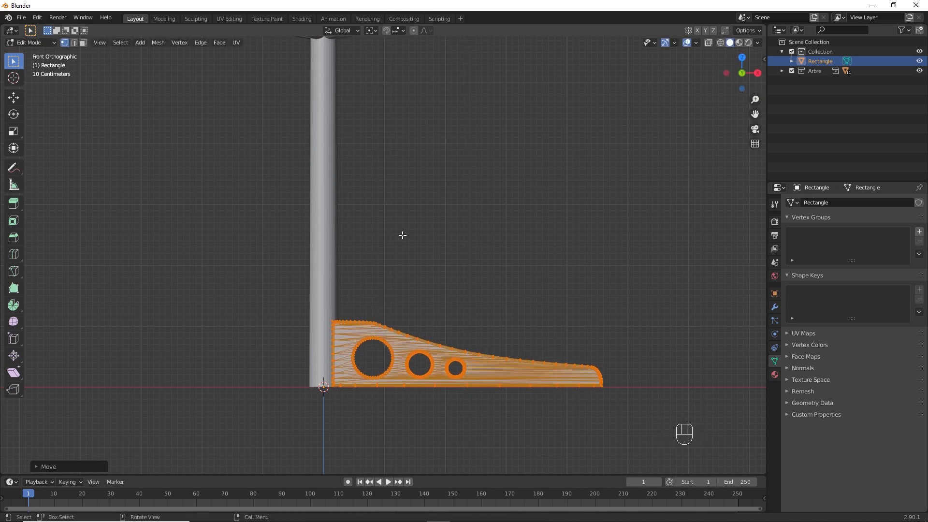
pyautogui.press('Tab')
# - Apply the foot piece's object transforms in Object Mode and keep the foot selected
pyautogui.keyDown('ctrl'); pyautogui.moveTo(430, 207); pyautogui.dragTo(420, 311, button='middle'); pyautogui.keyUp('ctrl')
pyautogui.moveTo(463, 237); pyautogui.dragTo(494, 272, button='middle')
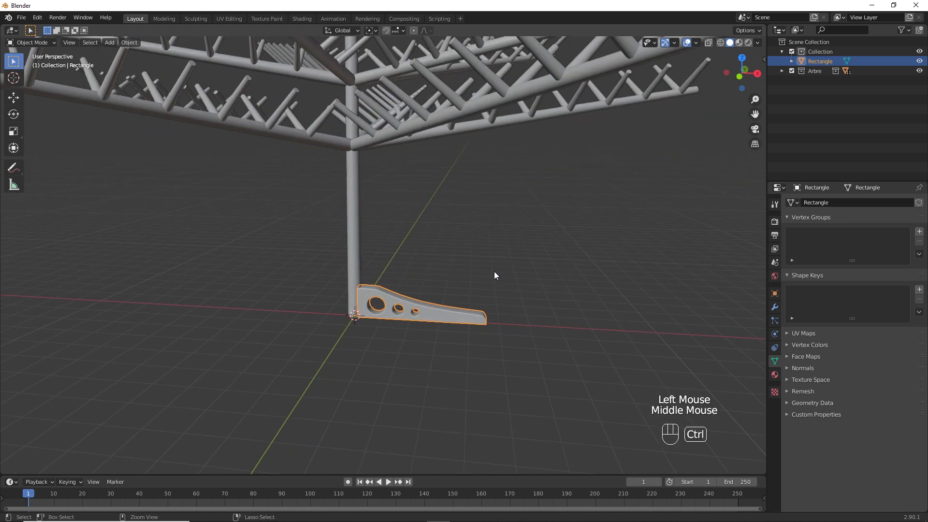
pyautogui.hotkey('ctrl', 'a')
pyautogui.click(581, 249)
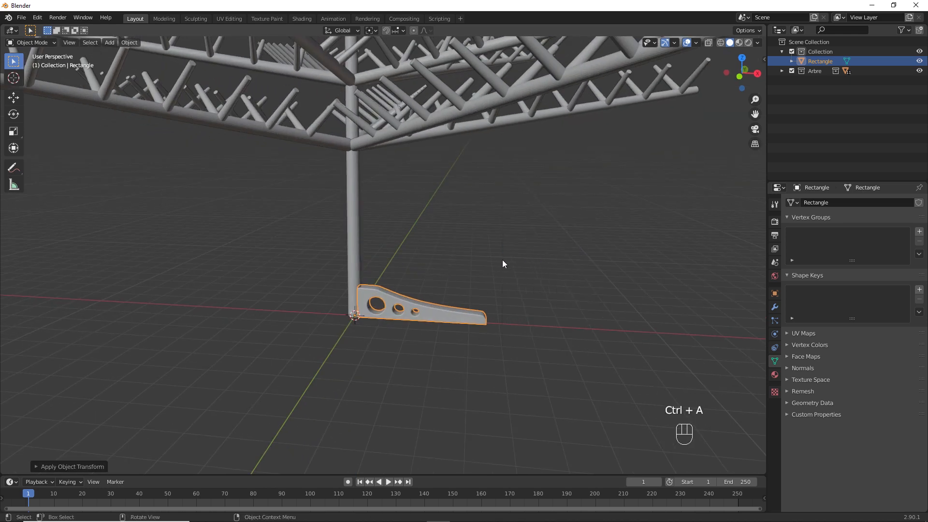
pyautogui.click(460, 299)
pyautogui.click(455, 315)
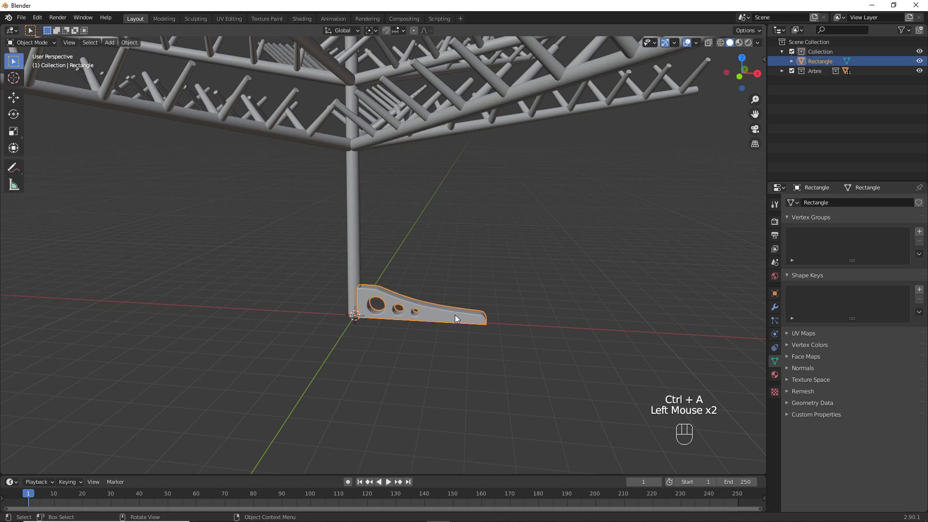
# - Add an Array modifier to the foot piece with a count of 3 and a relative X offset of 0
pyautogui.click(776, 307)
pyautogui.click(847, 202)
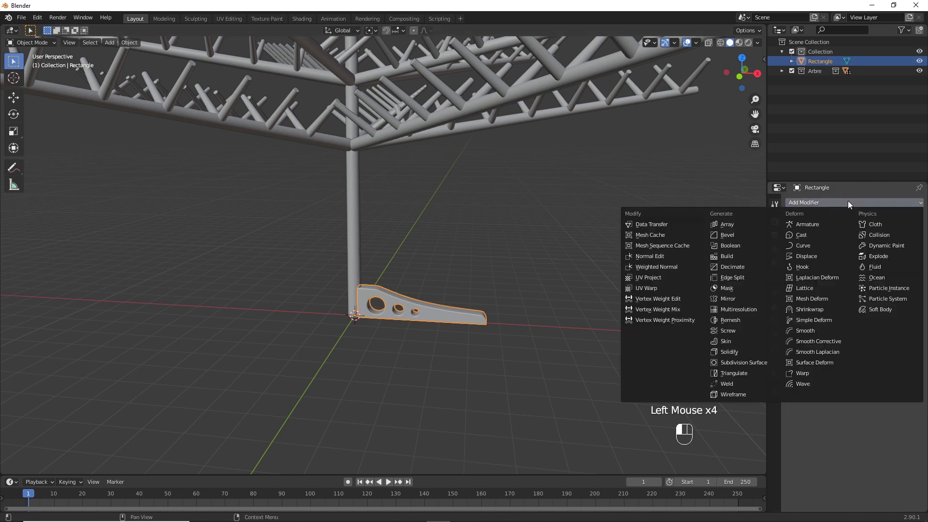
pyautogui.click(759, 227)
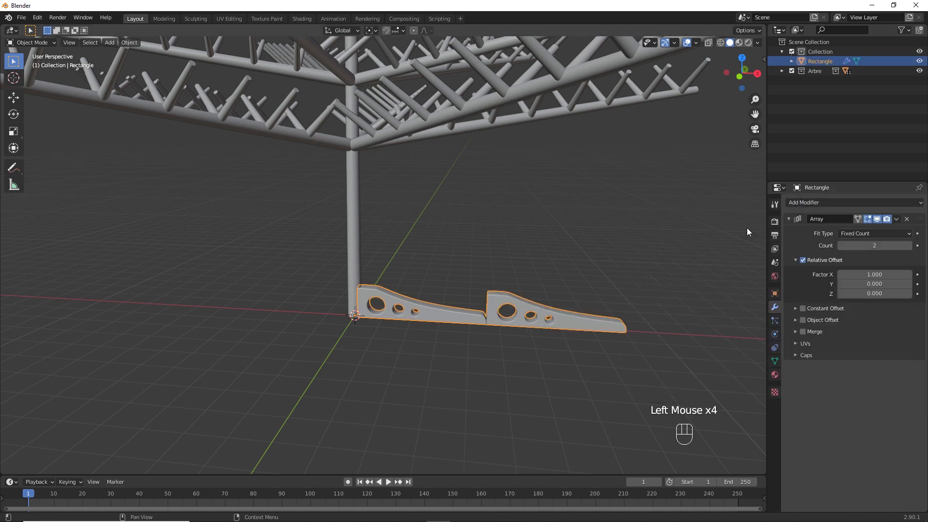
pyautogui.click(907, 246)
pyautogui.click(873, 274)
pyautogui.write('0')
pyautogui.press('Return')
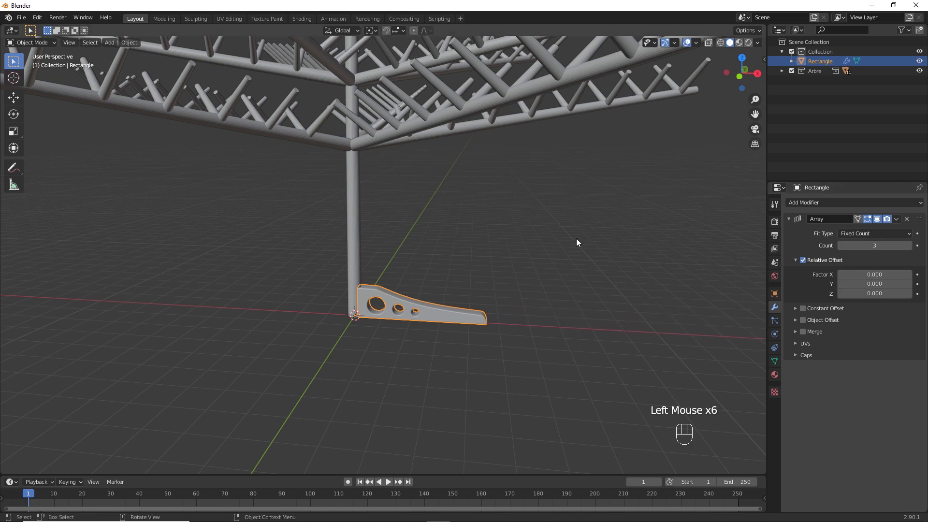
# - Add a Plain Axes empty at the base of the trunk
pyautogui.click(487, 234)
pyautogui.hotkey('shift', 'a')
pyautogui.moveTo(470, 331)
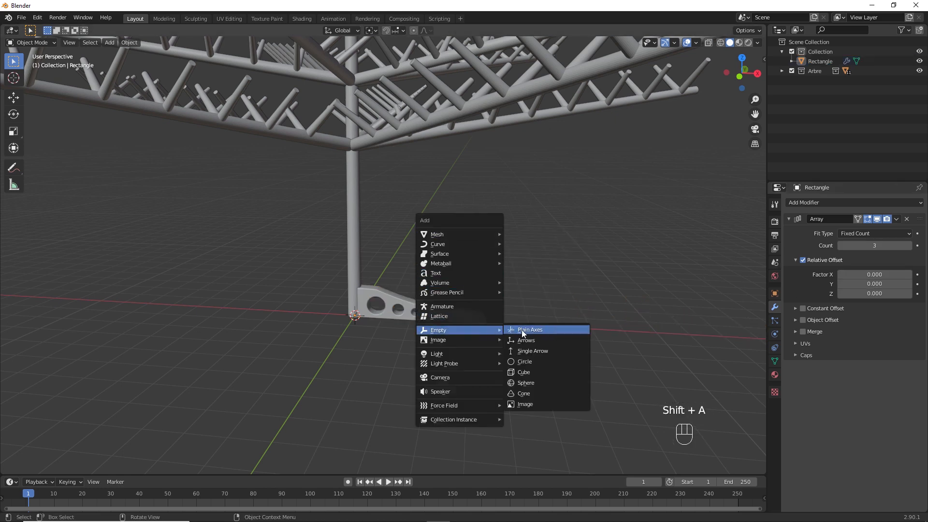
pyautogui.click(522, 332)
# - Enable Object Offset in the foot's Array modifier and pick the Empty as the offset object
pyautogui.click(449, 308)
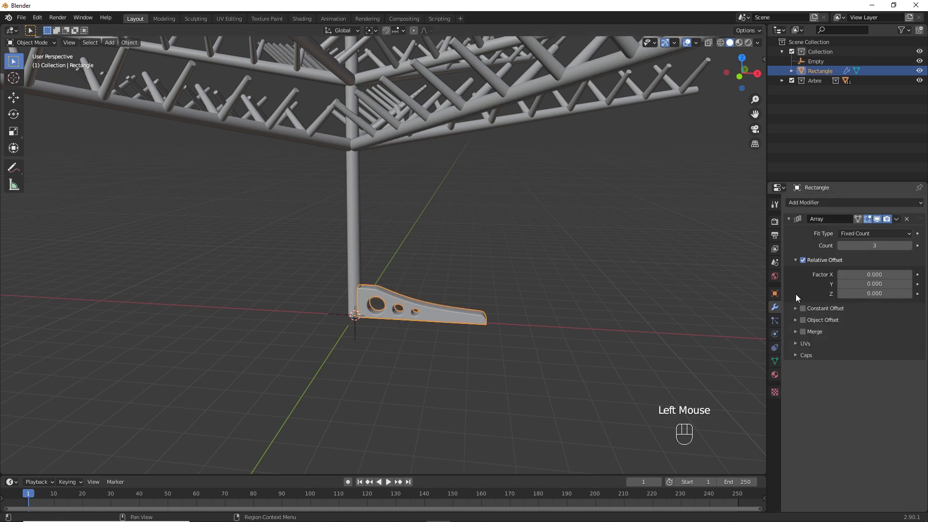
pyautogui.click(803, 320)
pyautogui.click(796, 320)
pyautogui.click(907, 334)
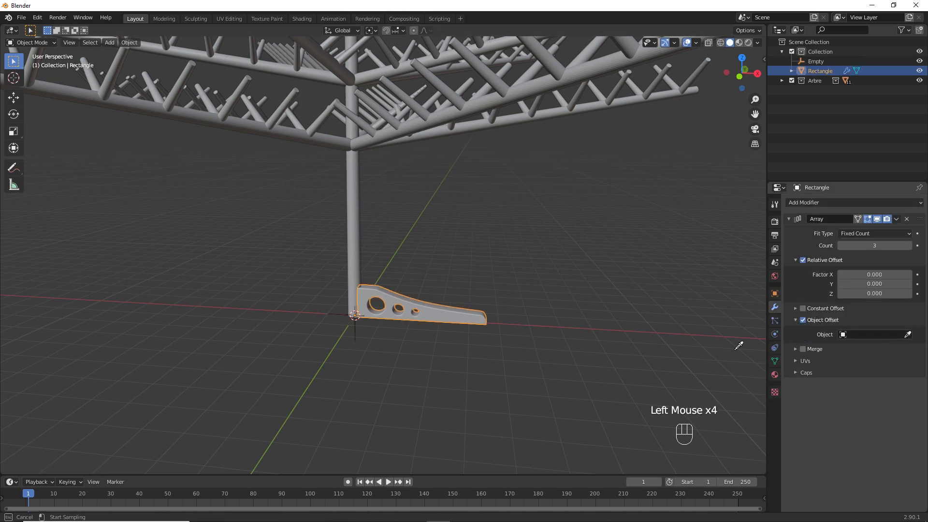
pyautogui.click(357, 326)
# - Rotate the Empty so the three arrayed feet spread evenly around the trunk
pyautogui.press('r')
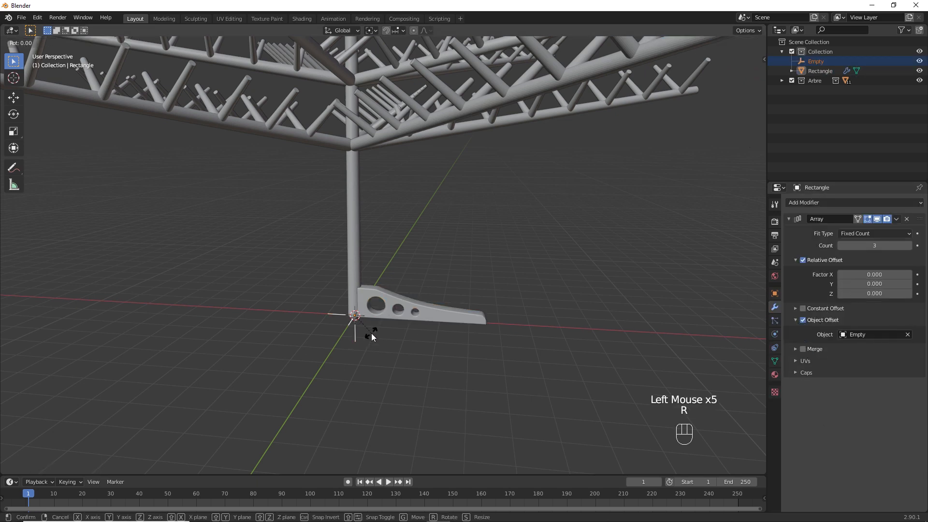
pyautogui.click(401, 305)
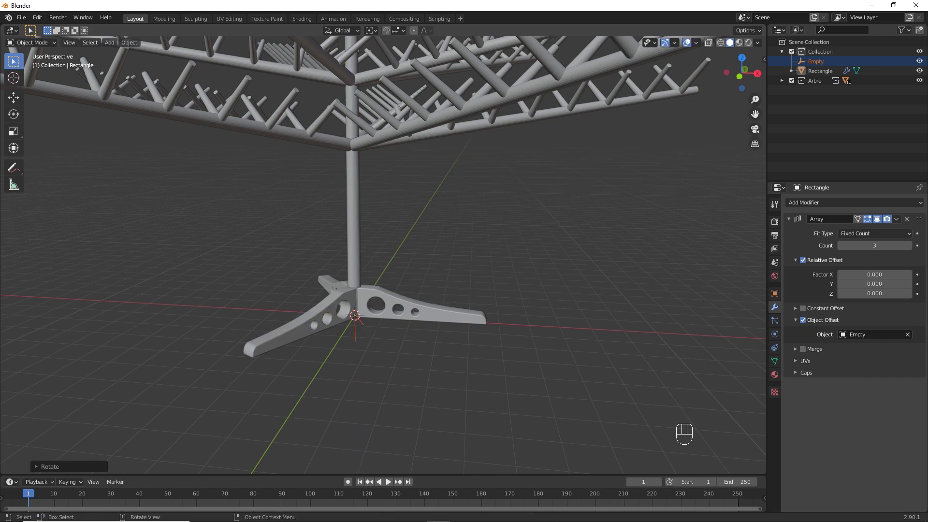
# - Thin the feet by scaling them to about 0.76 along global Y, and apply all transforms
pyautogui.click(401, 305)
pyautogui.moveTo(401, 305); pyautogui.dragTo(334, 324, button='middle')
pyautogui.moveTo(311, 297); pyautogui.dragTo(379, 303, button='middle')
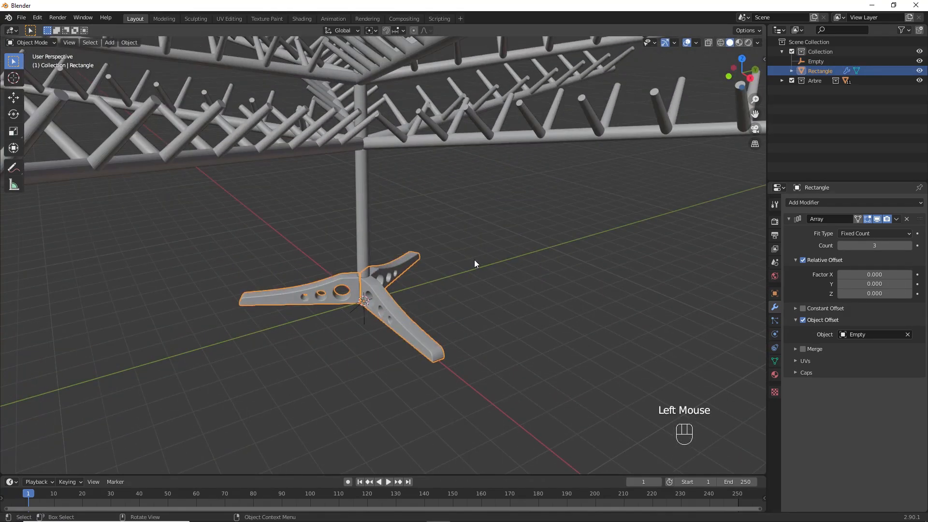
pyautogui.press('s')
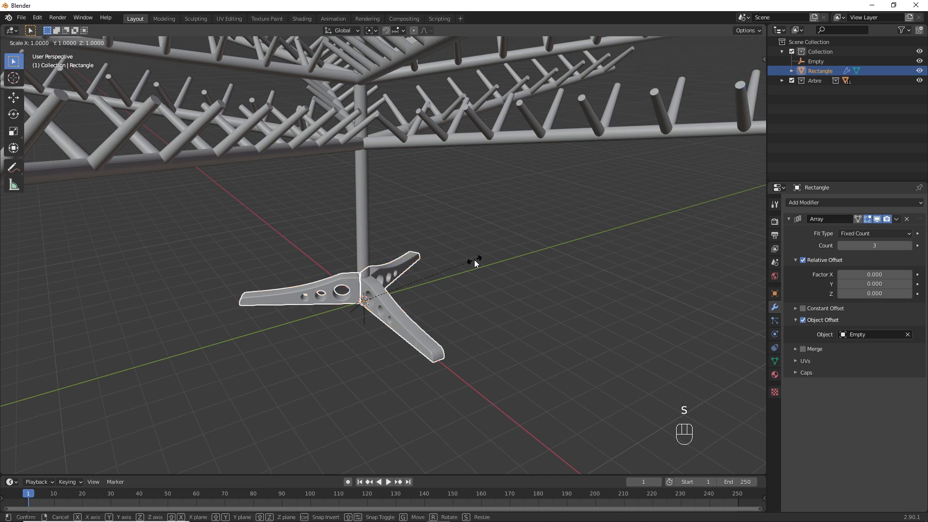
pyautogui.press('y')
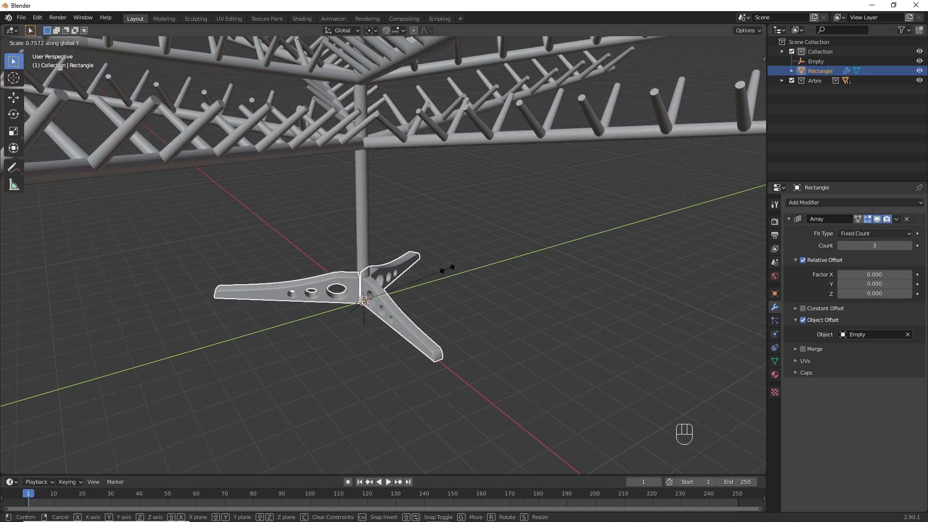
pyautogui.click(447, 267)
pyautogui.hotkey('ctrl', 'a')
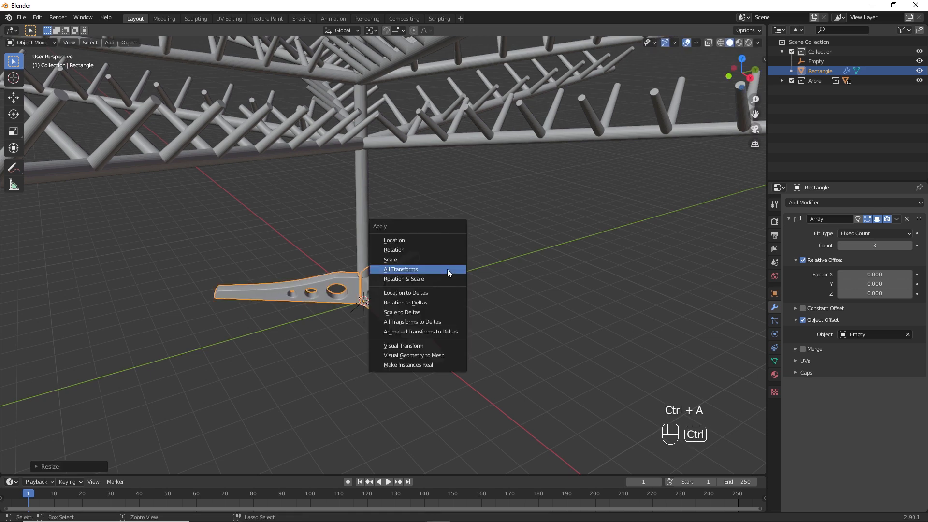
pyautogui.click(448, 269)
pyautogui.click(433, 295)
# - Apply the Array modifier on the feet
pyautogui.moveTo(433, 295)
pyautogui.mouseDown(button='middle')
pyautogui.moveTo(429, 323)
pyautogui.moveTo(478, 304)
pyautogui.moveTo(462, 286)
pyautogui.moveTo(413, 315)
pyautogui.moveTo(433, 314)
pyautogui.moveTo(435, 295)
pyautogui.mouseUp(button='middle')
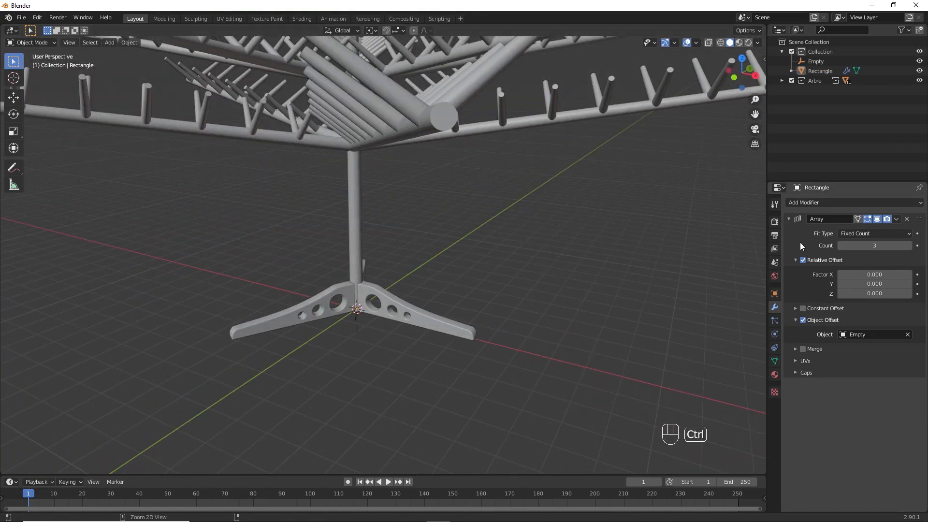
pyautogui.hotkey('ctrl', 'a')
pyautogui.keyDown('ctrl'); pyautogui.moveTo(454, 279); pyautogui.dragTo(498, 302, button='middle'); pyautogui.keyUp('ctrl')
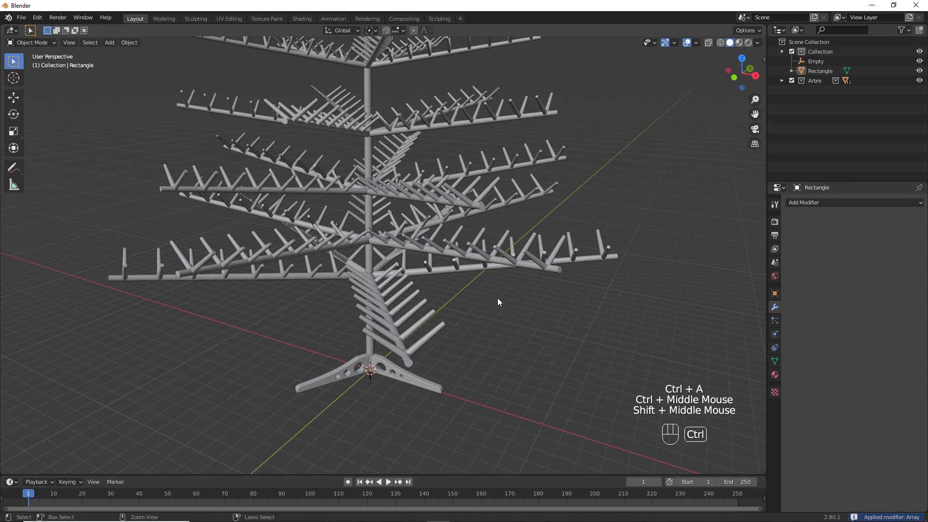
# - Create a new material on the feet and name it BrancheMat
pyautogui.click(419, 380)
pyautogui.moveTo(484, 338); pyautogui.dragTo(491, 315, button='middle')
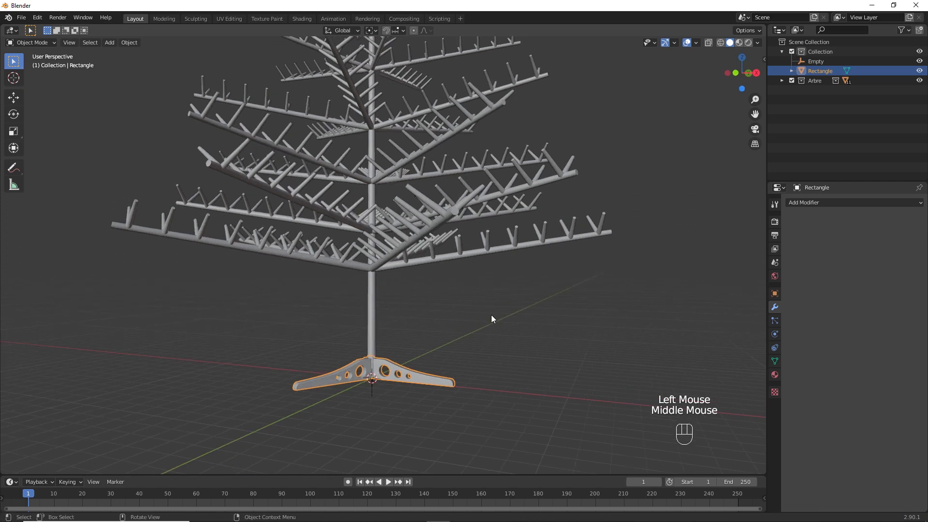
pyautogui.click(775, 373)
pyautogui.click(860, 245)
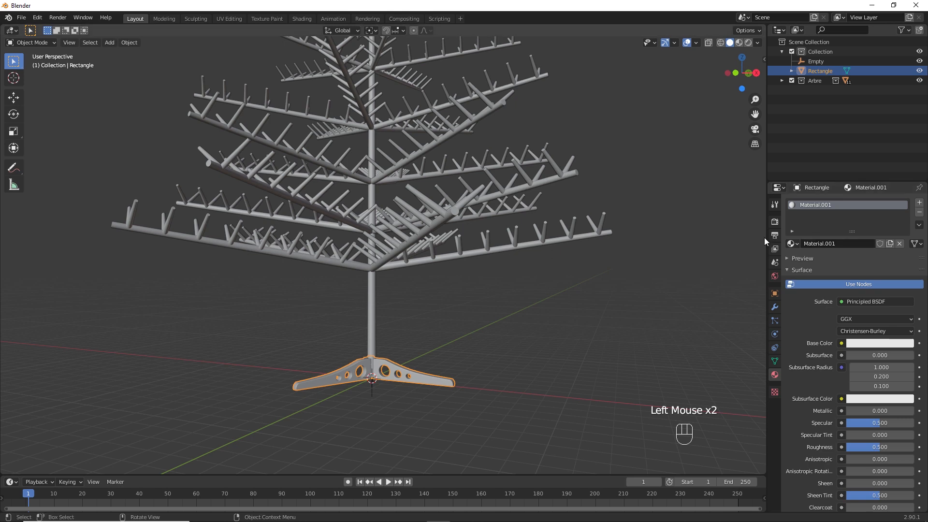
pyautogui.click(846, 245)
pyautogui.write('Branc')
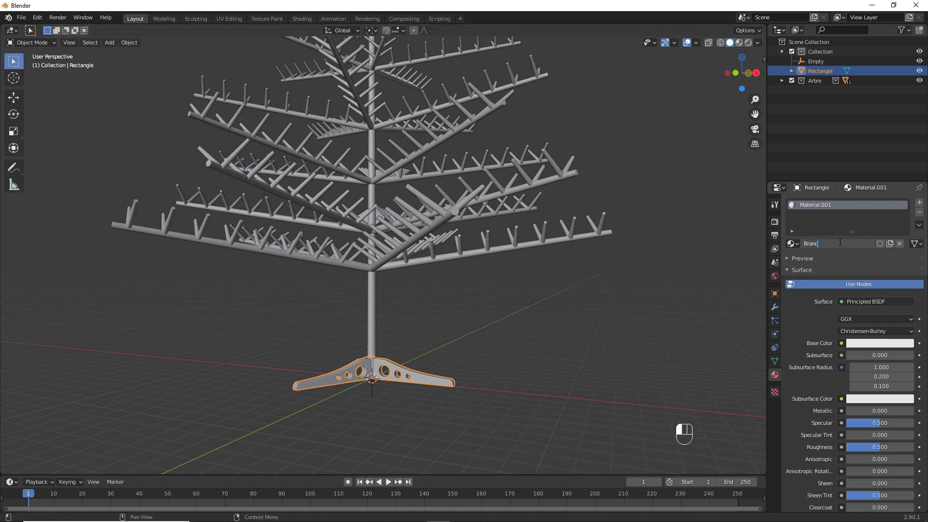
pyautogui.write('heMat')
pyautogui.press('Return')
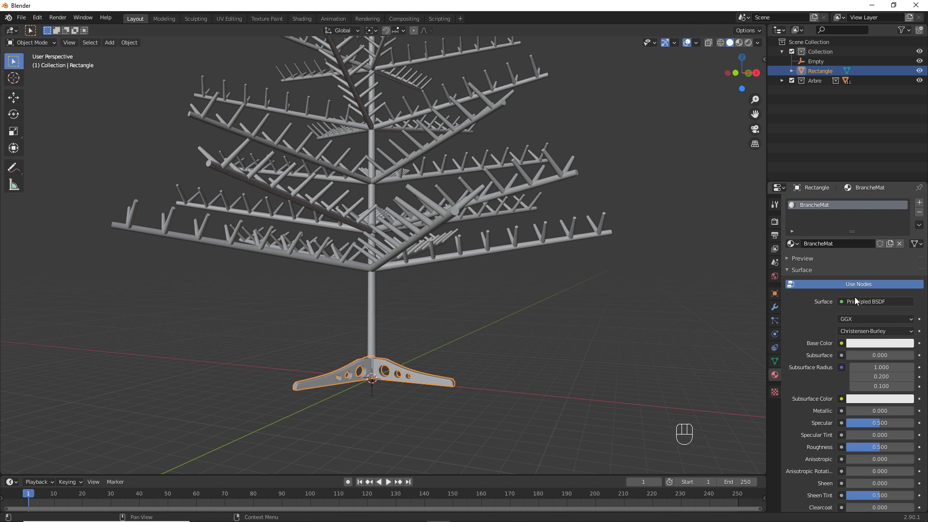
# - Set BrancheMat's base color to dark green and switch the viewport to Material Preview shading
pyautogui.click(867, 342)
pyautogui.moveTo(866, 232); pyautogui.dragTo(832, 222)
pyautogui.moveTo(906, 221); pyautogui.dragTo(907, 254)
pyautogui.press('z')
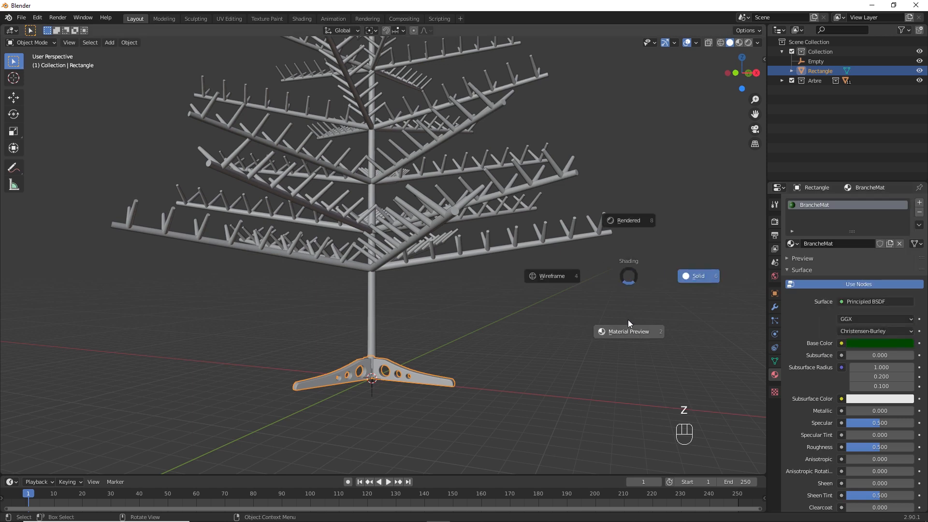
pyautogui.click(628, 326)
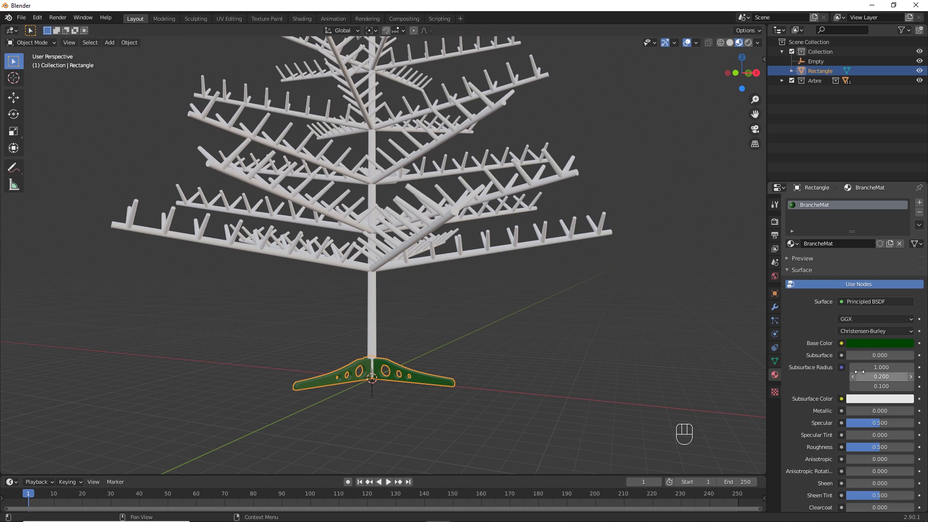
# - Set BrancheMat's specular to 0.25 and its roughness to 0.75
pyautogui.click(879, 424)
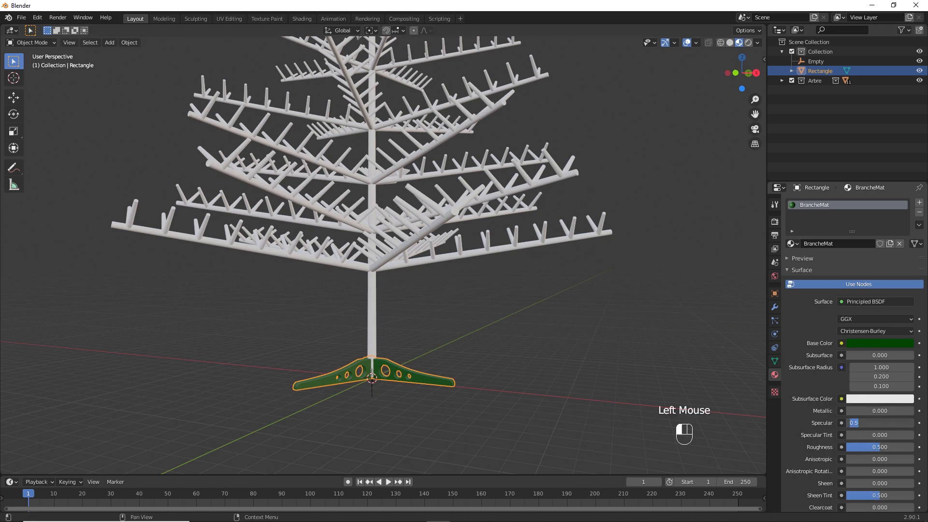
pyautogui.press('Return')
pyautogui.click(874, 448)
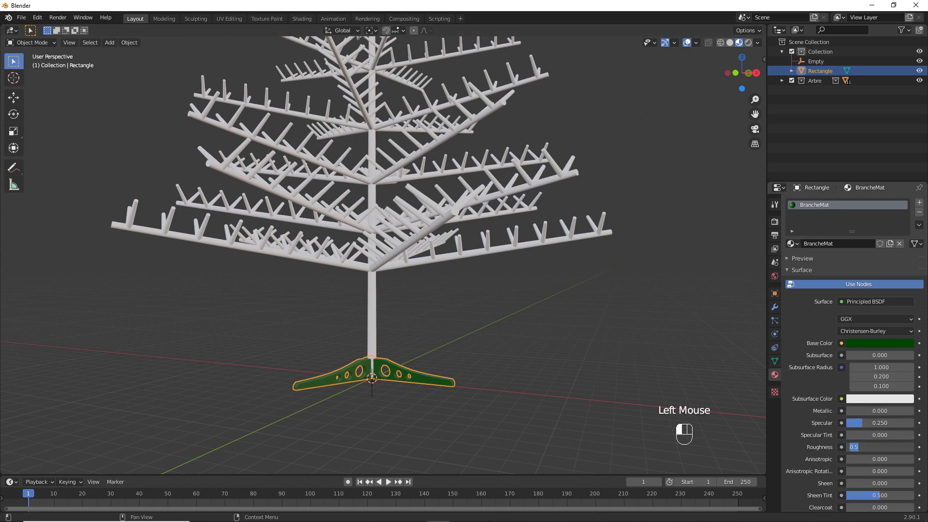
pyautogui.press('Return')
pyautogui.click(455, 307)
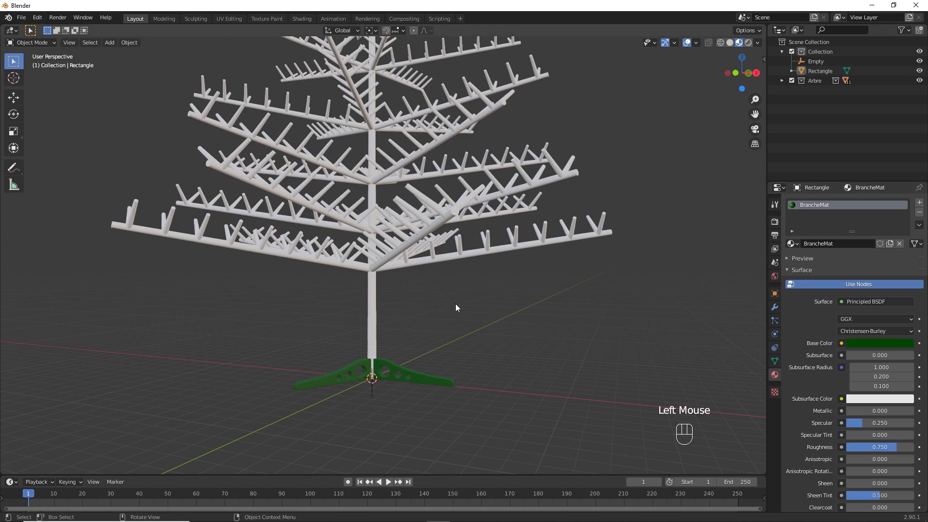
# - Select the whole tree with the feet as active object and link the feet's material to all tree parts
pyautogui.keyDown('ctrl'); pyautogui.moveTo(462, 276); pyautogui.dragTo(463, 295, button='middle'); pyautogui.keyUp('ctrl')
pyautogui.keyDown('shift'); pyautogui.moveTo(463, 295); pyautogui.dragTo(476, 425, button='middle'); pyautogui.keyUp('shift')
pyautogui.keyDown('shift'); pyautogui.moveTo(488, 379); pyautogui.dragTo(485, 400, button='middle'); pyautogui.keyUp('shift')
pyautogui.moveTo(180, 48); pyautogui.dragTo(533, 357)
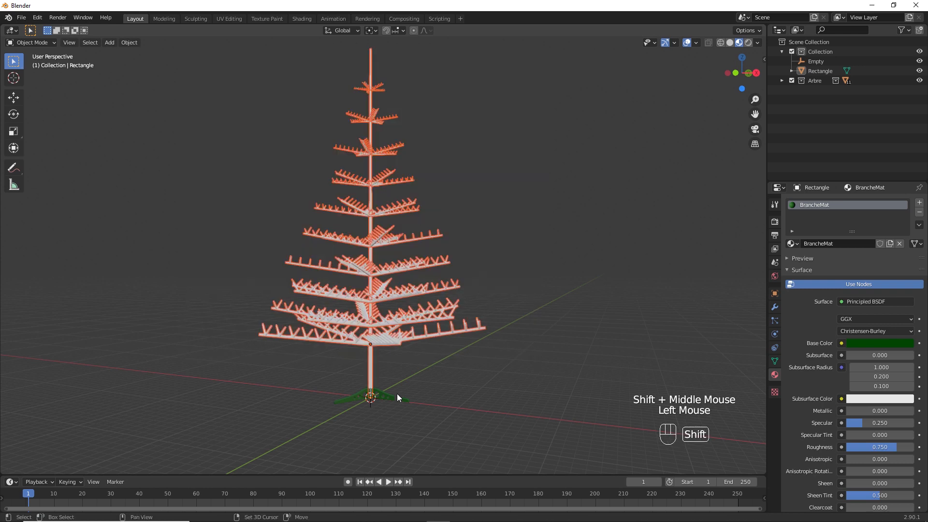
pyautogui.keyDown('shift'); pyautogui.click(397, 396); pyautogui.keyUp('shift')
pyautogui.hotkey('ctrl', 'l')
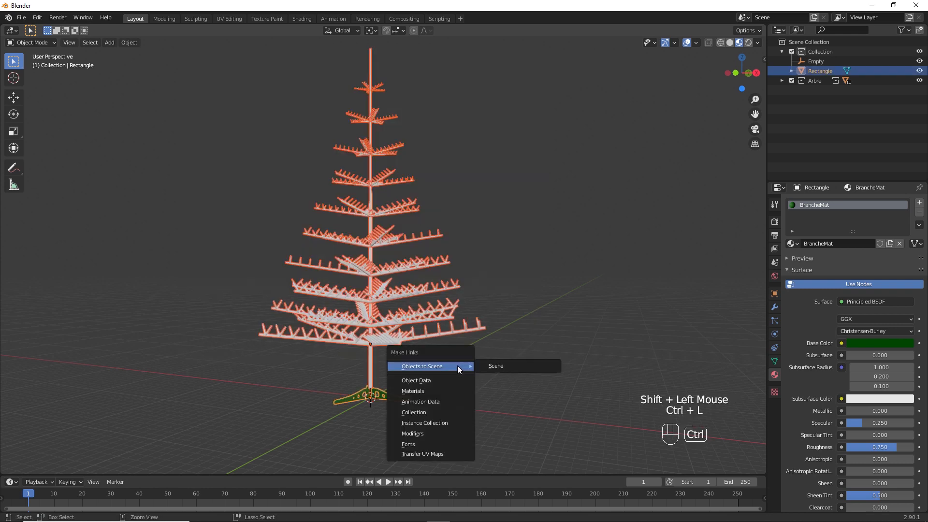
pyautogui.click(440, 388)
pyautogui.click(498, 329)
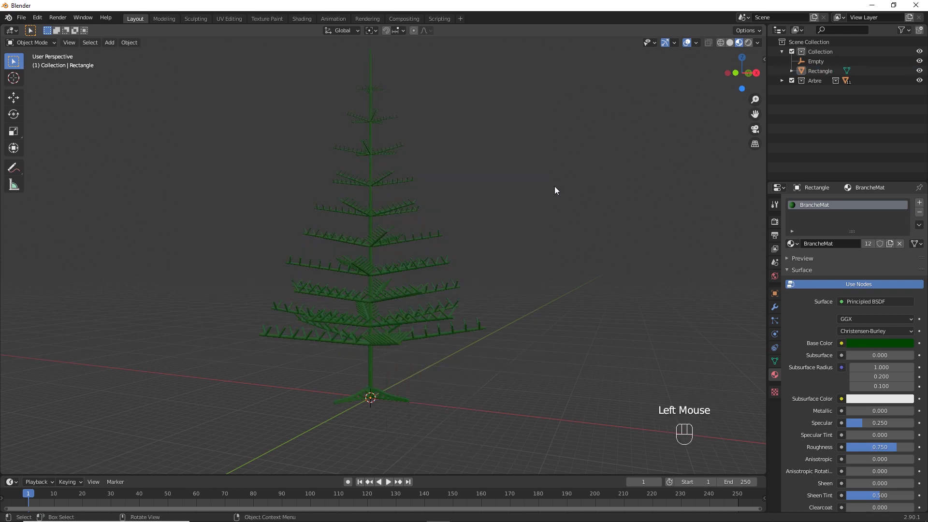
# - Delete the Empty from the scene and rename the Rectangle object as Pieds
pyautogui.click(801, 65)
pyautogui.press('x')
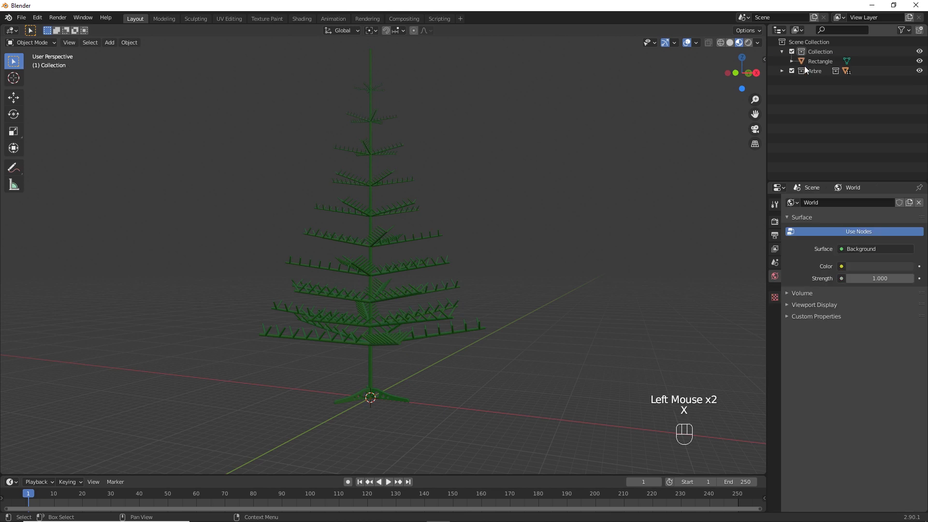
pyautogui.doubleClick(822, 60)
pyautogui.write('Pieds')
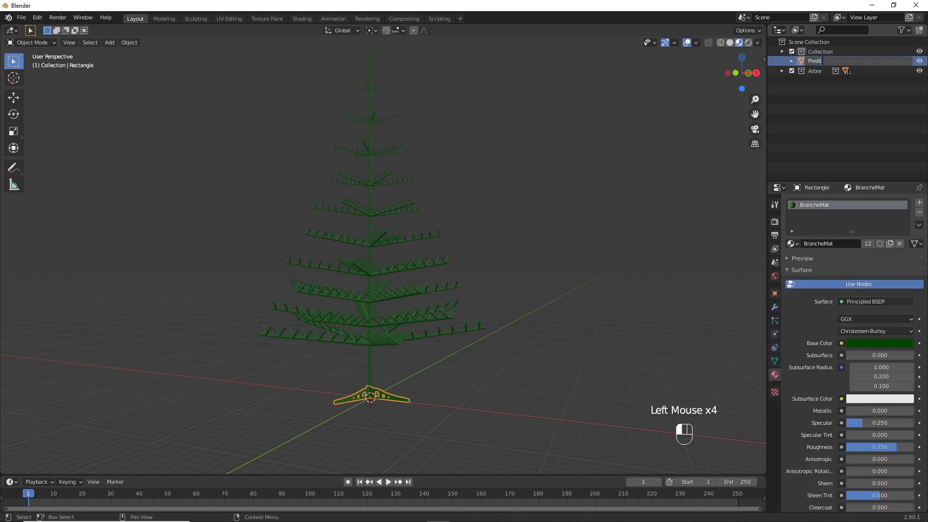
pyautogui.press('Return')
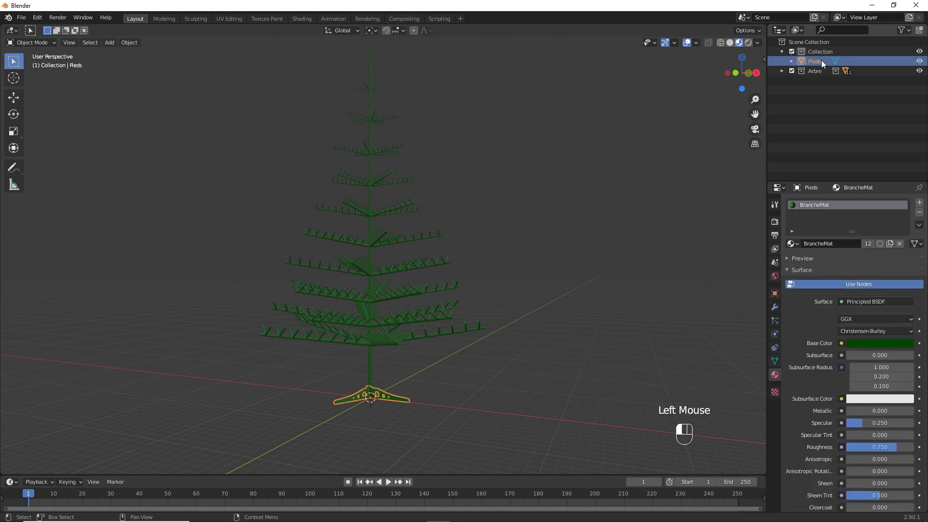
# - Move the Pieds object into the Arbre collection and hide that collection
pyautogui.moveTo(822, 60); pyautogui.dragTo(819, 69)
pyautogui.keyDown('shift'); pyautogui.moveTo(505, 187); pyautogui.dragTo(497, 214, button='middle'); pyautogui.keyUp('shift')
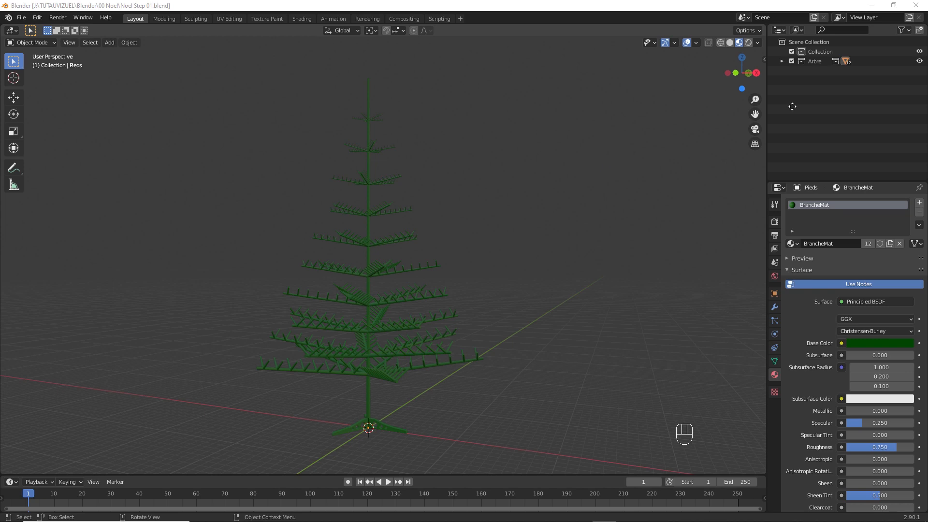
pyautogui.click(920, 61)
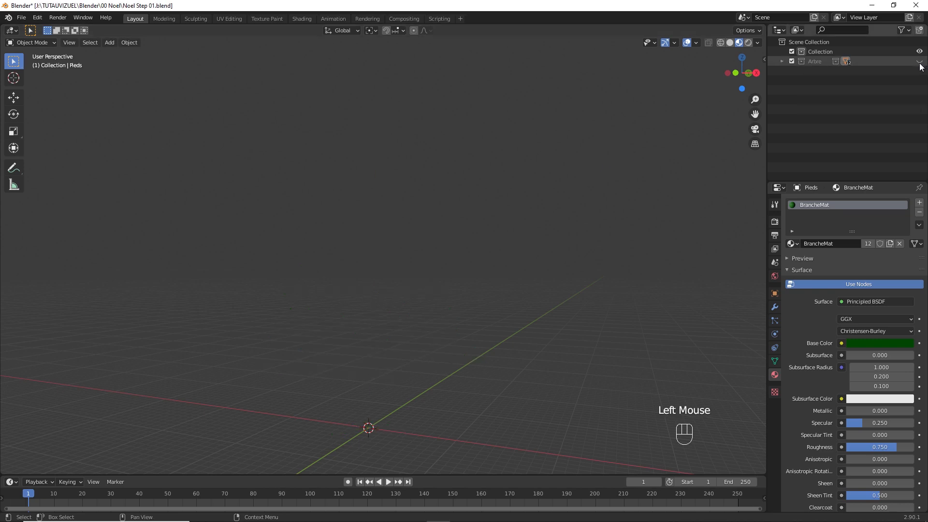
# - Add a UV sphere at the origin and open its mesh for editing in solid shading
pyautogui.hotkey('shift', 'a')
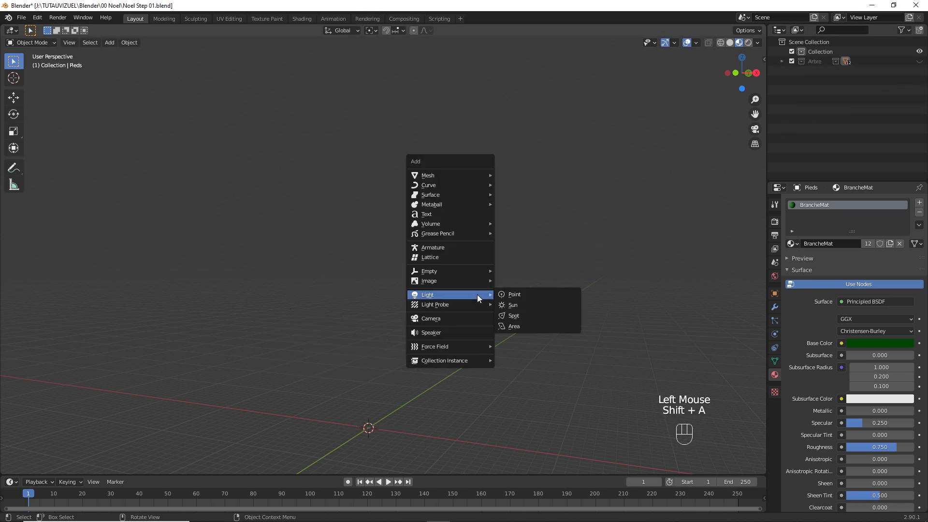
pyautogui.moveTo(460, 174)
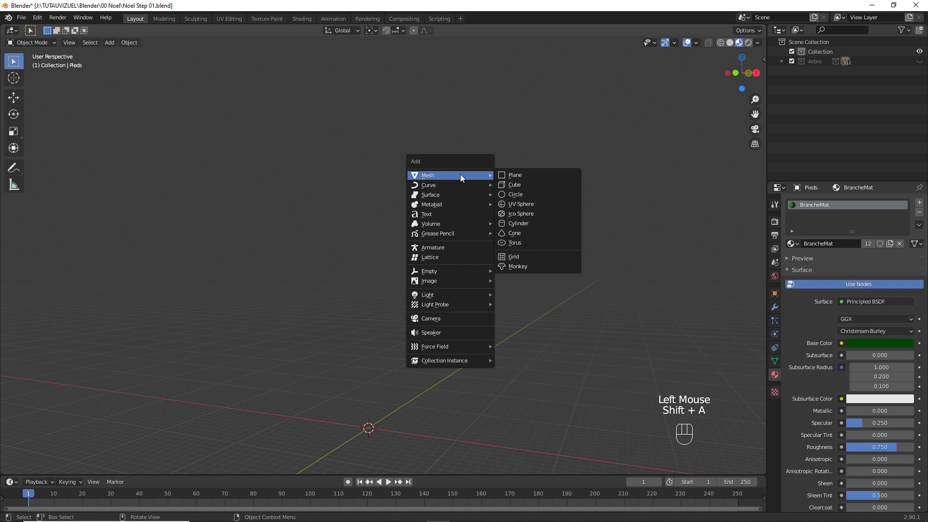
pyautogui.click(530, 204)
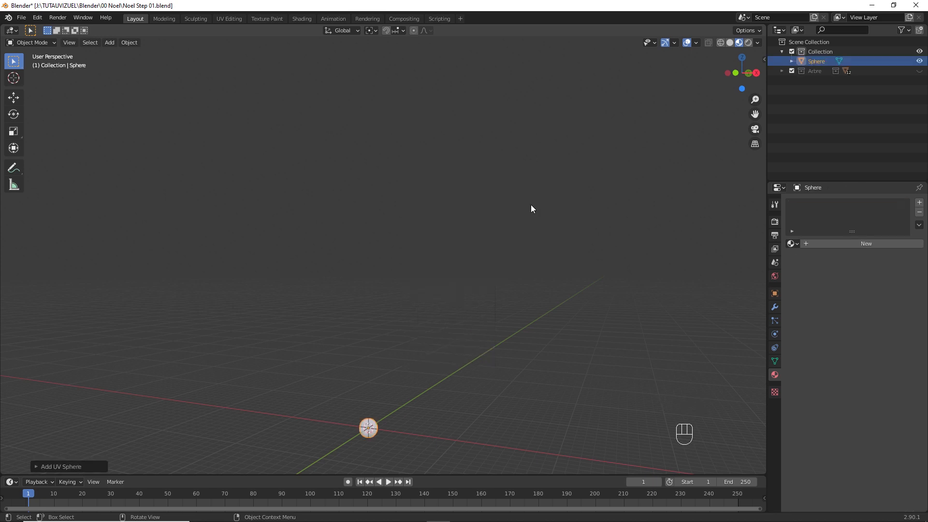
pyautogui.press('KP_Decimal')
pyautogui.moveTo(461, 239); pyautogui.dragTo(467, 278, button='middle')
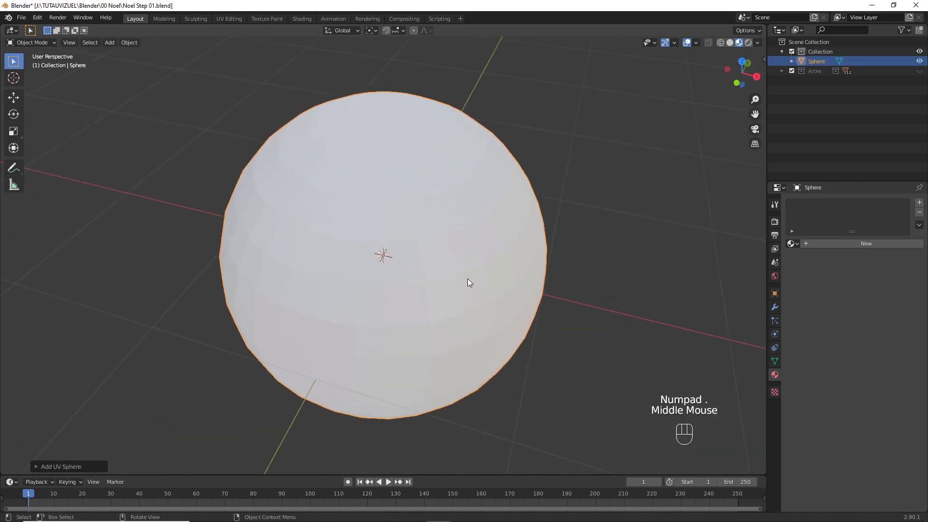
pyautogui.press('Tab')
pyautogui.press('z')
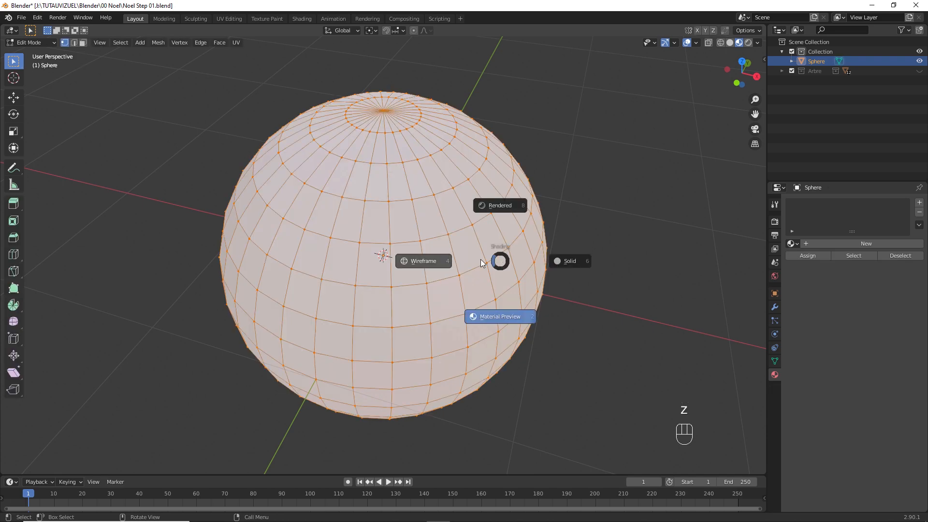
# - Select the triangular faces around the sphere's top pole, scale them as one cap and shift it along Z
pyautogui.moveTo(423, 155); pyautogui.dragTo(400, 130, button='middle')
pyautogui.press('3')
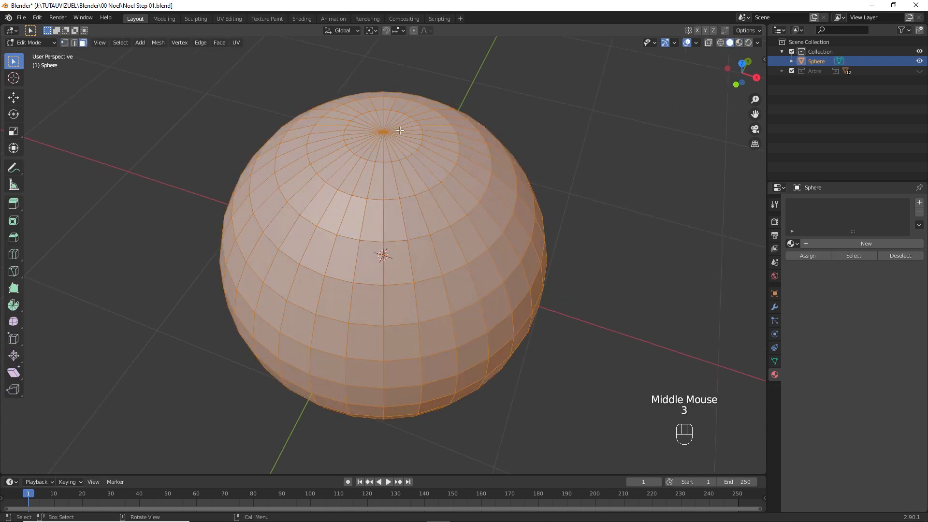
pyautogui.click(506, 103)
pyautogui.press('c')
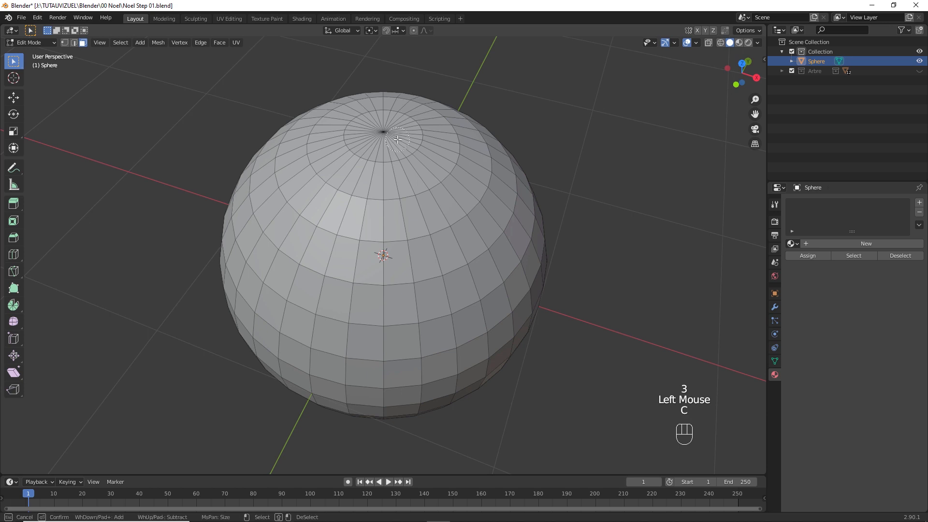
pyautogui.click(385, 132)
pyautogui.press('Escape')
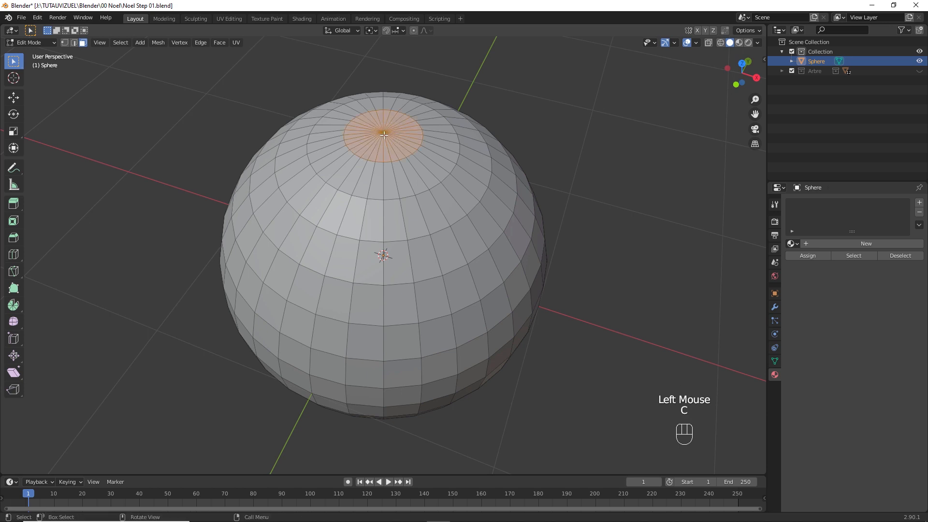
pyautogui.press('s')
pyautogui.click(408, 131)
pyautogui.moveTo(409, 131); pyautogui.dragTo(421, 193, button='middle')
pyautogui.press('g')
pyautogui.press('z')
pyautogui.click(399, 119)
# - Extrude the top cap upward about 0.38 m to form the ornament's neck and adjust the scale of its top faces
pyautogui.press('e')
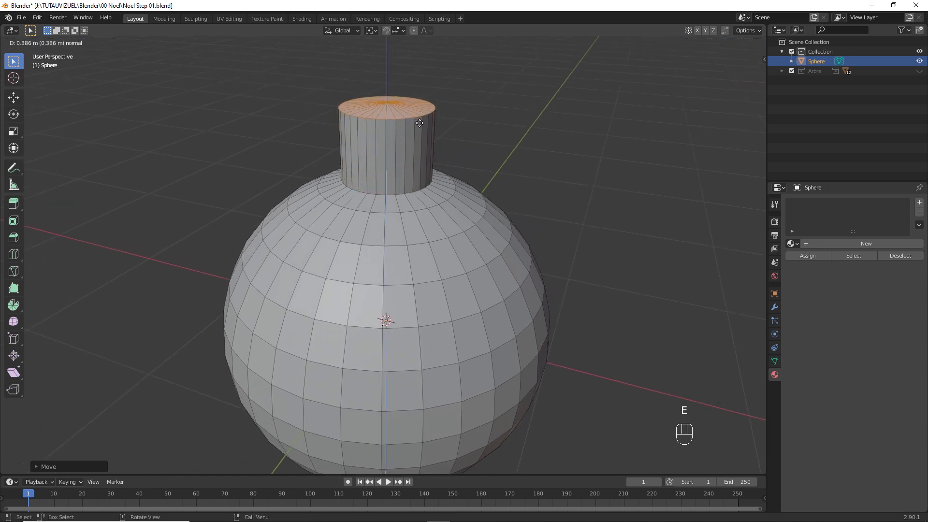
pyautogui.click(420, 125)
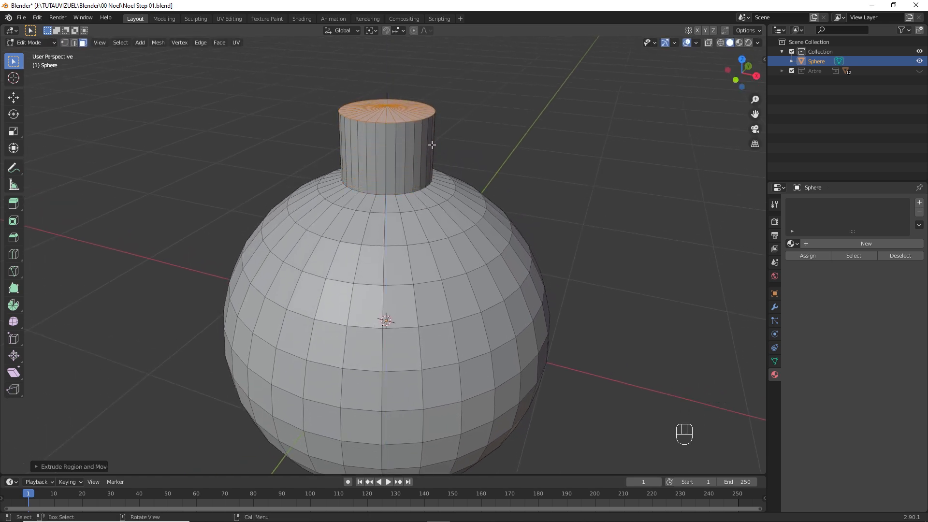
pyautogui.press('s')
pyautogui.click(432, 145)
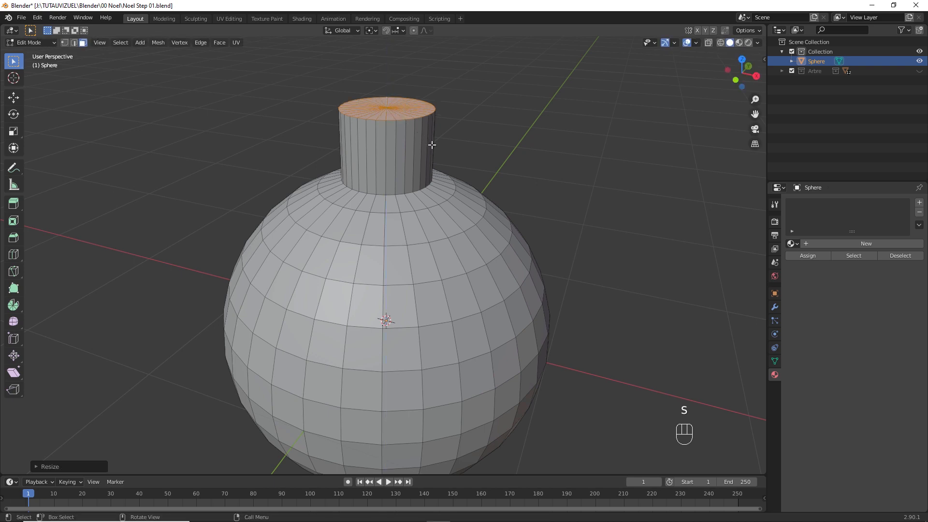
# - Bevel the edge loop around the neck's top rim with two segments
pyautogui.moveTo(424, 106); pyautogui.dragTo(428, 198, button='middle')
pyautogui.press('2')
pyautogui.keyDown('alt'); pyautogui.click(428, 198); pyautogui.keyUp('alt')
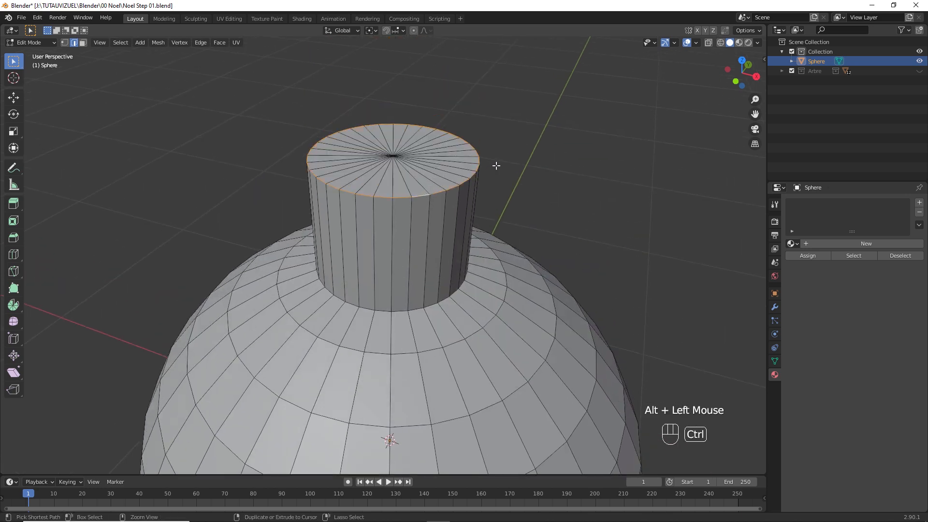
pyautogui.hotkey('ctrl', 'b')
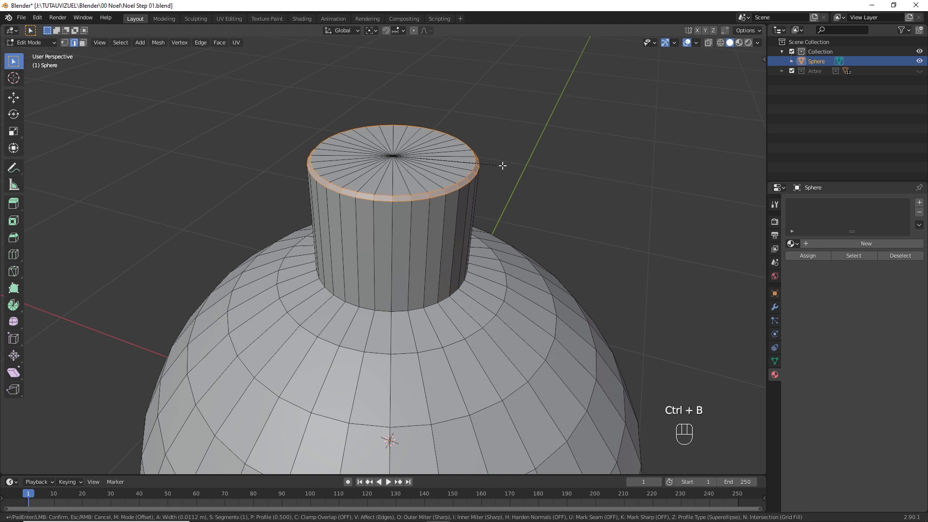
pyautogui.scroll(1, 504, 166)
pyautogui.click(504, 166)
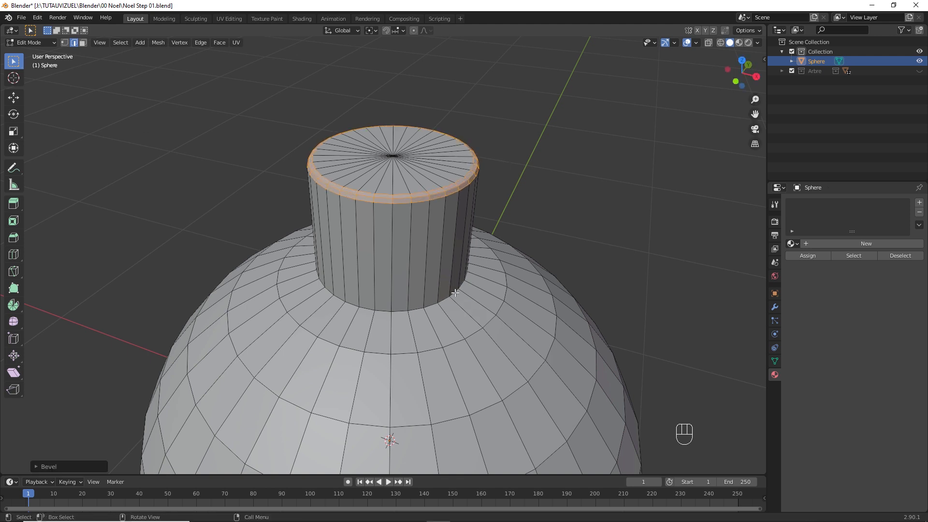
# - Bevel the edge loop where the neck meets the sphere with two segments
pyautogui.keyDown('alt'); pyautogui.click(445, 298); pyautogui.keyUp('alt')
pyautogui.hotkey('ctrl', 'b')
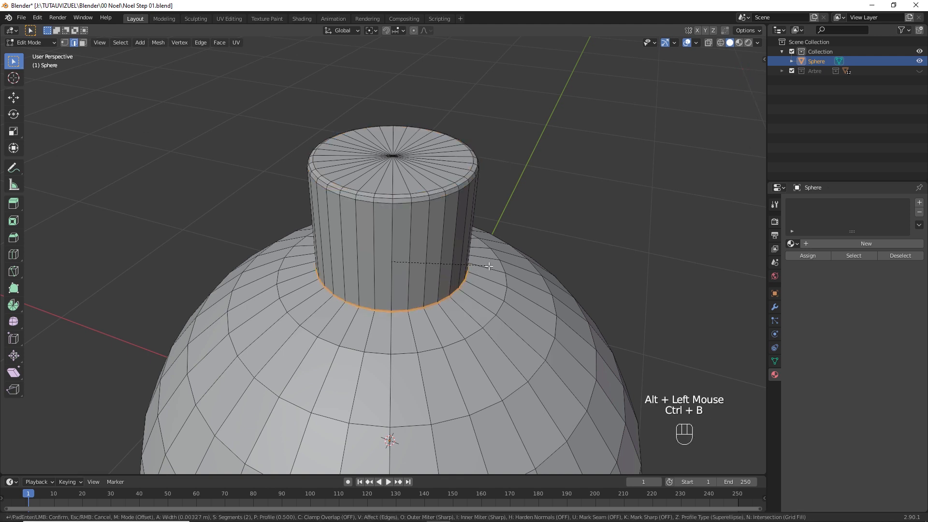
pyautogui.click(441, 253)
# - Select all the neck's faces in X-ray view, duplicate them in place and scale the copy up by about 1.07
pyautogui.moveTo(441, 253)
pyautogui.mouseDown(button='middle')
pyautogui.moveTo(445, 229)
pyautogui.moveTo(445, 244)
pyautogui.mouseUp(button='middle')
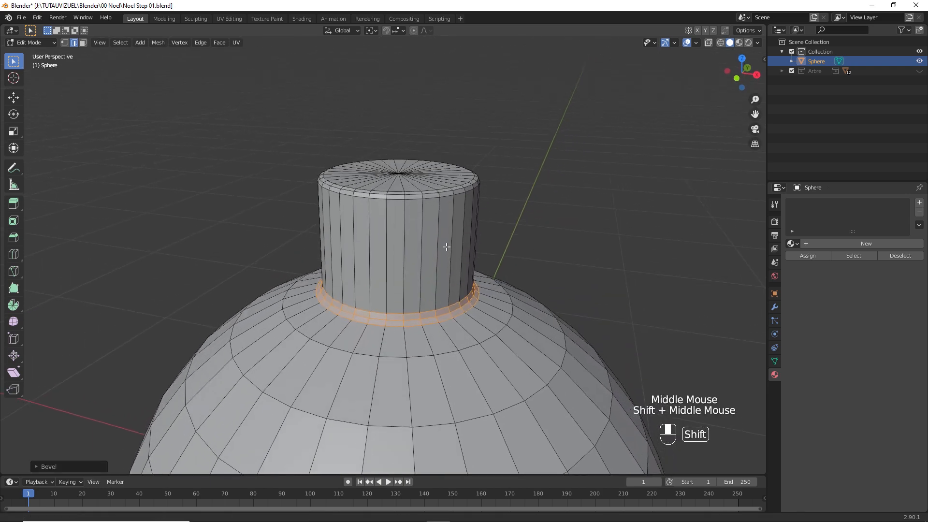
pyautogui.hotkey('alt', 'z')
pyautogui.press('3')
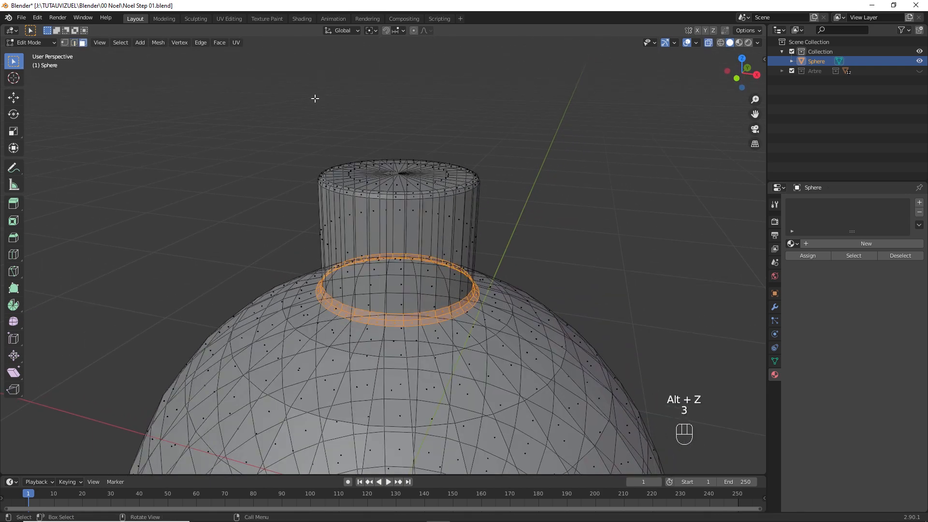
pyautogui.moveTo(315, 95); pyautogui.dragTo(279, 108, button='middle')
pyautogui.moveTo(279, 107); pyautogui.dragTo(515, 233)
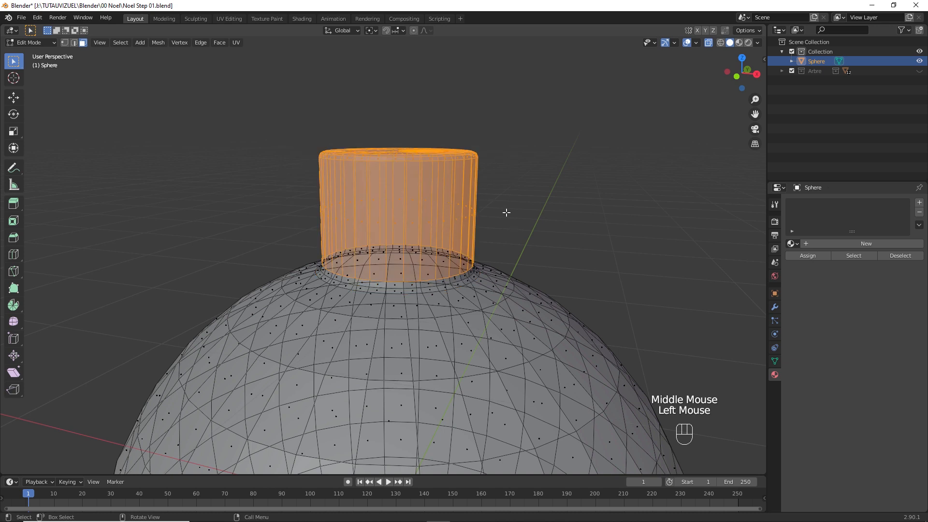
pyautogui.hotkey('shift', 'd')
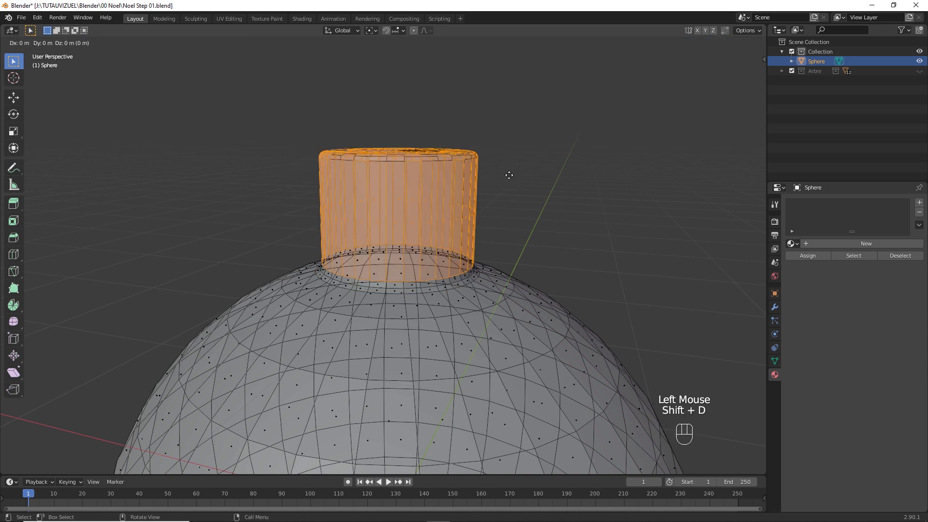
pyautogui.press('s')
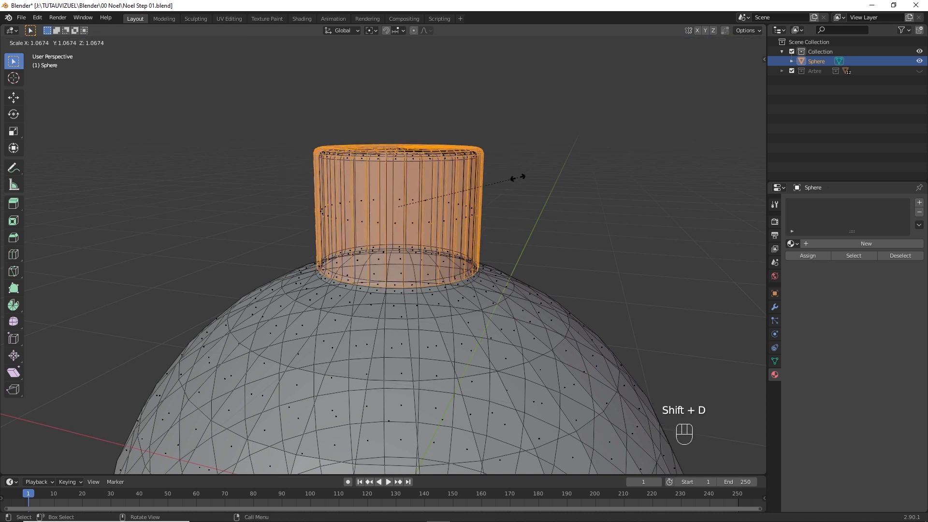
pyautogui.click(516, 175)
# - Nudge the duplicated neck faces into position and scale them up by about 1.02
pyautogui.moveTo(516, 176); pyautogui.dragTo(467, 199, button='middle')
pyautogui.press('g')
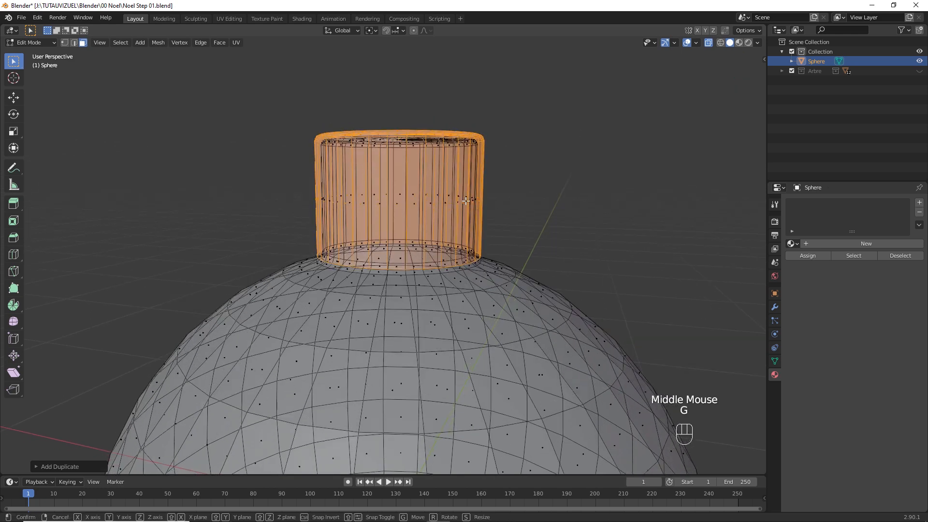
pyautogui.click(500, 190)
pyautogui.press('s')
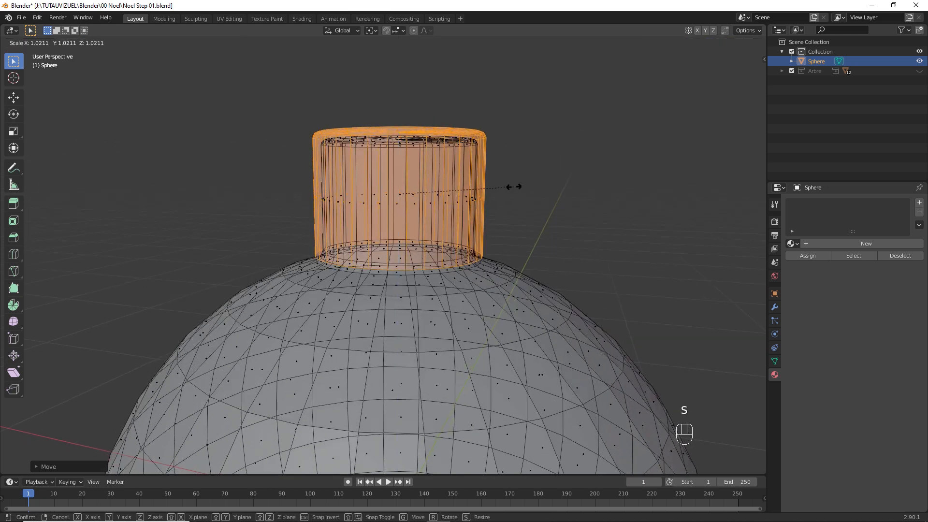
pyautogui.click(511, 189)
# - Separate the duplicated neck faces into their own object and hide the original sphere
pyautogui.press('p')
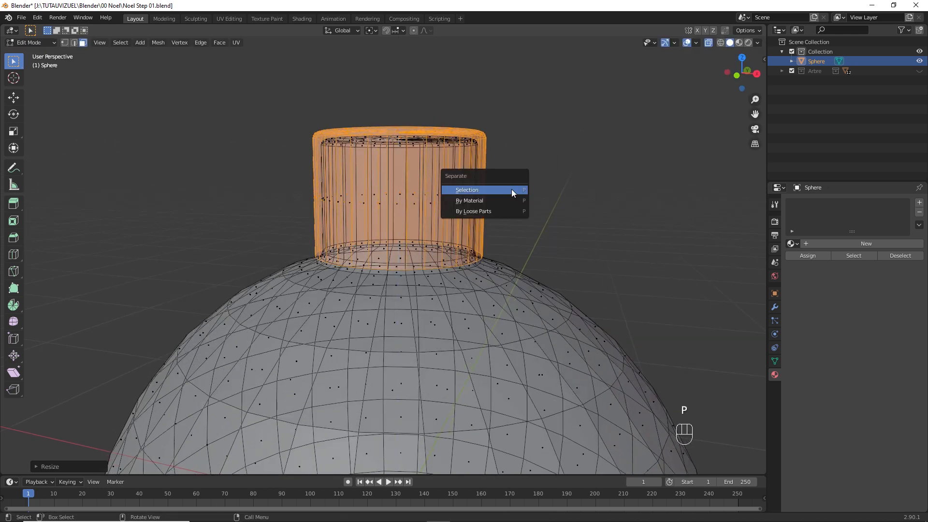
pyautogui.click(512, 190)
pyautogui.press('Tab')
pyautogui.click(491, 302)
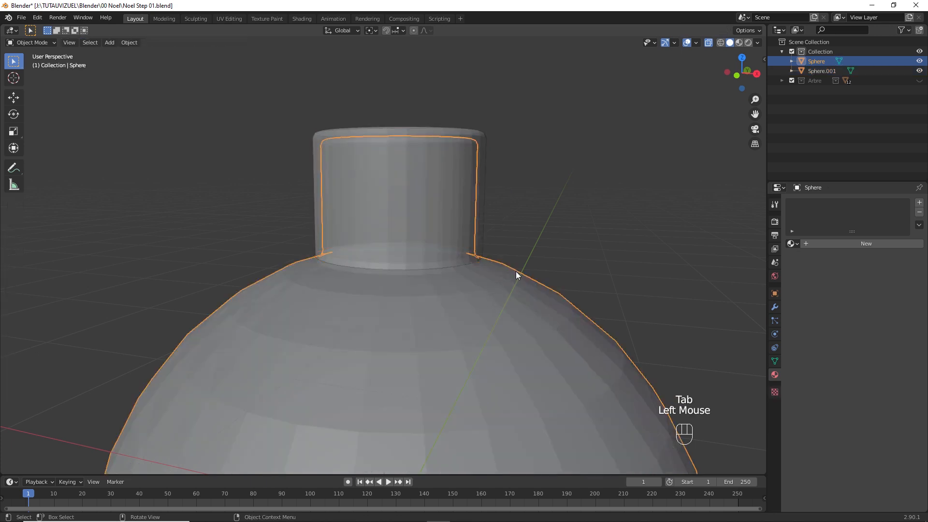
pyautogui.press('h')
# - On the separated cap, select every other vertex of the bottom ring with Checker Deselect and raise them along Z into a zigzag edge
pyautogui.moveTo(458, 205); pyautogui.dragTo(431, 265, button='middle')
pyautogui.click(439, 216)
pyautogui.press('KP_Decimal')
pyautogui.press('Tab')
pyautogui.press('1')
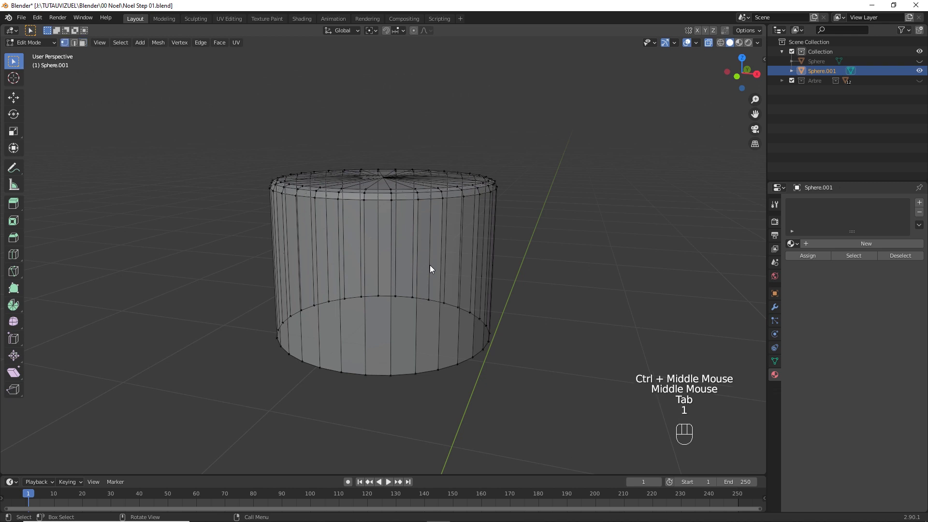
pyautogui.moveTo(231, 259); pyautogui.dragTo(570, 385)
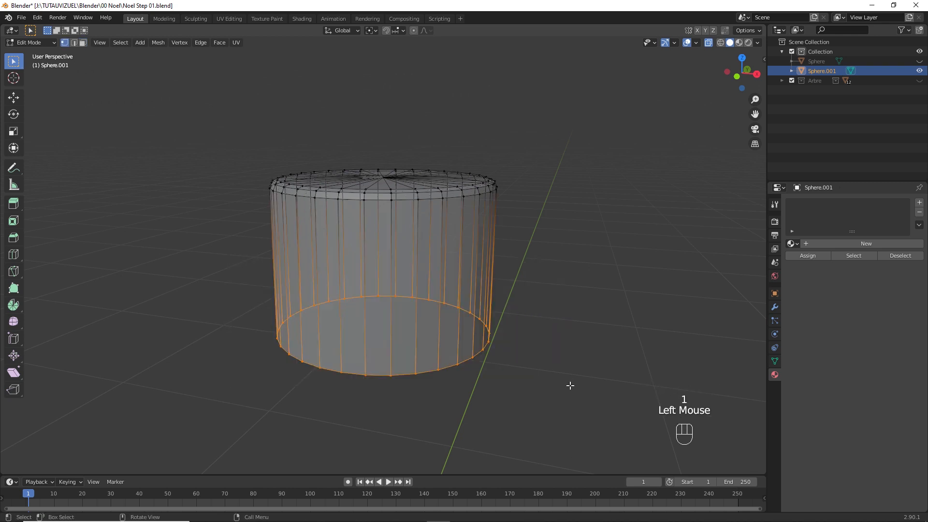
pyautogui.click(127, 44)
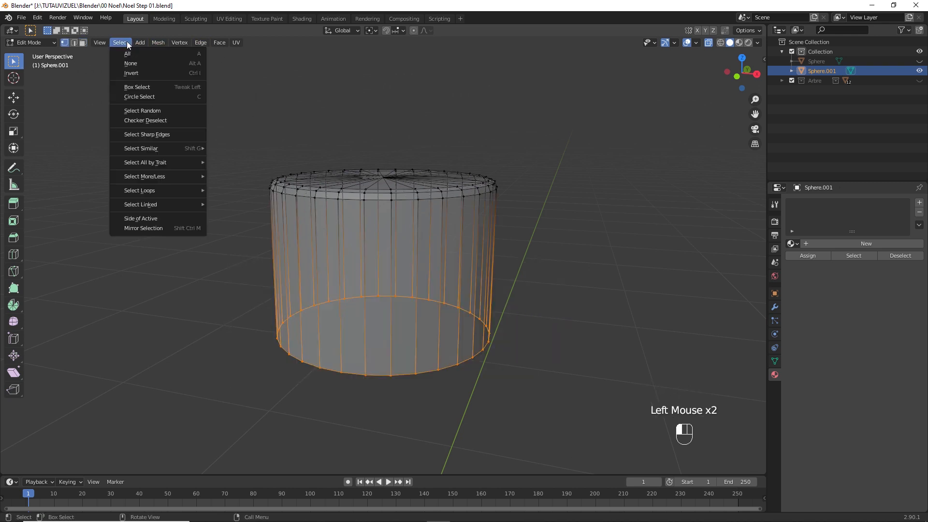
pyautogui.click(146, 121)
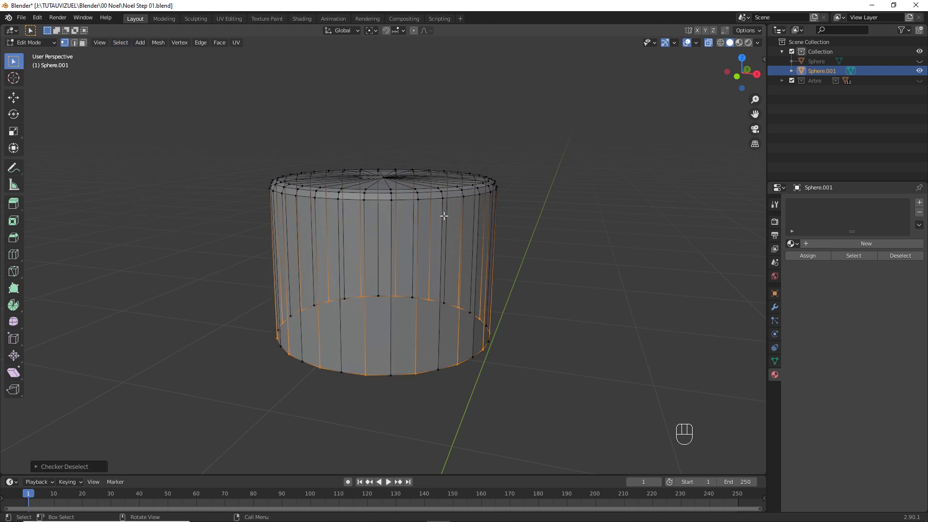
pyautogui.press('g')
pyautogui.press('z')
pyautogui.click(435, 190)
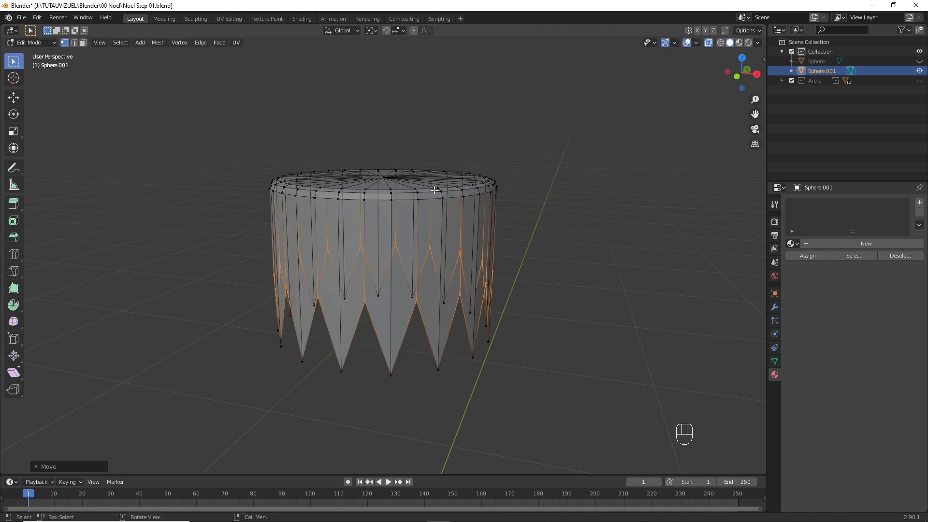
# - Add three edge loops around the cap's side wall above the zigzag, following its outline, and leave mesh editing
pyautogui.hotkey('ctrl', 'r')
pyautogui.scroll(4, 424, 240)
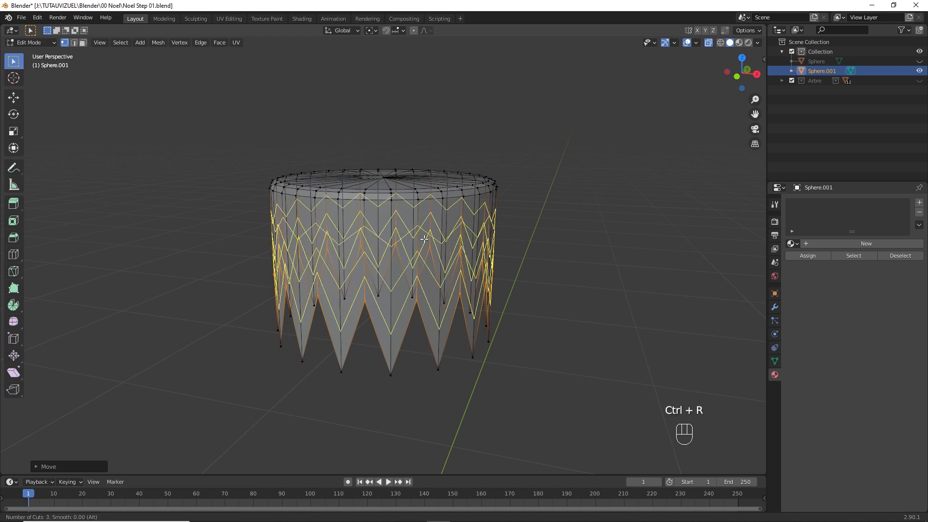
pyautogui.click(423, 239)
pyautogui.rightClick(424, 239)
pyautogui.hotkey('alt', 'z')
pyautogui.moveTo(423, 238); pyautogui.dragTo(418, 243, button='middle')
pyautogui.press('Tab')
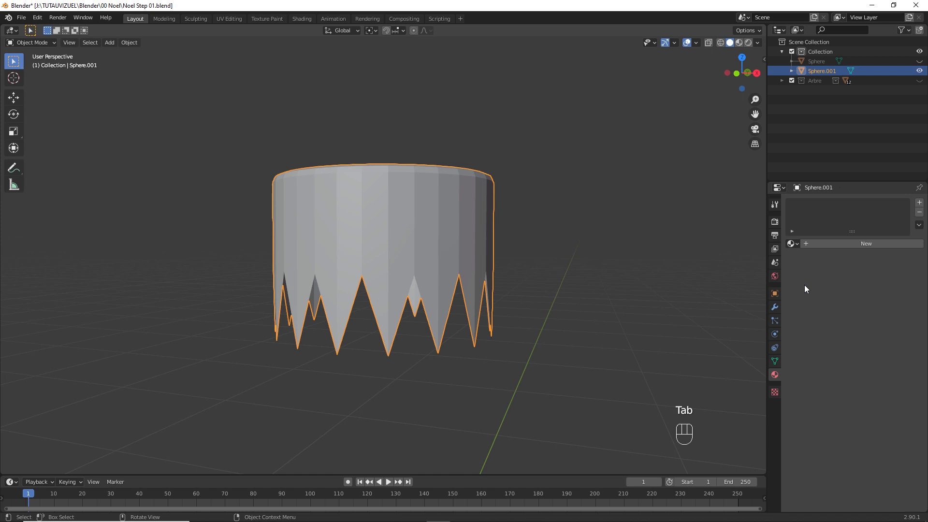
# - Thicken the cap with a Solidify modifier and apply it to the mesh
pyautogui.click(775, 306)
pyautogui.click(808, 203)
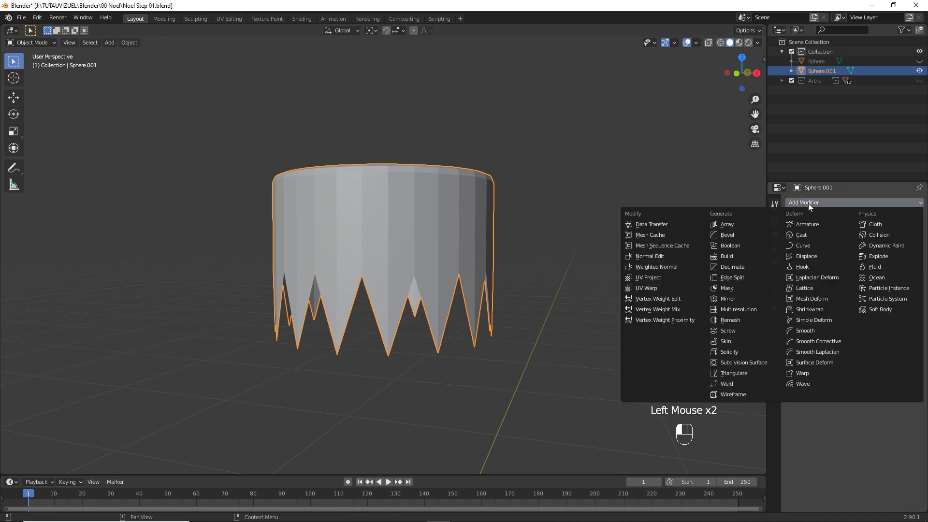
pyautogui.click(730, 351)
pyautogui.moveTo(863, 243)
pyautogui.mouseDown()
pyautogui.moveTo(851, 243)
pyautogui.moveTo(872, 243)
pyautogui.mouseUp()
pyautogui.hotkey('ctrl', 'a')
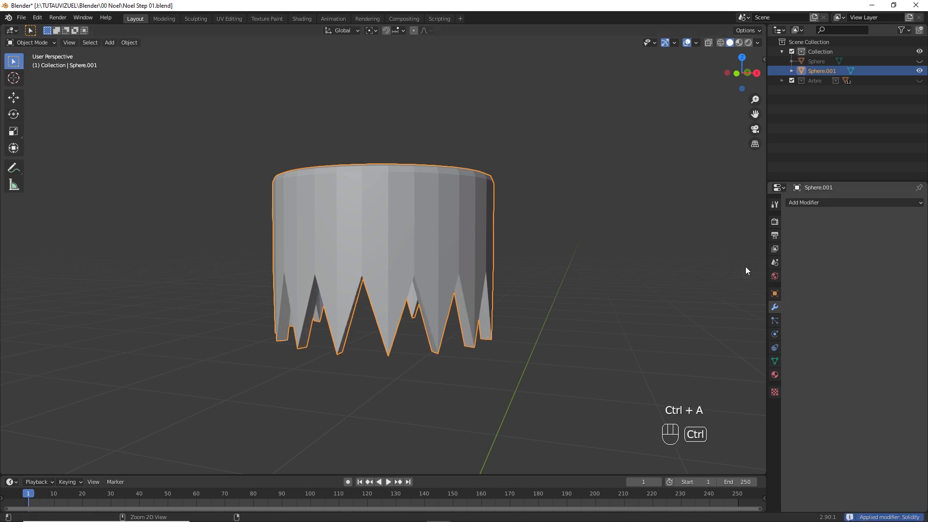
# - Bevel the inner and outer edge loops of the cap's zigzag rim slightly with two segments
pyautogui.moveTo(425, 252); pyautogui.dragTo(427, 269, button='middle')
pyautogui.press('Tab')
pyautogui.press('2')
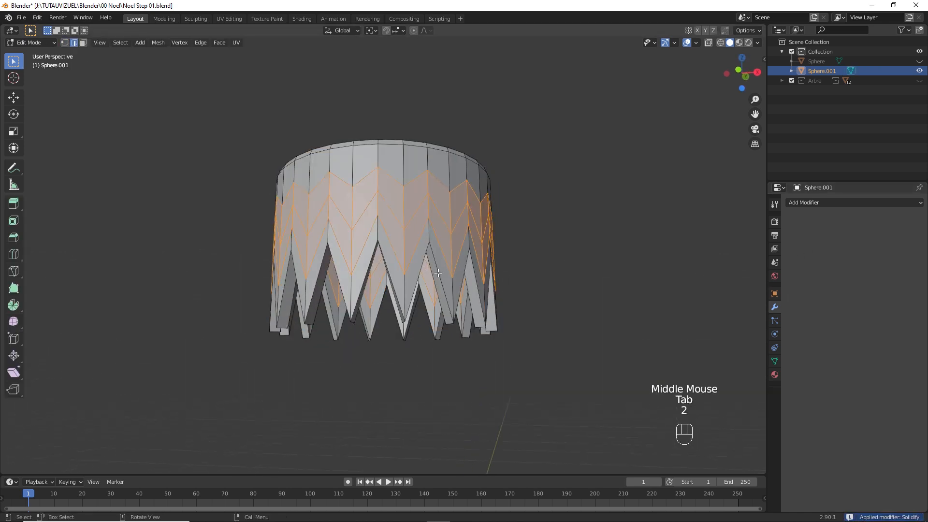
pyautogui.keyDown('alt'); pyautogui.click(436, 275); pyautogui.keyUp('alt')
pyautogui.keyDown('alt'); pyautogui.keyDown('shift'); pyautogui.click(451, 278); pyautogui.keyUp('shift'); pyautogui.keyUp('alt')
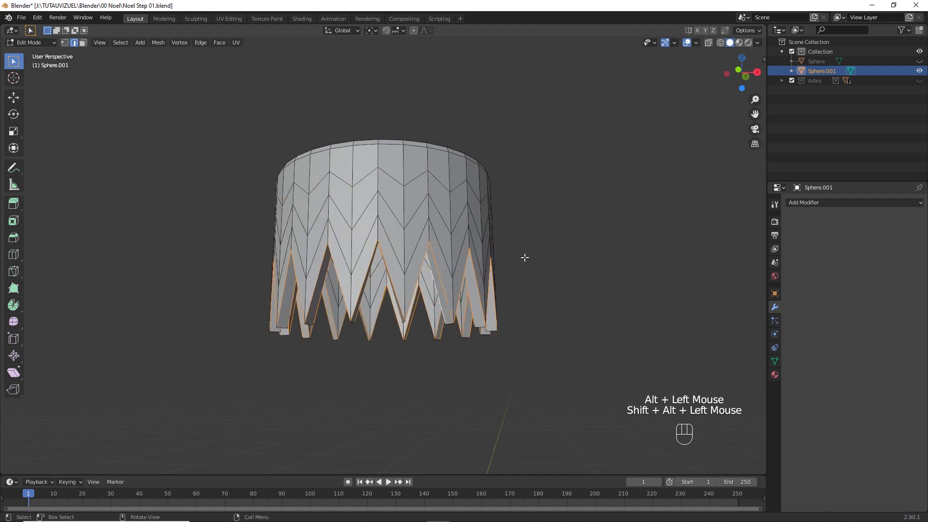
pyautogui.hotkey('ctrl', 'b')
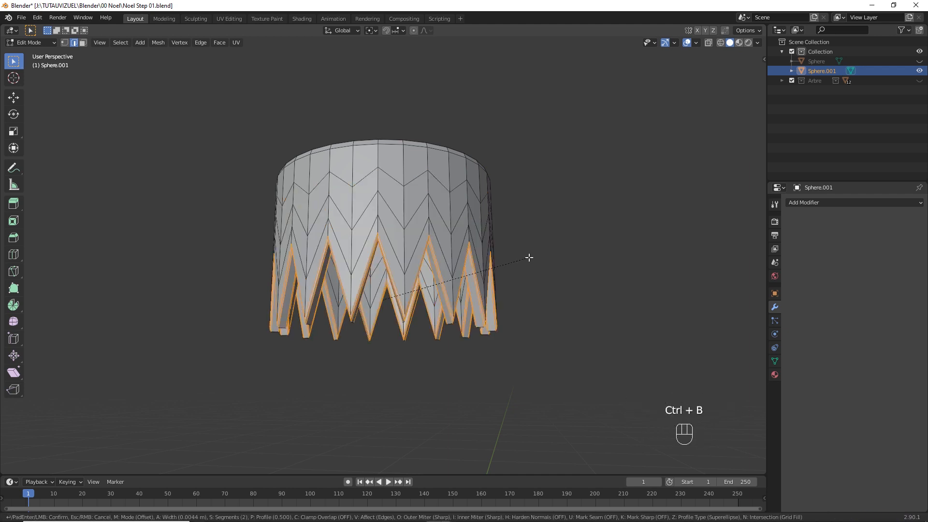
pyautogui.click(530, 256)
pyautogui.moveTo(530, 257); pyautogui.dragTo(494, 284, button='middle')
pyautogui.press('Tab')
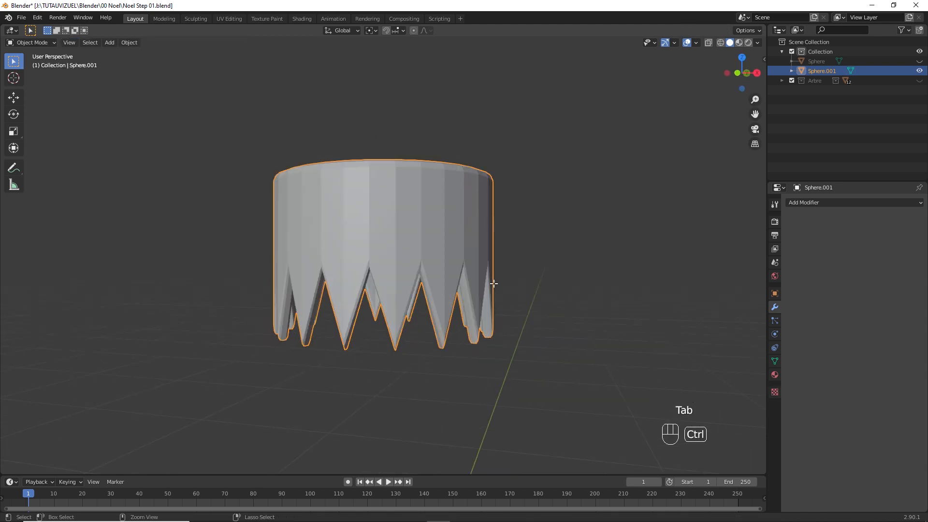
# - Give the cap a level 2 Subdivision modifier with smooth shading and apply the modifier
pyautogui.hotkey('ctrl', '2')
pyautogui.rightClick(435, 232)
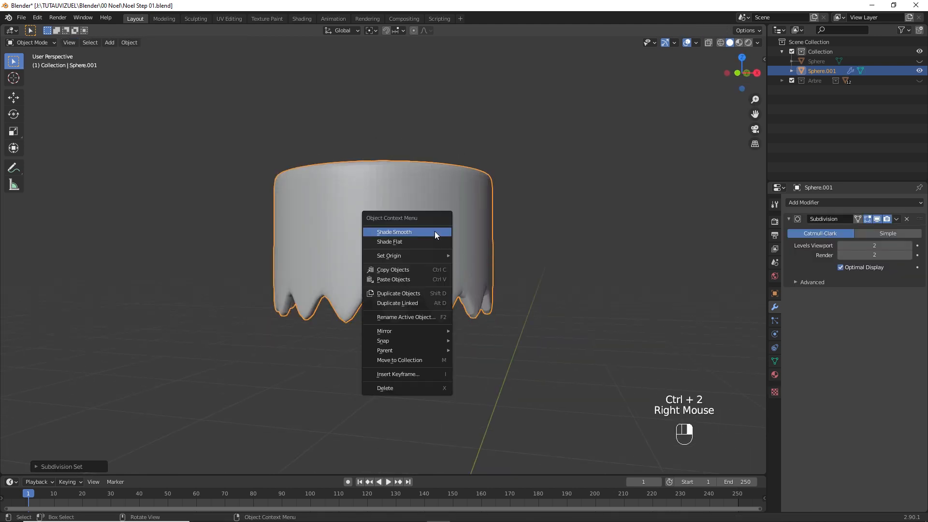
pyautogui.click(435, 232)
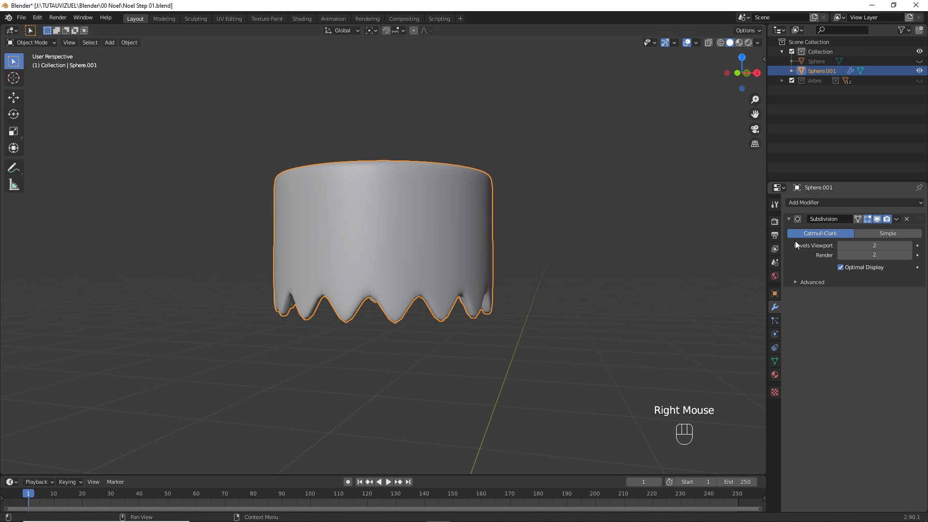
pyautogui.hotkey('ctrl', 'a')
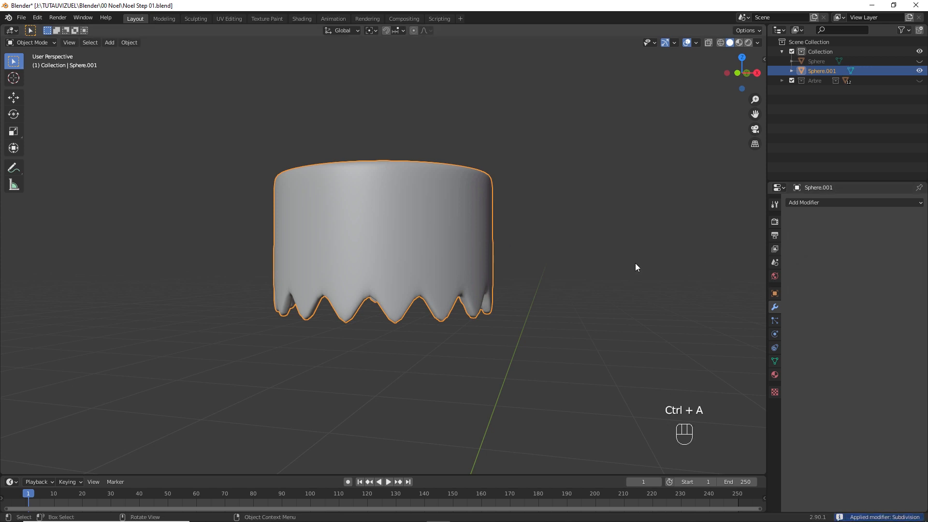
# - Unhide the bauble sphere, smooth it with a level 1 Subdivision modifier and smooth shading, and apply the modifier
pyautogui.hotkey('alt', 'h')
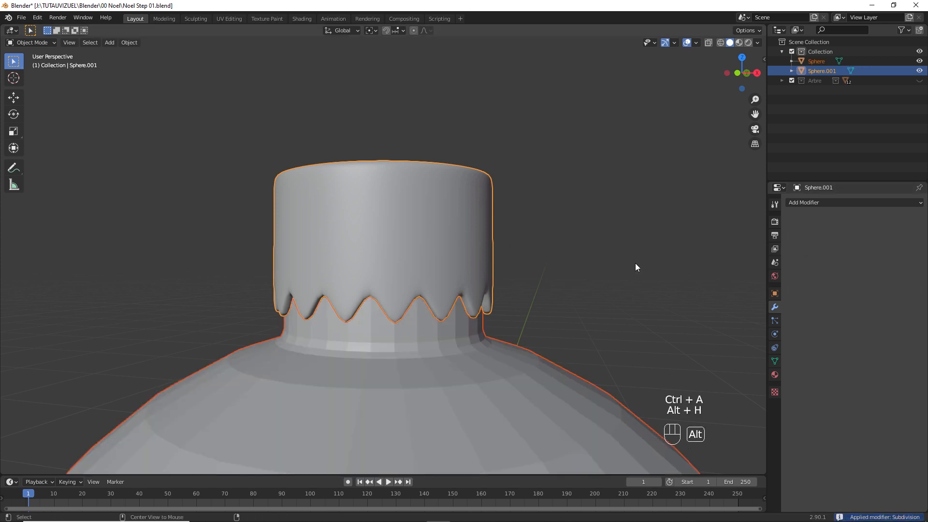
pyautogui.click(500, 359)
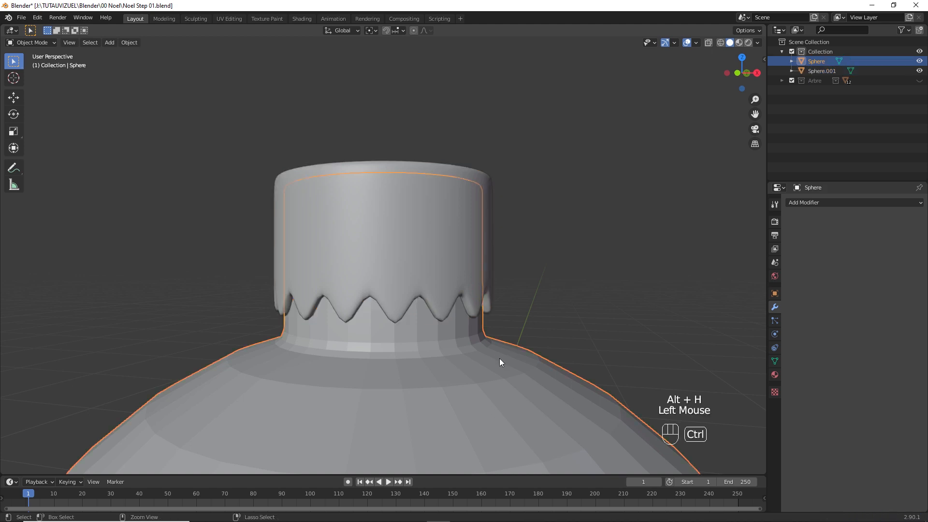
pyautogui.hotkey('ctrl', '1')
pyautogui.rightClick(500, 358)
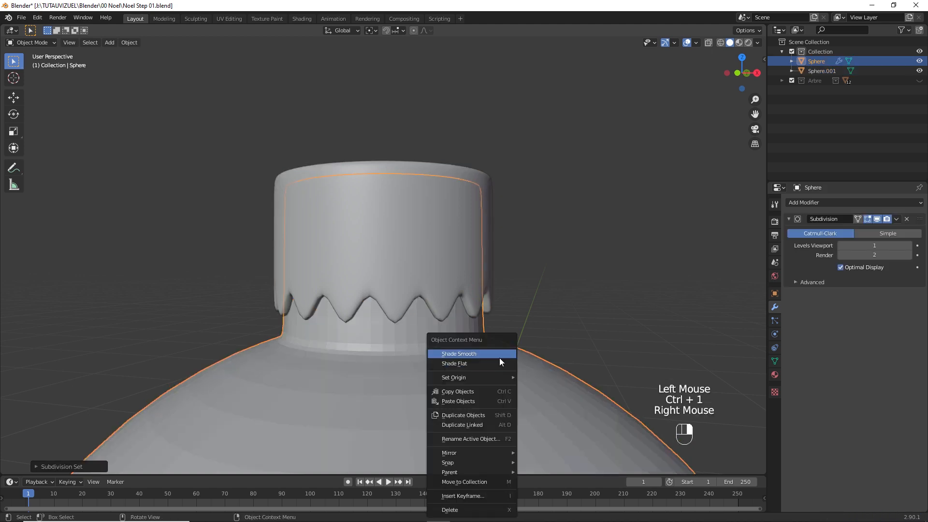
pyautogui.click(500, 358)
pyautogui.hotkey('ctrl', 'a')
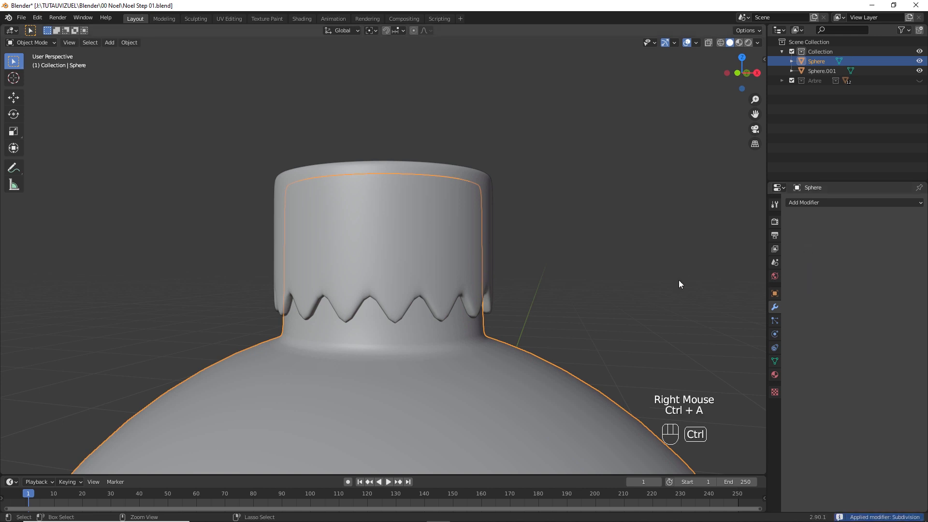
# - In front view, add a Bezier curve and delete its default control points
pyautogui.keyDown('ctrl'); pyautogui.moveTo(481, 308); pyautogui.dragTo(483, 262, button='middle'); pyautogui.keyUp('ctrl')
pyautogui.press('KP_1')
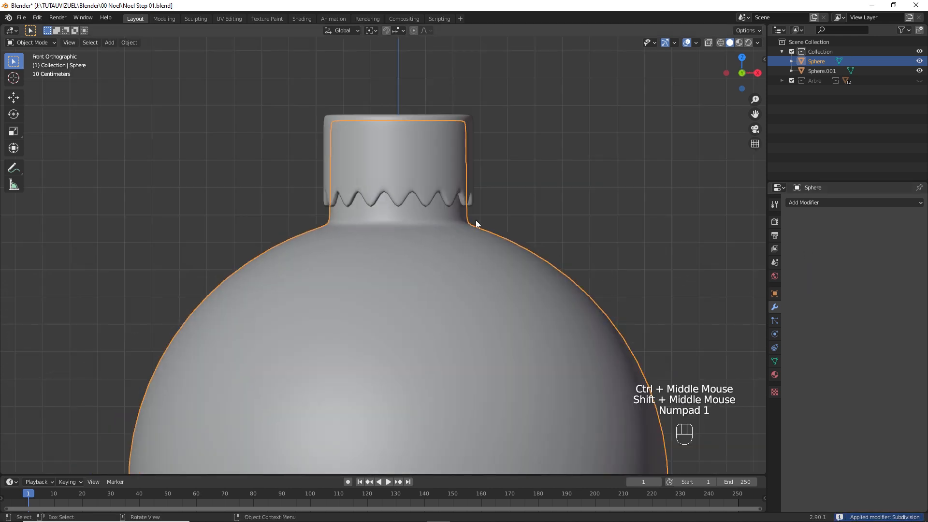
pyautogui.keyDown('ctrl'); pyautogui.moveTo(476, 220); pyautogui.dragTo(423, 256, button='middle'); pyautogui.keyUp('ctrl')
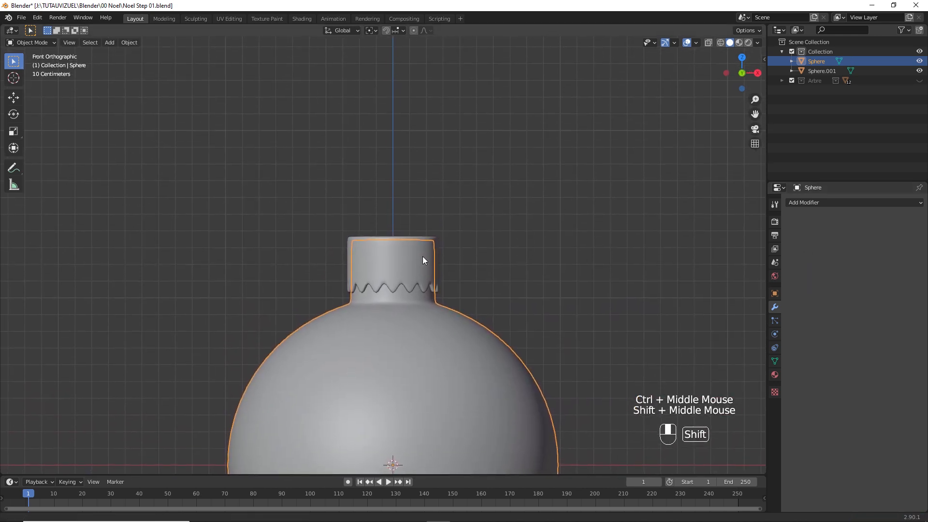
pyautogui.hotkey('shift', 'a')
pyautogui.moveTo(419, 208)
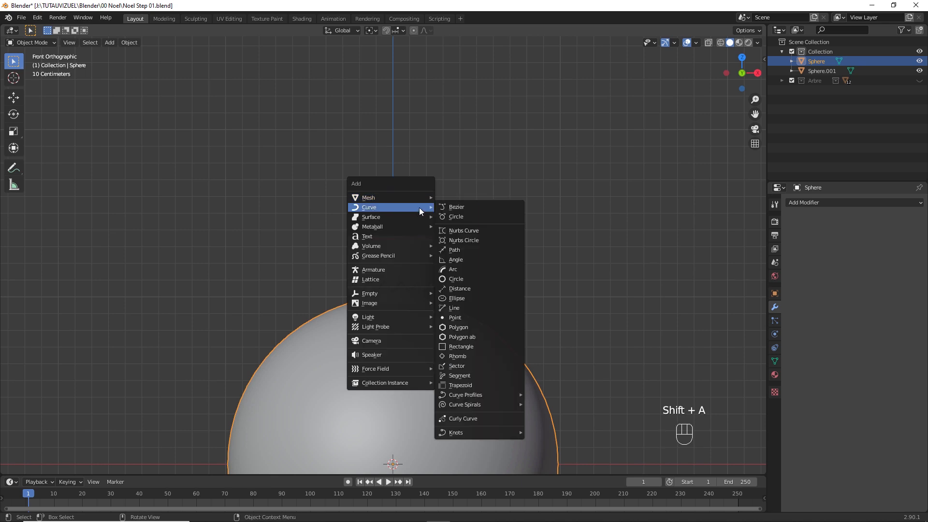
pyautogui.click(453, 205)
pyautogui.press('Tab')
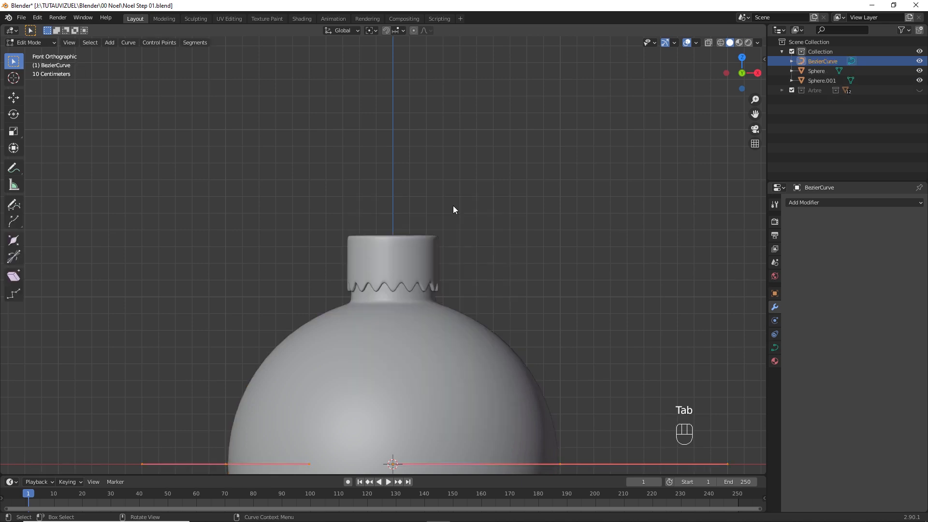
pyautogui.press('x')
pyautogui.click(454, 205)
# - Place the curve's first point on top of the cap, just right of centre, with short handles turned nearly vertical
pyautogui.keyDown('ctrl'); pyautogui.rightClick(403, 235); pyautogui.keyUp('ctrl')
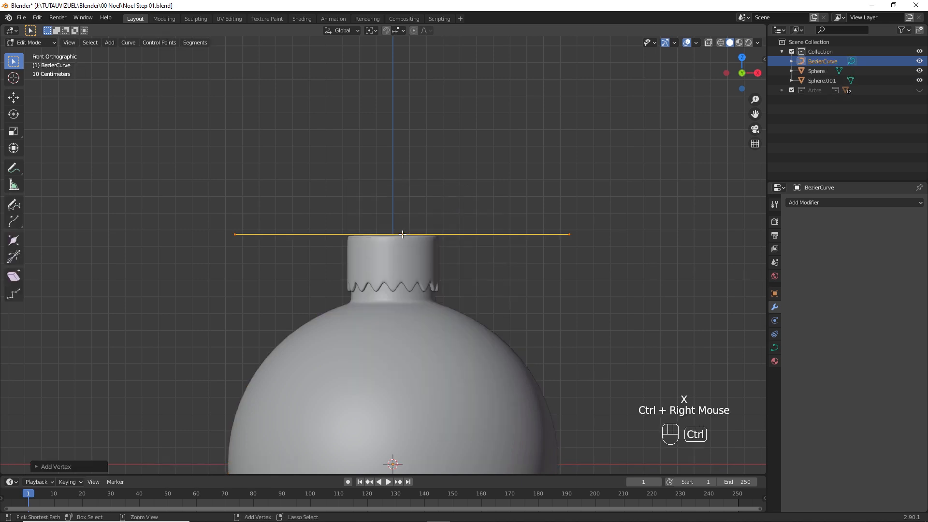
pyautogui.press('s')
pyautogui.click(414, 230)
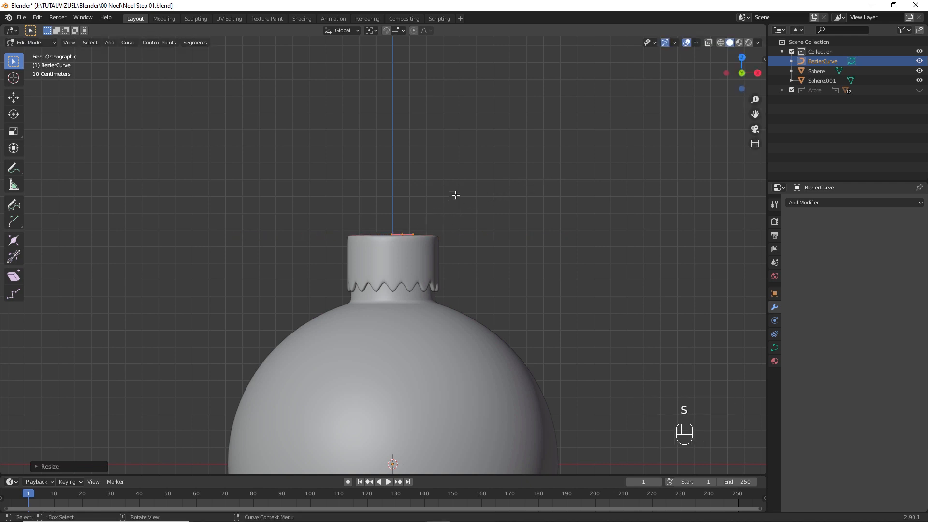
pyautogui.press('r')
pyautogui.keyDown('ctrl'); pyautogui.click(367, 180); pyautogui.keyUp('ctrl')
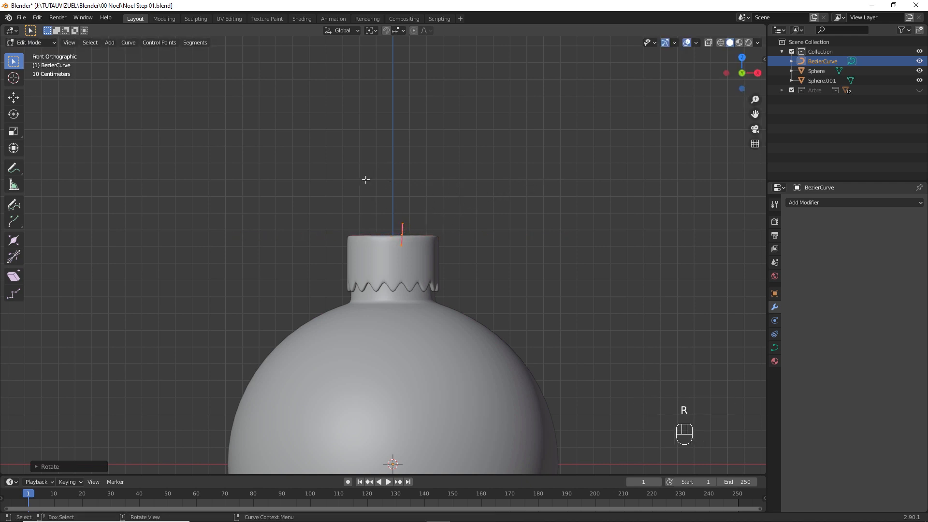
# - Extend the curve upward from the cap with three more points, arching it over to the centre line as half a hanging loop
pyautogui.keyDown('ctrl'); pyautogui.rightClick(414, 206); pyautogui.keyUp('ctrl')
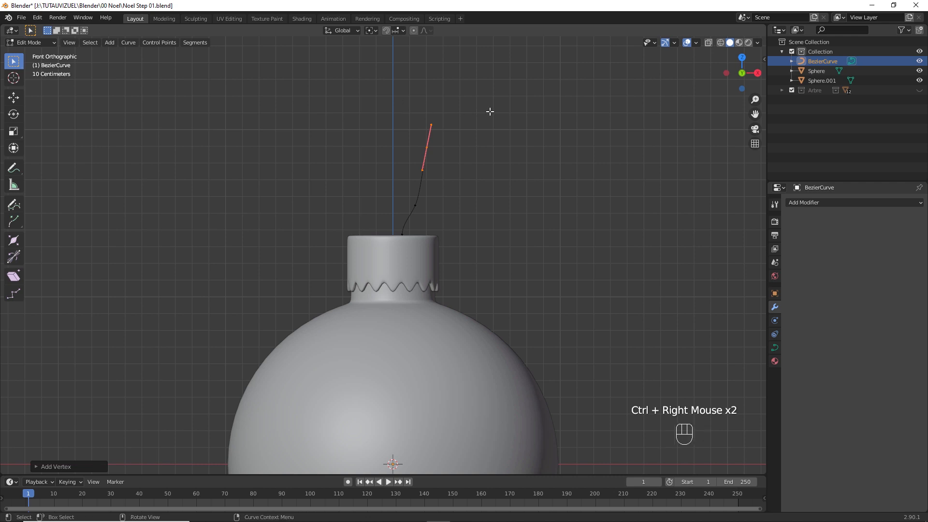
pyautogui.press('r')
pyautogui.click(403, 130)
pyautogui.keyDown('ctrl'); pyautogui.rightClick(396, 127); pyautogui.keyUp('ctrl')
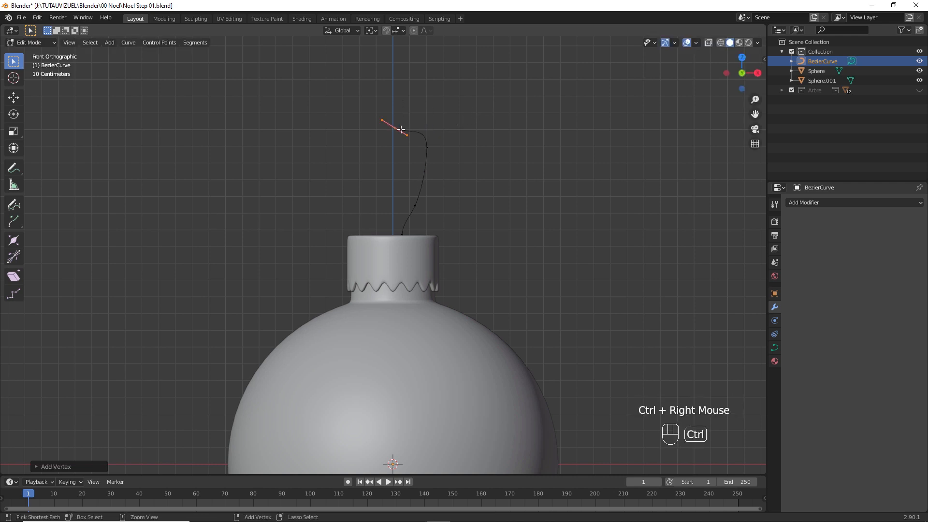
pyautogui.press('r')
pyautogui.click(429, 115)
pyautogui.press('g')
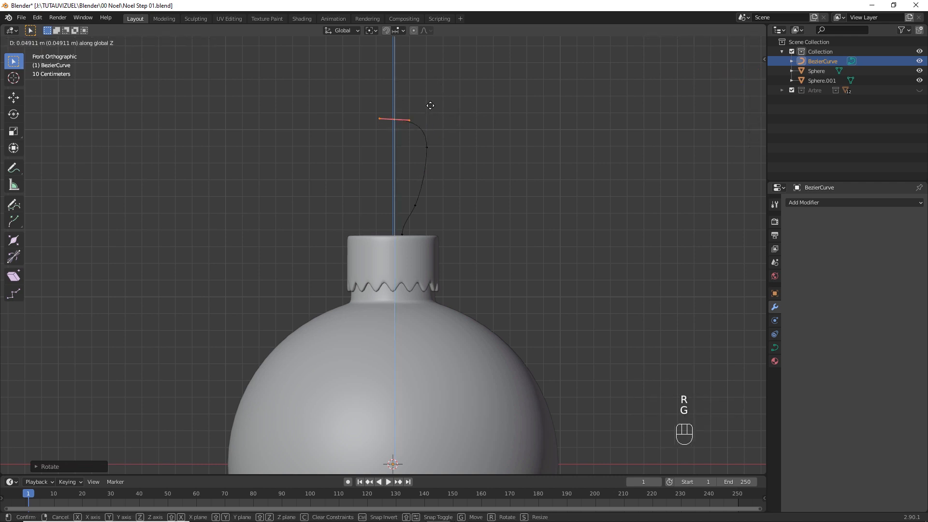
pyautogui.click(429, 104)
# - Move the curve's two intermediate points slightly inward to refine the half loop's shape
pyautogui.moveTo(410, 132); pyautogui.dragTo(435, 172)
pyautogui.press('g')
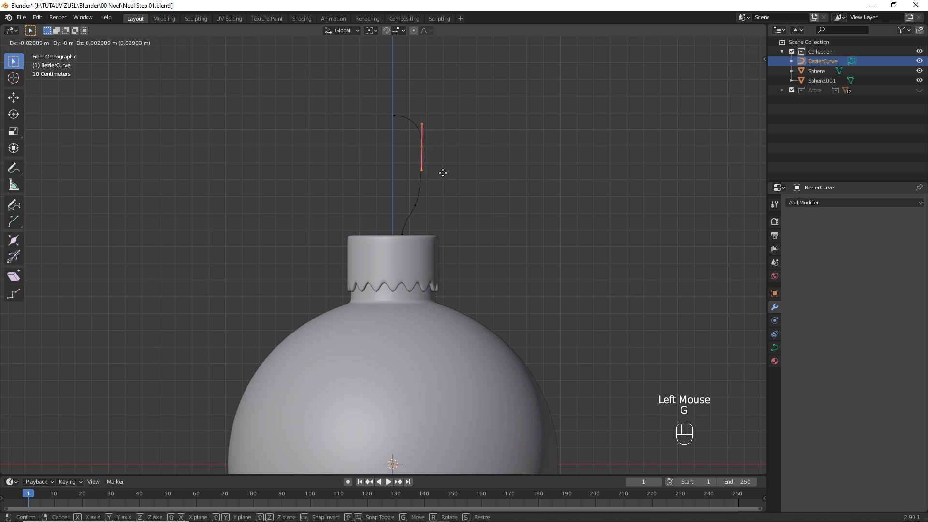
pyautogui.click(435, 170)
pyautogui.click(417, 206)
pyautogui.press('g')
pyautogui.click(425, 208)
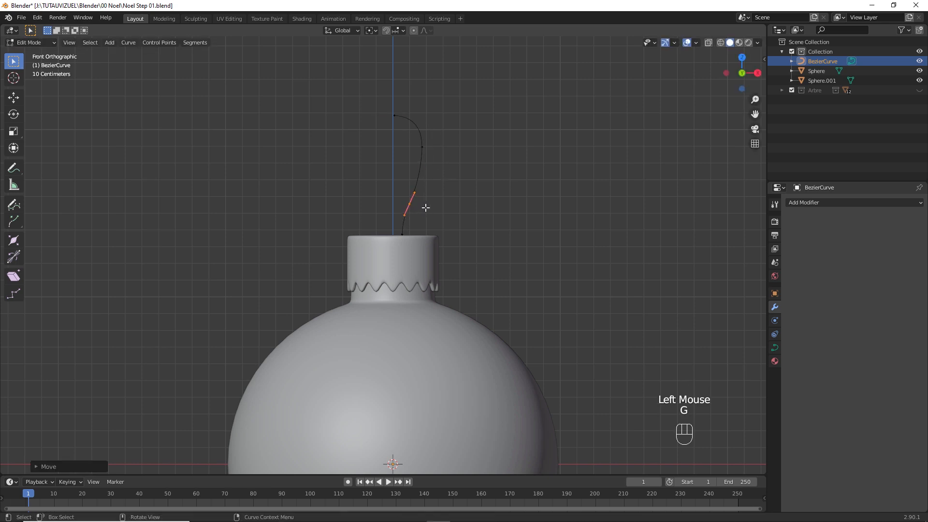
# - Give the hanging curve a round thickness with a bevel depth of 0.024 m
pyautogui.click(774, 347)
pyautogui.scroll(-5, 802, 370)
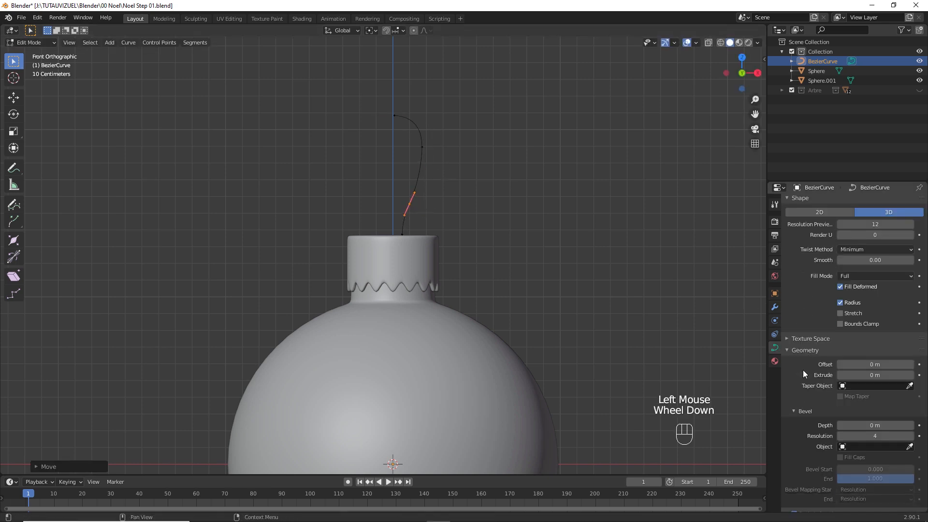
pyautogui.scroll(-2, 841, 312)
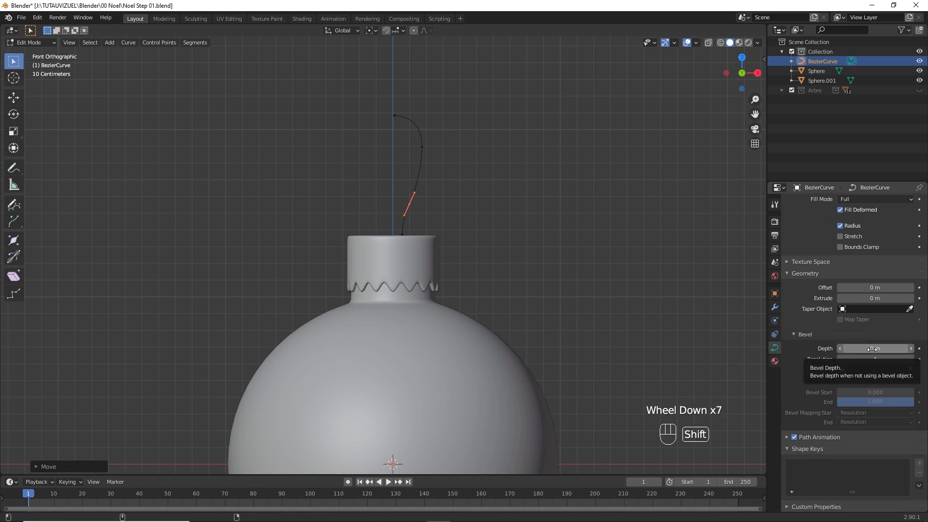
pyautogui.keyDown('shift'); pyautogui.moveTo(872, 349); pyautogui.dragTo(895, 348); pyautogui.keyUp('shift')
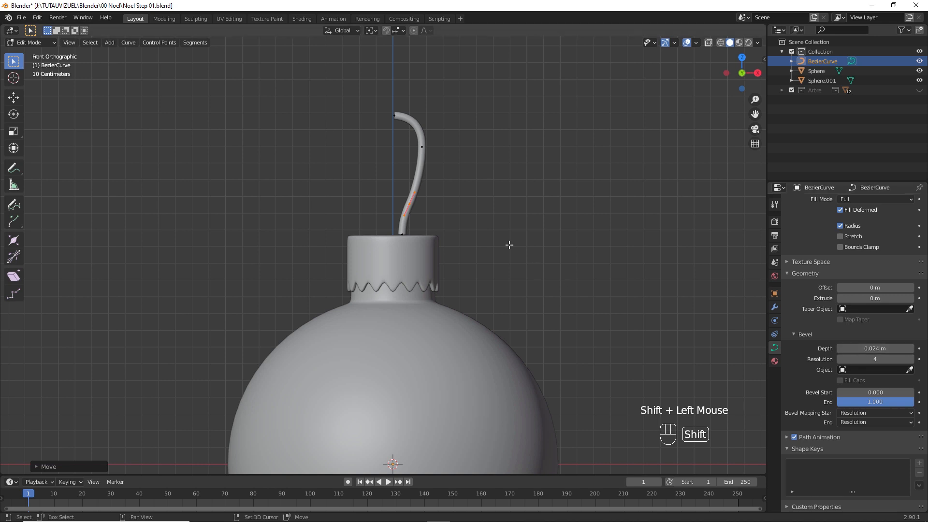
# - Lower the curve's bottom point along Z so the string's end sinks into the cap
pyautogui.click(404, 235)
pyautogui.press('g')
pyautogui.press('z')
pyautogui.click(411, 244)
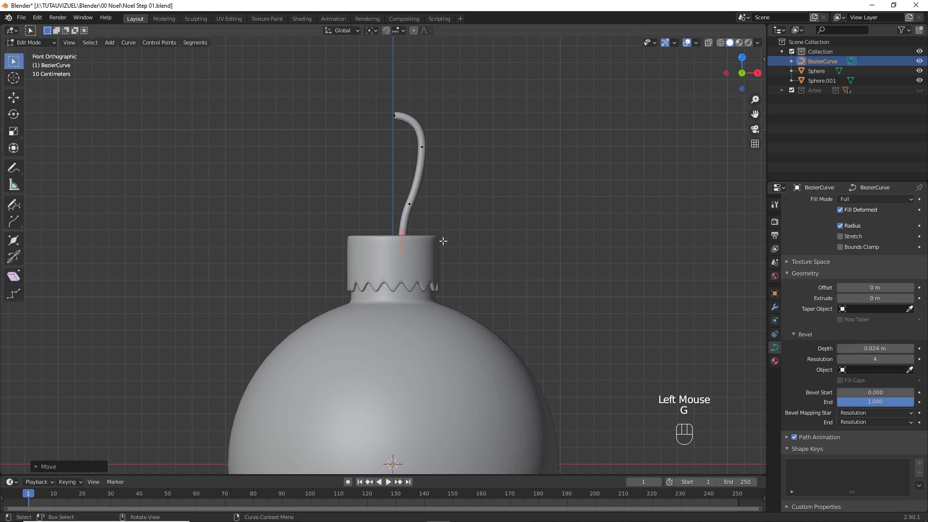
# - Mirror the curve across X with a Mirror modifier, and move and rotate its top point so the halves meet at the centre
pyautogui.click(774, 307)
pyautogui.click(807, 202)
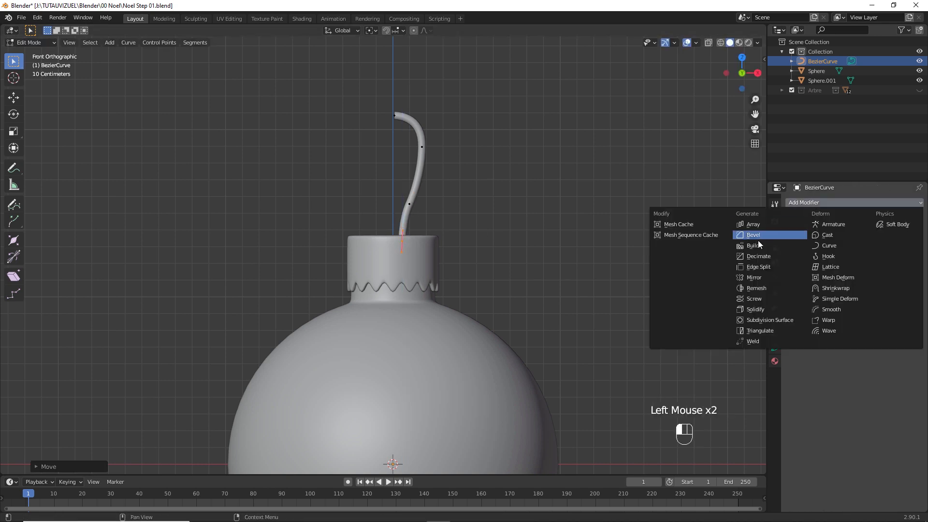
pyautogui.click(754, 278)
pyautogui.press('g')
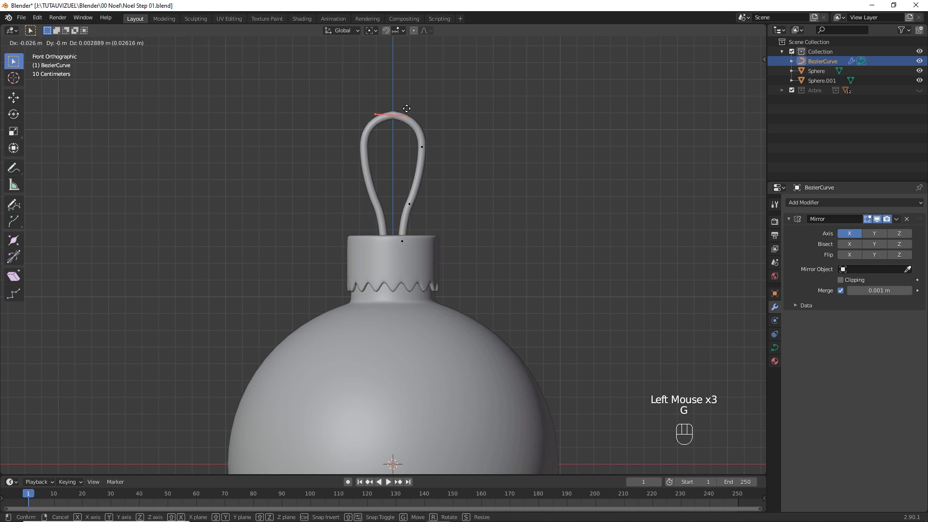
pyautogui.click(423, 109)
pyautogui.press('r')
pyautogui.click(439, 98)
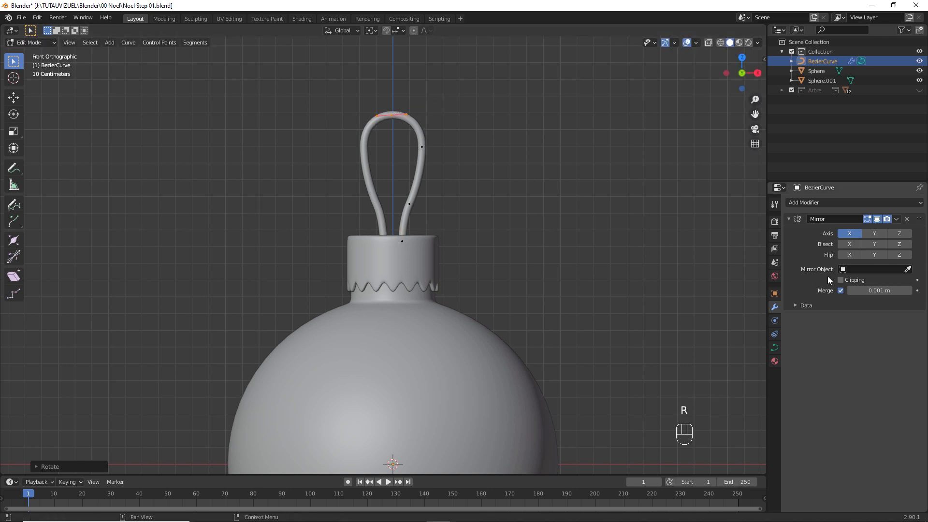
# - Enable Clipping on the Mirror modifier and nudge the loop's widest side point slightly inward
pyautogui.click(840, 280)
pyautogui.doubleClick(410, 203)
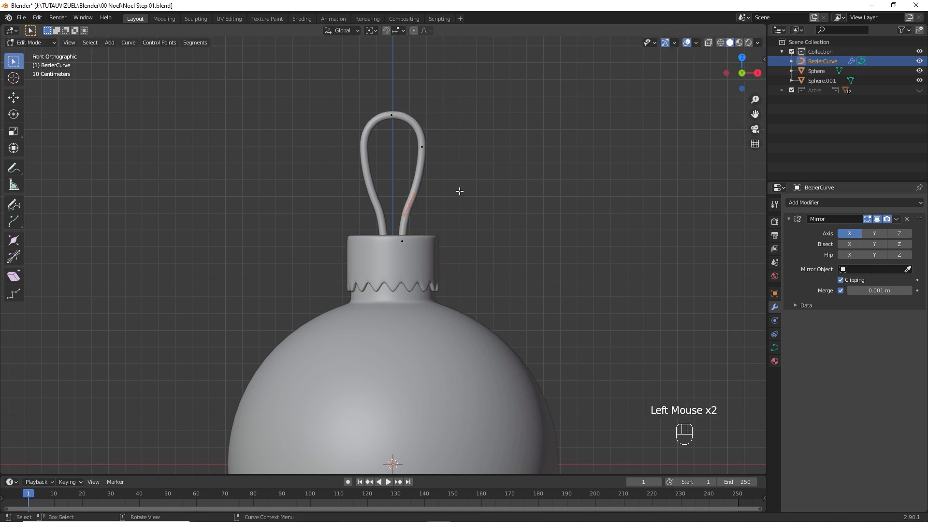
pyautogui.click(421, 147)
pyautogui.press('r')
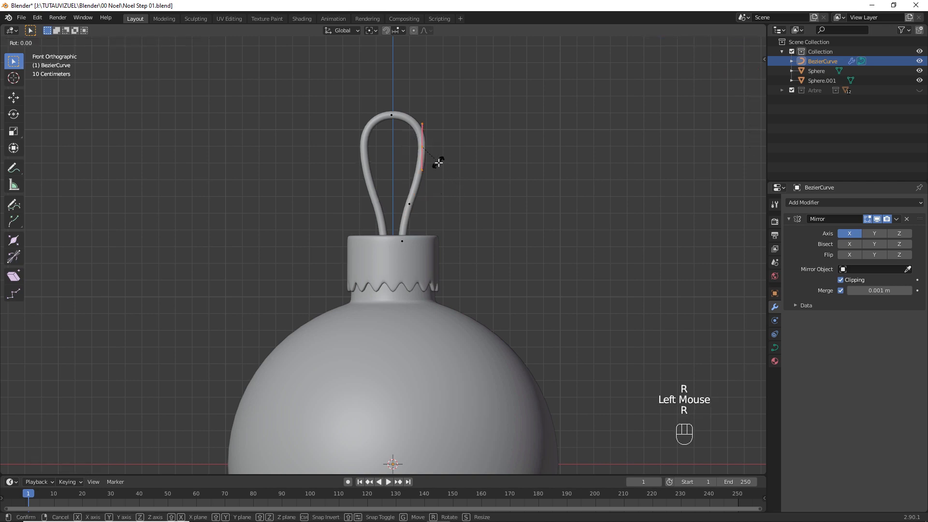
pyautogui.click(438, 162)
pyautogui.press('g')
pyautogui.click(437, 162)
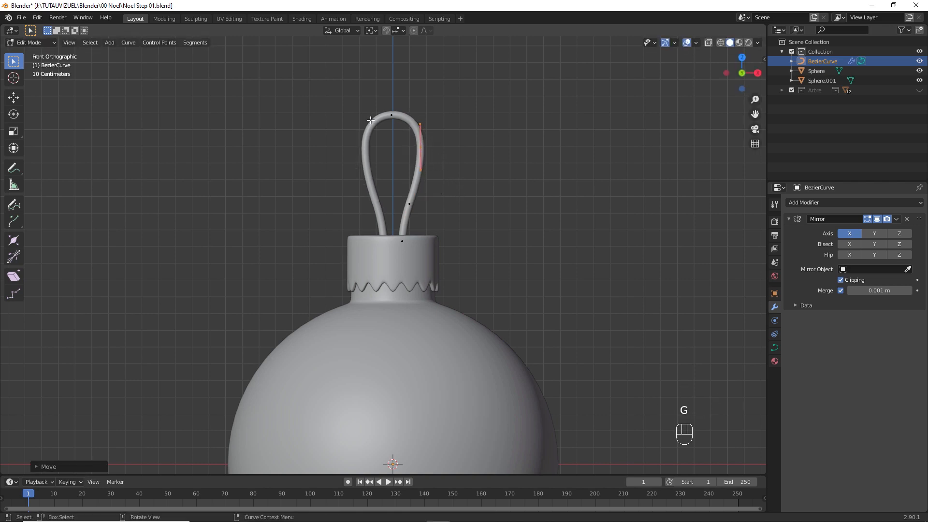
pyautogui.moveTo(406, 176)
pyautogui.keyDown('ctrl'); pyautogui.mouseDown(button='middle')
pyautogui.moveTo(405, 208)
pyautogui.moveTo(419, 180)
pyautogui.mouseUp(button='middle'); pyautogui.keyUp('ctrl')
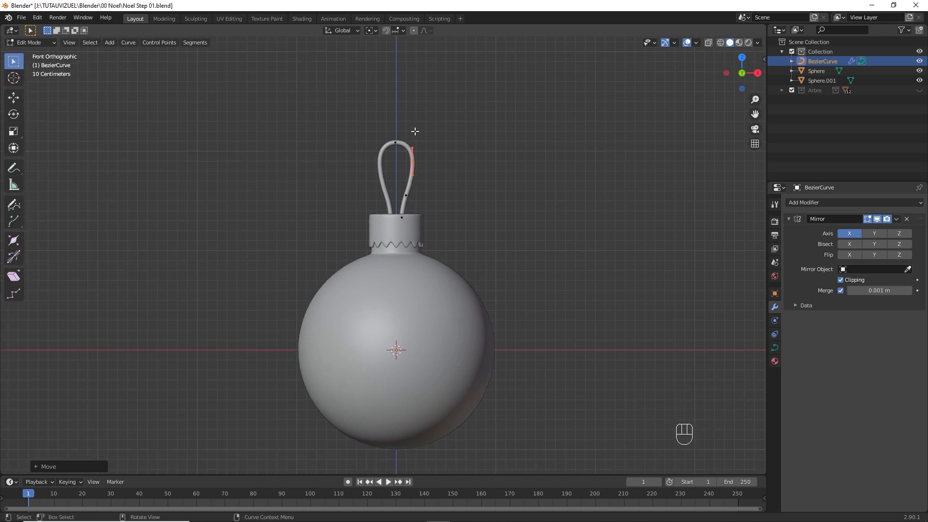
# - Leave curve editing and convert the hanging loop from a curve to a mesh
pyautogui.press('Tab')
pyautogui.keyDown('ctrl'); pyautogui.moveTo(422, 166); pyautogui.dragTo(424, 157, button='middle'); pyautogui.keyUp('ctrl')
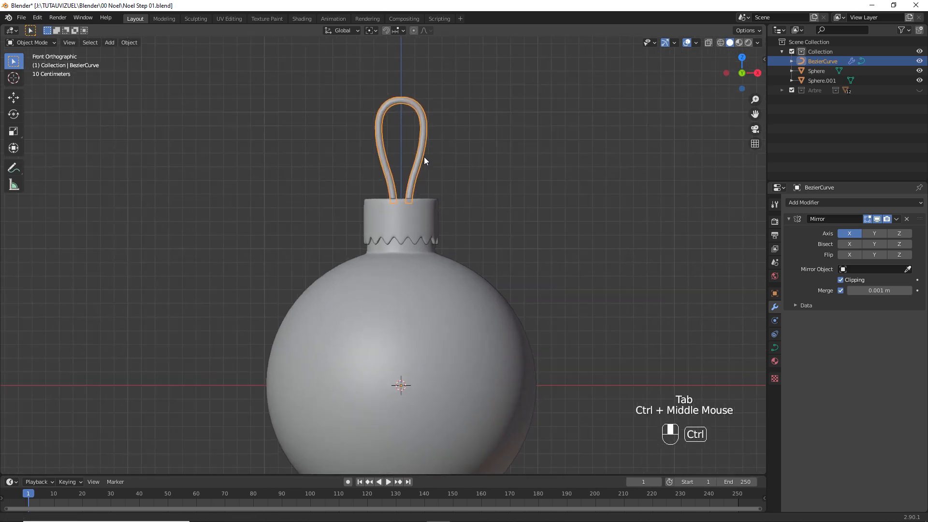
pyautogui.click(123, 42)
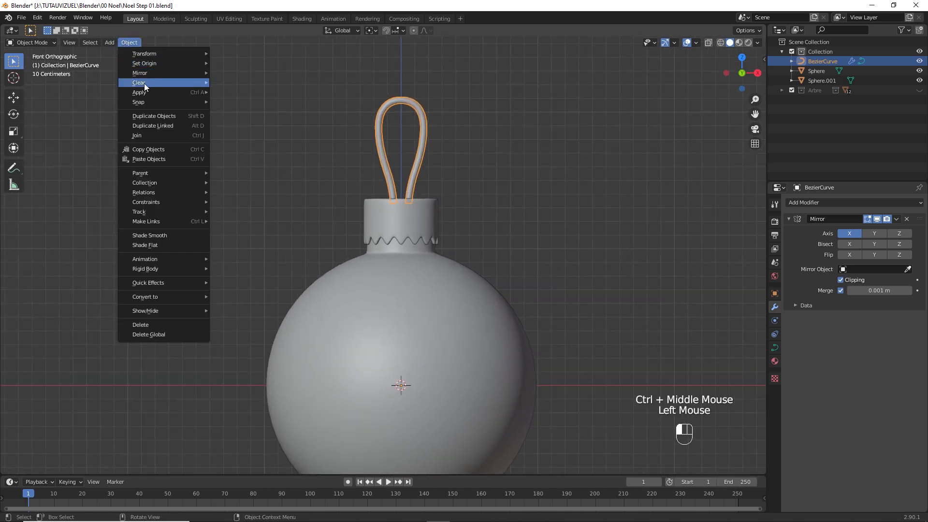
pyautogui.moveTo(170, 297)
pyautogui.click(238, 308)
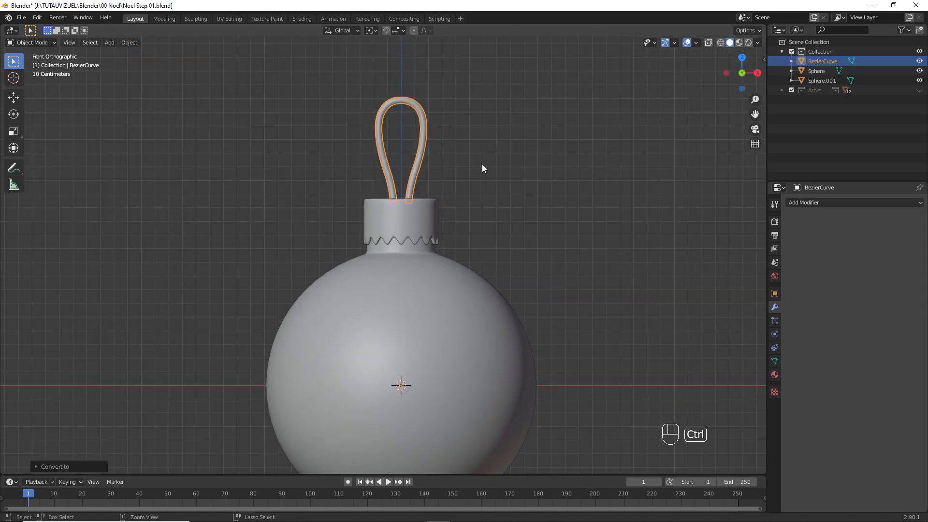
pyautogui.keyDown('ctrl'); pyautogui.moveTo(482, 164); pyautogui.dragTo(413, 207, button='middle'); pyautogui.keyUp('ctrl')
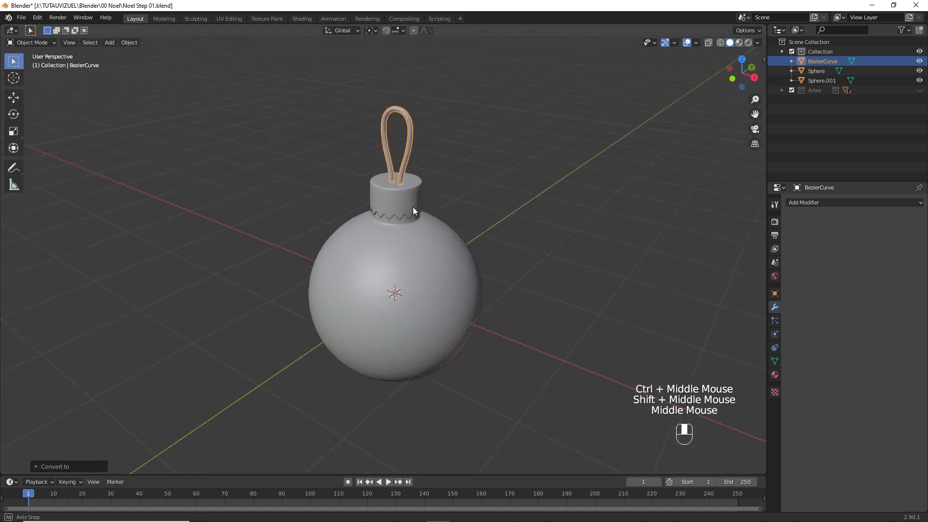
pyautogui.click(451, 184)
# - Switch to the Shading workspace and give the bauble's cap a new material named Or
pyautogui.click(300, 22)
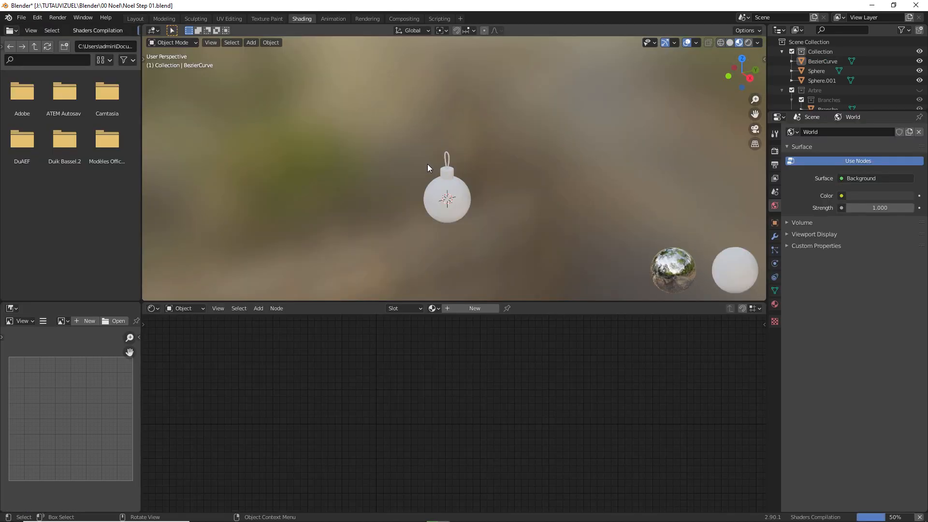
pyautogui.click(446, 181)
pyautogui.press('KP_Decimal')
pyautogui.moveTo(456, 166)
pyautogui.keyDown('shift'); pyautogui.mouseDown(button='middle')
pyautogui.moveTo(451, 210)
pyautogui.moveTo(517, 166)
pyautogui.mouseUp(button='middle'); pyautogui.keyUp('shift')
pyautogui.scroll(3, 450, 199)
pyautogui.click(445, 183)
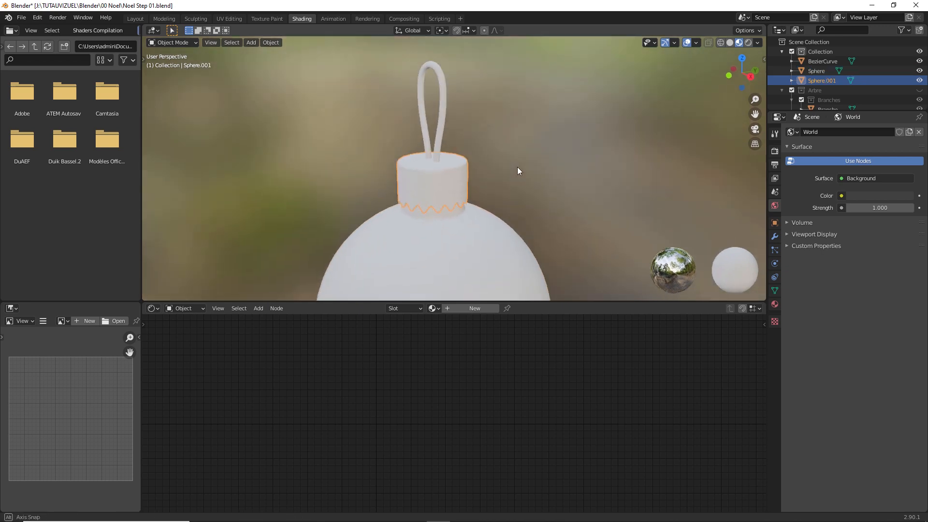
pyautogui.click(775, 304)
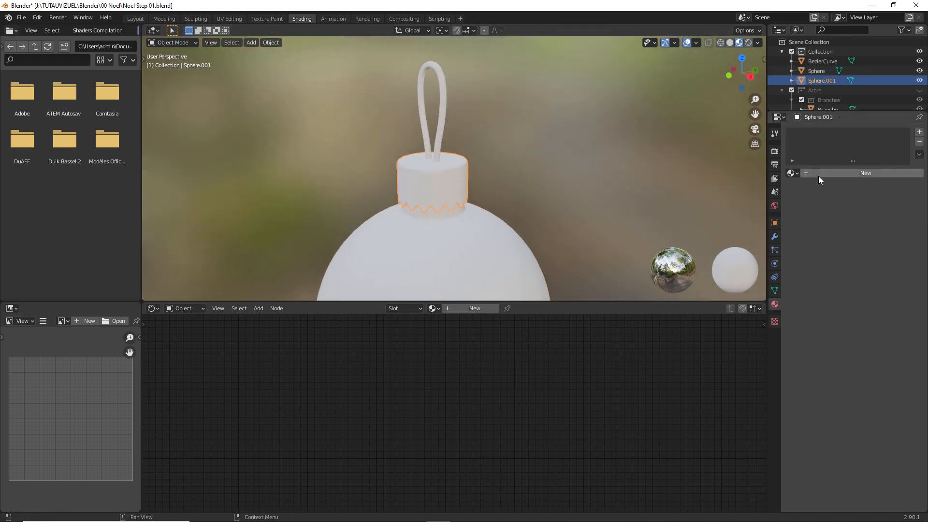
pyautogui.click(830, 177)
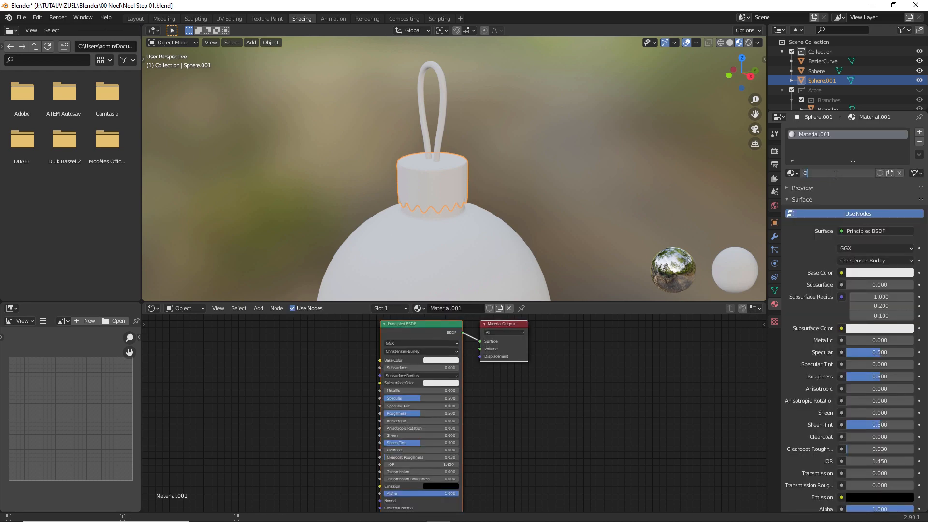
pyautogui.press('Return')
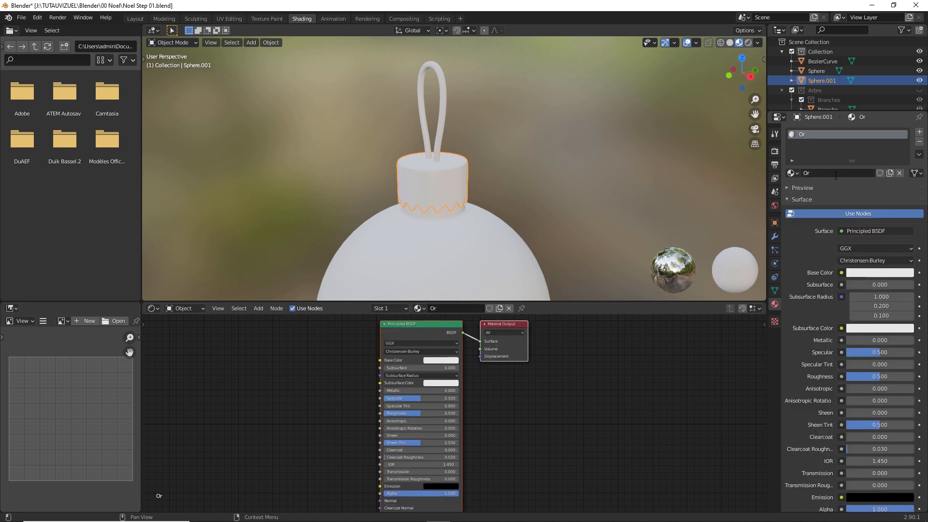
# - Make the Or material metallic orange with base colour H 0.056, S 0.810, V 0.906, Metallic 0.730 and Roughness 0.223
pyautogui.click(860, 272)
pyautogui.moveTo(858, 185); pyautogui.dragTo(854, 199)
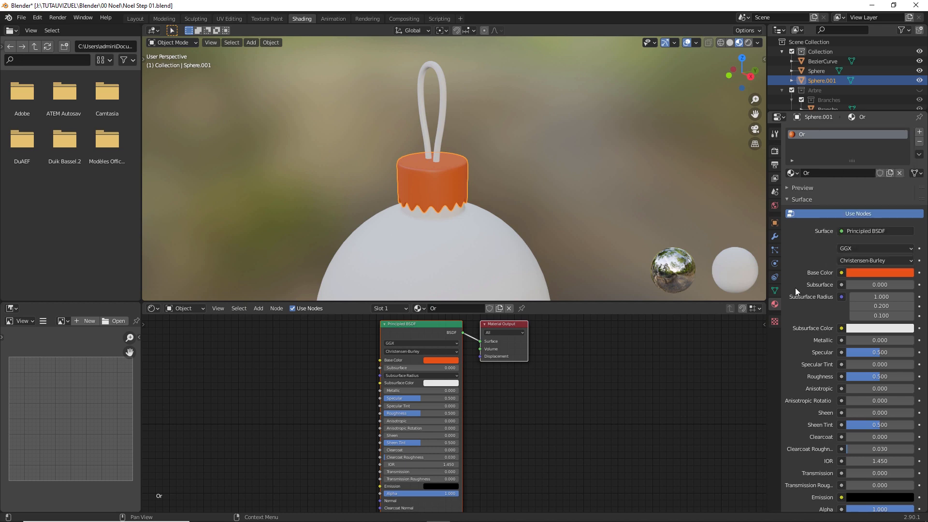
pyautogui.moveTo(865, 340); pyautogui.dragTo(884, 340)
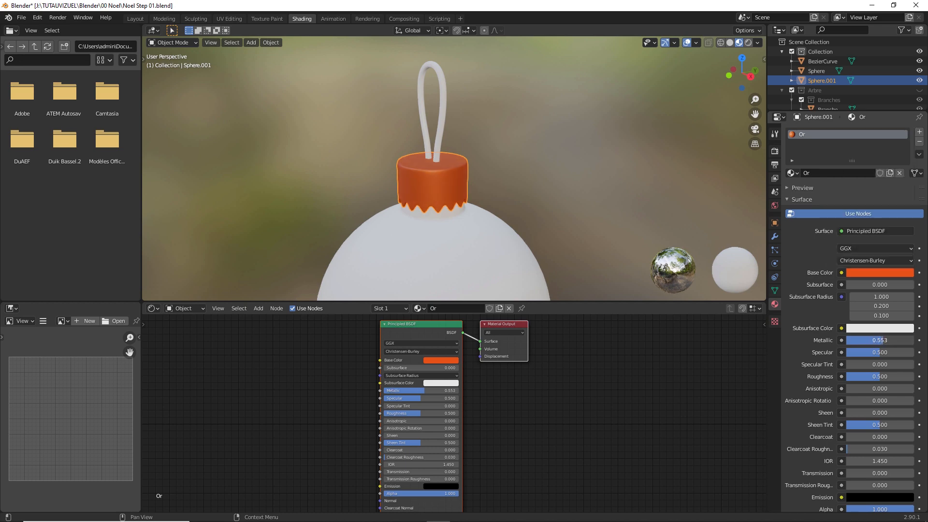
pyautogui.moveTo(879, 377); pyautogui.dragTo(863, 376)
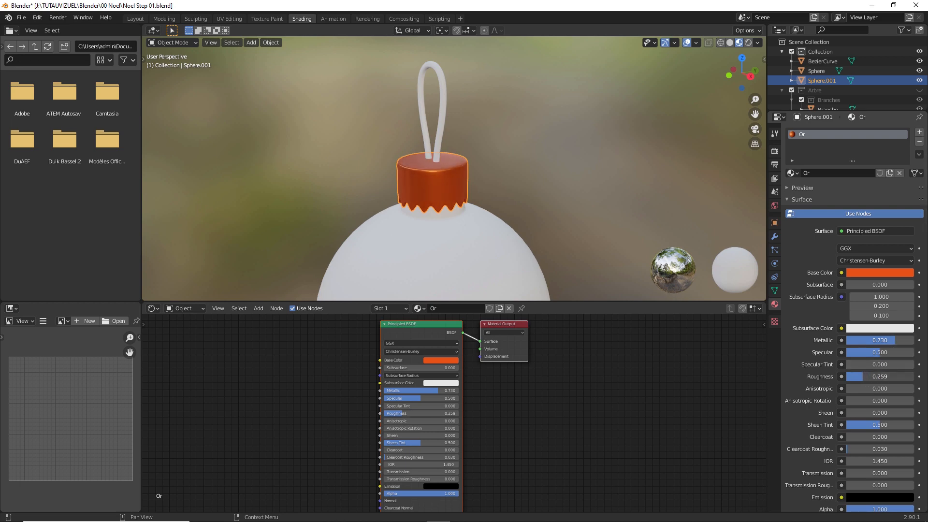
pyautogui.click(871, 272)
pyautogui.moveTo(860, 197); pyautogui.dragTo(853, 197)
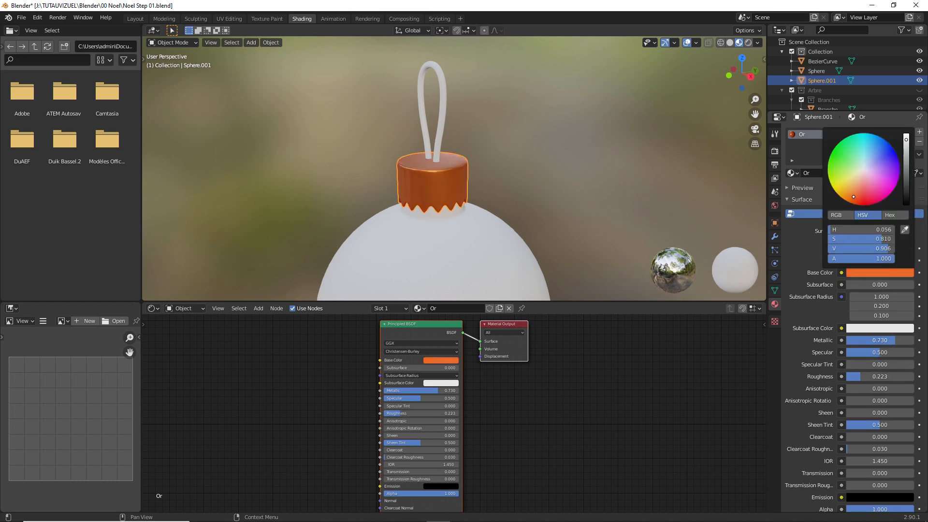
pyautogui.moveTo(468, 147); pyautogui.dragTo(477, 146, button='middle')
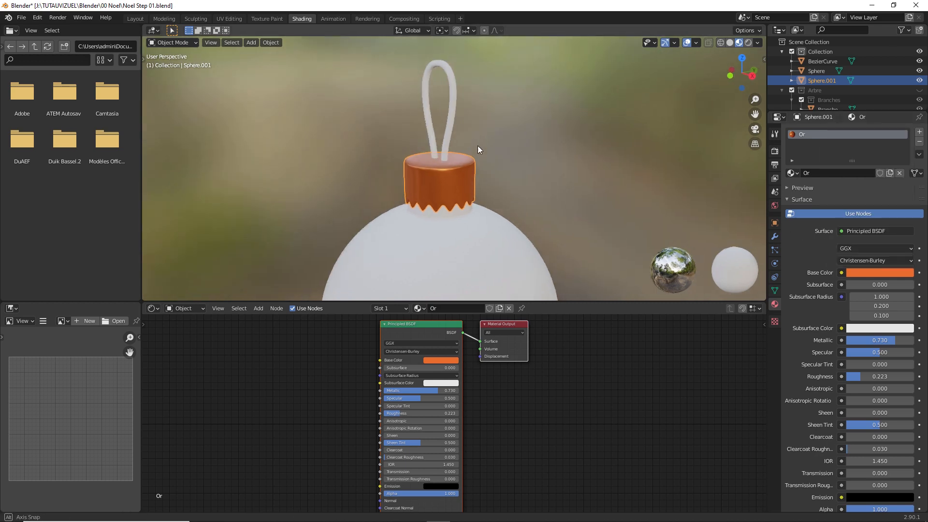
# - Link the cap's Or material to the hanging string loop
pyautogui.click(453, 121)
pyautogui.keyDown('shift'); pyautogui.click(461, 177); pyautogui.keyUp('shift')
pyautogui.hotkey('ctrl', 'l')
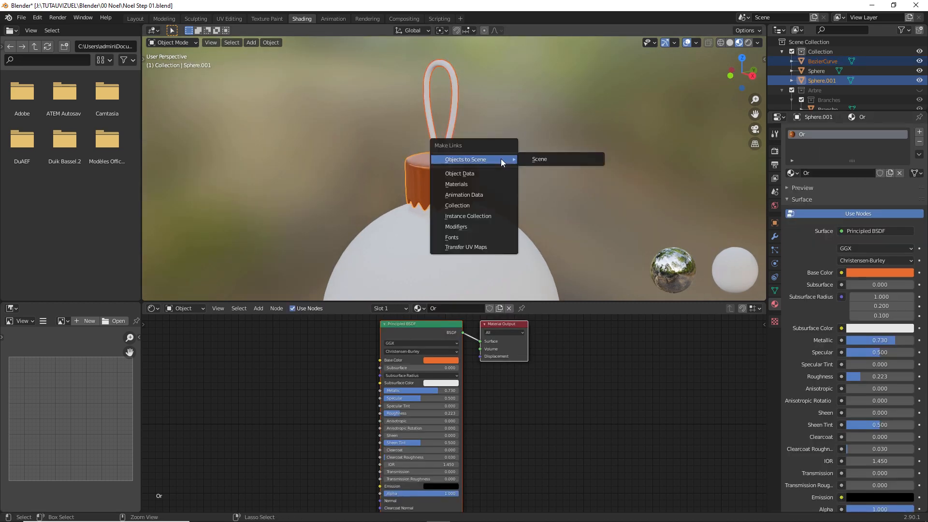
pyautogui.click(481, 190)
# - Give the bauble's sphere a new material named MatBoule with a mid-grey base colour and Roughness 0.182
pyautogui.scroll(-5, 497, 184)
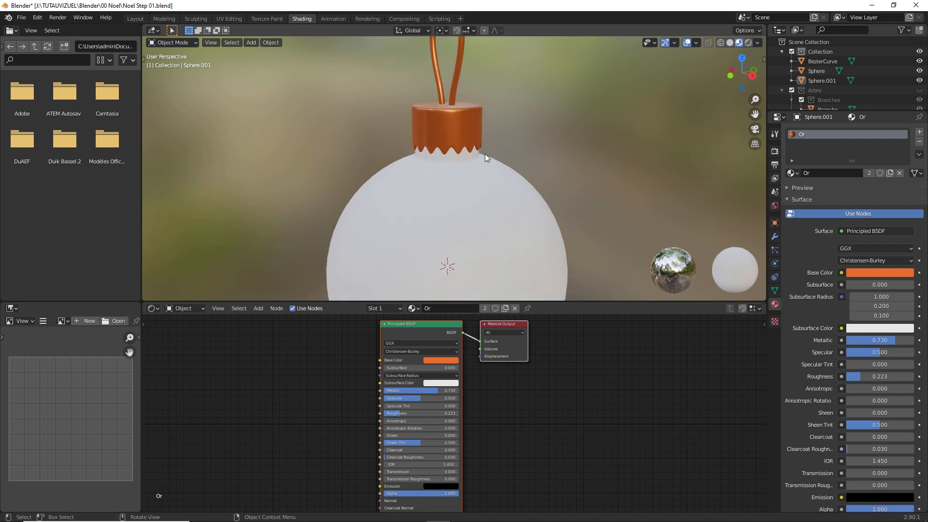
pyautogui.click(478, 190)
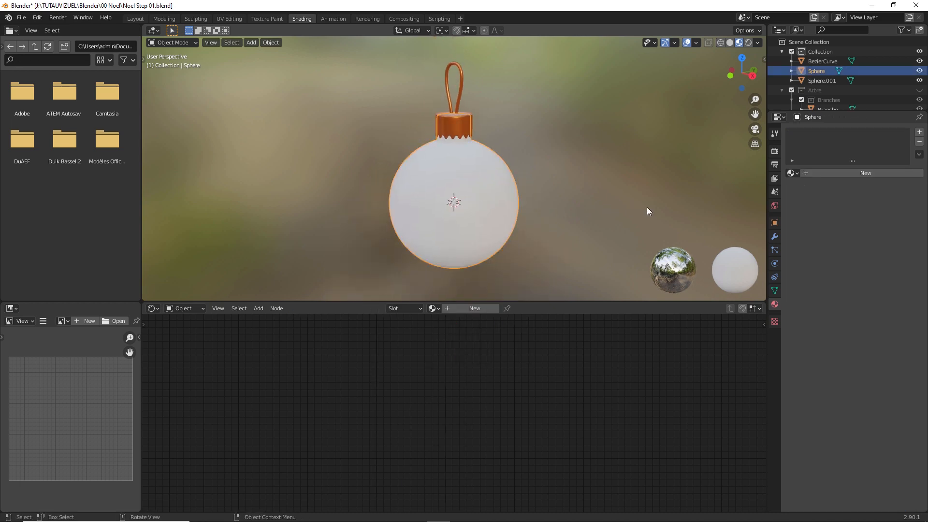
pyautogui.click(842, 172)
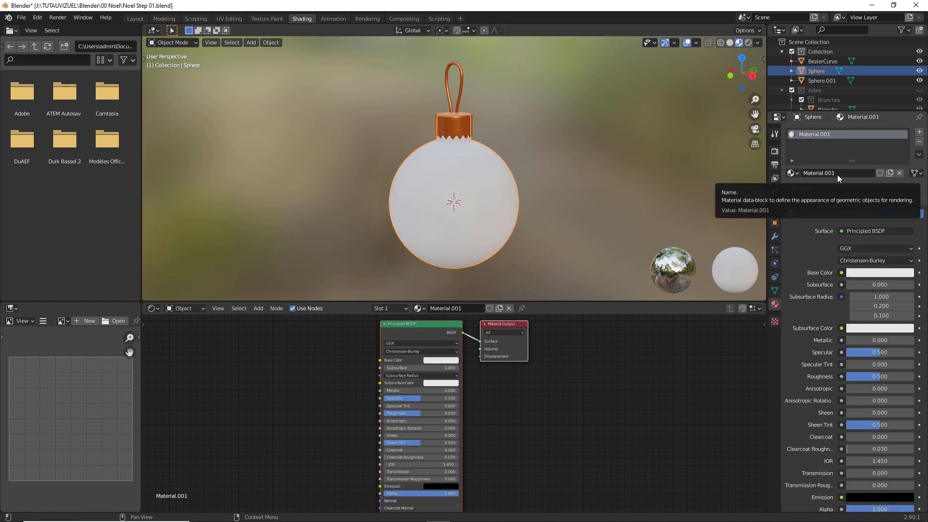
pyautogui.click(821, 170)
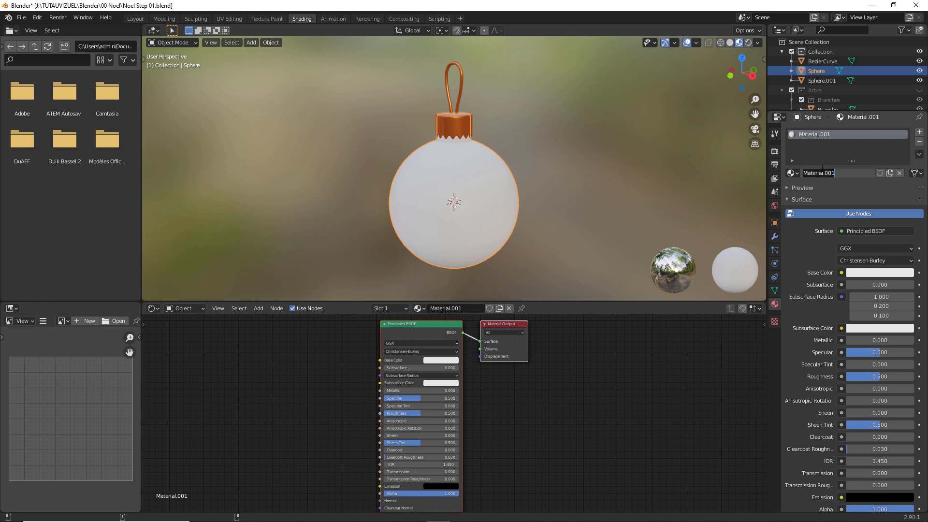
pyautogui.write('MatBoule')
pyautogui.press('Return')
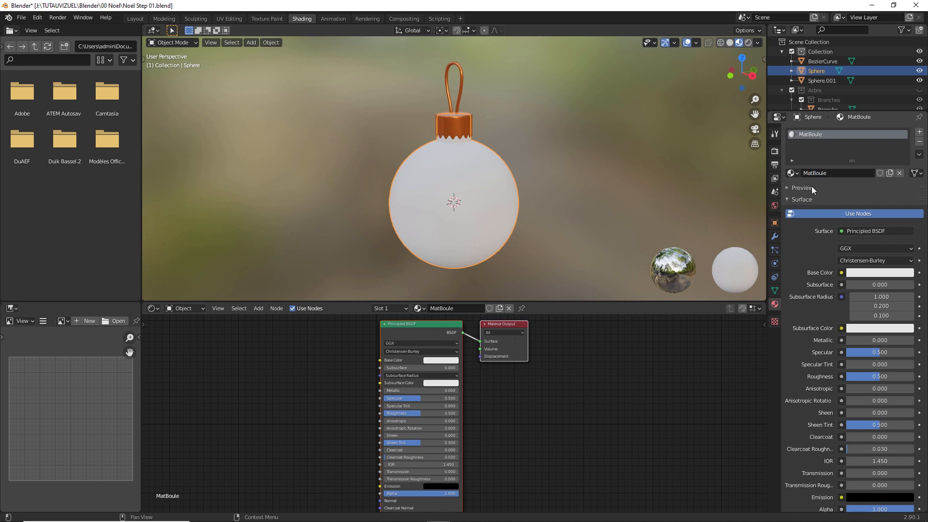
pyautogui.click(446, 360)
pyautogui.moveTo(482, 271); pyautogui.dragTo(482, 283)
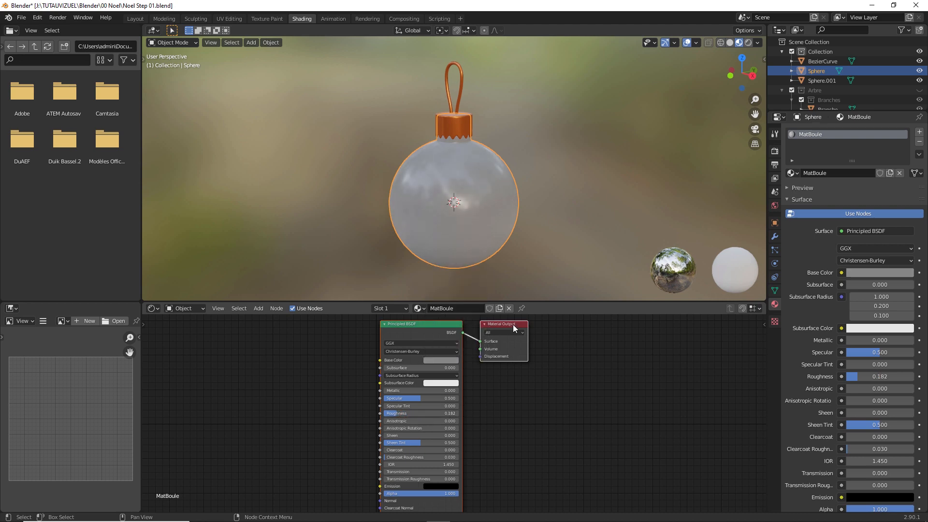
# - Spread out MatBoule's nodes and insert a Mix Shader between the Principled BSDF and the Material Output
pyautogui.moveTo(503, 326); pyautogui.dragTo(569, 335)
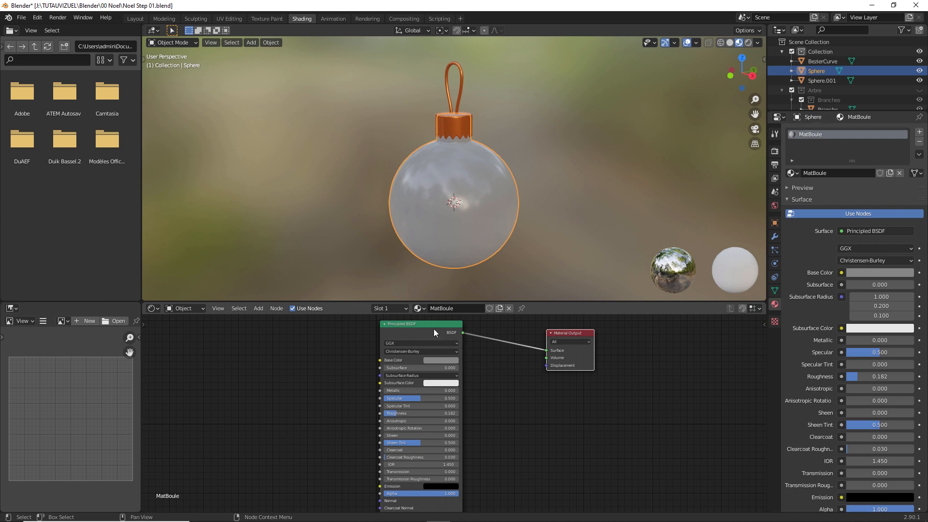
pyautogui.moveTo(433, 329); pyautogui.dragTo(358, 342)
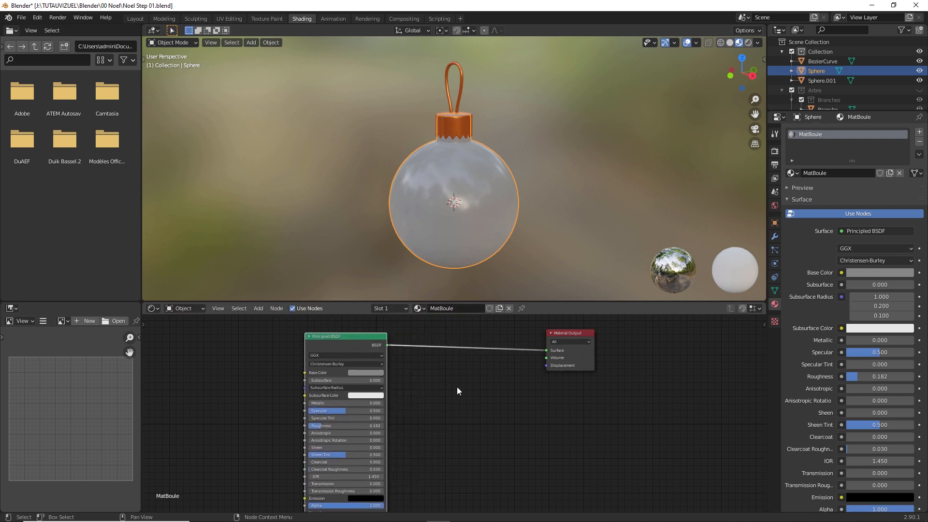
pyautogui.hotkey('shift', 'a')
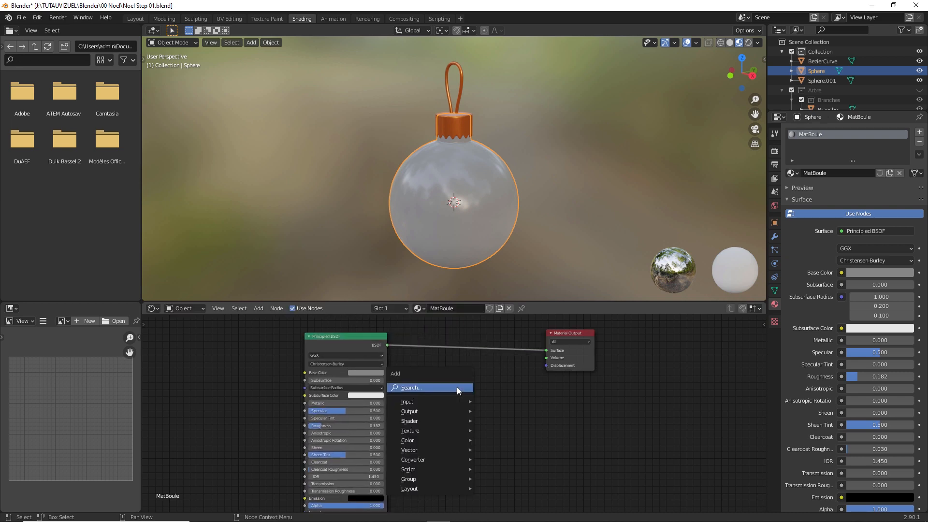
pyautogui.click(457, 388)
pyautogui.write('Mix')
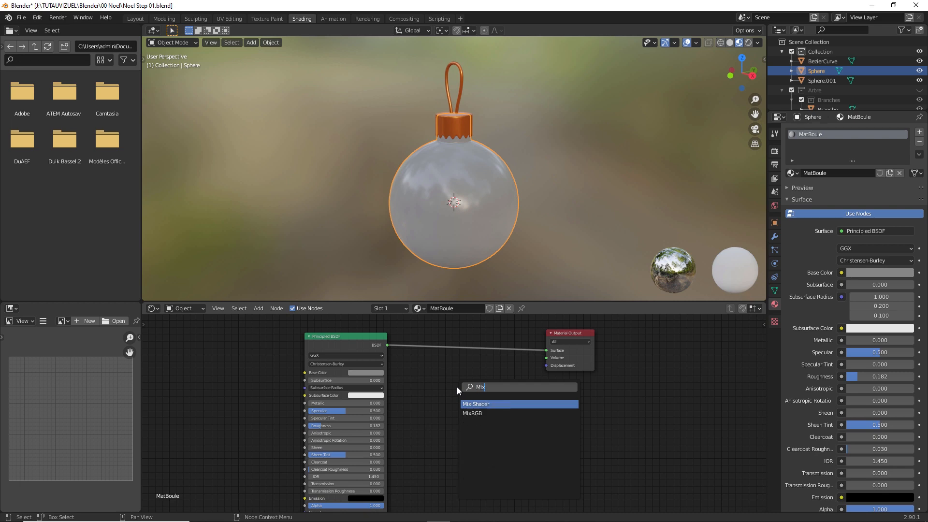
pyautogui.press('Return')
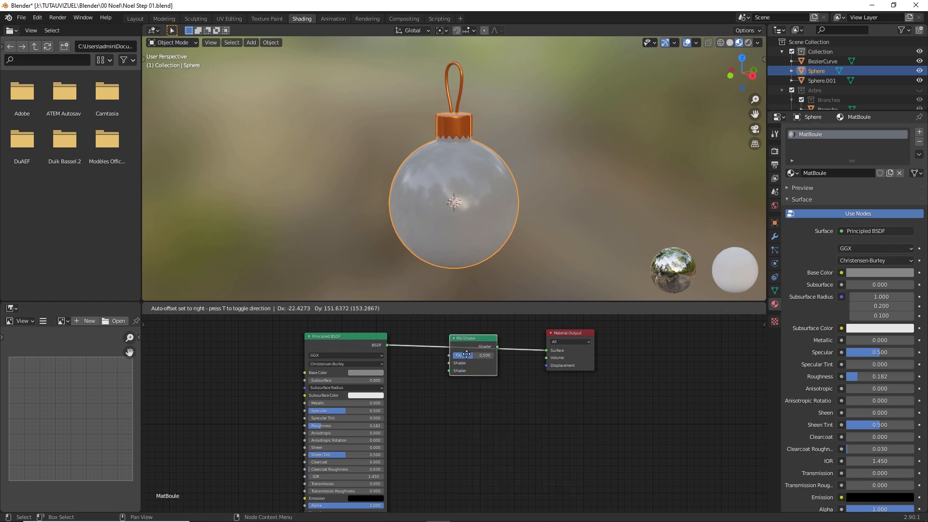
pyautogui.click(467, 354)
pyautogui.moveTo(479, 338); pyautogui.dragTo(498, 338)
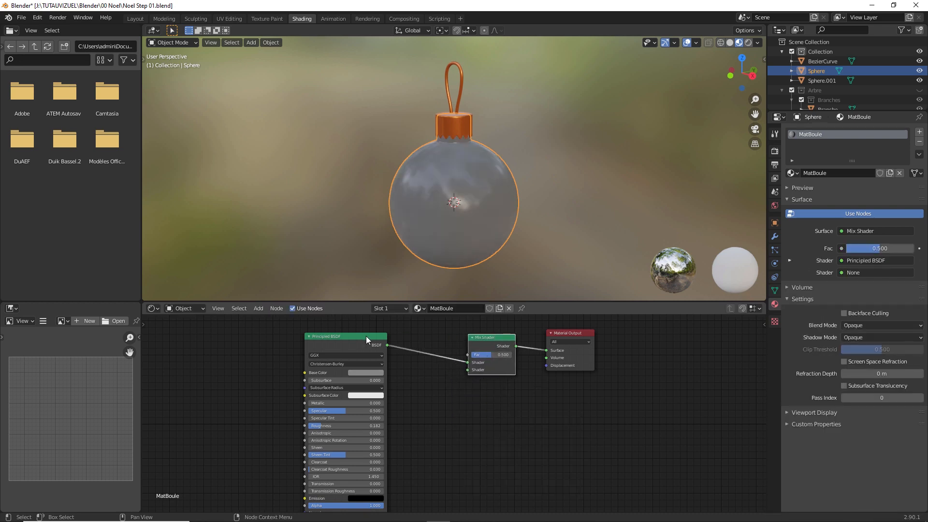
# - Add a Glossy BSDF node and connect it to the Mix Shader's second shader input
pyautogui.moveTo(368, 337); pyautogui.dragTo(360, 336)
pyautogui.click(440, 411)
pyautogui.hotkey('shift', 'a')
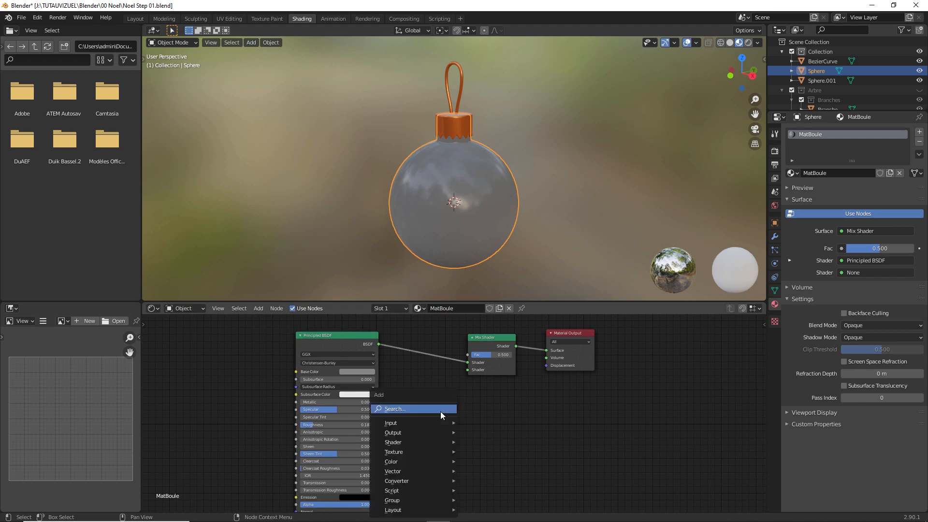
pyautogui.click(441, 412)
pyautogui.write('gloss')
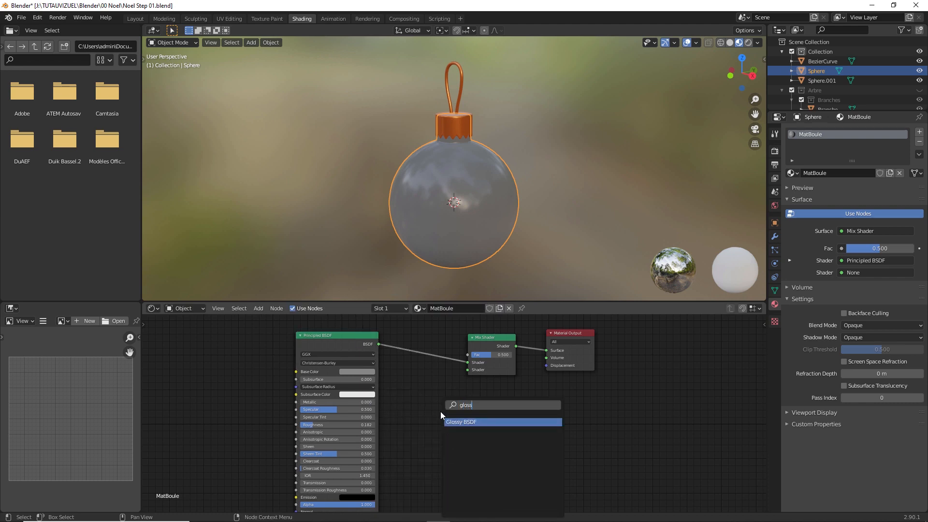
pyautogui.press('Return')
pyautogui.click(443, 393)
pyautogui.moveTo(443, 392); pyautogui.dragTo(467, 371)
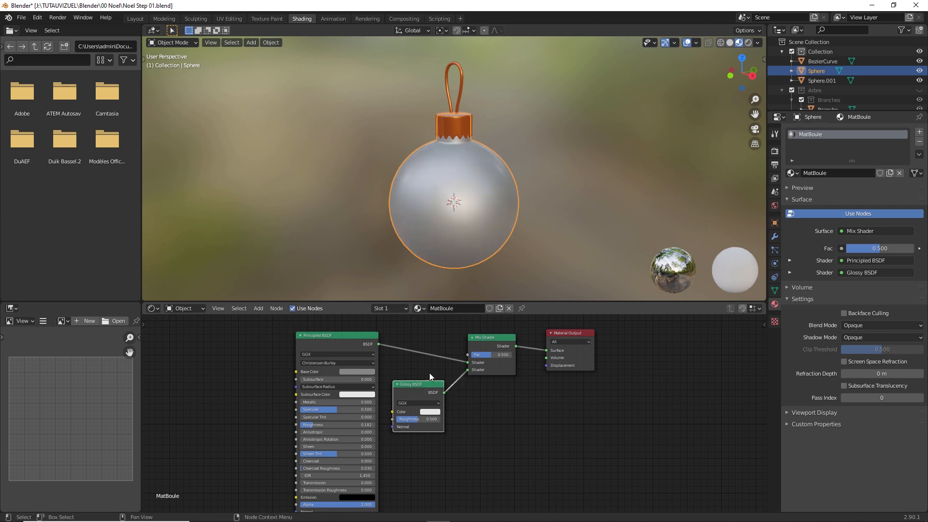
pyautogui.click(530, 250)
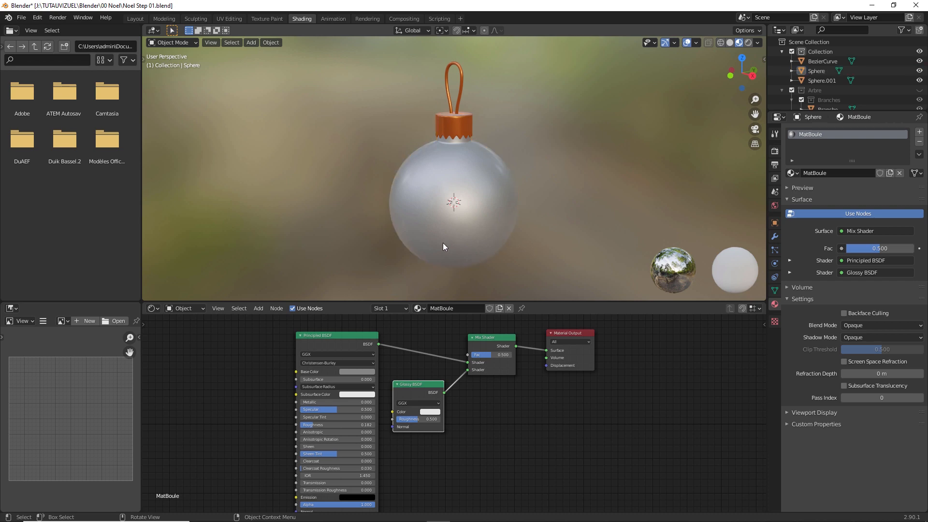
pyautogui.moveTo(429, 382); pyautogui.dragTo(431, 443, button='middle')
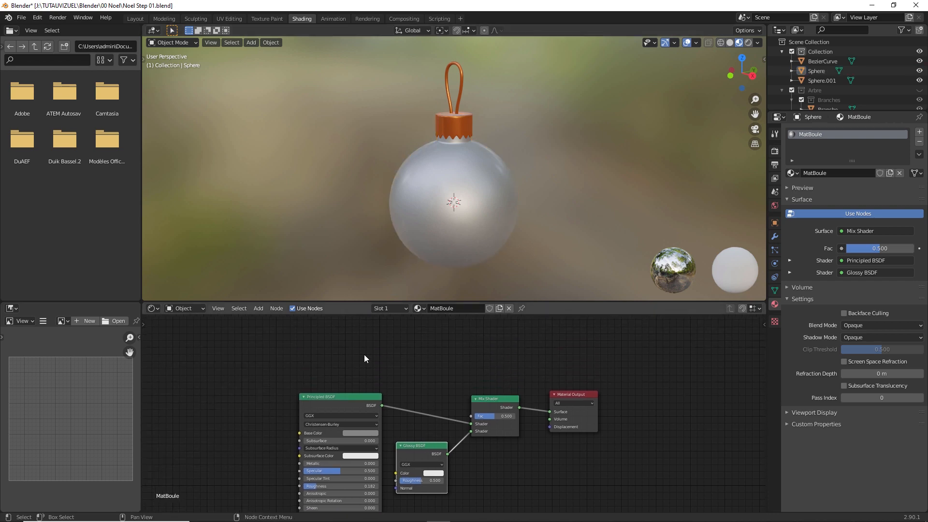
# - Add an Image Texture node to the ball material and connect its Color output to the Mix Shader's Fac input
pyautogui.hotkey('shift', 'a')
pyautogui.write('i')
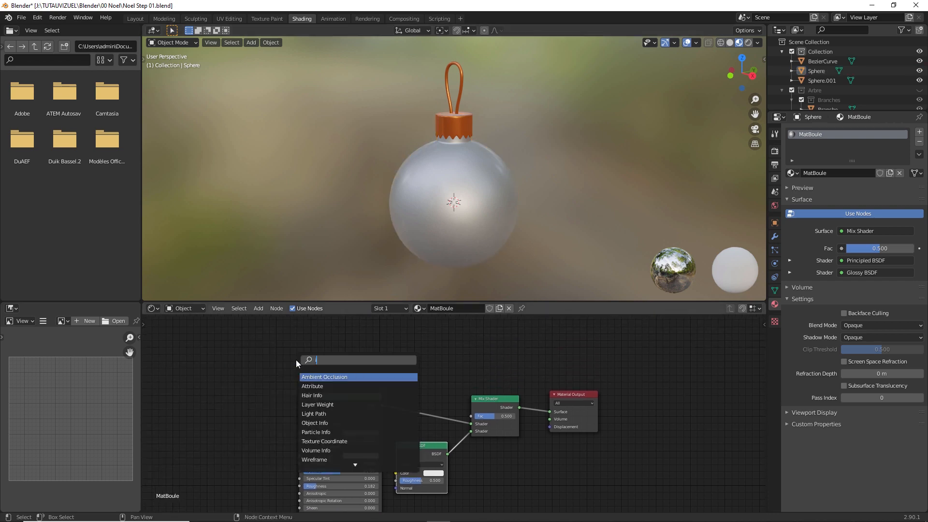
pyautogui.write('mage')
pyautogui.press('Return')
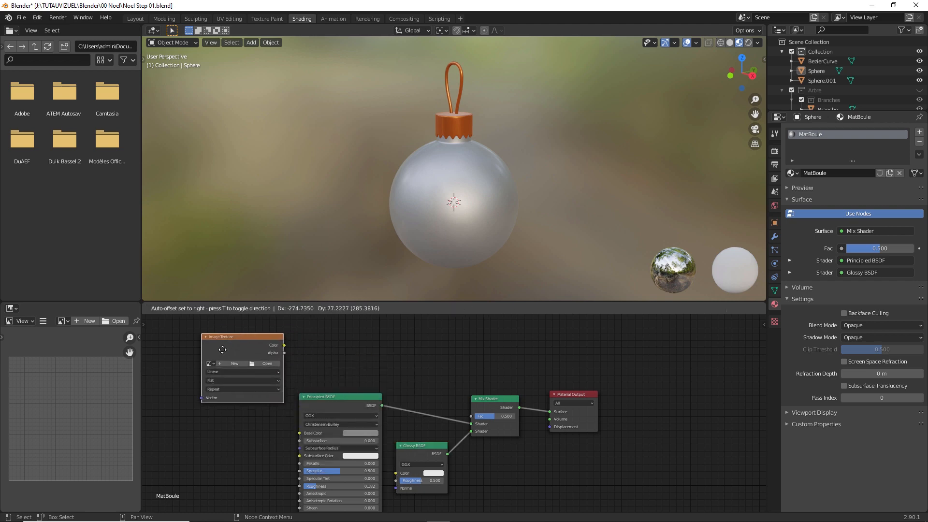
pyautogui.click(223, 351)
pyautogui.moveTo(285, 347); pyautogui.dragTo(471, 416)
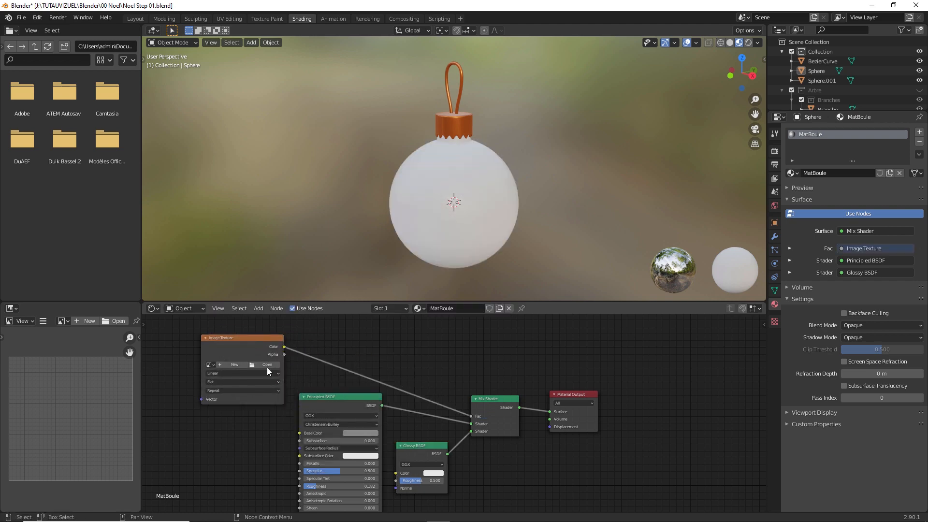
# - Load Texture boule 06.png from the Textures folder into the Image Texture node, showing the files as thumbnails
pyautogui.click(267, 364)
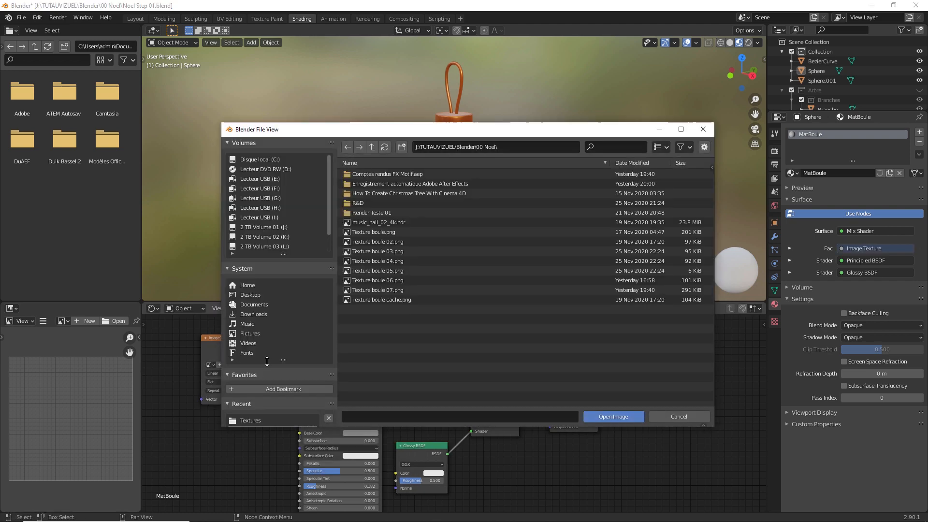
pyautogui.click(286, 228)
pyautogui.click(366, 213)
pyautogui.doubleClick(351, 212)
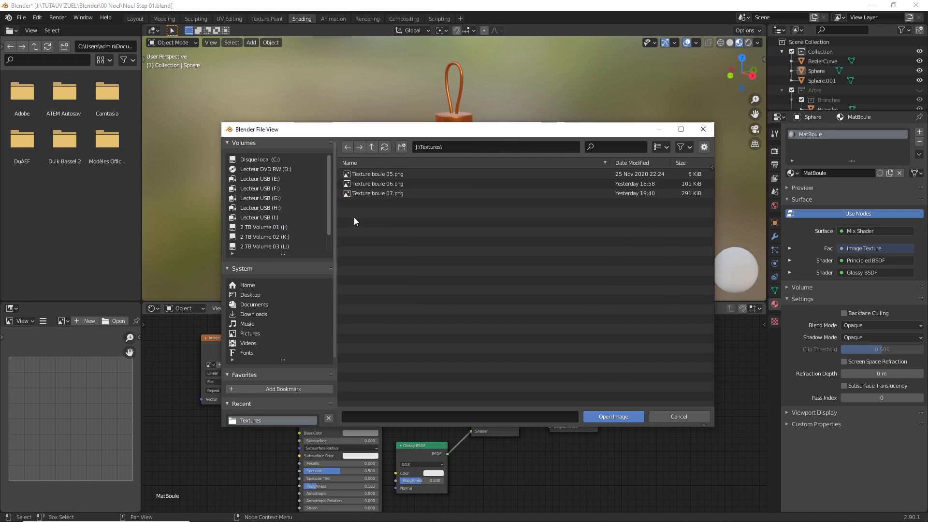
pyautogui.click(660, 147)
pyautogui.click(638, 200)
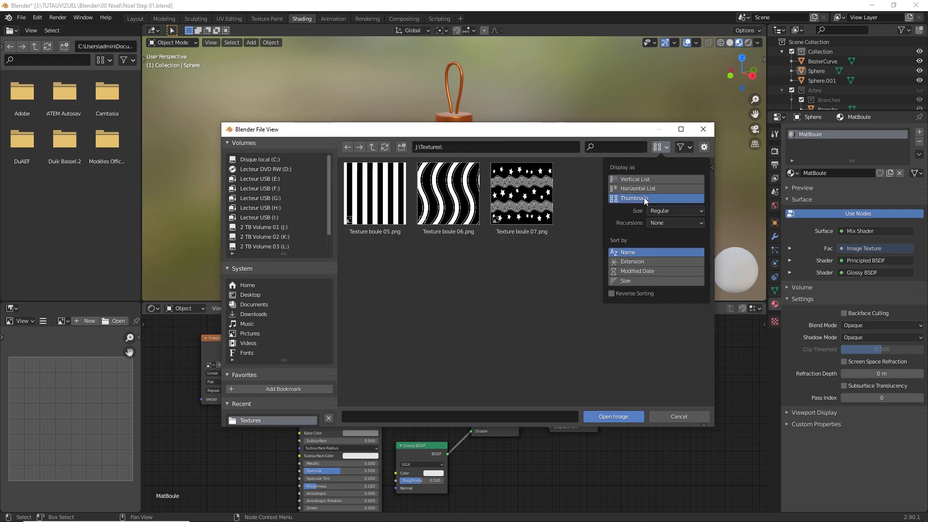
pyautogui.click(448, 196)
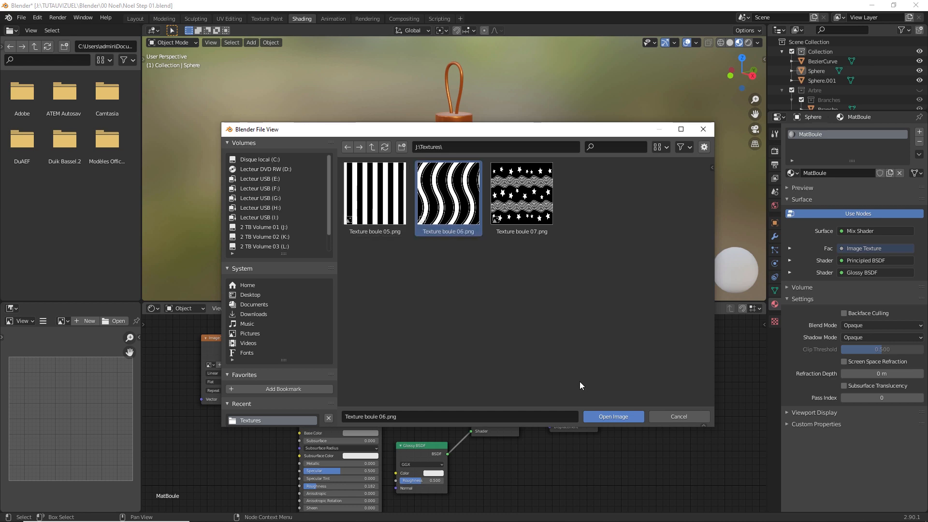
pyautogui.click(613, 417)
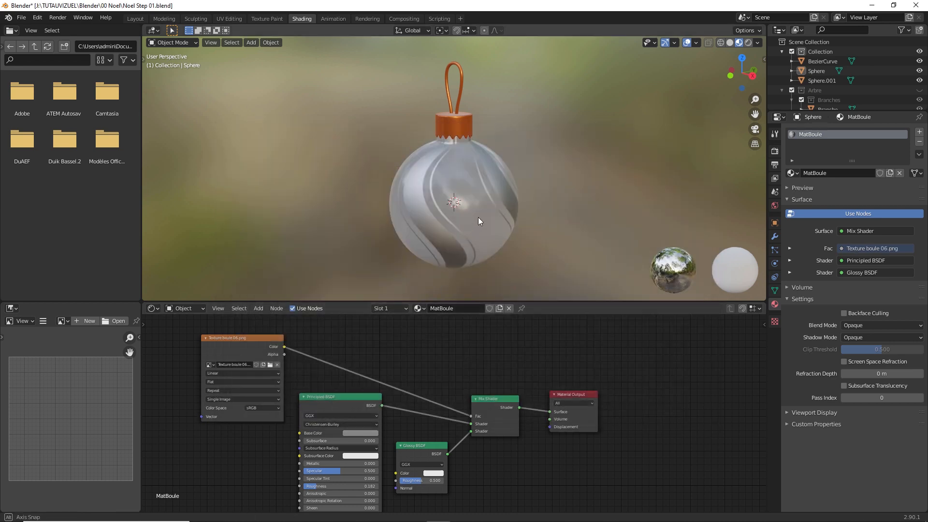
# - Set the Glossy BSDF roughness to 0.331
pyautogui.moveTo(478, 222); pyautogui.dragTo(491, 212, button='middle')
pyautogui.moveTo(421, 481); pyautogui.dragTo(414, 480)
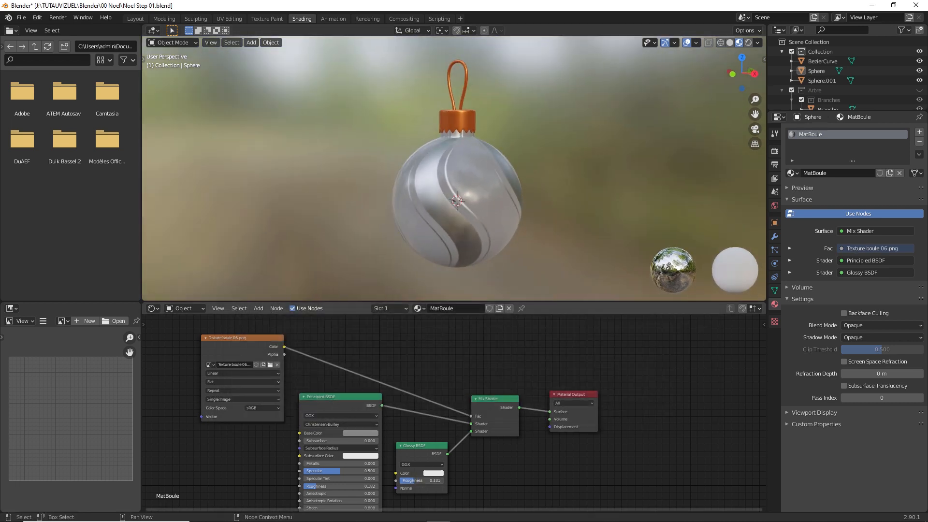
# - Change the Principled BSDF base color to a muted brown and pick a new Glossy BSDF color
pyautogui.click(360, 433)
pyautogui.click(356, 344)
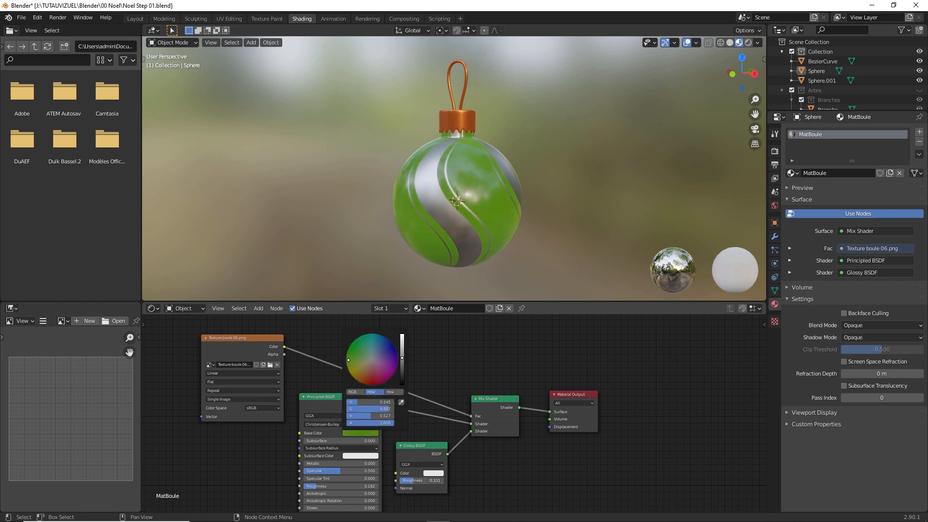
pyautogui.moveTo(356, 345)
pyautogui.mouseDown()
pyautogui.moveTo(389, 350)
pyautogui.moveTo(372, 362)
pyautogui.mouseUp()
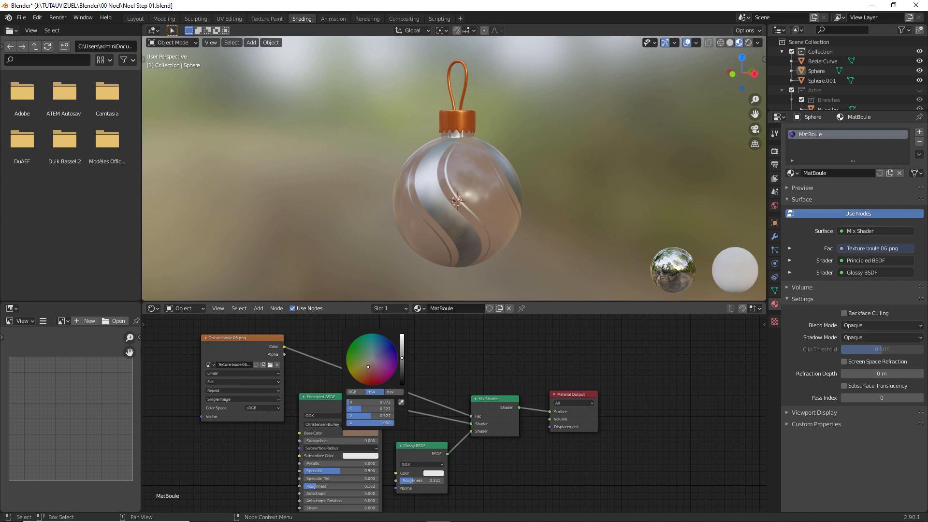
pyautogui.click(433, 473)
pyautogui.moveTo(449, 408)
pyautogui.mouseDown()
pyautogui.moveTo(463, 385)
pyautogui.moveTo(455, 398)
pyautogui.mouseUp()
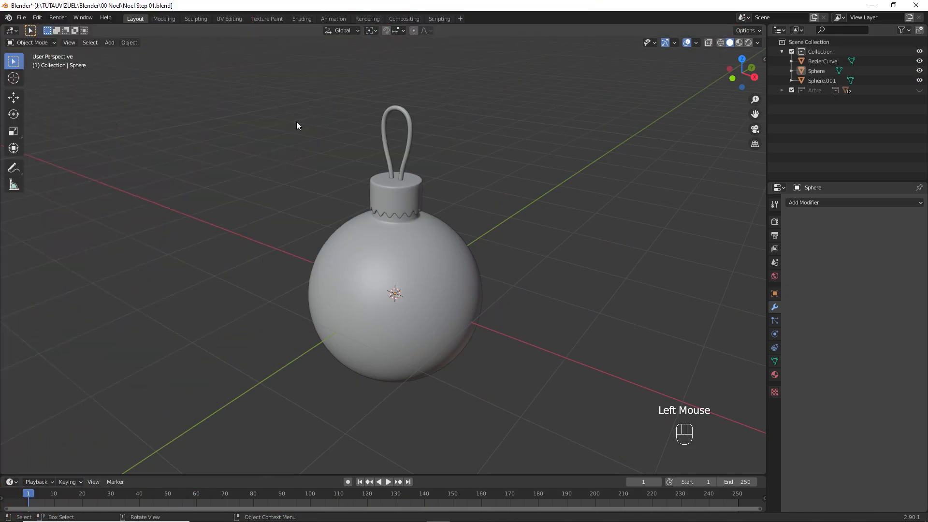
# - Set the hanging loop's origin to its geometry in the Layout workspace
pyautogui.click(410, 139)
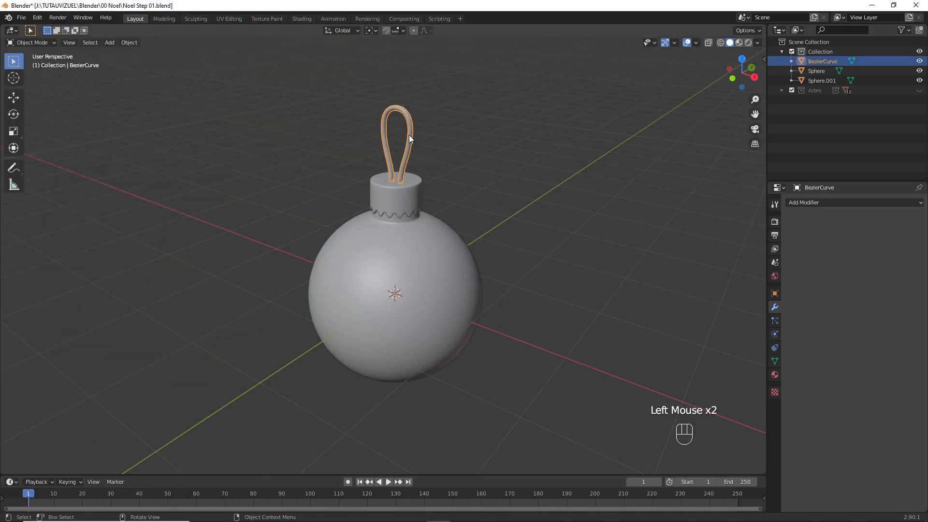
pyautogui.rightClick(409, 135)
pyautogui.moveTo(402, 165)
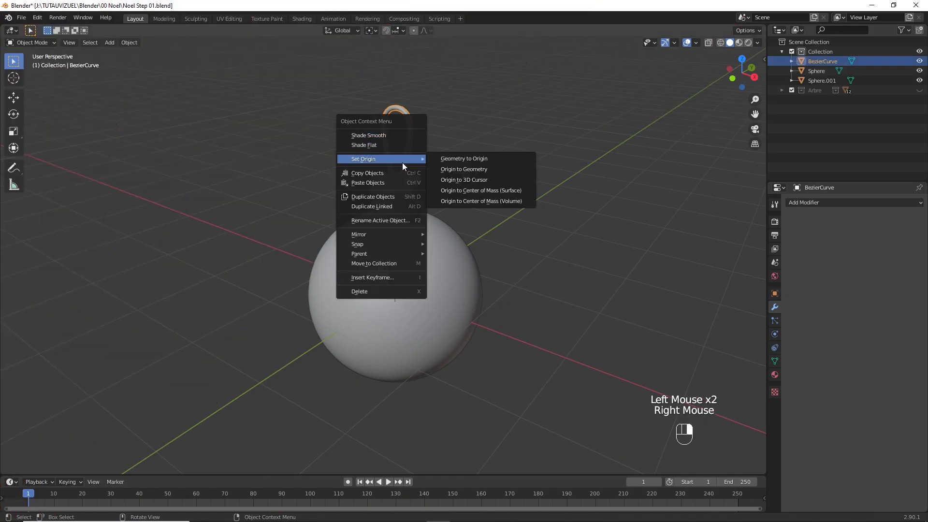
pyautogui.click(466, 168)
pyautogui.moveTo(448, 163); pyautogui.dragTo(475, 155, button='middle')
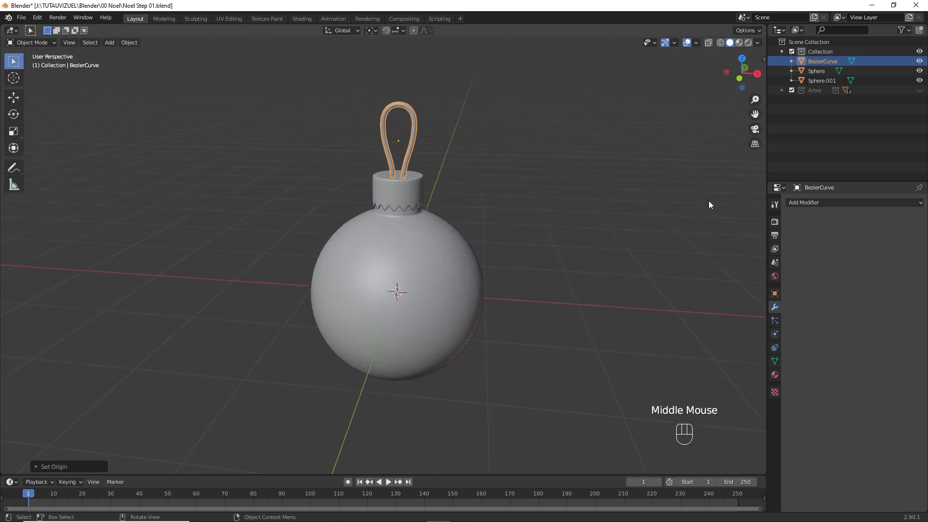
# - Move only the loop's origin up toward the top of the loop, using the Affect Only Origins option temporarily
pyautogui.click(775, 204)
pyautogui.click(843, 257)
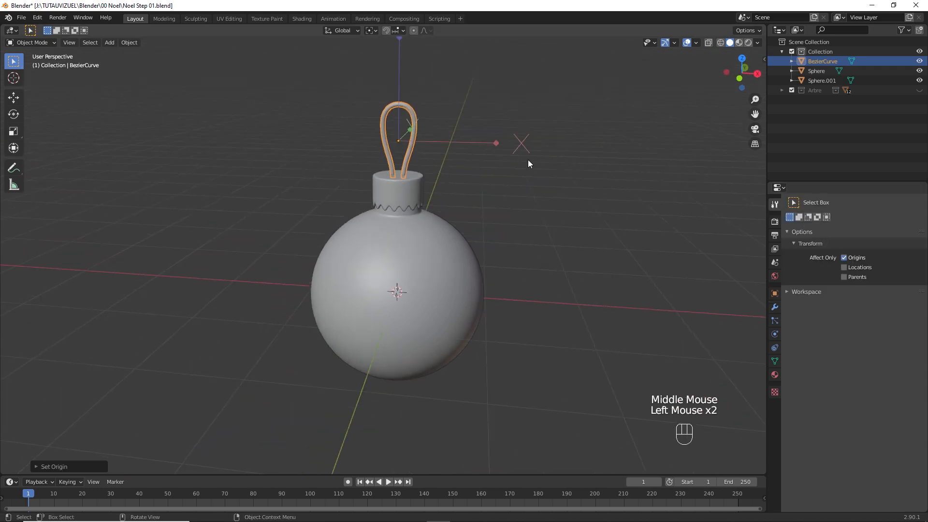
pyautogui.press('g')
pyautogui.click(492, 130)
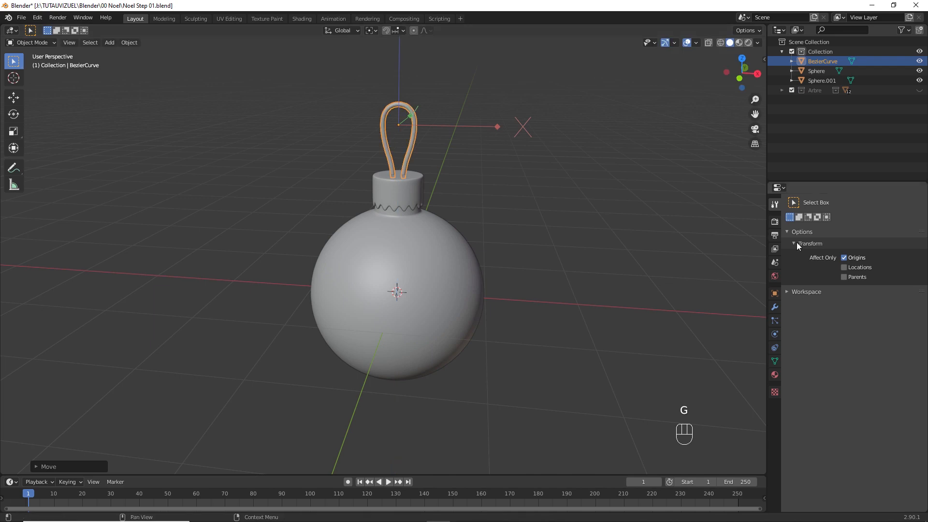
pyautogui.click(844, 258)
# - Join the ball, the cap and the hanging loop into one object, with the loop as the active object
pyautogui.moveTo(660, 242); pyautogui.dragTo(462, 208, button='middle')
pyautogui.click(431, 211)
pyautogui.keyDown('shift'); pyautogui.click(410, 150); pyautogui.keyUp('shift')
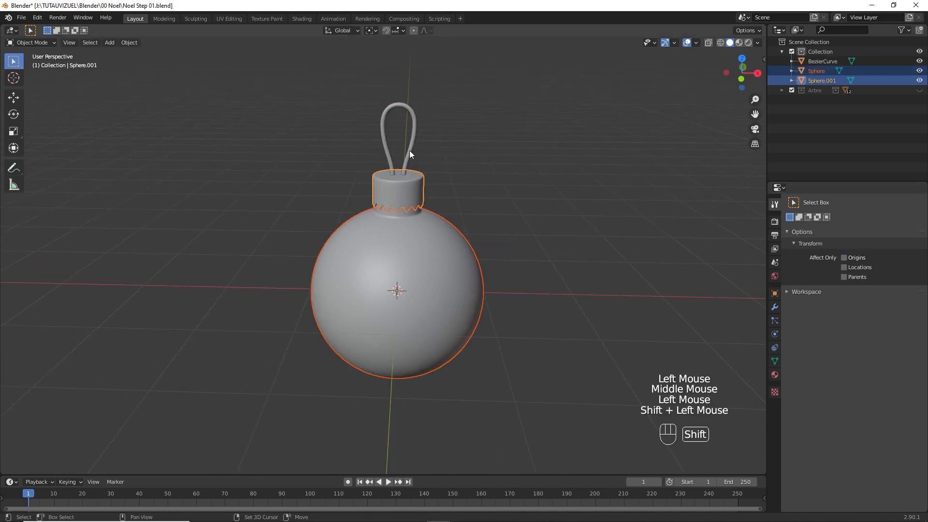
pyautogui.keyDown('shift'); pyautogui.click(410, 149); pyautogui.keyUp('shift')
pyautogui.hotkey('ctrl', 'j')
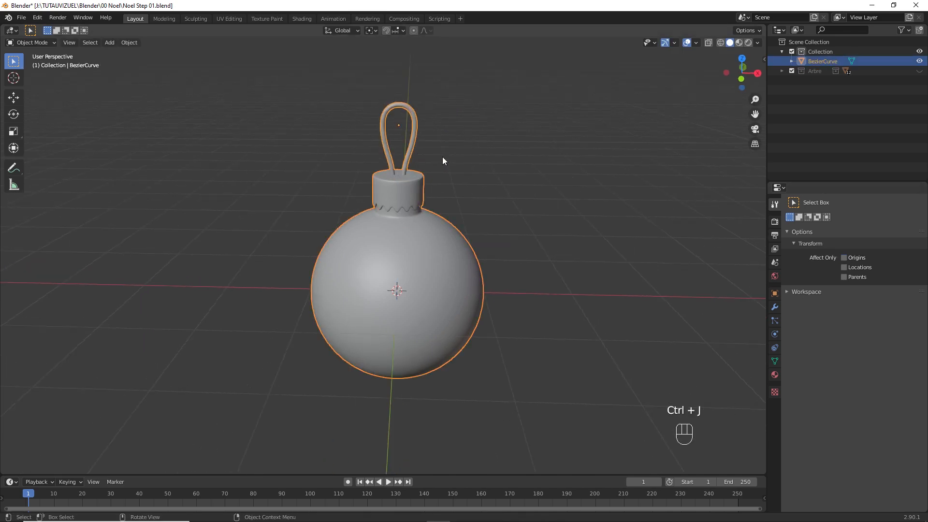
# - Rename the joined ornament Boule and move it into a new collection named Boules
pyautogui.doubleClick(823, 61)
pyautogui.write('Boule')
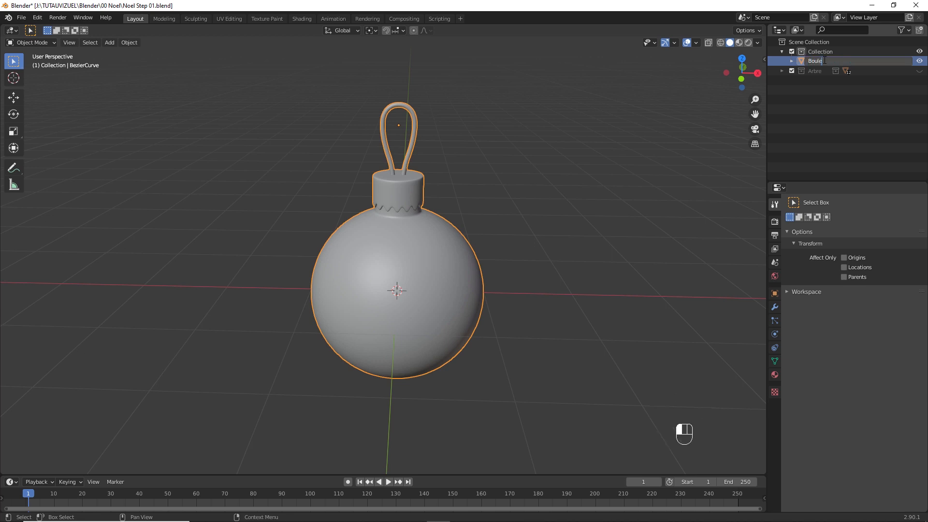
pyautogui.press('Return')
pyautogui.press('m')
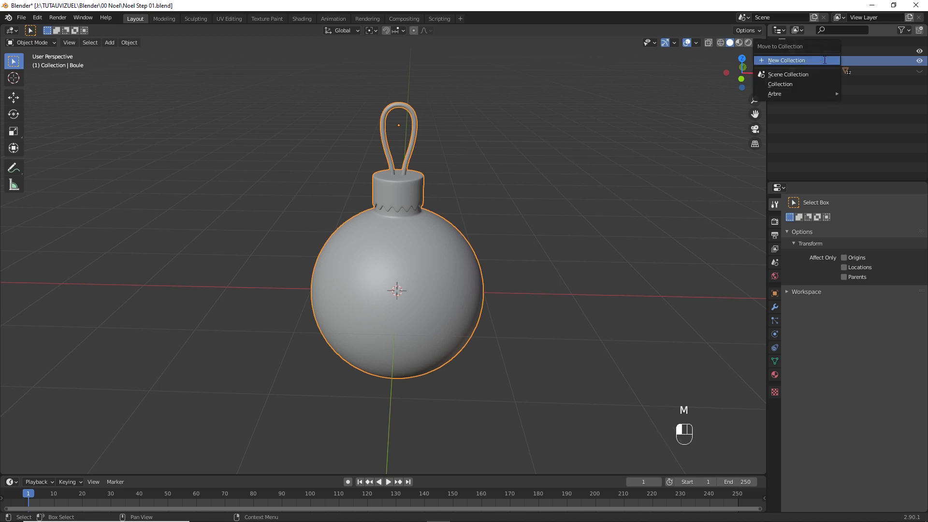
pyautogui.click(824, 60)
pyautogui.write('Boules')
pyautogui.press('Return')
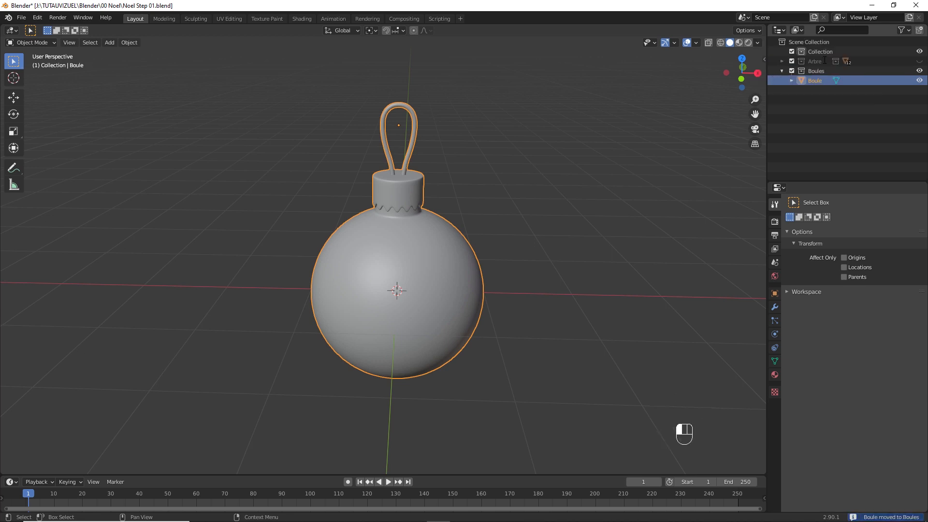
# - Hide the Boule object and add a cylinder mesh at the 3D cursor
pyautogui.click(919, 81)
pyautogui.keyDown('shift'); pyautogui.moveTo(448, 231); pyautogui.dragTo(426, 243, button='middle'); pyautogui.keyUp('shift')
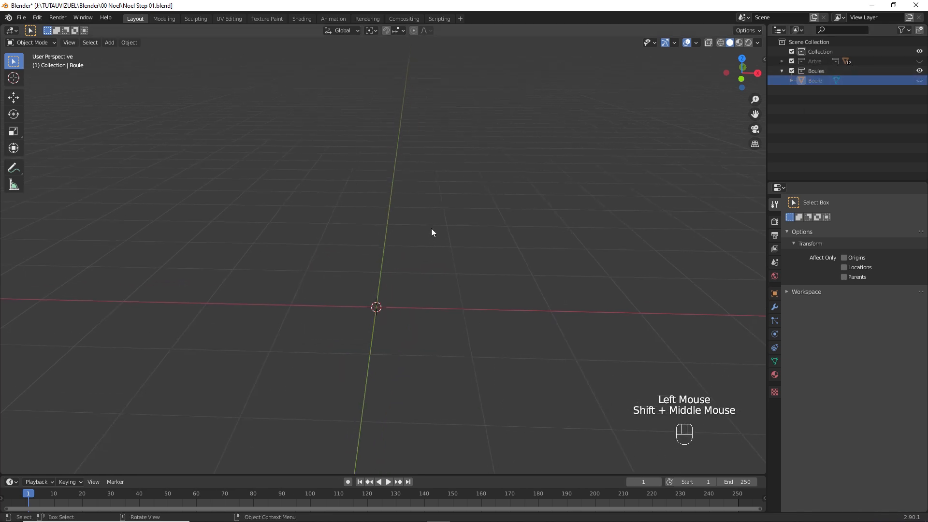
pyautogui.hotkey('shift', 'a')
pyautogui.moveTo(431, 231)
pyautogui.click(469, 274)
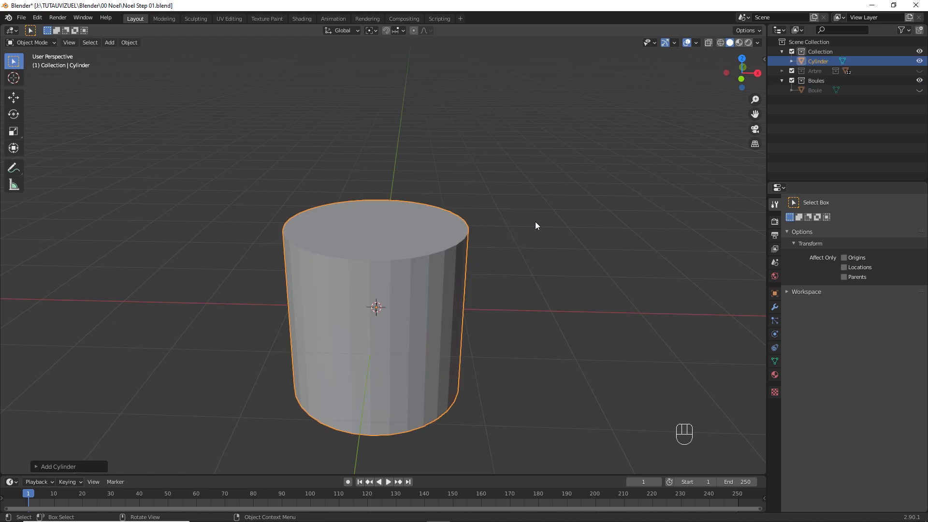
# - Scale the cylinder down and raise its mesh about 0.36 m in Edit Mode so its base sits on the origin
pyautogui.press('s')
pyautogui.click(443, 280)
pyautogui.press('KP_1')
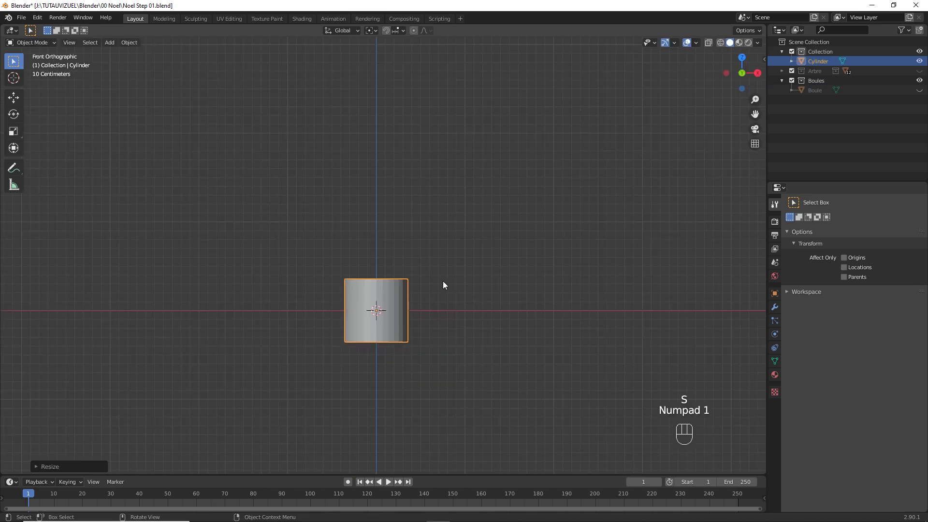
pyautogui.press('Tab')
pyautogui.press('g')
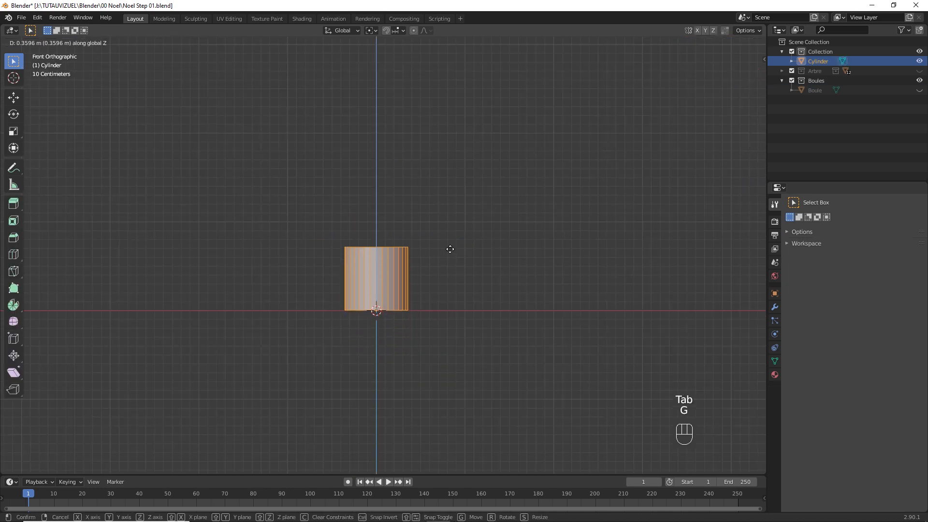
pyautogui.click(450, 249)
pyautogui.click(439, 255)
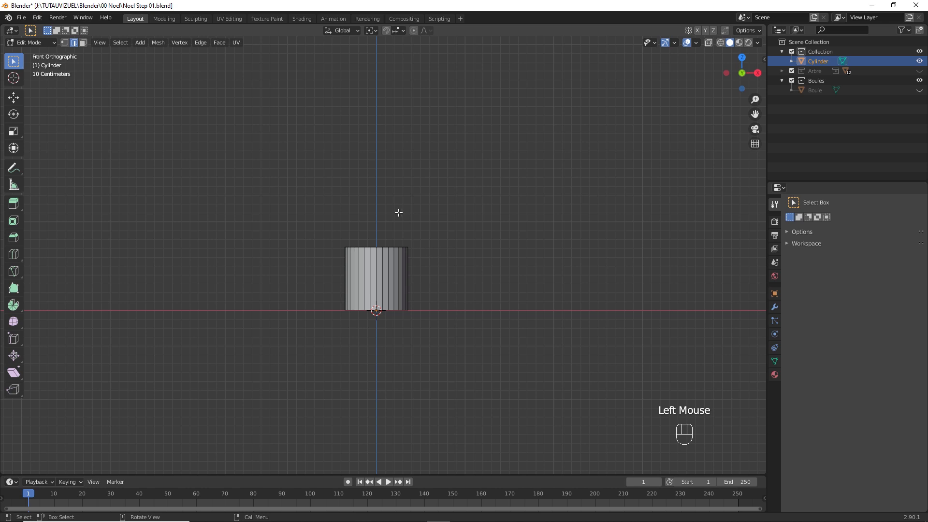
# - Select the cylinder's top vertices with X-ray on, move them up and widen them slightly
pyautogui.press('1')
pyautogui.hotkey('alt', 'z')
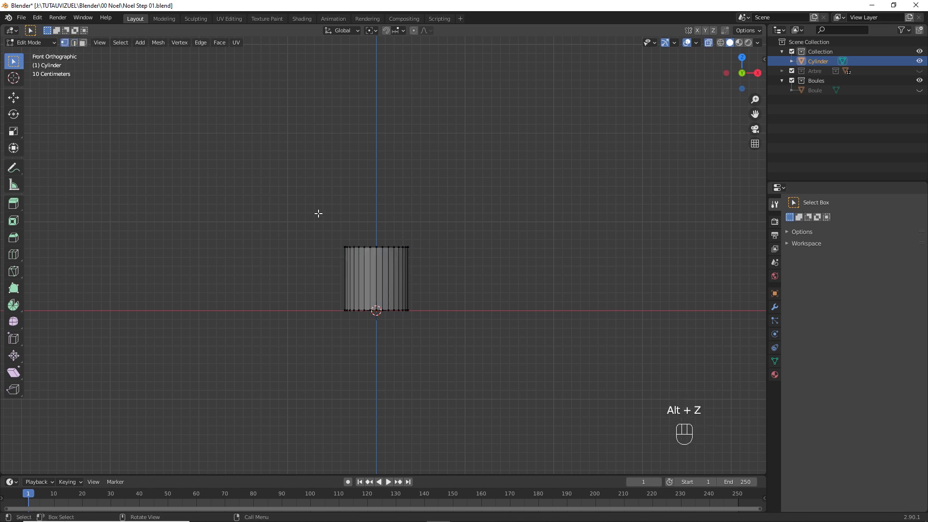
pyautogui.moveTo(318, 213); pyautogui.dragTo(442, 249)
pyautogui.press('g')
pyautogui.click(431, 184)
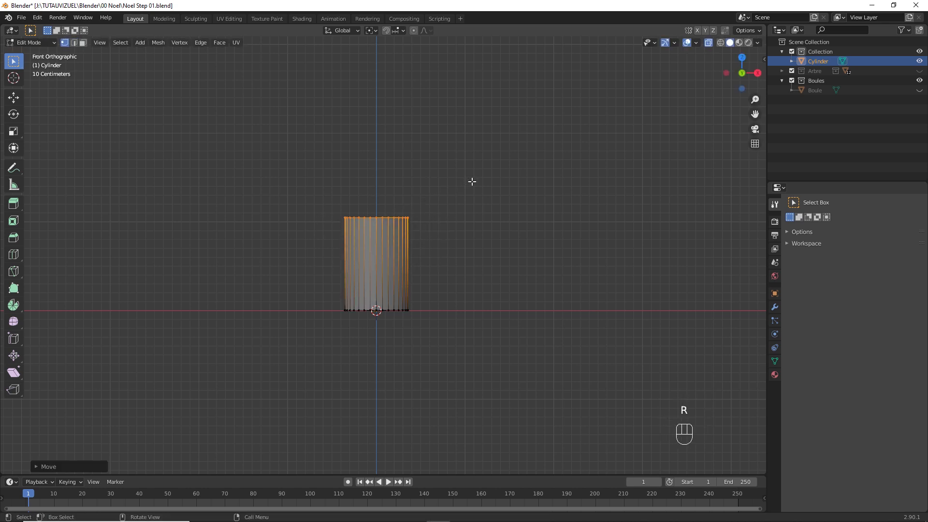
pyautogui.press('s')
pyautogui.click(466, 193)
# - Extrude the top into a short flared section and a taller body above it, widening the top edge of each
pyautogui.press('e')
pyautogui.click(477, 179)
pyautogui.press('s')
pyautogui.click(488, 178)
pyautogui.press('e')
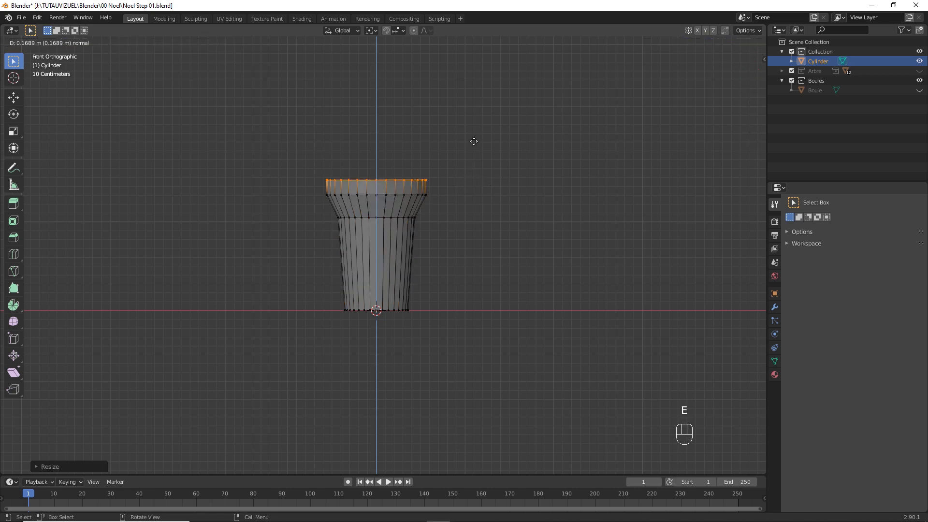
pyautogui.click(484, 76)
pyautogui.keyDown('shift'); pyautogui.moveTo(485, 76); pyautogui.dragTo(489, 189, button='middle'); pyautogui.keyUp('shift')
pyautogui.press('s')
pyautogui.click(506, 162)
# - Turn off X-ray, inset the top face and extrude it into a narrow groove with a wider ring above
pyautogui.hotkey('alt', 'z')
pyautogui.press('i')
pyautogui.click(514, 174)
pyautogui.press('e')
pyautogui.press('e')
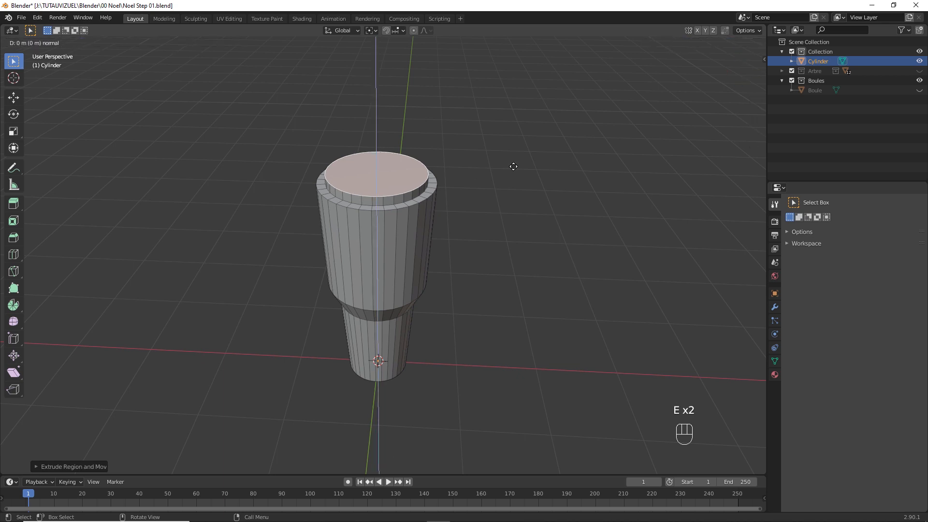
pyautogui.click(532, 166)
pyautogui.press('s')
pyautogui.click(513, 139)
# - Inset the ring's top face and extrude it into a tall column, lowering and slightly widening the column's top
pyautogui.press('i')
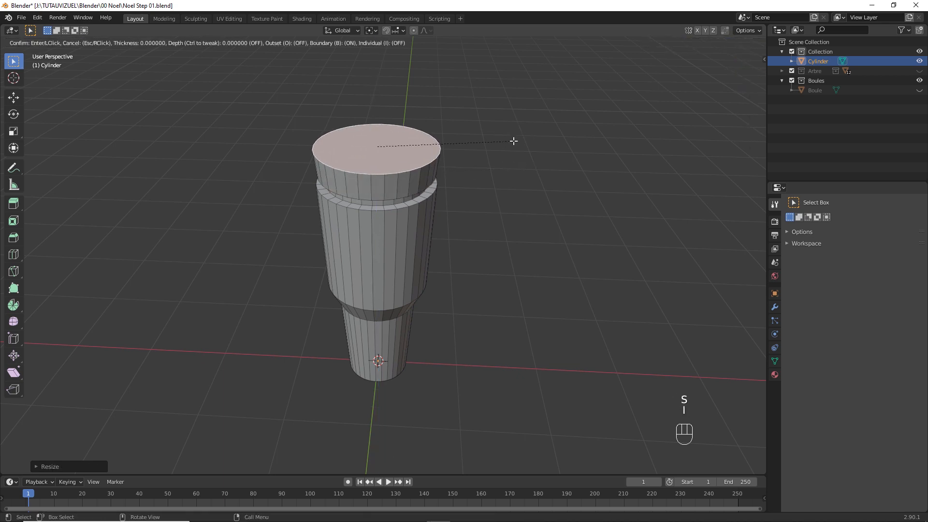
pyautogui.click(464, 174)
pyautogui.keyDown('shift'); pyautogui.moveTo(464, 174); pyautogui.dragTo(464, 232, button='middle'); pyautogui.keyUp('shift')
pyautogui.press('e')
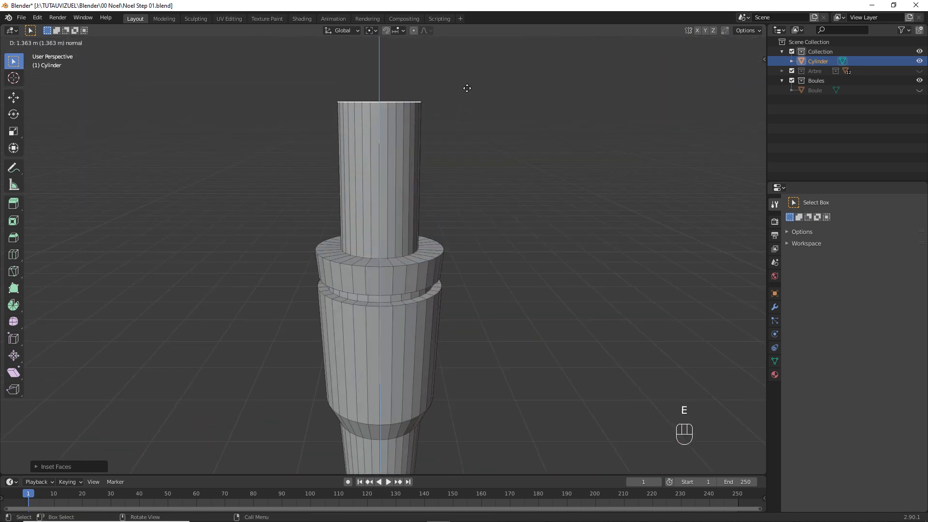
pyautogui.click(467, 92)
pyautogui.press('g')
pyautogui.press('z')
pyautogui.click(478, 119)
pyautogui.press('s')
pyautogui.click(499, 122)
# - Extrude the column's top, shrink it into a cone-shaped shoulder and extrude a short thin tip above it
pyautogui.keyDown('shift'); pyautogui.moveTo(499, 123); pyautogui.dragTo(494, 218, button='middle'); pyautogui.keyUp('shift')
pyautogui.press('e')
pyautogui.click(490, 165)
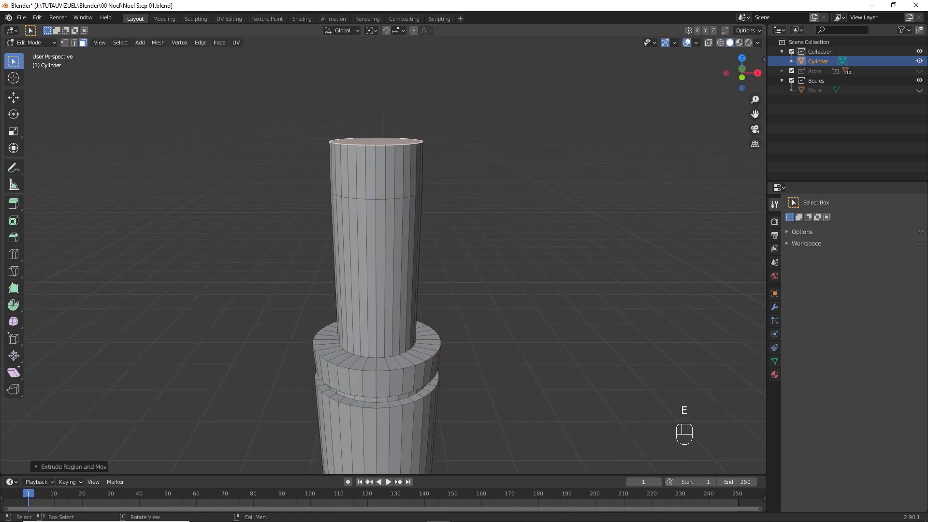
pyautogui.press('s')
pyautogui.click(427, 146)
pyautogui.click(430, 122)
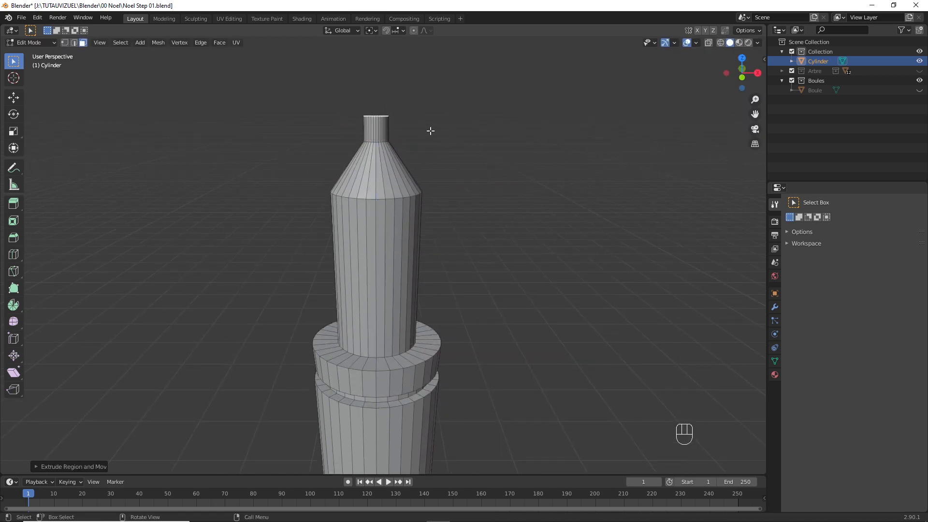
# - Add a loop cut around the middle of the tip and scale that loop outward to make the tip bulge
pyautogui.keyDown('ctrl'); pyautogui.moveTo(428, 132); pyautogui.dragTo(402, 111, button='middle'); pyautogui.keyUp('ctrl')
pyautogui.keyDown('shift'); pyautogui.moveTo(402, 111); pyautogui.dragTo(412, 256, button='middle'); pyautogui.keyUp('shift')
pyautogui.hotkey('ctrl', 'r')
pyautogui.keyDown('ctrl'); pyautogui.moveTo(411, 256); pyautogui.dragTo(414, 232, button='middle'); pyautogui.keyUp('ctrl')
pyautogui.doubleClick(414, 197)
pyautogui.press('s')
pyautogui.click(461, 187)
# - Bevel the tip's top, middle and base edge loops with two segments
pyautogui.keyDown('alt'); pyautogui.click(413, 232); pyautogui.keyUp('alt')
pyautogui.keyDown('alt'); pyautogui.keyDown('shift'); pyautogui.click(406, 261); pyautogui.keyUp('shift'); pyautogui.keyUp('alt')
pyautogui.hotkey('ctrl', 'b')
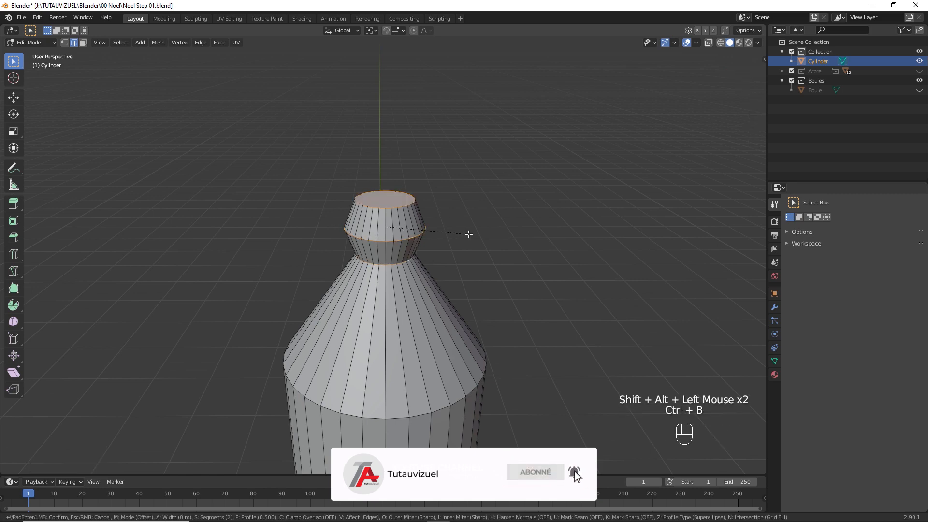
pyautogui.click(476, 230)
# - Bevel the edge loop between the cone-shaped shoulder and the column with a wide two-segment bevel
pyautogui.keyDown('shift'); pyautogui.moveTo(477, 230); pyautogui.dragTo(479, 49, button='middle'); pyautogui.keyUp('shift')
pyautogui.keyDown('alt'); pyautogui.click(464, 207); pyautogui.keyUp('alt')
pyautogui.hotkey('ctrl', 'b')
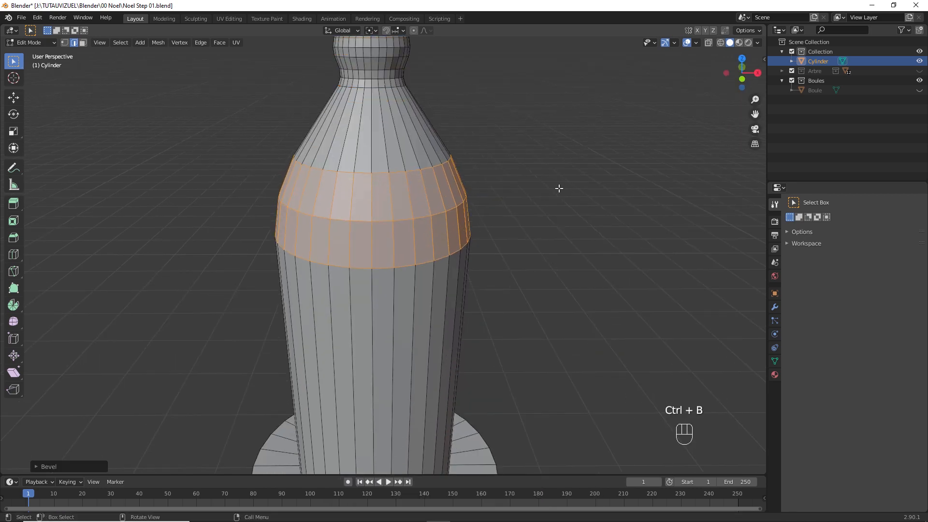
pyautogui.click(554, 191)
# - Slightly bevel the column's base loop and bevel the ring's top outer edge by about 0.17 m
pyautogui.keyDown('shift'); pyautogui.moveTo(555, 190); pyautogui.dragTo(532, 29, button='middle'); pyautogui.keyUp('shift')
pyautogui.keyDown('alt'); pyautogui.click(452, 256); pyautogui.keyUp('alt')
pyautogui.hotkey('ctrl', 'b')
pyautogui.click(485, 274)
pyautogui.keyDown('alt'); pyautogui.click(488, 271); pyautogui.keyUp('alt')
pyautogui.hotkey('ctrl', 'b')
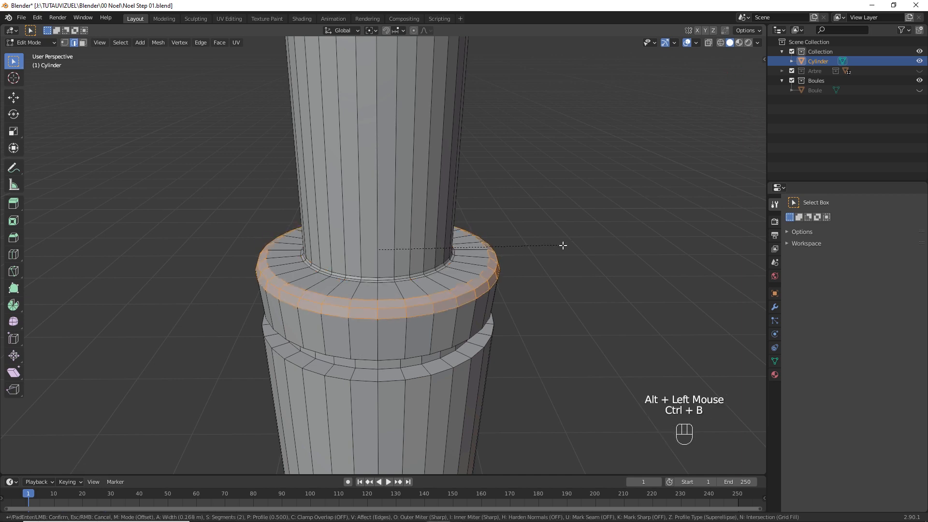
pyautogui.click(560, 244)
# - Apply a small bevel to the edge loops of the narrow groove below the ring
pyautogui.keyDown('shift'); pyautogui.moveTo(560, 244); pyautogui.dragTo(430, 235, button='middle'); pyautogui.keyUp('shift')
pyautogui.keyDown('alt'); pyautogui.click(436, 148); pyautogui.keyUp('alt')
pyautogui.keyDown('alt'); pyautogui.keyDown('shift'); pyautogui.click(439, 138); pyautogui.keyUp('shift'); pyautogui.keyUp('alt')
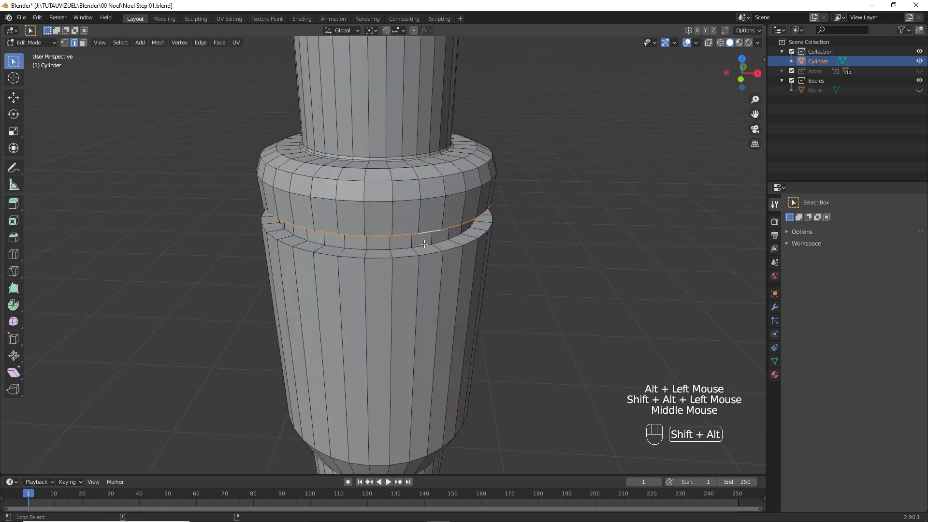
pyautogui.keyDown('alt'); pyautogui.keyDown('shift'); pyautogui.click(430, 243); pyautogui.keyUp('shift'); pyautogui.keyUp('alt')
pyautogui.keyDown('alt'); pyautogui.keyDown('shift'); pyautogui.click(430, 253); pyautogui.keyUp('shift'); pyautogui.keyUp('alt')
pyautogui.hotkey('ctrl', 'b')
pyautogui.click(521, 234)
# - Bevel the edge loop where the wide body meets the flared section below it
pyautogui.keyDown('shift'); pyautogui.moveTo(521, 234); pyautogui.dragTo(508, 94, button='middle'); pyautogui.keyUp('shift')
pyautogui.keyDown('ctrl'); pyautogui.moveTo(508, 95); pyautogui.dragTo(400, 242, button='middle'); pyautogui.keyUp('ctrl')
pyautogui.keyDown('alt'); pyautogui.click(402, 284); pyautogui.keyUp('alt')
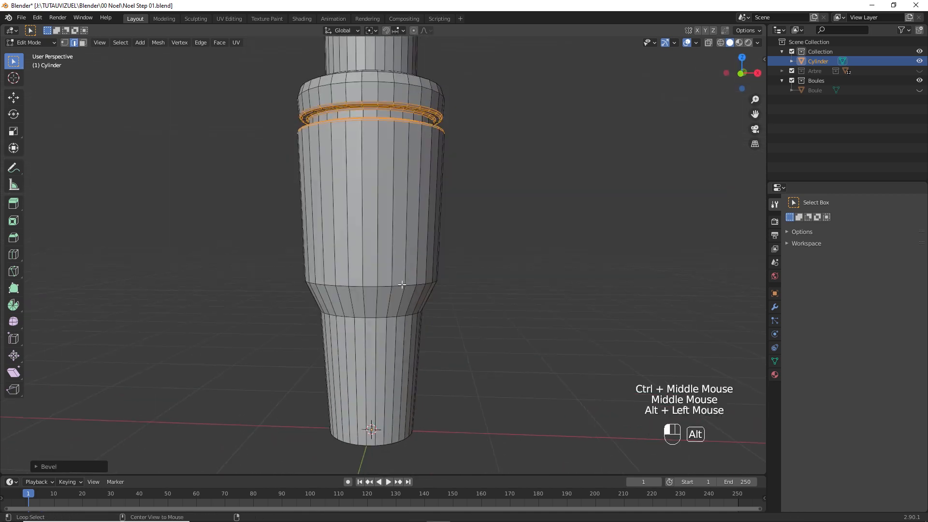
pyautogui.hotkey('ctrl', 'b')
pyautogui.click(511, 256)
# - Add loop cuts around the middle of the wide body and the middle of the column
pyautogui.keyDown('ctrl'); pyautogui.moveTo(433, 203); pyautogui.dragTo(419, 256, button='middle'); pyautogui.keyUp('ctrl')
pyautogui.keyDown('shift'); pyautogui.moveTo(419, 256); pyautogui.dragTo(414, 297, button='middle'); pyautogui.keyUp('shift')
pyautogui.moveTo(415, 297); pyautogui.dragTo(413, 282, button='middle')
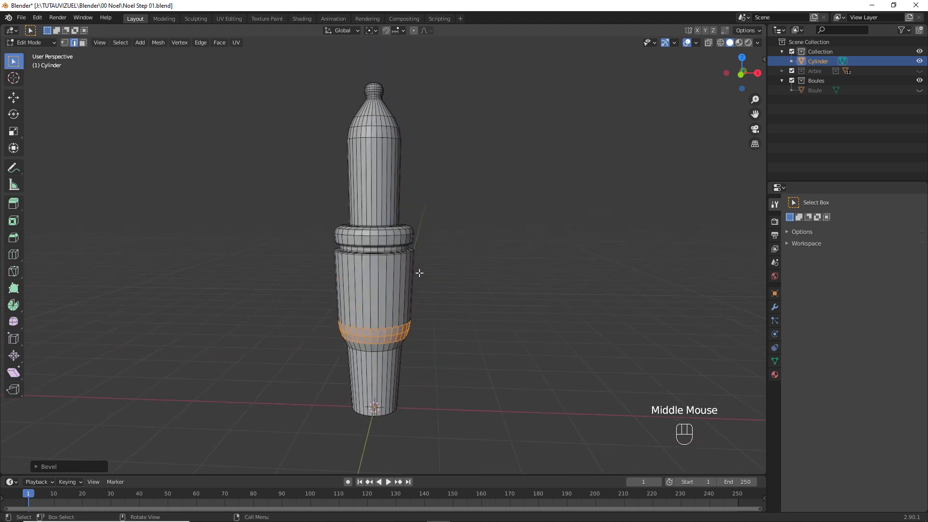
pyautogui.hotkey('ctrl', 'r')
pyautogui.click(405, 209)
# - In X-ray front view, select the column's upper half with the tip and stretch it about 1.25 times along Z
pyautogui.press('KP_1')
pyautogui.keyDown('shift'); pyautogui.moveTo(425, 221); pyautogui.dragTo(425, 262, button='middle'); pyautogui.keyUp('shift')
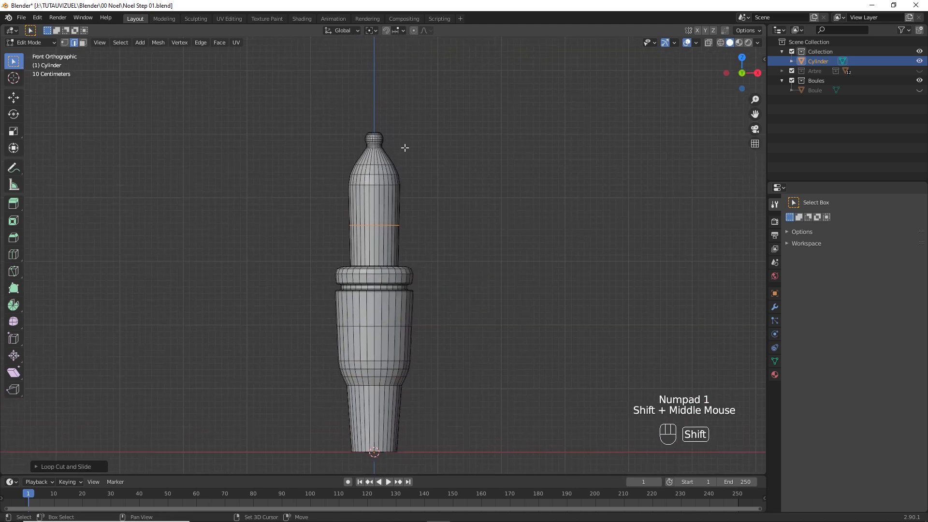
pyautogui.hotkey('alt', 'z')
pyautogui.moveTo(290, 115); pyautogui.dragTo(425, 232)
pyautogui.moveTo(306, 101); pyautogui.dragTo(471, 233)
pyautogui.press('s')
pyautogui.press('z')
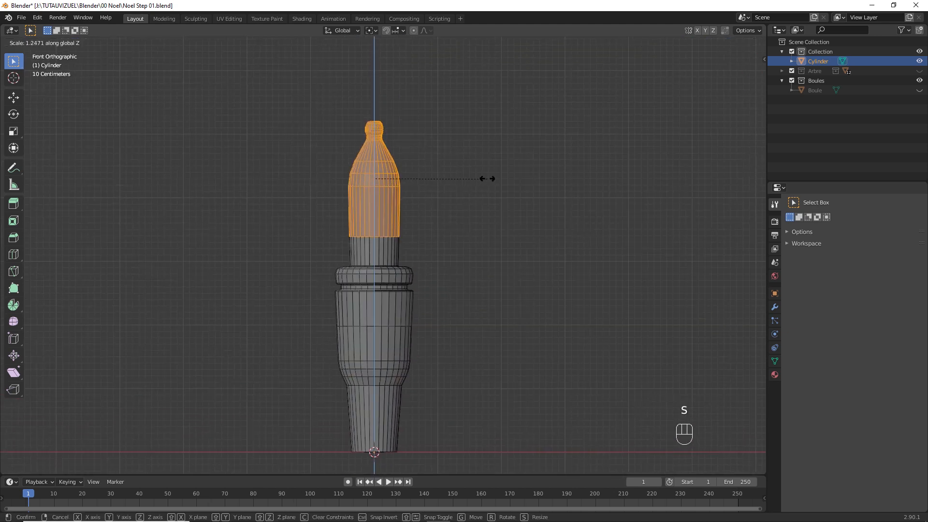
pyautogui.click(487, 177)
# - Raise the selected upper part along Z, then return to Object Mode and turn off X-ray
pyautogui.press('g')
pyautogui.press('z')
pyautogui.click(485, 155)
pyautogui.press('Tab')
pyautogui.hotkey('alt', 'z')
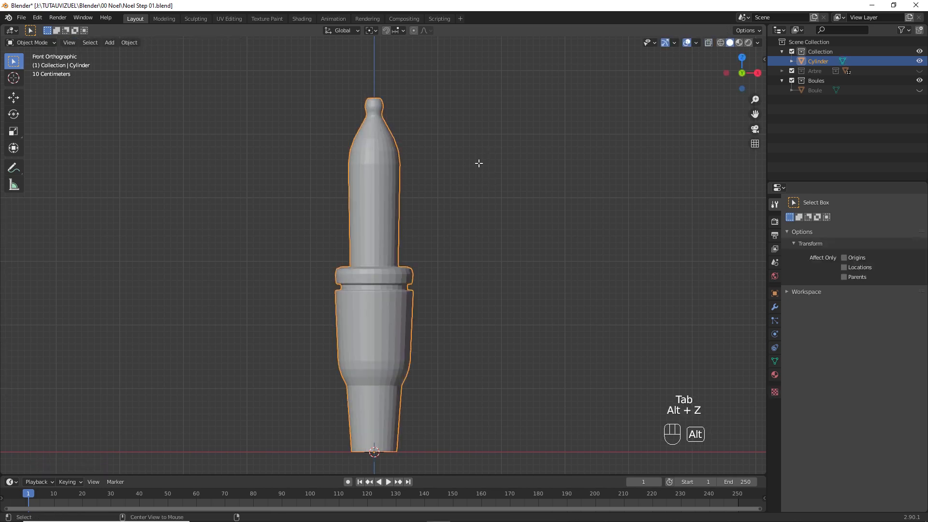
# - Scale the object narrower on X and Y while keeping its height, and shade it smooth
pyautogui.moveTo(478, 163); pyautogui.dragTo(459, 232, button='middle')
pyautogui.moveTo(459, 232); pyautogui.dragTo(394, 237, button='middle')
pyautogui.press('s')
pyautogui.hotkey('shift', 'z')
pyautogui.rightClick(441, 261)
pyautogui.click(425, 216)
# - Inset the object's bottom face in Edit Mode by about 0.16 m
pyautogui.press('Tab')
pyautogui.keyDown('shift'); pyautogui.moveTo(393, 296); pyautogui.dragTo(399, 220, button='middle'); pyautogui.keyUp('shift')
pyautogui.click(383, 323)
pyautogui.press('3')
pyautogui.click(384, 323)
pyautogui.press('i')
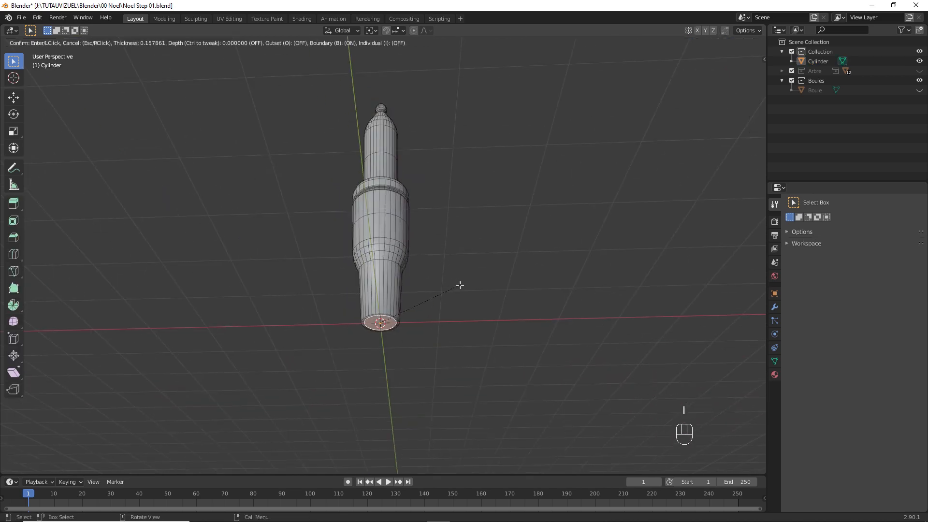
pyautogui.click(460, 286)
# - Bevel the outer edge loop of the bottom and return to Object Mode
pyautogui.keyDown('ctrl'); pyautogui.scroll(-1, 459, 285); pyautogui.keyUp('ctrl')
pyautogui.keyDown('ctrl'); pyautogui.moveTo(458, 285); pyautogui.dragTo(447, 230, button='middle'); pyautogui.keyUp('ctrl')
pyautogui.keyDown('ctrl'); pyautogui.moveTo(415, 309); pyautogui.dragTo(408, 266, button='middle'); pyautogui.keyUp('ctrl')
pyautogui.keyDown('shift'); pyautogui.moveTo(396, 430); pyautogui.dragTo(410, 284, button='middle'); pyautogui.keyUp('shift')
pyautogui.press('2')
pyautogui.keyDown('alt'); pyautogui.click(416, 287); pyautogui.keyUp('alt')
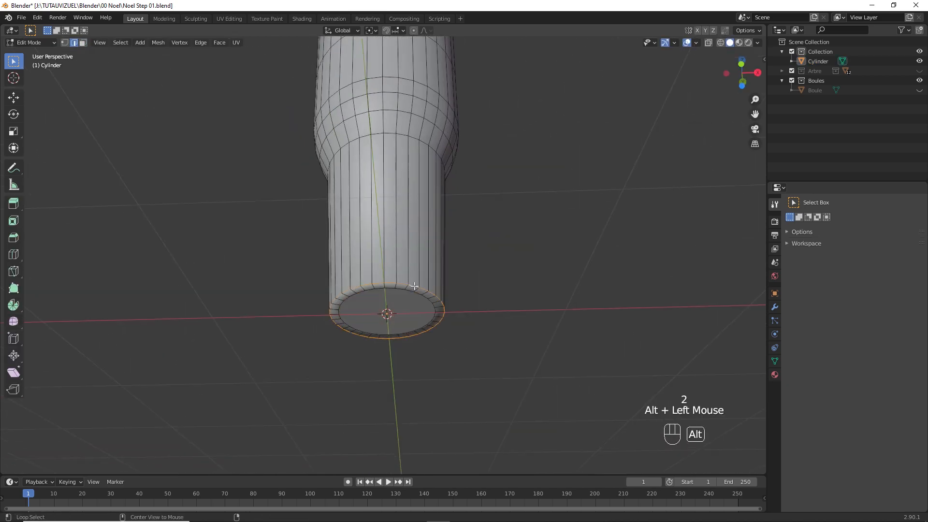
pyautogui.hotkey('ctrl', 'b')
pyautogui.click(498, 255)
pyautogui.keyDown('ctrl'); pyautogui.moveTo(437, 255); pyautogui.dragTo(432, 304, button='middle'); pyautogui.keyUp('ctrl')
pyautogui.keyDown('shift'); pyautogui.moveTo(430, 203); pyautogui.dragTo(425, 290, button='middle'); pyautogui.keyUp('shift')
pyautogui.moveTo(422, 208)
pyautogui.mouseDown(button='middle')
pyautogui.moveTo(421, 267)
pyautogui.moveTo(440, 263)
pyautogui.mouseUp(button='middle')
pyautogui.press('Tab')
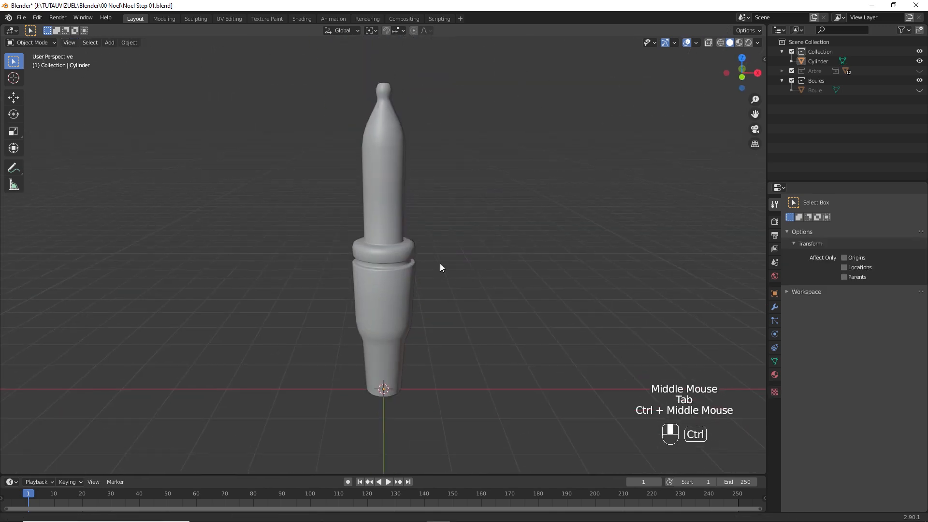
# - In the Shading workspace, create a material named Noir for the object with a near-black base color of value 0.067
pyautogui.click(302, 18)
pyautogui.keyDown('ctrl'); pyautogui.moveTo(452, 92); pyautogui.dragTo(449, 155, button='middle'); pyautogui.keyUp('ctrl')
pyautogui.click(865, 173)
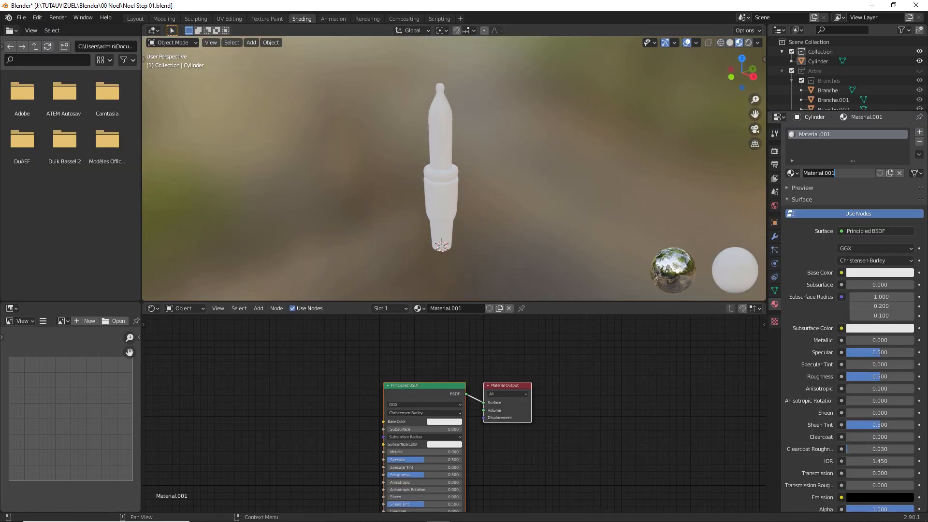
pyautogui.doubleClick(833, 172)
pyautogui.write('Noir')
pyautogui.press('Return')
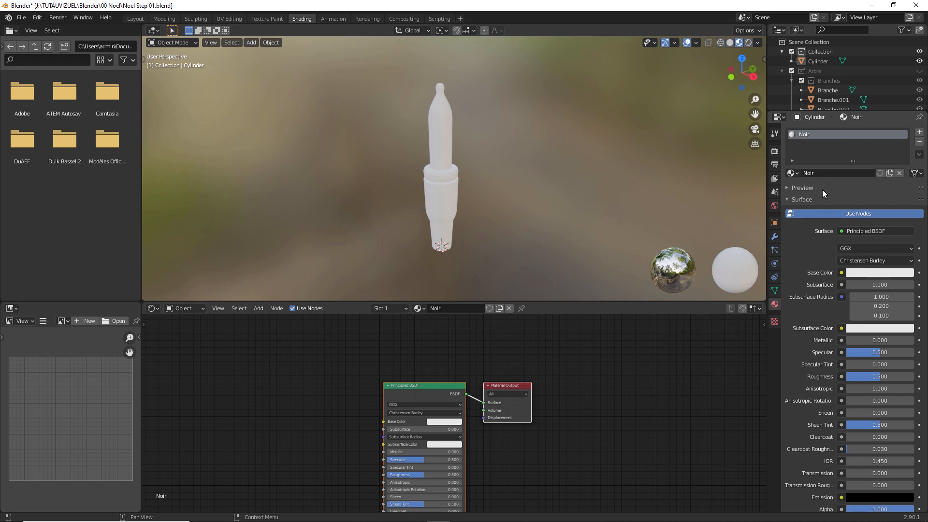
pyautogui.click(866, 272)
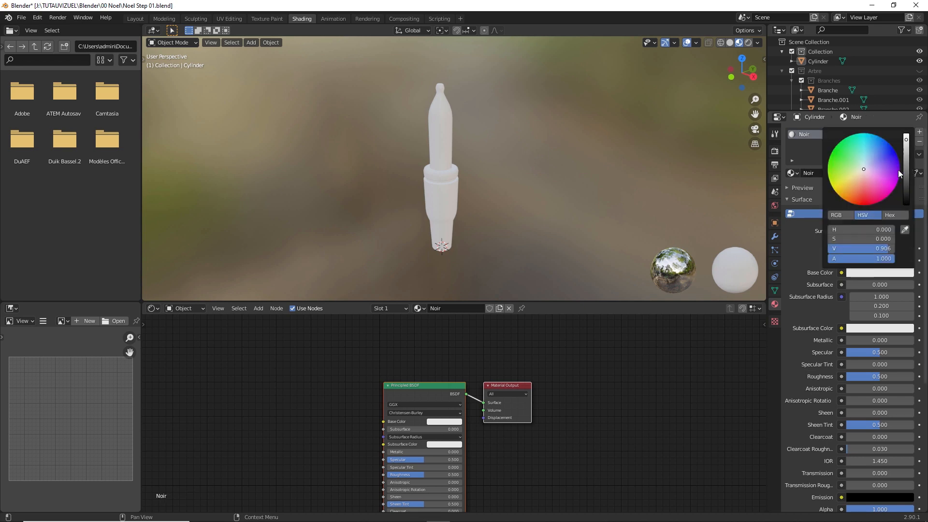
pyautogui.moveTo(906, 139); pyautogui.dragTo(907, 197)
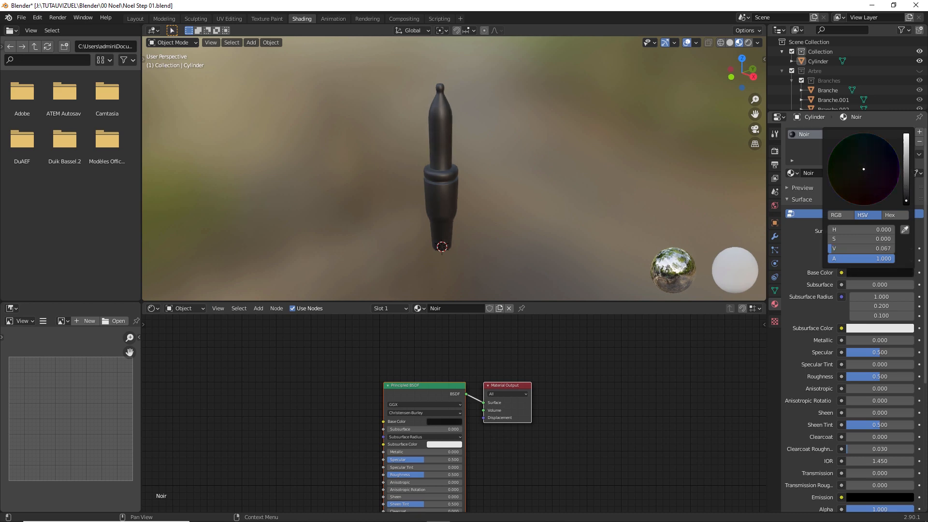
# - Add a second material named Verre and assign it to the column and tip above the ring
pyautogui.moveTo(451, 140)
pyautogui.keyDown('shift'); pyautogui.mouseDown(button='middle')
pyautogui.moveTo(449, 167)
pyautogui.moveTo(448, 151)
pyautogui.mouseUp(button='middle'); pyautogui.keyUp('shift')
pyautogui.hotkey('alt', 'z')
pyautogui.press('Tab')
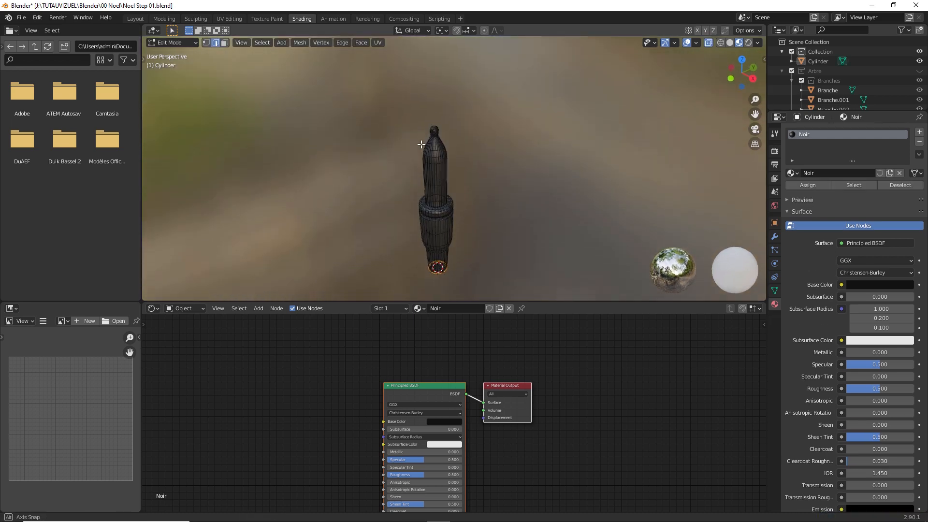
pyautogui.moveTo(383, 91); pyautogui.dragTo(535, 180)
pyautogui.moveTo(470, 163); pyautogui.dragTo(430, 167, button='middle')
pyautogui.press('ctrl+KP_Add')
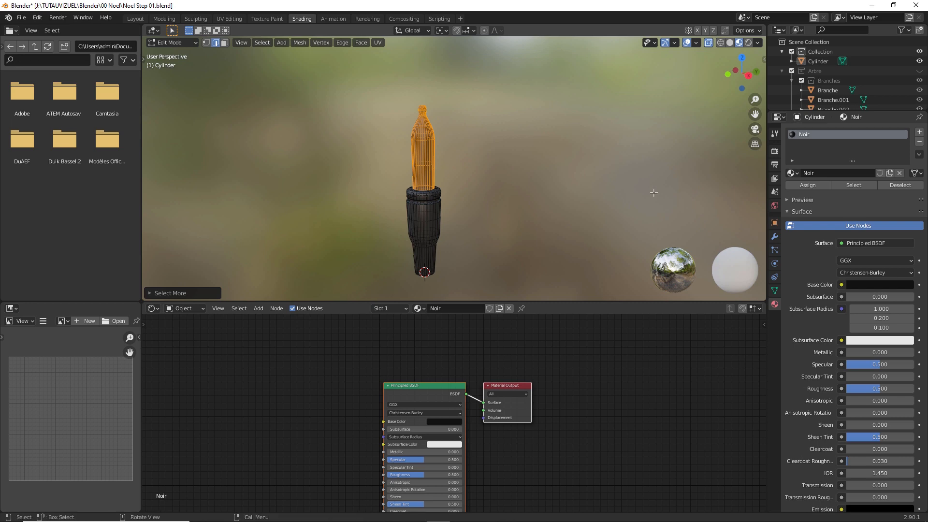
pyautogui.click(919, 132)
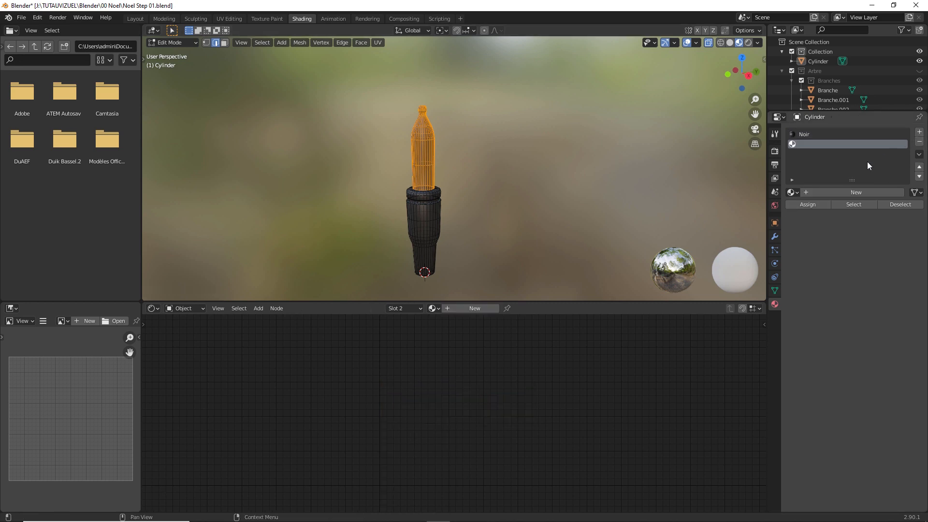
pyautogui.click(821, 193)
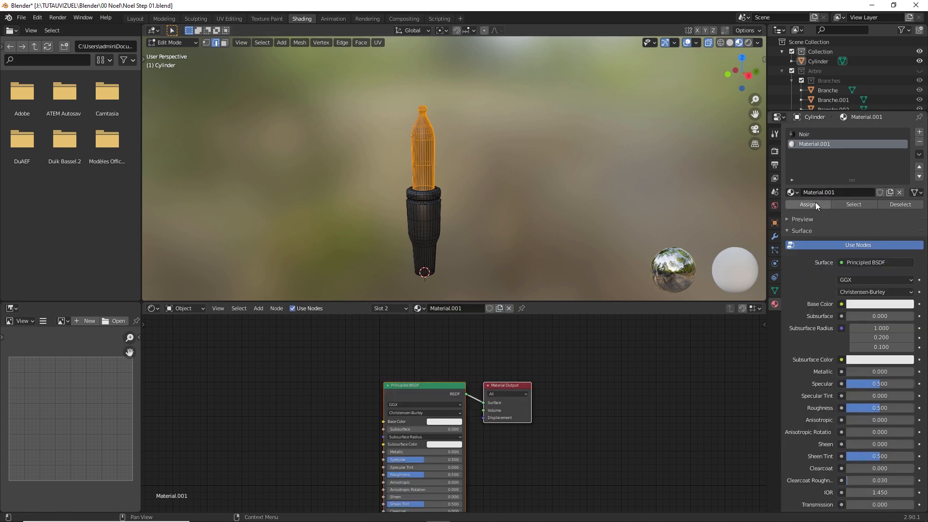
pyautogui.click(808, 204)
pyautogui.click(824, 193)
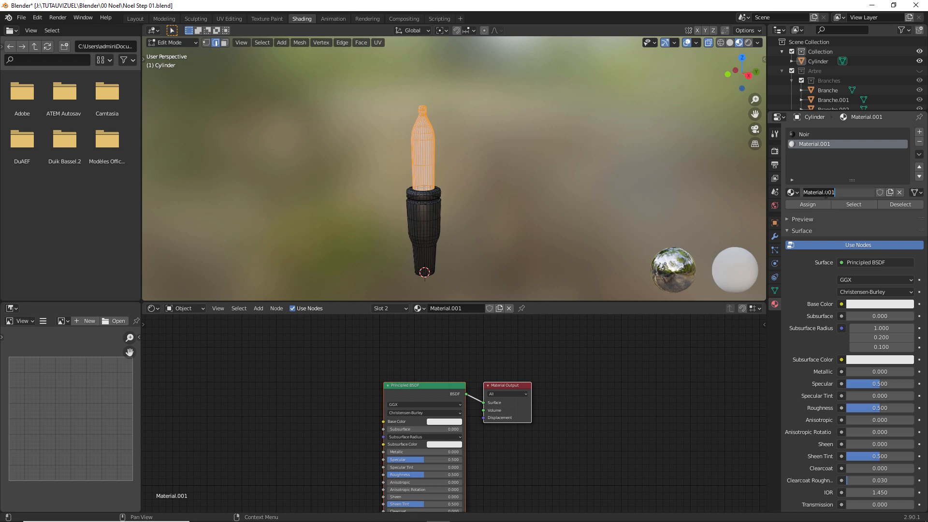
pyautogui.write('Verre')
pyautogui.press('Return')
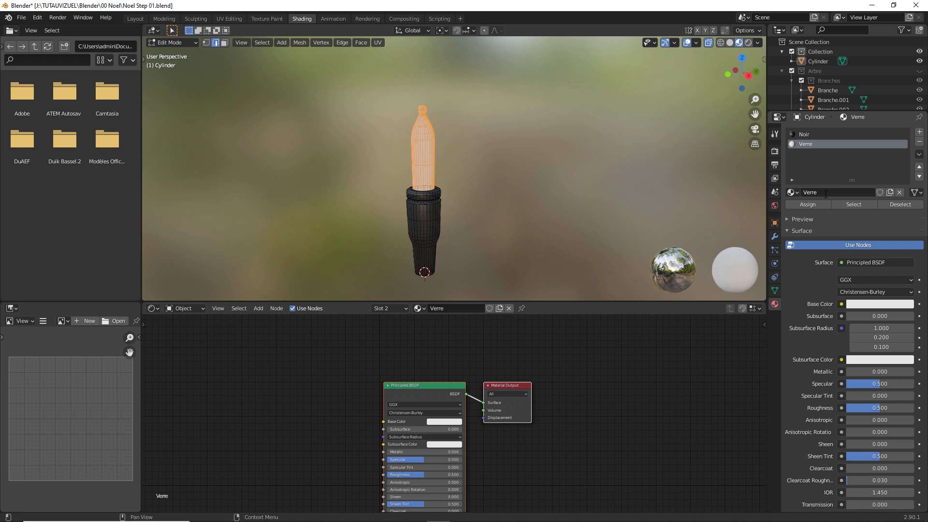
# - Change the Verre material's surface to Glass BSDF and set its roughness to 0.223
pyautogui.click(873, 263)
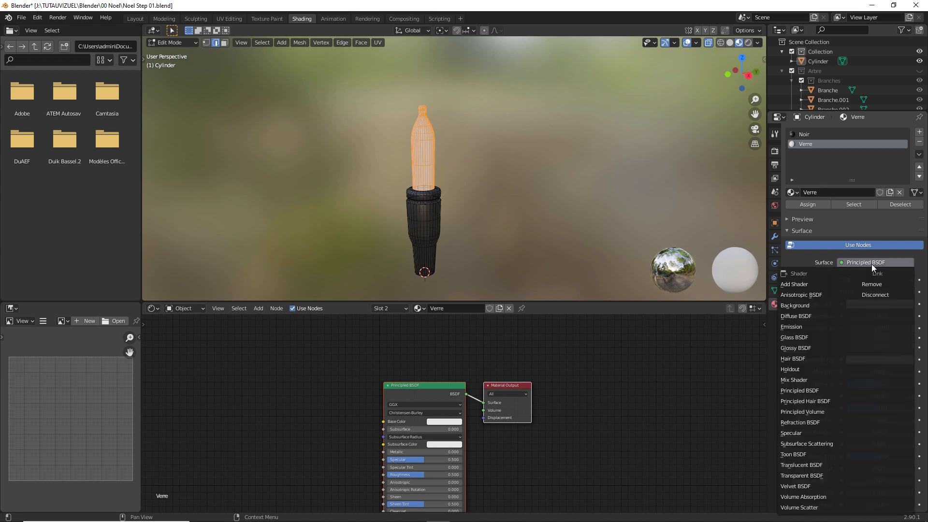
pyautogui.click(806, 338)
pyautogui.press('Tab')
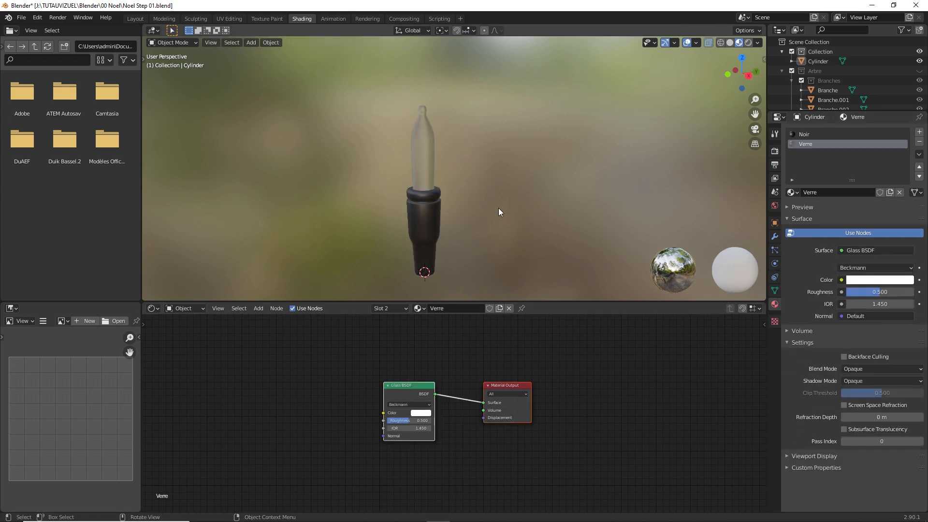
pyautogui.scroll(1, 458, 177)
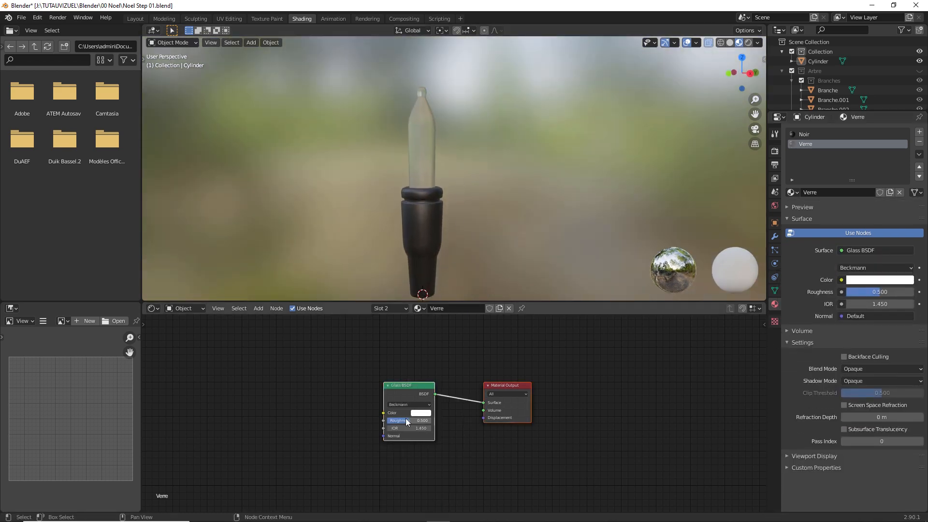
pyautogui.moveTo(406, 422); pyautogui.dragTo(396, 422)
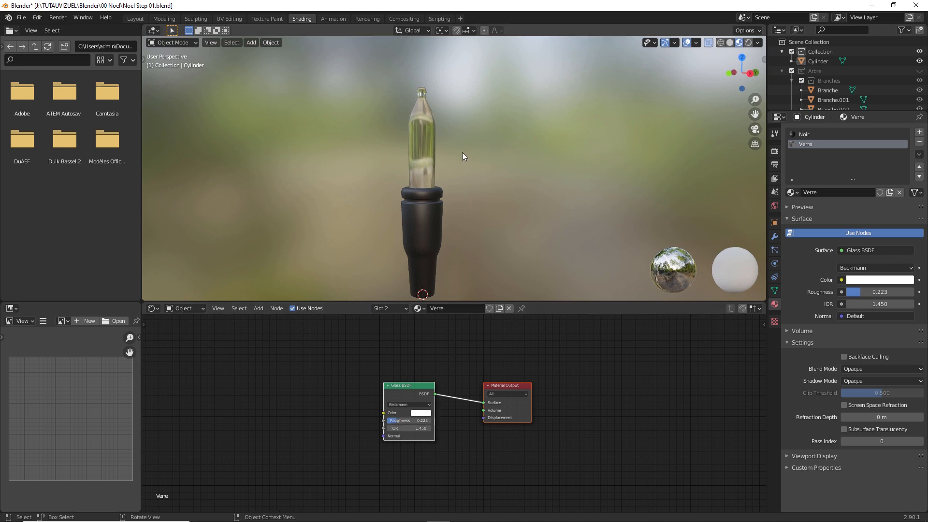
pyautogui.moveTo(462, 152); pyautogui.dragTo(457, 186, button='middle')
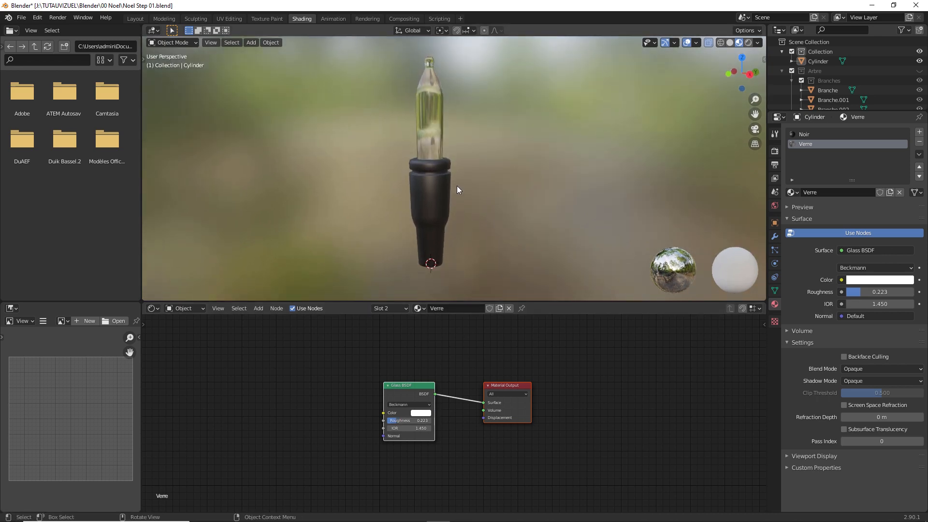
# - Add an ico sphere, scale it down to about a quarter and raise it along Z into the glass part
pyautogui.hotkey('shift', 'a')
pyautogui.moveTo(456, 186)
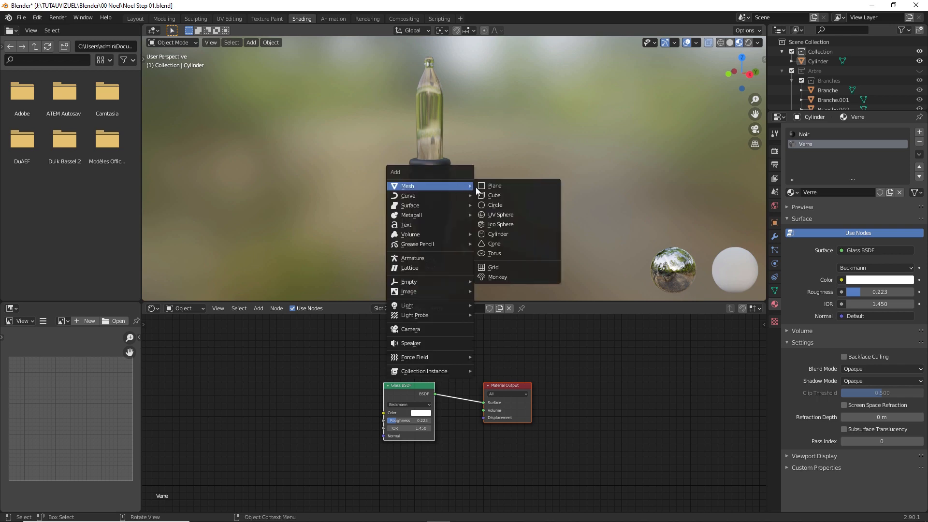
pyautogui.click(506, 224)
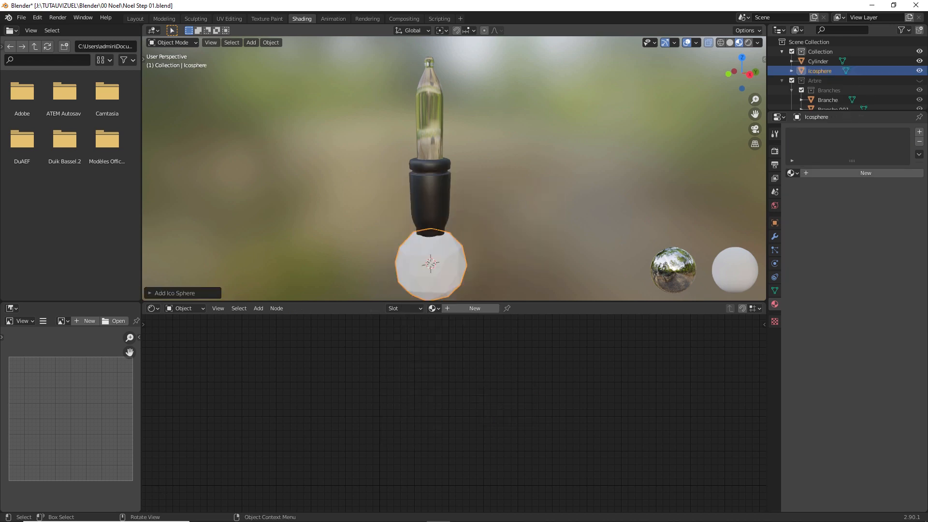
pyautogui.press('s')
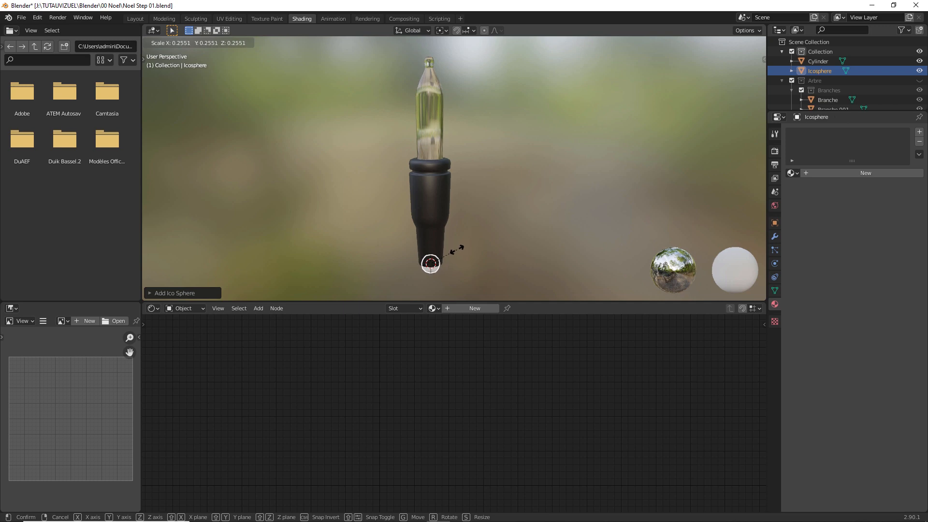
pyautogui.click(456, 249)
pyautogui.press('g')
pyautogui.press('z')
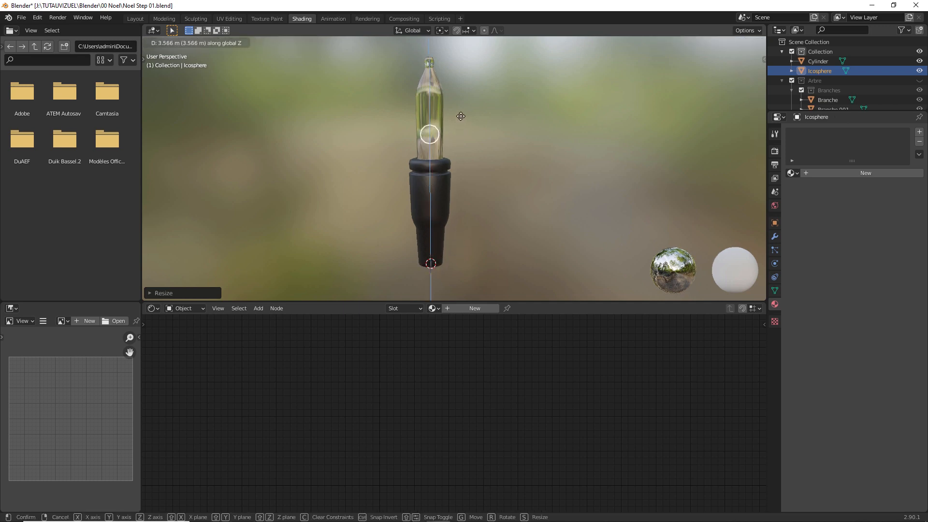
pyautogui.click(461, 108)
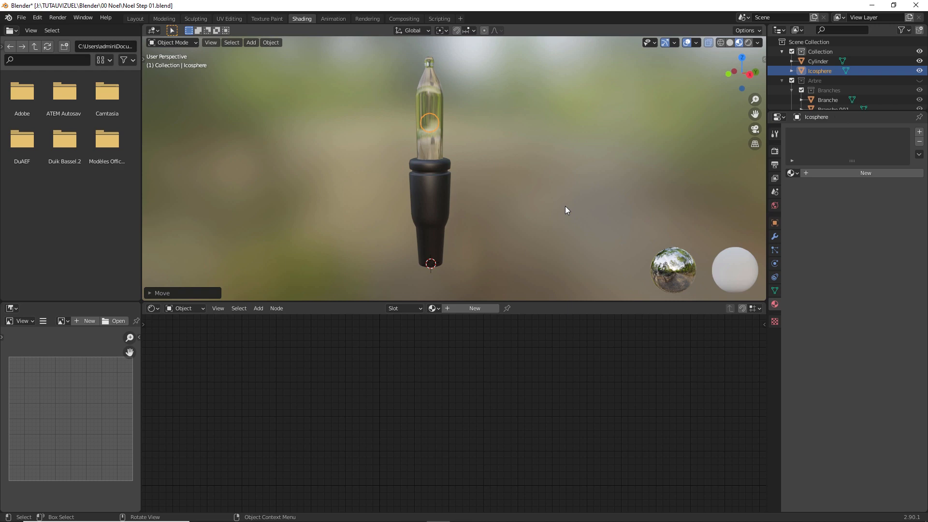
# - Select the cylinder object and enable Screen Space Refraction for its Verre material
pyautogui.click(445, 162)
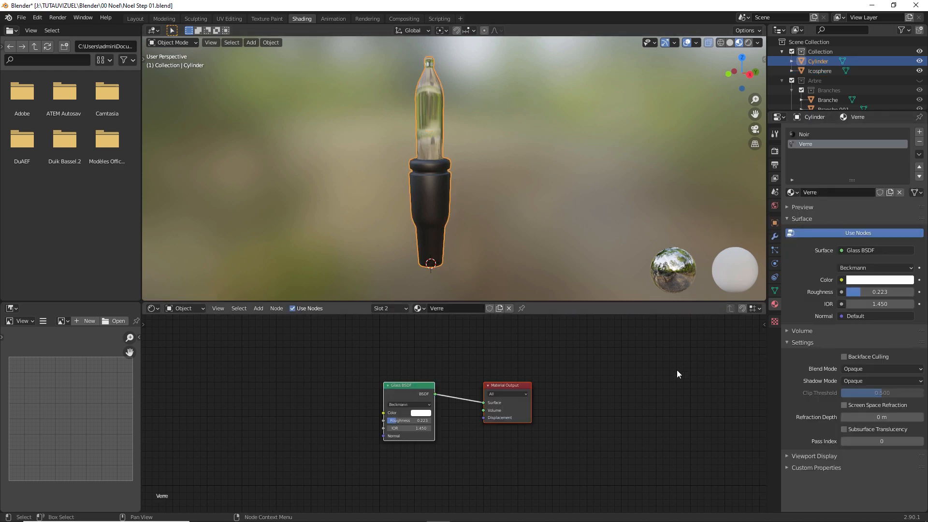
pyautogui.press('n')
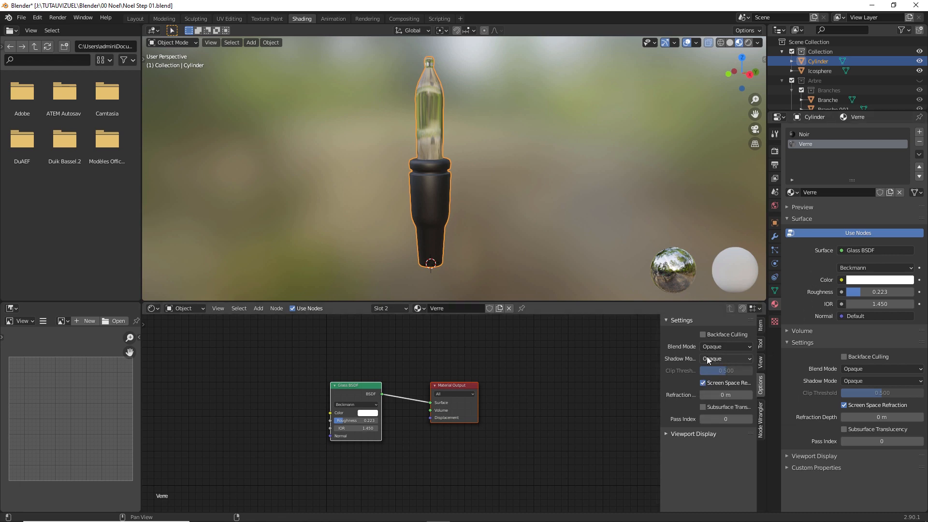
pyautogui.press('n')
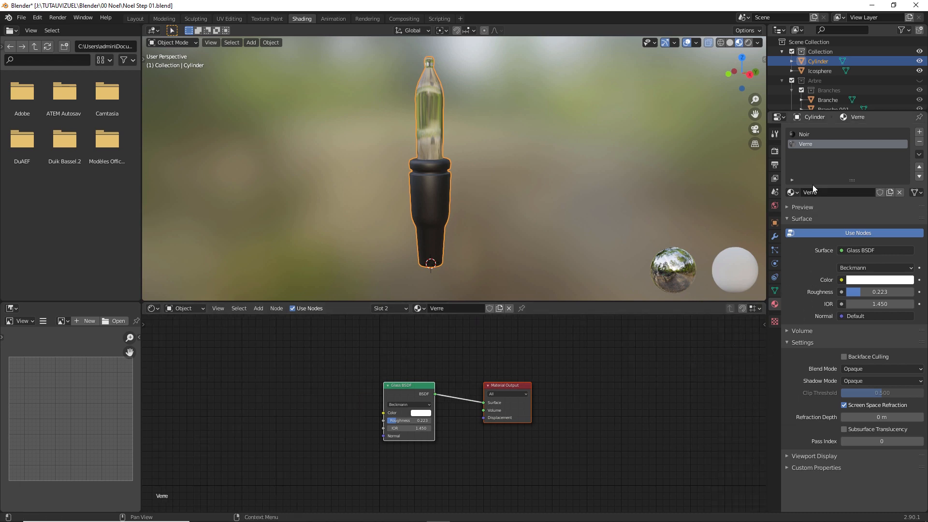
# - Enable Screen Space Reflections with Refraction in the Eevee render settings
pyautogui.click(776, 152)
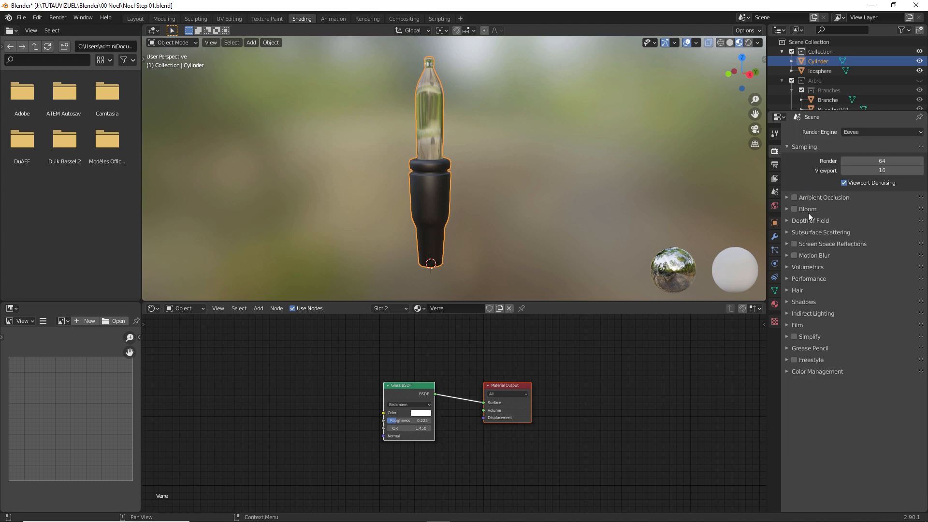
pyautogui.click(788, 244)
pyautogui.click(795, 244)
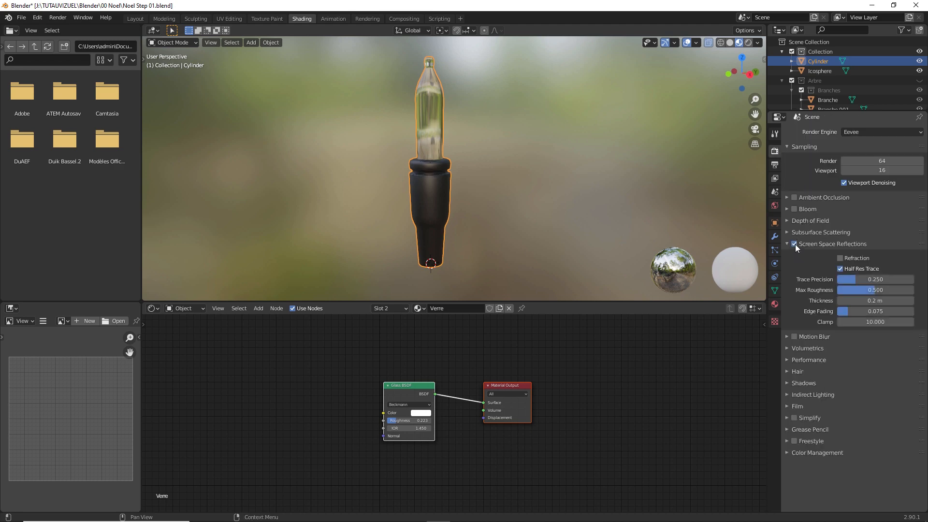
pyautogui.click(840, 259)
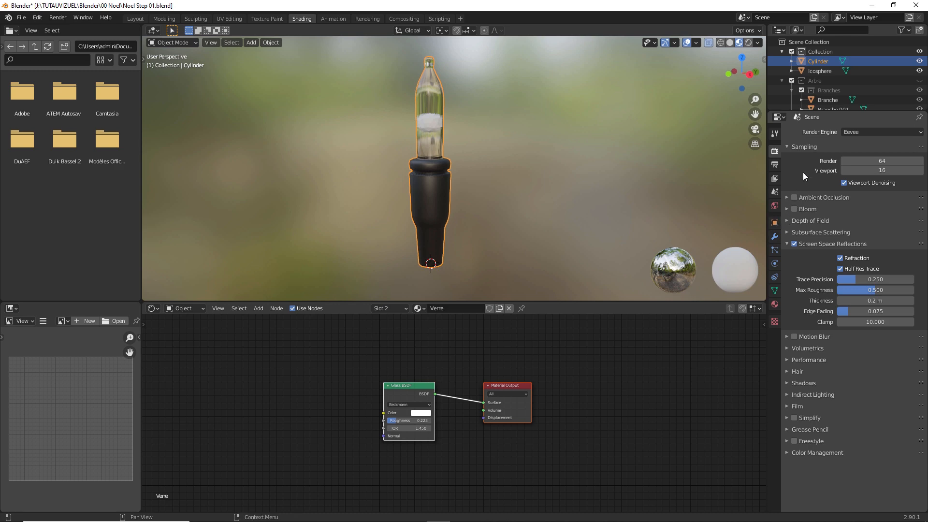
# - Create a new material on the ico sphere inside the glass and change its surface to Emission
pyautogui.click(432, 129)
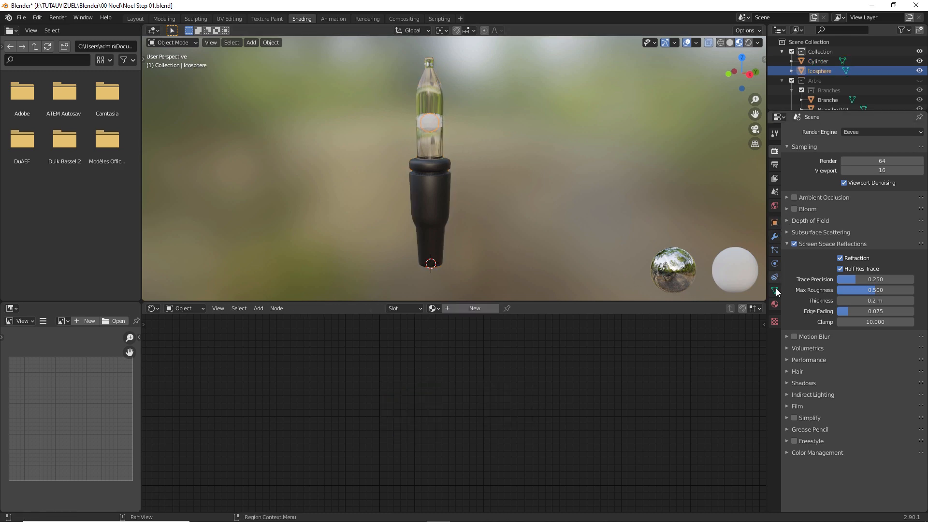
pyautogui.click(775, 305)
pyautogui.moveTo(837, 113); pyautogui.dragTo(835, 164)
pyautogui.click(833, 225)
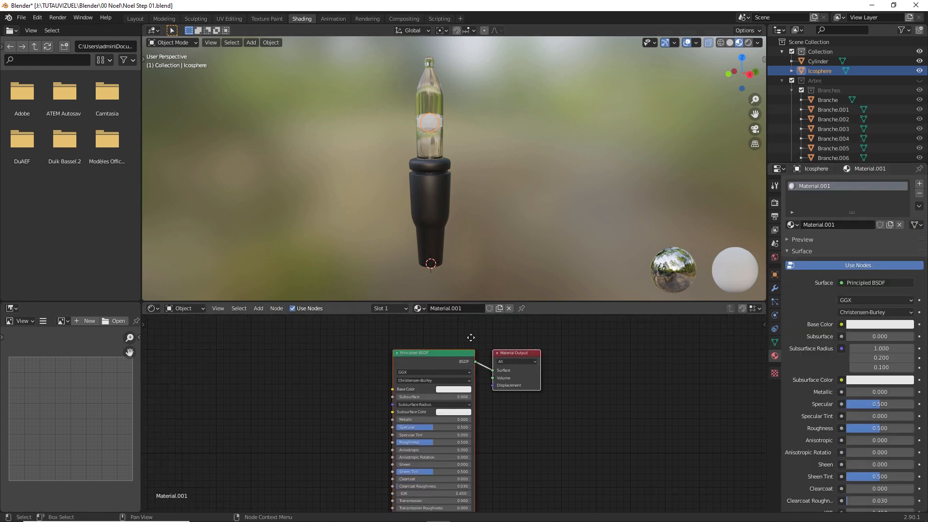
pyautogui.click(868, 280)
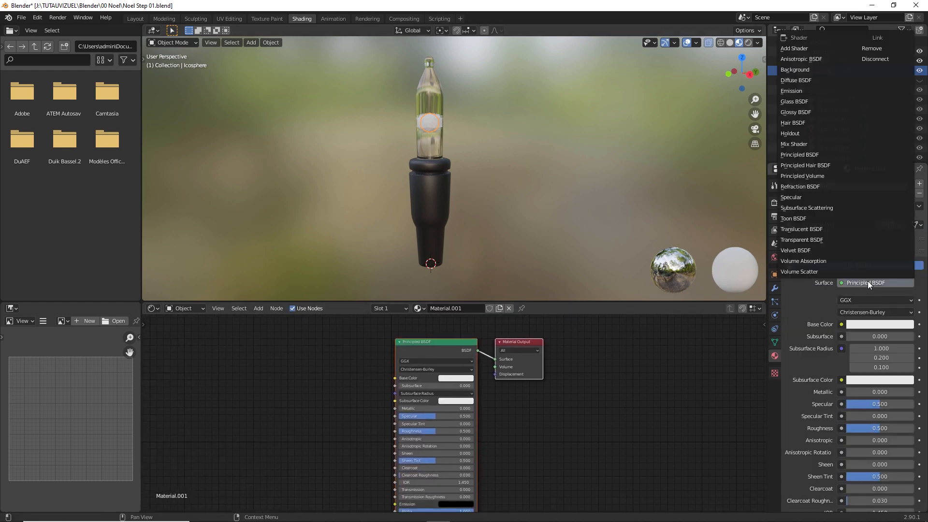
pyautogui.click(816, 94)
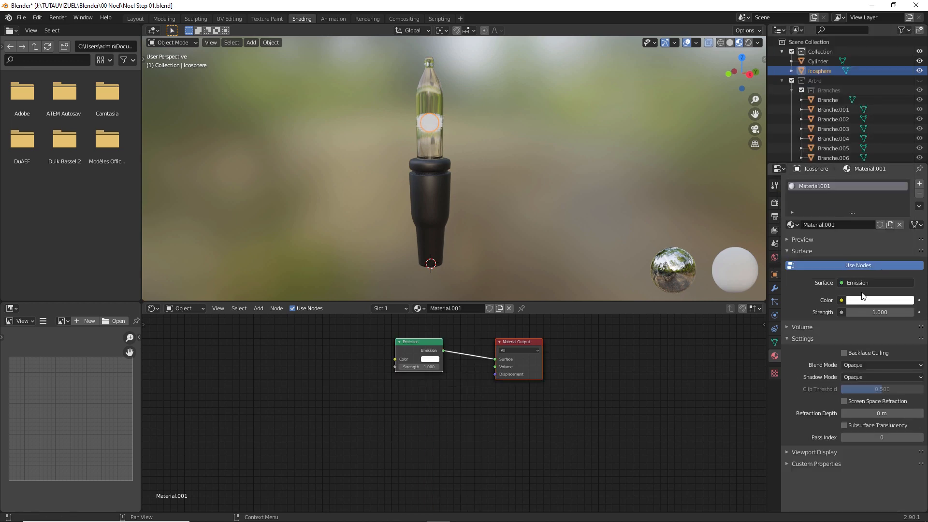
# - Set the ico sphere's emission color to red with an HSV value of 2 and its strength to 15
pyautogui.click(869, 300)
pyautogui.moveTo(863, 197); pyautogui.dragTo(860, 232)
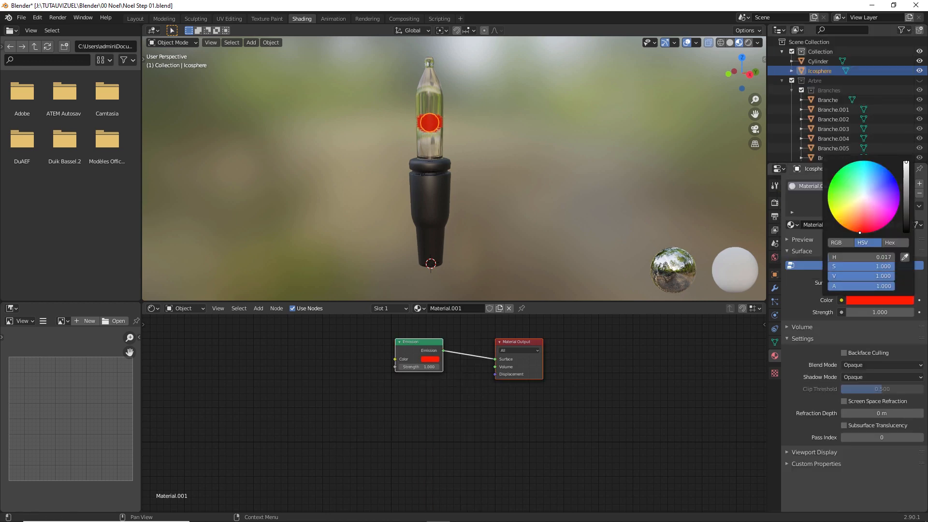
pyautogui.click(884, 276)
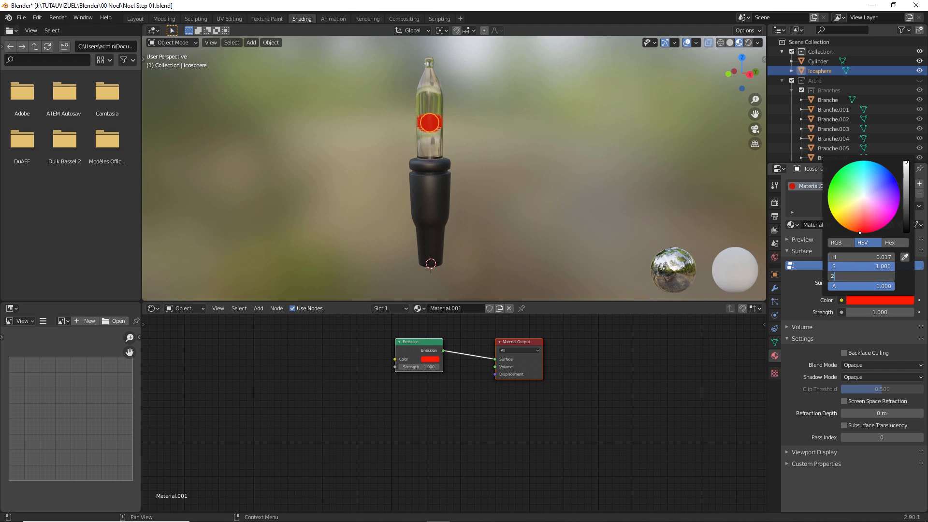
pyautogui.write('2')
pyautogui.press('Return')
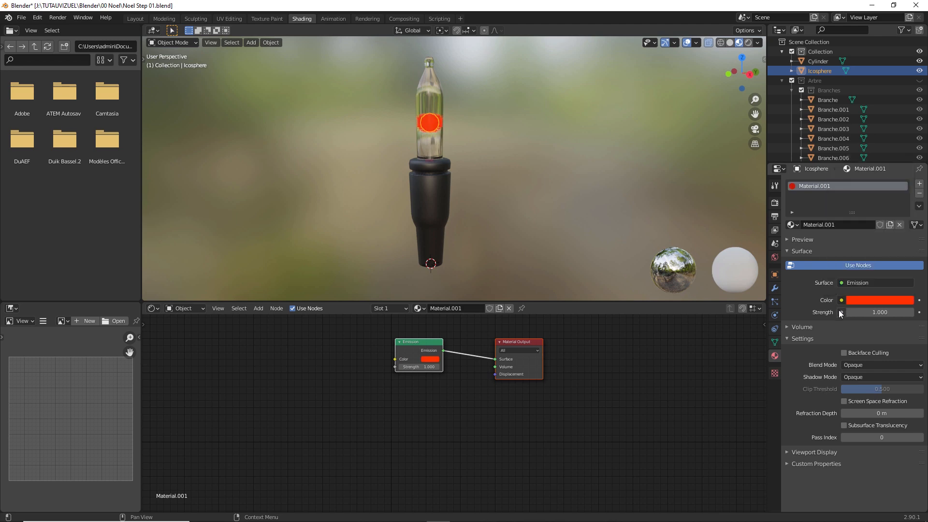
pyautogui.click(874, 312)
pyautogui.press('Return')
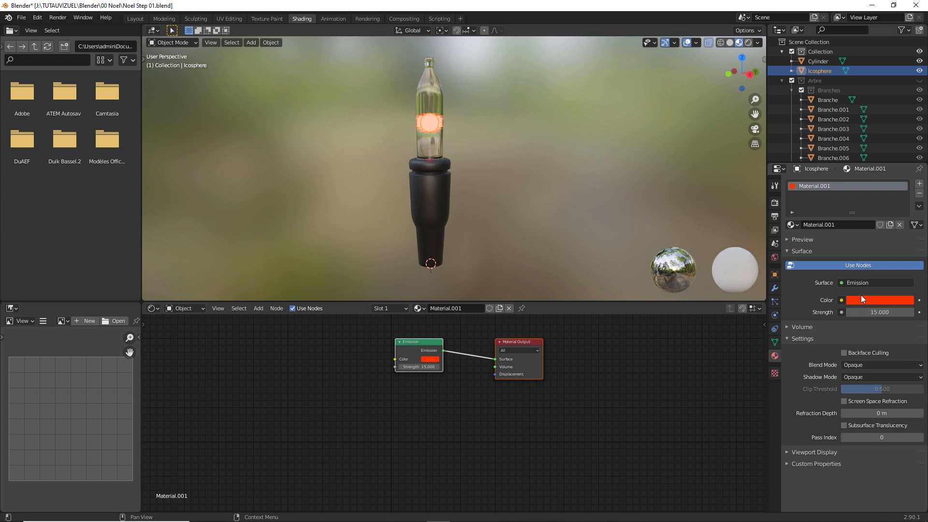
# - Turn on Bloom in the render settings so the bulb glows
pyautogui.click(775, 203)
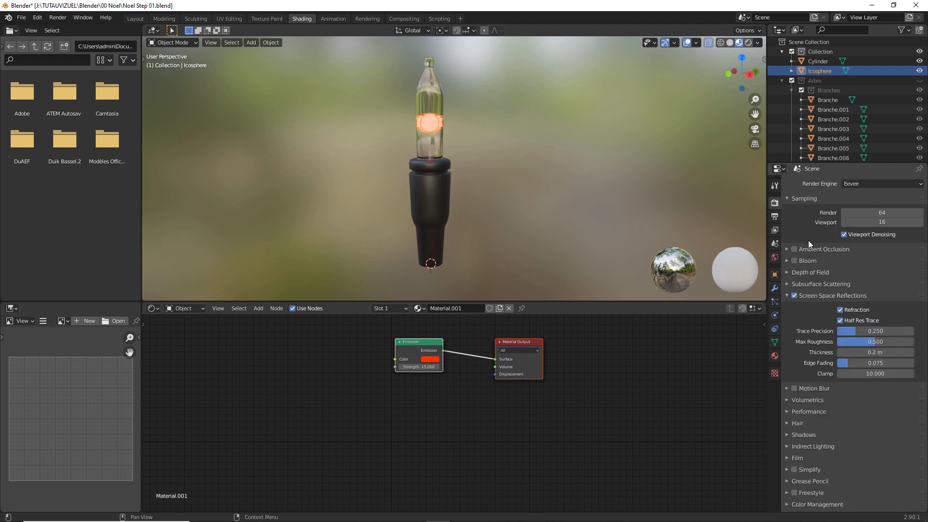
pyautogui.click(794, 261)
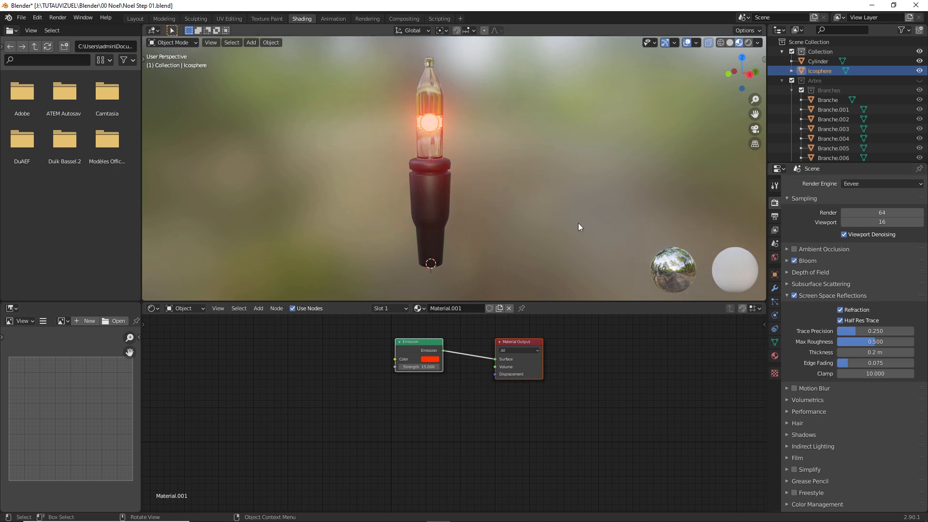
pyautogui.keyDown('shift'); pyautogui.moveTo(464, 149); pyautogui.dragTo(478, 174, button='middle'); pyautogui.keyUp('shift')
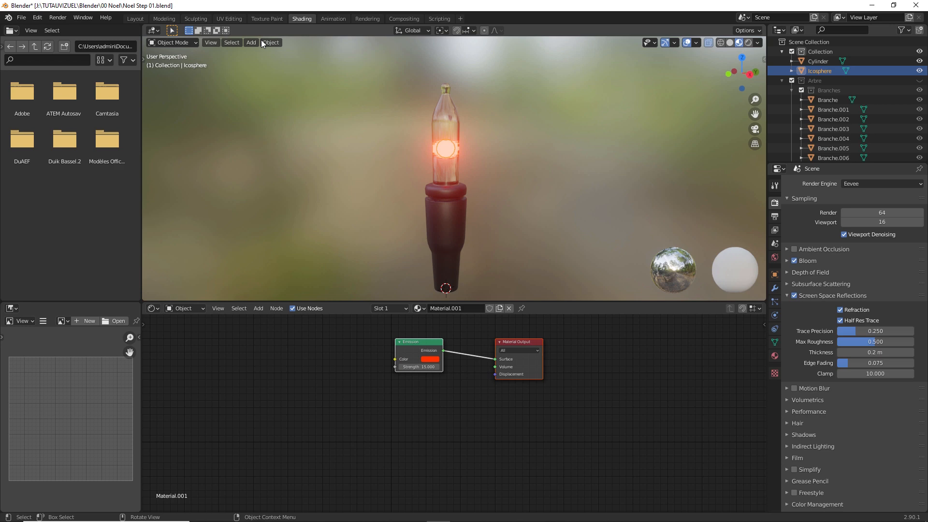
# - Switch to the Layout workspace and join the ico sphere into the cylinder object
pyautogui.click(140, 18)
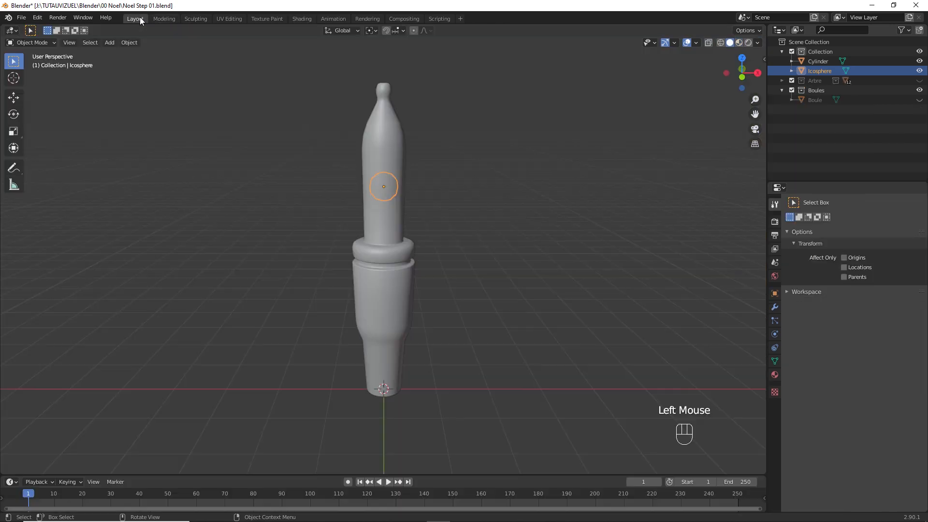
pyautogui.keyDown('shift'); pyautogui.click(401, 282); pyautogui.keyUp('shift')
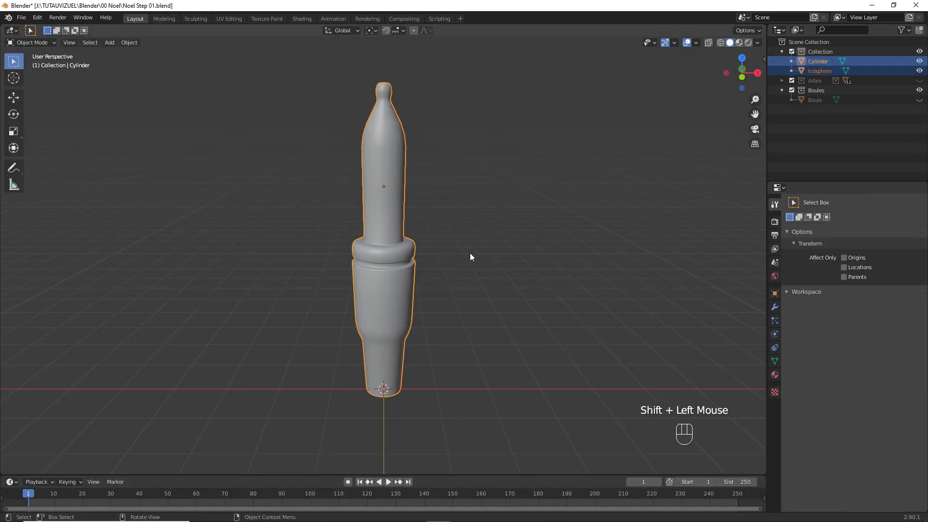
pyautogui.hotkey('ctrl', 'j')
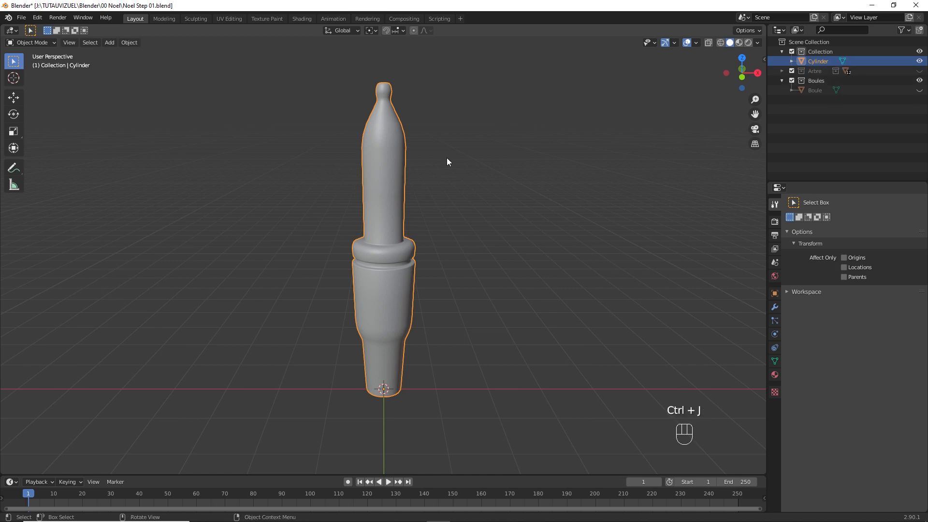
# - Display the joined bulb in Material Preview shading and select it
pyautogui.keyDown('ctrl'); pyautogui.moveTo(445, 160); pyautogui.dragTo(450, 227, button='middle'); pyautogui.keyUp('ctrl')
pyautogui.press('z')
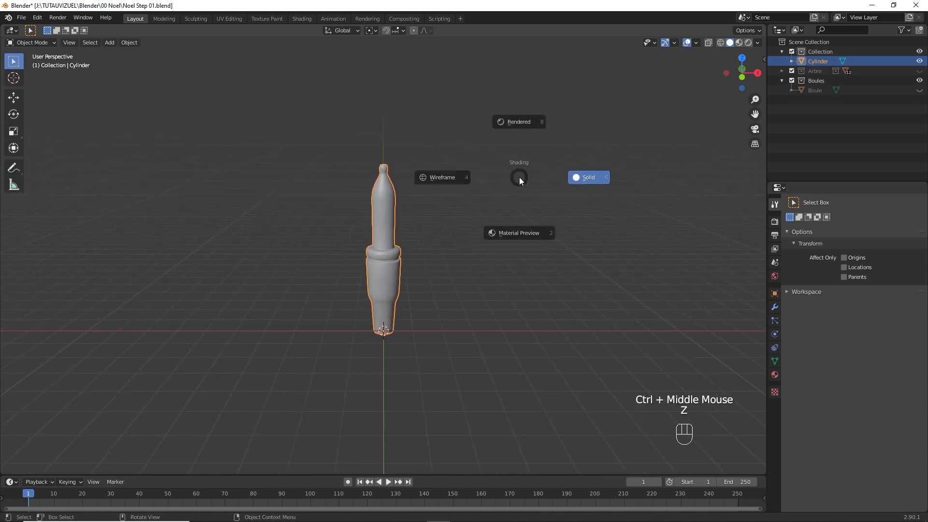
pyautogui.click(519, 232)
pyautogui.click(450, 221)
pyautogui.moveTo(450, 221)
pyautogui.mouseDown(button='middle')
pyautogui.moveTo(477, 260)
pyautogui.moveTo(436, 261)
pyautogui.mouseUp(button='middle')
pyautogui.click(381, 247)
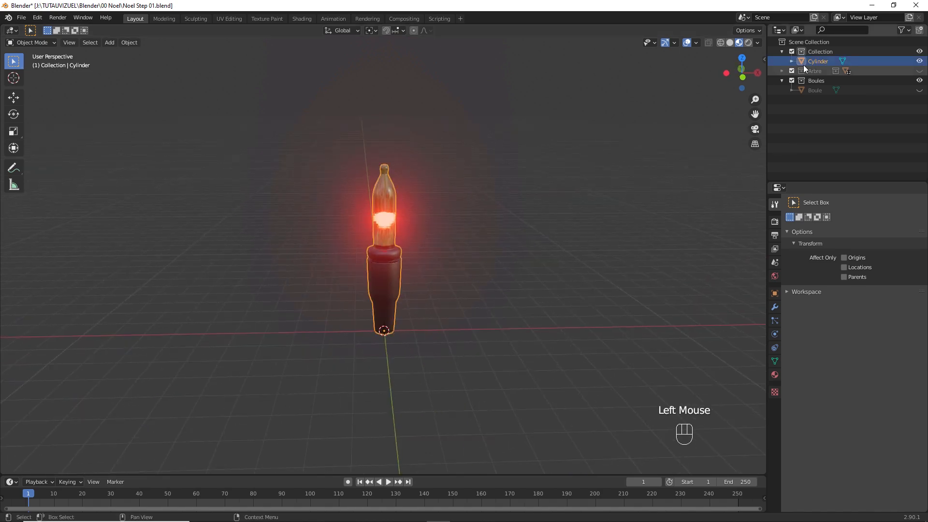
# - Rename the Cylinder object as Ampoule
pyautogui.doubleClick(816, 61)
pyautogui.write('Ampou')
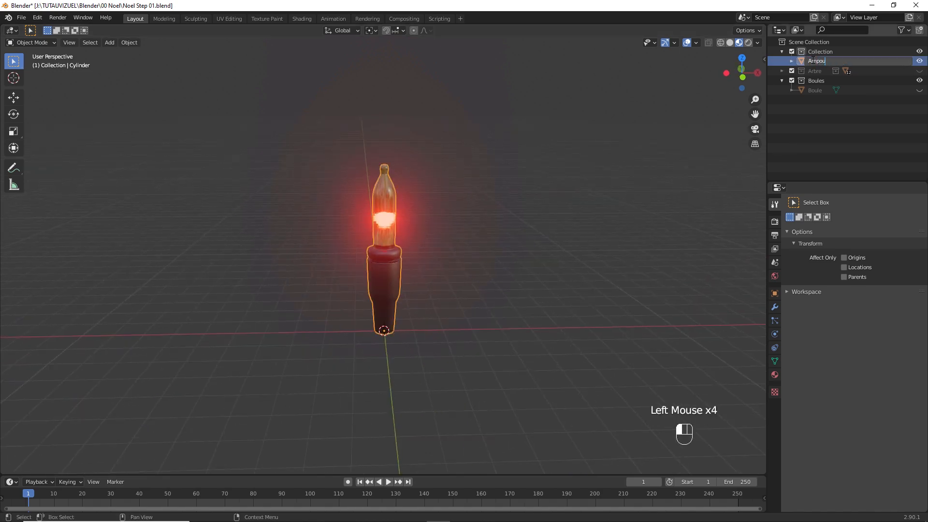
pyautogui.write('le')
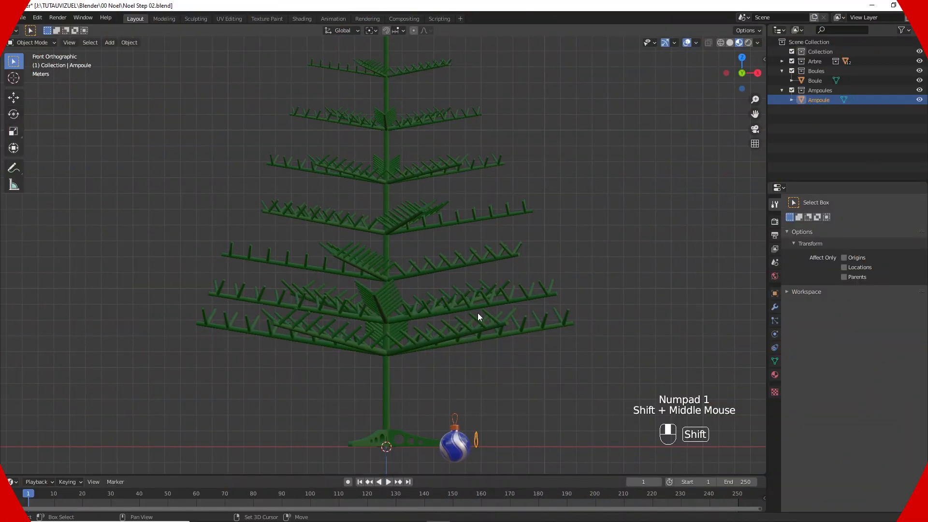
# - Measure the tree's height from its tip to its base in front view, then remove the ruler
pyautogui.moveTo(478, 312)
pyautogui.keyDown('ctrl'); pyautogui.mouseDown(button='middle')
pyautogui.moveTo(474, 273)
pyautogui.moveTo(477, 323)
pyautogui.mouseUp(button='middle'); pyautogui.keyUp('ctrl')
pyautogui.keyDown('shift'); pyautogui.moveTo(480, 259); pyautogui.dragTo(480, 325, button='middle'); pyautogui.keyUp('shift')
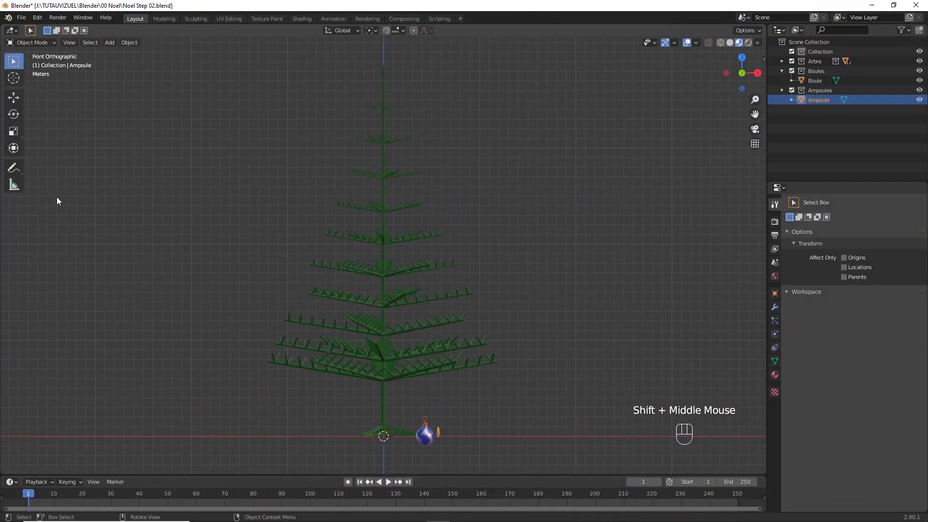
pyautogui.click(13, 185)
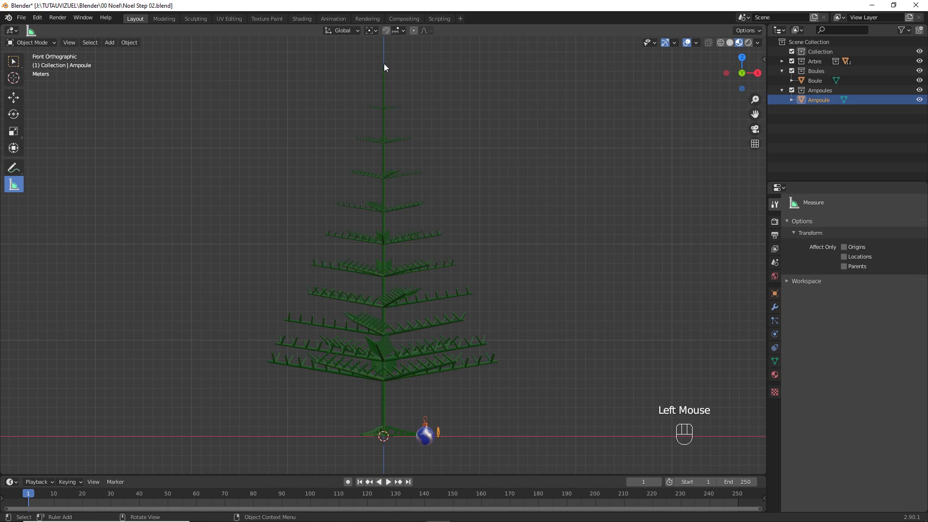
pyautogui.moveTo(383, 64); pyautogui.dragTo(384, 437)
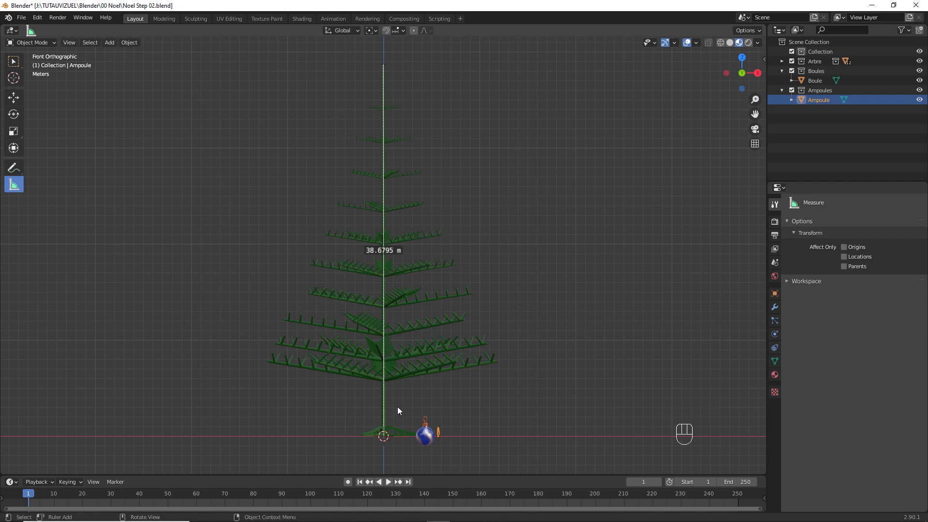
pyautogui.press('x')
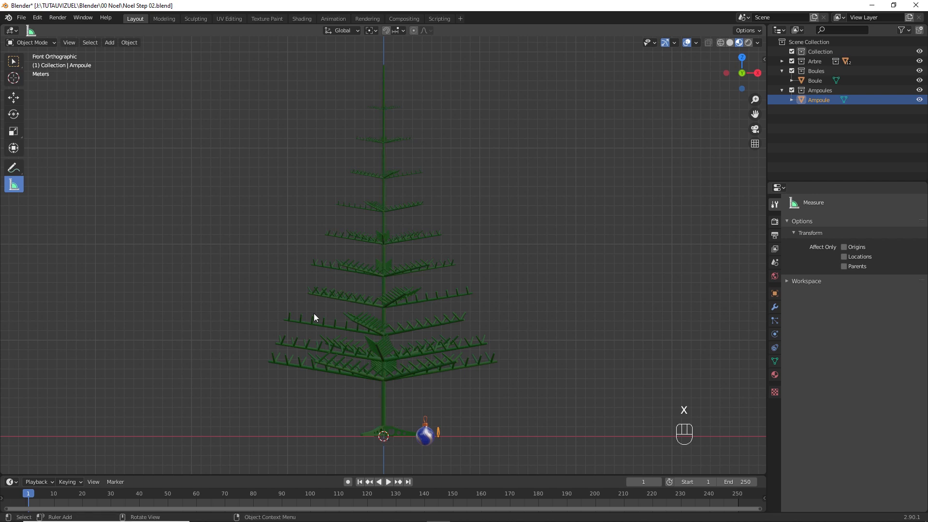
pyautogui.click(18, 65)
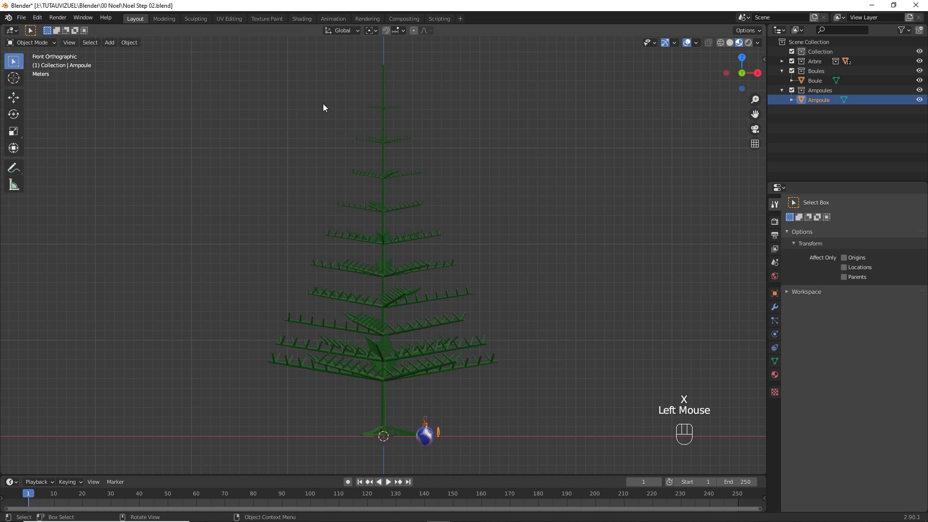
# - Select the whole tree, set the pivot point to 3D Cursor and scale the tree down to about one seventh
pyautogui.moveTo(290, 68); pyautogui.dragTo(535, 370)
pyautogui.keyDown('shift'); pyautogui.moveTo(322, 398); pyautogui.dragTo(404, 457); pyautogui.keyUp('shift')
pyautogui.click(369, 30)
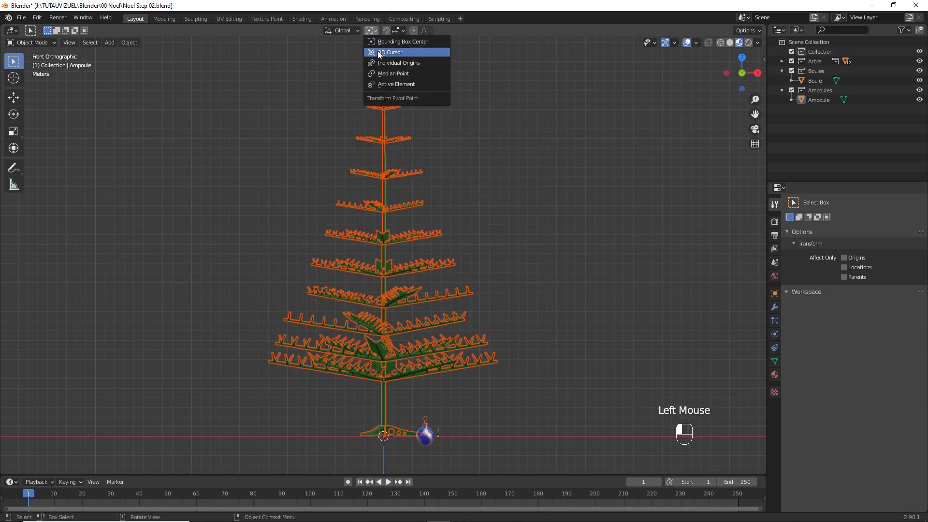
pyautogui.click(378, 57)
pyautogui.press('s')
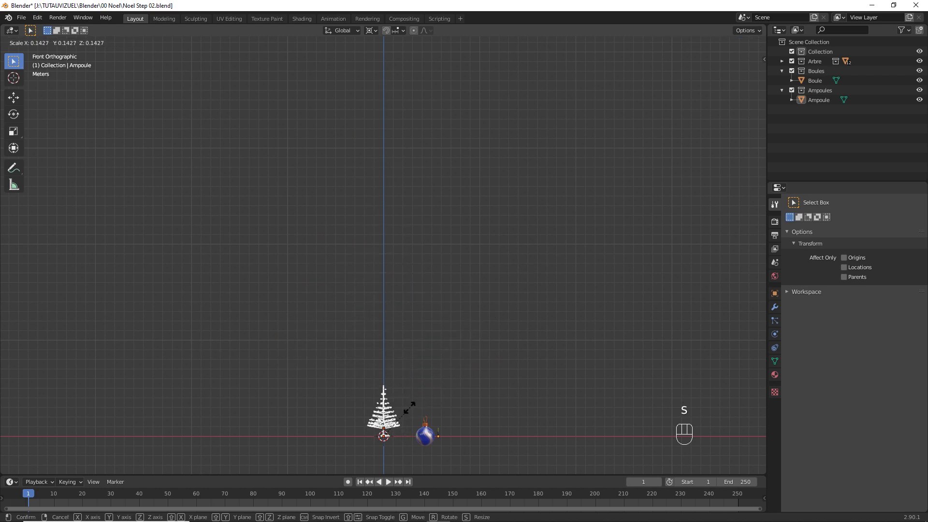
pyautogui.click(416, 401)
# - Scale the tree down further about the 3D cursor until it is about 2 m tall
pyautogui.keyDown('shift'); pyautogui.moveTo(421, 385); pyautogui.dragTo(420, 234, button='middle'); pyautogui.keyUp('shift')
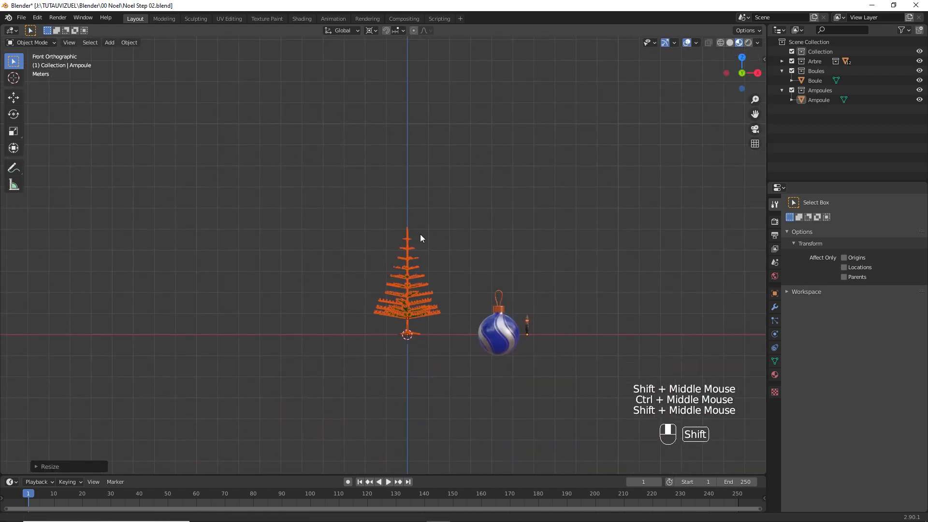
pyautogui.keyDown('ctrl'); pyautogui.moveTo(416, 301); pyautogui.dragTo(419, 248, button='middle'); pyautogui.keyUp('ctrl')
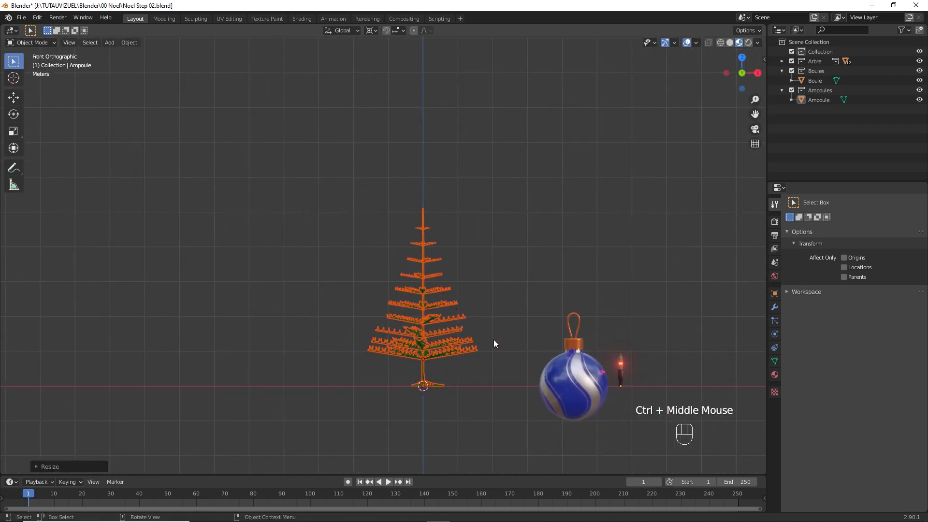
pyautogui.press('s')
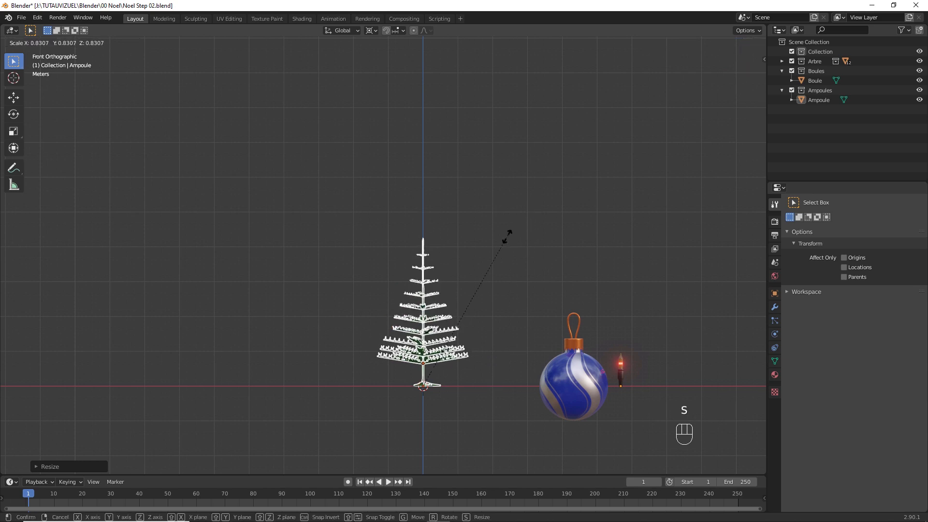
pyautogui.click(464, 315)
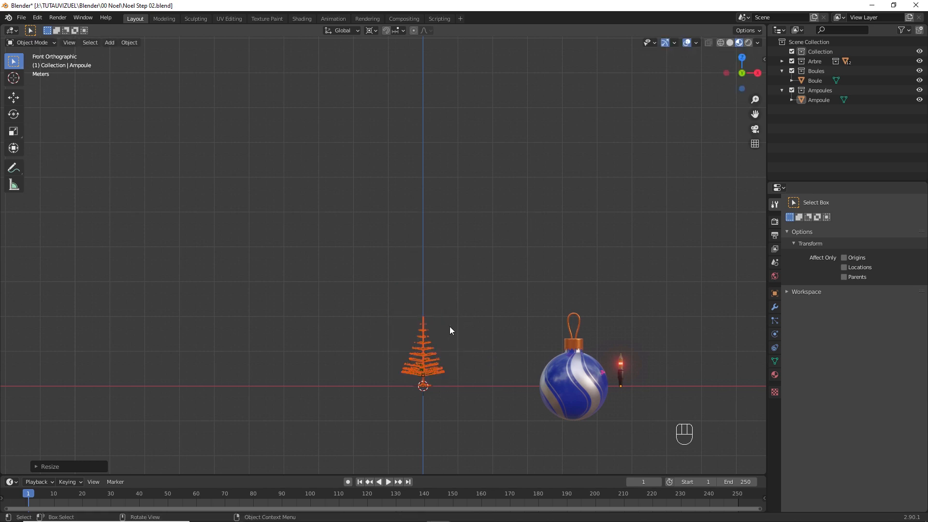
# - Measure the scaled tree's height from tip to base, then remove the ruler and return to box selection
pyautogui.click(14, 185)
pyautogui.moveTo(423, 320); pyautogui.dragTo(423, 384)
pyautogui.press('x')
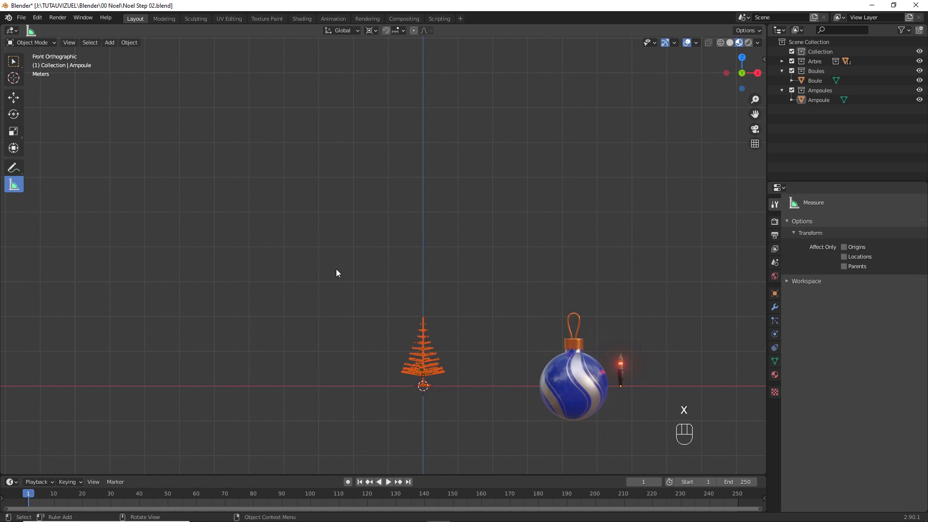
pyautogui.click(13, 62)
# - Select the Boule and Ampoule objects and scale them down together about the 3D cursor to about one eighth
pyautogui.keyDown('shift'); pyautogui.moveTo(424, 286); pyautogui.dragTo(425, 121, button='middle'); pyautogui.keyUp('shift')
pyautogui.moveTo(425, 121); pyautogui.dragTo(652, 296)
pyautogui.press('s')
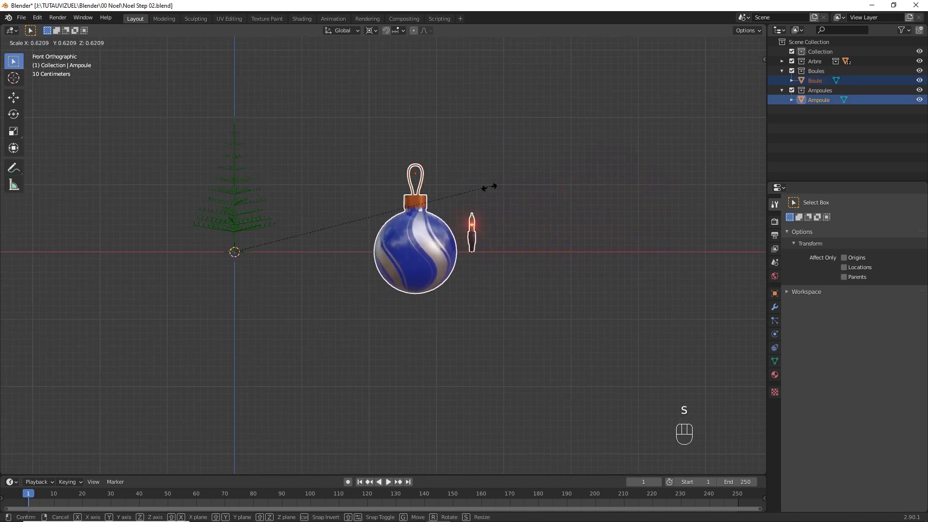
pyautogui.click(295, 254)
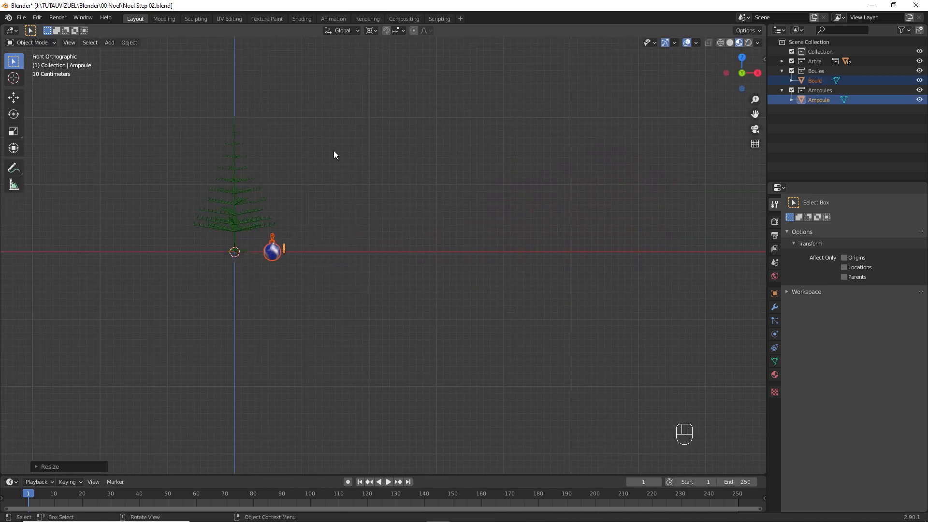
# - Set the pivot point to Individual Origins and scale the ball and bulb down about their own origins
pyautogui.click(371, 30)
pyautogui.click(382, 72)
pyautogui.press('KP_Decimal')
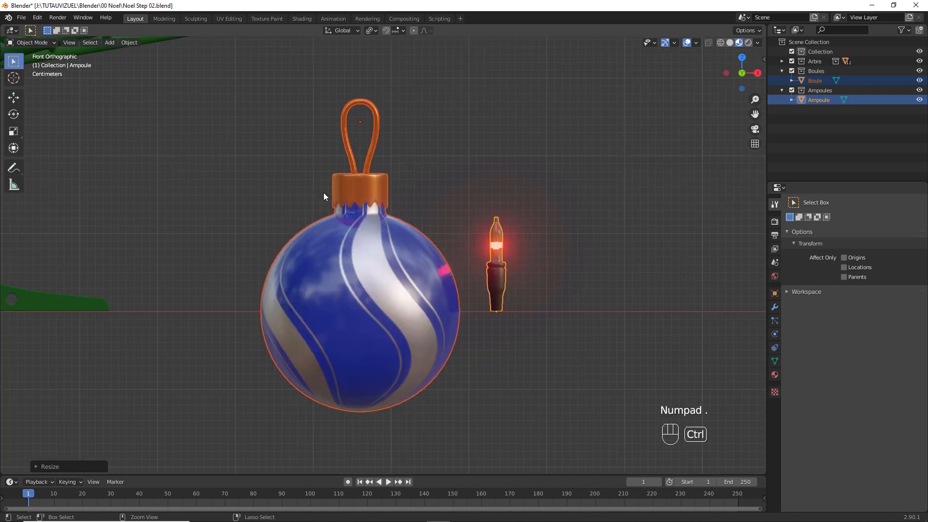
pyautogui.keyDown('ctrl'); pyautogui.moveTo(325, 196); pyautogui.dragTo(545, 155, button='middle'); pyautogui.keyUp('ctrl')
pyautogui.press('s')
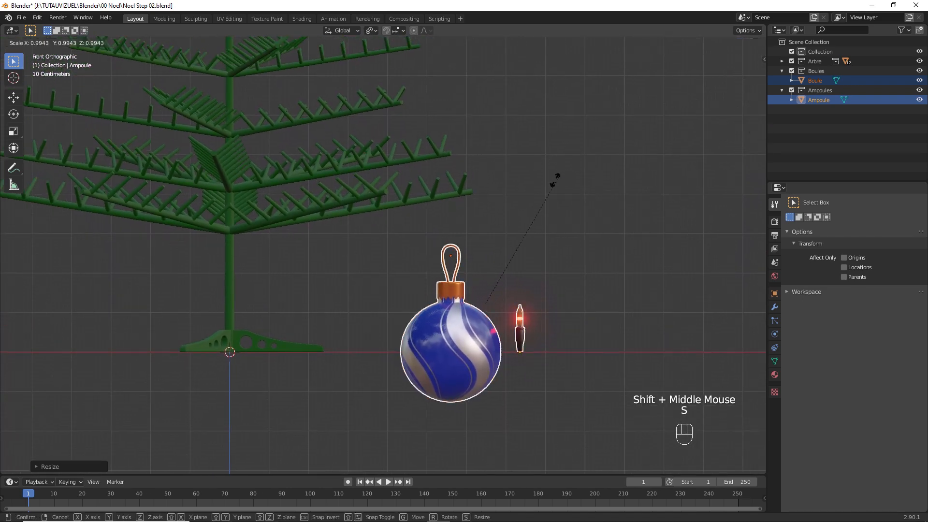
pyautogui.click(540, 235)
# - Scale the ball ornament down further on its own and move it up to the end of a low branch
pyautogui.press('s')
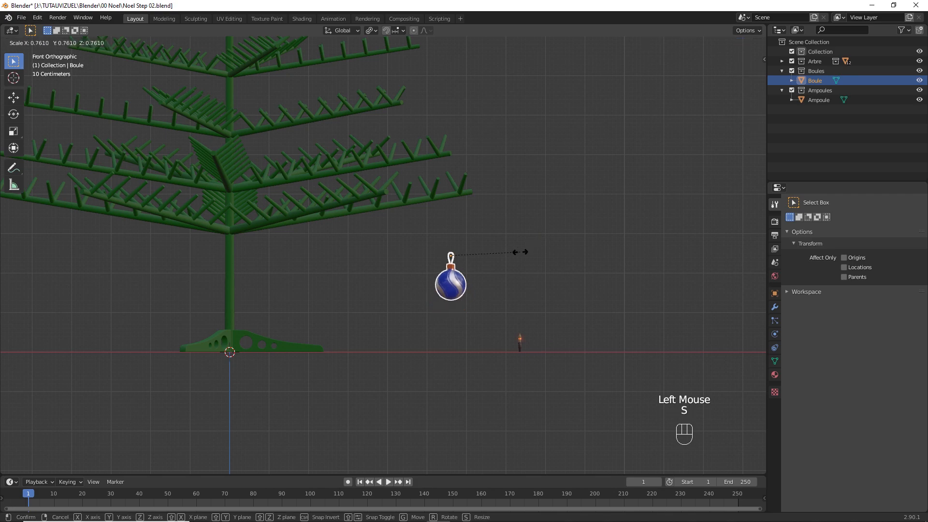
pyautogui.click(526, 247)
pyautogui.press('g')
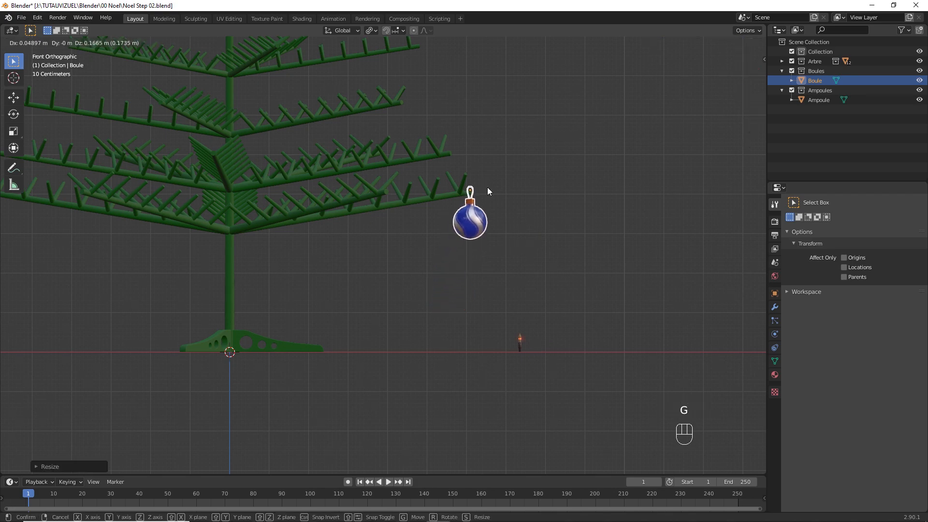
pyautogui.click(488, 187)
pyautogui.moveTo(487, 187); pyautogui.dragTo(421, 231, button='middle')
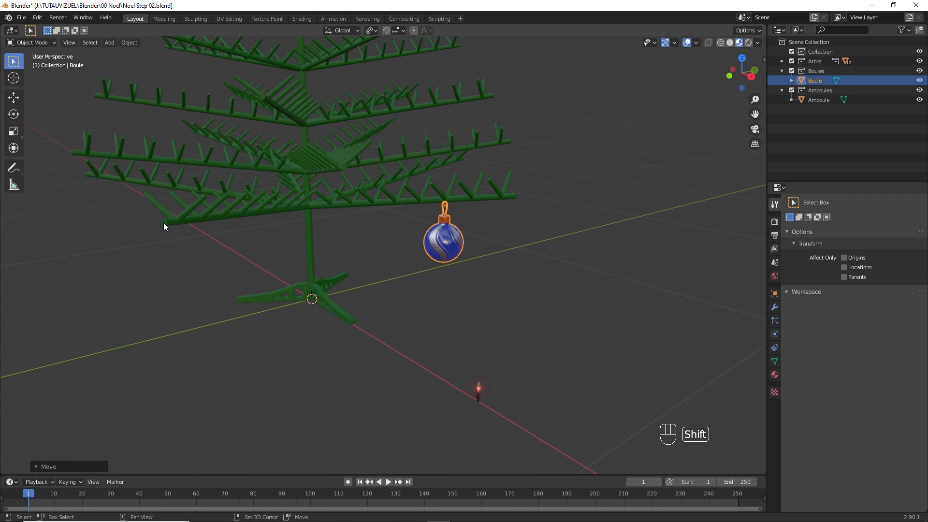
# - Snap the ball to the 3D cursor at a low branch tip and rotate its loop to the branch direction in Solid shading
pyautogui.hotkey('shift', 's')
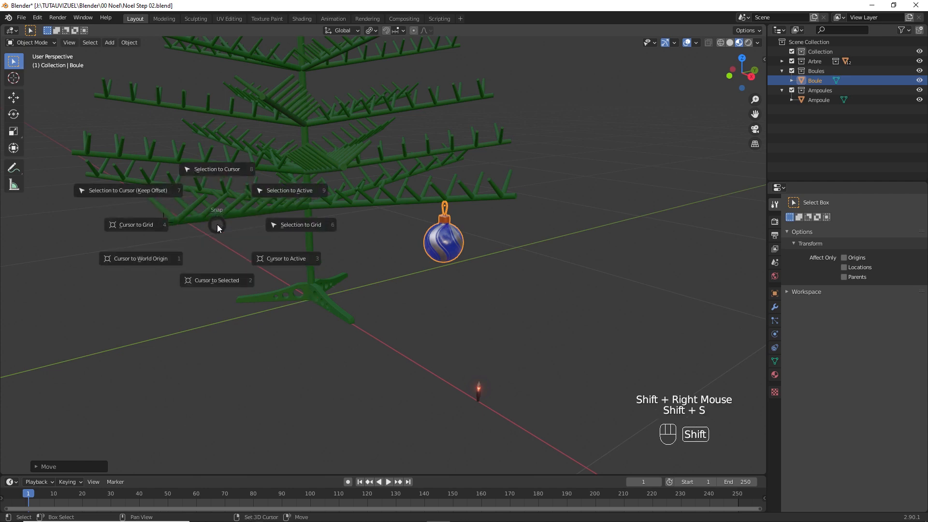
pyautogui.click(219, 170)
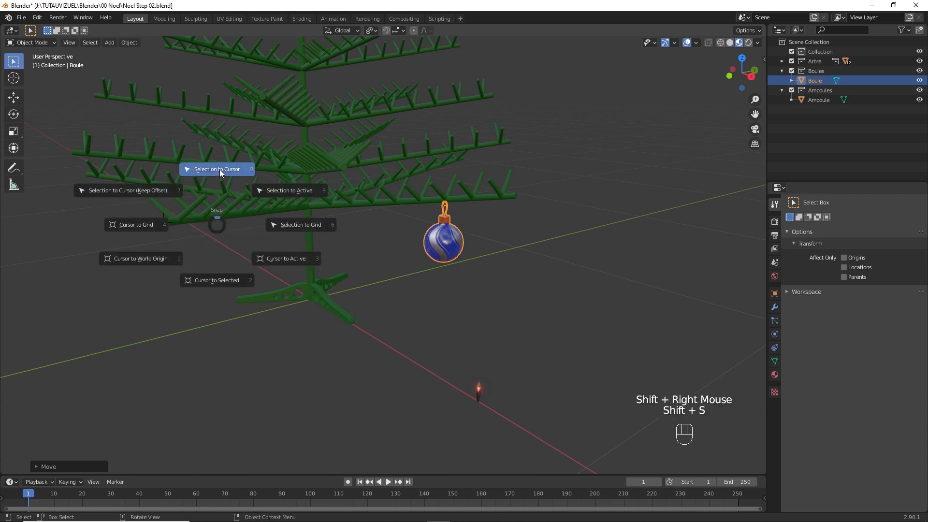
pyautogui.press('KP_Decimal')
pyautogui.press('z')
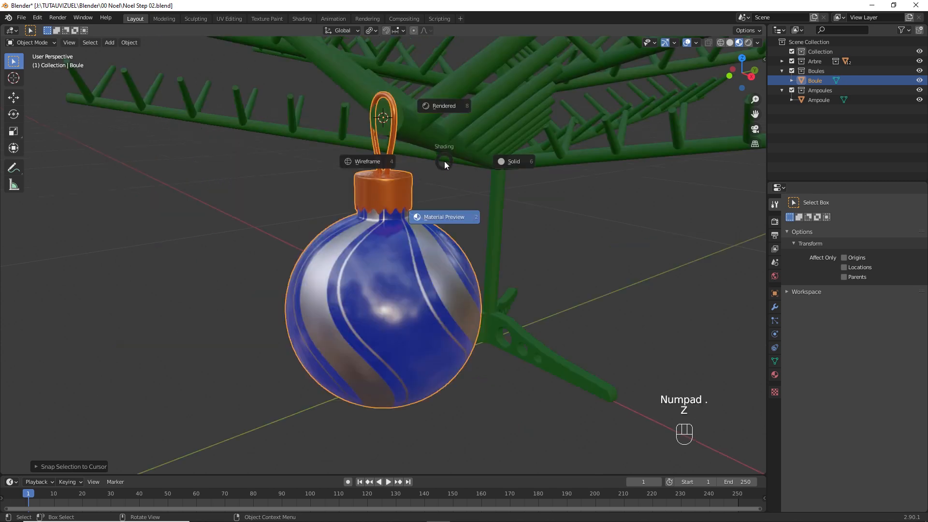
pyautogui.moveTo(433, 184)
pyautogui.mouseDown(button='middle')
pyautogui.moveTo(466, 203)
pyautogui.moveTo(441, 272)
pyautogui.mouseUp(button='middle')
pyautogui.press('r')
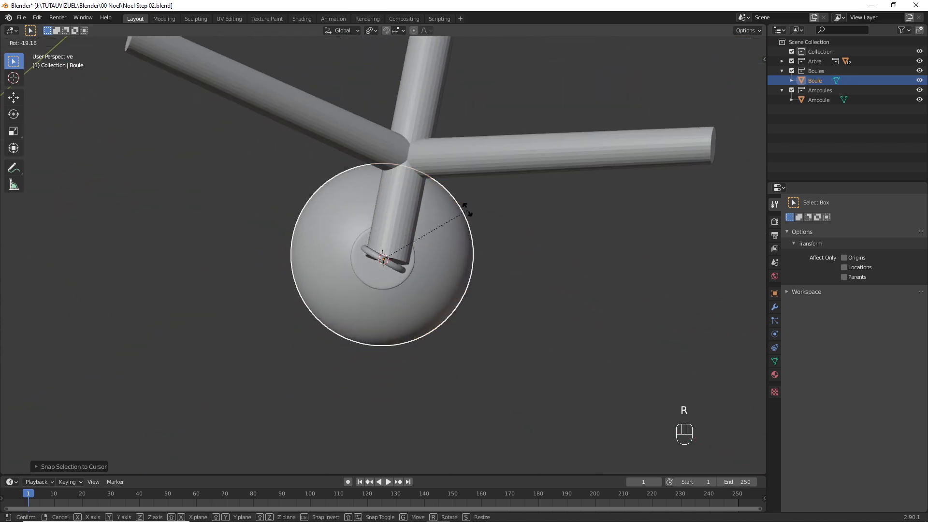
pyautogui.click(434, 230)
# - Enlarge the ball to about 1.1 times its size and move it so its loop hangs around the branch tip
pyautogui.press('g')
pyautogui.click(436, 228)
pyautogui.press('s')
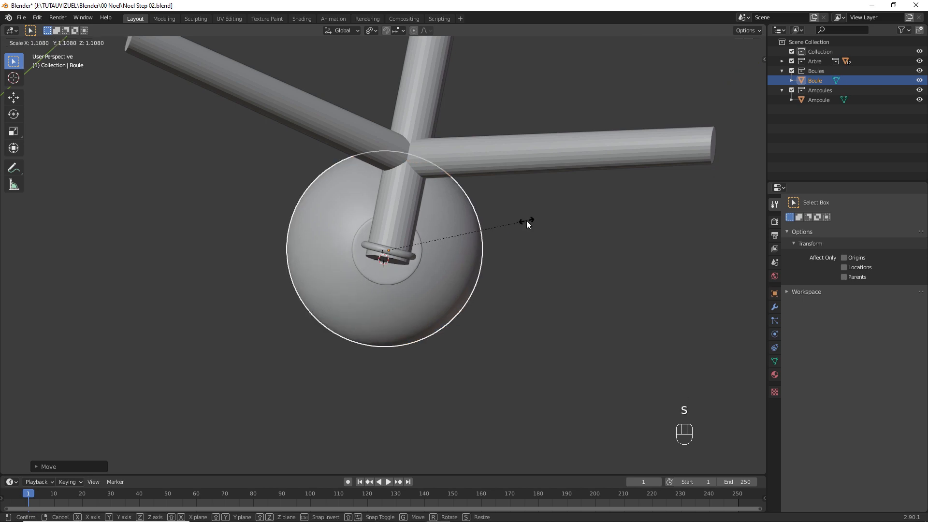
pyautogui.click(528, 221)
pyautogui.moveTo(525, 222); pyautogui.dragTo(473, 215, button='middle')
pyautogui.press('KP_5')
pyautogui.press('KP_5')
pyautogui.press('g')
pyautogui.click(444, 188)
# - Duplicate the ball, snap the copy to the 3D cursor at another low branch tip and rotate it to match that branch
pyautogui.hotkey('shift', 'd')
pyautogui.rightClick(493, 167)
pyautogui.hotkey('shift', 's')
pyautogui.click(503, 114)
pyautogui.press('KP_Decimal')
pyautogui.press('r')
pyautogui.click(451, 149)
# - Move the second ball over its branch tip and adjust it along Z so the loop hangs on the branch
pyautogui.press('g')
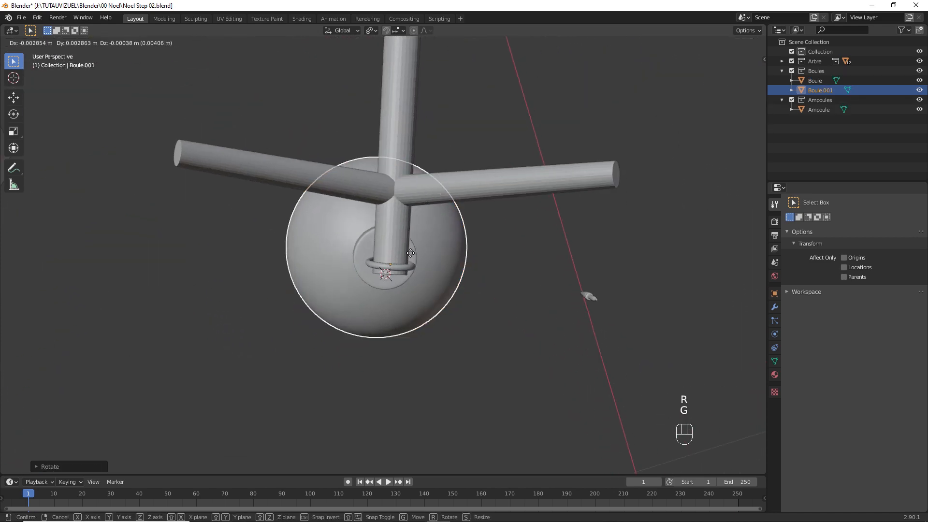
pyautogui.click(410, 250)
pyautogui.moveTo(410, 250); pyautogui.dragTo(639, 244, button='middle')
pyautogui.press('g')
pyautogui.press('z')
pyautogui.click(406, 216)
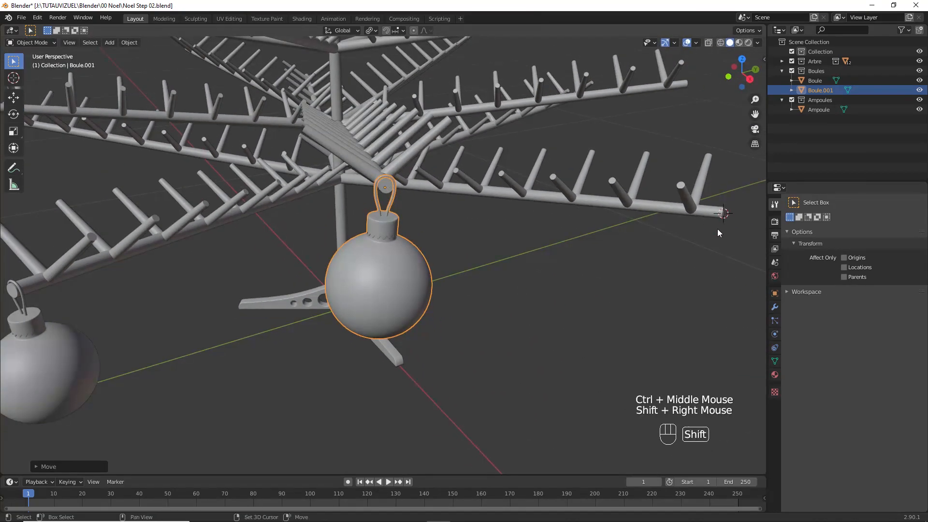
# - Duplicate the ball to the 3D cursor at a third low branch tip, rotating and moving it so the loop fits the branch
pyautogui.hotkey('shift', 'd')
pyautogui.rightClick(555, 236)
pyautogui.hotkey('shift', 's')
pyautogui.press('KP_Decimal')
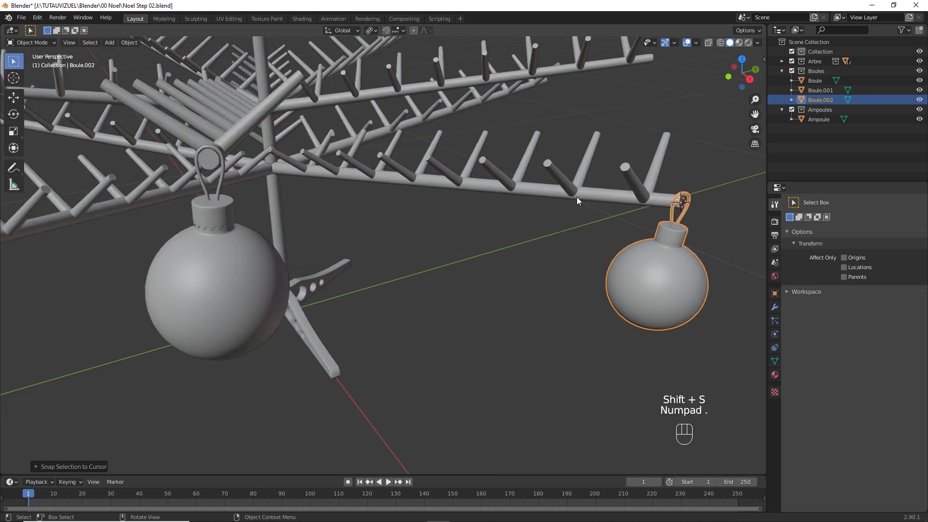
pyautogui.moveTo(387, 167); pyautogui.dragTo(525, 231, button='middle')
pyautogui.press('r')
pyautogui.click(457, 187)
pyautogui.press('g')
pyautogui.click(468, 185)
# - Place the 3D cursor on a fourth low branch tip and snap another duplicate of the ball to it
pyautogui.keyDown('shift'); pyautogui.rightClick(546, 174); pyautogui.keyUp('shift')
pyautogui.hotkey('shift', 'd')
pyautogui.rightClick(532, 202)
pyautogui.hotkey('shift', 's')
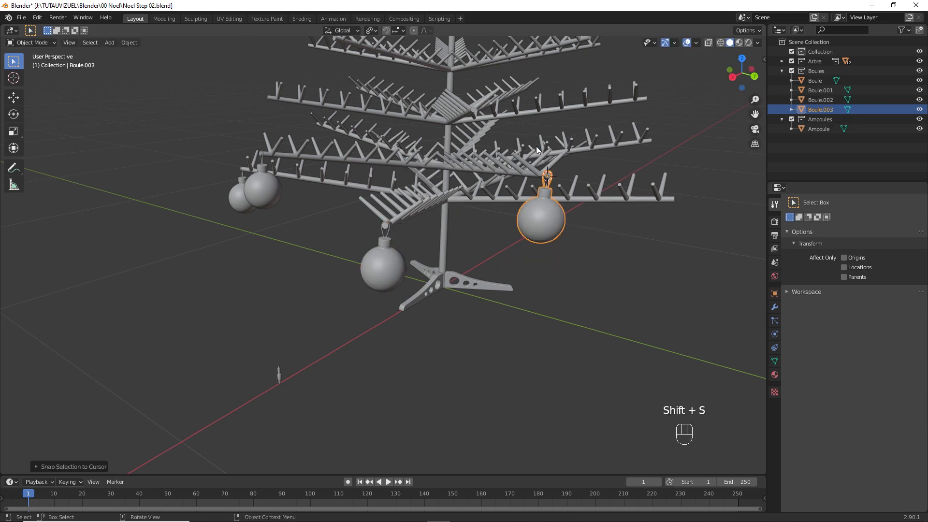
pyautogui.press('KP_Decimal')
pyautogui.moveTo(546, 176); pyautogui.dragTo(464, 177, button='middle')
# - Rotate and move the new ball, including along Z, until its loop hangs on the branch tip
pyautogui.press('r')
pyautogui.click(450, 224)
pyautogui.press('g')
pyautogui.click(453, 213)
pyautogui.press('r')
pyautogui.click(449, 257)
pyautogui.press('g')
pyautogui.press('z')
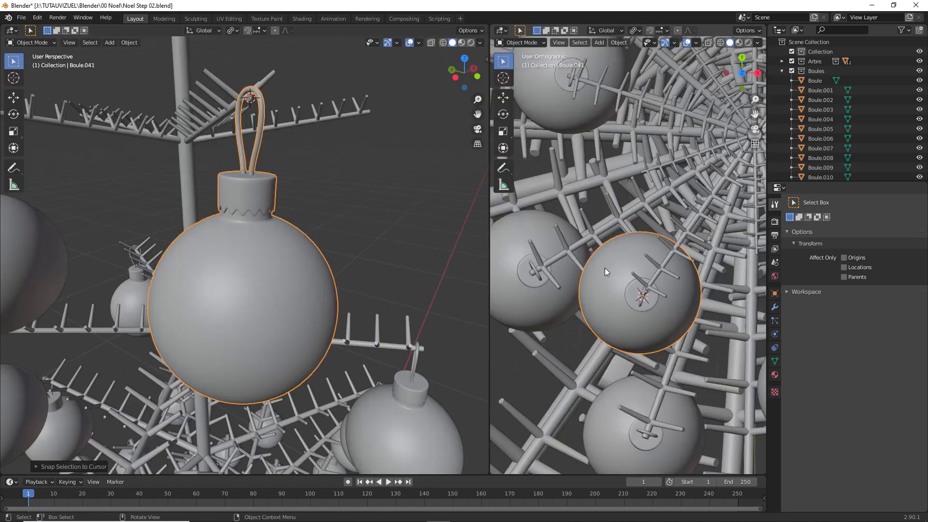
# - Move Boule.041 in the top view onto its upper branch tip and adjust its height along Z
pyautogui.press('g')
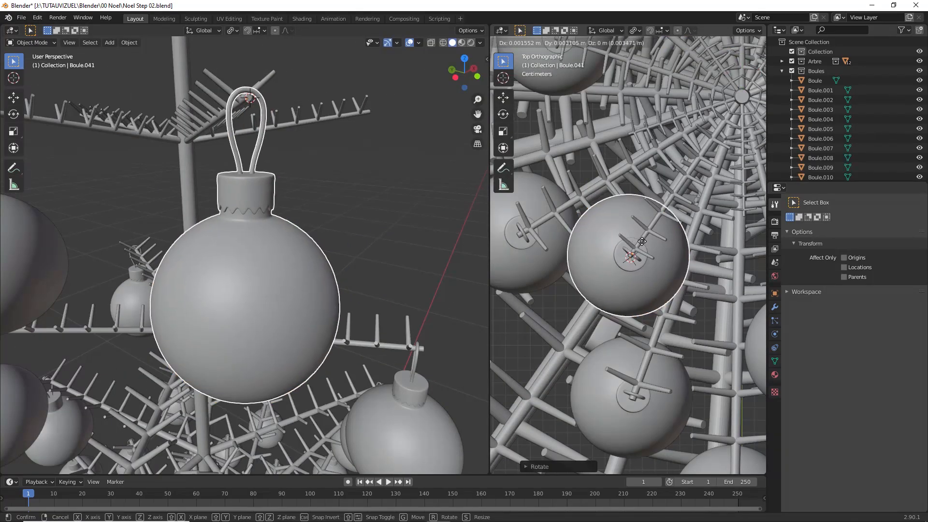
pyautogui.click(642, 241)
pyautogui.moveTo(330, 190); pyautogui.dragTo(306, 190, button='middle')
pyautogui.press('g')
pyautogui.press('z')
pyautogui.click(300, 210)
# - Place the 3D cursor on the neighbouring upper branch tip and snap a duplicate of Boule.041 to it
pyautogui.scroll(-2, 367, 192)
pyautogui.moveTo(464, 176); pyautogui.dragTo(422, 189, button='middle')
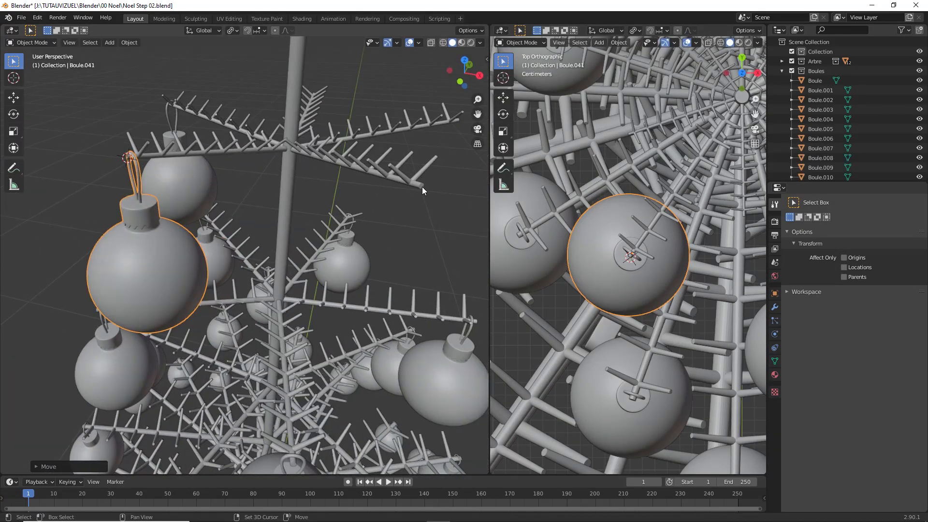
pyautogui.keyDown('shift'); pyautogui.rightClick(421, 187); pyautogui.keyUp('shift')
pyautogui.hotkey('shift', 'd')
pyautogui.rightClick(418, 203)
pyautogui.hotkey('shift', 's')
pyautogui.click(419, 161)
# - Rotate Boule.042 in the top view so its loop lines up with the branch
pyautogui.press('KP_Decimal')
pyautogui.press('KP_Decimal')
pyautogui.press('r')
pyautogui.click(645, 261)
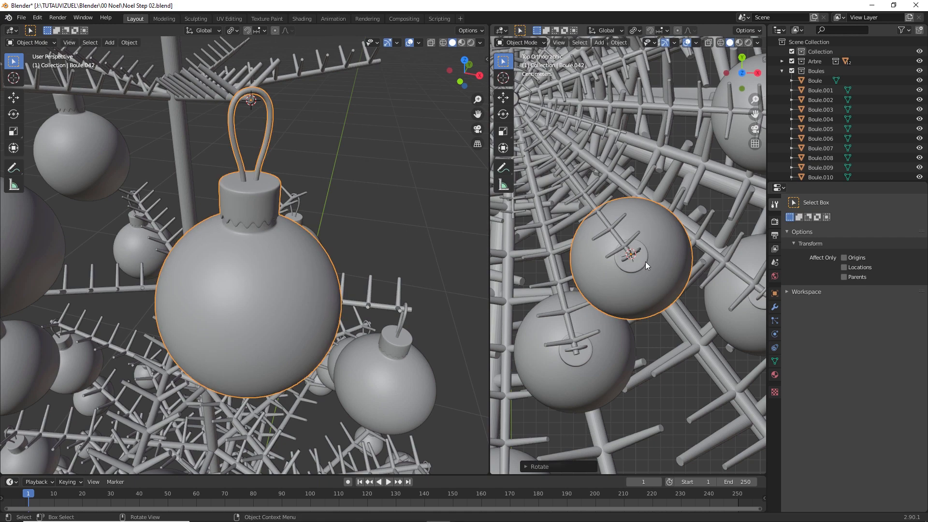
pyautogui.scroll(2, 286, 149)
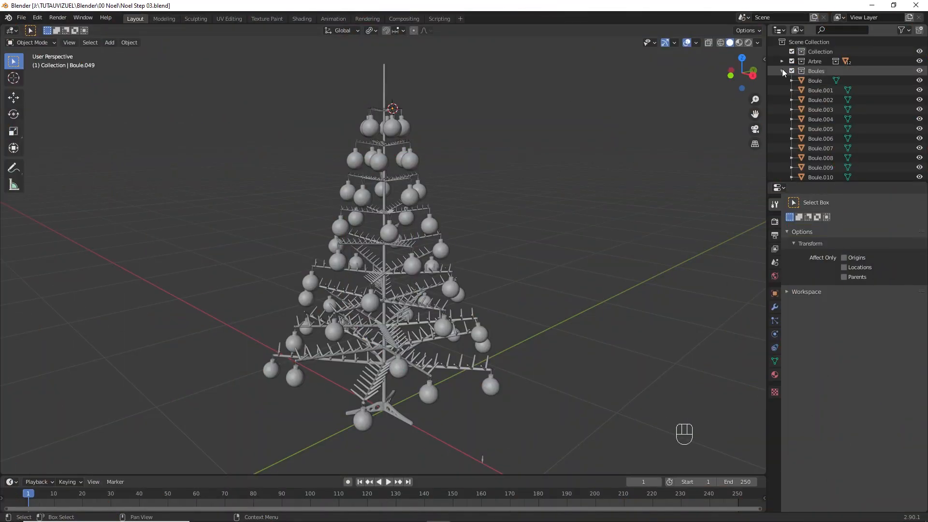
# - Hide the Boules collection and add an Archemedian curve spiral in the front view
pyautogui.click(783, 71)
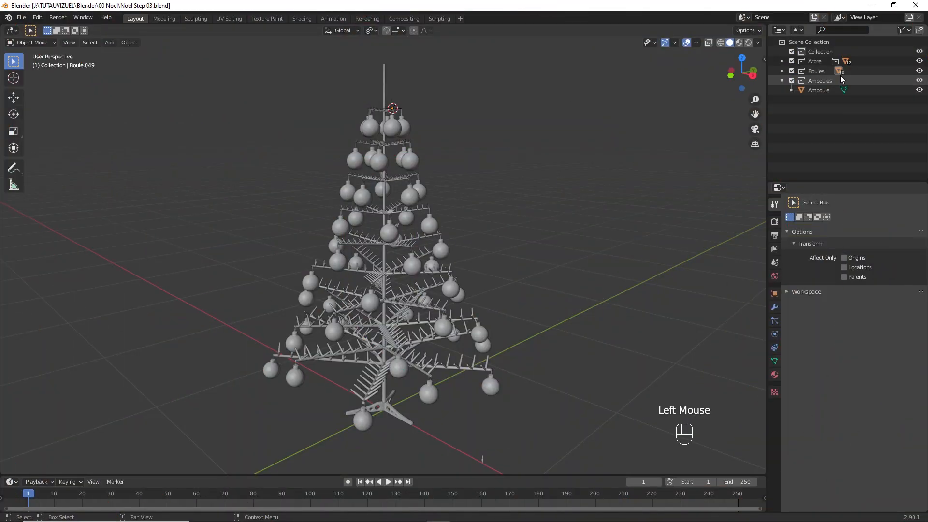
pyautogui.click(920, 71)
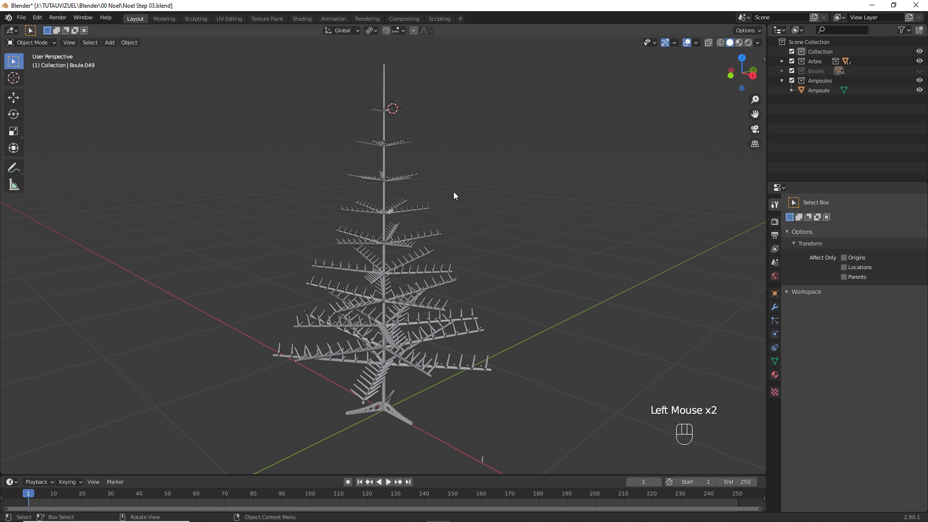
pyautogui.press('KP_1')
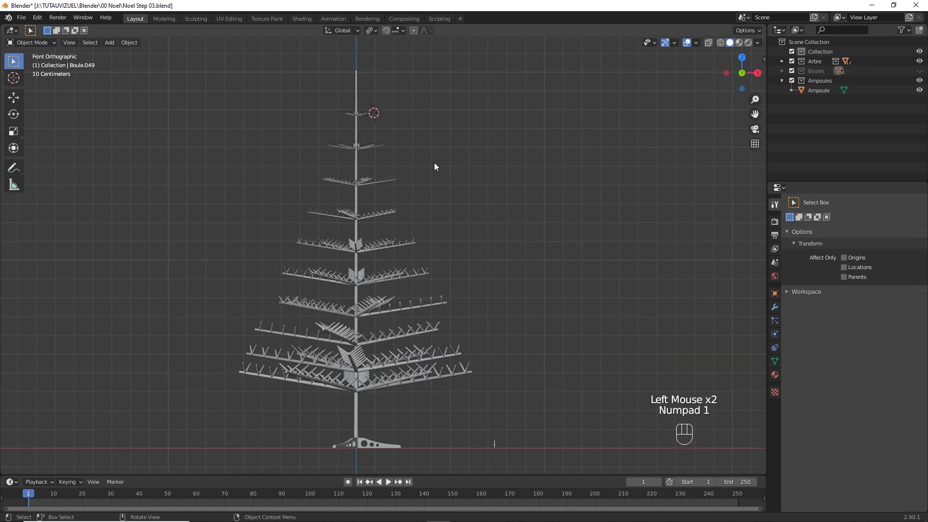
pyautogui.keyDown('shift'); pyautogui.moveTo(434, 163); pyautogui.dragTo(454, 169, button='middle'); pyautogui.keyUp('shift')
pyautogui.hotkey('shift', 'a')
pyautogui.moveTo(440, 172)
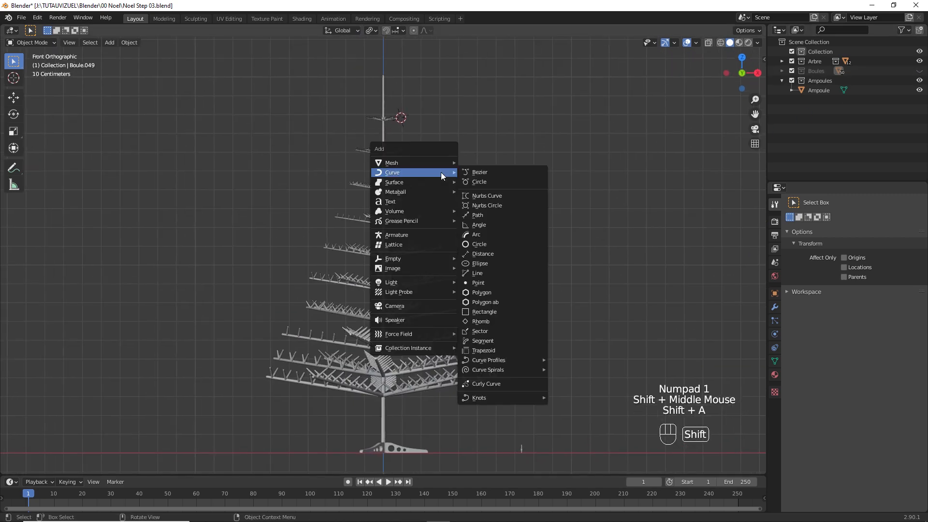
pyautogui.moveTo(506, 369)
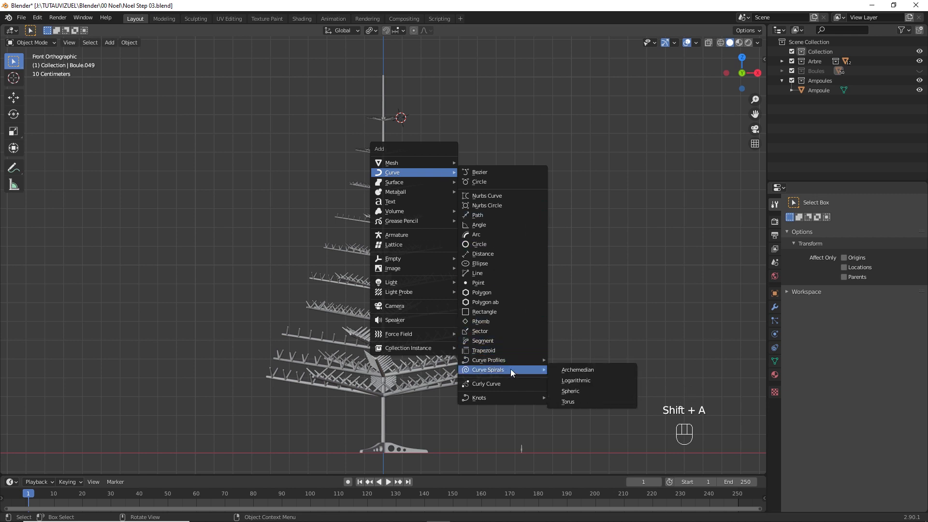
pyautogui.click(573, 373)
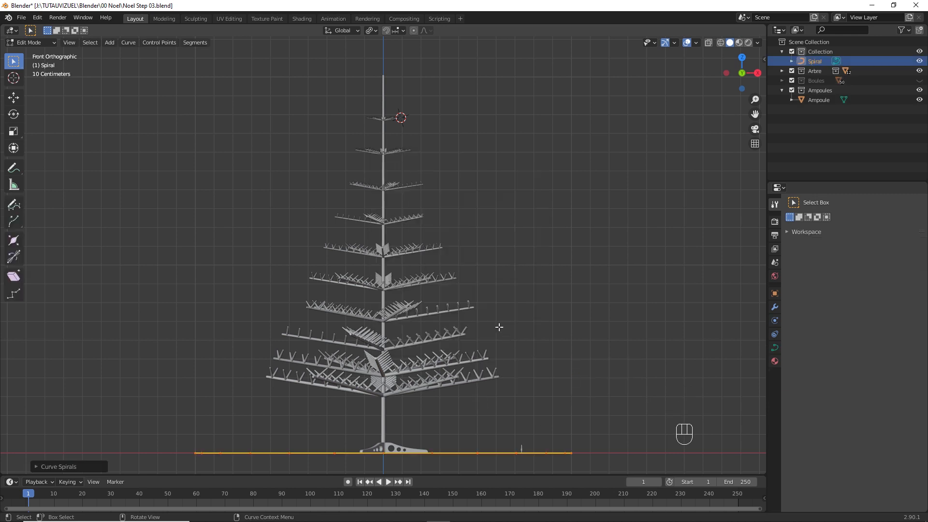
# - Set the spiral's Z location to 0.38 m, its output curve type to Bezier and its height to 0.17
pyautogui.click(39, 467)
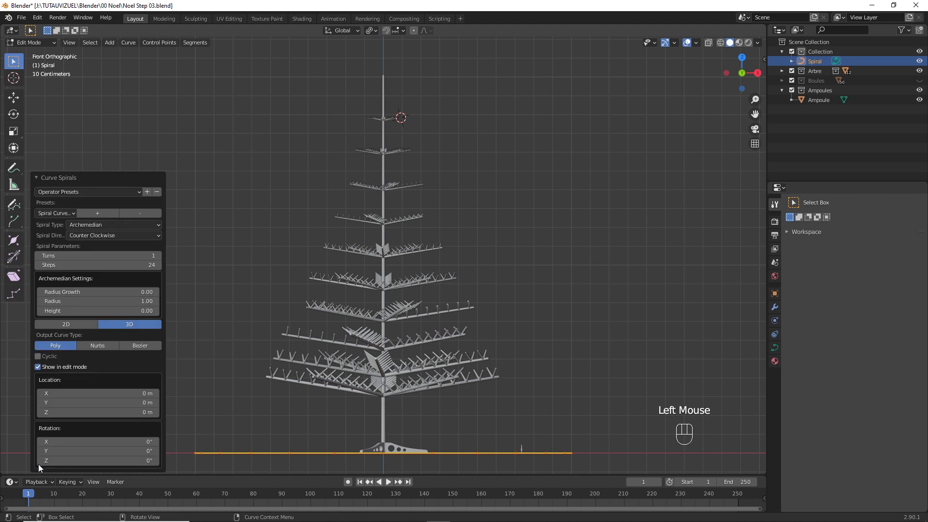
pyautogui.click(138, 411)
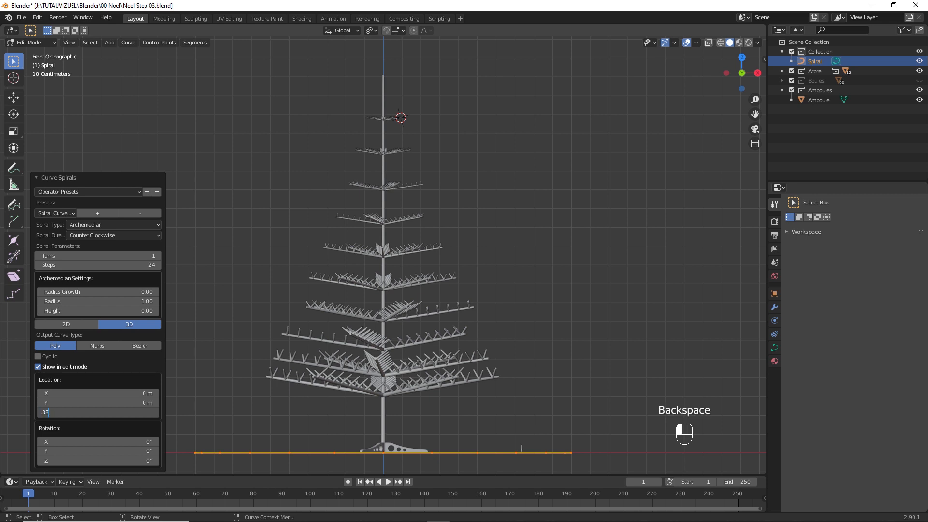
pyautogui.press('Return')
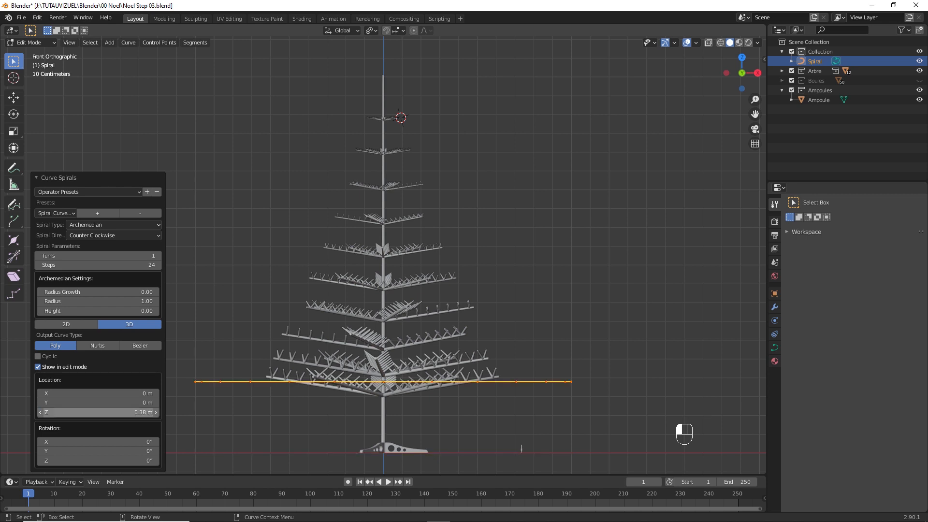
pyautogui.click(144, 347)
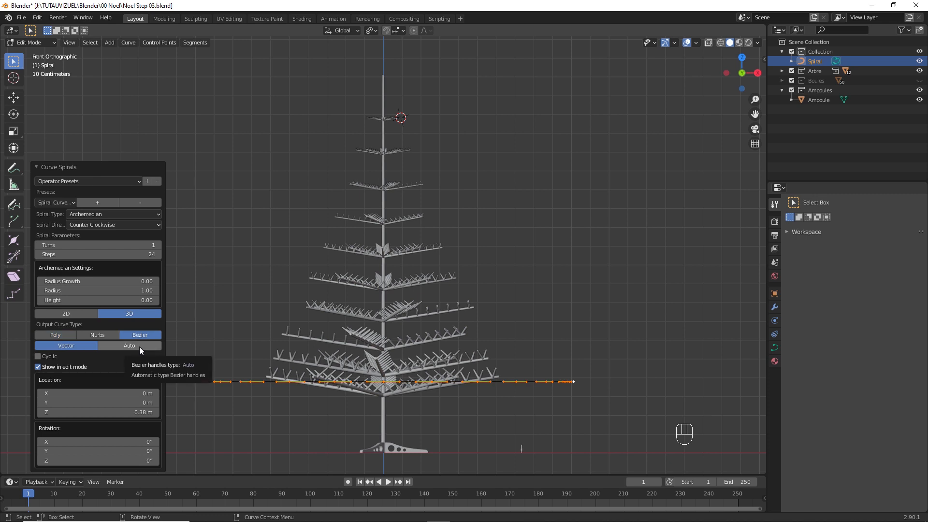
pyautogui.click(147, 300)
pyautogui.press('Return')
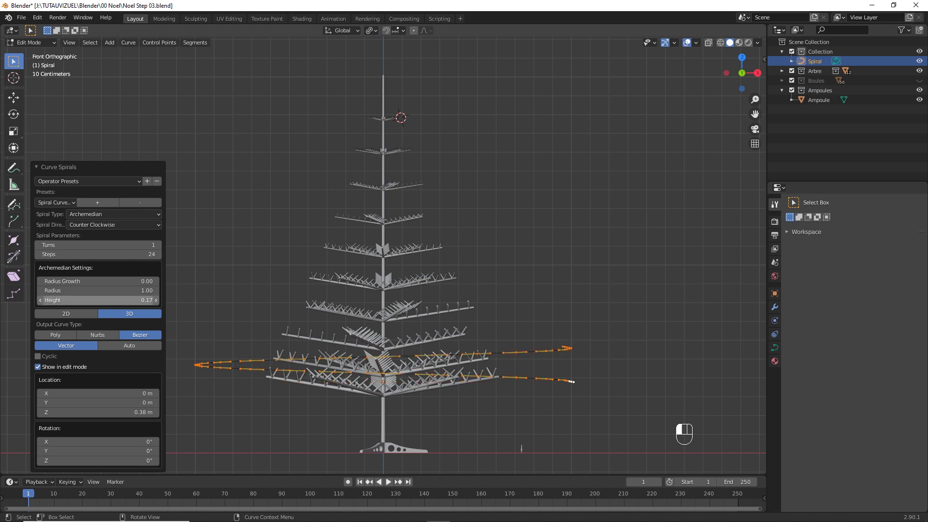
# - Set the spiral to 8 turns, 8 steps, a radius of 0.64 and a radius growth of -0.07
pyautogui.click(148, 246)
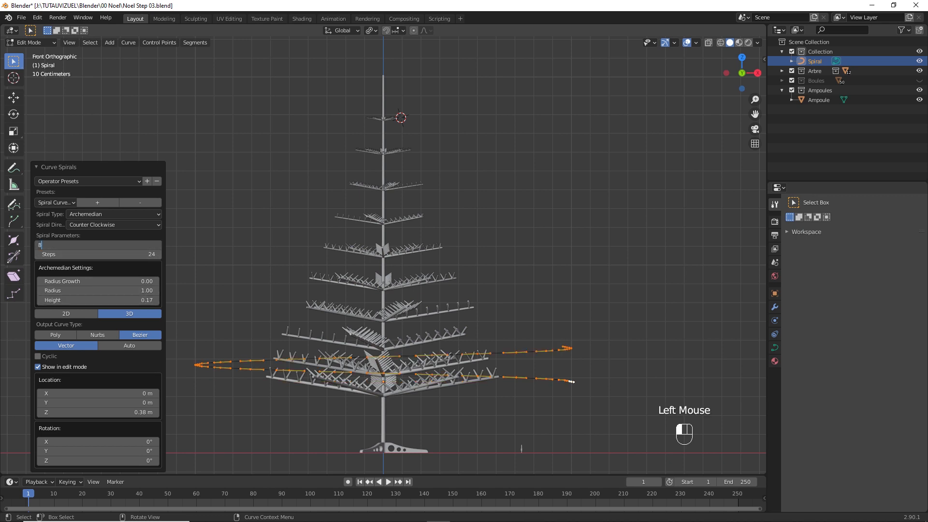
pyautogui.write('8')
pyautogui.press('Tab')
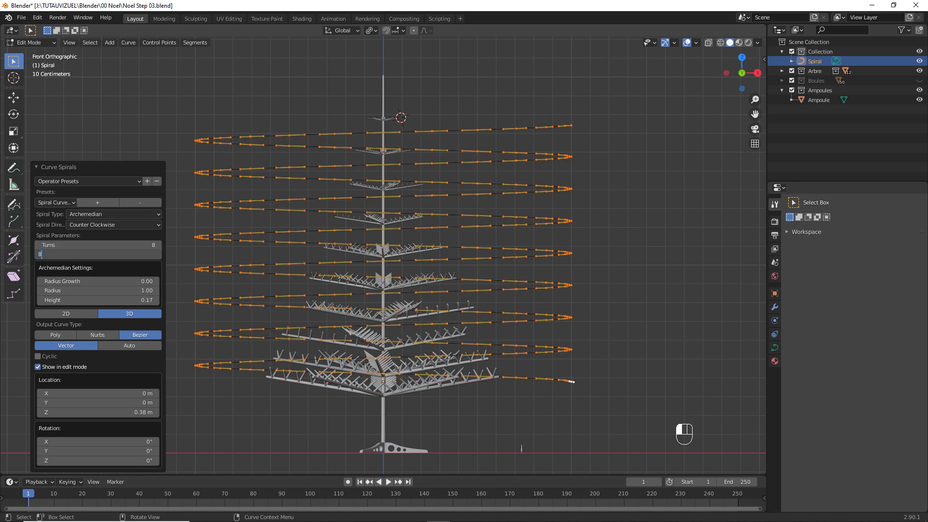
pyautogui.press('Tab')
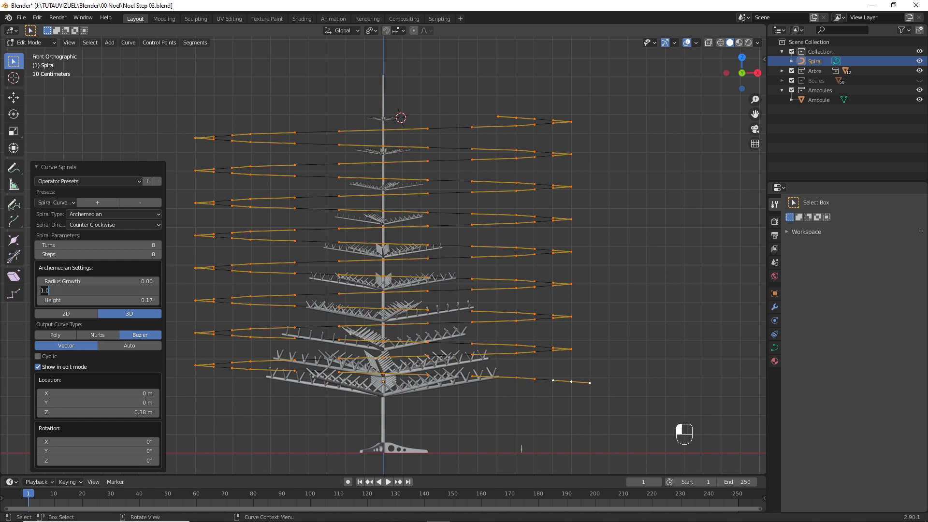
pyautogui.press('Return')
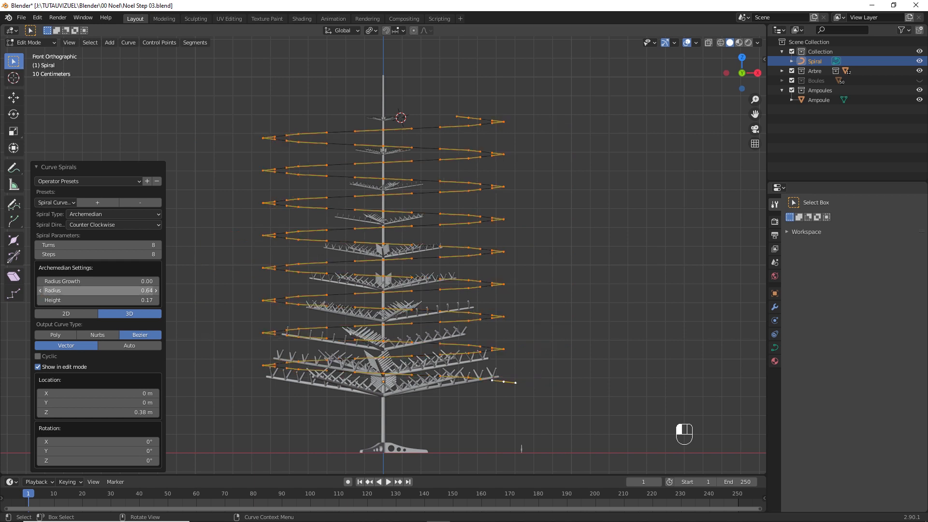
pyautogui.click(99, 281)
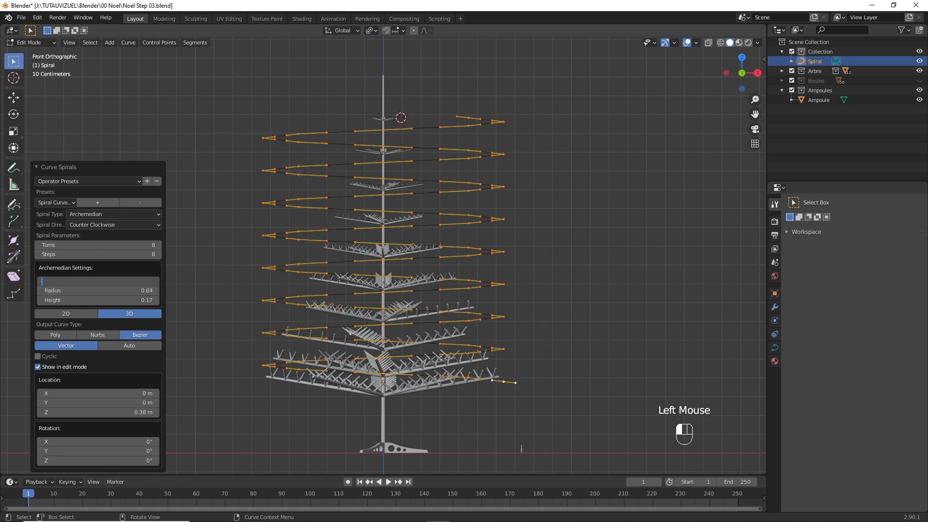
pyautogui.press('Return')
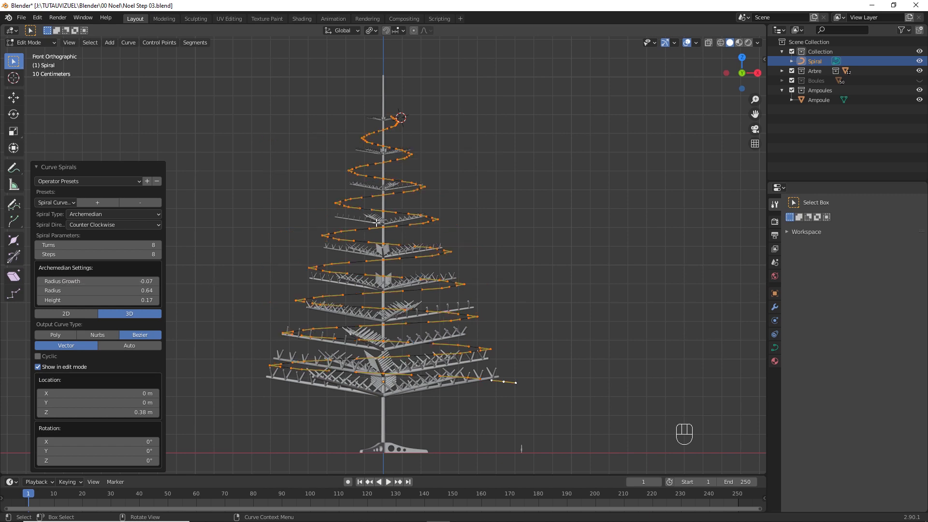
# - Set the spiral's handles to Automatic and scale them to 0.727 about their individual origins
pyautogui.moveTo(376, 223); pyautogui.dragTo(362, 256, button='middle')
pyautogui.press('v')
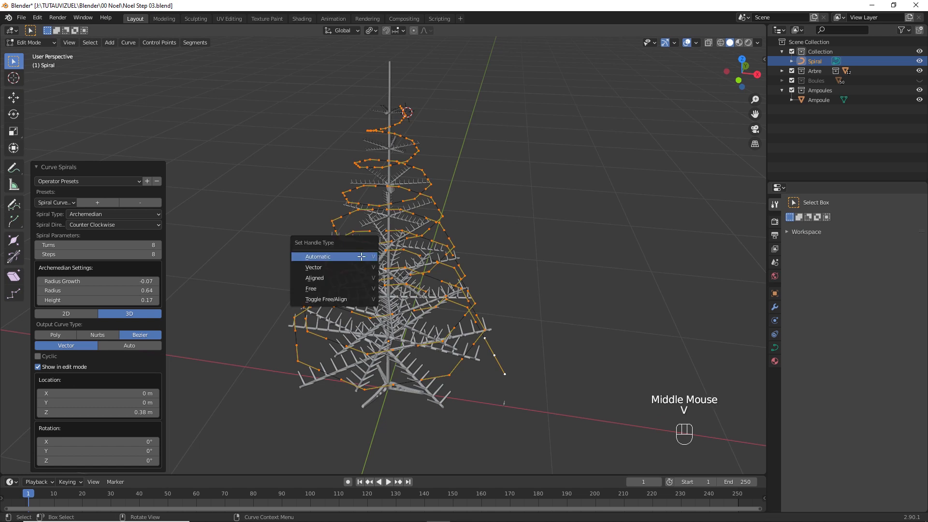
pyautogui.click(361, 257)
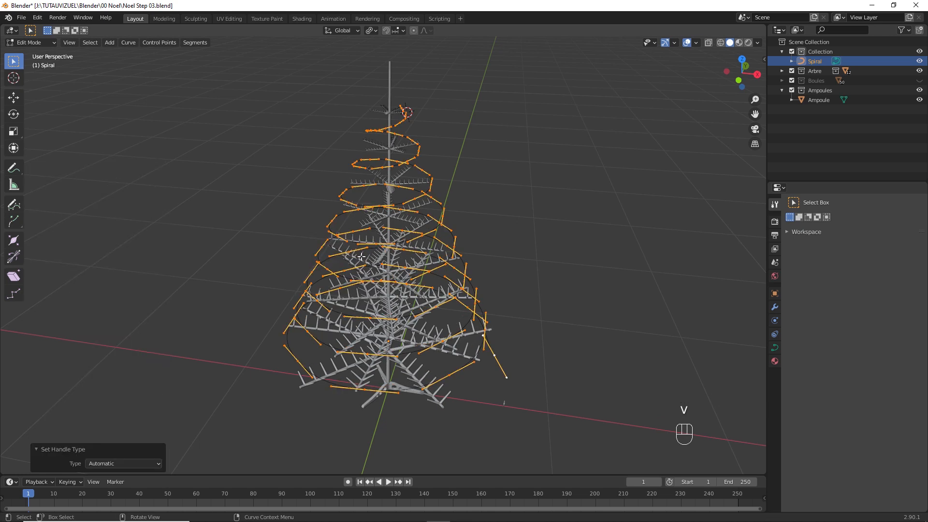
pyautogui.click(372, 31)
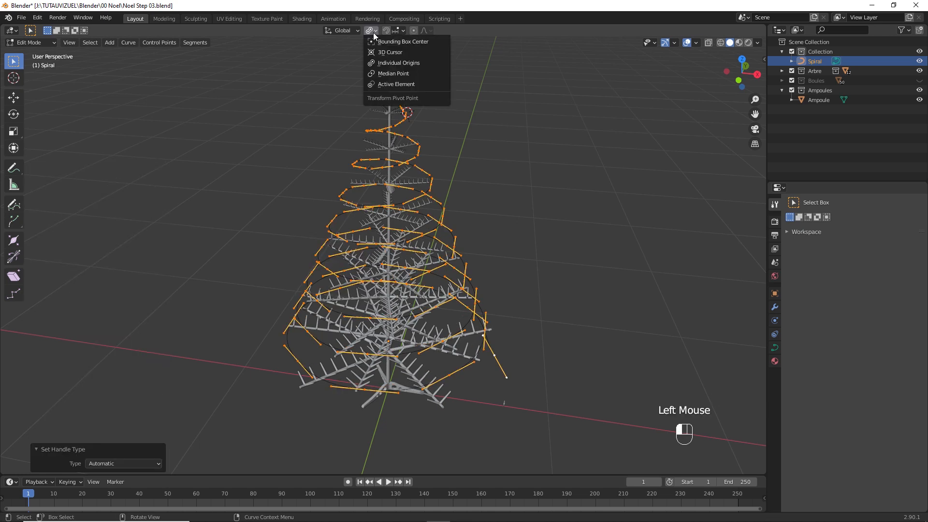
pyautogui.click(397, 63)
pyautogui.press('s')
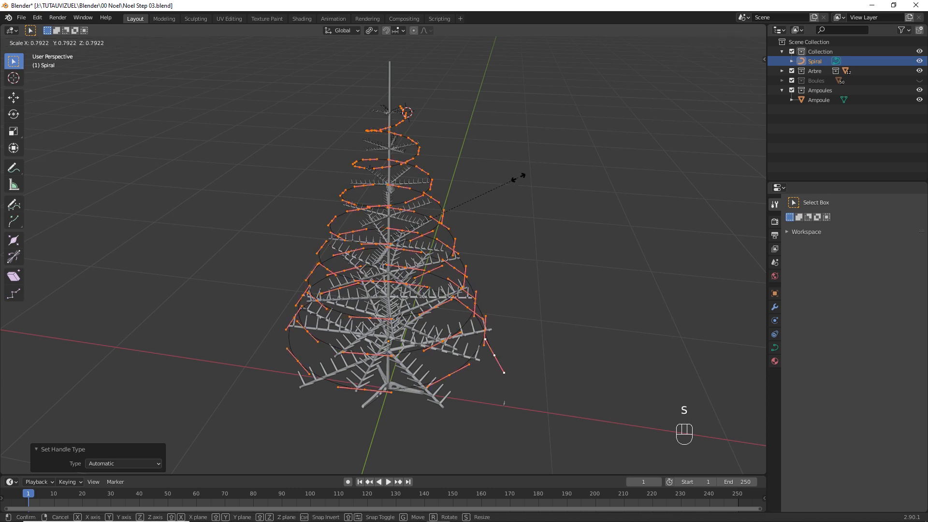
pyautogui.click(508, 182)
# - Show objects in random viewport colours and give the spiral curve a bevel depth of 0.008 m
pyautogui.moveTo(464, 213); pyautogui.dragTo(483, 192, button='middle')
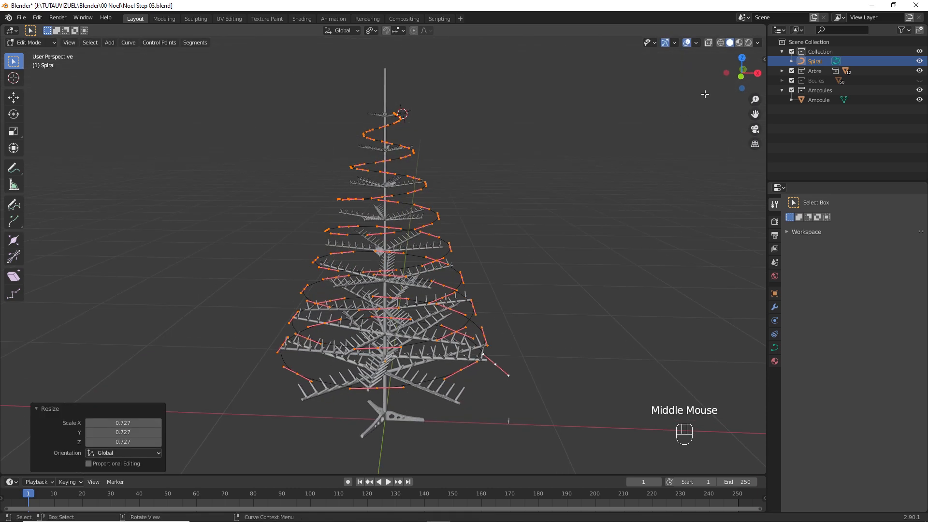
pyautogui.click(758, 46)
pyautogui.click(749, 165)
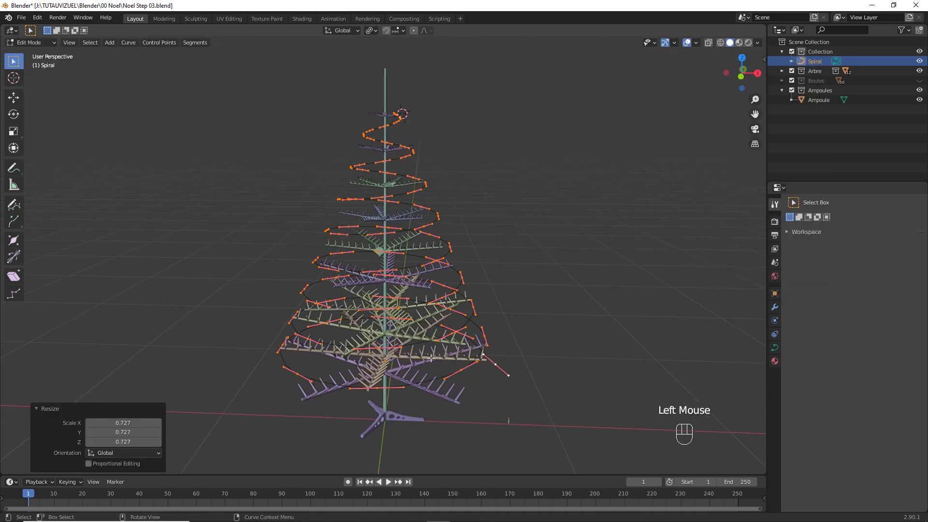
pyautogui.click(775, 348)
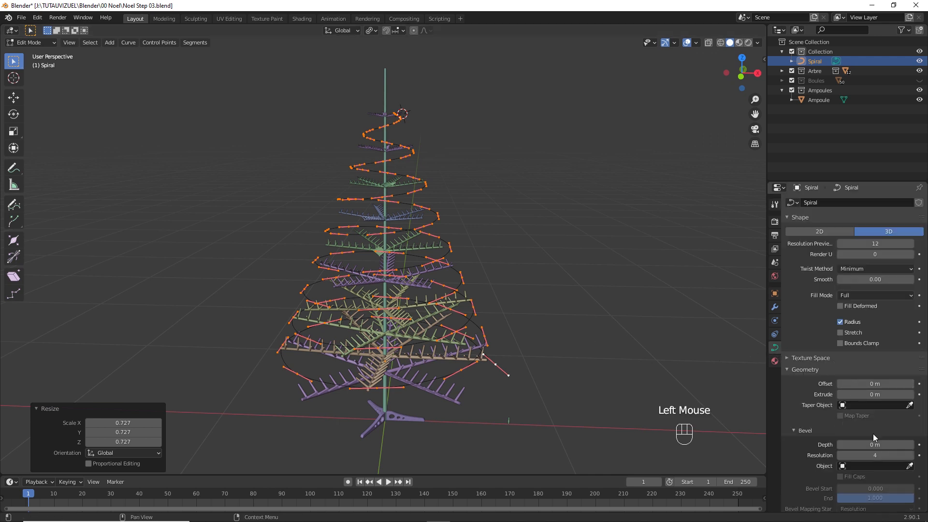
pyautogui.keyDown('shift'); pyautogui.moveTo(872, 443); pyautogui.dragTo(889, 443); pyautogui.keyUp('shift')
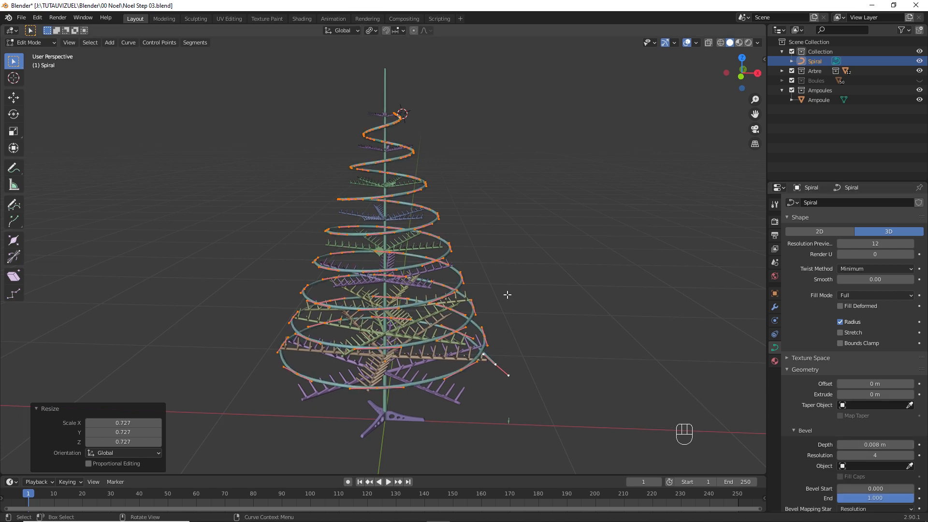
# - Enable face snapping and snap the spiral's lower end point onto the tip of a lowest-tier branch
pyautogui.moveTo(507, 295); pyautogui.dragTo(390, 215, button='middle')
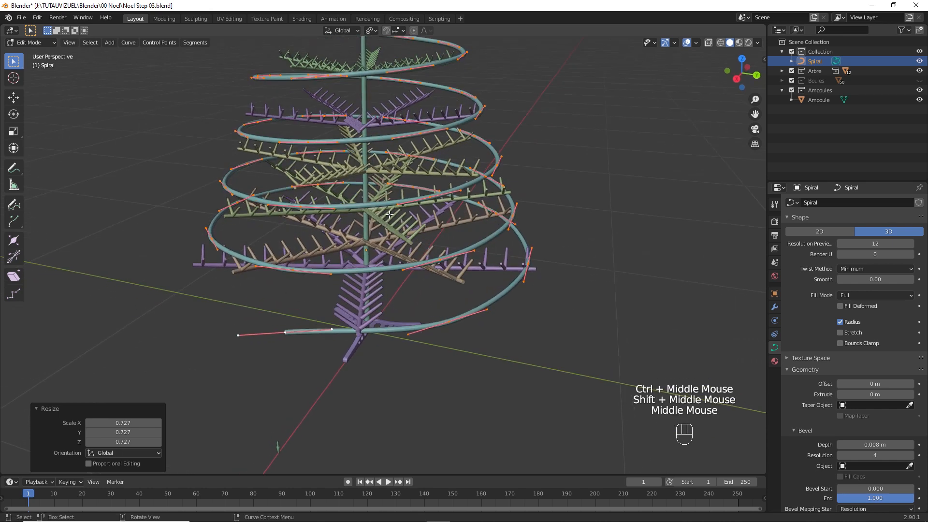
pyautogui.click(404, 31)
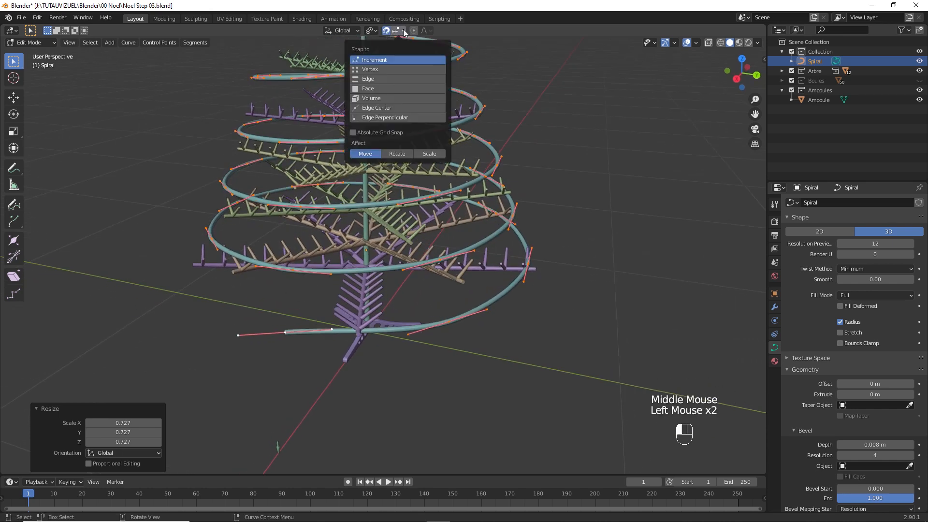
pyautogui.click(388, 85)
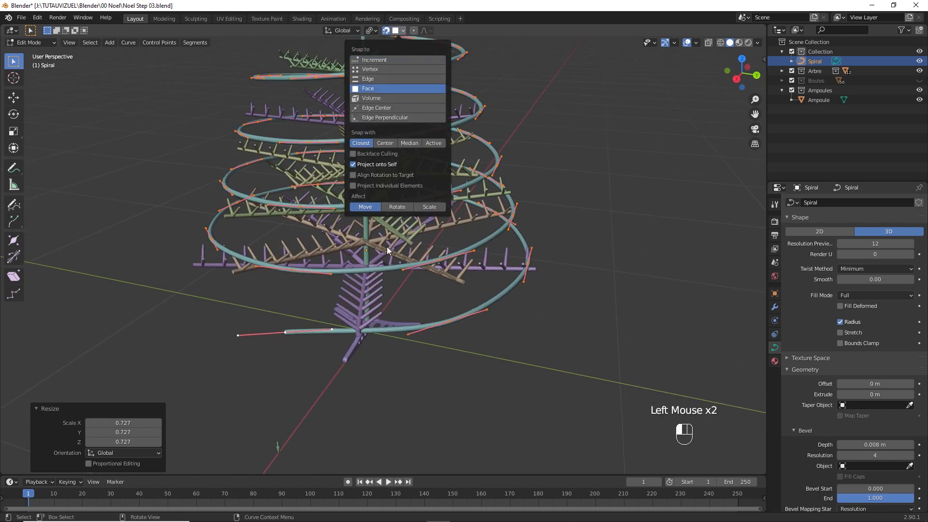
pyautogui.click(329, 347)
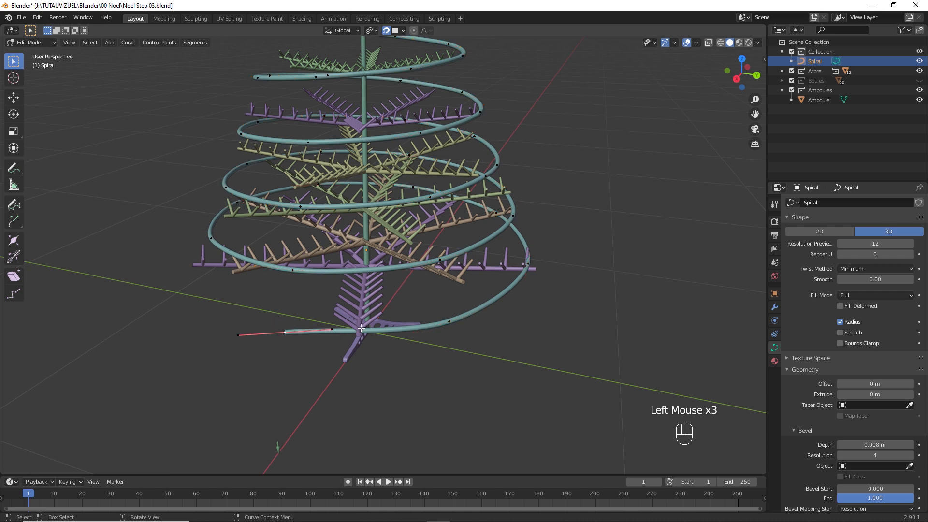
pyautogui.press('v')
pyautogui.press('g')
pyautogui.click(358, 332)
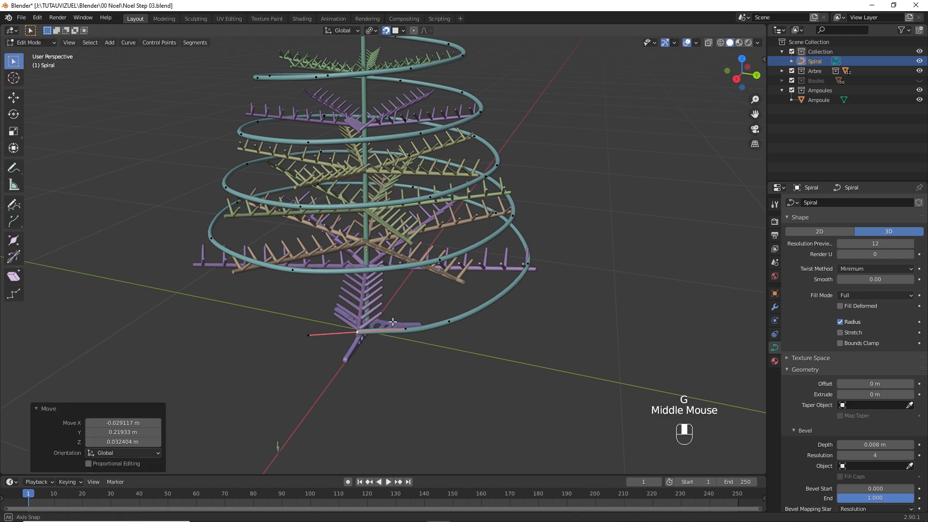
# - Snap the spiral point next to the neighbouring lowest-tier branch onto that branch's tip
pyautogui.moveTo(357, 332)
pyautogui.mouseDown(button='middle')
pyautogui.moveTo(428, 334)
pyautogui.moveTo(372, 322)
pyautogui.mouseUp(button='middle')
pyautogui.click(460, 328)
pyautogui.press('g')
pyautogui.click(461, 335)
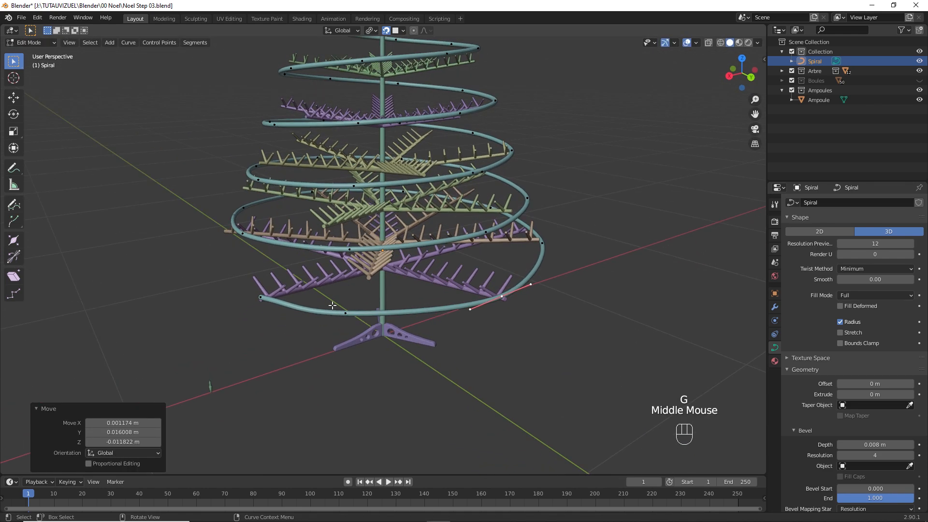
# - With snapping off, lower the spiral point between the first two lowest branches and enlarge its handles
pyautogui.click(367, 320)
pyautogui.hotkey('shift', 'a')
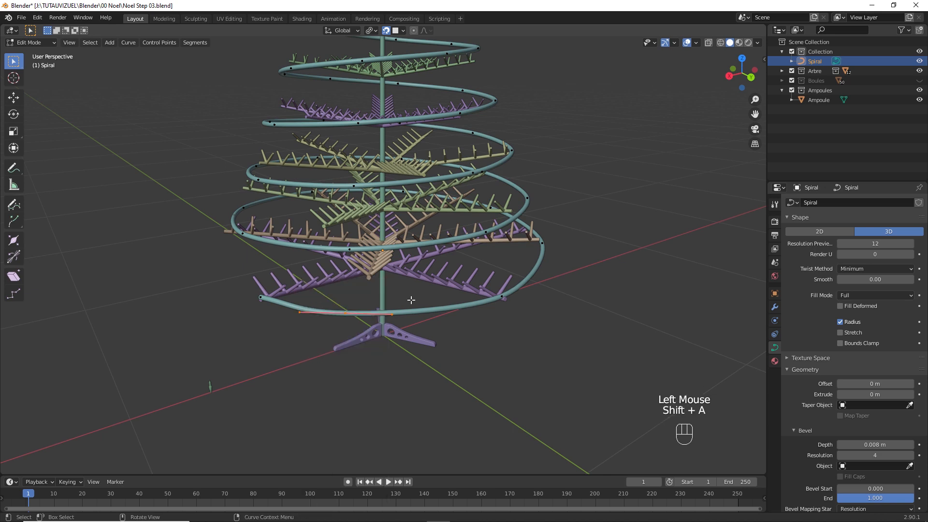
pyautogui.press('g')
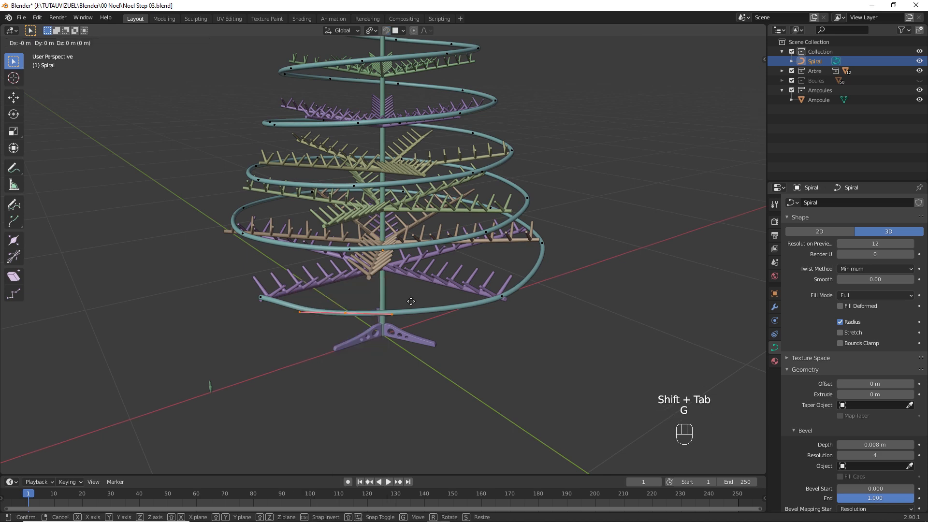
pyautogui.click(503, 344)
pyautogui.press('s')
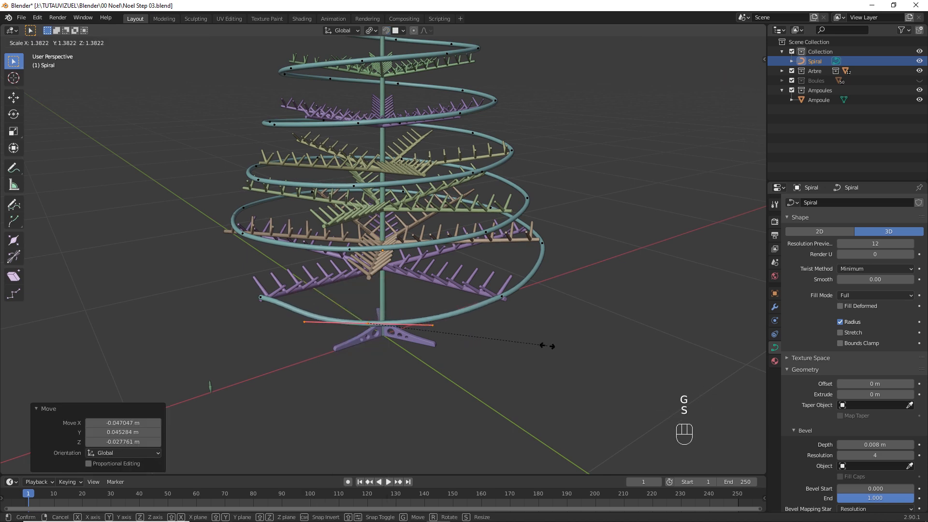
pyautogui.click(547, 346)
# - Re-enable snapping and snap the following spiral point onto the tip of the next lowest-tier branch
pyautogui.moveTo(547, 346); pyautogui.dragTo(407, 296, button='middle')
pyautogui.click(499, 339)
pyautogui.press('g')
pyautogui.hotkey('shift', 'Tab')
pyautogui.rightClick(498, 337)
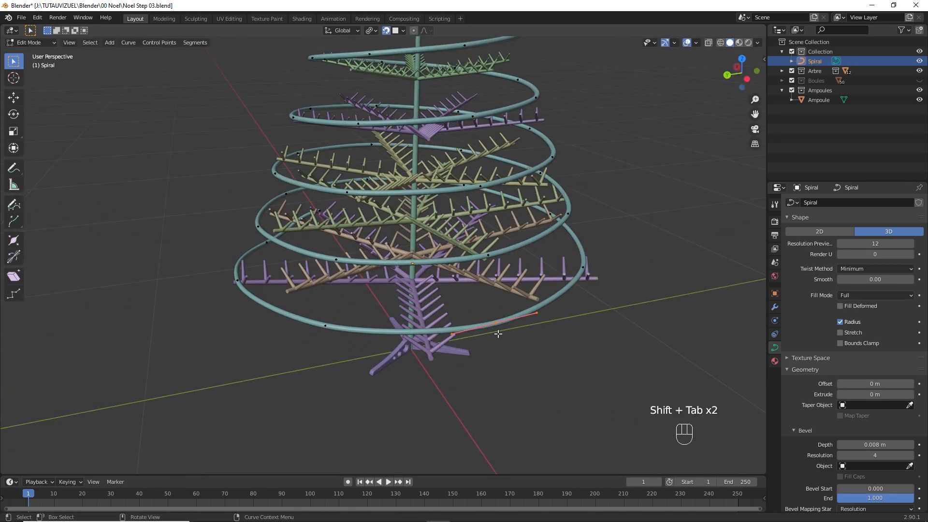
pyautogui.press('g')
pyautogui.click(432, 358)
# - Turn snapping off and lower the next point of the bottom turn so the cable sags between the branches
pyautogui.moveTo(432, 358); pyautogui.dragTo(412, 335, button='middle')
pyautogui.click(392, 315)
pyautogui.hotkey('shift', 'Tab')
pyautogui.press('g')
pyautogui.click(374, 342)
# - Turn snapping back on and attach the following point of the bottom turn to its nearest branch tip
pyautogui.click(525, 298)
pyautogui.hotkey('shift', 'Tab')
pyautogui.moveTo(458, 317); pyautogui.dragTo(414, 317, button='middle')
pyautogui.press('g')
pyautogui.click(549, 334)
# - Snap the next spiral points around the lower tiers onto their nearest branches
pyautogui.click(217, 280)
pyautogui.press('g')
pyautogui.moveTo(338, 314); pyautogui.dragTo(404, 318, button='middle')
pyautogui.click(193, 323)
pyautogui.click(271, 285)
pyautogui.press('g')
pyautogui.click(264, 300)
pyautogui.click(212, 249)
pyautogui.press('g')
pyautogui.click(256, 251)
# - Turn snapping off and freely lower the next spiral point between two branches of the lower tiers
pyautogui.moveTo(399, 263); pyautogui.dragTo(353, 261, button='middle')
pyautogui.click(345, 242)
pyautogui.press('g')
pyautogui.hotkey('shift', 'Tab')
pyautogui.press('g')
pyautogui.click(333, 256)
# - With snapping on again, snap the next point onto a second-lowest-tier branch tip and rotate its handles
pyautogui.click(426, 242)
pyautogui.hotkey('shift', 'Tab')
pyautogui.press('g')
pyautogui.click(416, 288)
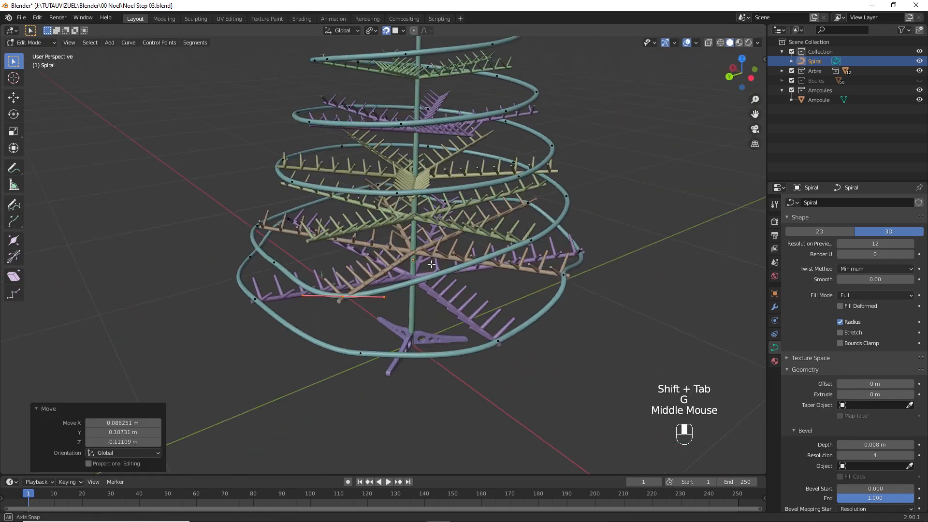
pyautogui.press('r')
pyautogui.click(387, 261)
# - Move the following spiral point onto the adjacent branch, keeping snapping on
pyautogui.moveTo(432, 264); pyautogui.dragTo(363, 194, button='middle')
pyautogui.click(352, 232)
pyautogui.press('g')
pyautogui.hotkey('shift', 'Tab')
pyautogui.hotkey('shift', 'Tab')
pyautogui.click(372, 212)
# - Snap a spiral point onto a branch of the second tier from the treetop
pyautogui.keyDown('shift'); pyautogui.moveTo(357, 145); pyautogui.dragTo(363, 212, button='middle'); pyautogui.keyUp('shift')
pyautogui.scroll(4, 358, 203)
pyautogui.click(320, 164)
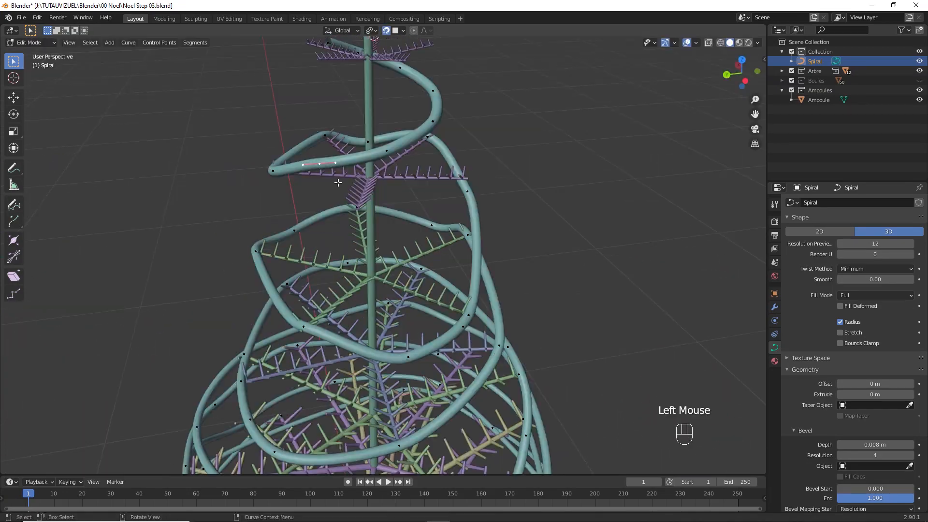
pyautogui.moveTo(339, 182); pyautogui.dragTo(328, 181, button='middle')
pyautogui.press('g')
pyautogui.click(302, 190)
# - Snap another point of the spiral's upper turn onto a neighbouring branch of the same tier
pyautogui.click(320, 140)
pyautogui.moveTo(425, 140)
pyautogui.mouseDown(button='middle')
pyautogui.moveTo(388, 134)
pyautogui.moveTo(411, 135)
pyautogui.mouseUp(button='middle')
pyautogui.click(381, 136)
pyautogui.press('g')
pyautogui.click(403, 210)
# - With snapping off, lower the point between the second-highest tier's branches, then rotate and scale its handles
pyautogui.moveTo(404, 208); pyautogui.dragTo(423, 194, button='middle')
pyautogui.click(338, 140)
pyautogui.hotkey('shift', 'Tab')
pyautogui.press('g')
pyautogui.click(419, 205)
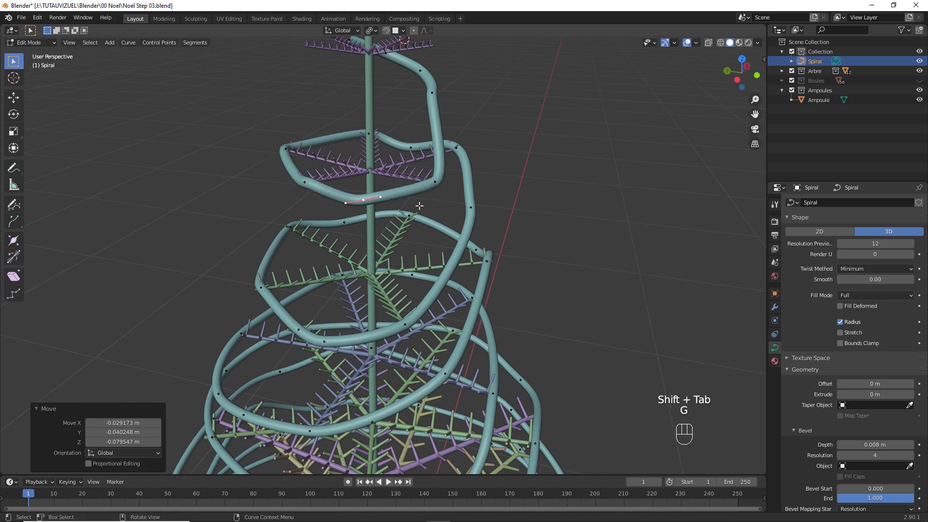
pyautogui.press('r')
pyautogui.press('s')
pyautogui.click(480, 168)
# - Move the next point near the treetop, rotate and scale its handles, and finish editing the spiral
pyautogui.moveTo(480, 168); pyautogui.dragTo(374, 161, button='middle')
pyautogui.click(356, 135)
pyautogui.press('g')
pyautogui.press('r')
pyautogui.press('s')
pyautogui.click(400, 113)
pyautogui.moveTo(449, 114); pyautogui.dragTo(396, 116, button='middle')
pyautogui.press('Tab')
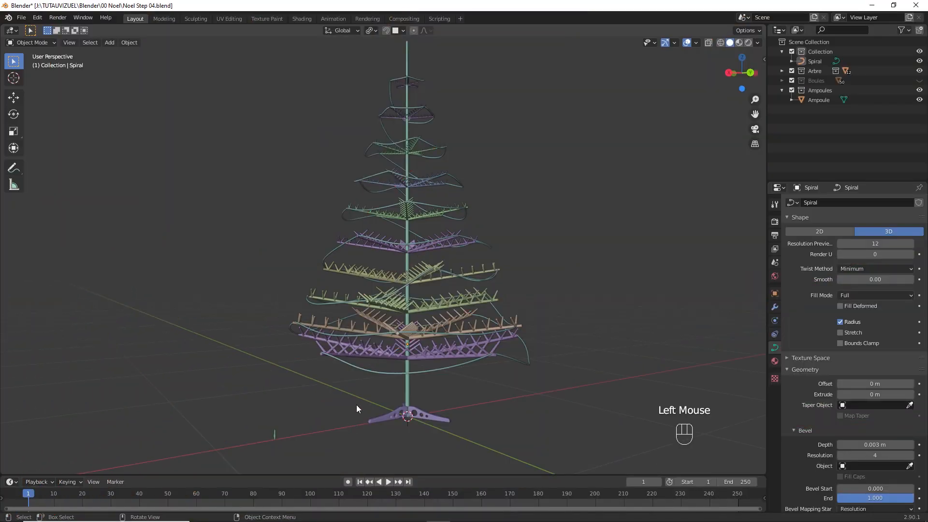
# - Add a Clamp To constraint targeting Spiral to the Ampoule bulb and slide the bulb along the curve
pyautogui.moveTo(357, 409); pyautogui.dragTo(381, 405, button='middle')
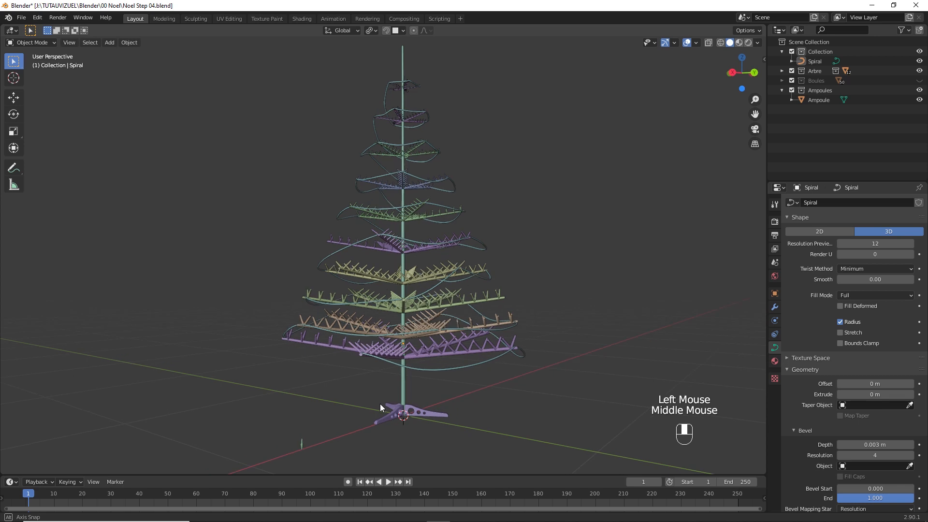
pyautogui.click(302, 443)
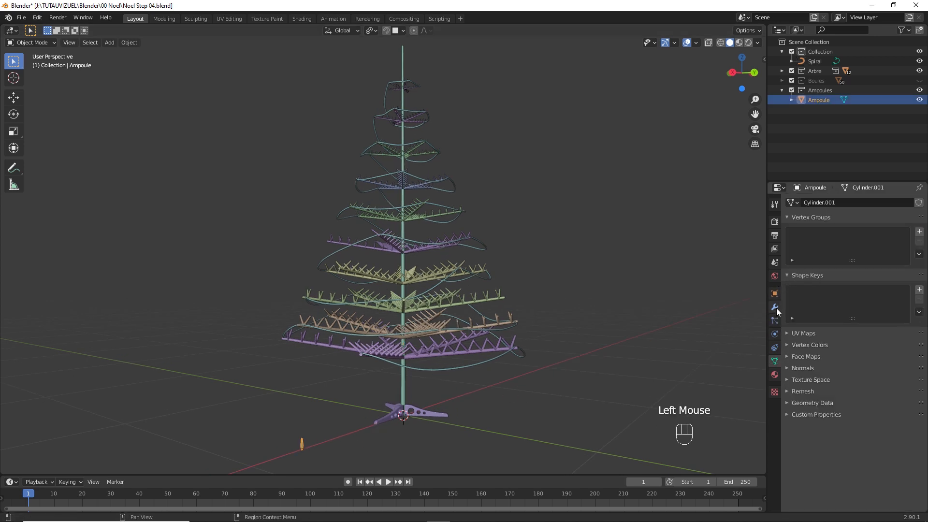
pyautogui.click(775, 347)
pyautogui.click(822, 203)
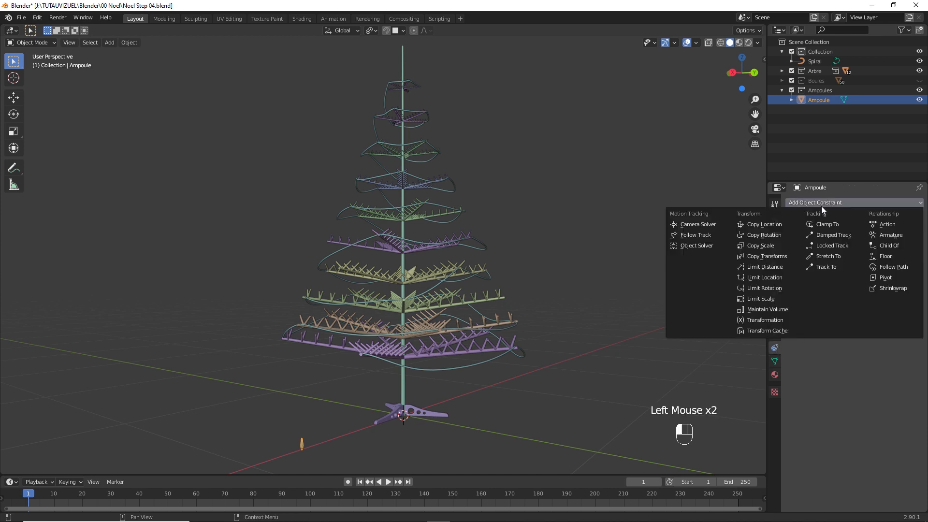
pyautogui.click(821, 224)
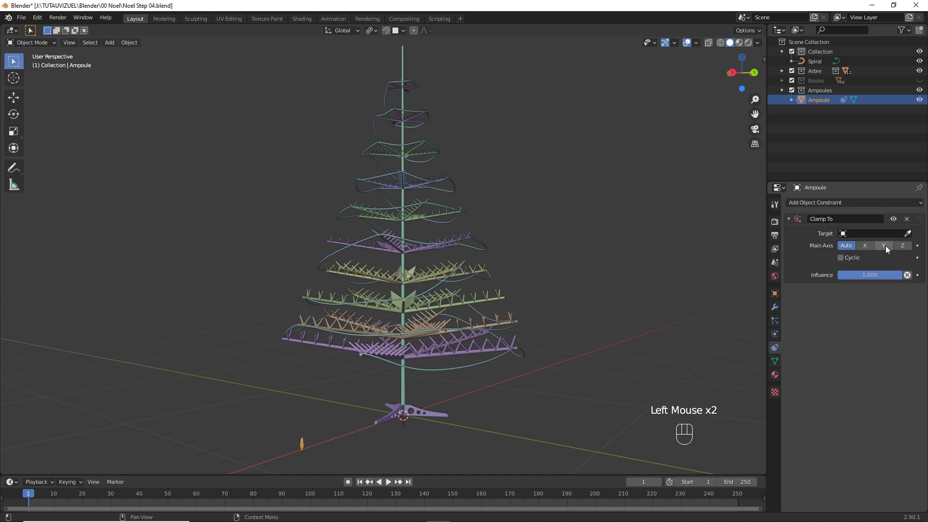
pyautogui.click(468, 366)
pyautogui.moveTo(472, 391); pyautogui.dragTo(392, 308, button='middle')
pyautogui.press('g')
pyautogui.click(445, 360)
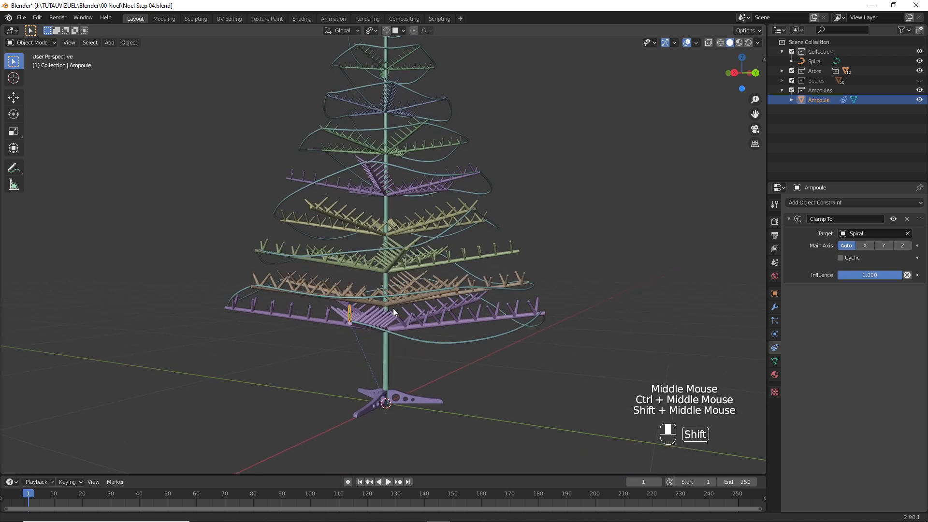
# - Set the bulb's Clamp To main axis to Y and slide the bulb along the cable's lowest turn
pyautogui.click(882, 248)
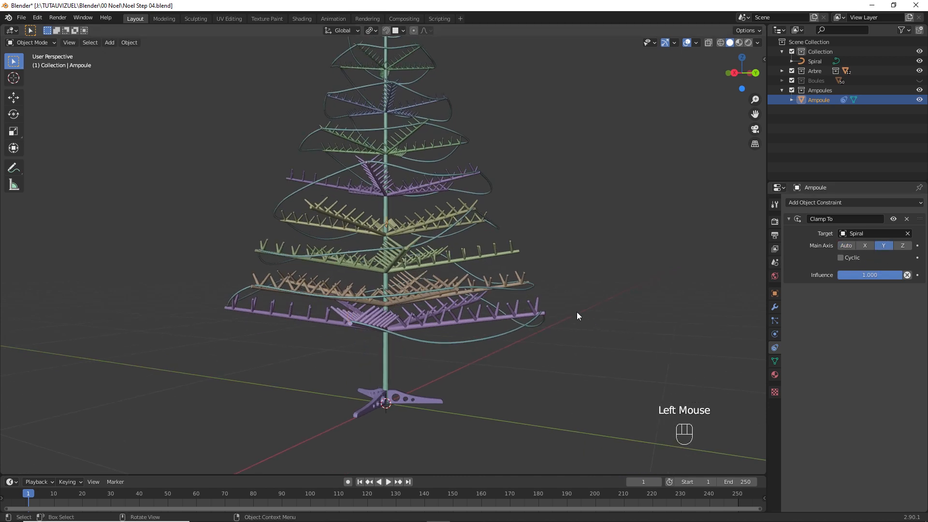
pyautogui.moveTo(527, 312); pyautogui.dragTo(445, 275, button='middle')
pyautogui.press('g')
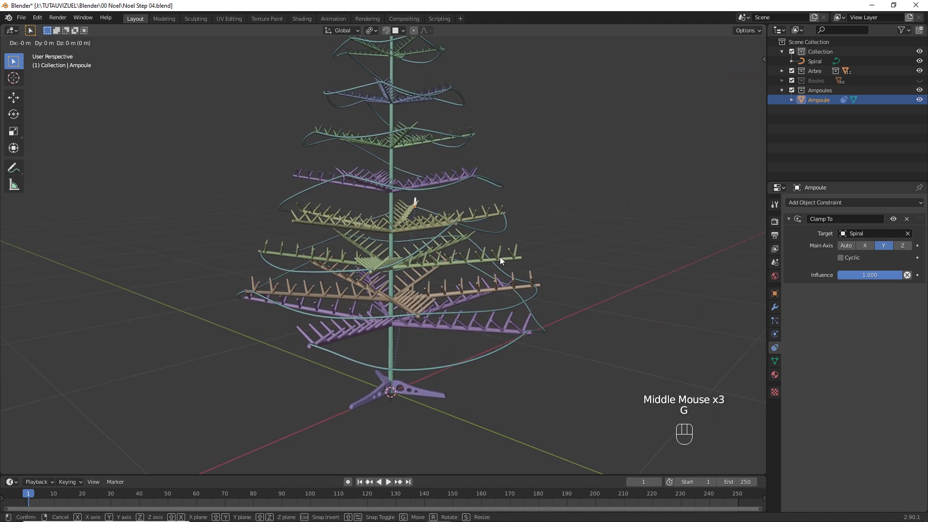
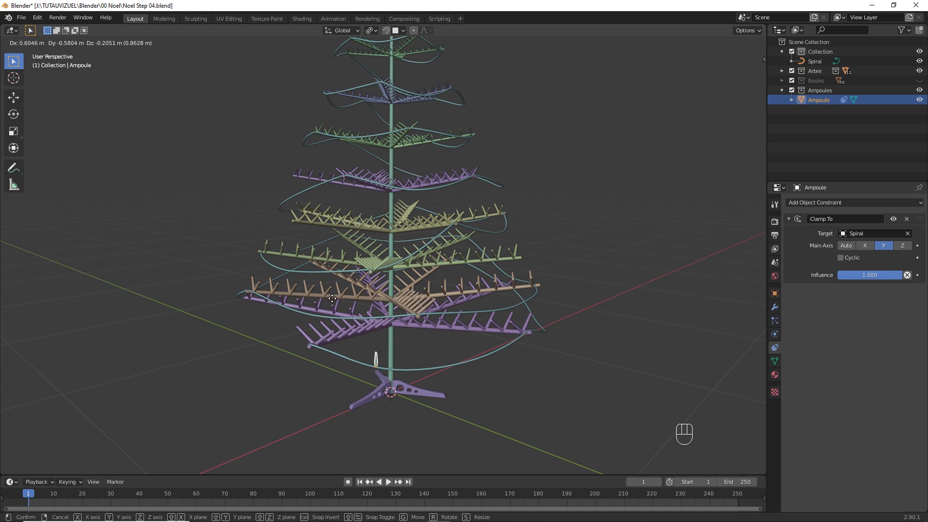
pyautogui.click(332, 298)
pyautogui.keyDown('shift'); pyautogui.moveTo(427, 315); pyautogui.dragTo(426, 248, button='middle'); pyautogui.keyUp('shift')
pyautogui.keyDown('shift'); pyautogui.moveTo(425, 303); pyautogui.dragTo(365, 267, button='middle'); pyautogui.keyUp('shift')
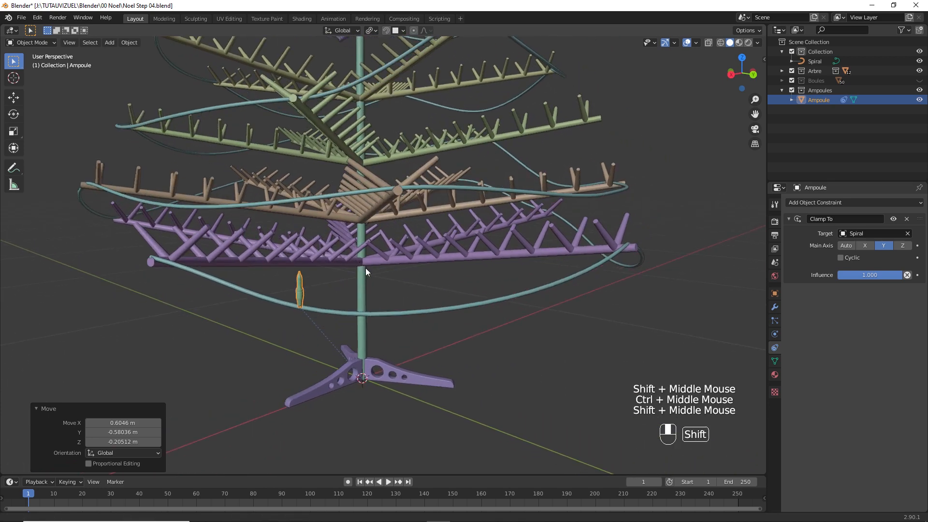
pyautogui.moveTo(425, 275); pyautogui.dragTo(389, 276, button='middle')
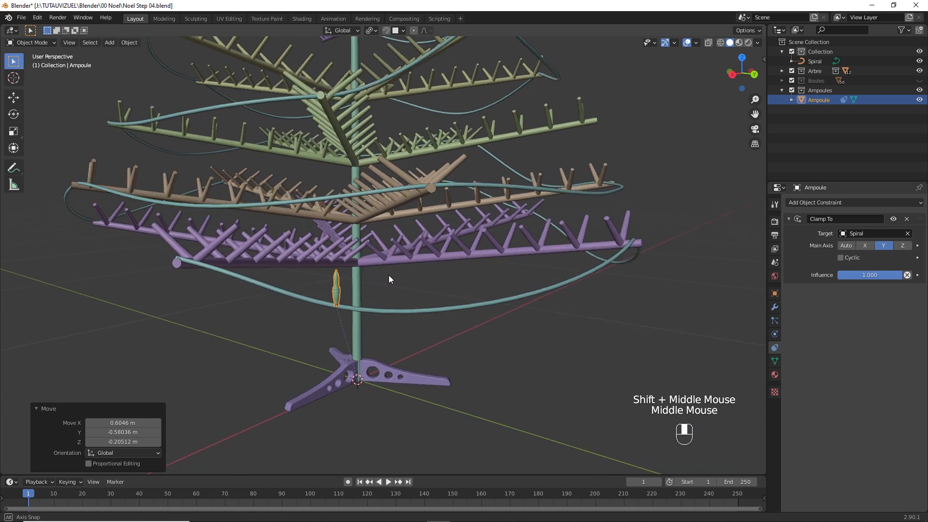
# - Duplicate the bulb further along the lowest turn and rotate the copy so it hangs below the cable
pyautogui.hotkey('shift', 'd')
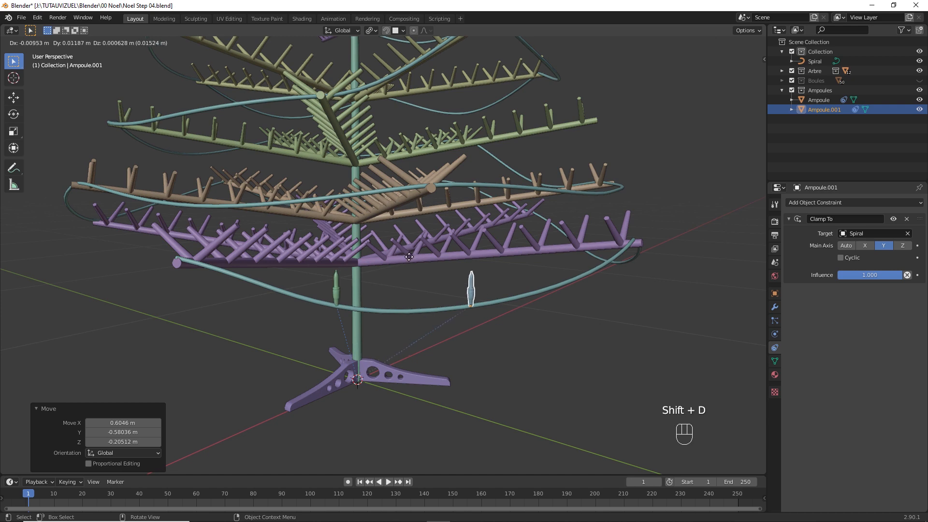
pyautogui.click(459, 263)
pyautogui.moveTo(454, 262); pyautogui.dragTo(430, 263, button='middle')
pyautogui.press('g')
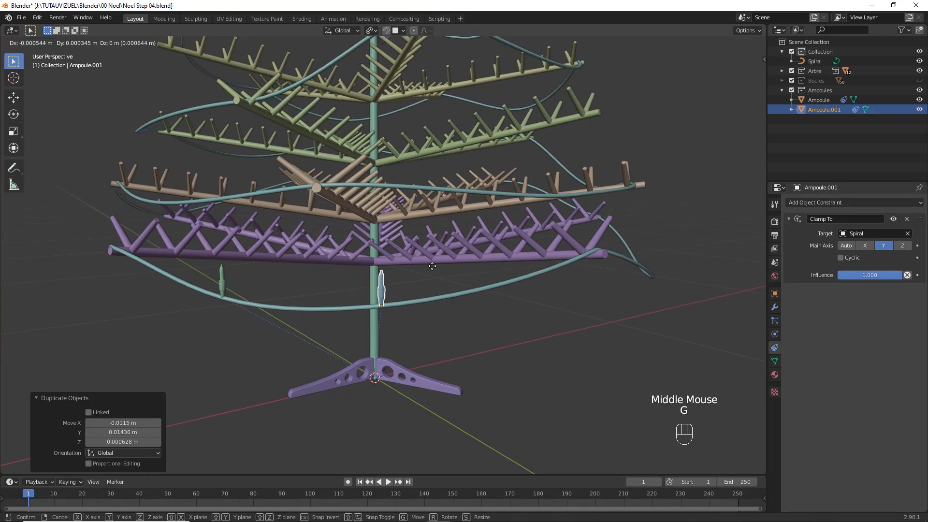
pyautogui.click(436, 265)
pyautogui.press('r')
pyautogui.press('r')
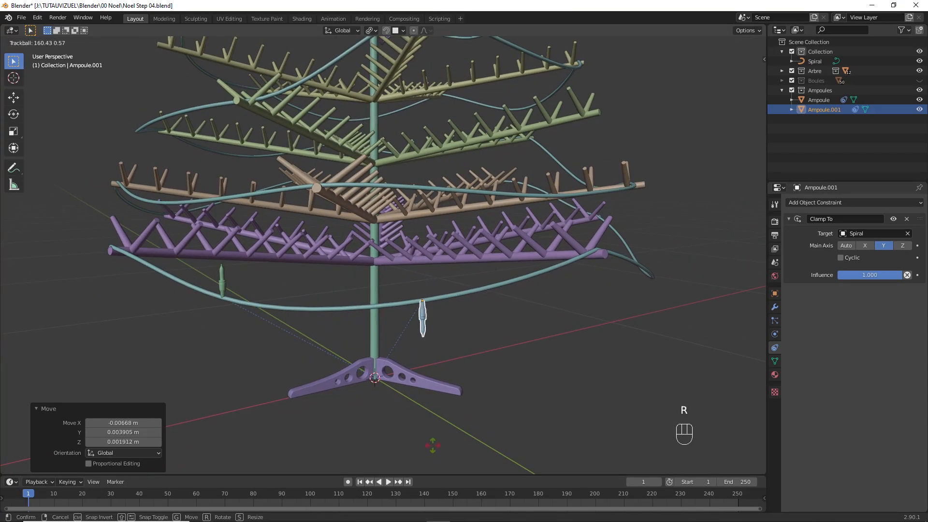
pyautogui.click(440, 442)
pyautogui.moveTo(442, 441); pyautogui.dragTo(476, 315, button='middle')
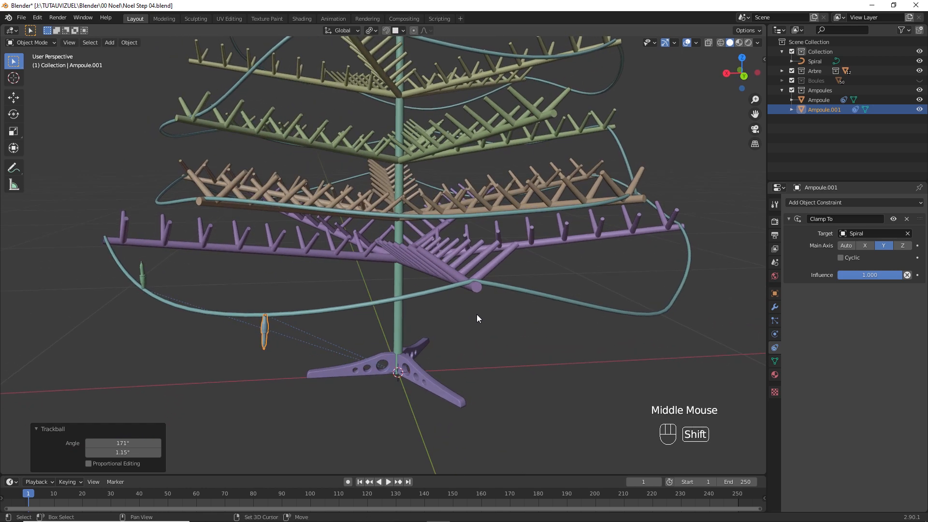
# - Duplicate the hanging bulb past the next branch tip, rotate it upward and adjust its position along the cable
pyautogui.hotkey('shift', 'd')
pyautogui.click(610, 328)
pyautogui.moveTo(609, 329); pyautogui.dragTo(554, 345, button='middle')
pyautogui.press('r')
pyautogui.press('r')
pyautogui.click(488, 148)
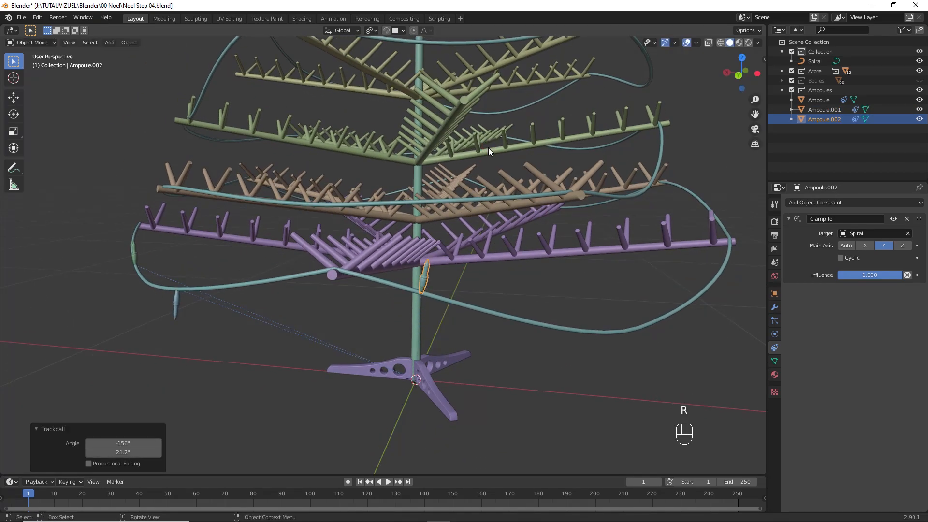
pyautogui.press('g')
pyautogui.click(500, 279)
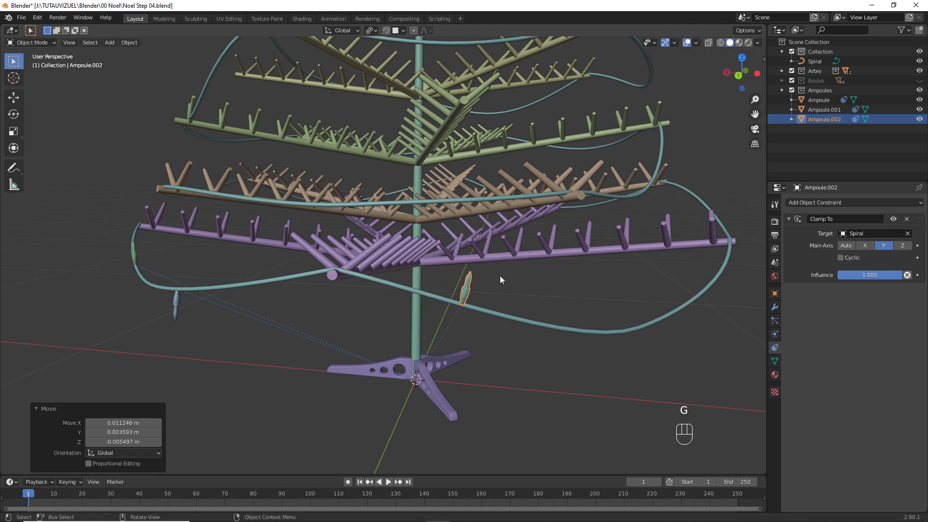
# - Turn off the relationship lines overlay in the viewport
pyautogui.moveTo(536, 287); pyautogui.dragTo(346, 346, button='middle')
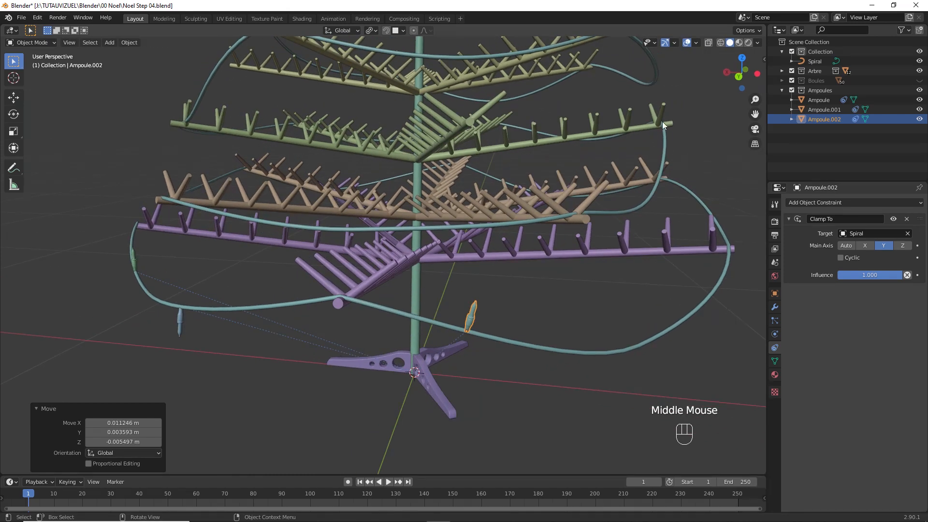
pyautogui.click(696, 44)
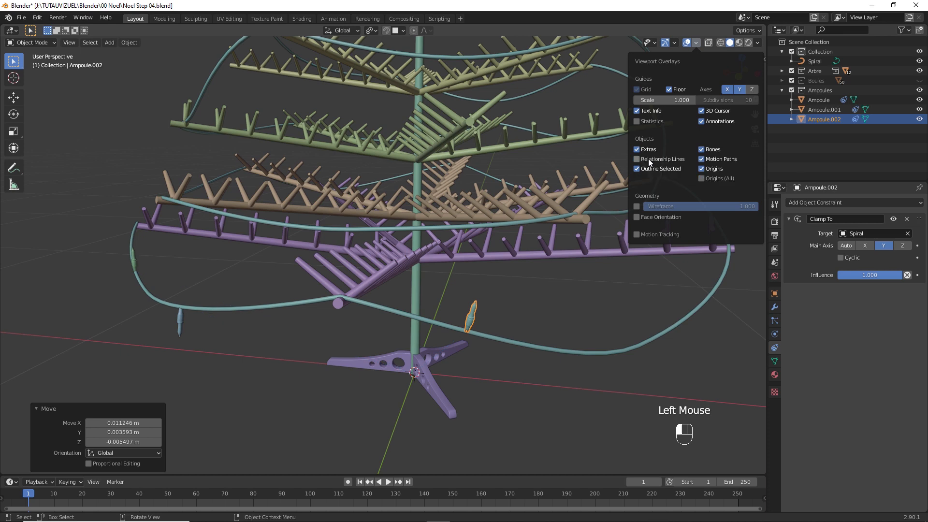
pyautogui.keyDown('shift'); pyautogui.moveTo(542, 303); pyautogui.dragTo(451, 300, button='middle'); pyautogui.keyUp('shift')
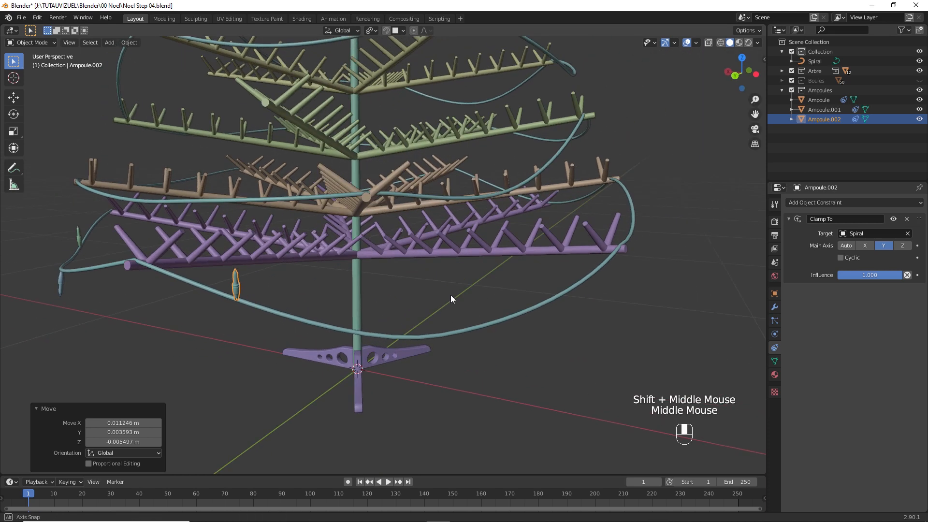
# - Add two more bulb duplicates along the lowest turn of the cable, rotating the first one
pyautogui.hotkey('shift', 'd')
pyautogui.press('r')
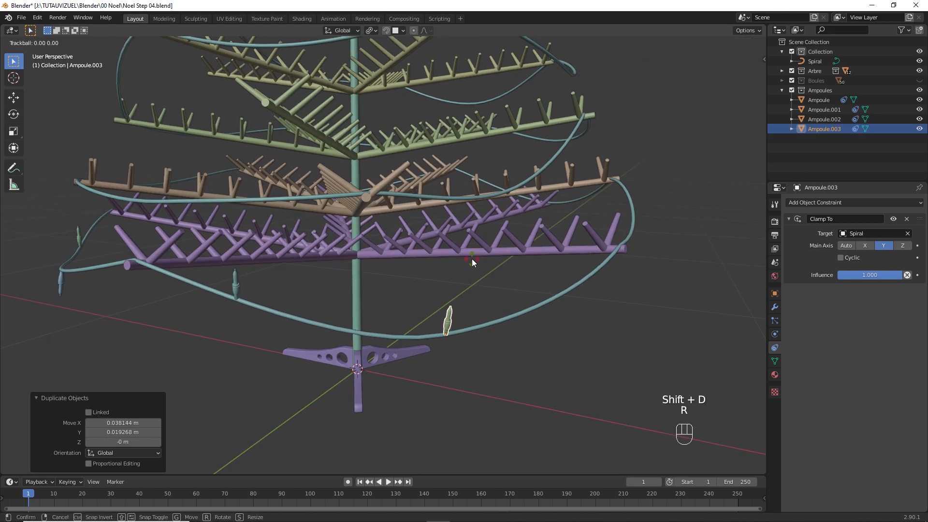
pyautogui.click(500, 333)
pyautogui.moveTo(500, 334); pyautogui.dragTo(411, 259, button='middle')
pyautogui.hotkey('shift', 'd')
pyautogui.click(461, 337)
# - Duplicate another bulb further along the cable, rotate it to hang downward and fine-tune its position
pyautogui.hotkey('shift', 'd')
pyautogui.click(454, 250)
pyautogui.press('r')
pyautogui.keyDown('shift'); pyautogui.moveTo(574, 251); pyautogui.dragTo(493, 237, button='middle'); pyautogui.keyUp('shift')
pyautogui.press('r')
pyautogui.press('r')
pyautogui.moveTo(513, 270); pyautogui.dragTo(493, 280, button='middle')
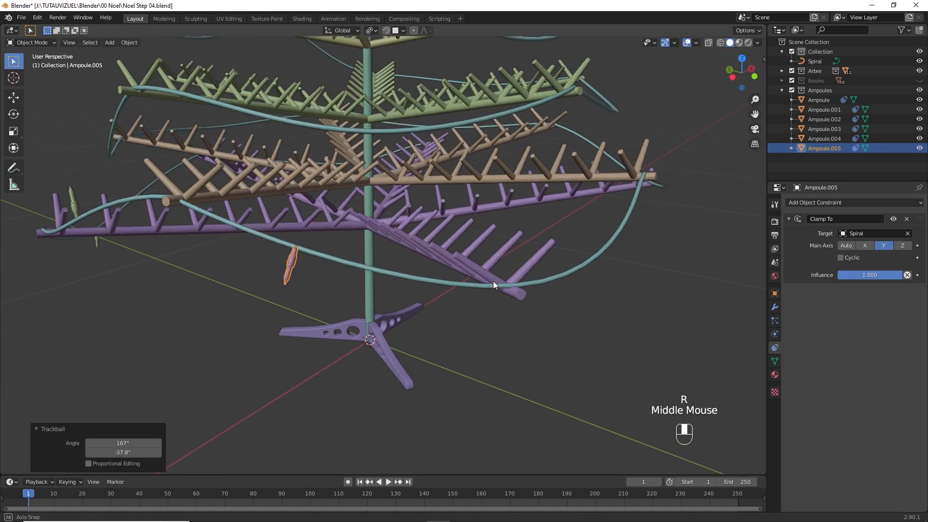
pyautogui.press('g')
pyautogui.click(485, 286)
# - Keep duplicating bulbs up the cable to the upper turns, and rotate the newest bulb near the treetop
pyautogui.hotkey('shift', 'd')
pyautogui.click(608, 287)
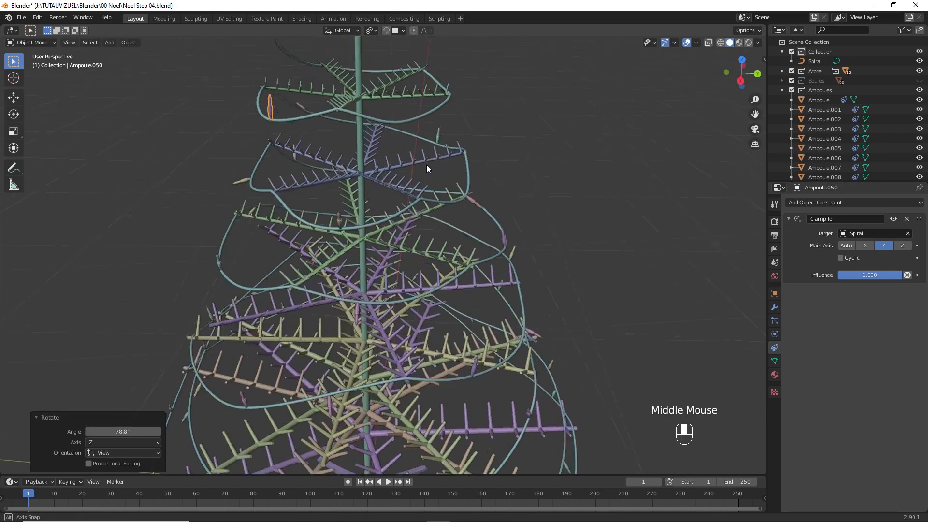
pyautogui.moveTo(426, 164); pyautogui.dragTo(382, 154, button='middle')
pyautogui.press('r')
pyautogui.click(264, 64)
# - Duplicate the treetop bulb across to the opposite side of the same upper turn and rotate the copy
pyautogui.moveTo(265, 68); pyautogui.dragTo(285, 76, button='middle')
pyautogui.hotkey('shift', 'd')
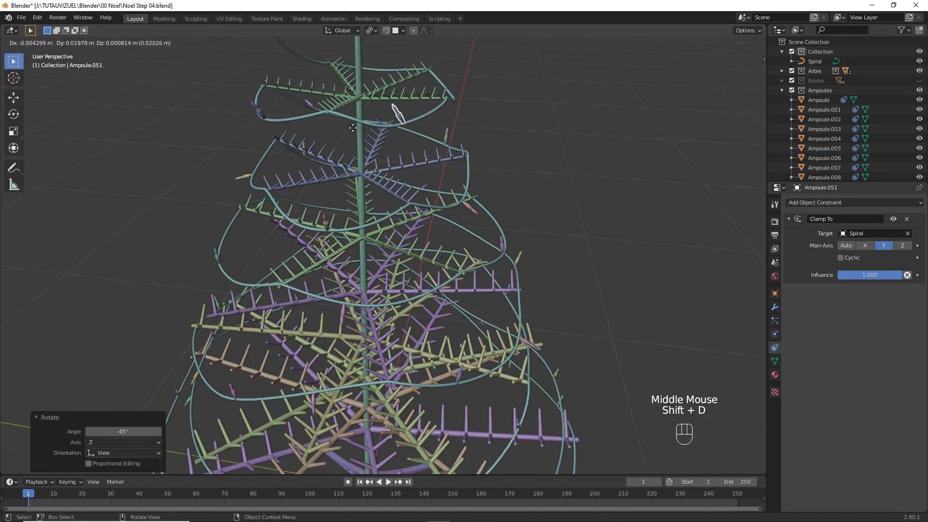
pyautogui.click(400, 118)
pyautogui.moveTo(400, 118); pyautogui.dragTo(432, 190, button='middle')
pyautogui.press('r')
pyautogui.click(372, 130)
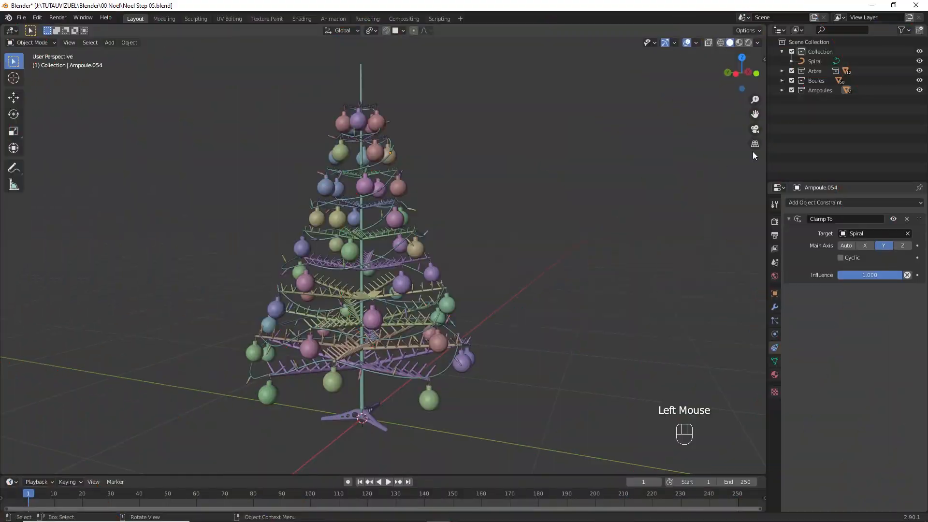
# - Rename the Spiral curve to Cable
pyautogui.click(818, 61)
pyautogui.doubleClick(819, 62)
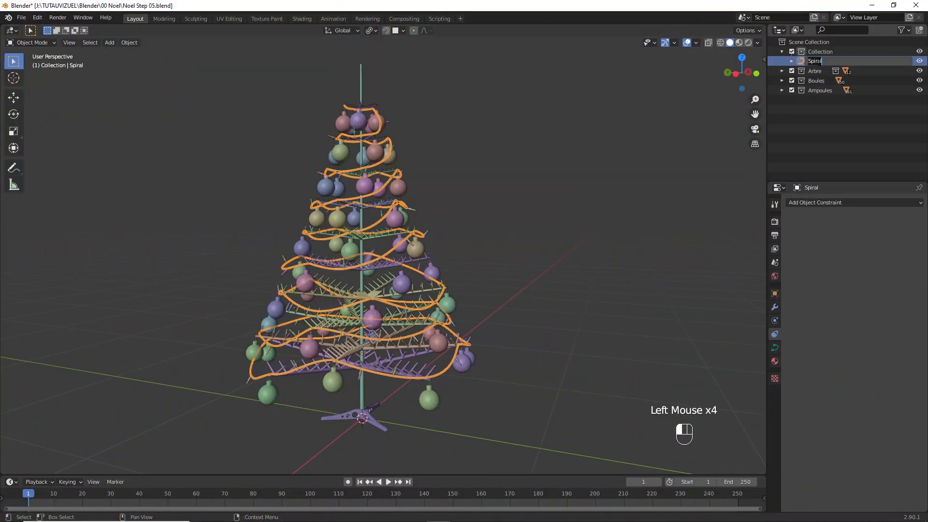
pyautogui.write('Cable')
pyautogui.press('Return')
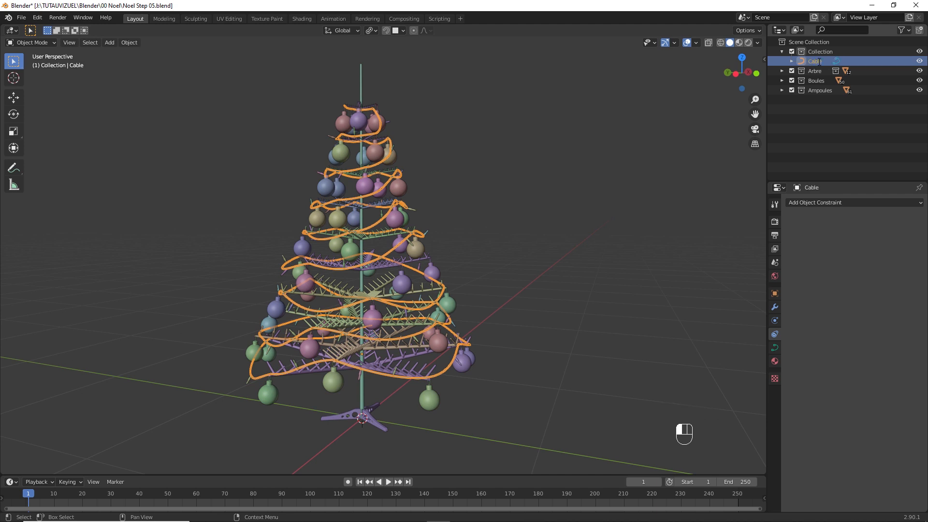
# - Move the cable and the Boules and Ampoules collections into the Arbre collection, and hide Arbre
pyautogui.moveTo(821, 91); pyautogui.dragTo(821, 71)
pyautogui.moveTo(821, 81); pyautogui.dragTo(820, 71)
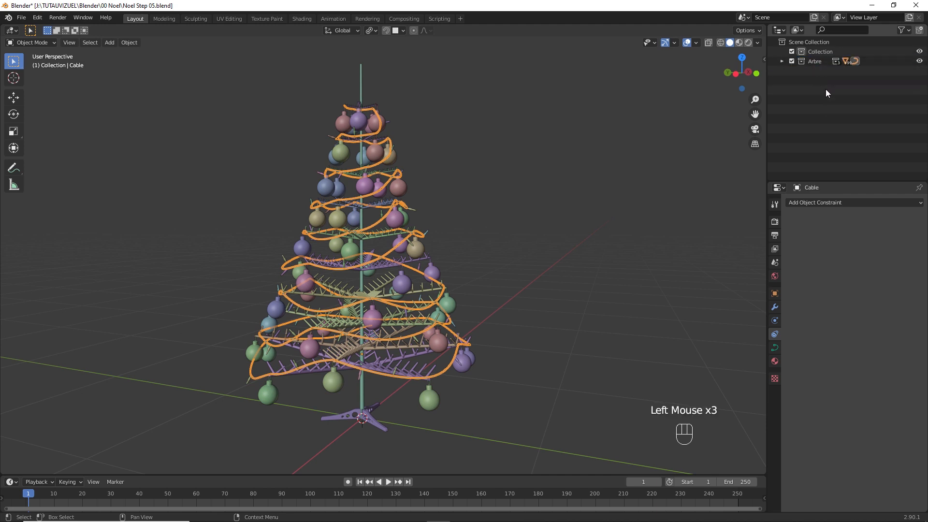
pyautogui.click(919, 61)
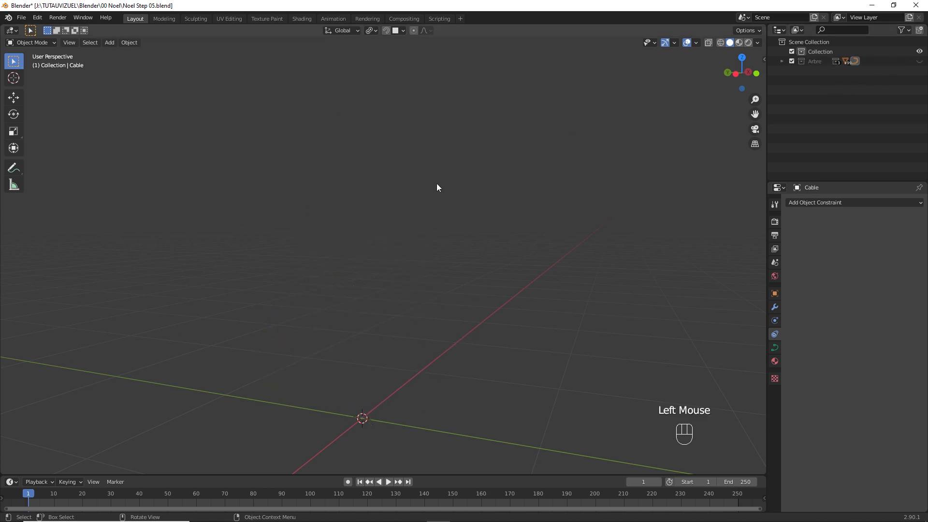
# - Add a 2 m plane at the origin and align it to the front view
pyautogui.keyDown('shift'); pyautogui.moveTo(436, 183); pyautogui.dragTo(393, 200, button='middle'); pyautogui.keyUp('shift')
pyautogui.hotkey('shift', 'a')
pyautogui.moveTo(394, 200)
pyautogui.click(422, 199)
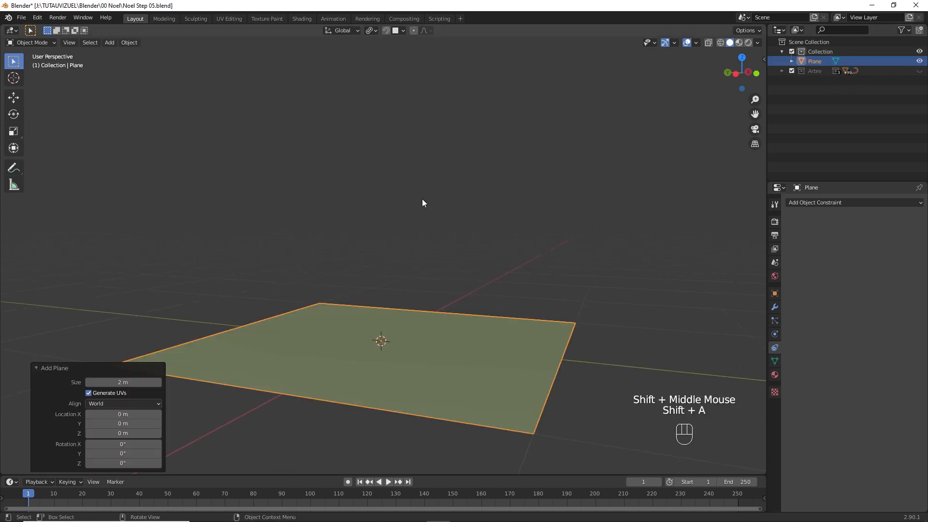
pyautogui.press('KP_1')
pyautogui.click(123, 404)
pyautogui.click(125, 425)
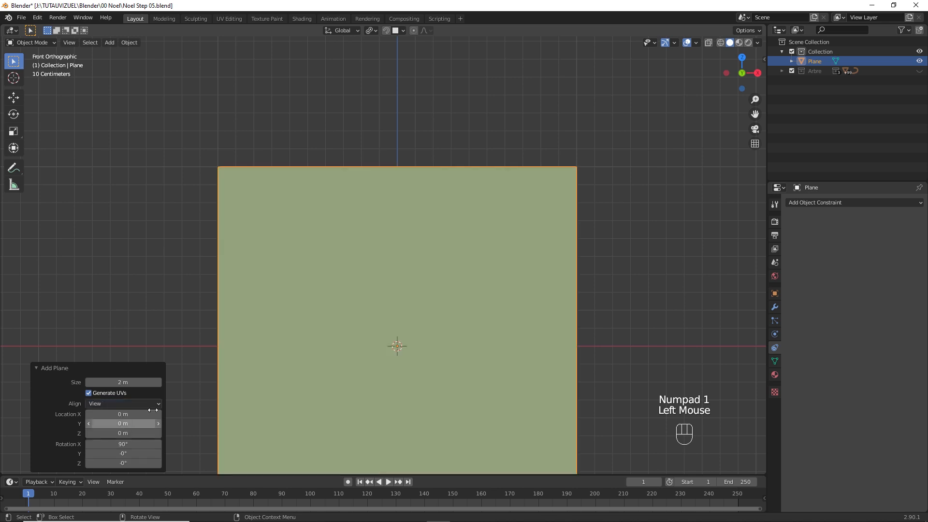
# - Scale the plane to about 0.413, rotate it 45° and raise it about 0.582 m so its lower corner meets the origin
pyautogui.press('s')
pyautogui.click(523, 265)
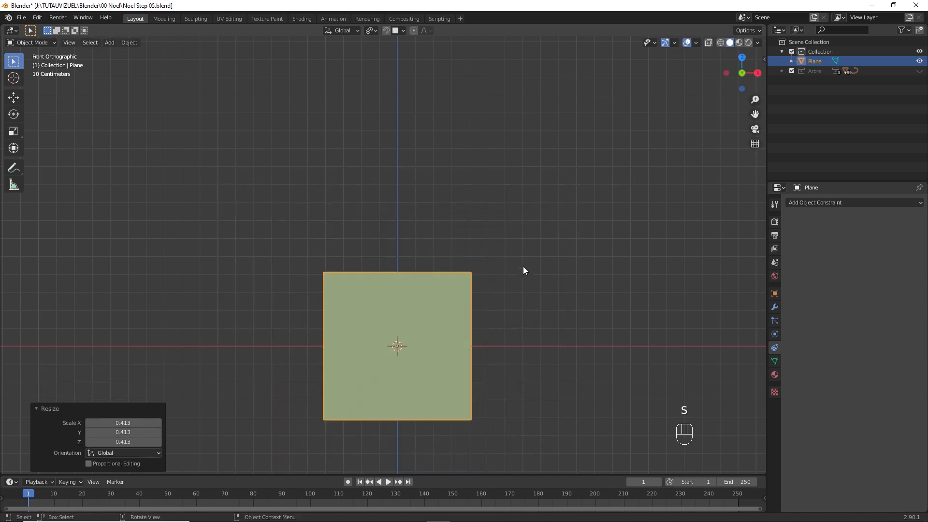
pyautogui.keyDown('shift'); pyautogui.moveTo(523, 266); pyautogui.dragTo(515, 219, button='middle'); pyautogui.keyUp('shift')
pyautogui.write('r45')
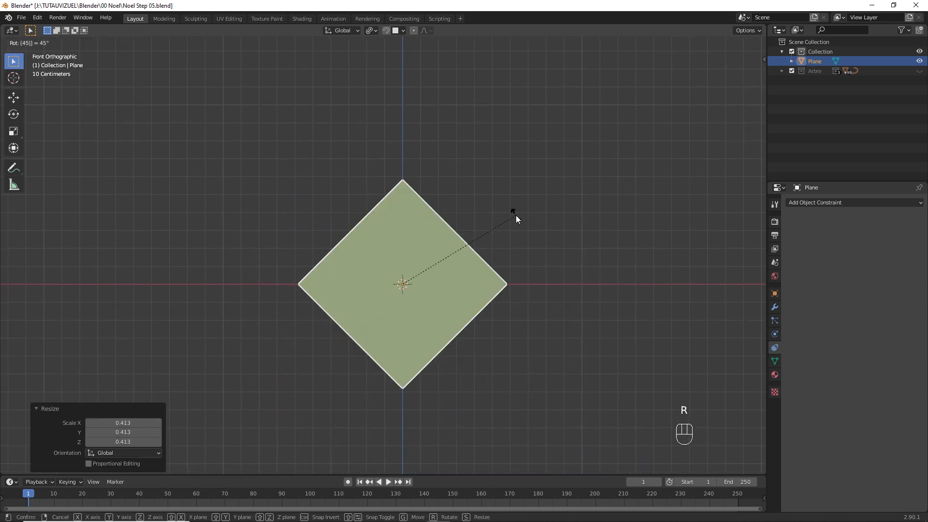
pyautogui.click(515, 218)
pyautogui.press('g')
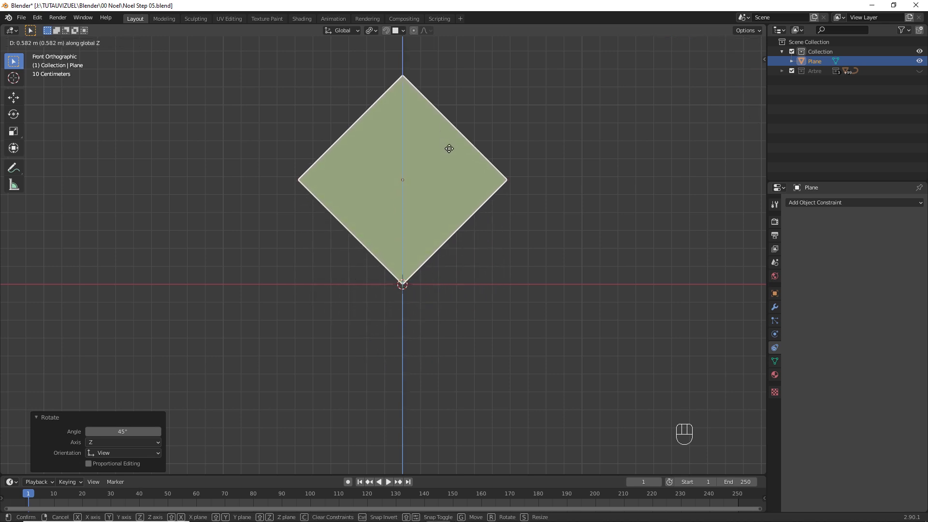
pyautogui.click(449, 148)
# - With a shared pivot point, scale the diamond's two side vertices to about 0.402 and lower them about 0.264 m
pyautogui.press('Tab')
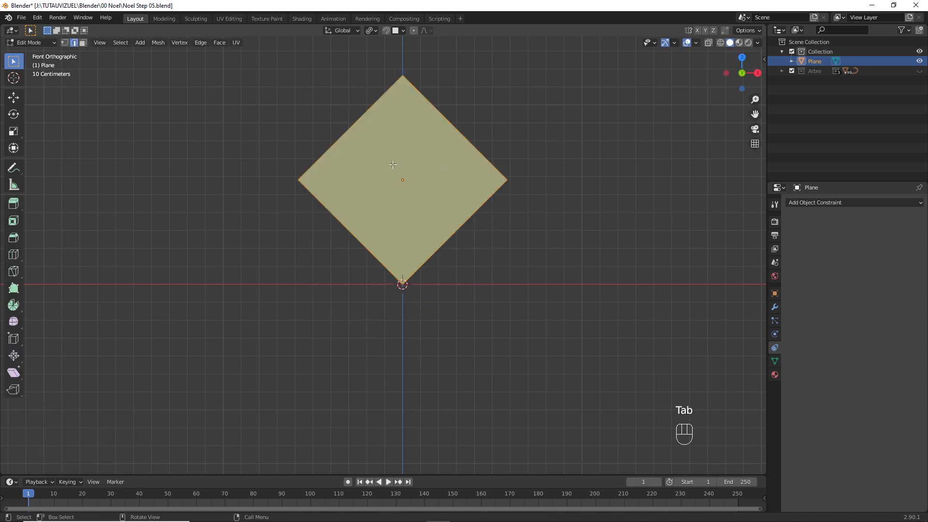
pyautogui.press('1')
pyautogui.moveTo(264, 157); pyautogui.dragTo(549, 207)
pyautogui.press('s')
pyautogui.rightClick(587, 194)
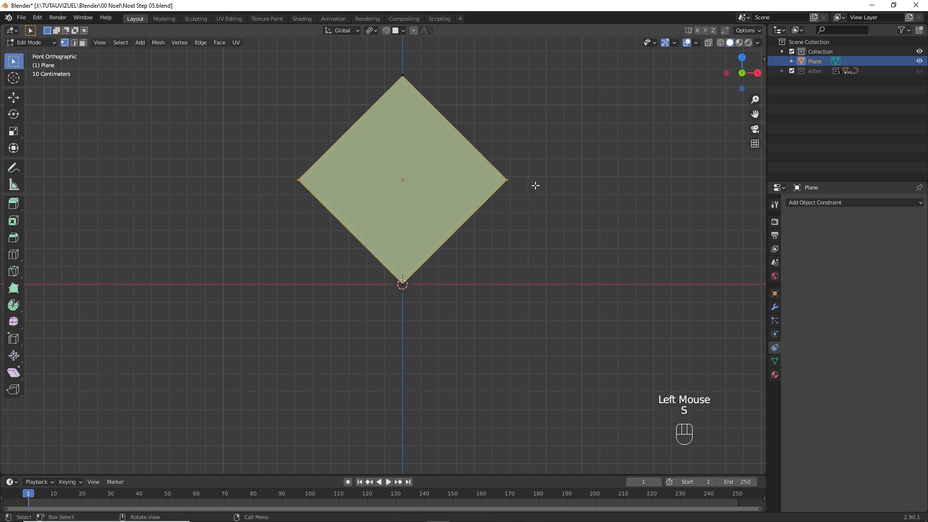
pyautogui.click(370, 30)
pyautogui.click(390, 58)
pyautogui.press('s')
pyautogui.click(483, 163)
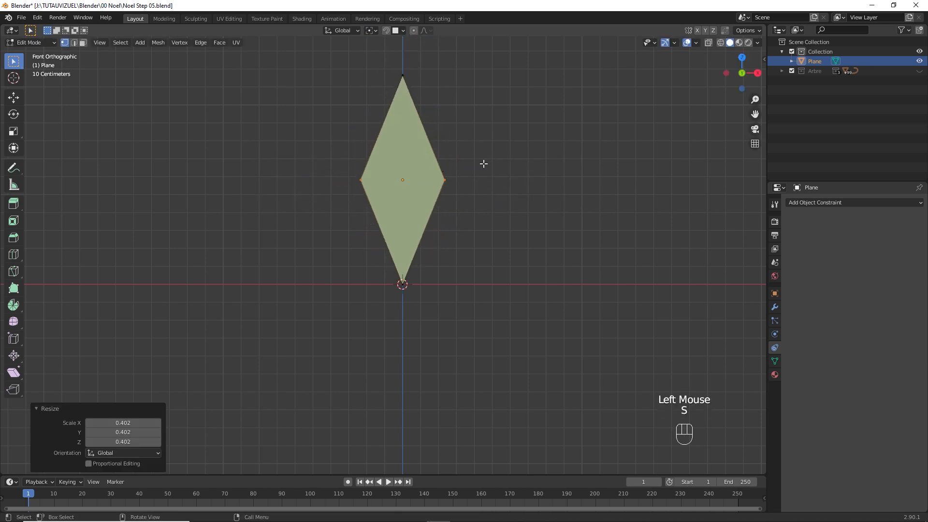
pyautogui.press('g')
pyautogui.click(472, 217)
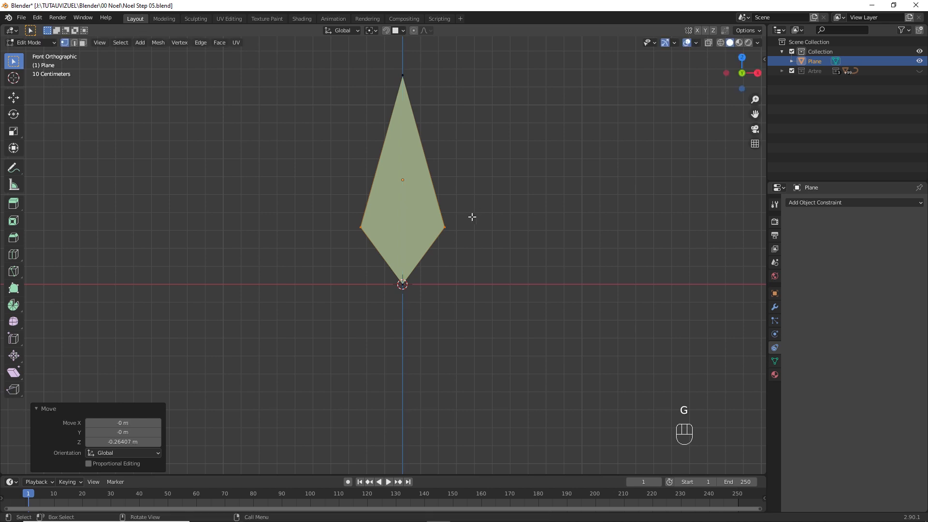
# - Connect the kite's upper and lower tip vertices with a central edge
pyautogui.click(398, 77)
pyautogui.keyDown('shift'); pyautogui.click(411, 299); pyautogui.keyUp('shift')
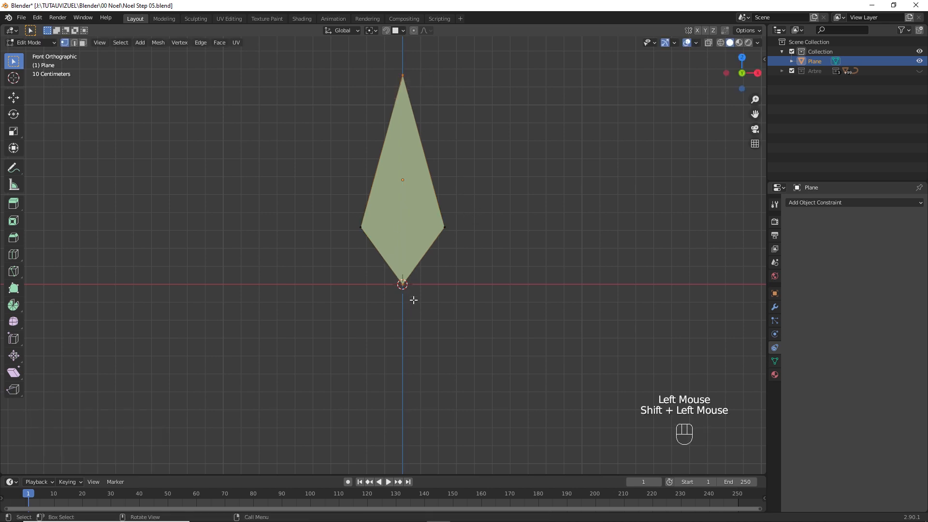
pyautogui.press('j')
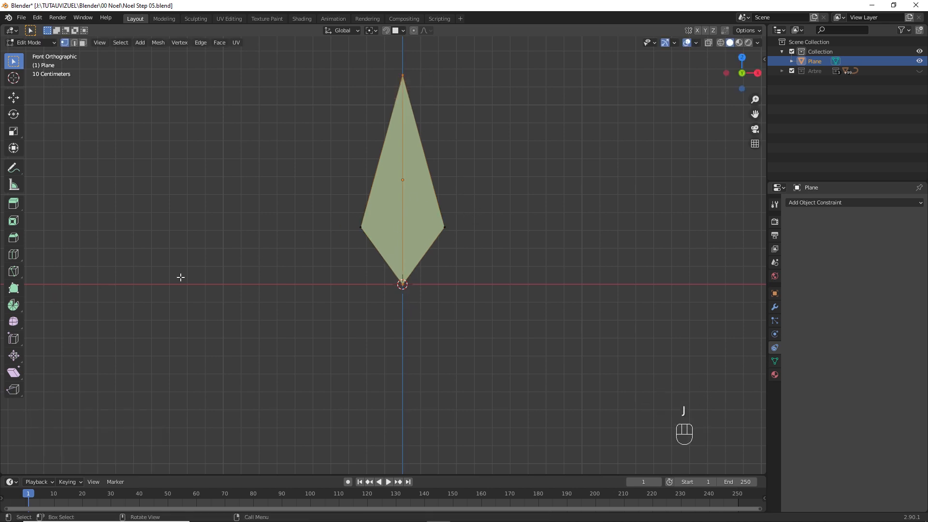
# - Spin the whole kite around the Y axis with 4 steps, duplicates enabled and a 288° angle to form a five-pointed star
pyautogui.click(18, 304)
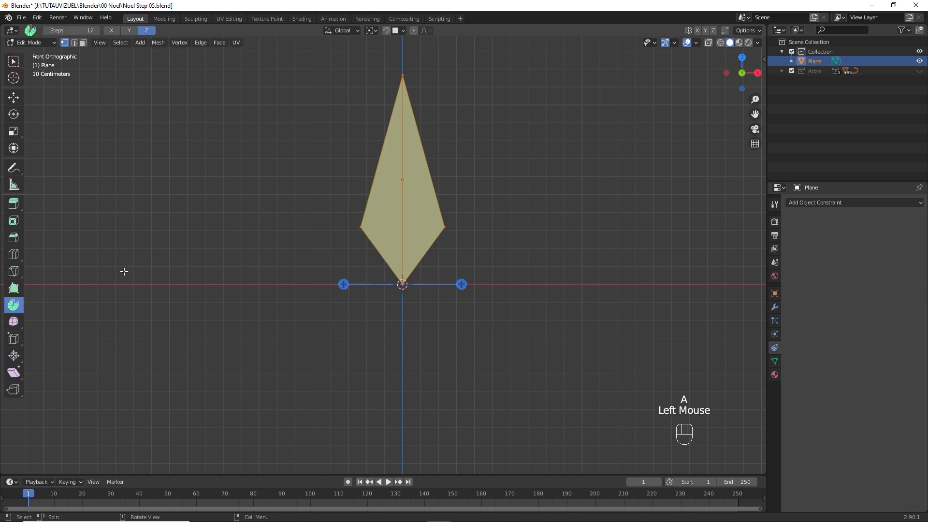
pyautogui.click(129, 30)
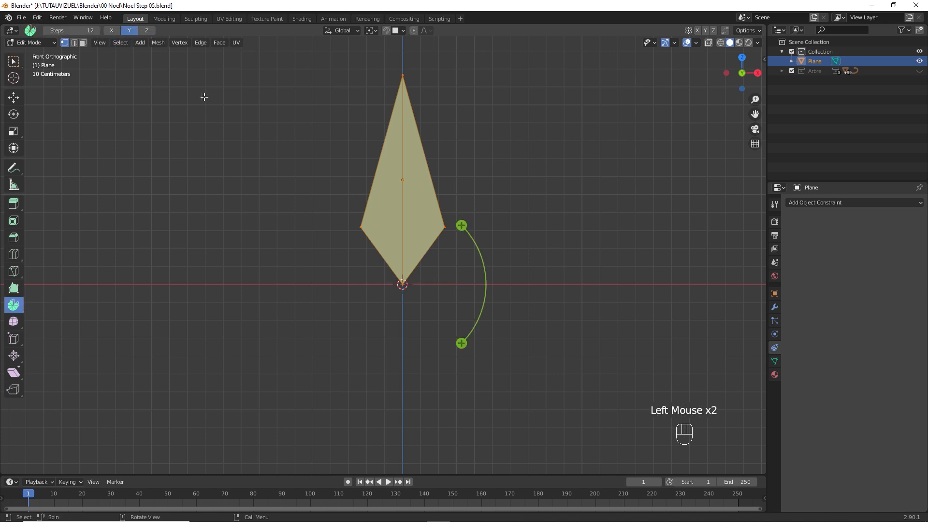
pyautogui.moveTo(461, 340); pyautogui.dragTo(435, 272)
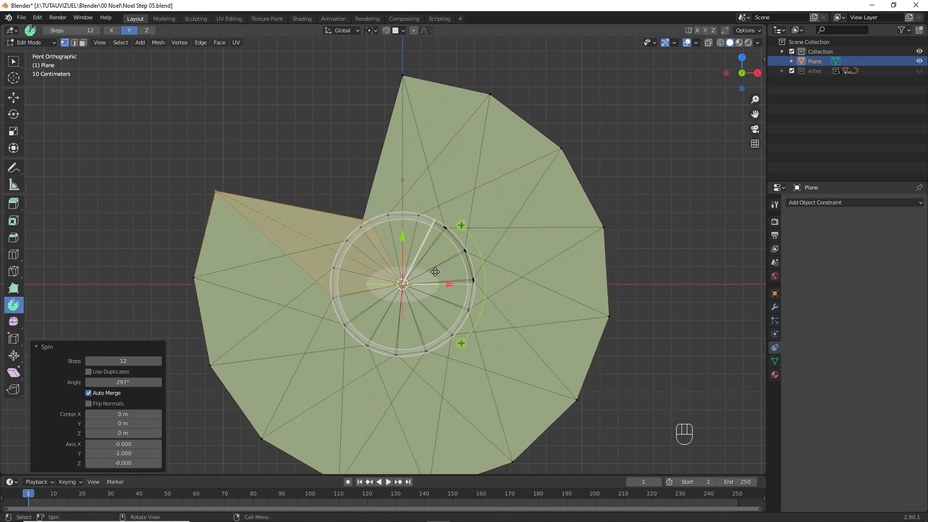
pyautogui.click(134, 361)
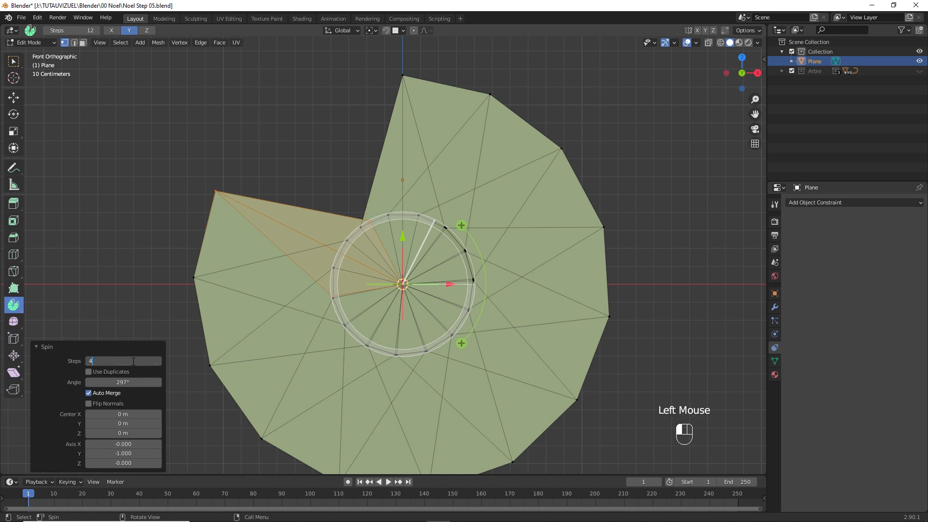
pyautogui.press('Return')
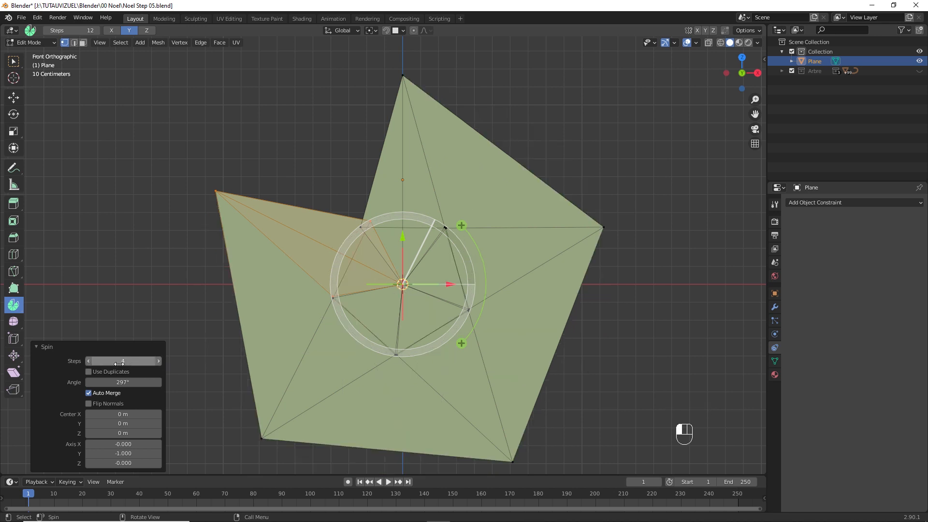
pyautogui.click(89, 372)
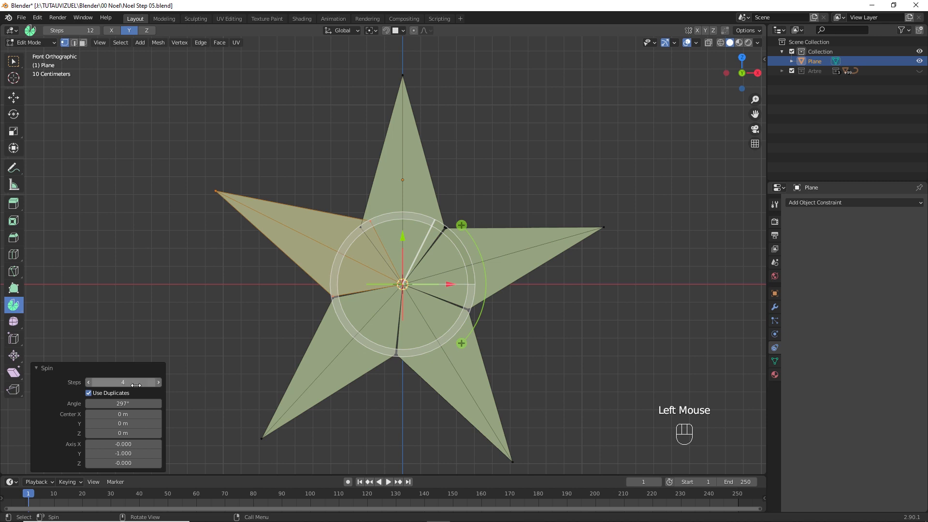
pyautogui.click(130, 403)
pyautogui.moveTo(127, 403); pyautogui.dragTo(104, 403)
pyautogui.click(19, 64)
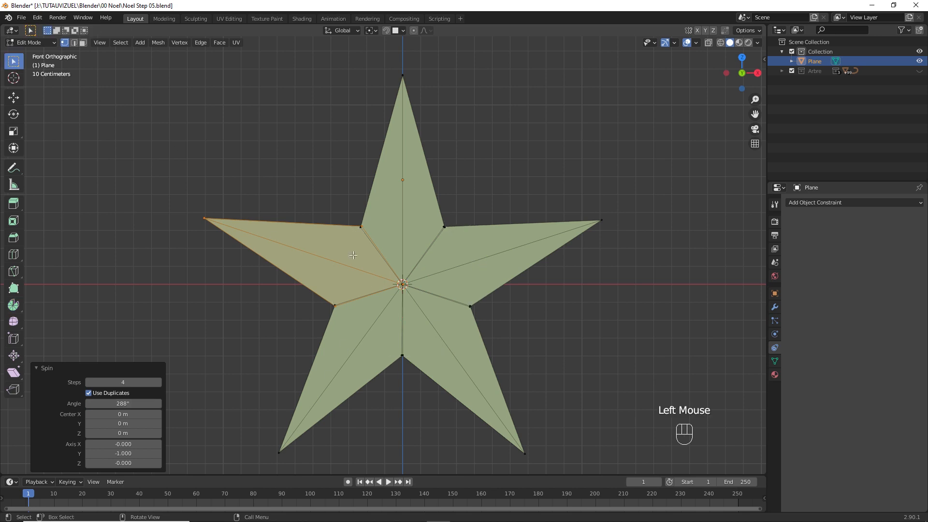
# - With see-through display on, merge the overlapping vertices at the star's centre and at each of its five inner corners
pyautogui.hotkey('alt', 'z')
pyautogui.click(426, 306)
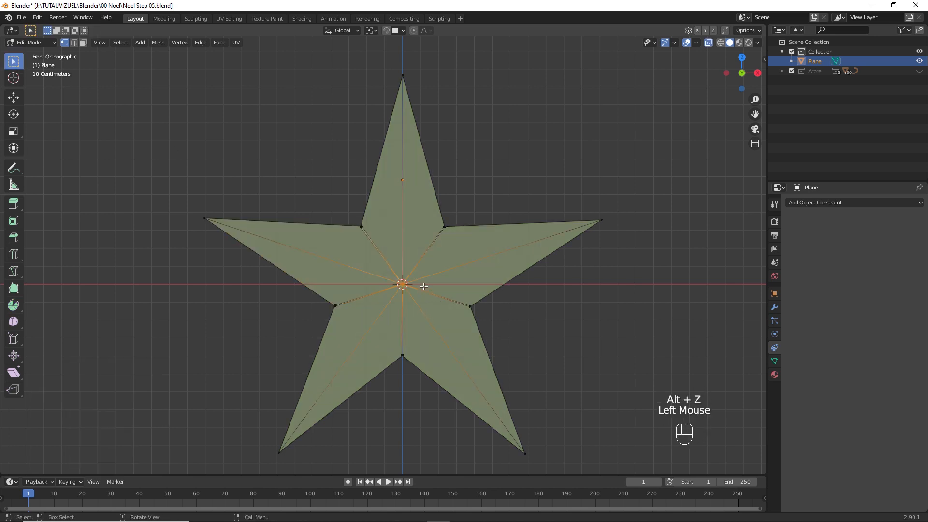
pyautogui.press('m')
pyautogui.click(423, 285)
pyautogui.click(454, 232)
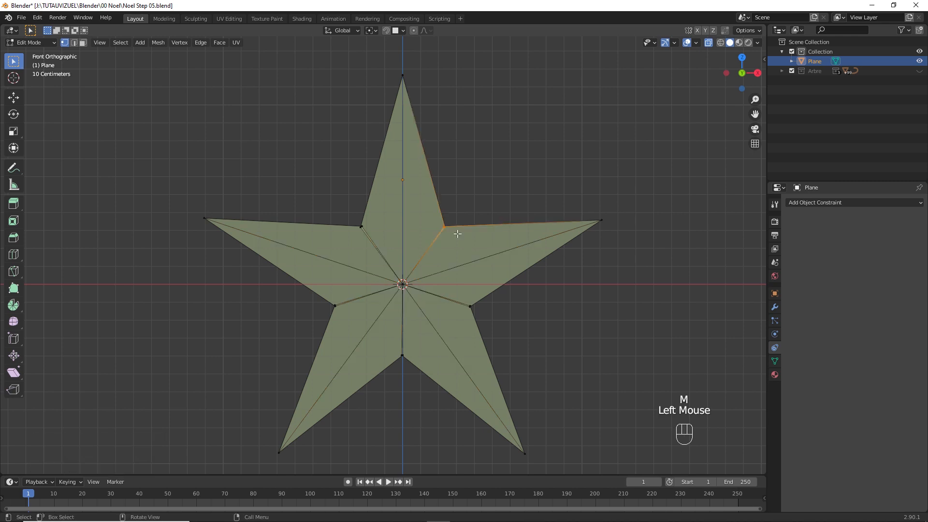
pyautogui.moveTo(453, 289); pyautogui.dragTo(493, 324)
pyautogui.hotkey('shift', 'r')
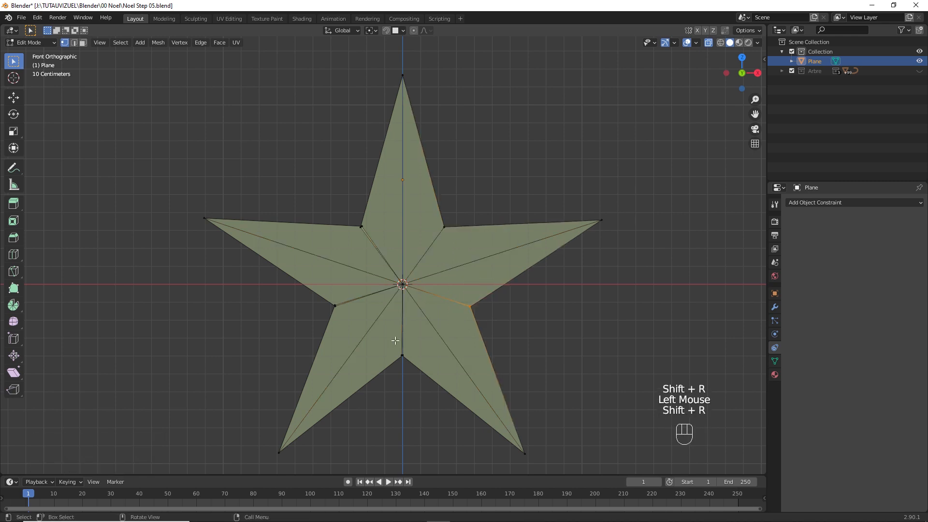
pyautogui.moveTo(392, 340); pyautogui.dragTo(409, 363)
pyautogui.hotkey('shift', 'r')
pyautogui.moveTo(319, 290); pyautogui.dragTo(340, 317)
pyautogui.hotkey('shift', 'r')
pyautogui.moveTo(332, 205); pyautogui.dragTo(367, 228)
pyautogui.hotkey('shift', 'r')
# - Scale the star's five inner corner vertices outward to about 1.113
pyautogui.moveTo(278, 174); pyautogui.dragTo(508, 373)
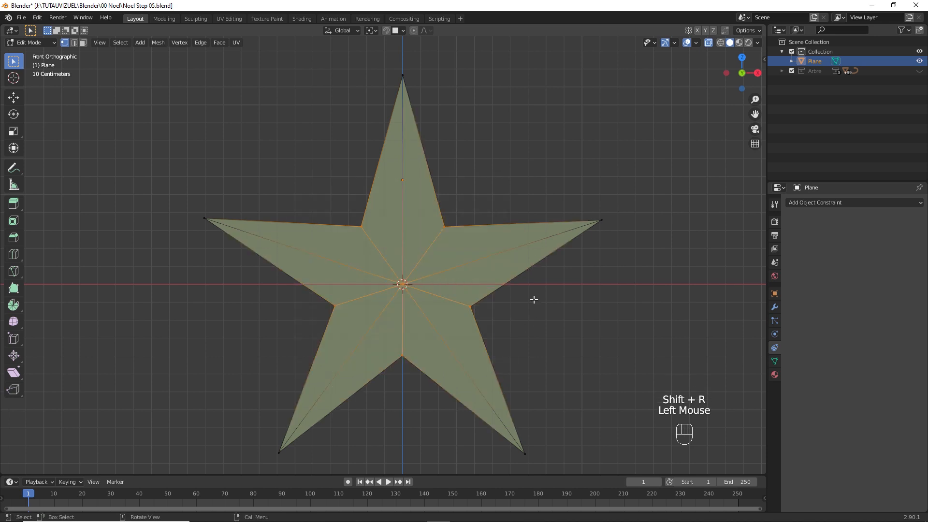
pyautogui.press('s')
pyautogui.click(538, 281)
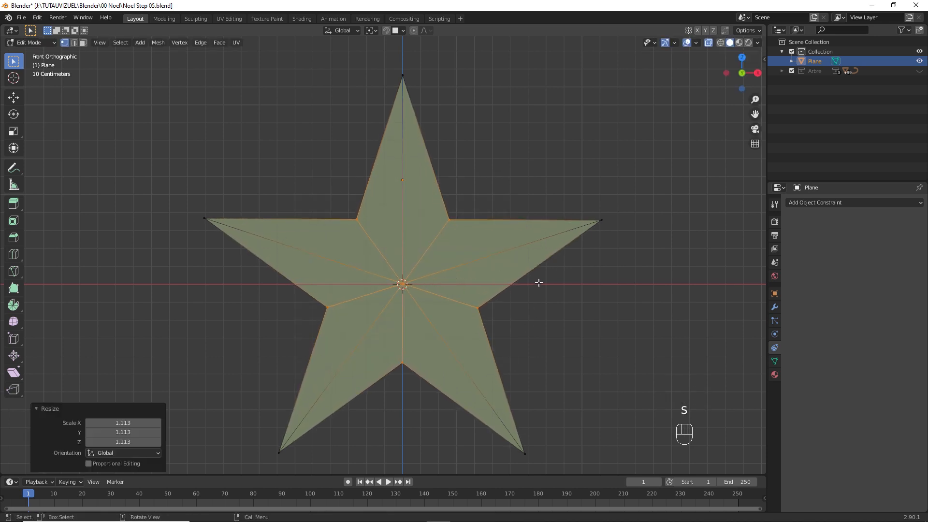
# - Extrude all faces of the flat star to give it thickness
pyautogui.moveTo(538, 282); pyautogui.dragTo(463, 317, button='middle')
pyautogui.press('a')
pyautogui.press('e')
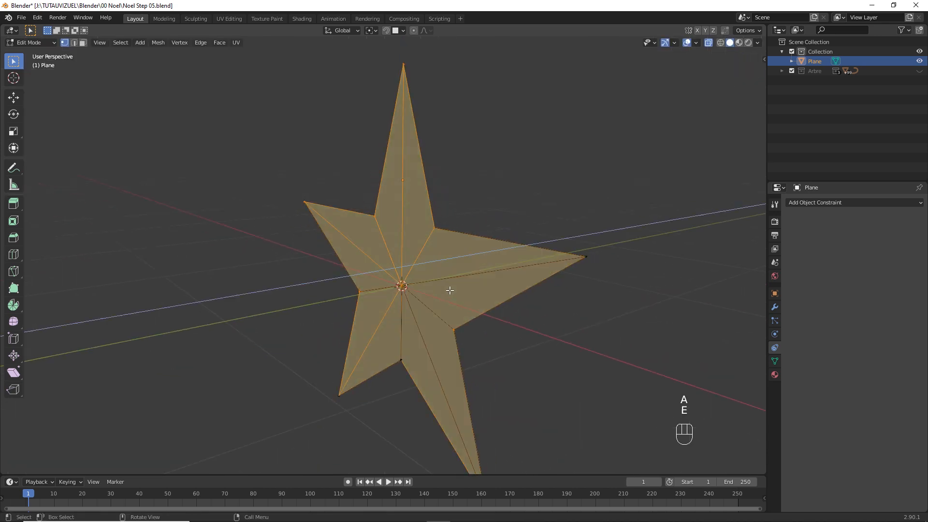
pyautogui.click(427, 298)
# - Select the front and back centre vertices and scale them apart to about 3.092 to make both faces pointed
pyautogui.hotkey('alt', 'z')
pyautogui.click(384, 291)
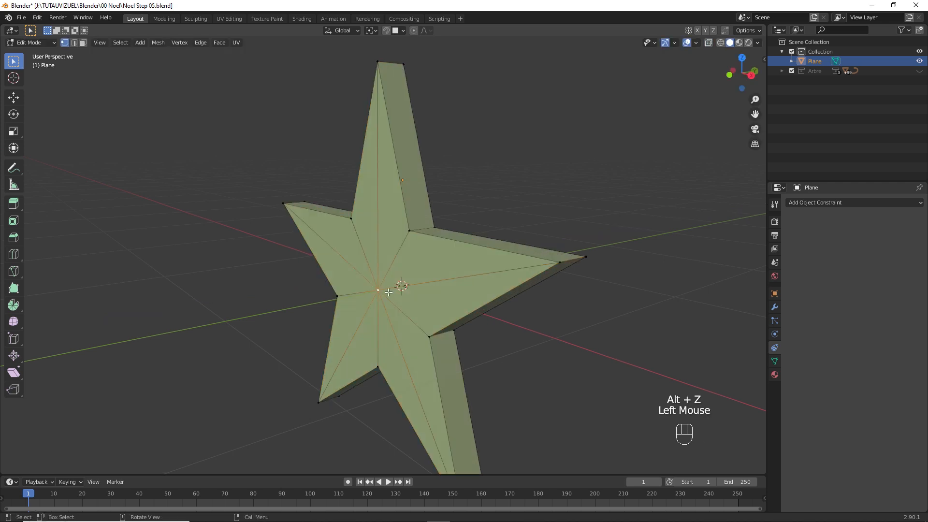
pyautogui.moveTo(385, 291); pyautogui.dragTo(442, 292, button='middle')
pyautogui.keyDown('shift'); pyautogui.click(385, 290); pyautogui.keyUp('shift')
pyautogui.press('s')
pyautogui.click(422, 273)
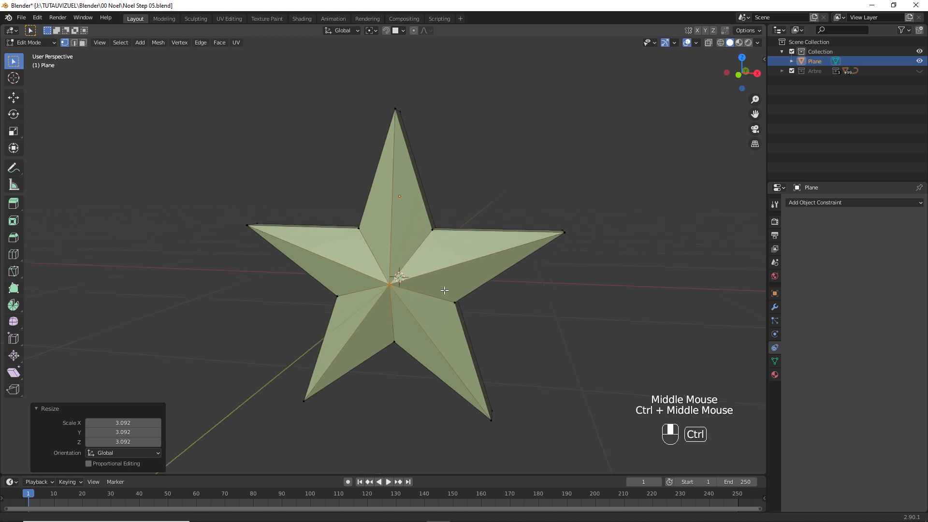
# - Return to Object Mode and shade the star smooth
pyautogui.press('Tab')
pyautogui.rightClick(435, 257)
pyautogui.click(435, 257)
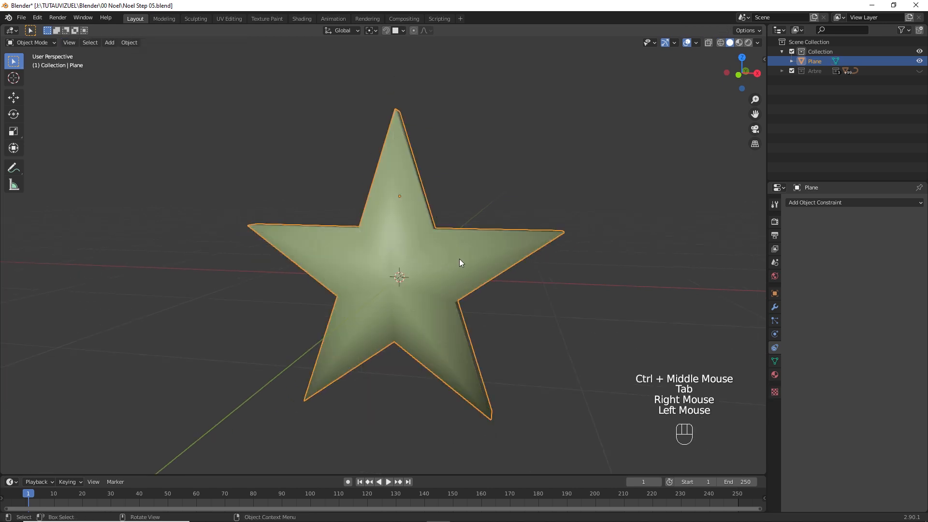
# - Add a Bevel modifier to the star with 2 segments and an amount of 0.015 m
pyautogui.click(816, 205)
pyautogui.click(816, 205)
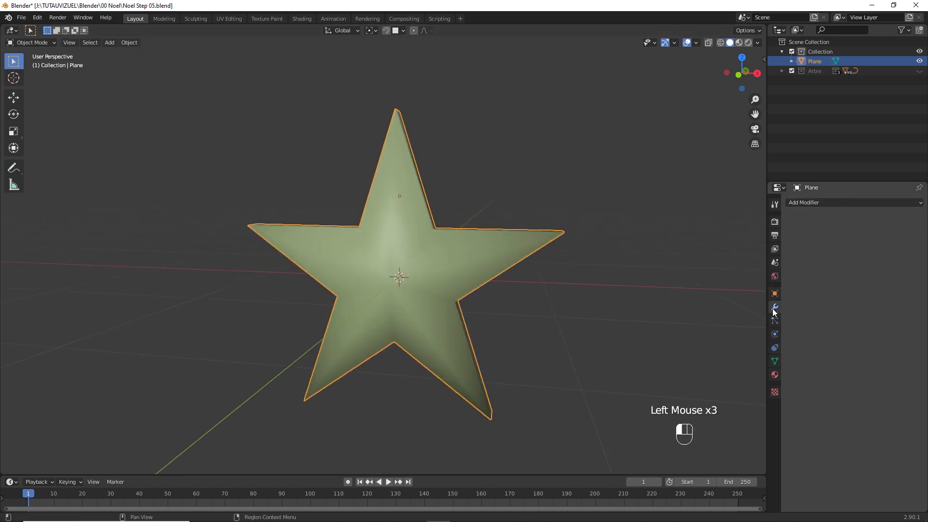
pyautogui.click(829, 203)
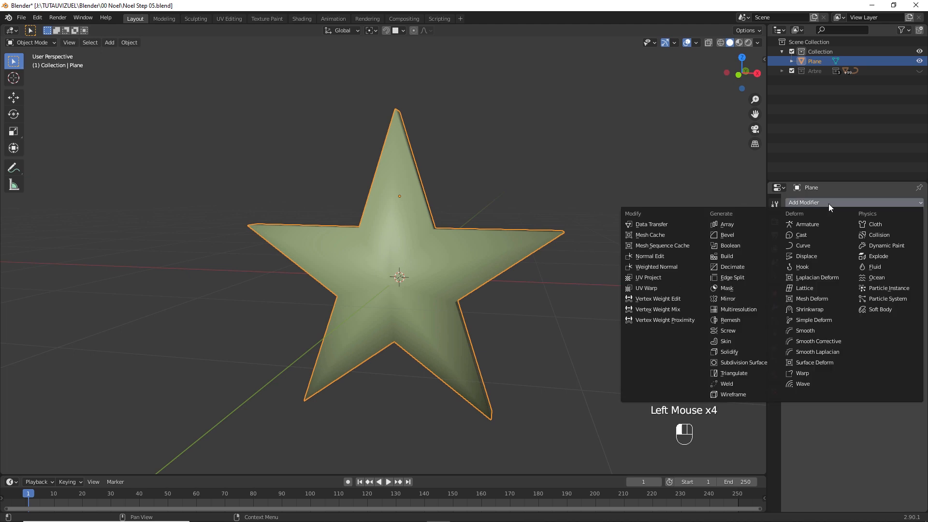
pyautogui.click(742, 235)
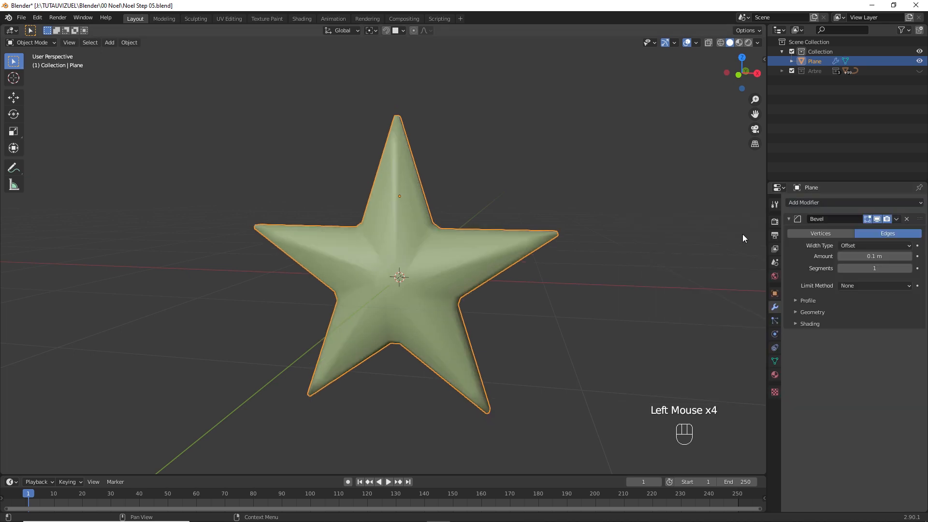
pyautogui.click(909, 271)
pyautogui.keyDown('shift'); pyautogui.click(874, 256); pyautogui.keyUp('shift')
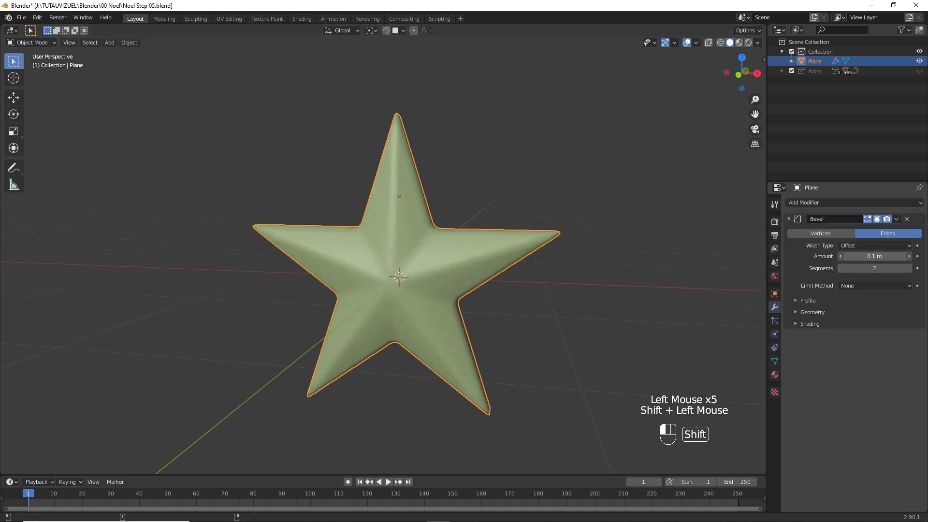
pyautogui.keyDown('shift'); pyautogui.moveTo(874, 256); pyautogui.dragTo(864, 256); pyautogui.keyUp('shift')
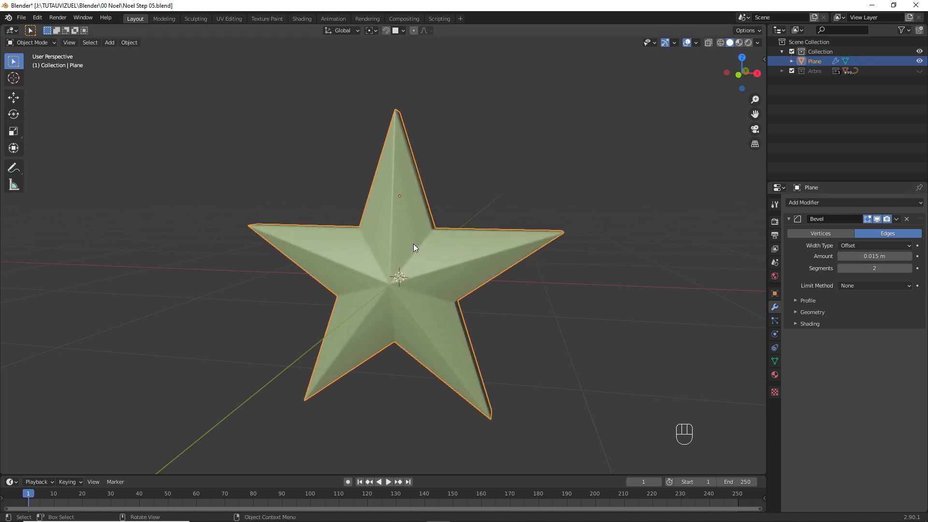
# - In the top view, move the star's whole mesh about 0.083 m along Y to centre its thickness on the origin
pyautogui.moveTo(413, 244); pyautogui.dragTo(394, 254, button='middle')
pyautogui.press('KP_7')
pyautogui.press('a')
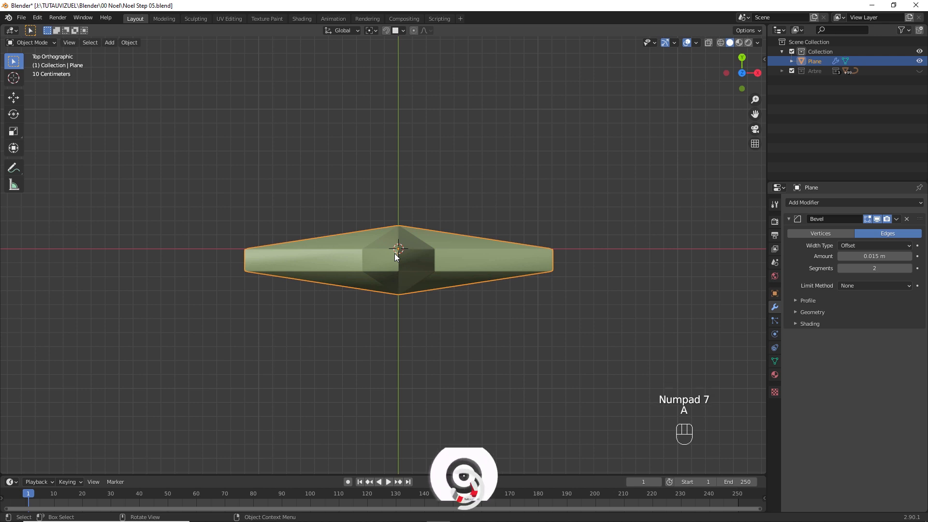
pyautogui.press('Tab')
pyautogui.press('a')
pyautogui.press('g')
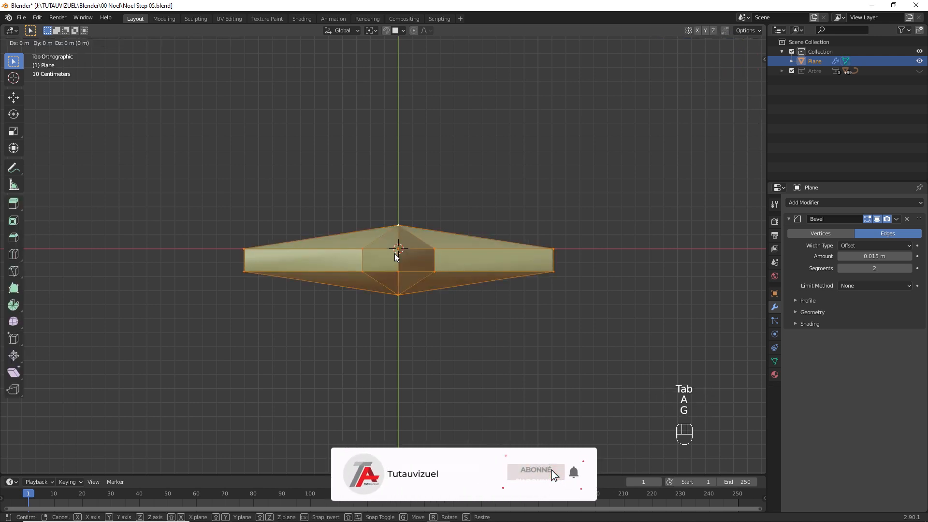
pyautogui.click(396, 244)
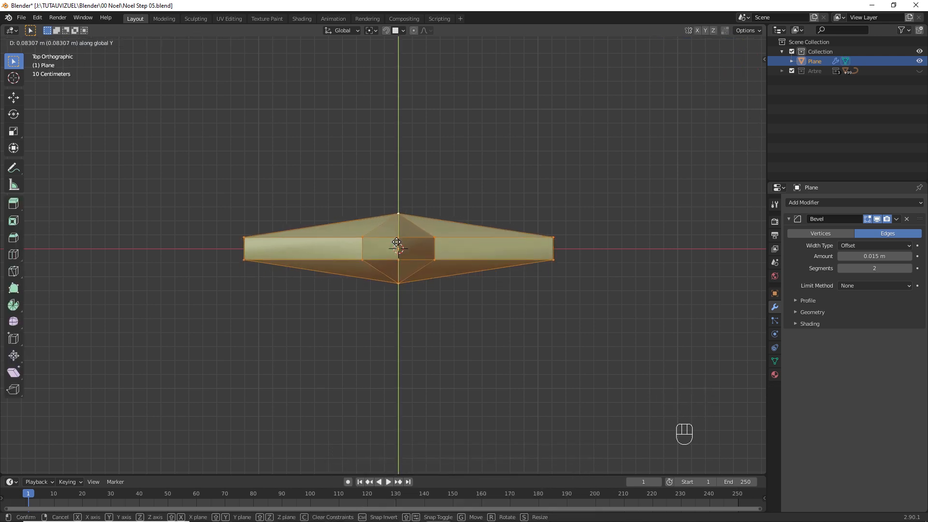
pyautogui.press('Tab')
# - Set the star's bevel amount to 0.044 m
pyautogui.moveTo(430, 266); pyautogui.dragTo(440, 182, button='middle')
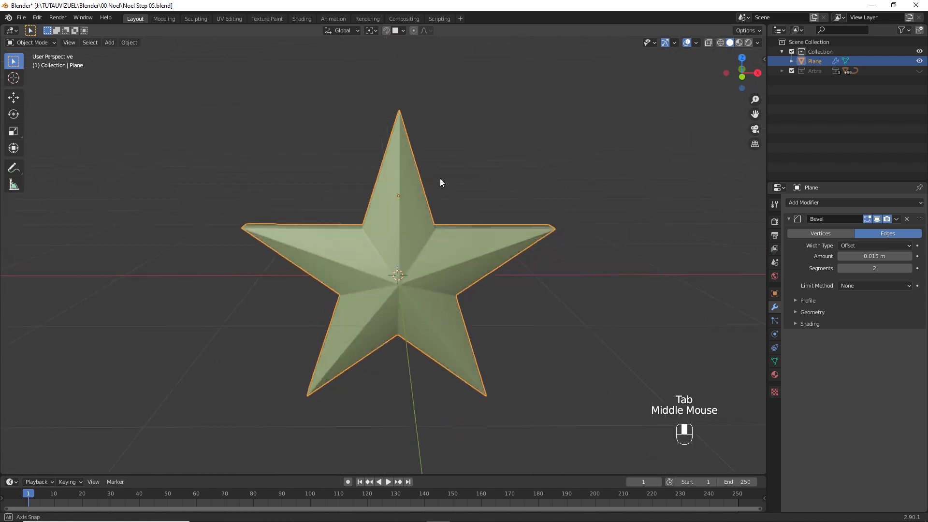
pyautogui.click(430, 243)
pyautogui.moveTo(430, 242); pyautogui.dragTo(440, 265, button='middle')
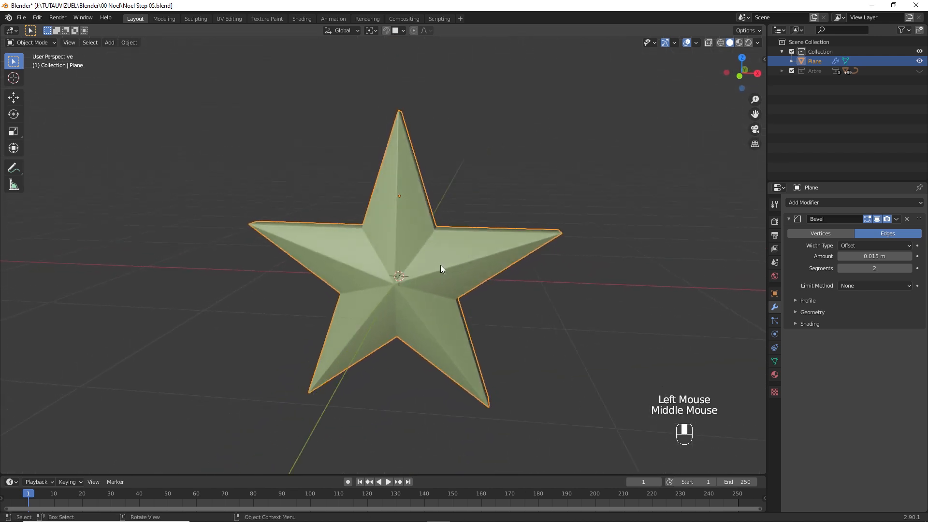
pyautogui.keyDown('shift'); pyautogui.moveTo(875, 256); pyautogui.dragTo(863, 256); pyautogui.keyUp('shift')
# - Scale the star object down to about 0.524
pyautogui.keyDown('ctrl'); pyautogui.moveTo(456, 208); pyautogui.dragTo(436, 271, button='middle'); pyautogui.keyUp('ctrl')
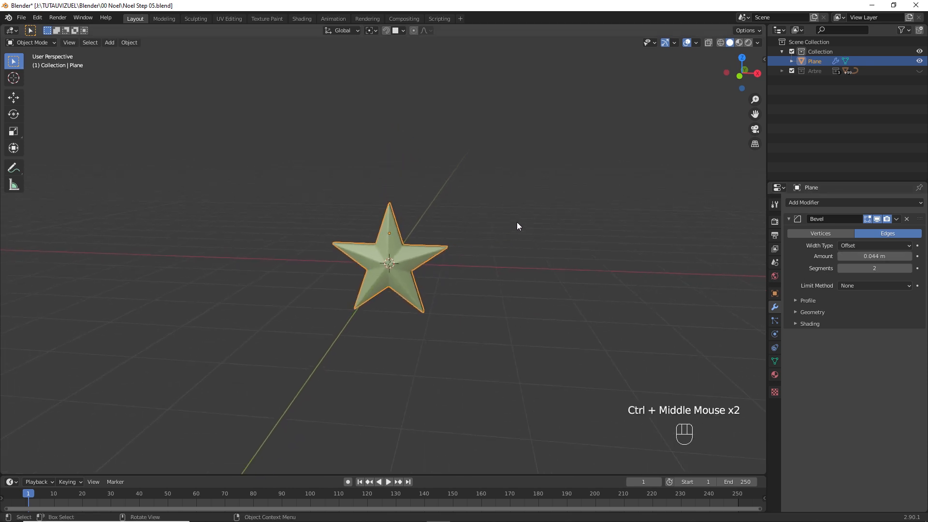
pyautogui.press('s')
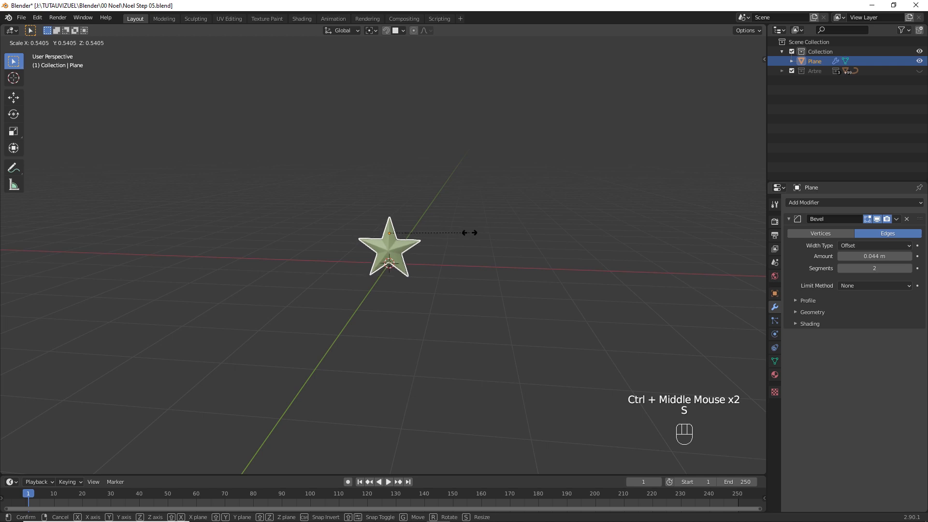
pyautogui.click(467, 232)
# - Show the Arbre collection and raise the star about 1.69 m along Z to the top of the tree
pyautogui.click(919, 71)
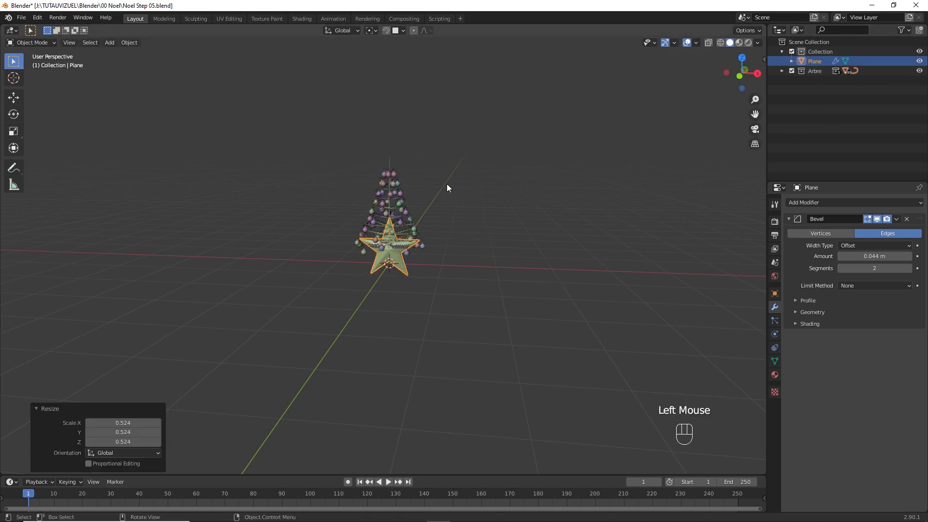
pyautogui.keyDown('ctrl'); pyautogui.moveTo(402, 216); pyautogui.dragTo(413, 276, button='middle'); pyautogui.keyUp('ctrl')
pyautogui.press('g')
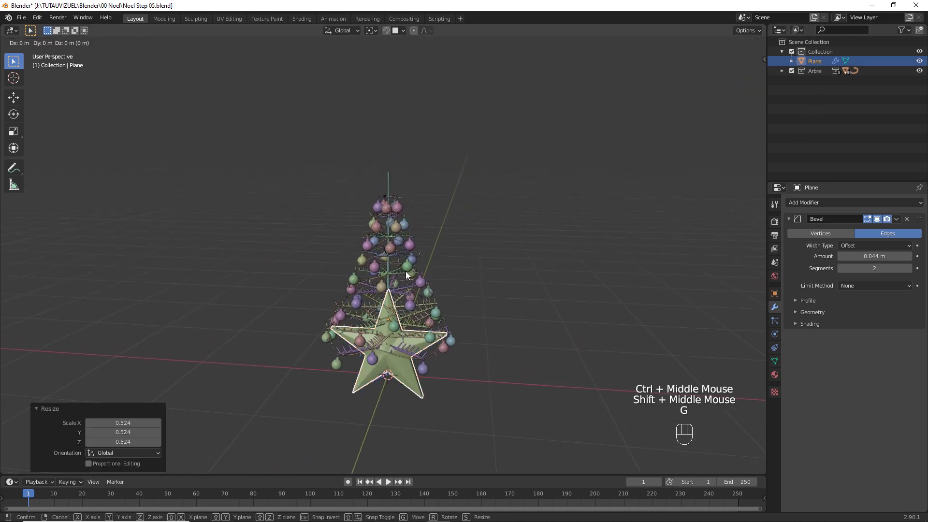
pyautogui.press('z')
pyautogui.click(420, 95)
# - Scale the star down to about 0.483 and set its origin to its geometry with the bounds centre
pyautogui.press('s')
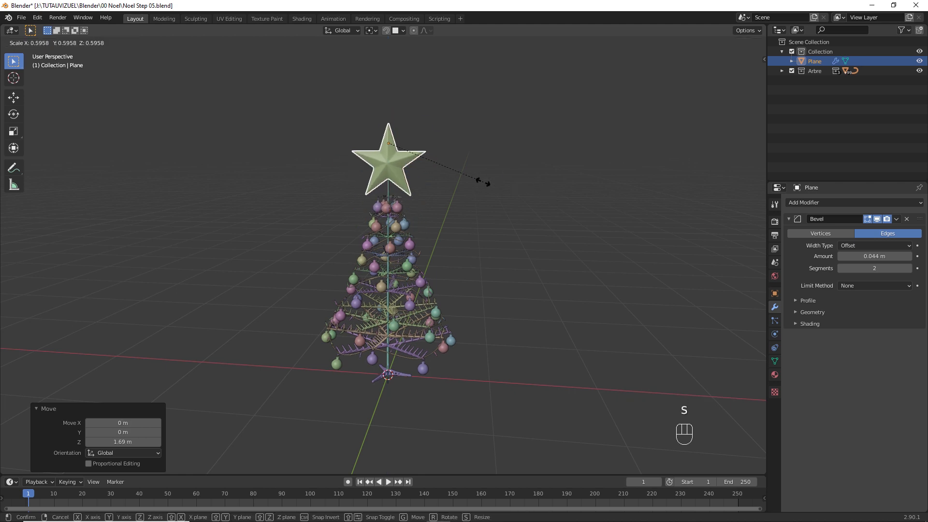
pyautogui.click(466, 173)
pyautogui.rightClick(397, 167)
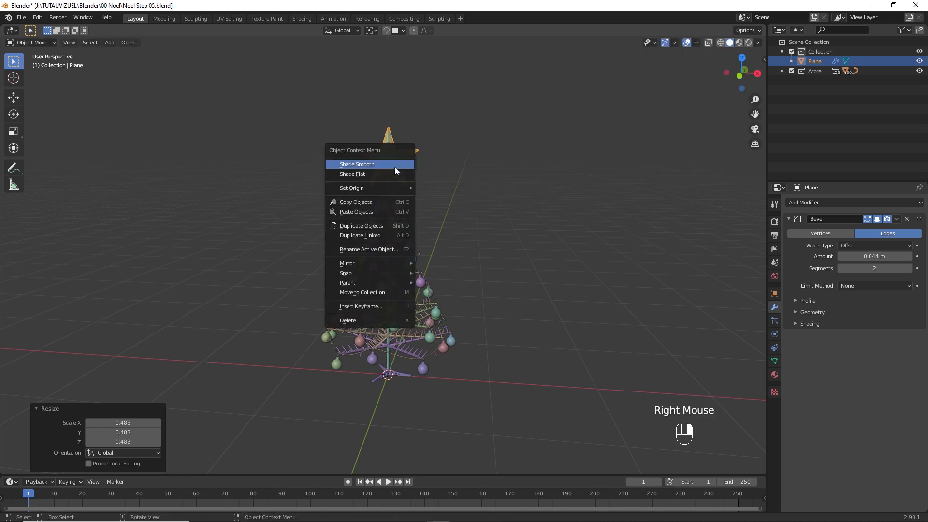
pyautogui.click(450, 198)
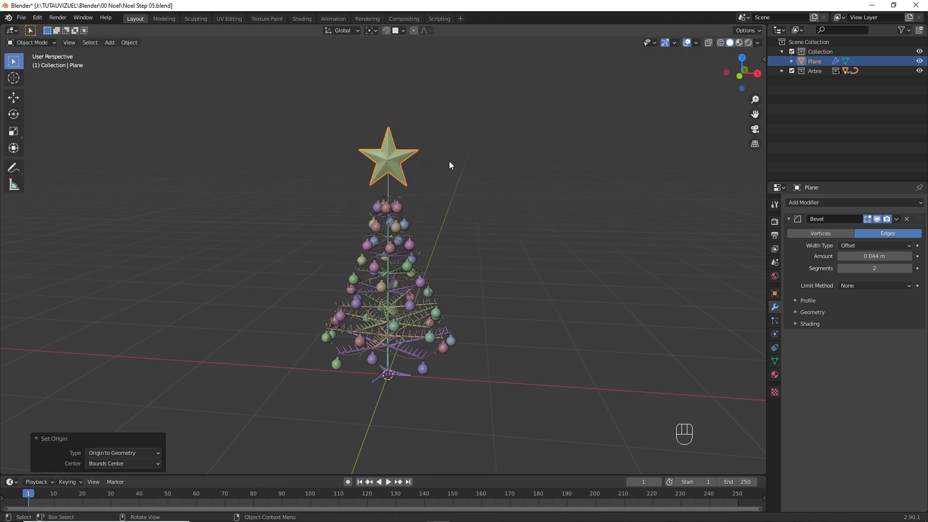
# - Scale the star down further and lower it about 0.134 m along Z onto the tip of the trunk
pyautogui.keyDown('ctrl'); pyautogui.moveTo(419, 223); pyautogui.dragTo(509, 187, button='middle'); pyautogui.keyUp('ctrl')
pyautogui.press('s')
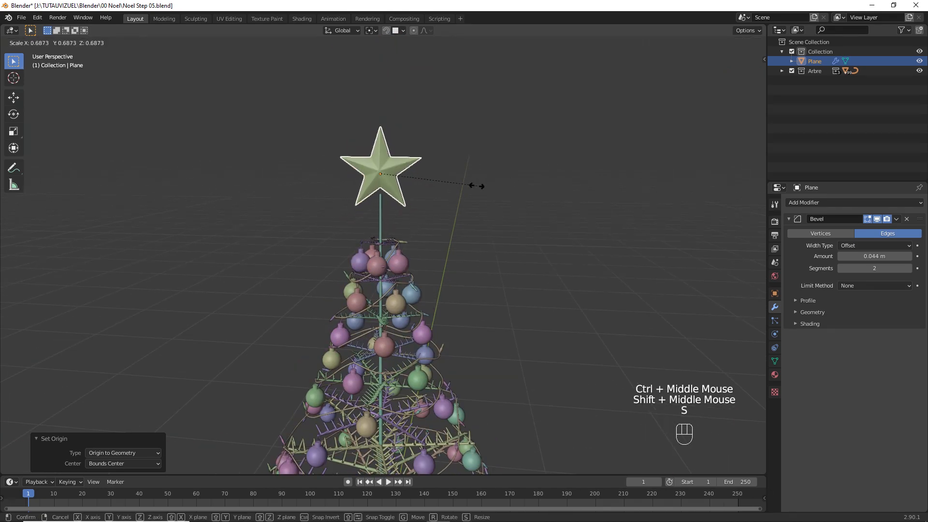
pyautogui.click(453, 195)
pyautogui.press('g')
pyautogui.press('z')
pyautogui.click(435, 242)
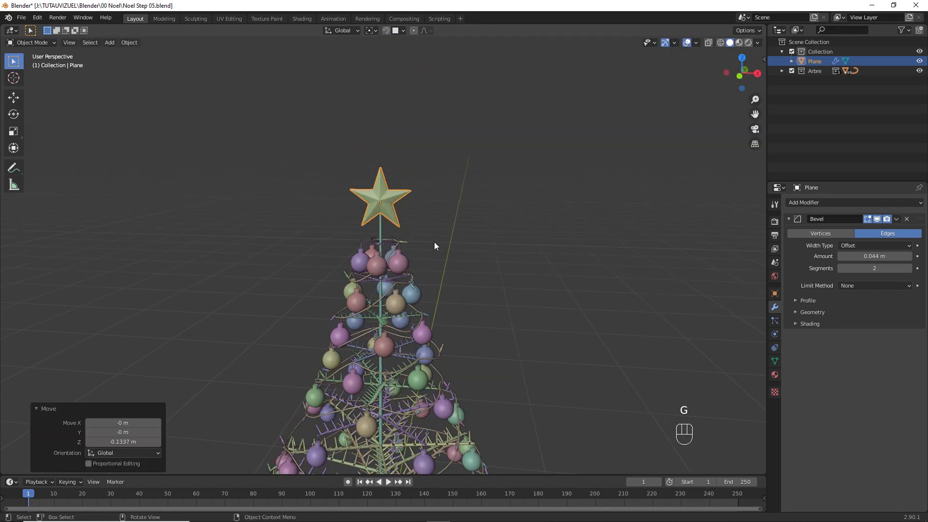
# - Add a particle system to the lowest branch tier and name its settings Feuille
pyautogui.click(456, 277)
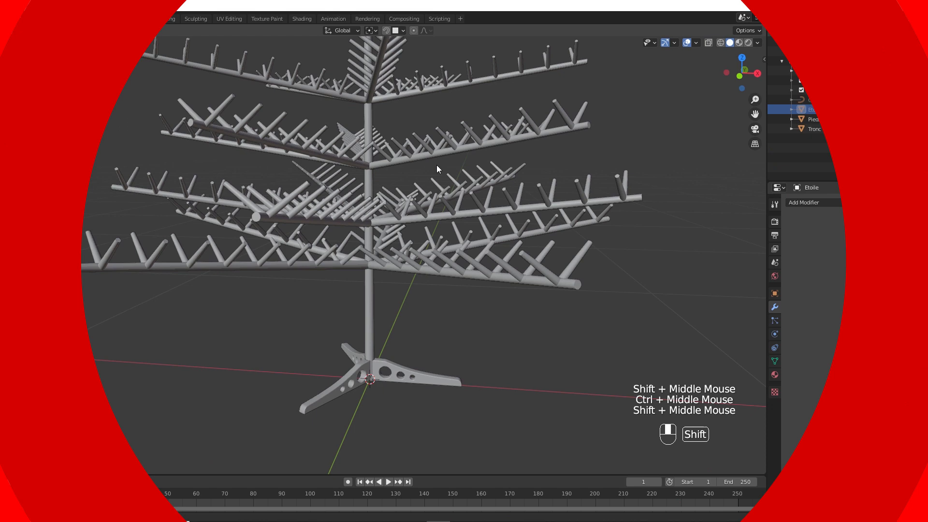
pyautogui.keyDown('shift'); pyautogui.moveTo(437, 164); pyautogui.dragTo(438, 196, button='middle'); pyautogui.keyUp('shift')
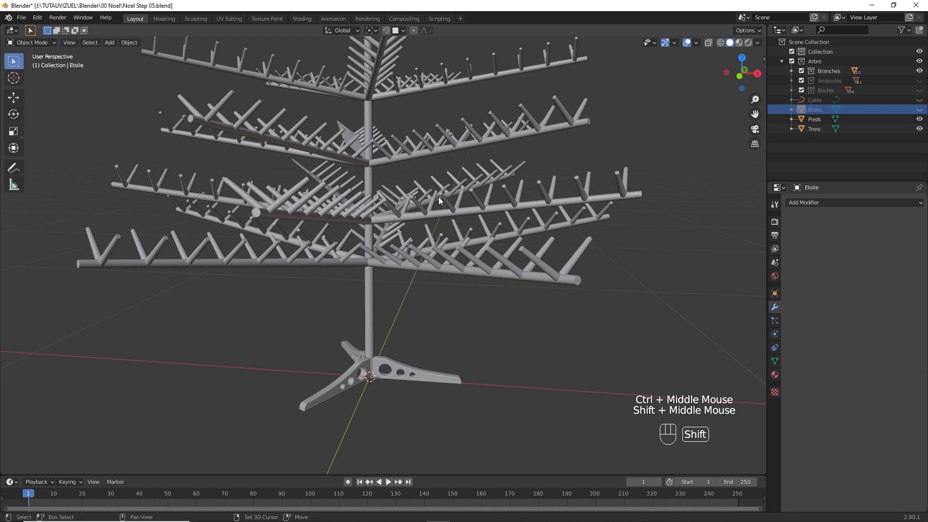
pyautogui.click(456, 262)
pyautogui.keyDown('ctrl'); pyautogui.moveTo(491, 246); pyautogui.dragTo(513, 268, button='middle'); pyautogui.keyUp('ctrl')
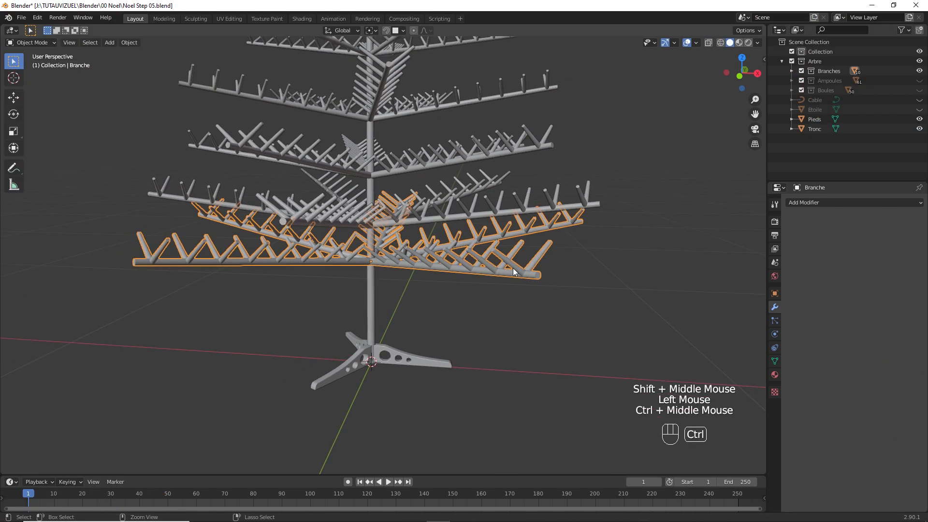
pyautogui.click(774, 321)
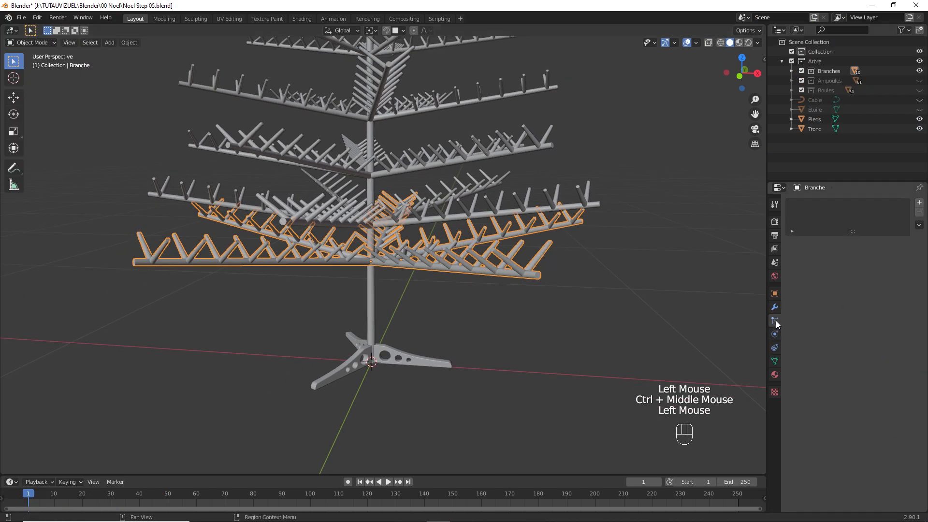
pyautogui.click(918, 204)
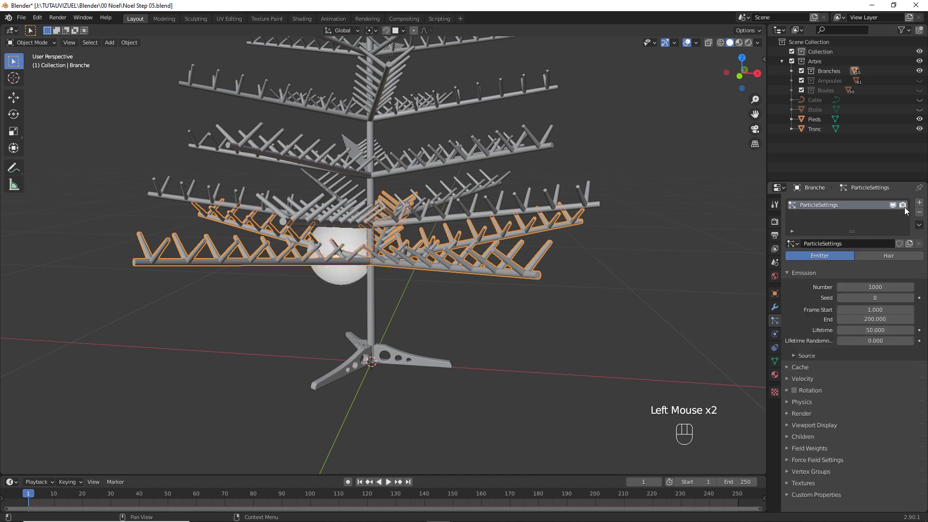
pyautogui.write('Feuille')
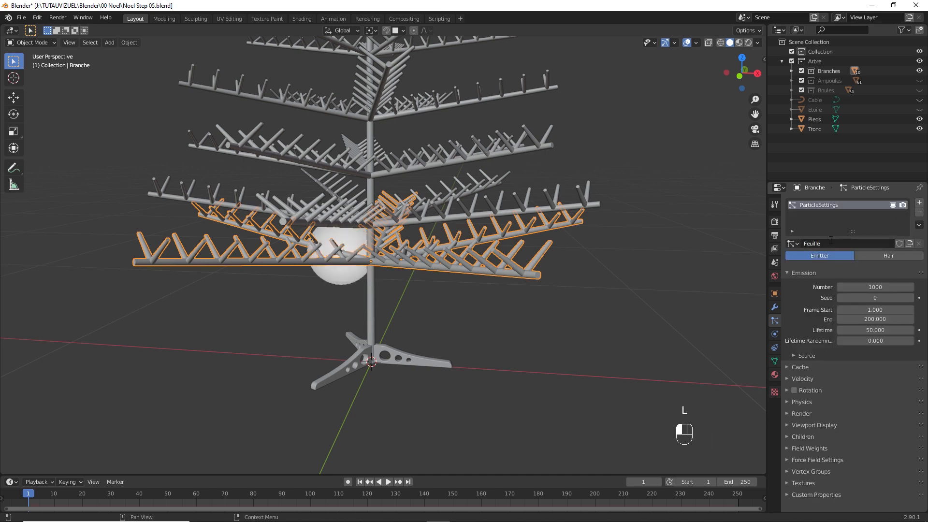
# - Make the Feuille particles Hair with a hair length of 0.15 m
pyautogui.click(876, 255)
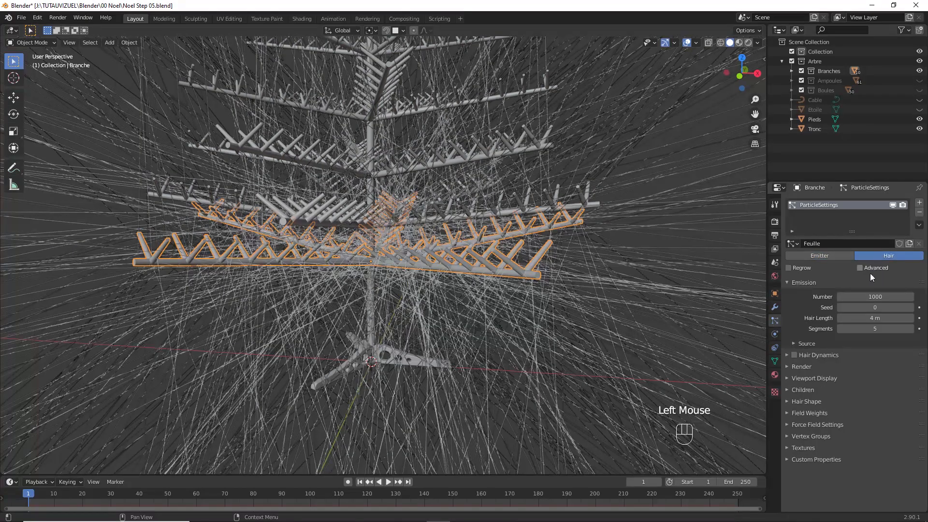
pyautogui.doubleClick(872, 318)
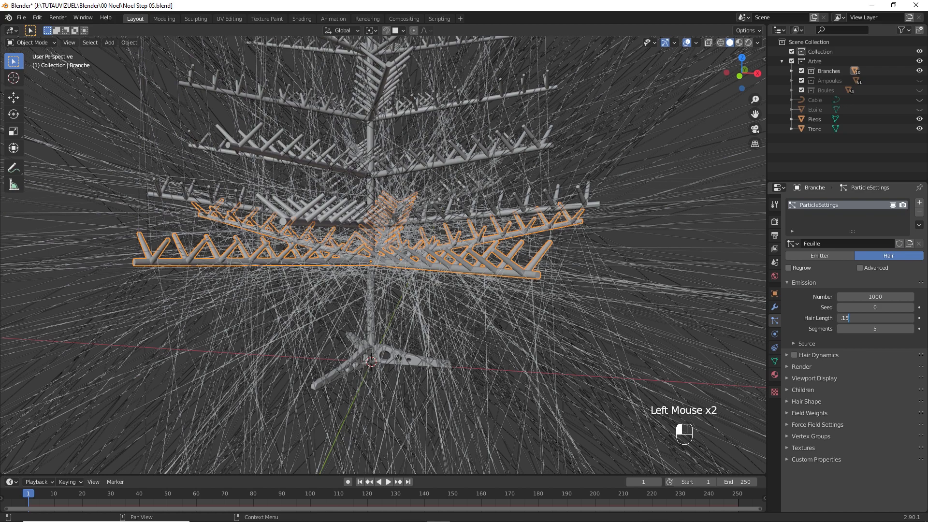
pyautogui.press('Return')
pyautogui.moveTo(699, 259); pyautogui.dragTo(595, 248, button='middle')
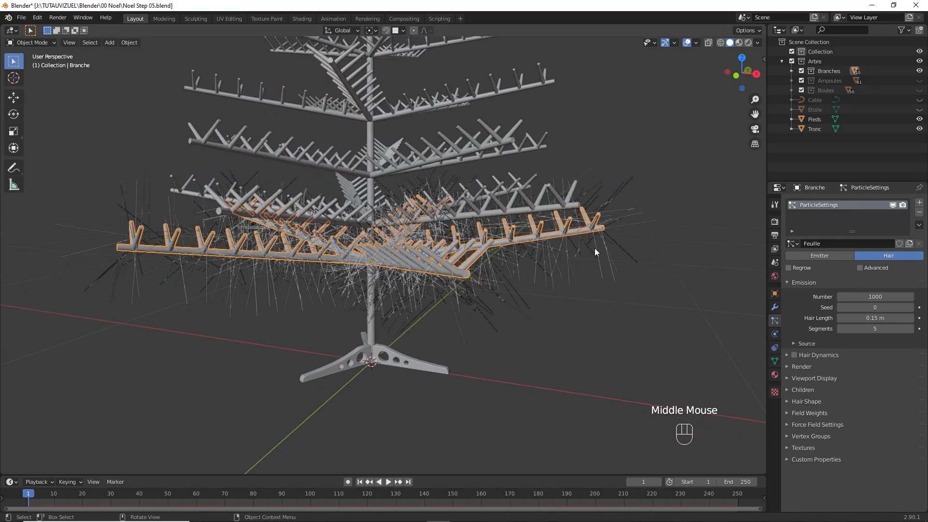
# - Set the hair's render path to 5 steps and enable B-Spline
pyautogui.click(787, 368)
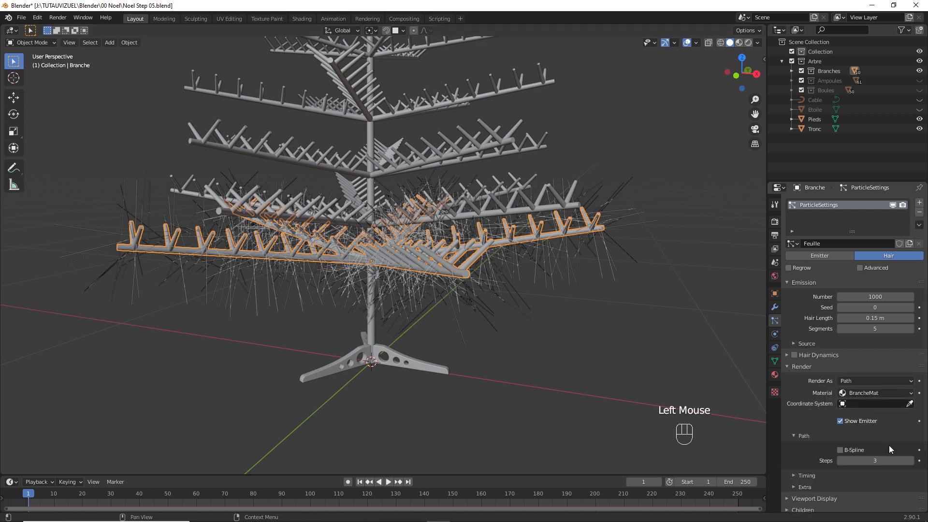
pyautogui.click(911, 461)
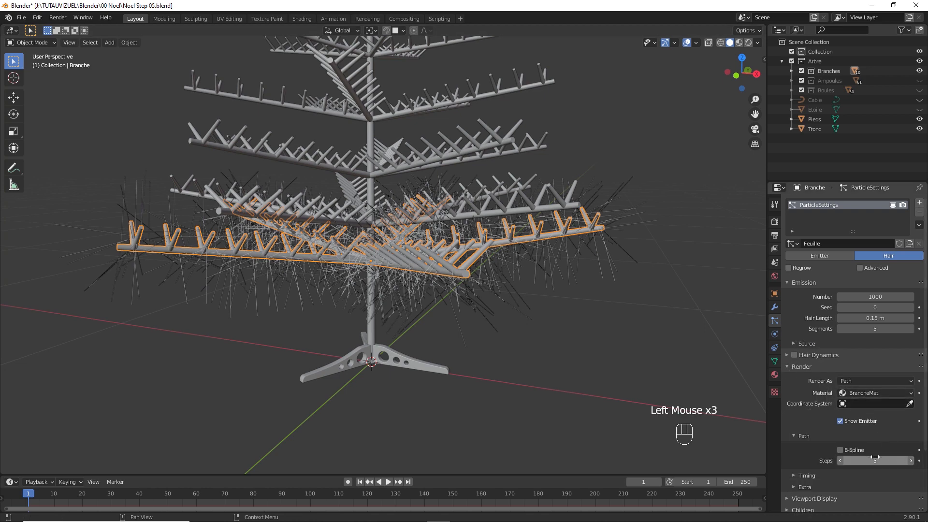
pyautogui.click(841, 450)
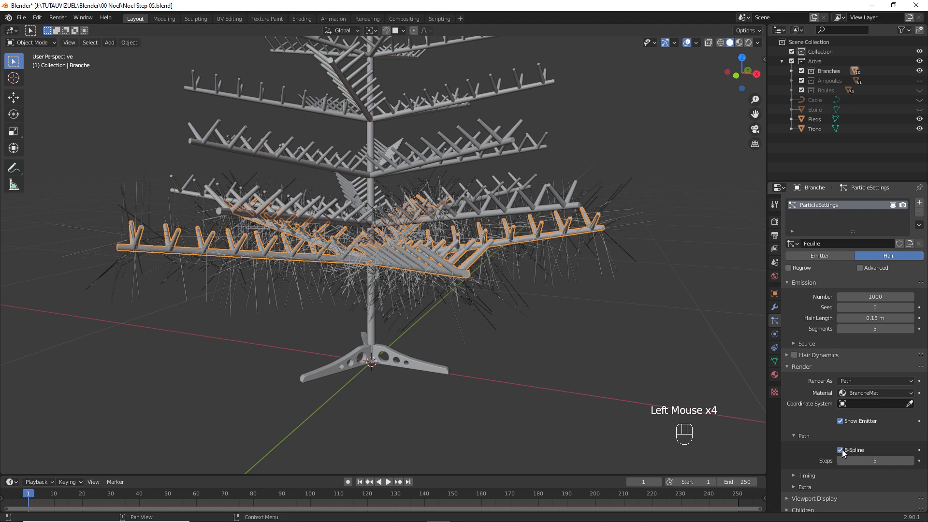
pyautogui.click(787, 367)
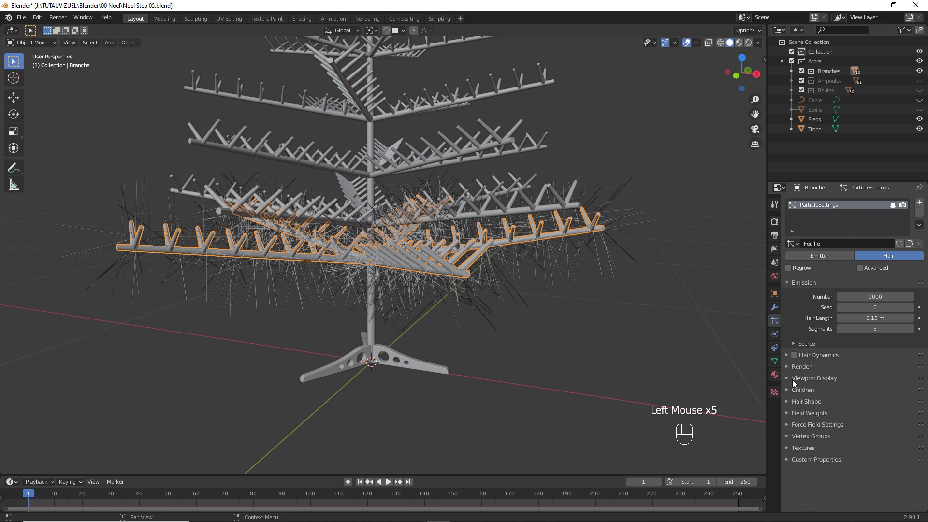
# - Give the hair Simple children and reduce the child radius to about 0.028 m
pyautogui.click(791, 389)
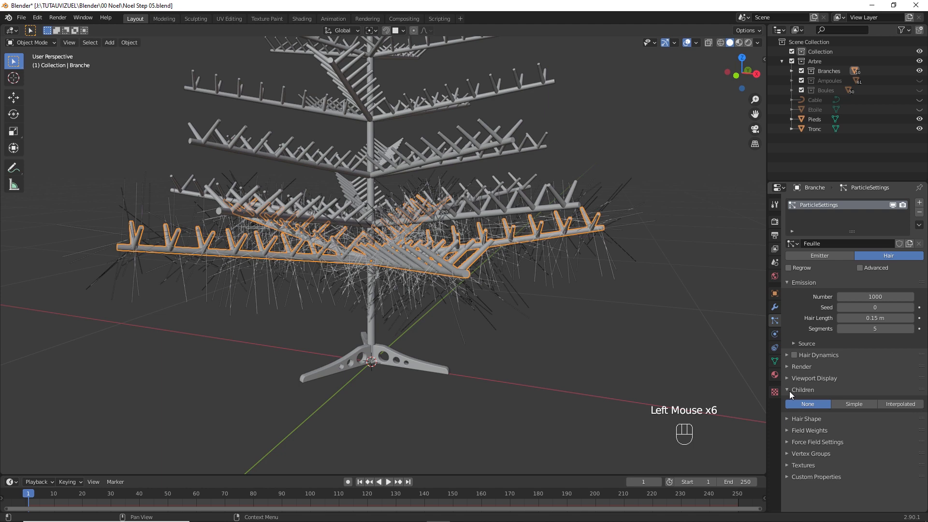
pyautogui.click(849, 403)
pyautogui.scroll(-6, 849, 378)
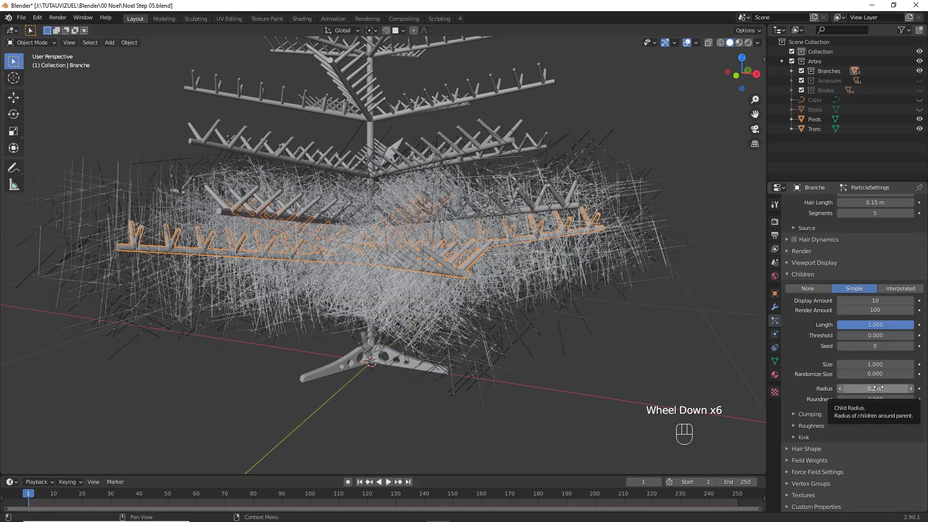
pyautogui.keyDown('shift'); pyautogui.moveTo(877, 387); pyautogui.dragTo(795, 388); pyautogui.keyUp('shift')
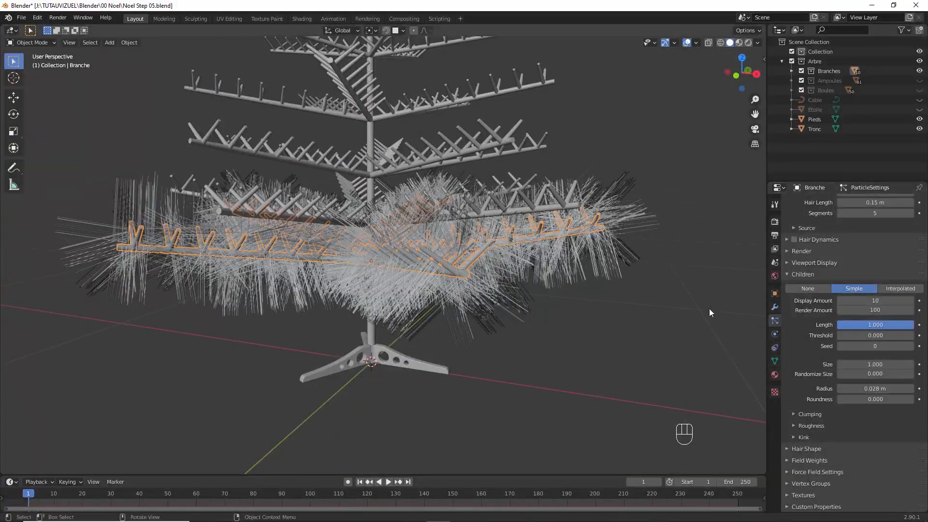
pyautogui.moveTo(709, 308); pyautogui.dragTo(624, 273, button='middle')
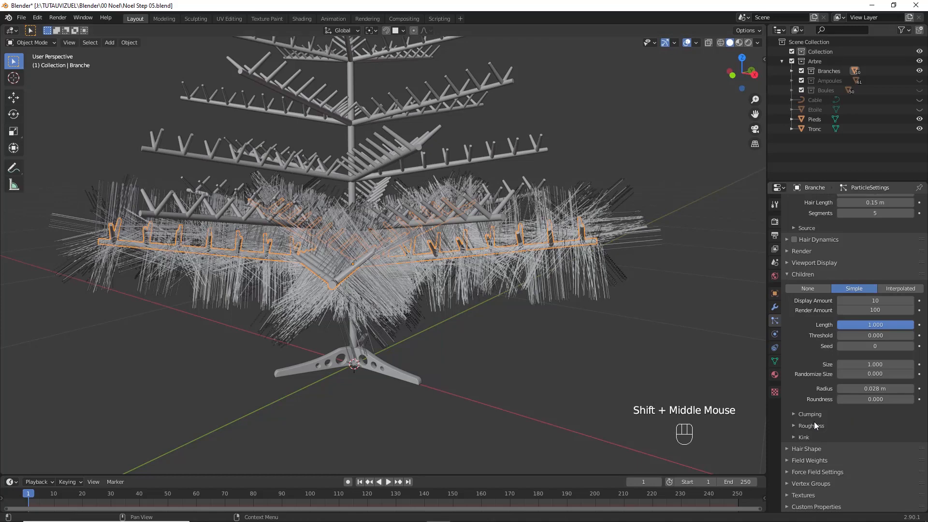
# - Set the children's roundness to about 0.807, Clump to about -0.559 and clump Shape to about 0.596, leaving Clump Noise disabled
pyautogui.moveTo(845, 398); pyautogui.dragTo(900, 398)
pyautogui.click(795, 414)
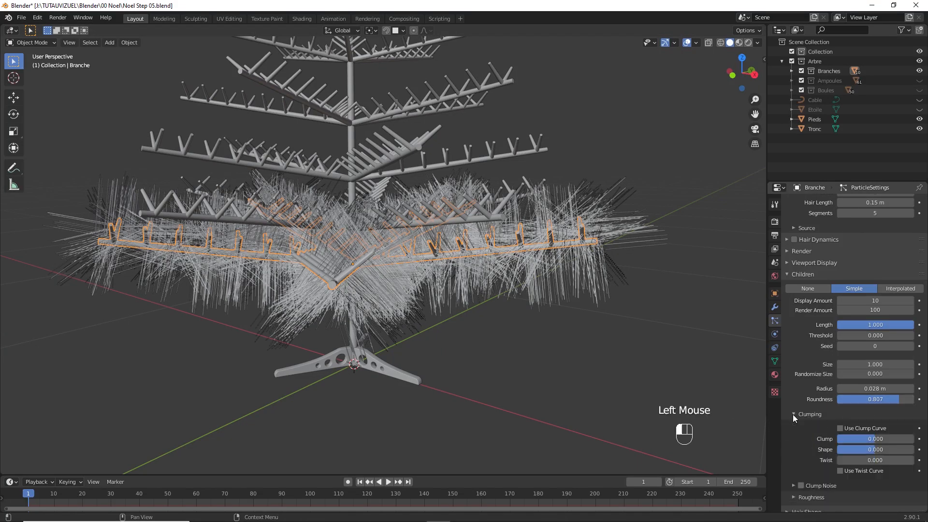
pyautogui.scroll(-1, 837, 399)
pyautogui.moveTo(871, 419); pyautogui.dragTo(897, 430)
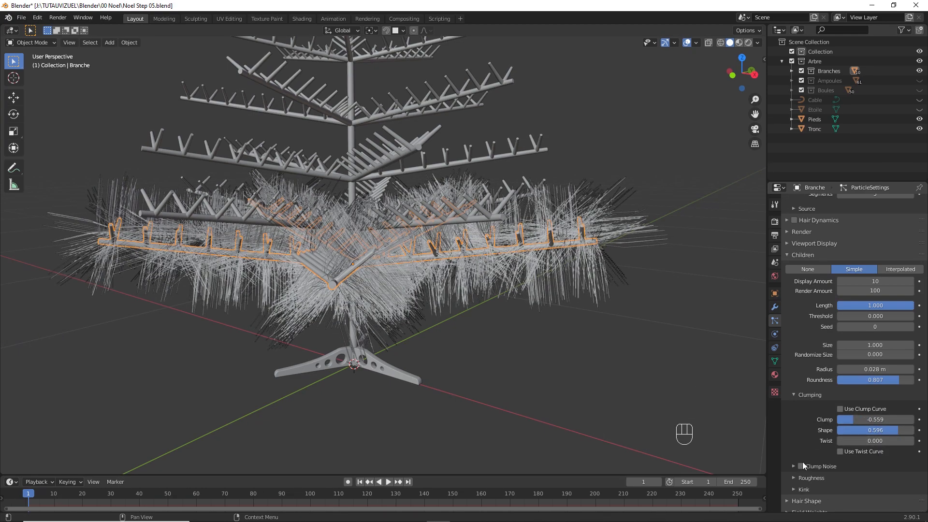
pyautogui.click(802, 465)
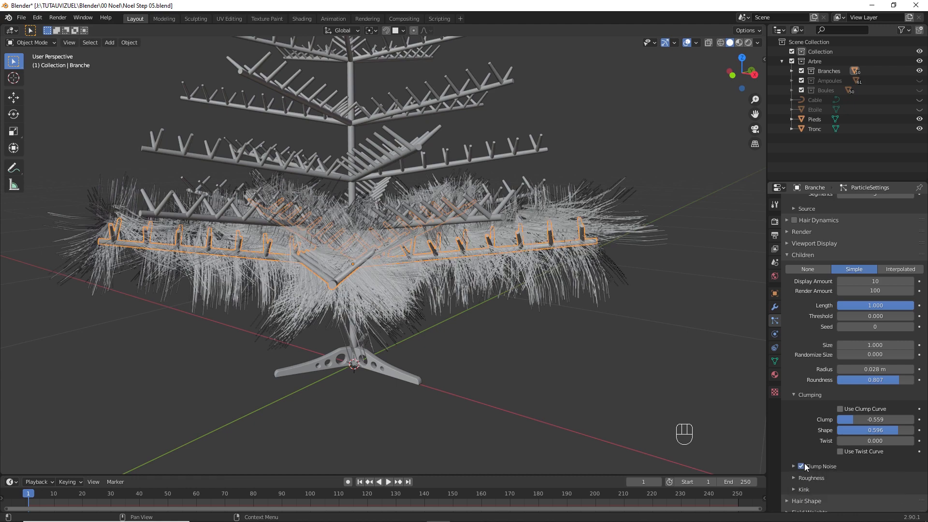
pyautogui.click(802, 466)
pyautogui.moveTo(746, 408); pyautogui.dragTo(568, 313, button='middle')
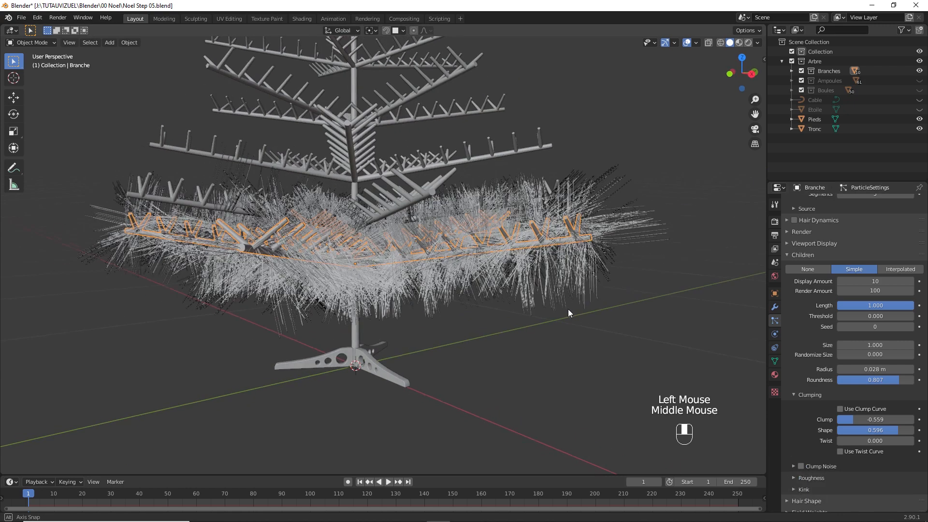
# - Set the children's roughness to about Uniform 0.320 with Size 1.065, Endpoint 0.084 with Shape 7.700, and Random 0.167
pyautogui.scroll(-3, 819, 433)
pyautogui.click(793, 424)
pyautogui.scroll(-2, 833, 406)
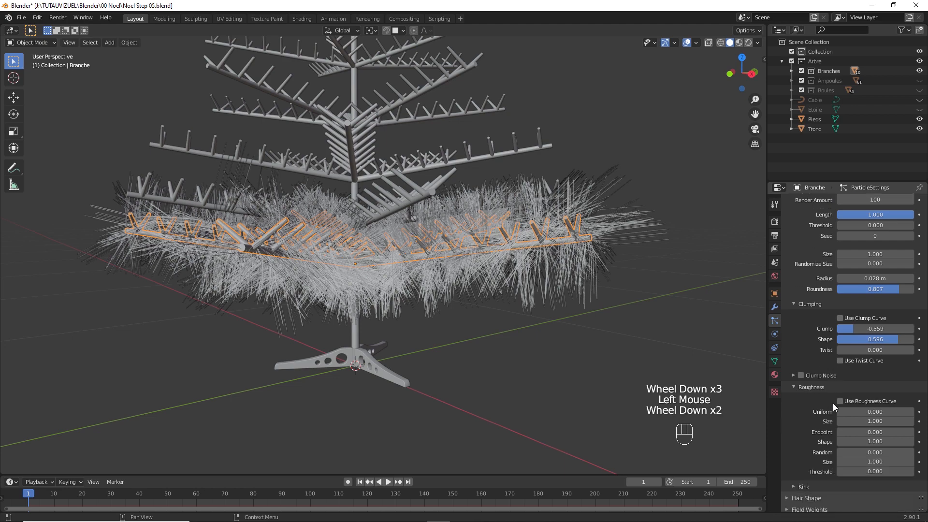
pyautogui.scroll(-1, 834, 403)
pyautogui.moveTo(851, 392); pyautogui.dragTo(884, 413)
pyautogui.moveTo(859, 422)
pyautogui.mouseDown()
pyautogui.moveTo(895, 423)
pyautogui.moveTo(869, 433)
pyautogui.mouseUp()
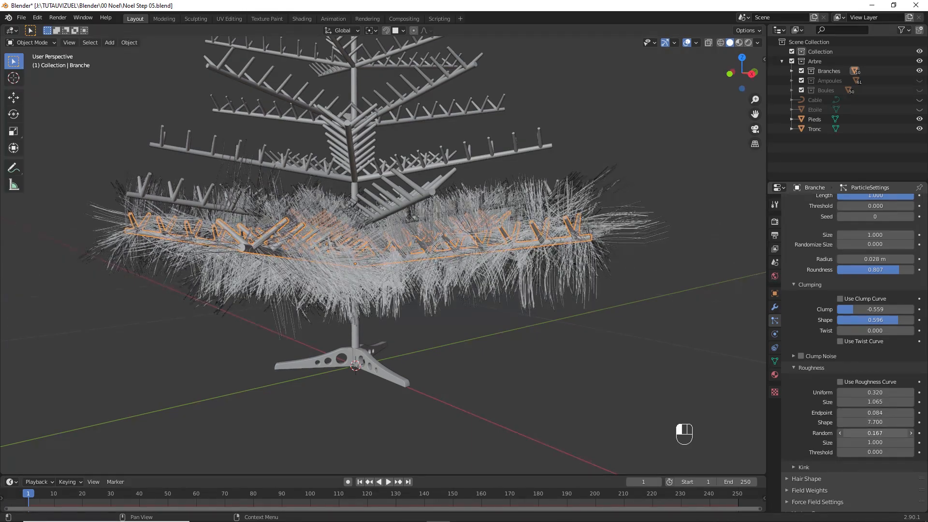
pyautogui.moveTo(573, 268)
pyautogui.mouseDown(button='middle')
pyautogui.moveTo(523, 297)
pyautogui.moveTo(575, 280)
pyautogui.mouseUp(button='middle')
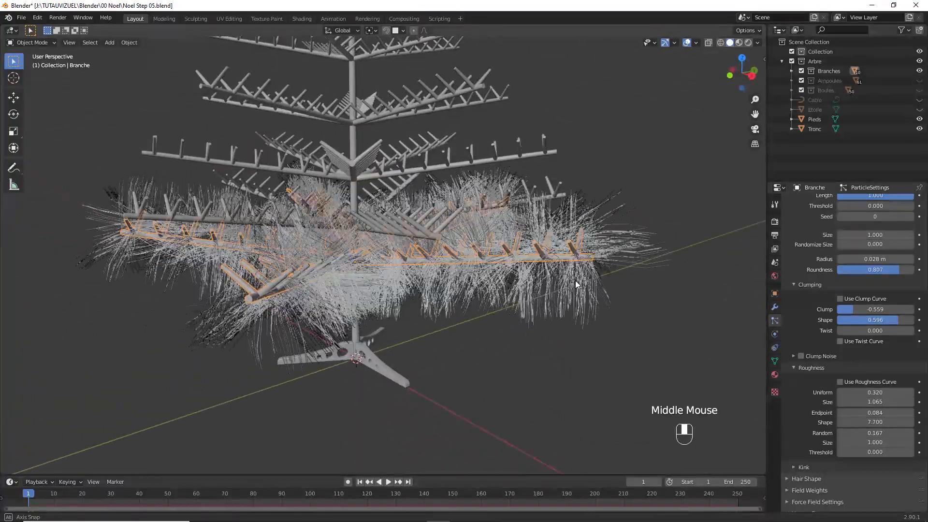
# - Add a particle system with the Feuille settings to the second branch tier, Branche.001
pyautogui.moveTo(393, 249); pyautogui.dragTo(425, 232, button='middle')
pyautogui.click(300, 217)
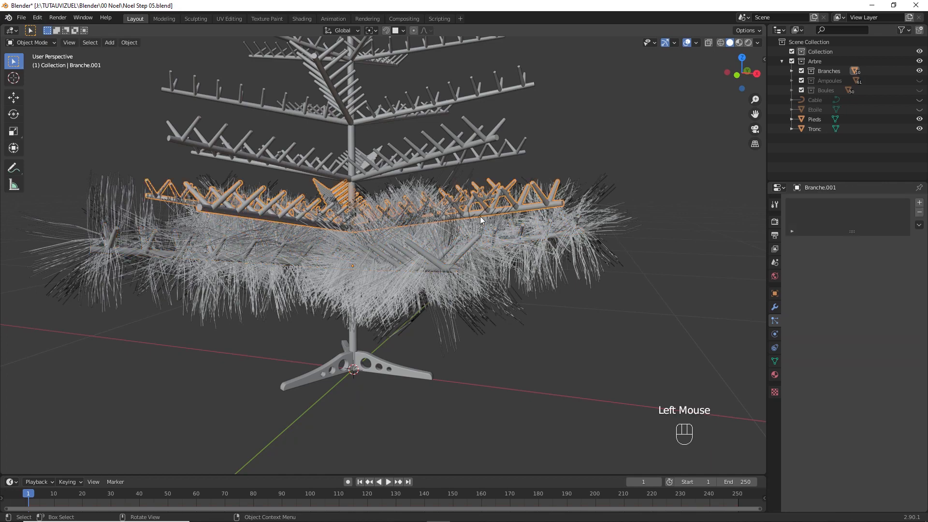
pyautogui.click(920, 203)
pyautogui.moveTo(798, 245); pyautogui.dragTo(821, 256)
# - Give the third branch tier, Branche.002, a particle system that uses the Feuille settings
pyautogui.click(474, 152)
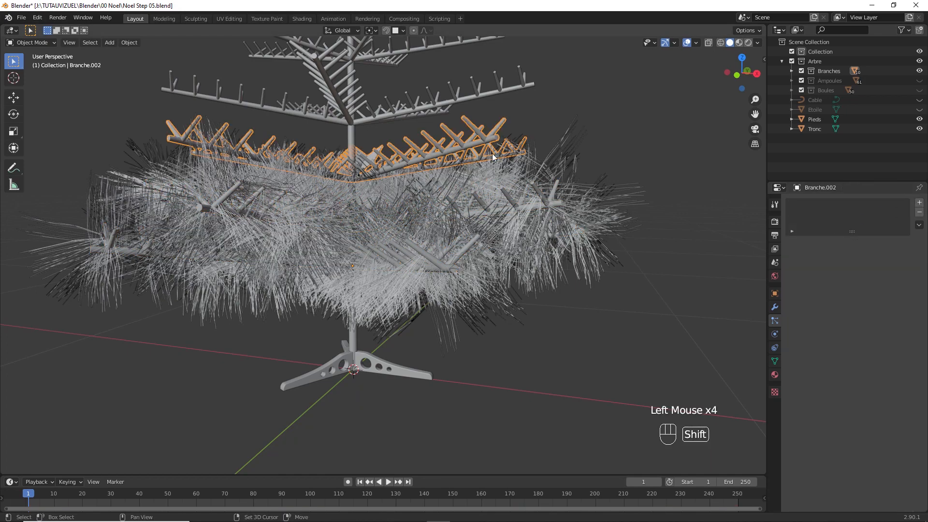
pyautogui.hotkey('shift', 'r')
pyautogui.click(793, 244)
pyautogui.click(803, 257)
# - Add a particle system to the fourth branch tier, Branche.003, and assign the Feuille settings to it
pyautogui.keyDown('shift'); pyautogui.moveTo(494, 112); pyautogui.dragTo(504, 264, button='middle'); pyautogui.keyUp('shift')
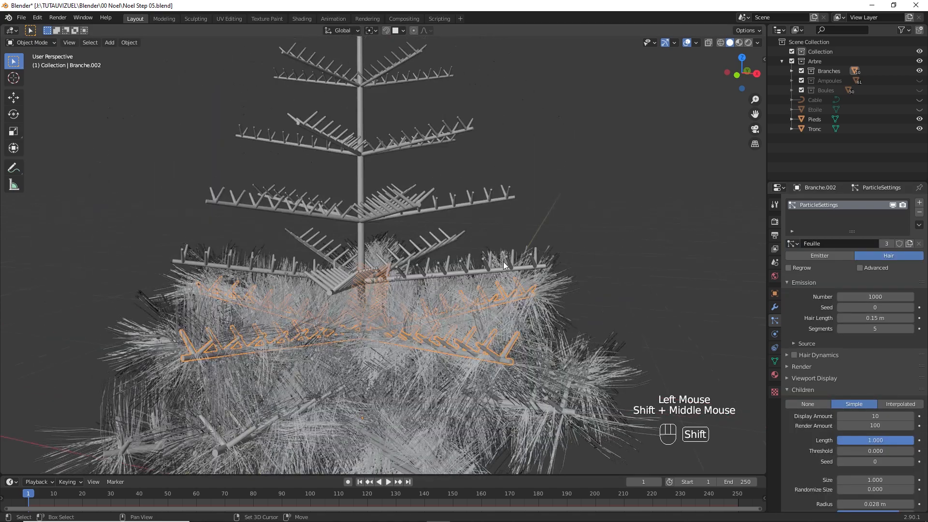
pyautogui.click(523, 266)
pyautogui.hotkey('shift', 'r')
pyautogui.click(792, 244)
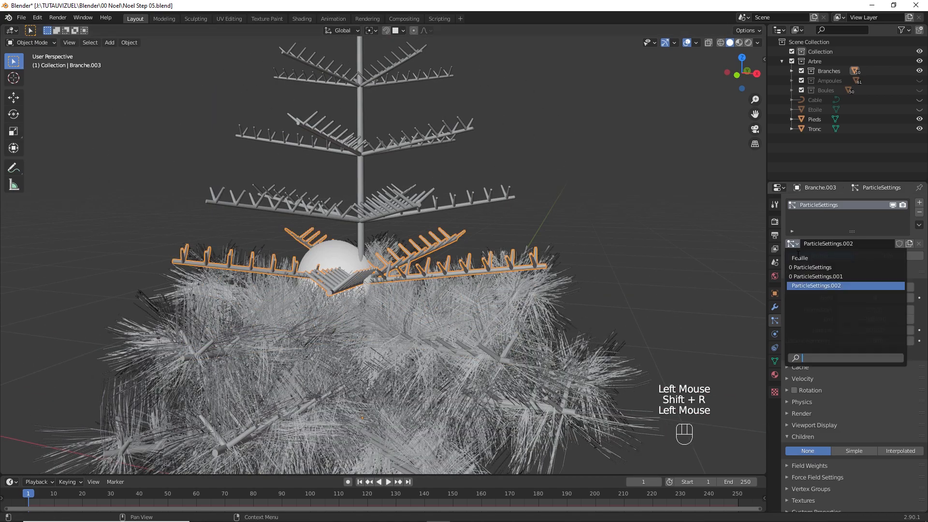
pyautogui.click(802, 257)
# - Add a particle system with the Feuille settings to the fifth branch tier from the ground
pyautogui.click(488, 201)
pyautogui.hotkey('shift', 'r')
pyautogui.click(793, 245)
pyautogui.click(802, 257)
# - Continue up the tree, adding a particle system with the Feuille settings to the next branch tier
pyautogui.keyDown('shift'); pyautogui.moveTo(470, 151); pyautogui.dragTo(484, 315, button='middle'); pyautogui.keyUp('shift')
pyautogui.click(484, 317)
pyautogui.hotkey('shift', 'r')
pyautogui.click(792, 244)
pyautogui.click(802, 257)
pyautogui.hotkey('shift', 'r')
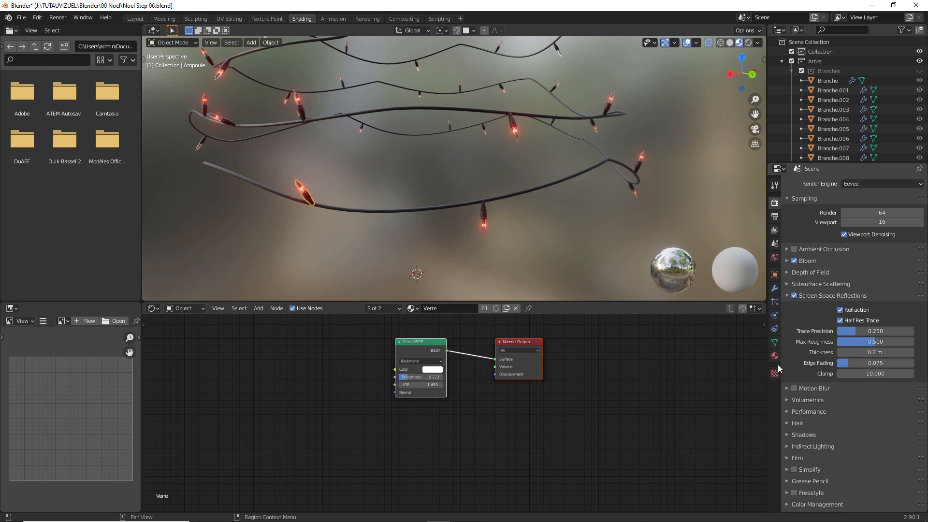
# - Rename the bulb's red emission material, Material.001, as Rouge
pyautogui.click(775, 357)
pyautogui.click(817, 206)
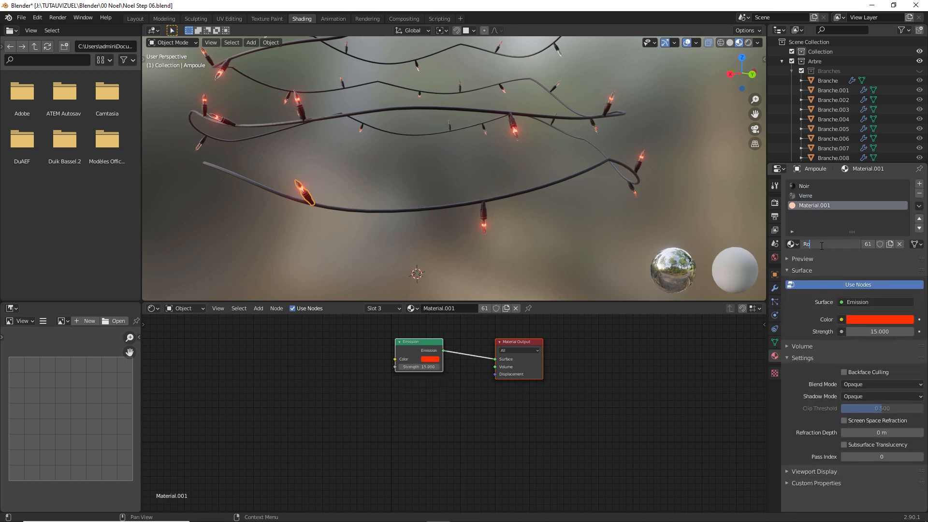
pyautogui.press('Return')
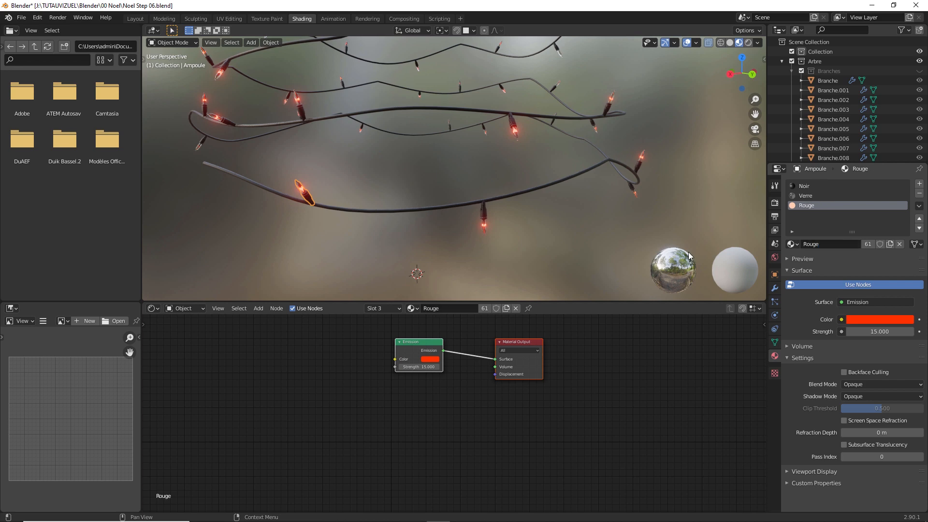
# - Duplicate the Rouge material on bulb Ampoule.001, name the copy Verte and set its emission colour to green, hue about 0.348
pyautogui.click(486, 217)
pyautogui.click(808, 206)
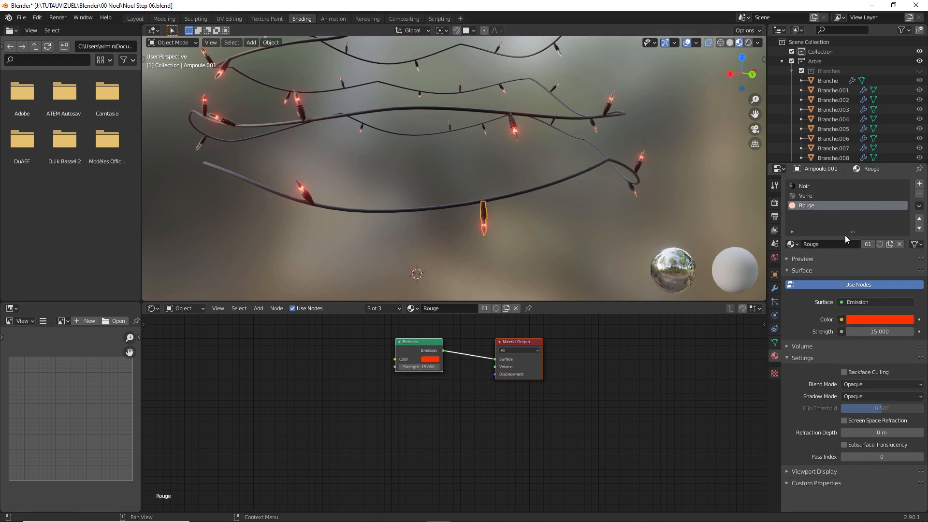
pyautogui.click(890, 244)
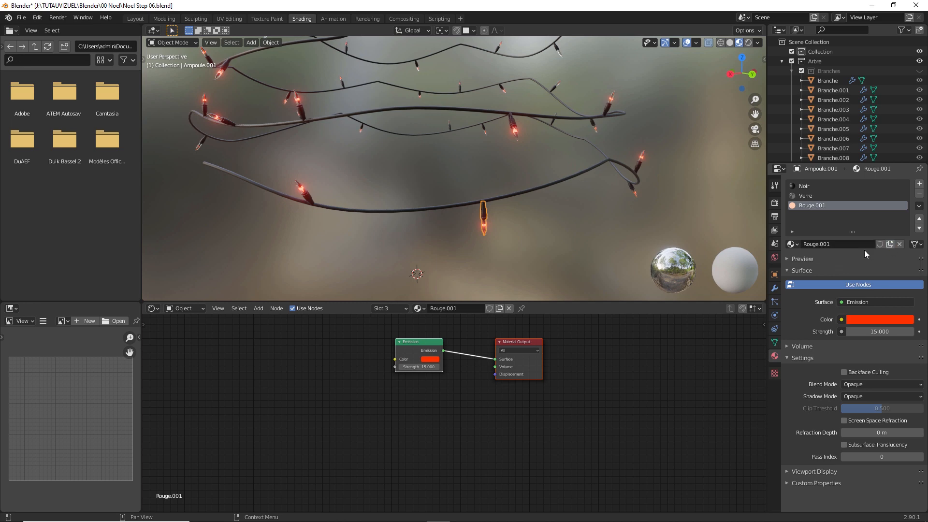
pyautogui.click(825, 245)
pyautogui.write('Verte')
pyautogui.press('Return')
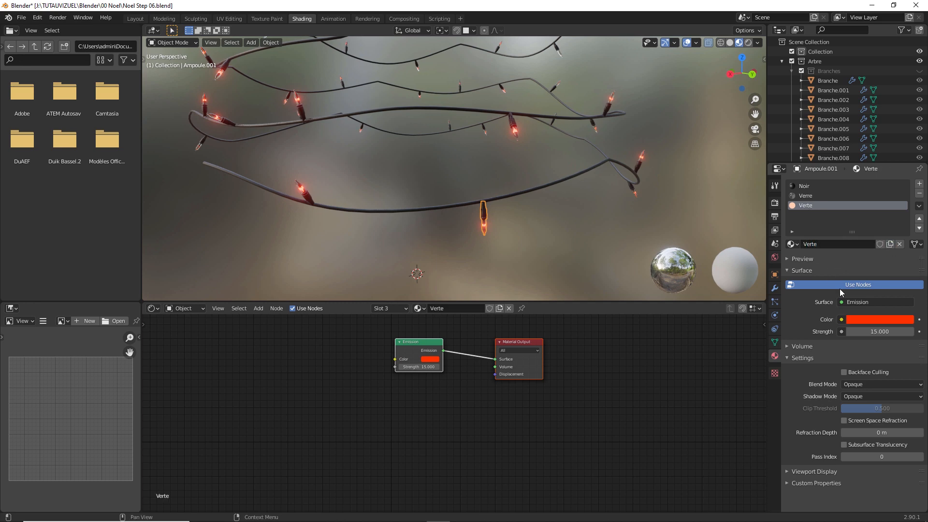
pyautogui.click(862, 319)
pyautogui.click(833, 194)
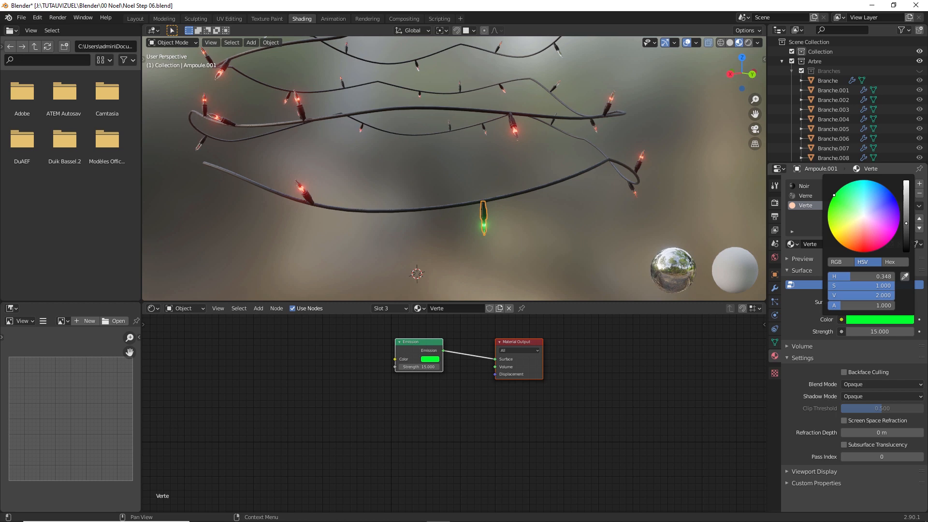
# - Select the red bulb Ampoule.002 on the lowest cable strand, the next one along from the green bulb
pyautogui.moveTo(602, 231); pyautogui.dragTo(629, 211, button='middle')
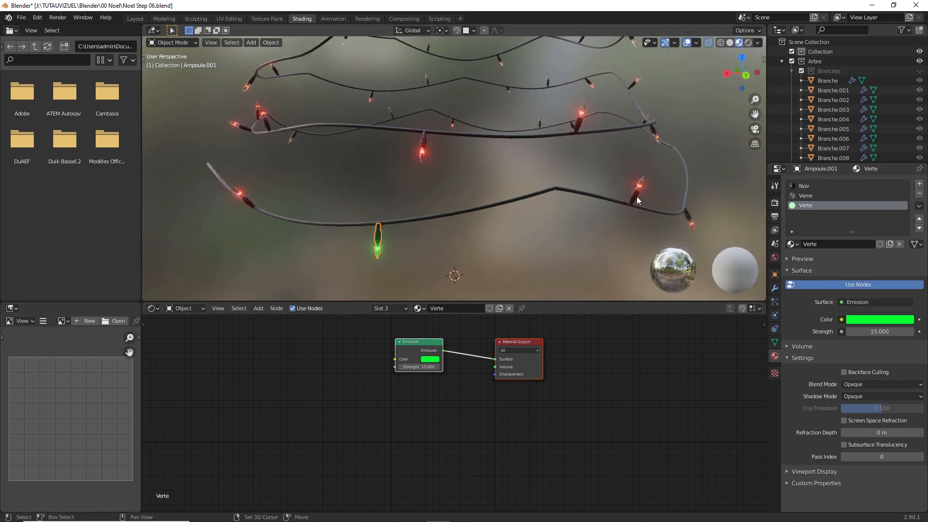
pyautogui.click(636, 196)
pyautogui.click(868, 244)
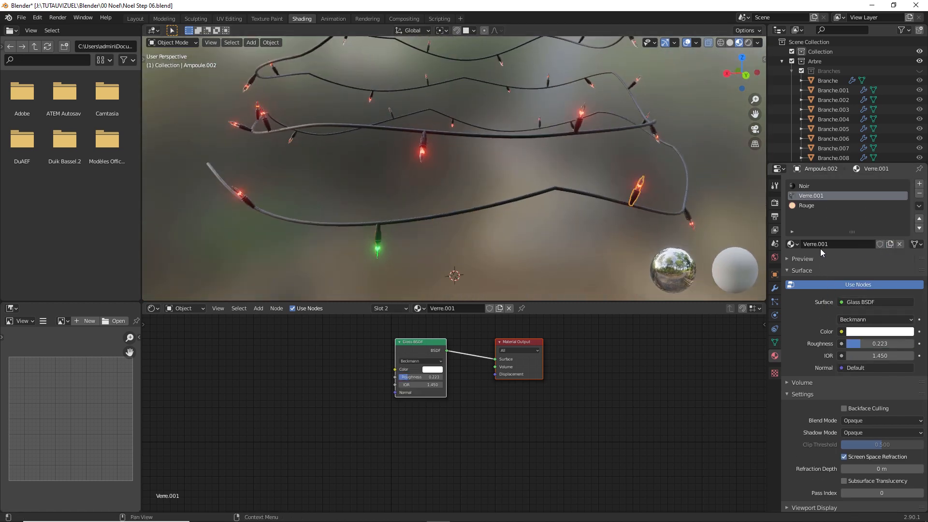
pyautogui.press('Return')
pyautogui.hotkey('ctrl', 'z')
pyautogui.hotkey('ctrl', 'z')
# - Duplicate the Rouge material on bulb Ampoule.002, name the copy Bleue and set its emission colour to blue
pyautogui.click(808, 206)
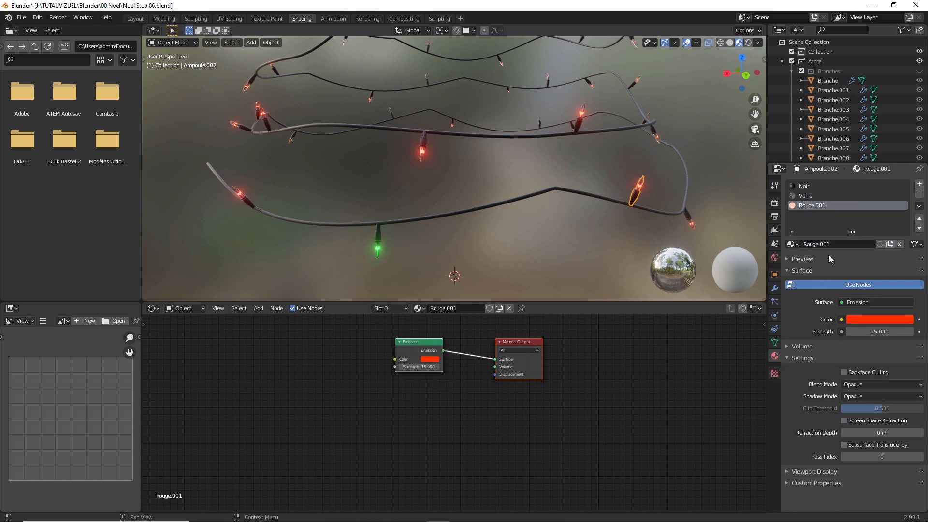
pyautogui.click(810, 244)
pyautogui.write('Bleue')
pyautogui.press('Return')
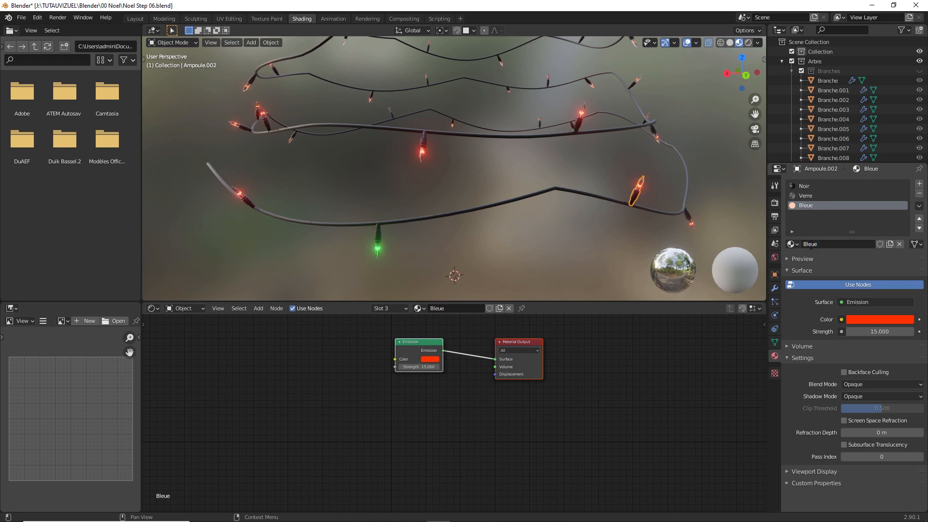
pyautogui.click(867, 319)
pyautogui.moveTo(865, 221); pyautogui.dragTo(891, 192)
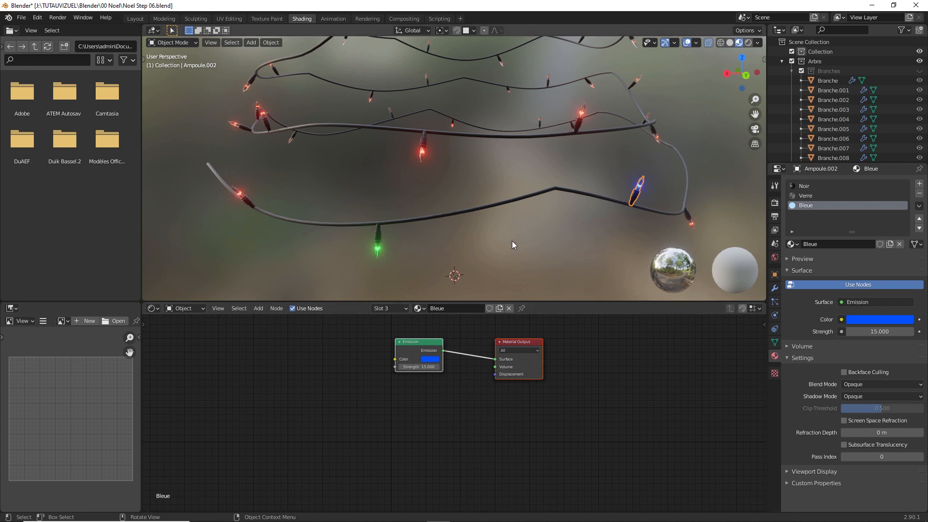
# - In the Layout workspace, select bulbs at intervals around the lower garland and link the green Verte material of Ampoule.001 to them
pyautogui.click(136, 18)
pyautogui.moveTo(353, 347); pyautogui.dragTo(503, 308, button='middle')
pyautogui.click(324, 362)
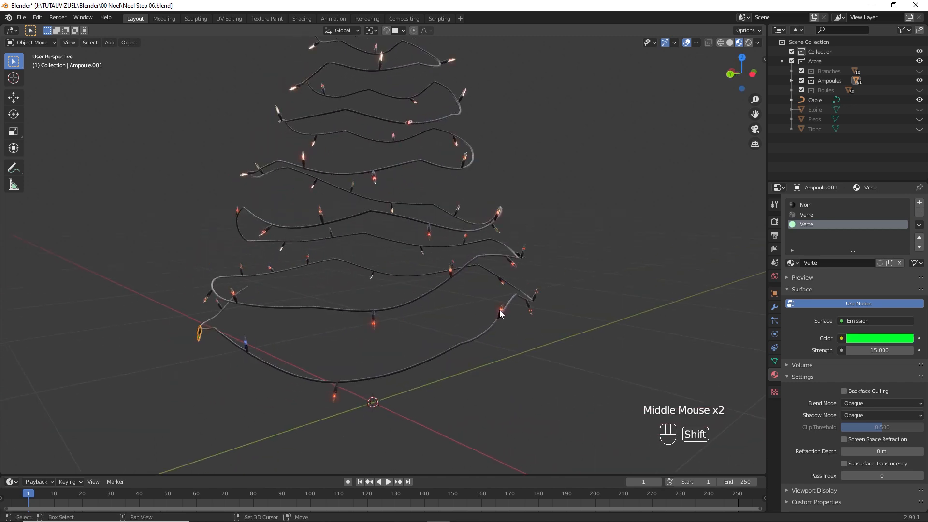
pyautogui.keyDown('shift'); pyautogui.click(500, 310); pyautogui.keyUp('shift')
pyautogui.moveTo(526, 341)
pyautogui.mouseDown(button='middle')
pyautogui.moveTo(442, 344)
pyautogui.moveTo(519, 338)
pyautogui.mouseUp(button='middle')
pyautogui.keyDown('shift'); pyautogui.click(534, 333); pyautogui.keyUp('shift')
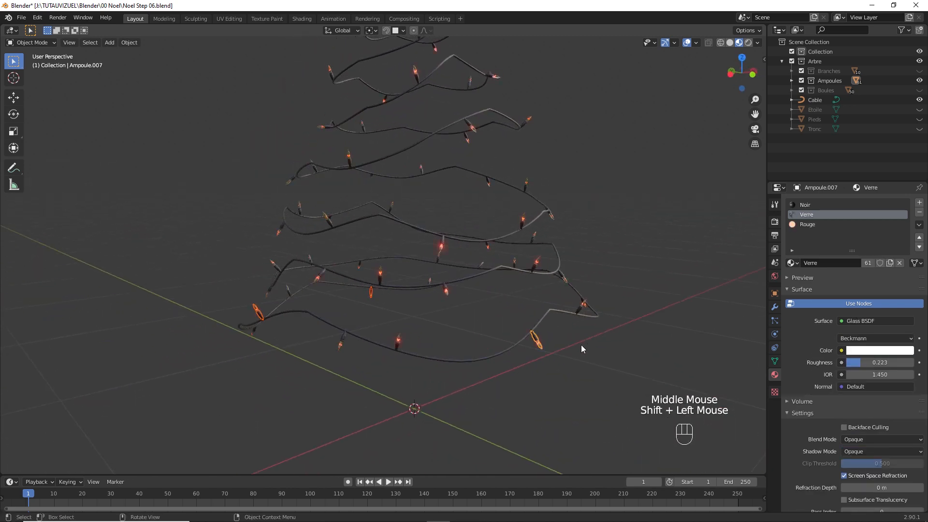
pyautogui.moveTo(581, 344); pyautogui.dragTo(458, 343, button='middle')
pyautogui.keyDown('shift'); pyautogui.click(529, 314); pyautogui.keyUp('shift')
pyautogui.moveTo(553, 357); pyautogui.dragTo(491, 358, button='middle')
pyautogui.keyDown('shift'); pyautogui.click(518, 339); pyautogui.keyUp('shift')
pyautogui.keyDown('shift'); pyautogui.click(521, 408); pyautogui.keyUp('shift')
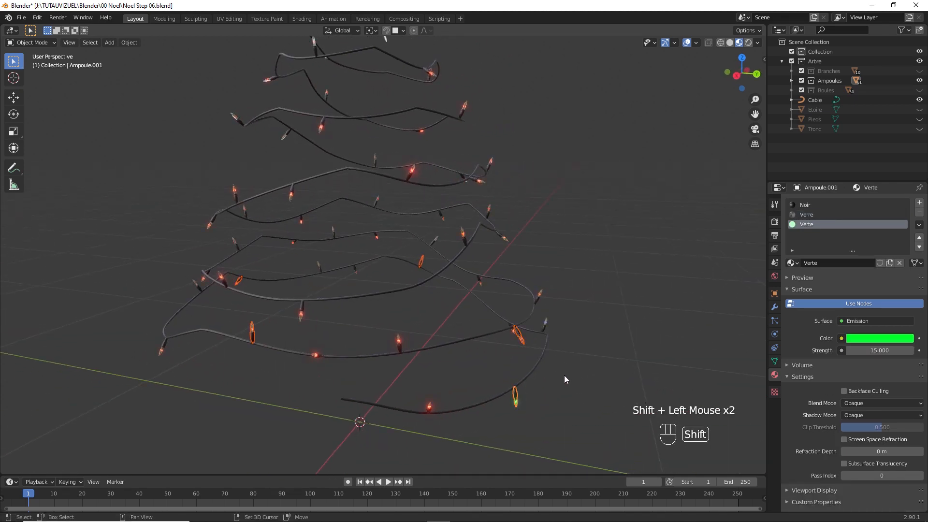
pyautogui.hotkey('ctrl', 'l')
pyautogui.click(564, 375)
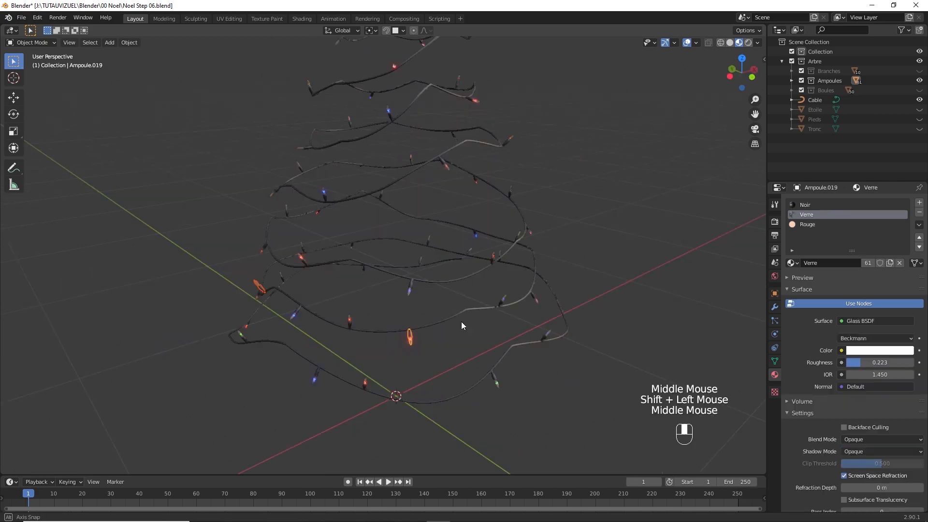
# - Select more red bulbs at intervals on the way up the garland and share the Verte material with them
pyautogui.moveTo(406, 309); pyautogui.dragTo(434, 300, button='middle')
pyautogui.moveTo(282, 282); pyautogui.dragTo(430, 269, button='middle')
pyautogui.keyDown('shift'); pyautogui.click(491, 280); pyautogui.keyUp('shift')
pyautogui.moveTo(489, 276); pyautogui.dragTo(405, 277, button='middle')
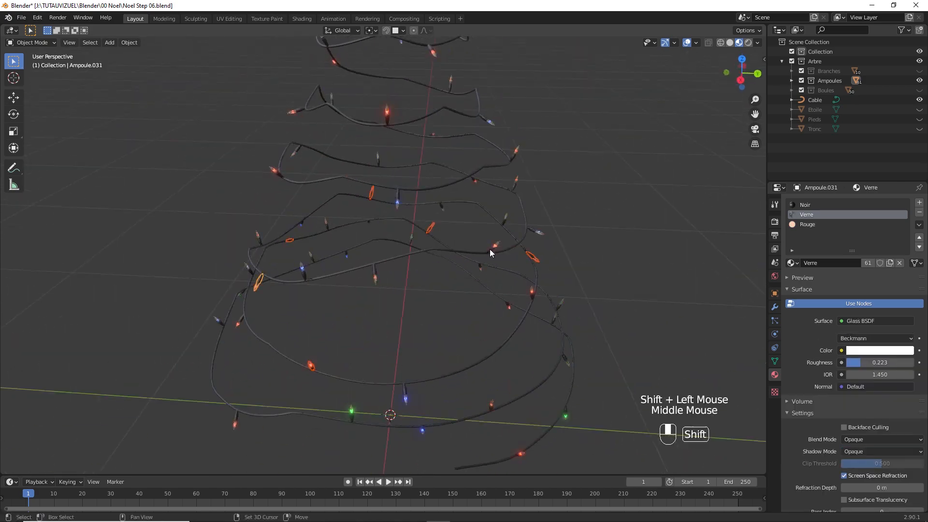
pyautogui.keyDown('shift'); pyautogui.click(489, 249); pyautogui.keyUp('shift')
pyautogui.keyDown('shift'); pyautogui.click(473, 241); pyautogui.keyUp('shift')
pyautogui.moveTo(489, 249); pyautogui.dragTo(325, 228, button='middle')
pyautogui.keyDown('shift'); pyautogui.click(516, 163); pyautogui.keyUp('shift')
pyautogui.moveTo(549, 132); pyautogui.dragTo(351, 142, button='middle')
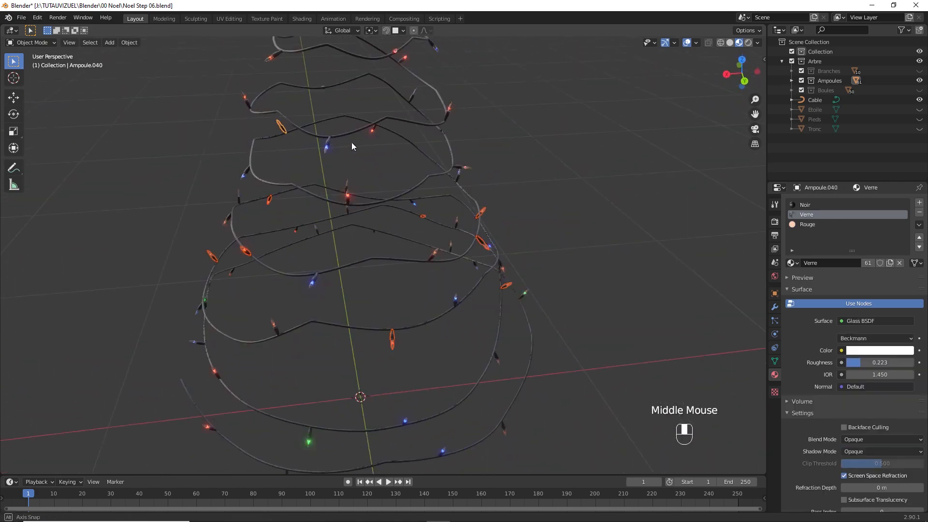
pyautogui.keyDown('shift'); pyautogui.click(454, 127); pyautogui.keyUp('shift')
pyautogui.moveTo(522, 119); pyautogui.dragTo(443, 145, button='middle')
pyautogui.moveTo(483, 145); pyautogui.dragTo(422, 142, button='middle')
pyautogui.keyDown('shift'); pyautogui.click(461, 143); pyautogui.keyUp('shift')
pyautogui.moveTo(508, 135); pyautogui.dragTo(387, 138, button='middle')
pyautogui.moveTo(546, 139); pyautogui.dragTo(471, 139, button='middle')
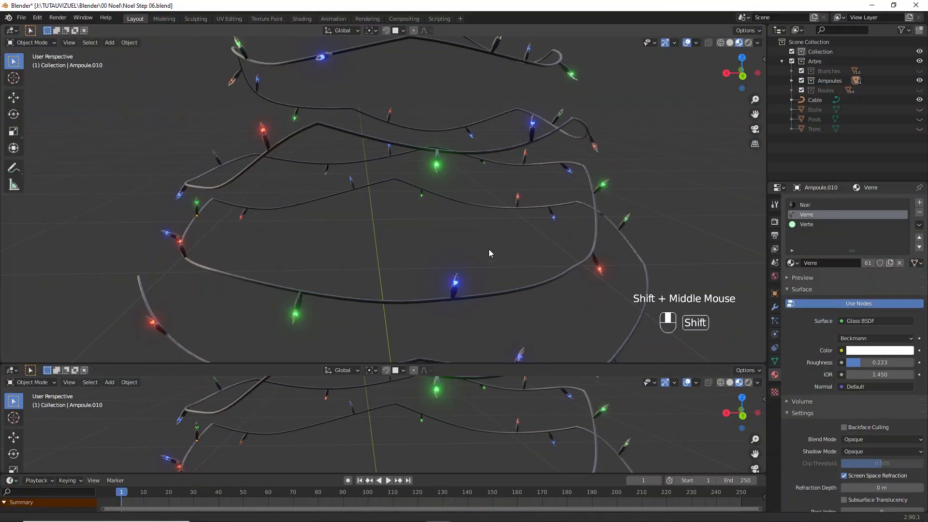
# - Turn the second, lower viewport area into a Graph Editor and make it taller
pyautogui.keyDown('shift'); pyautogui.moveTo(489, 255); pyautogui.dragTo(436, 229, button='middle'); pyautogui.keyUp('shift')
pyautogui.click(12, 371)
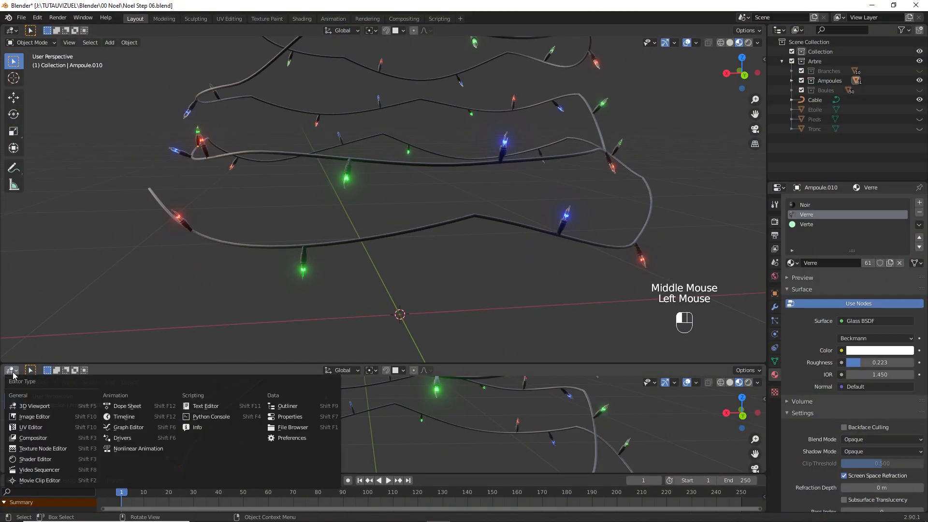
pyautogui.click(127, 417)
pyautogui.moveTo(215, 364); pyautogui.dragTo(217, 334)
# - Select the red bulb Ampoule on the lowest strand and keyframe its Rouge emission strength of 15 on frames 1 and 60
pyautogui.keyDown('shift'); pyautogui.moveTo(329, 290); pyautogui.dragTo(408, 260, button='middle'); pyautogui.keyUp('shift')
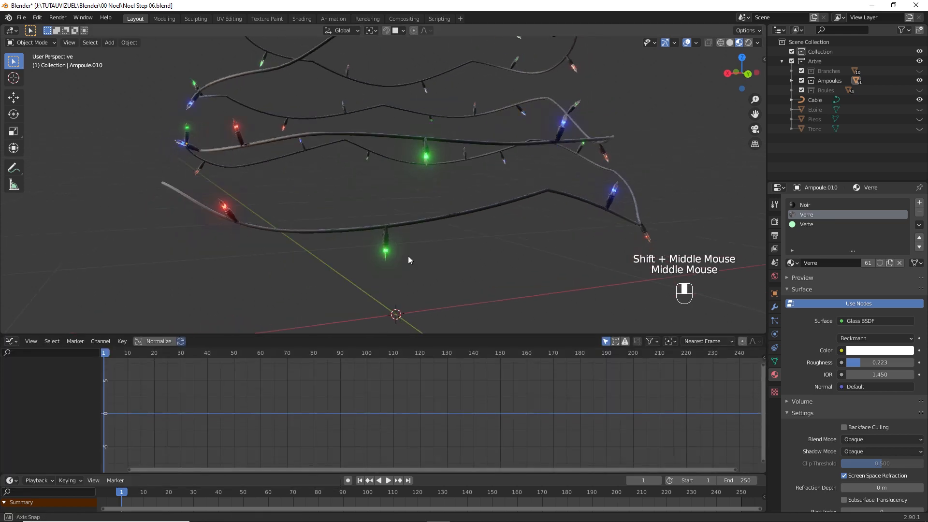
pyautogui.click(227, 213)
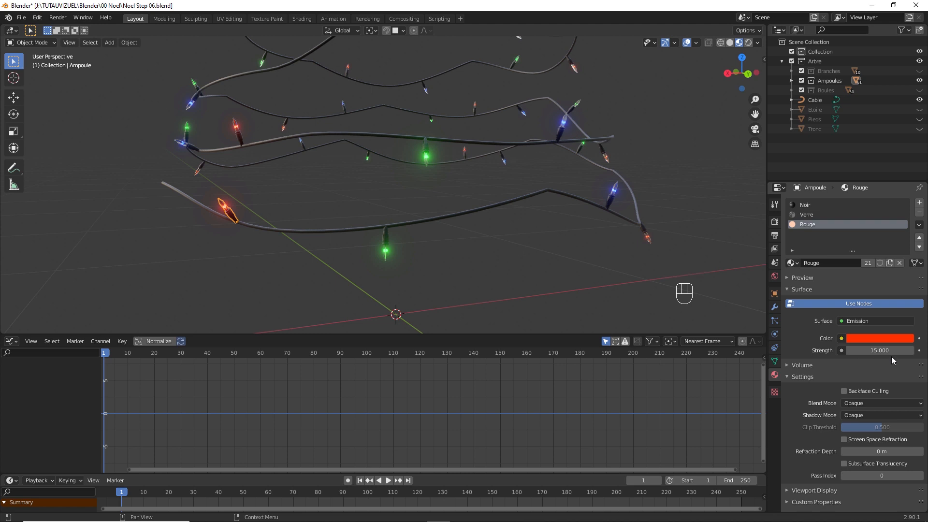
pyautogui.click(919, 350)
pyautogui.moveTo(123, 493); pyautogui.dragTo(197, 497)
pyautogui.click(919, 350)
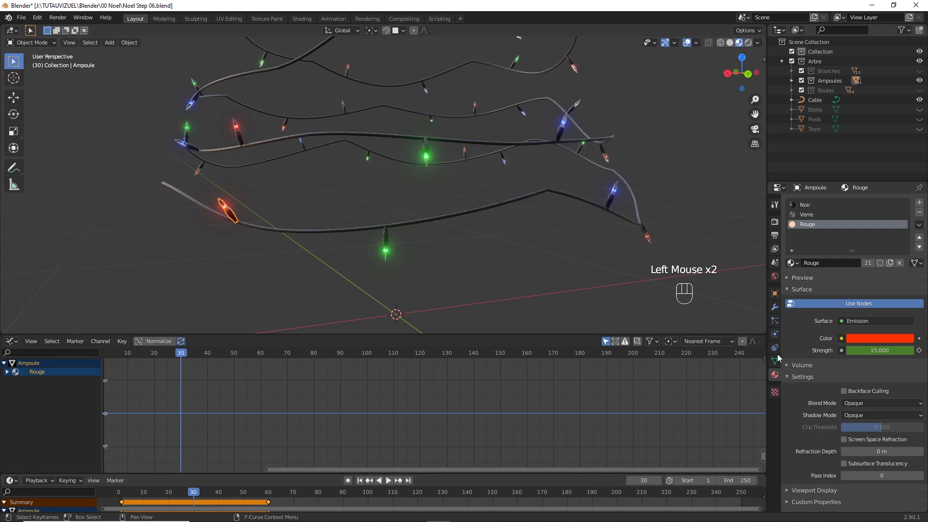
# - Keyframe the Rouge emission strength at 0 on frame 30 and give the curve's keyframes constant interpolation
pyautogui.click(868, 351)
pyautogui.press('Return')
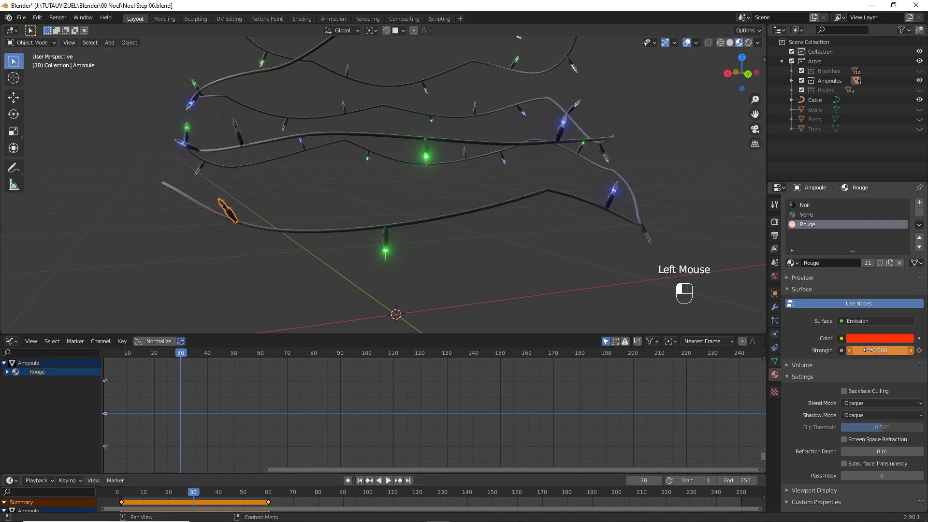
pyautogui.click(919, 351)
pyautogui.press('KP_Decimal')
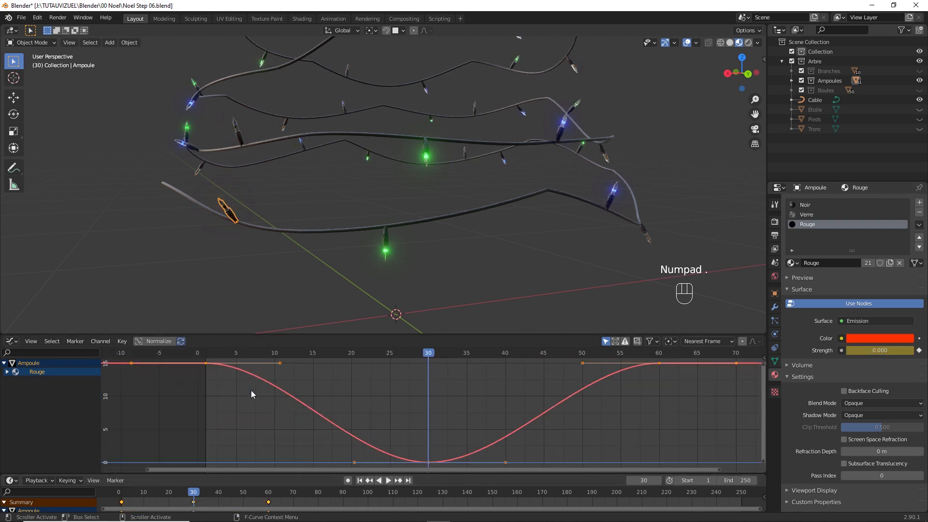
pyautogui.keyDown('ctrl'); pyautogui.moveTo(480, 384); pyautogui.dragTo(295, 406, button='middle'); pyautogui.keyUp('ctrl')
pyautogui.press('t')
pyautogui.click(176, 373)
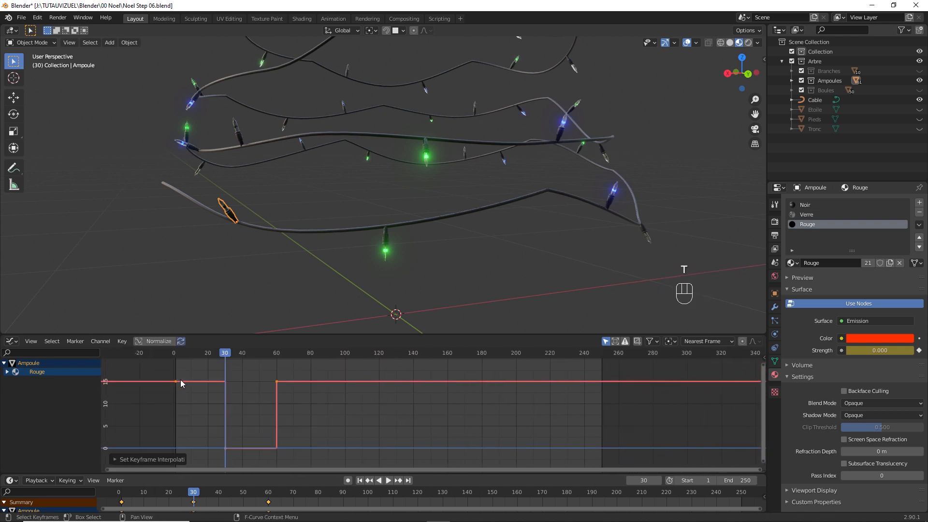
# - Add a Cycles modifier to the Rouge material's emission strength curve
pyautogui.click(6, 373)
pyautogui.click(11, 380)
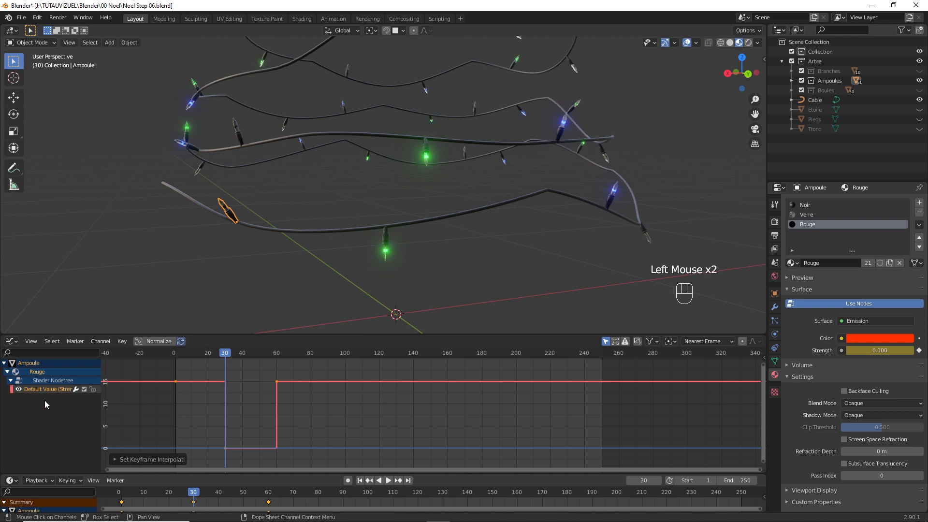
pyautogui.click(63, 389)
pyautogui.press('n')
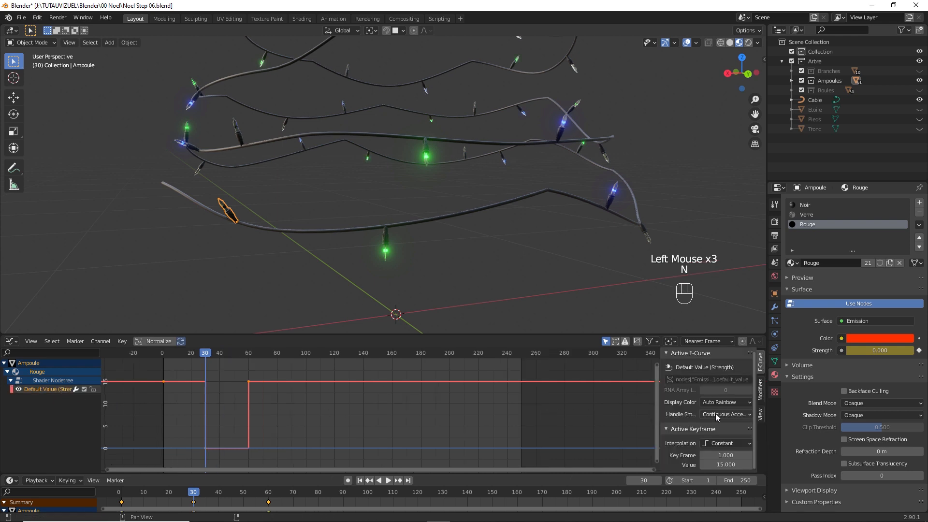
pyautogui.click(761, 389)
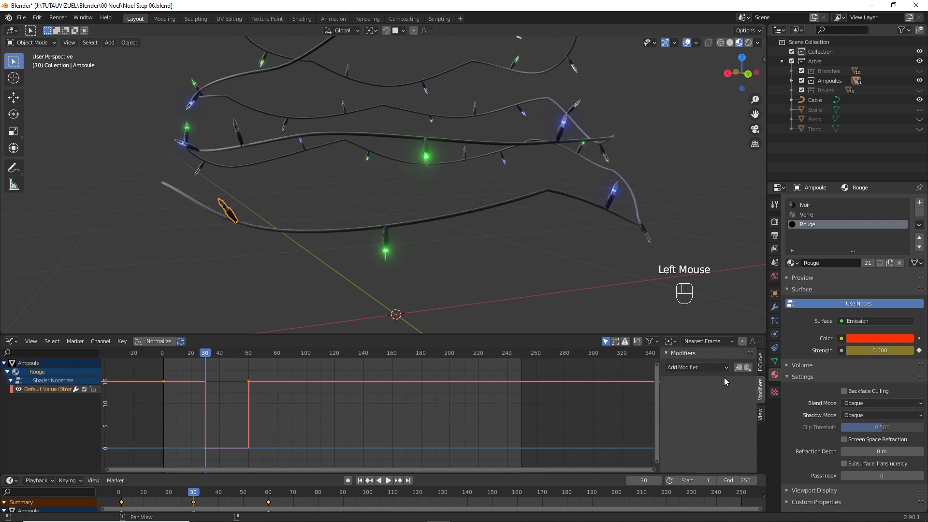
pyautogui.click(714, 368)
pyautogui.click(704, 409)
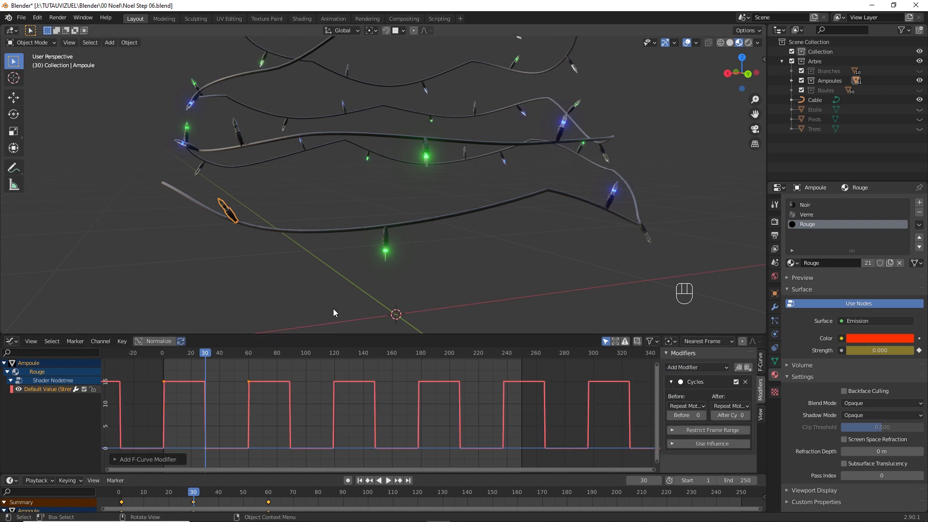
# - Play the animation from frame 1 to check how the red bulbs blink, then return to the first frame
pyautogui.hotkey('shift', 'Left')
pyautogui.press('space')
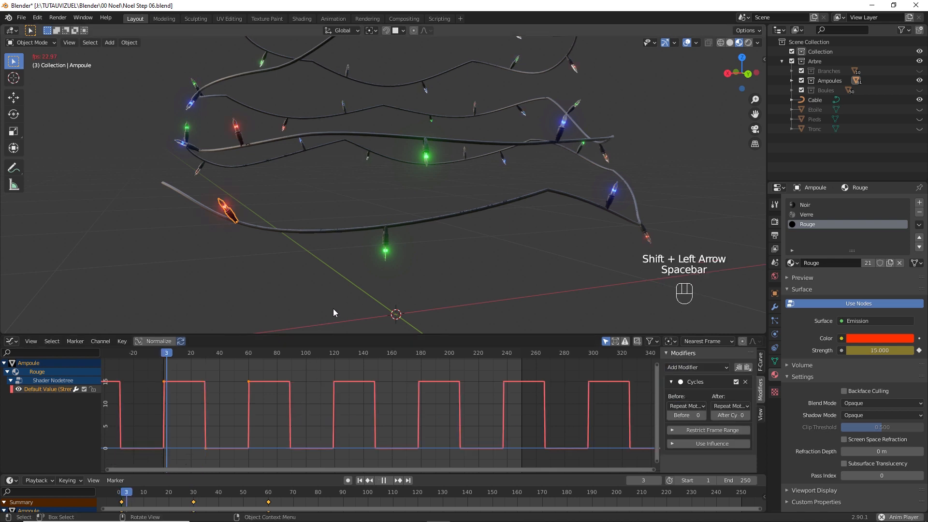
pyautogui.click(329, 276)
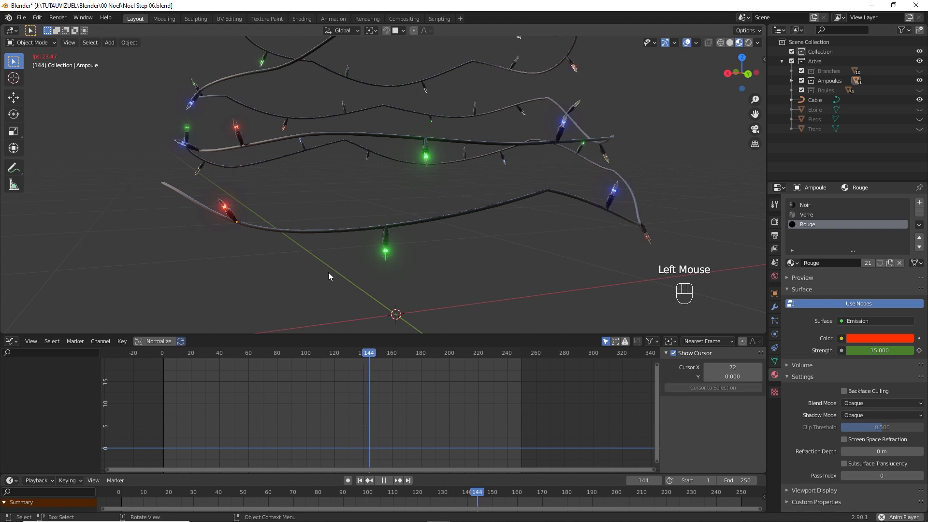
pyautogui.press('space')
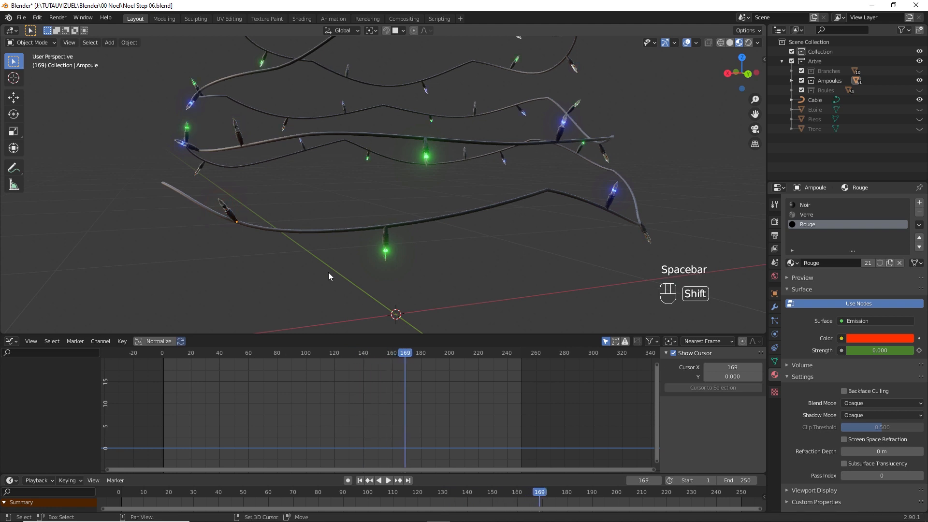
pyautogui.hotkey('shift', 'Left')
# - Select the green bulb Ampoule.001 and keyframe its Verte emission strength of 15 on frames 20 and 80
pyautogui.click(384, 243)
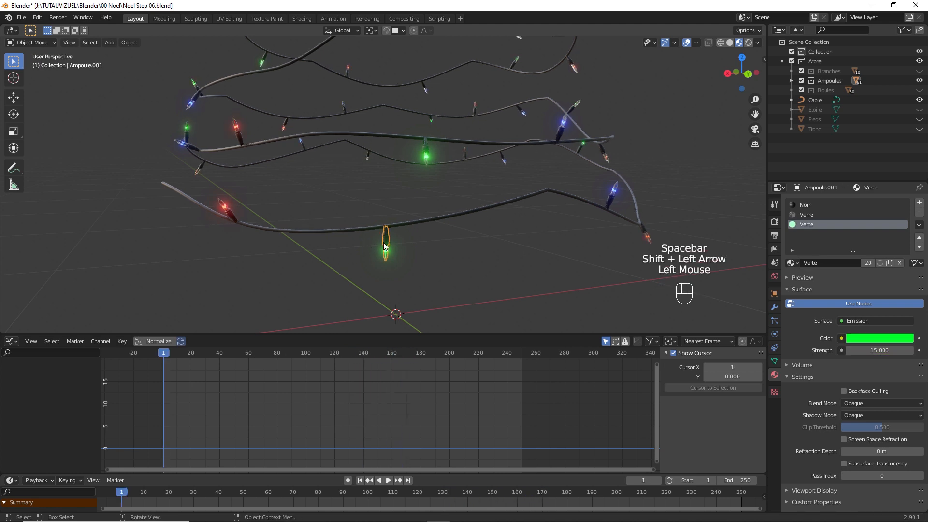
pyautogui.click(169, 492)
pyautogui.click(919, 350)
pyautogui.click(320, 492)
pyautogui.moveTo(320, 492); pyautogui.dragTo(318, 492)
pyautogui.click(919, 350)
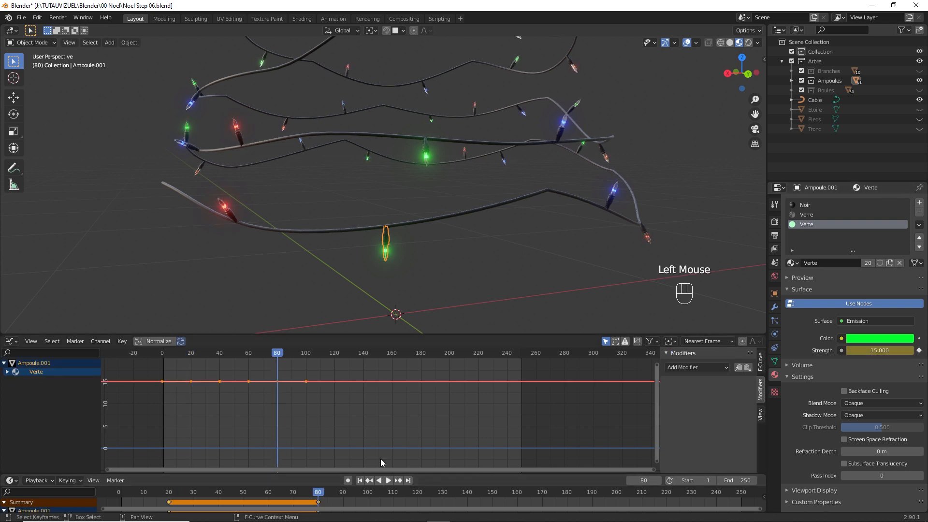
# - Set the Verte emission strength to 0 on frame 50 and keyframe it
pyautogui.click(243, 492)
pyautogui.click(880, 351)
pyautogui.write('0')
pyautogui.press('Return')
pyautogui.press('i')
# - Give the Verte strength curve constant interpolation and add a Cycles modifier to it
pyautogui.press('t')
pyautogui.click(293, 420)
pyautogui.click(697, 368)
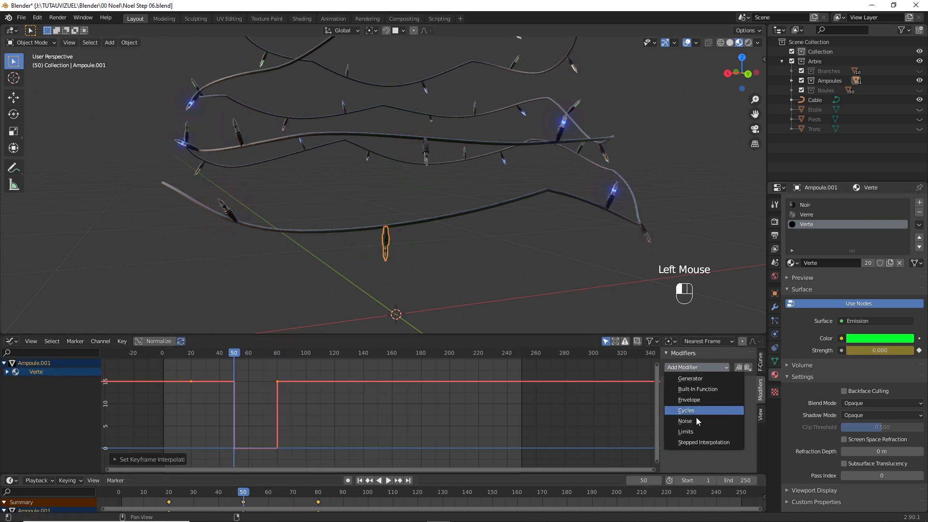
pyautogui.click(696, 411)
# - Select the blue bulb Ampoule.002 and keyframe its Bleue emission strength of 15 on frames 40 and 100
pyautogui.click(612, 197)
pyautogui.click(218, 492)
pyautogui.click(919, 351)
pyautogui.moveTo(393, 493); pyautogui.dragTo(368, 494)
pyautogui.click(919, 351)
# - Keyframe the Bleue emission strength at 0 on frame 70 and give its keyframes constant interpolation
pyautogui.click(293, 493)
pyautogui.moveTo(882, 350); pyautogui.dragTo(853, 350)
pyautogui.press('i')
pyautogui.press('t')
pyautogui.click(342, 400)
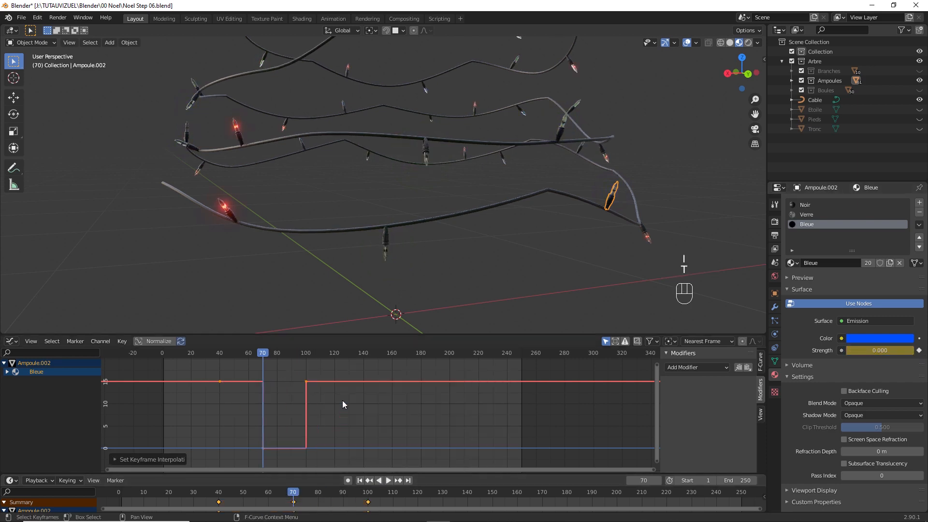
# - Add a Cycles modifier to the Bleue material's emission strength curve
pyautogui.click(7, 372)
pyautogui.click(10, 380)
pyautogui.click(47, 389)
pyautogui.click(698, 368)
pyautogui.click(696, 411)
# - Play the animation from frame 1 in a full-screen viewport to check the blinking of the whole garland
pyautogui.hotkey('shift', 'Left')
pyautogui.hotkey('ctrl', 'alt', 'space')
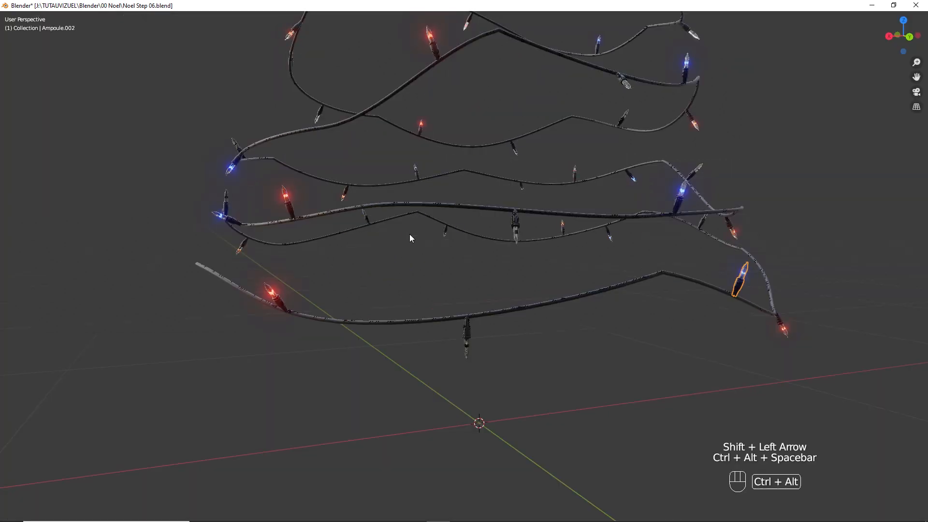
pyautogui.keyDown('shift'); pyautogui.moveTo(410, 233); pyautogui.dragTo(448, 292, button='middle'); pyautogui.keyUp('shift')
pyautogui.press('space')
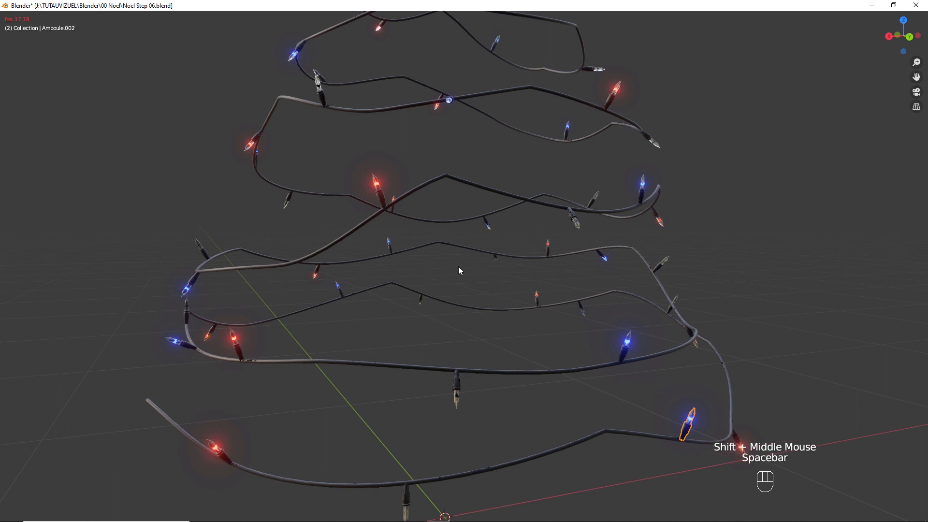
pyautogui.click(735, 254)
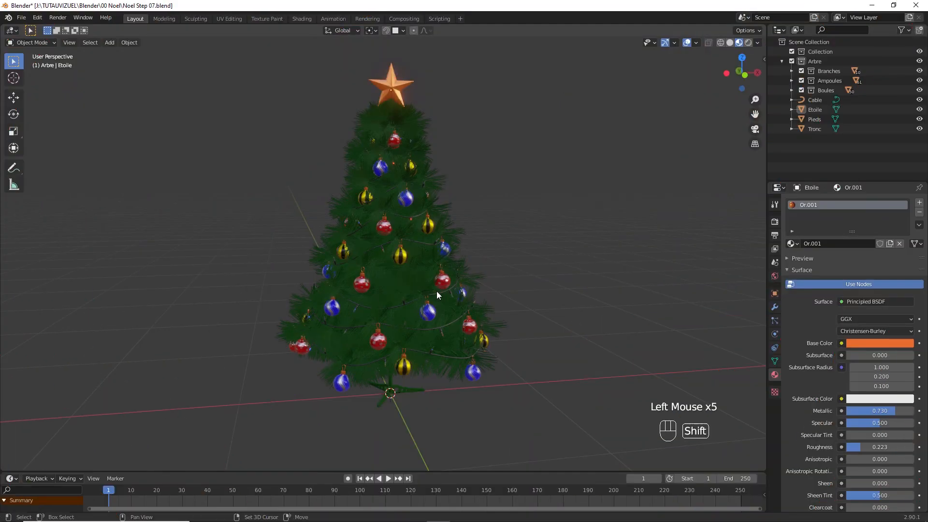
# - Add a camera and align it to the current view, with the whole tree inside the frame
pyautogui.keyDown('shift'); pyautogui.moveTo(437, 295); pyautogui.dragTo(414, 375, button='middle'); pyautogui.keyUp('shift')
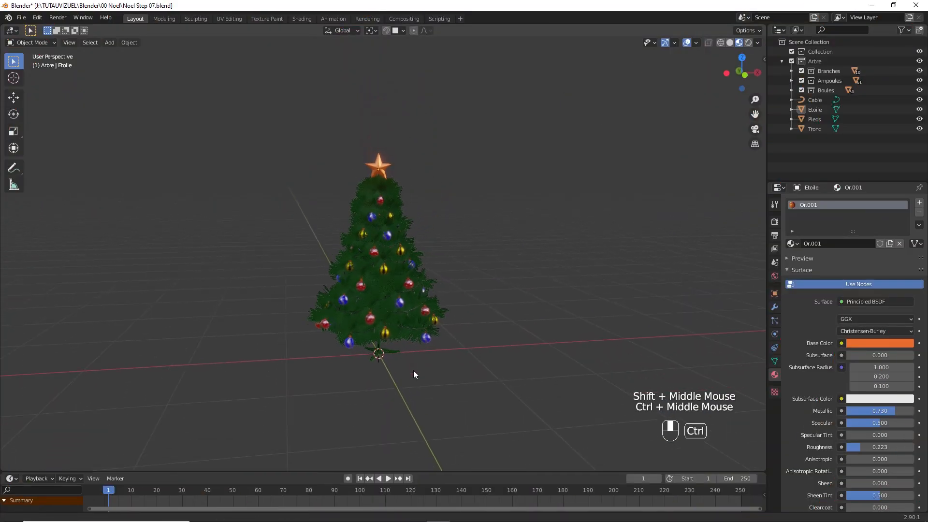
pyautogui.hotkey('shift', 'a')
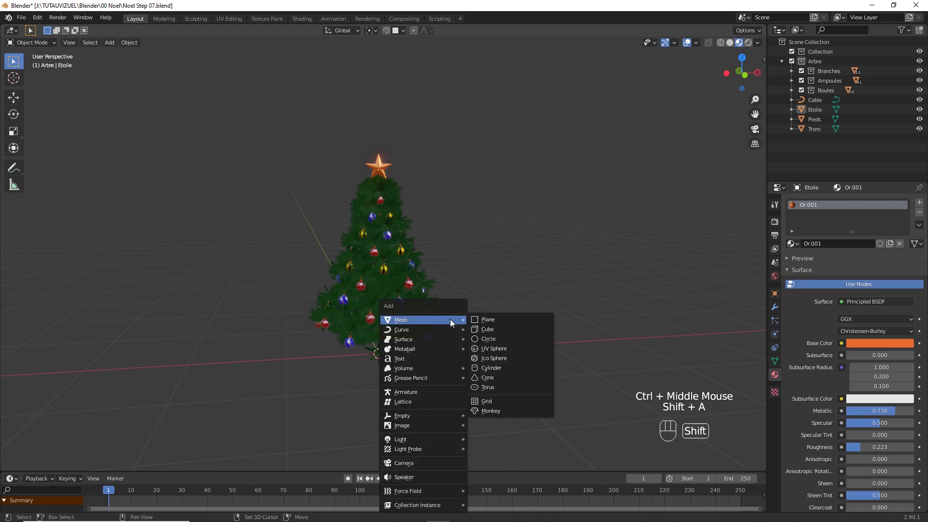
pyautogui.click(419, 461)
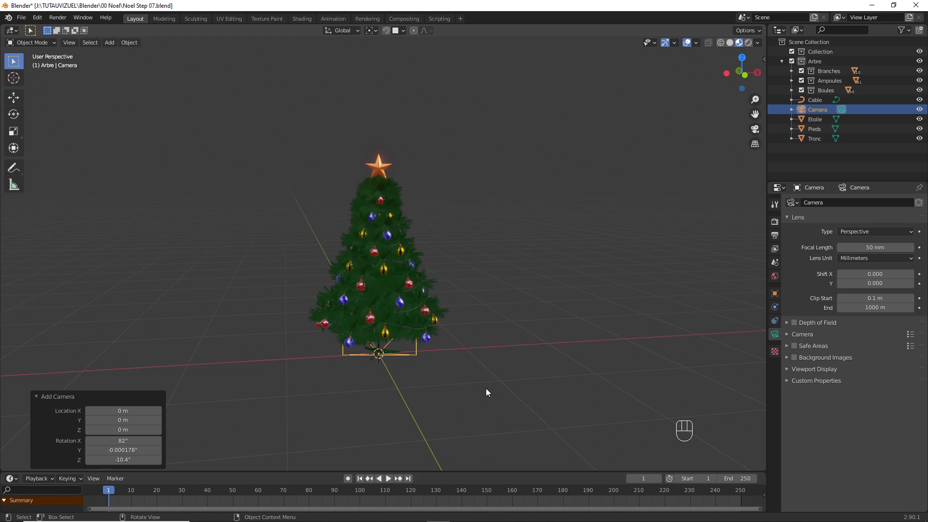
pyautogui.press('ctrl+alt+KP_0')
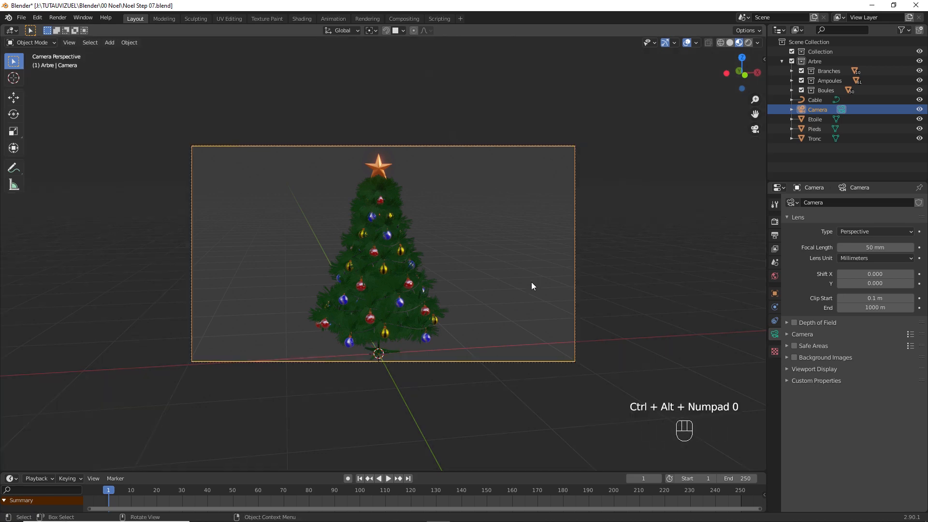
# - Lock the camera to the view, pull it back slightly for a looser framing of the tree, and unlock it
pyautogui.press('n')
pyautogui.click(702, 173)
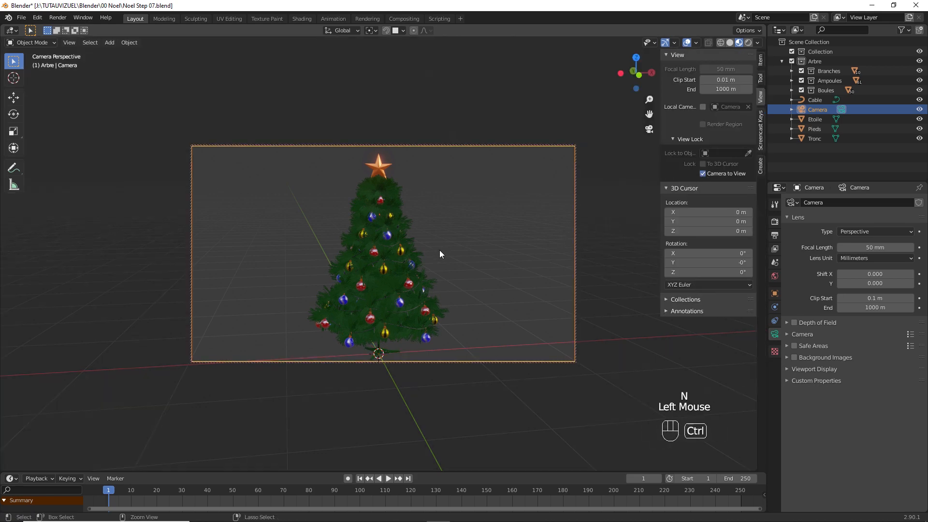
pyautogui.keyDown('ctrl'); pyautogui.moveTo(440, 252); pyautogui.dragTo(437, 261, button='middle'); pyautogui.keyUp('ctrl')
pyautogui.click(703, 173)
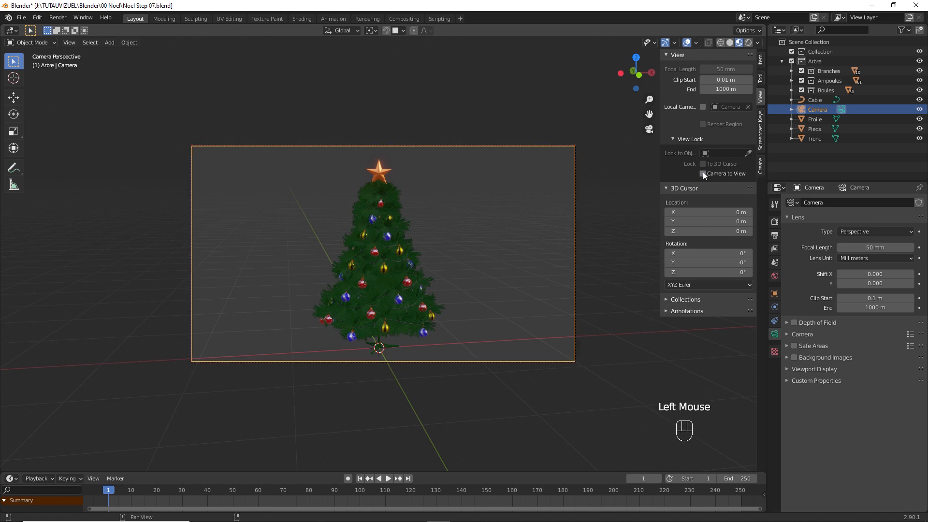
pyautogui.press('n')
# - Add a sun light and place it in front of the tree, offset about 1.31 m in X, -1.87 m in Y and 2.34 m in Z
pyautogui.moveTo(475, 274); pyautogui.dragTo(484, 279, button='middle')
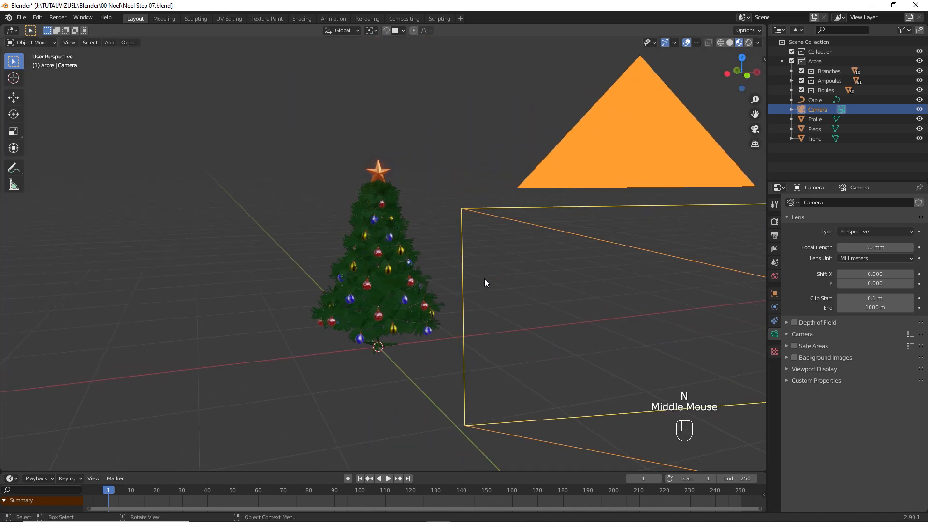
pyautogui.hotkey('shift', 'a')
pyautogui.moveTo(482, 254)
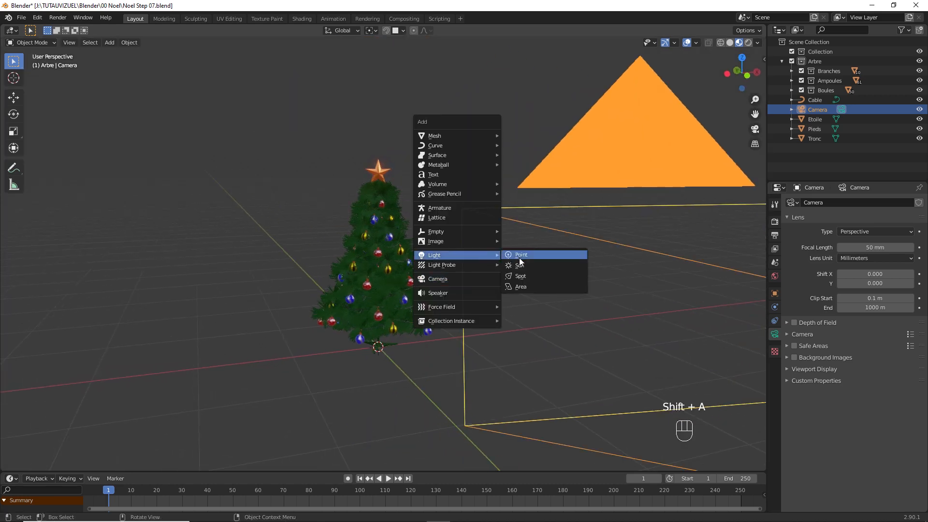
pyautogui.click(521, 264)
pyautogui.moveTo(509, 275); pyautogui.dragTo(493, 284, button='middle')
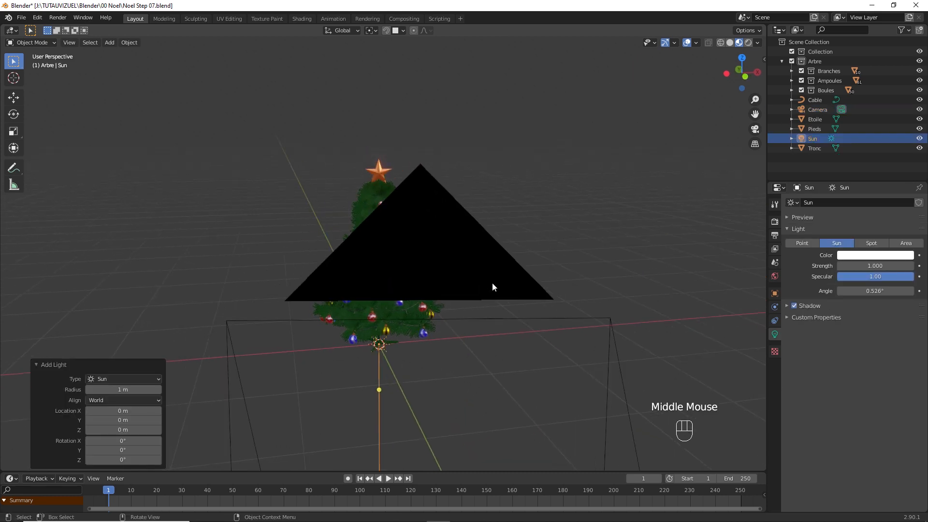
pyautogui.press('g')
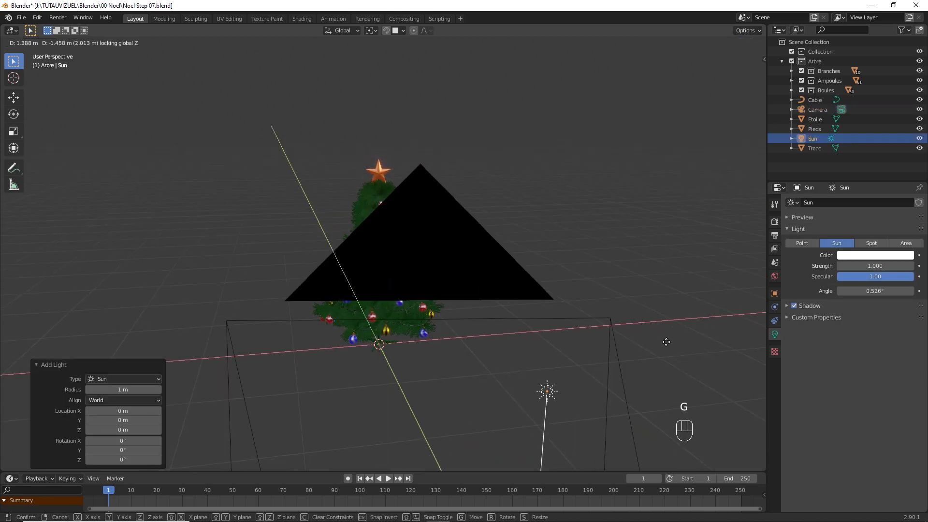
pyautogui.click(675, 356)
pyautogui.moveTo(639, 313); pyautogui.dragTo(628, 300, button='middle')
pyautogui.press('g')
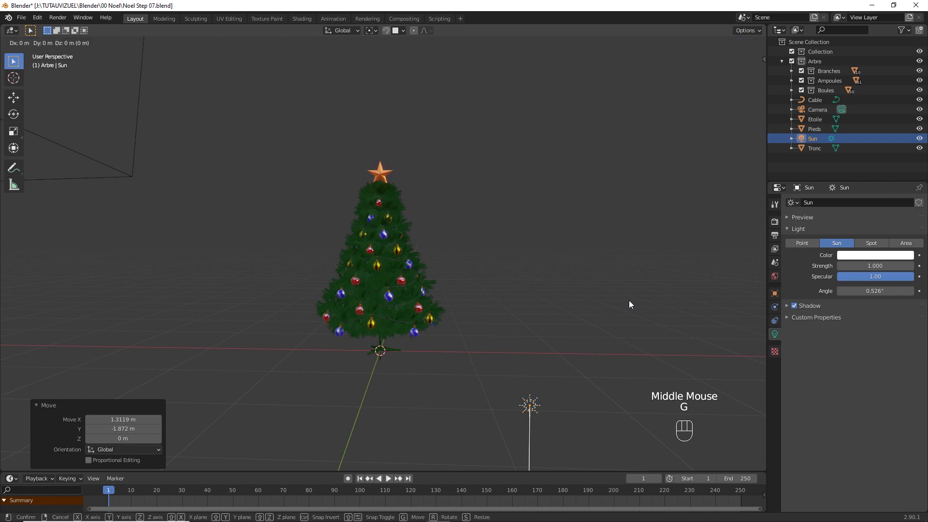
pyautogui.middleClick(628, 300)
pyautogui.click(632, 429)
# - Aim the sun light at the middle of the tree and set its strength to 3
pyautogui.moveTo(546, 307); pyautogui.dragTo(494, 296, button='middle')
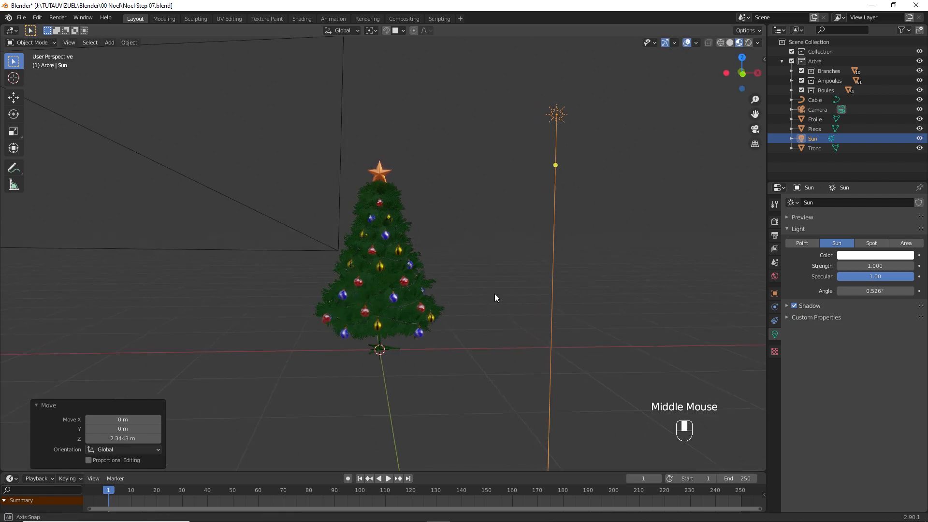
pyautogui.moveTo(556, 165); pyautogui.dragTo(521, 146)
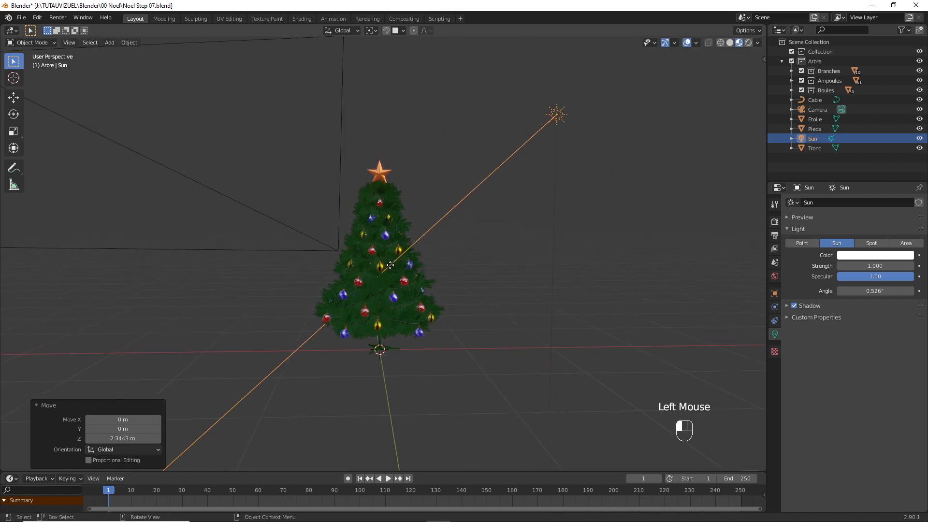
pyautogui.click(866, 267)
pyautogui.write('3')
pyautogui.press('Return')
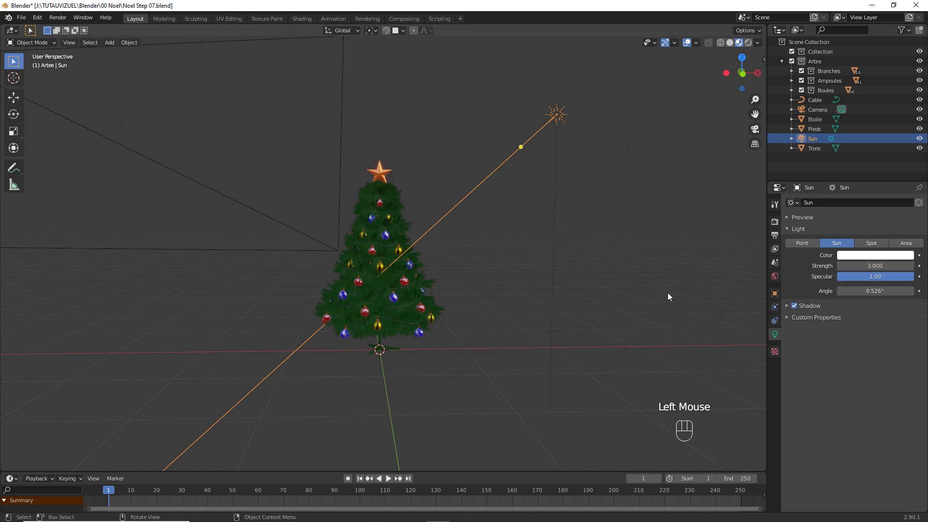
# - Duplicate the sun light in top view, place the copy behind the tree on the opposite side, and aim it at the tree
pyautogui.press('KP_7')
pyautogui.keyDown('shift'); pyautogui.moveTo(511, 276); pyautogui.dragTo(506, 259, button='middle'); pyautogui.keyUp('shift')
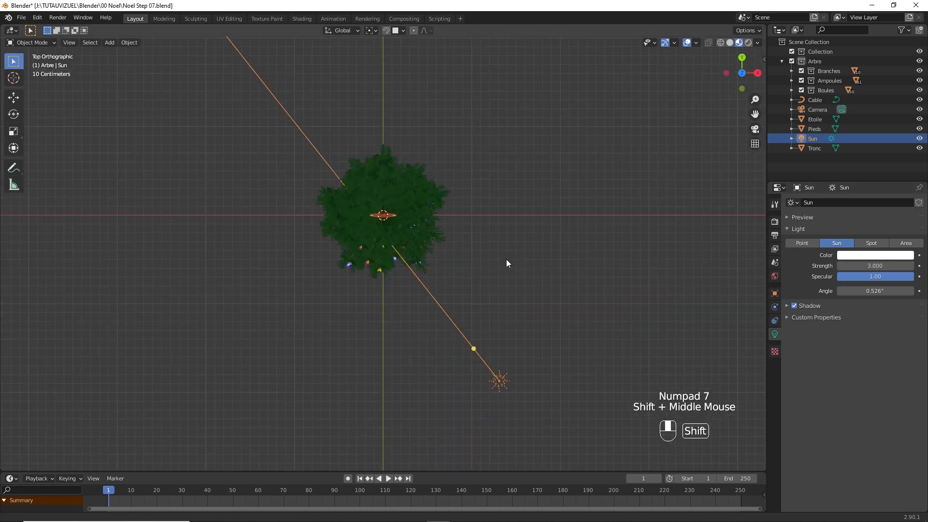
pyautogui.hotkey('shift', 'd')
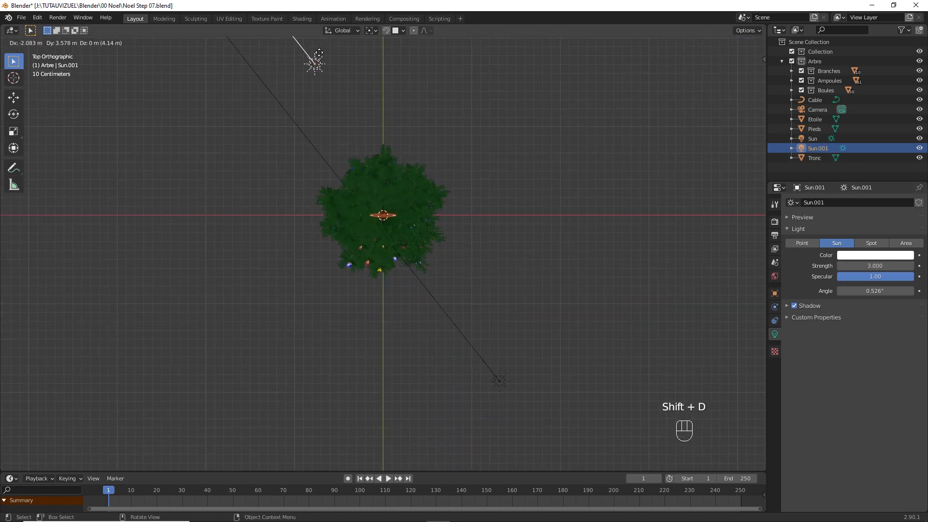
pyautogui.click(315, 416)
pyautogui.keyDown('shift'); pyautogui.moveTo(413, 191); pyautogui.dragTo(450, 265, button='middle'); pyautogui.keyUp('shift')
pyautogui.moveTo(326, 106); pyautogui.dragTo(410, 266)
# - Set the rear sun light's strength to 1 and turn off its shadow
pyautogui.click(875, 266)
pyautogui.write('1')
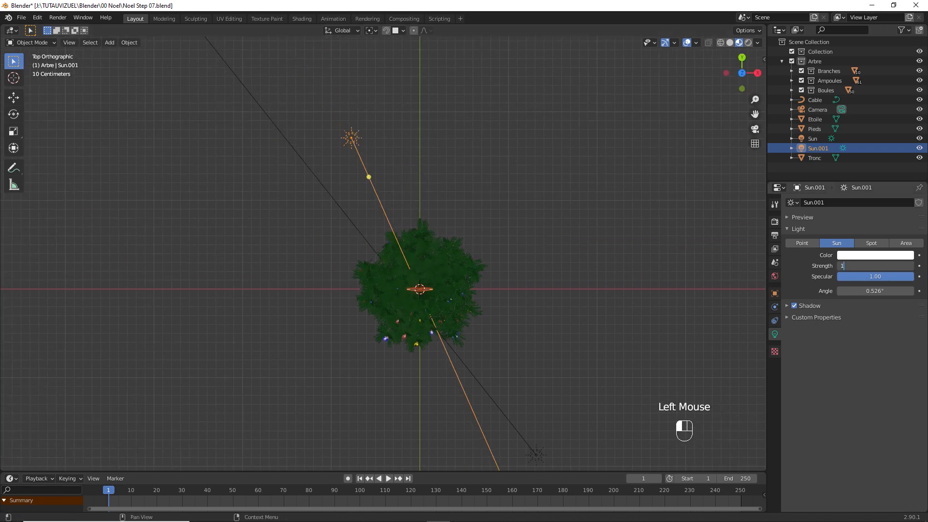
pyautogui.press('Return')
pyautogui.click(794, 306)
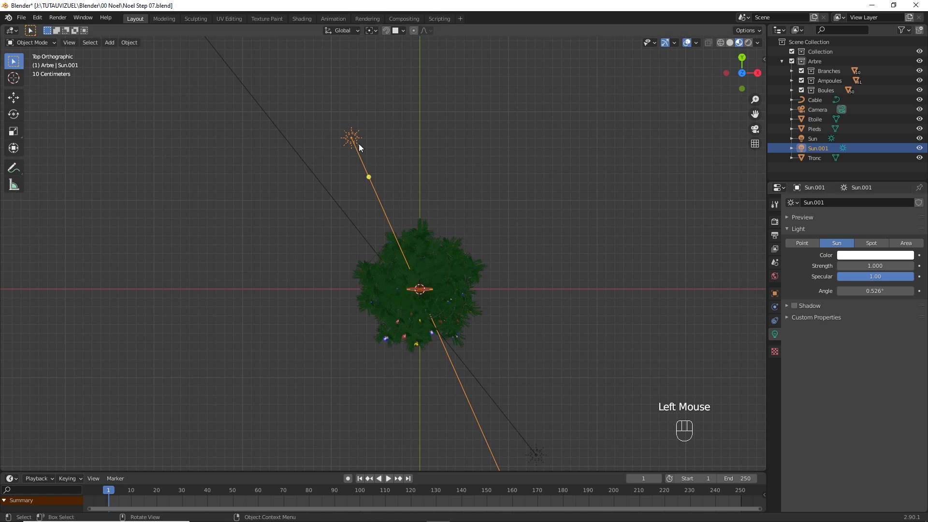
# - Duplicate the rear sun light to the front-left of the tree and aim the copy at the tree
pyautogui.hotkey('shift', 'd')
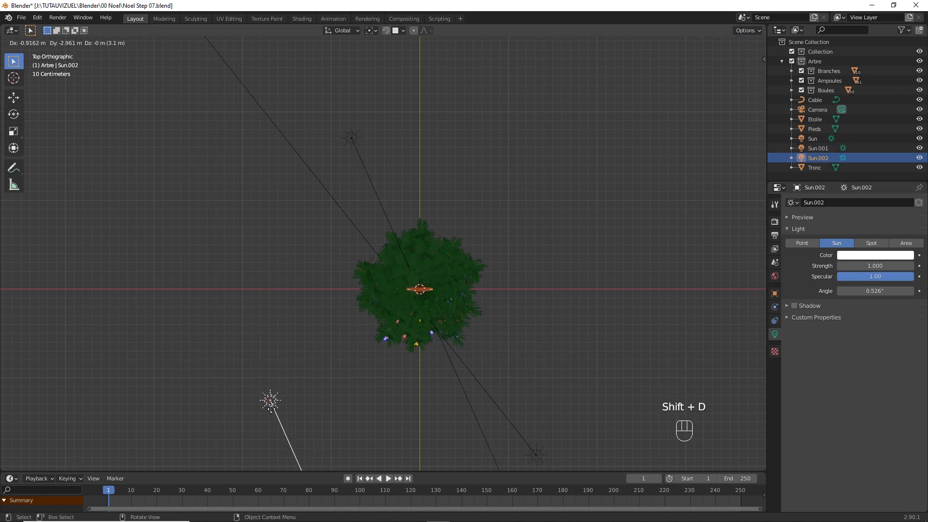
pyautogui.click(270, 417)
pyautogui.moveTo(305, 437); pyautogui.dragTo(410, 313)
pyautogui.moveTo(401, 332); pyautogui.dragTo(396, 288, button='middle')
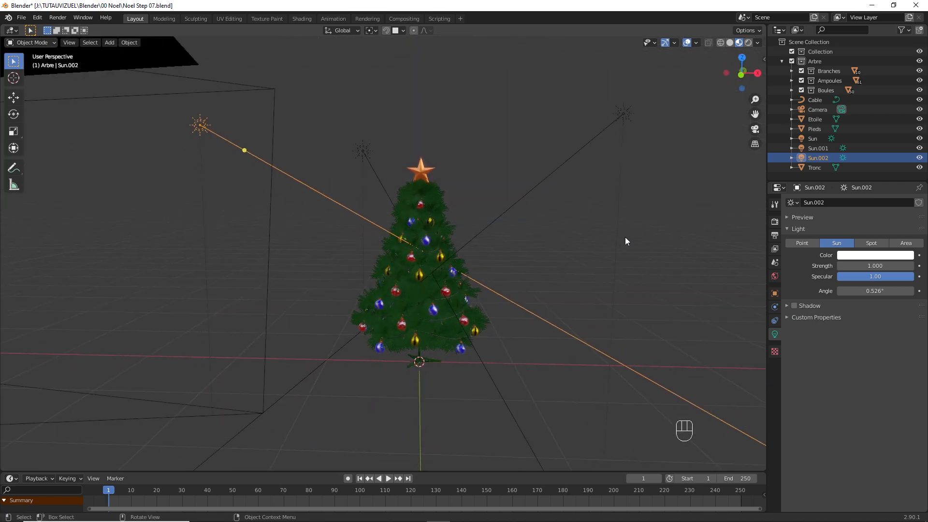
# - Add an Environment Texture node to the World shader and connect its color to the Background color
pyautogui.click(301, 18)
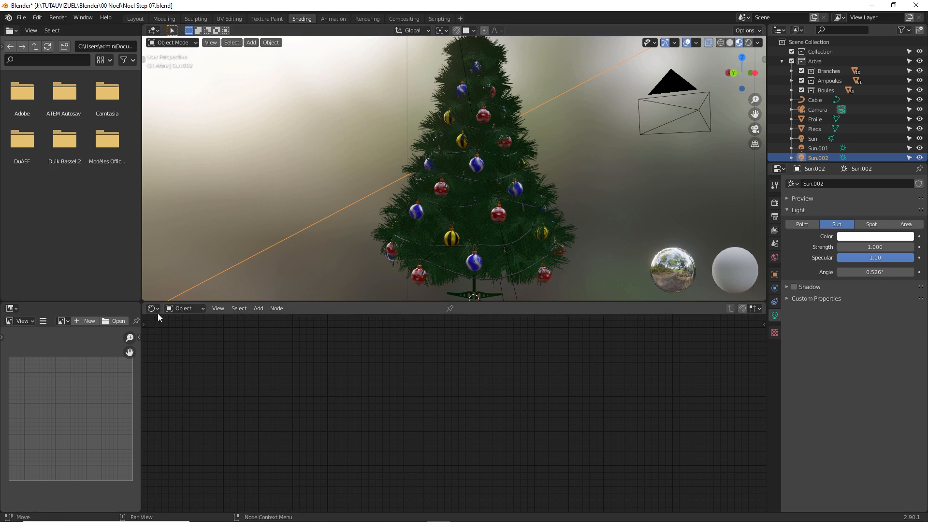
pyautogui.click(174, 308)
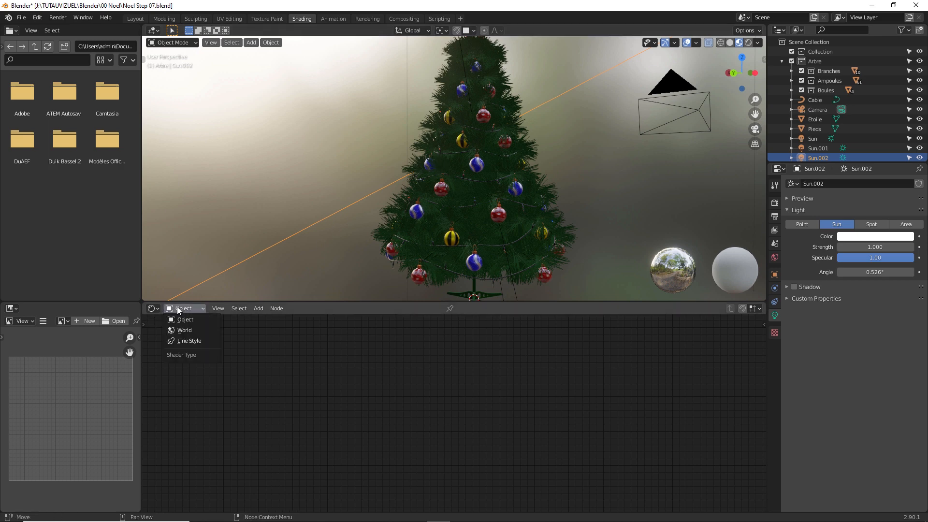
pyautogui.click(184, 330)
pyautogui.hotkey('shift', 'a')
pyautogui.write('env')
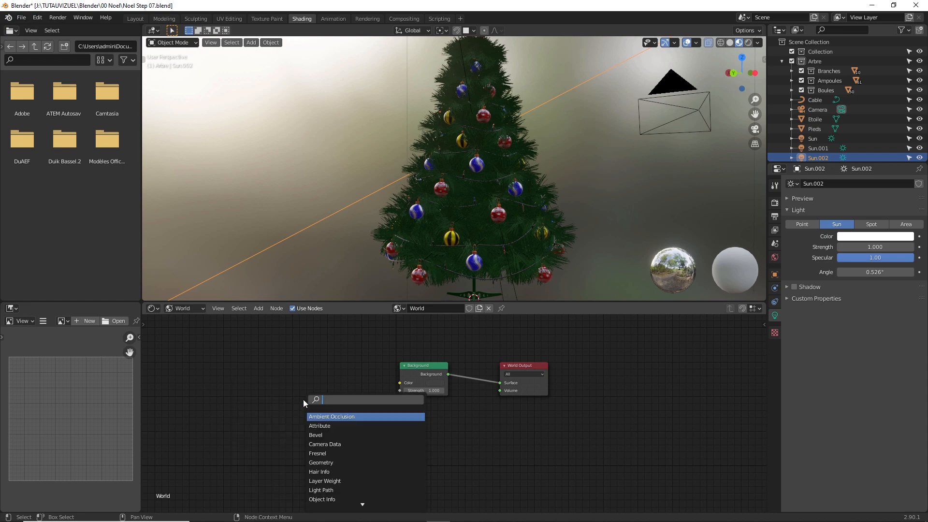
pyautogui.press('Return')
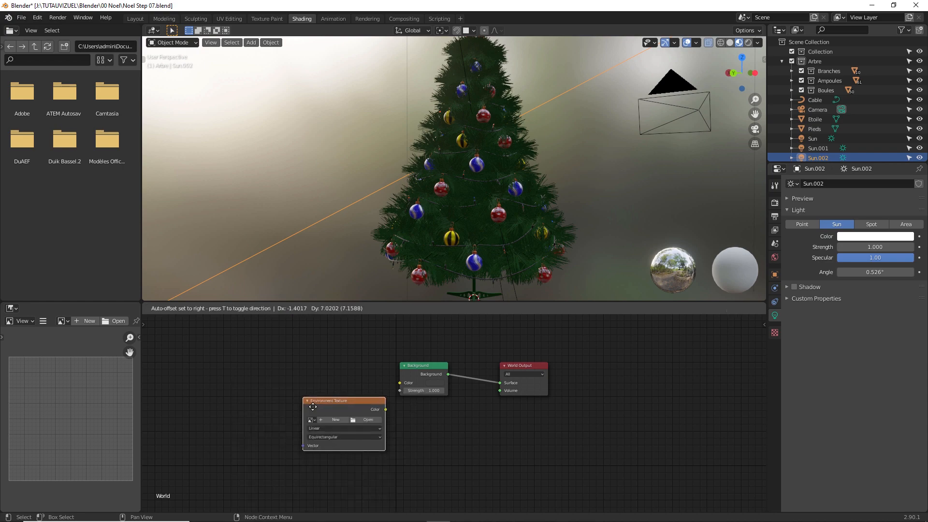
pyautogui.click(345, 376)
pyautogui.moveTo(358, 366); pyautogui.dragTo(399, 382)
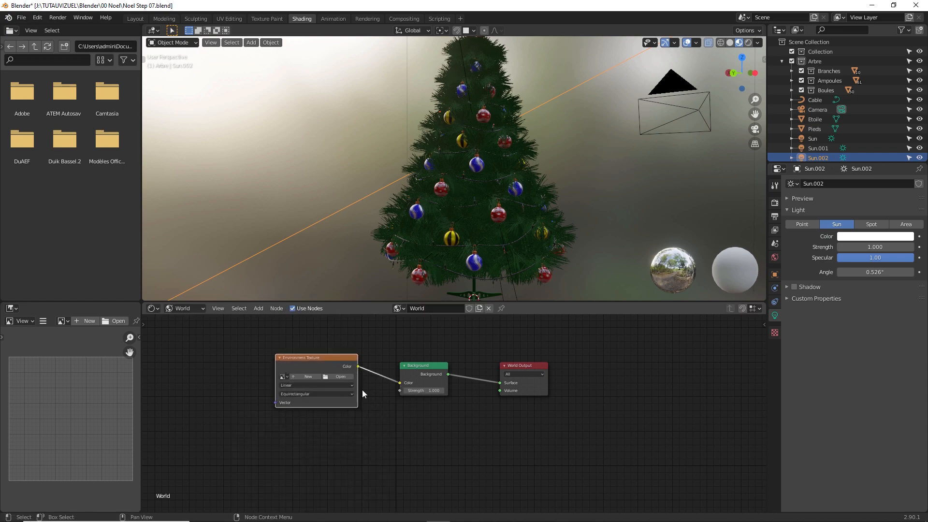
# - Load music_hall_02_4k.hdr into the Environment Texture node and align the node with the Background node
pyautogui.click(338, 377)
pyautogui.click(387, 262)
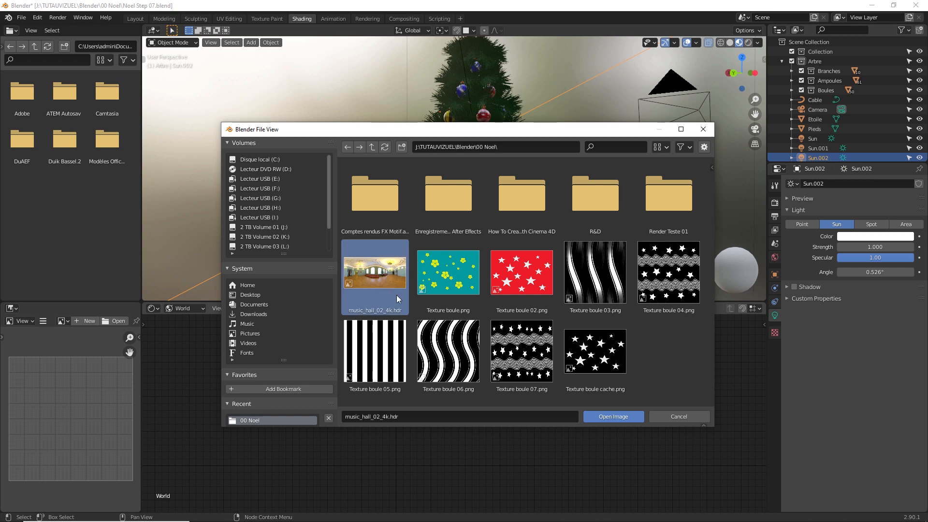
pyautogui.click(614, 417)
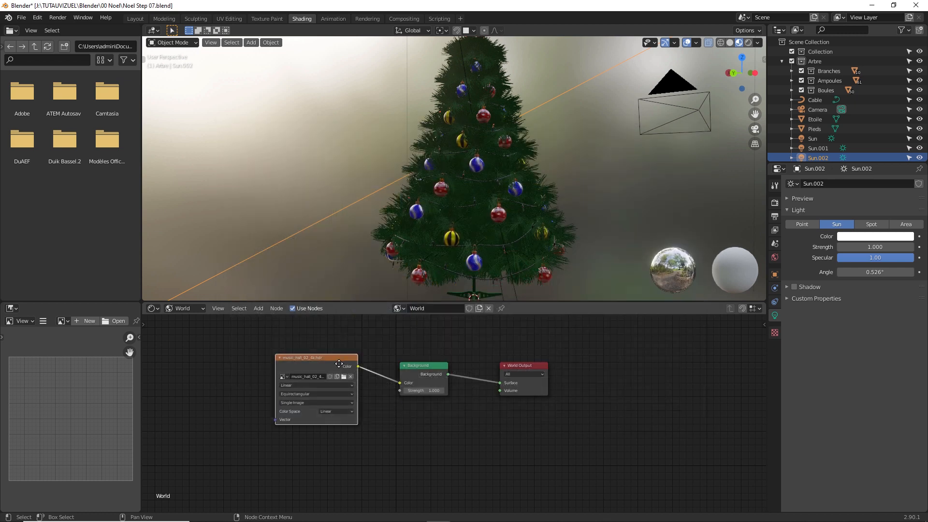
pyautogui.moveTo(343, 358); pyautogui.dragTo(344, 367)
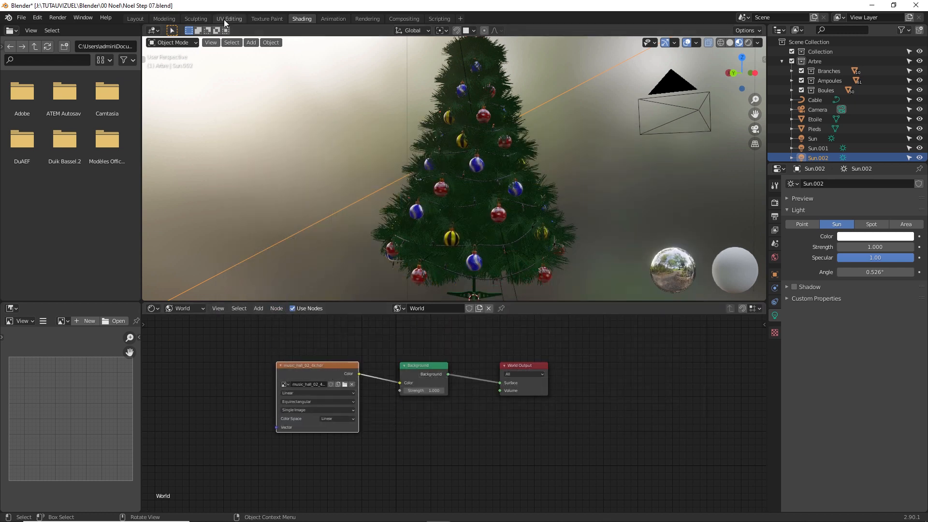
# - Switch the scene's render engine to Cycles and enable denoising for the render
pyautogui.click(141, 17)
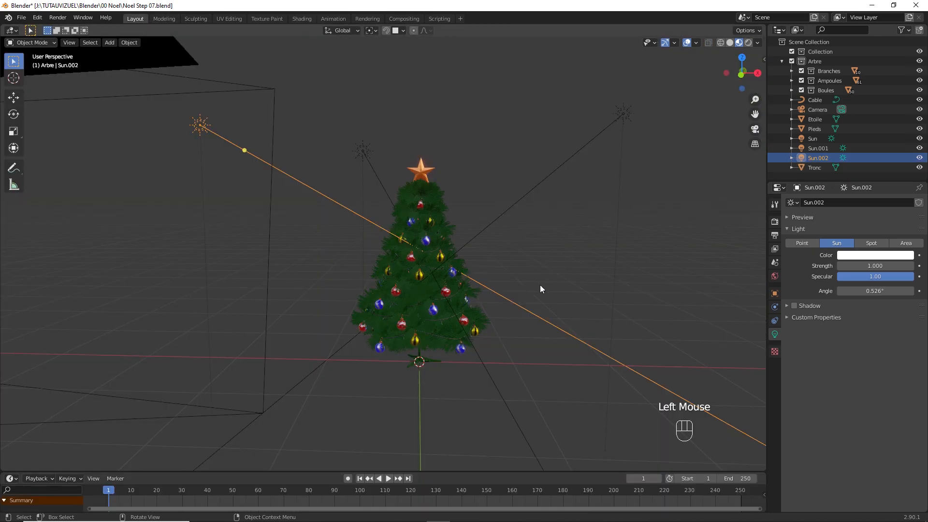
pyautogui.click(775, 222)
pyautogui.click(860, 203)
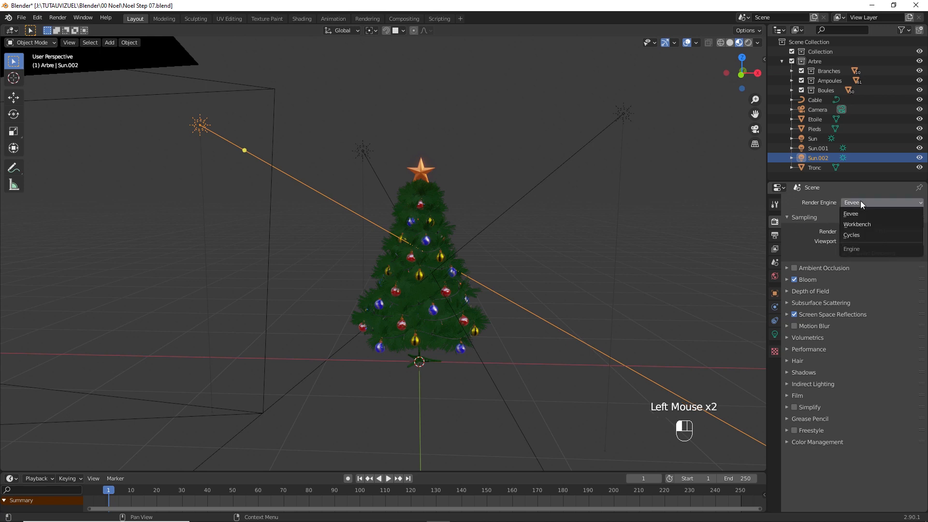
pyautogui.click(857, 235)
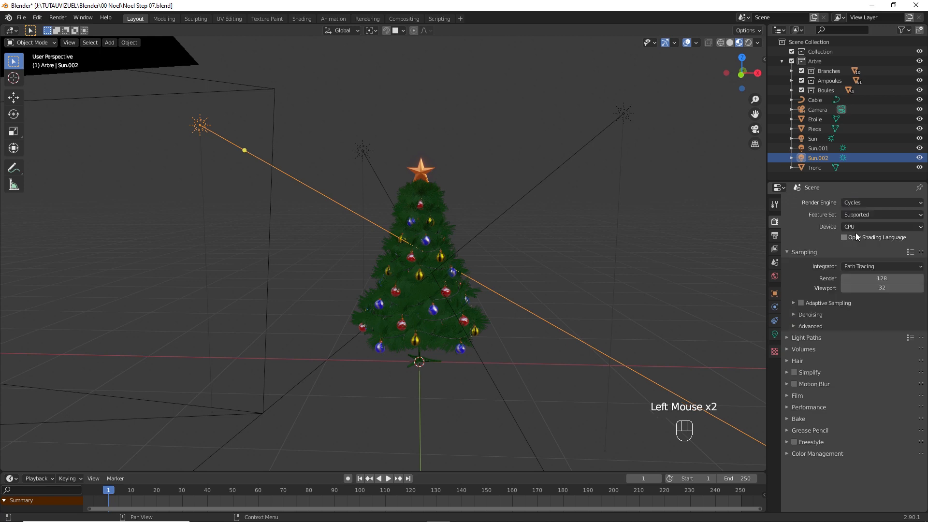
pyautogui.click(807, 315)
pyautogui.click(844, 328)
pyautogui.click(795, 315)
# - Make the film background transparent and render frame 1 as a test of the tree
pyautogui.click(786, 395)
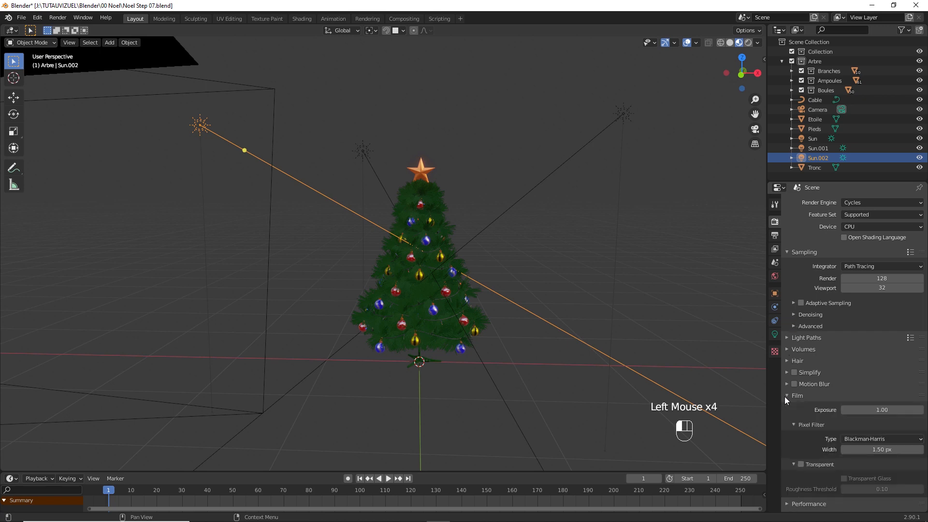
pyautogui.click(803, 463)
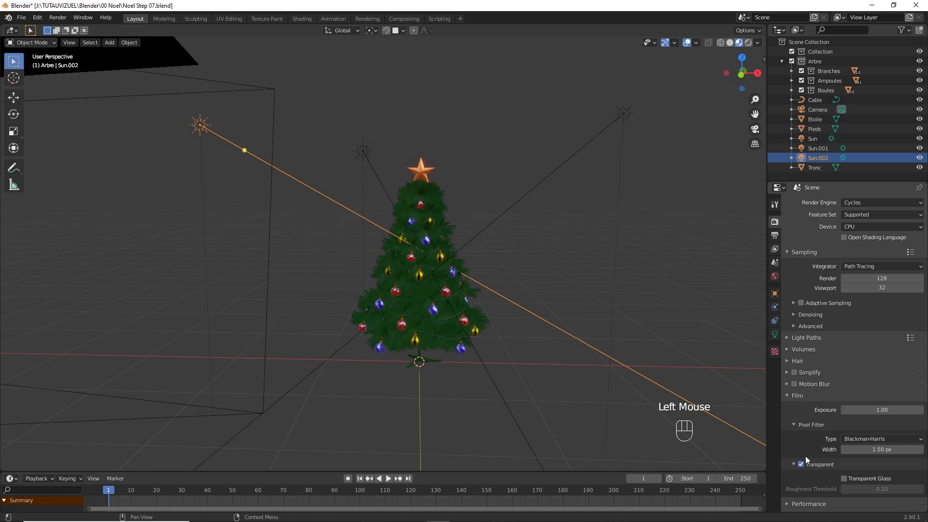
pyautogui.click(786, 394)
pyautogui.press('F12')
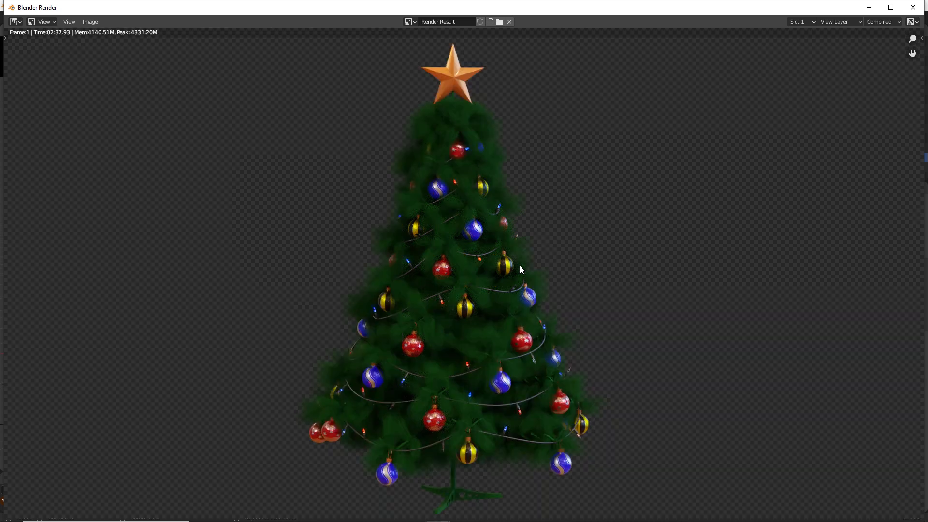
pyautogui.click(913, 7)
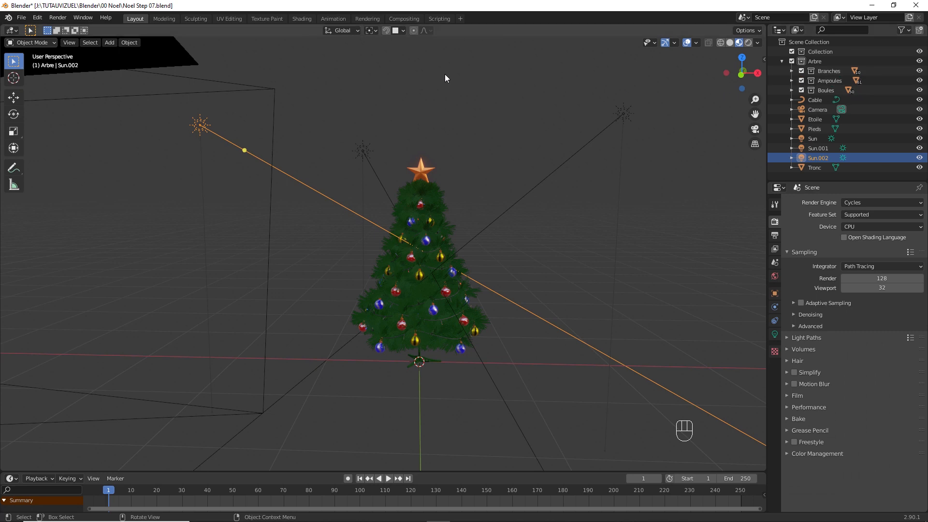
# - Enable compositing nodes for the scene and spread the Render Layers and Composite nodes apart
pyautogui.click(394, 18)
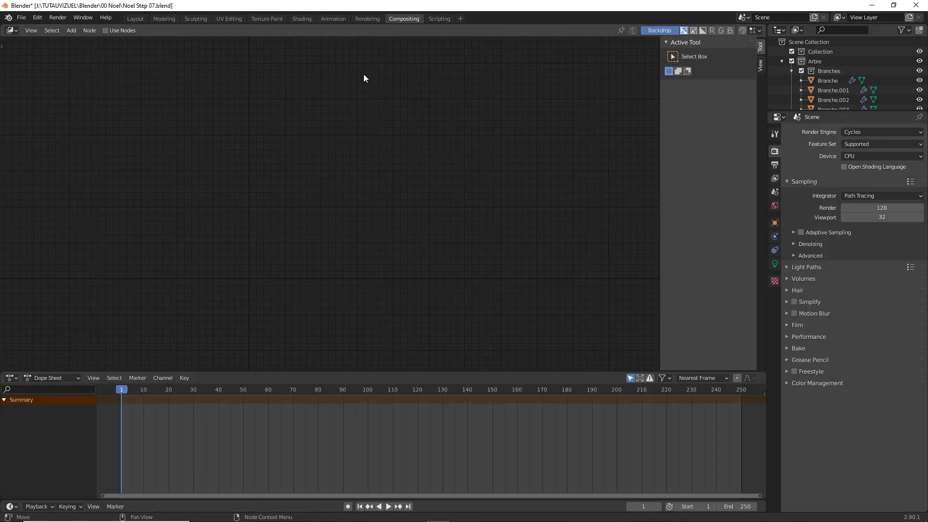
pyautogui.click(106, 31)
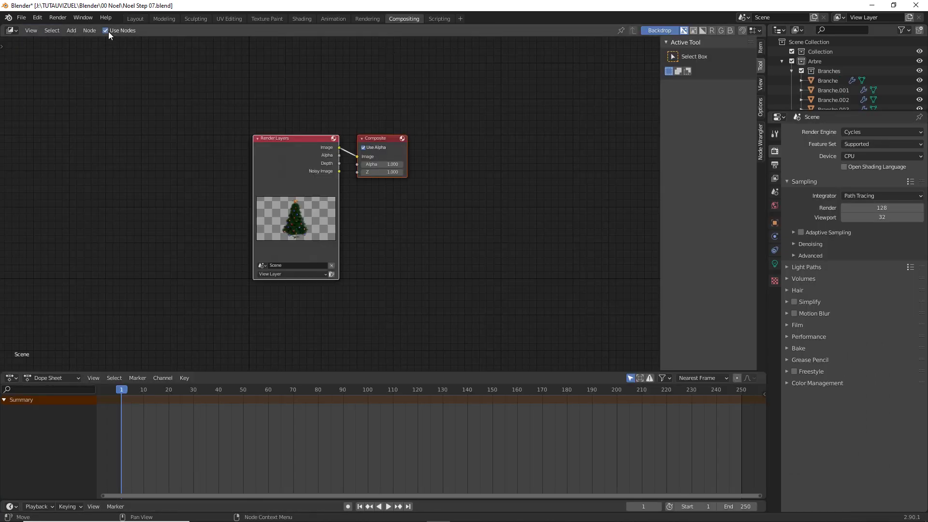
pyautogui.moveTo(308, 141); pyautogui.dragTo(97, 111)
pyautogui.click(196, 122)
# - Add a Viewer node below the Composite node and feed it the Render Layers image
pyautogui.hotkey('shift', 'a')
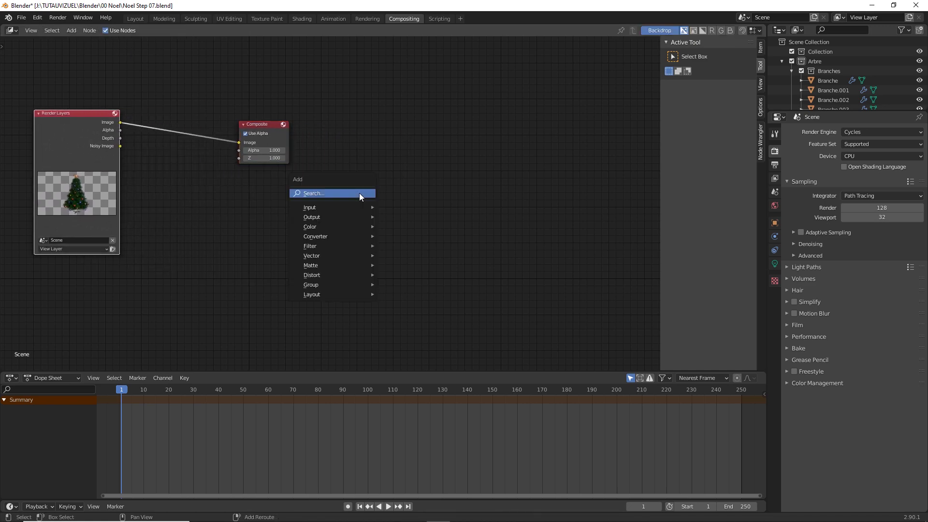
pyautogui.click(359, 193)
pyautogui.write('vie')
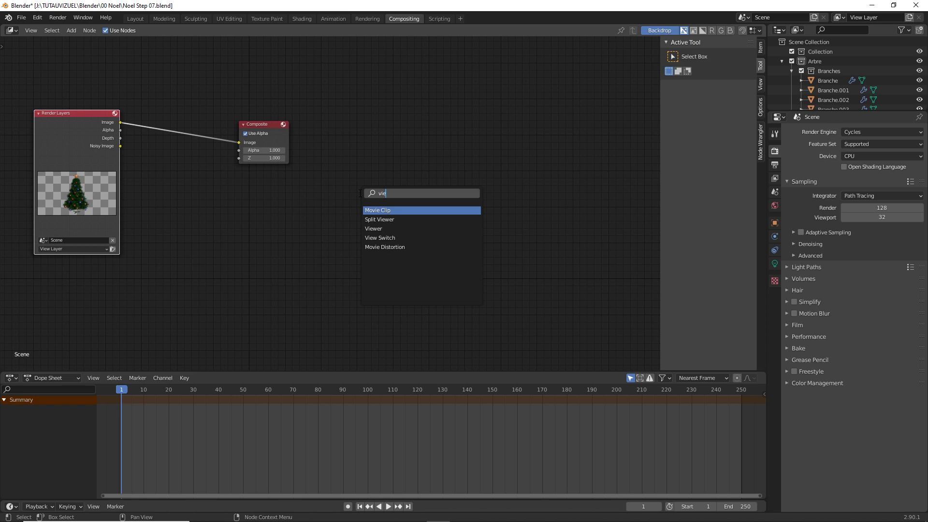
pyautogui.press('Down')
pyautogui.press('Down')
pyautogui.press('Return')
pyautogui.click(322, 309)
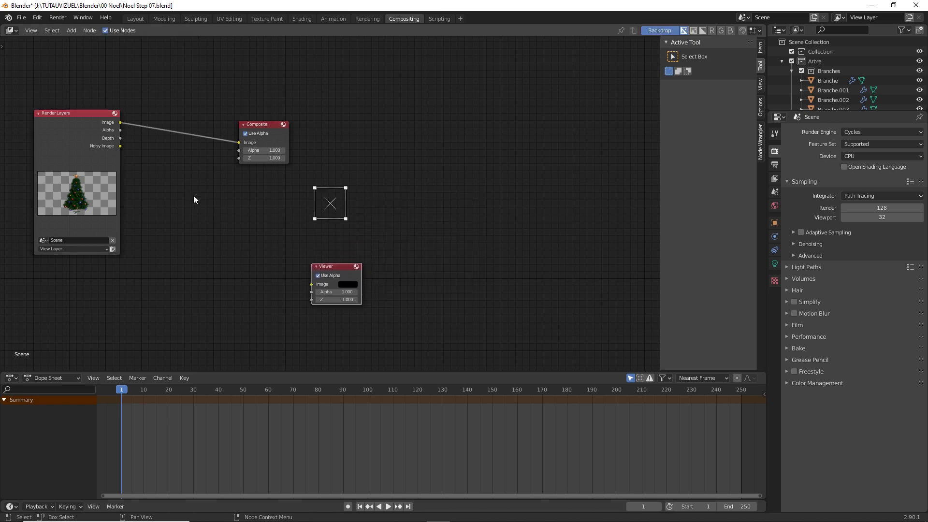
pyautogui.keyDown('ctrl'); pyautogui.keyDown('shift'); pyautogui.click(76, 140); pyautogui.keyUp('shift'); pyautogui.keyUp('ctrl')
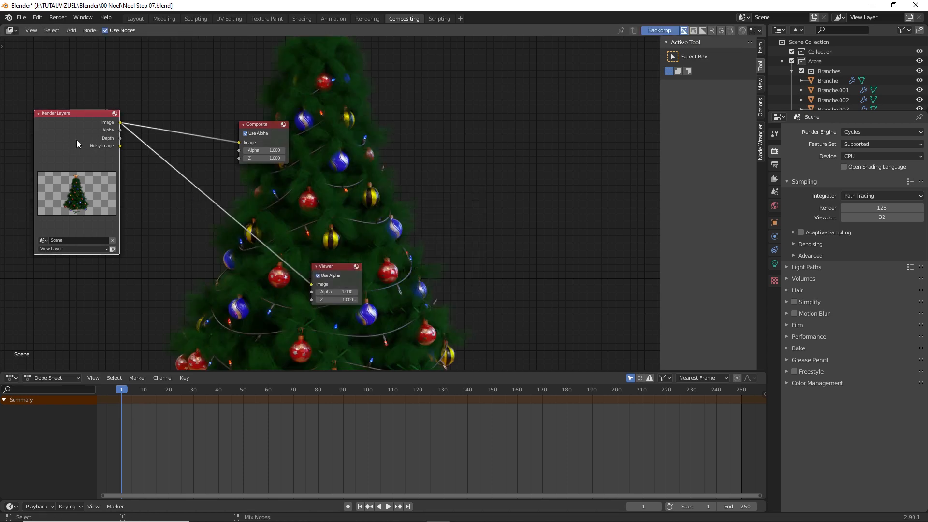
# - Set the compositor backdrop's zoom to 0.66 and its horizontal offset to 367.8 so the tree sits beside the nodes
pyautogui.click(760, 85)
pyautogui.moveTo(727, 69); pyautogui.dragTo(923, 79)
pyautogui.moveTo(724, 78); pyautogui.dragTo(927, 79)
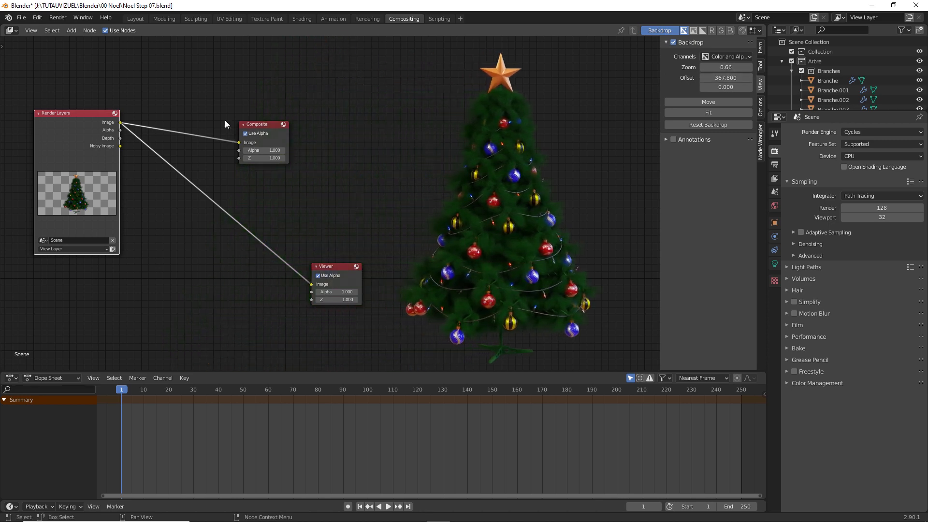
# - Insert a Glare node into the link between the Render Layers and Viewer nodes
pyautogui.hotkey('shift', 'a')
pyautogui.click(167, 247)
pyautogui.write('glar')
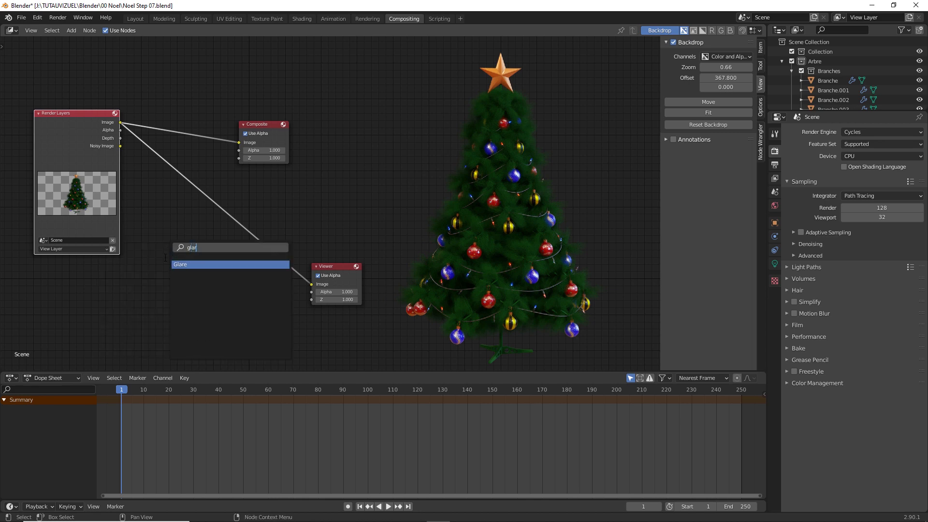
pyautogui.press('Return')
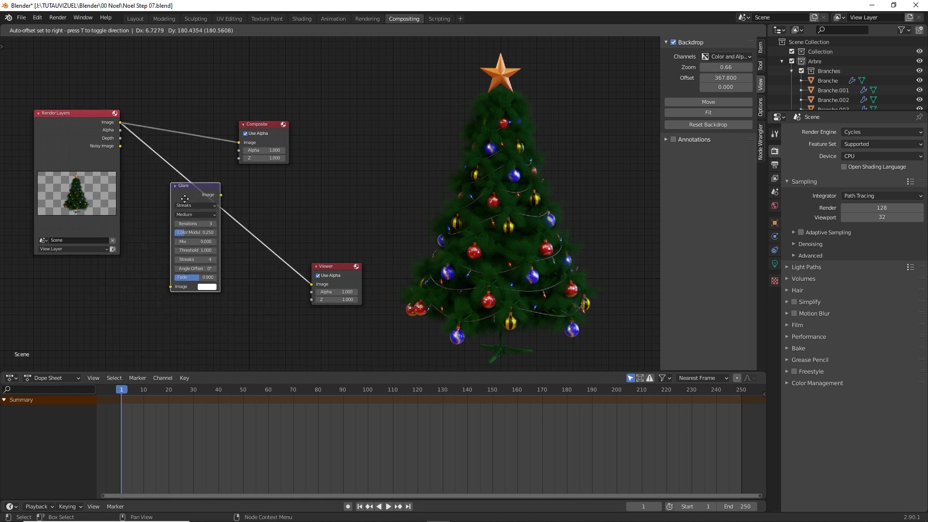
pyautogui.click(190, 181)
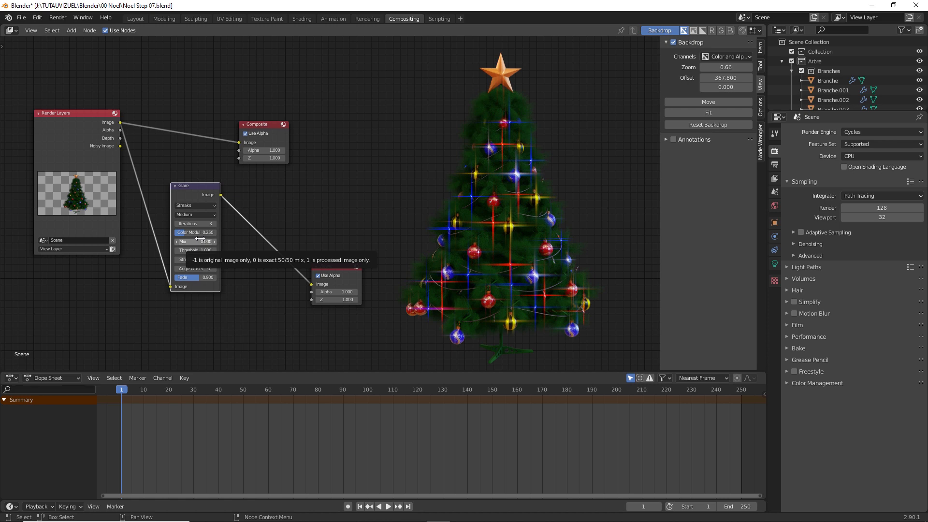
# - Set the Streaks Glare node to 8 streaks, 0.750 fade, High quality and a threshold of 4.5
pyautogui.click(207, 260)
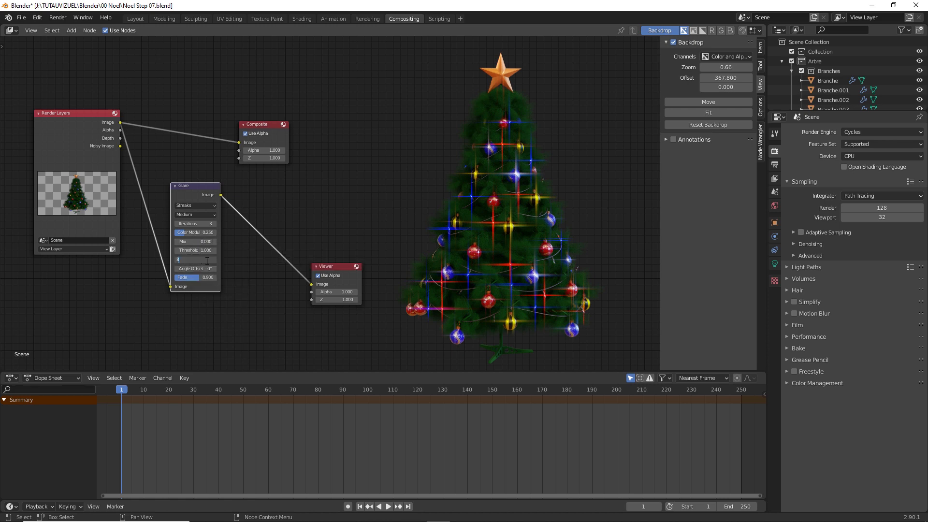
pyautogui.press('Return')
pyautogui.moveTo(197, 280); pyautogui.dragTo(172, 280)
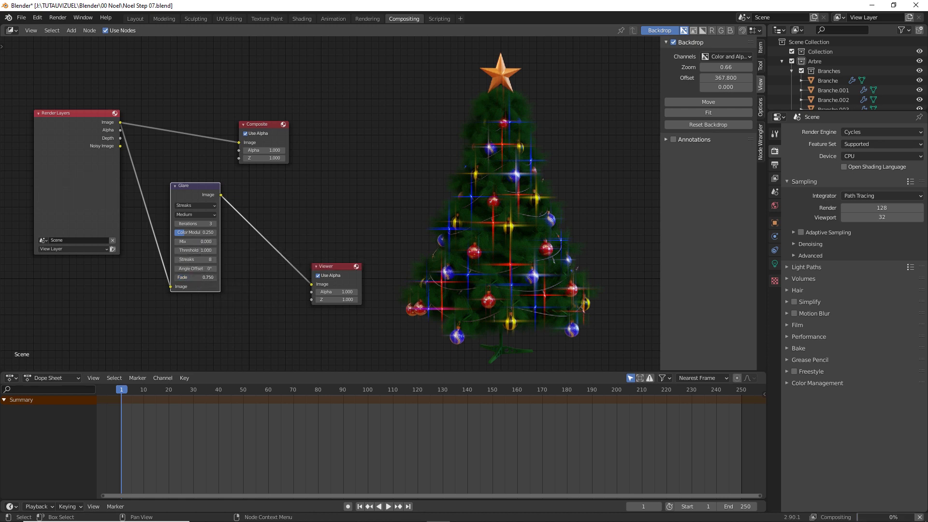
pyautogui.click(199, 213)
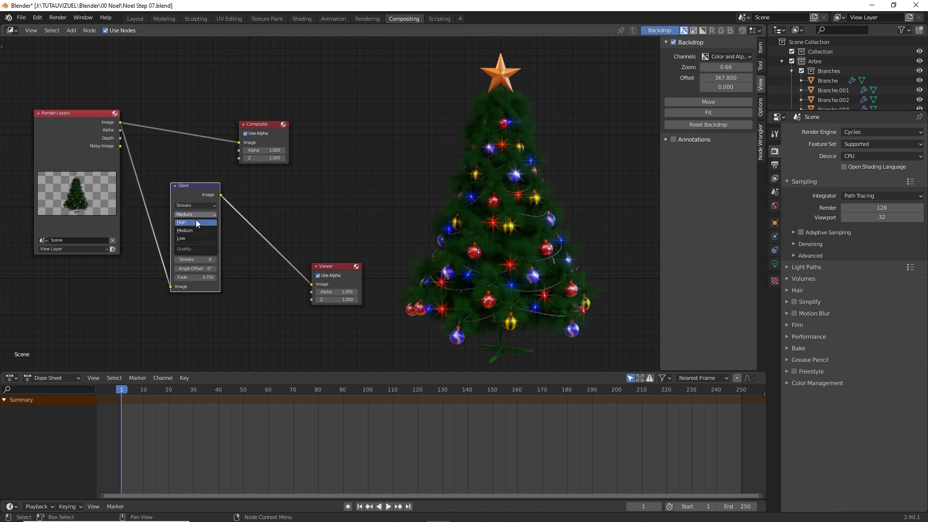
pyautogui.click(195, 222)
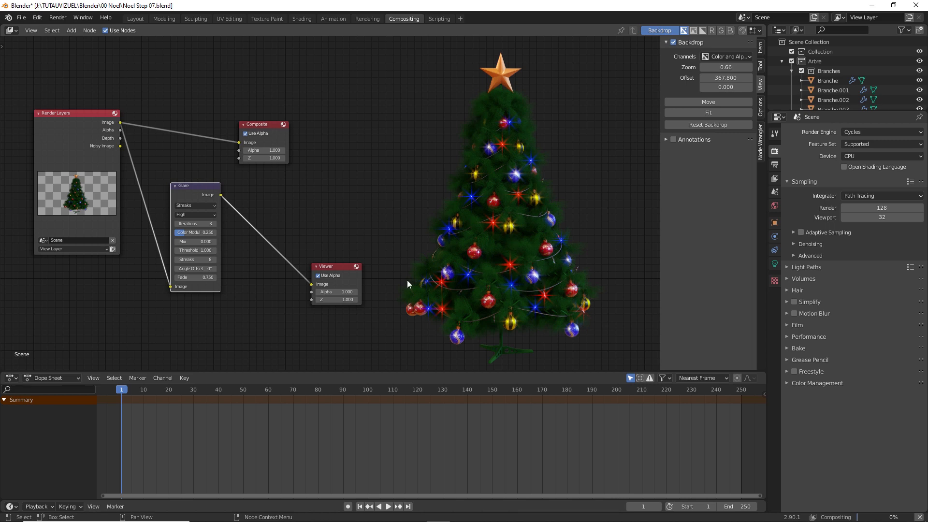
pyautogui.click(196, 250)
pyautogui.write('4.5')
pyautogui.press('Return')
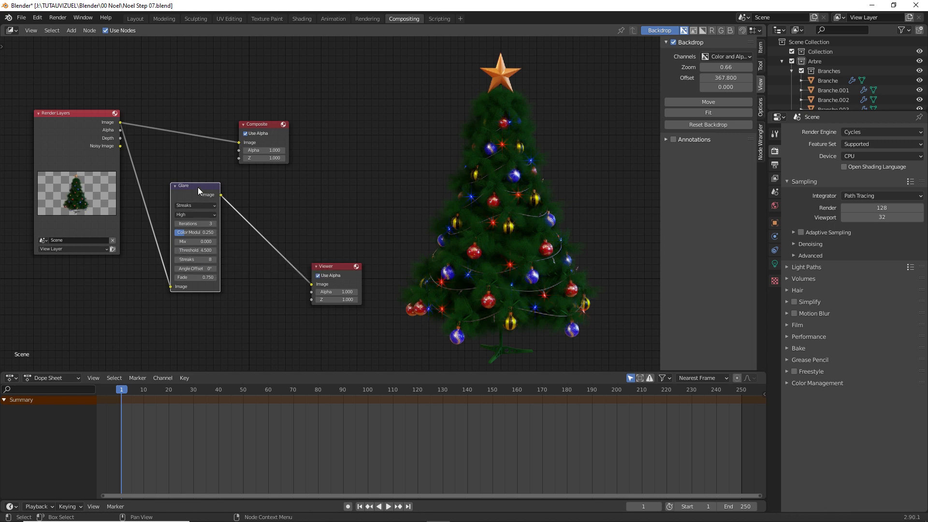
# - Duplicate the Glare node, insert the copy before the Viewer node and switch its type to Fog Glow
pyautogui.hotkey('shift', 'd')
pyautogui.click(280, 233)
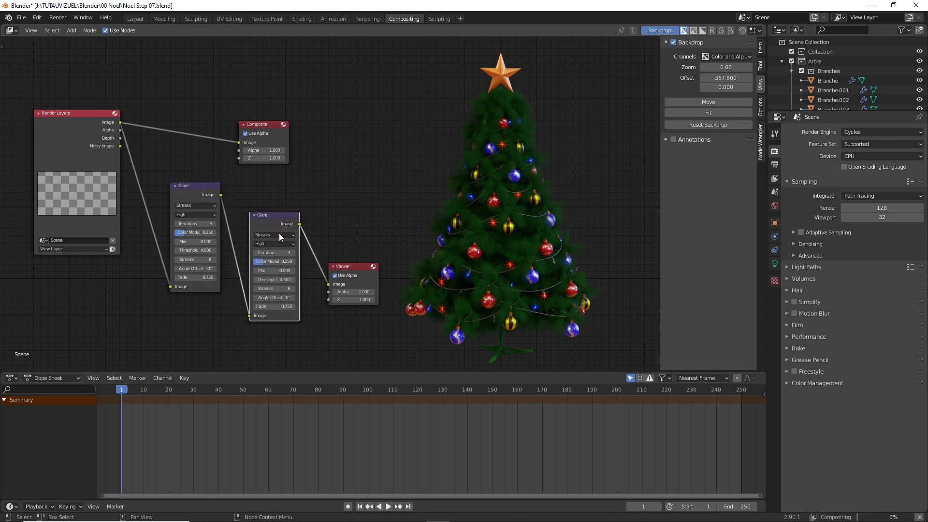
pyautogui.click(273, 235)
pyautogui.click(279, 258)
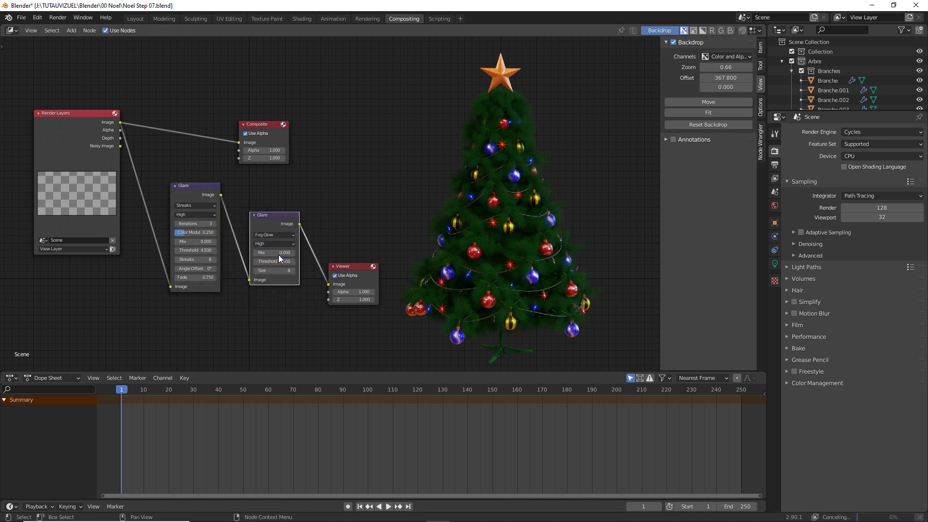
# - Move the Composite node aside, connect the Fog Glow node's image output to it, and render frame 1
pyautogui.click(266, 125)
pyautogui.moveTo(265, 123); pyautogui.dragTo(378, 123)
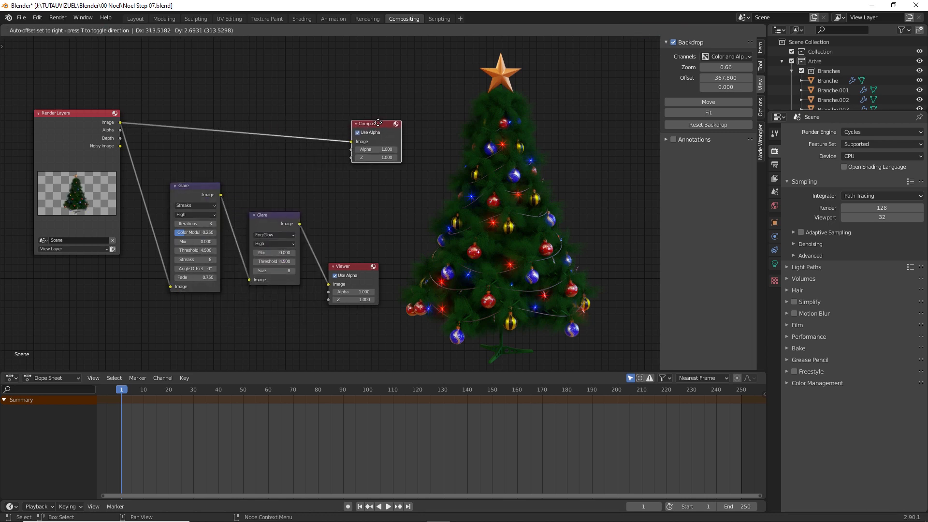
pyautogui.moveTo(300, 224); pyautogui.dragTo(355, 139)
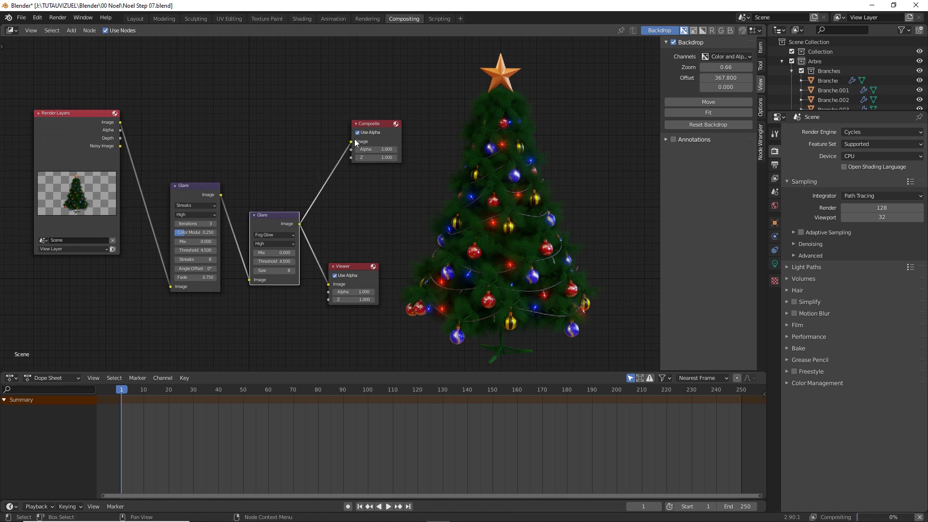
pyautogui.click(135, 19)
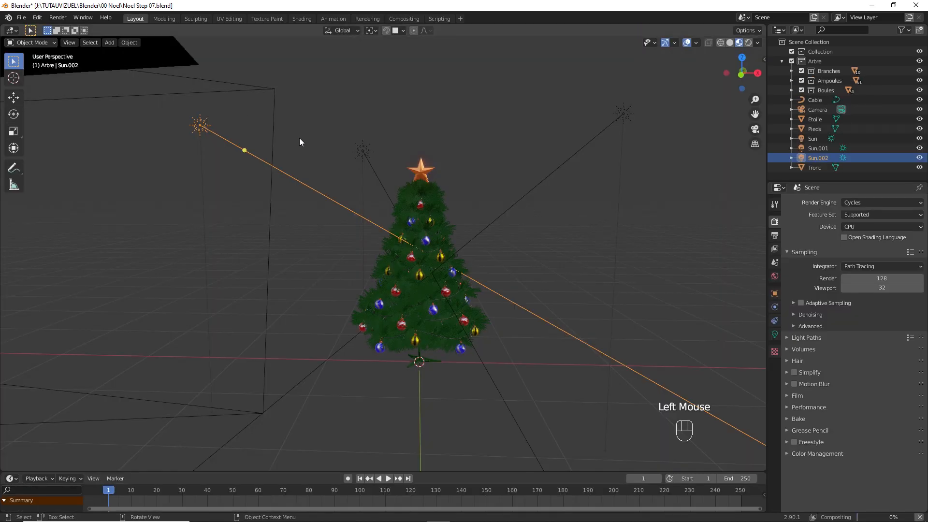
pyautogui.press('F12')
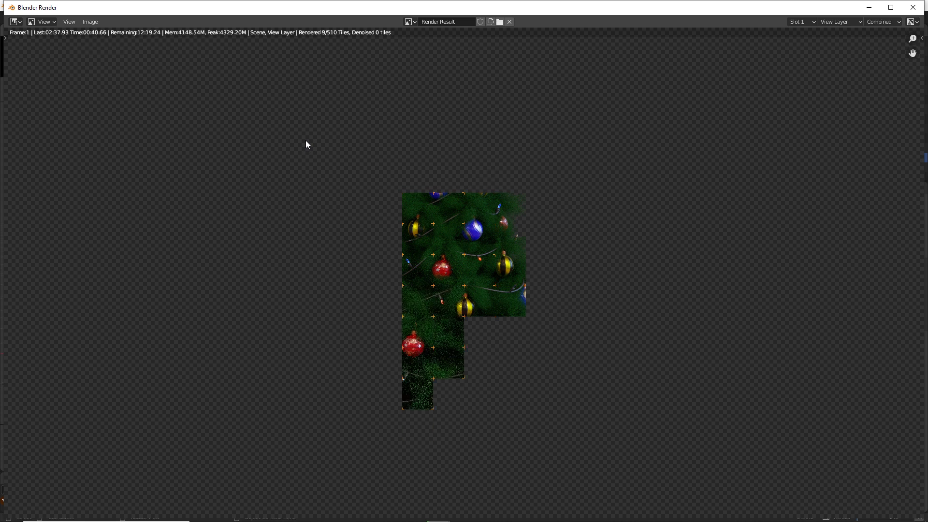